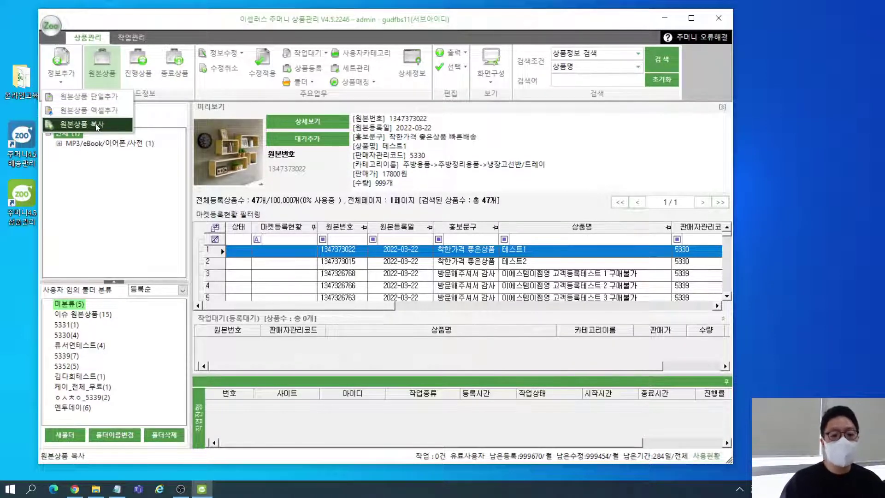
- Start adding a single original product and enter 이셀러스 텀블러 as its product name
left_click(111, 99)
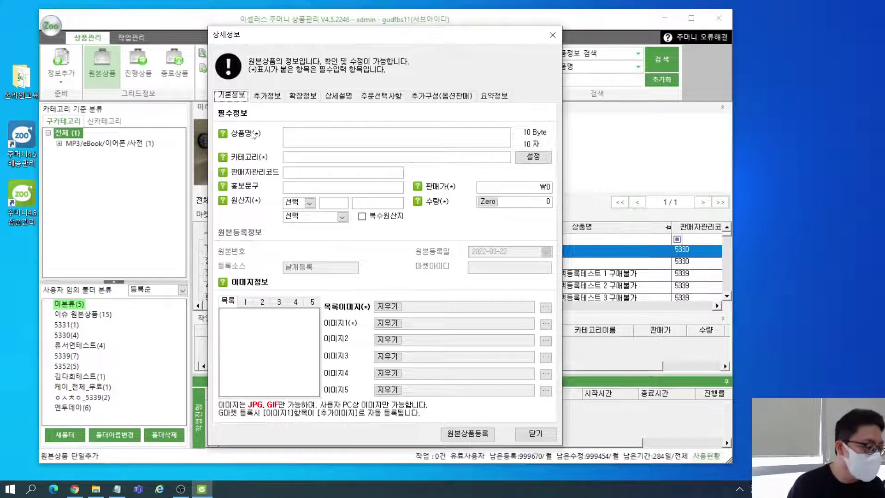
left_click(303, 132)
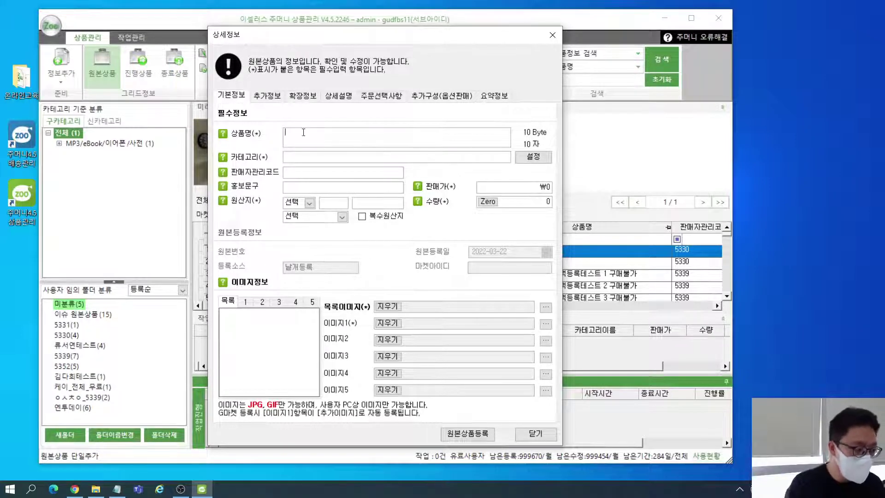
type("d===dk")
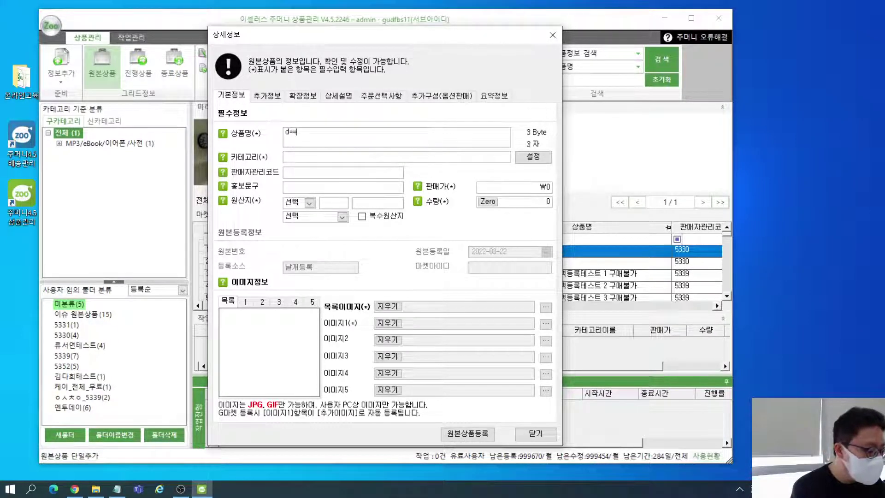
key("BackSpace")
key("BackSpace")
key("BackSpace")
key("BackSpace")
key("BackSpace")
key("BackSpace")
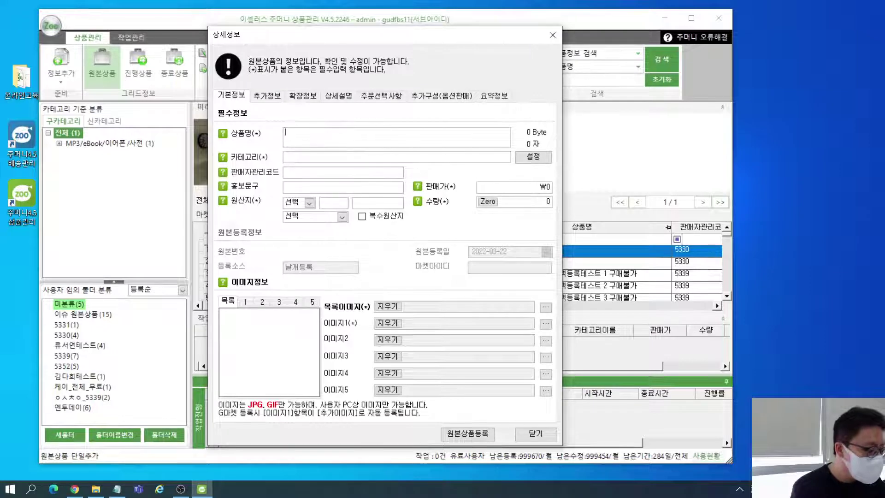
type("이셀러스 텀블러")
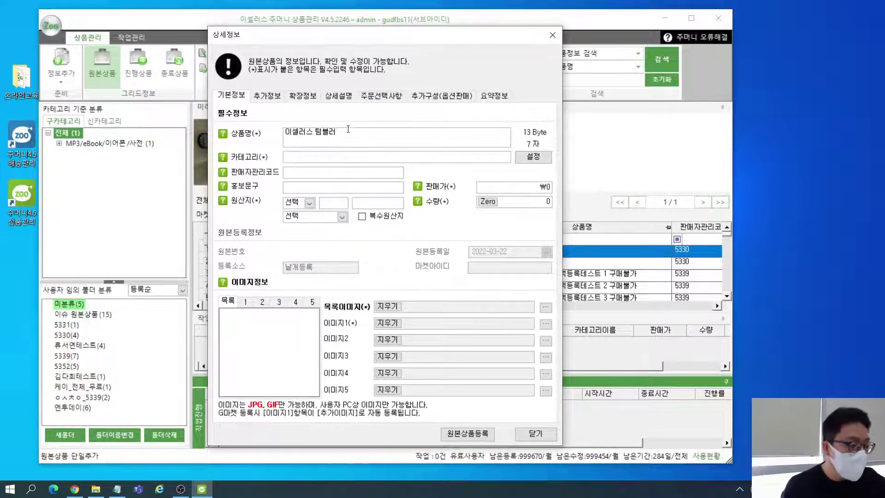
left_click(359, 138)
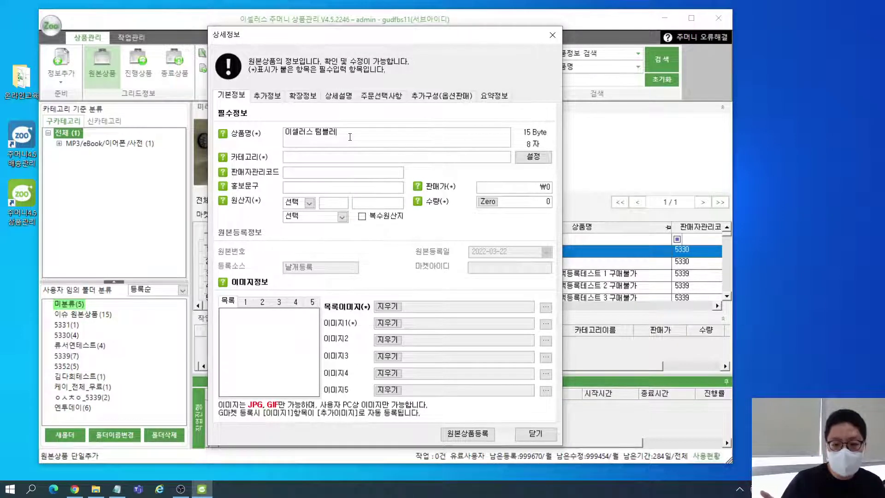
mouse_move(224, 135)
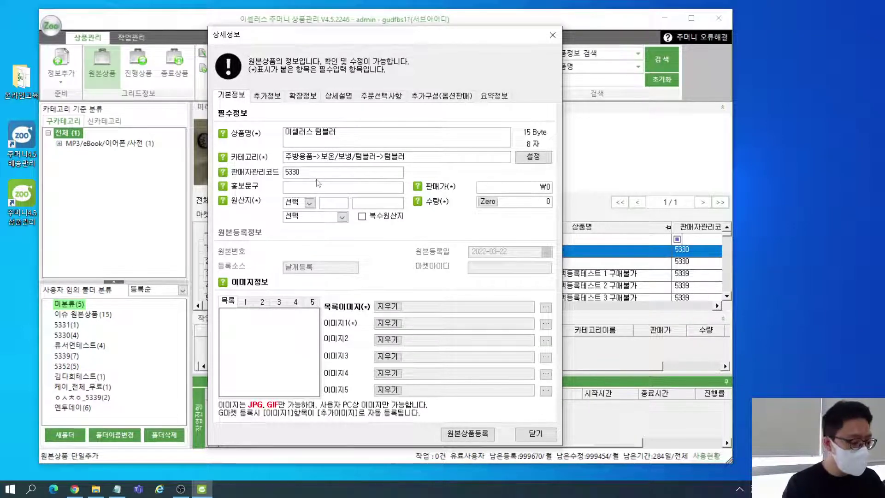
- Try the sample text 한글duddj after 5330 in the seller management code, and remove it
type("한셀")
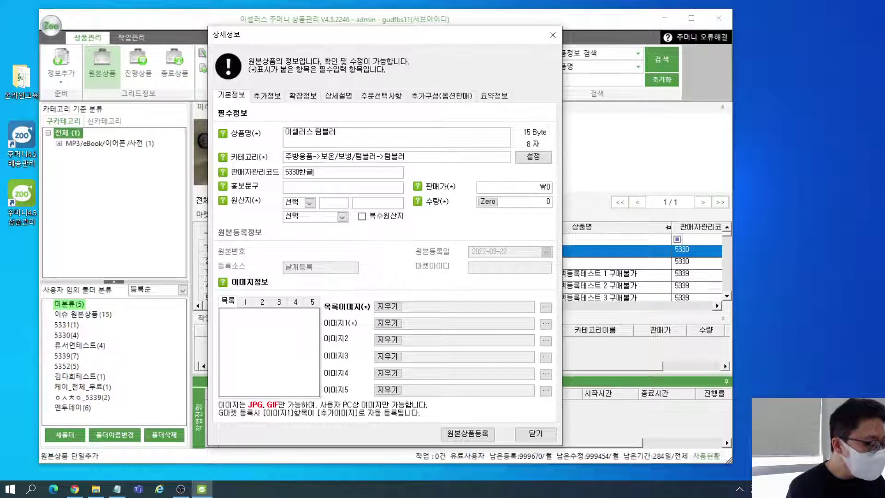
type("duddj")
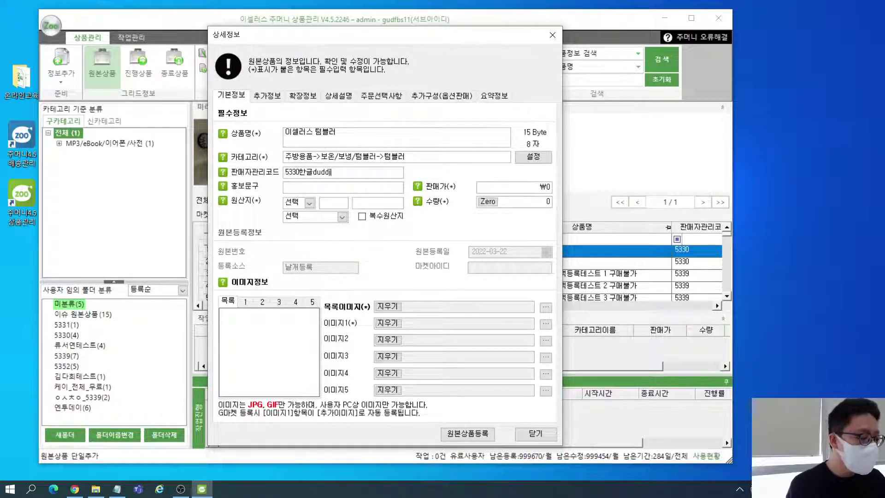
key("BackSpace")
key("BackSpace")
key("BackSpace")
key("BackSpace")
key("BackSpace")
key("BackSpace")
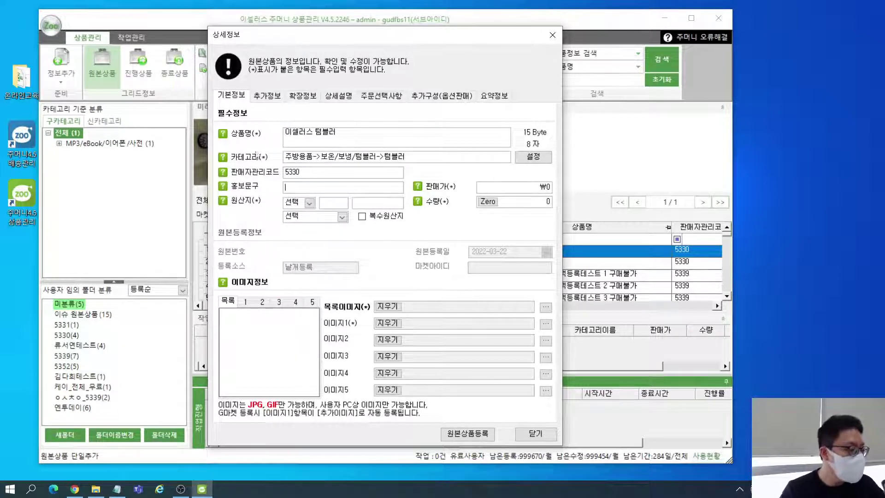
- Enter 빠른배송 as the promotional phrase and set the selling price to ₩15,000
mouse_move(223, 188)
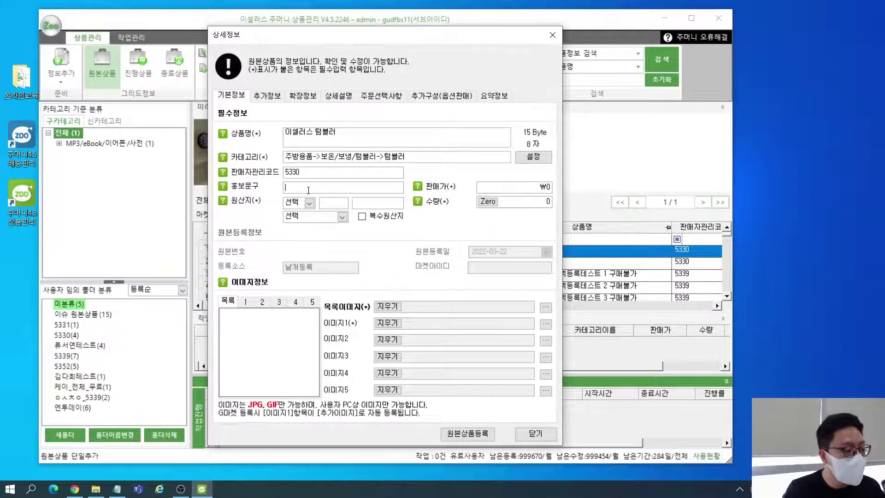
type("빠른배")
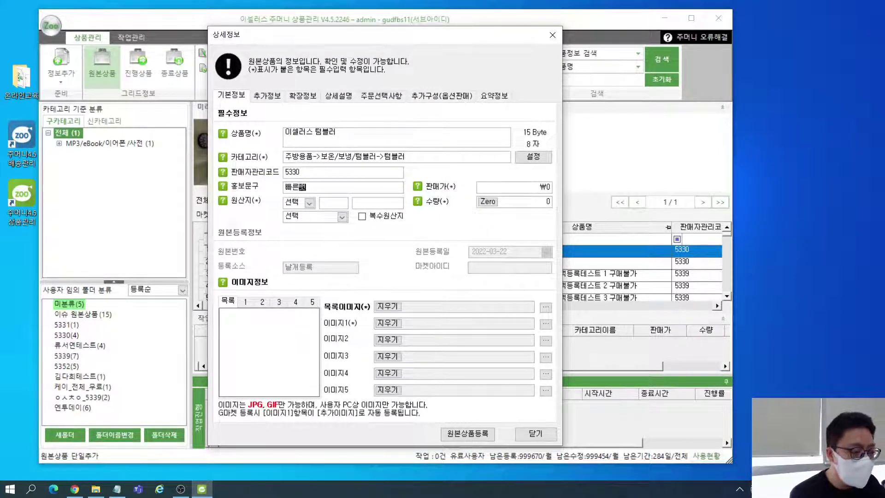
type("송")
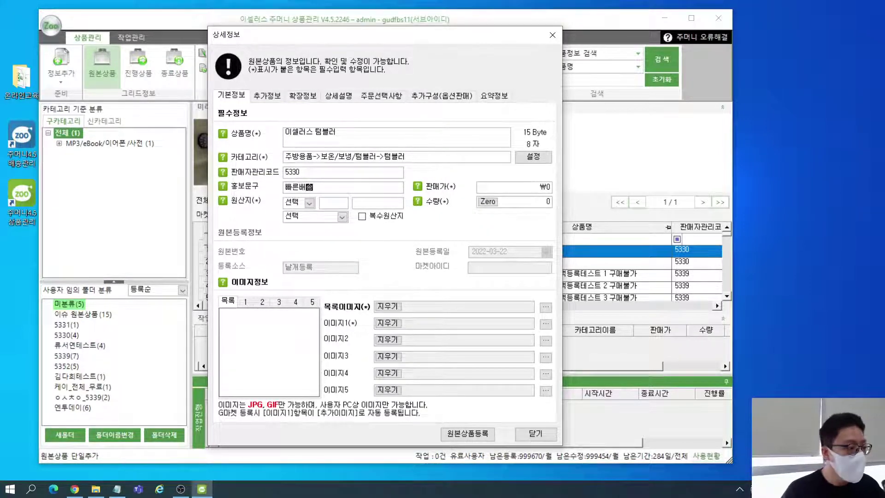
left_click(549, 188)
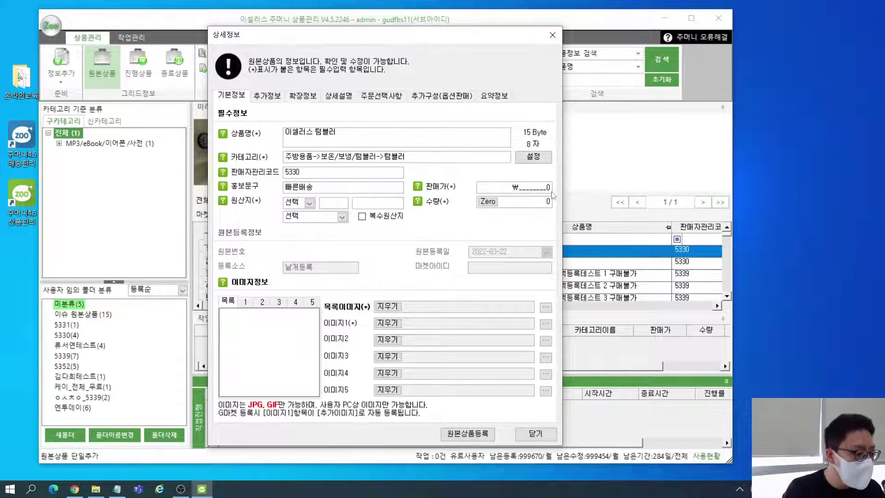
type("150000")
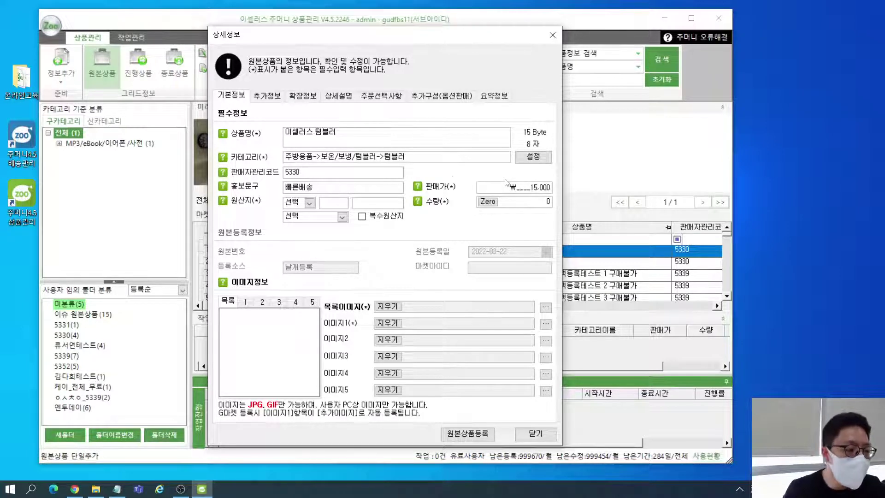
mouse_move(418, 188)
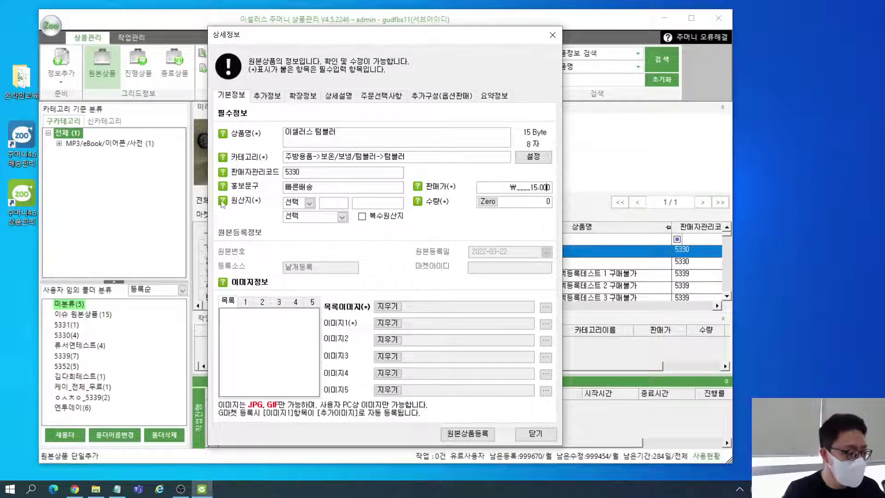
- Set the product's origin to 국산 with the region 경기도 and 부천시
left_click(292, 203)
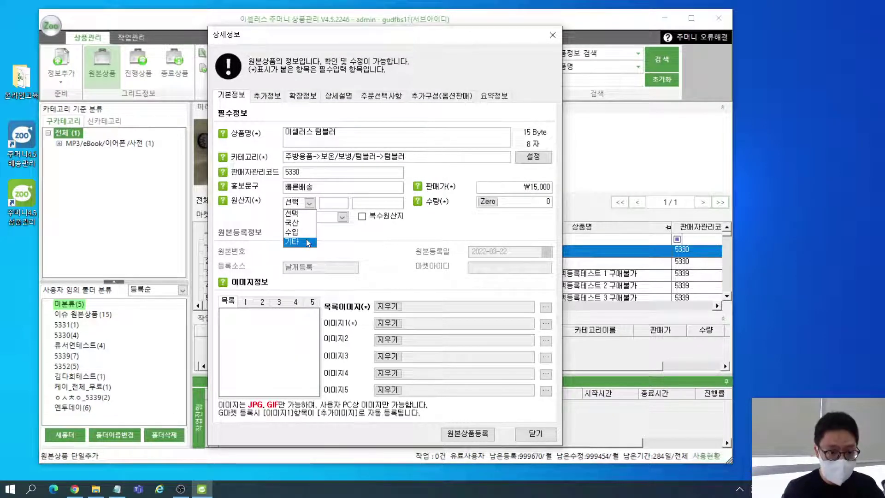
left_click(292, 223)
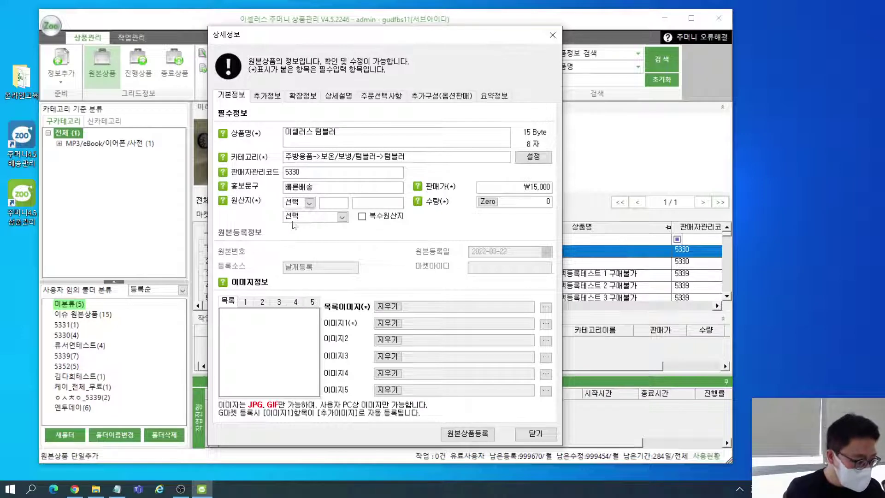
left_click(323, 203)
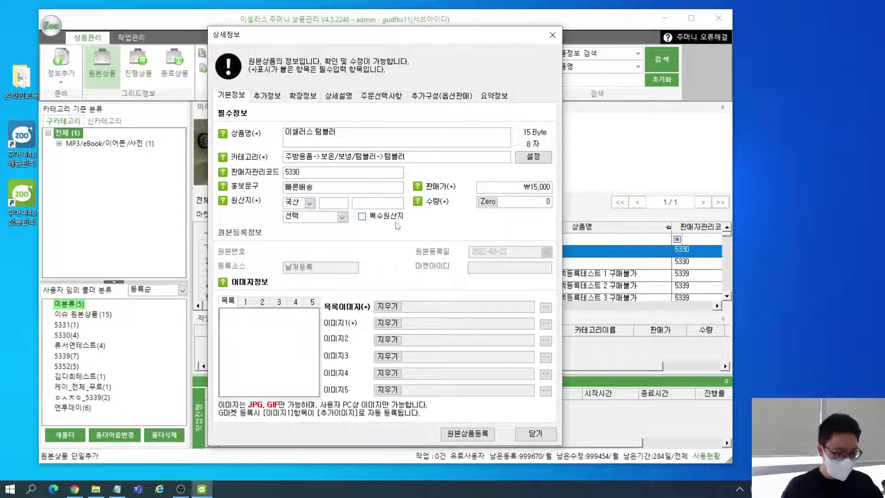
type("경기")
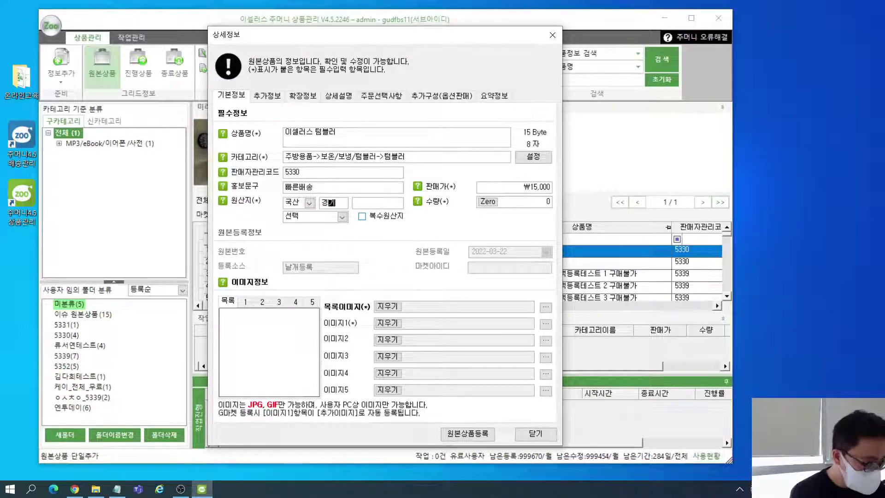
type("도")
key("Tab")
type("부천ㅅ")
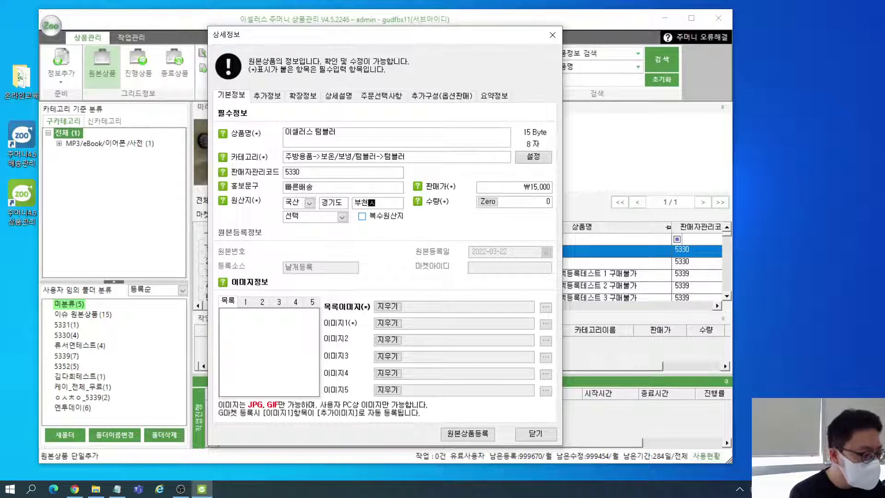
type("ㅣ")
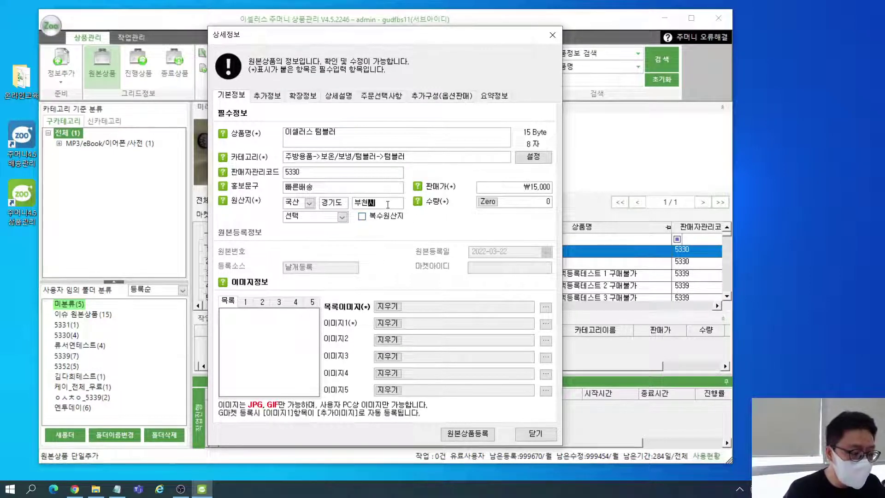
- Try 서울시 and 금천구 as the region of the domestic origin
key("BackSpace")
left_click_drag(388, 204, 313, 212)
key("BackSpace")
type("서울")
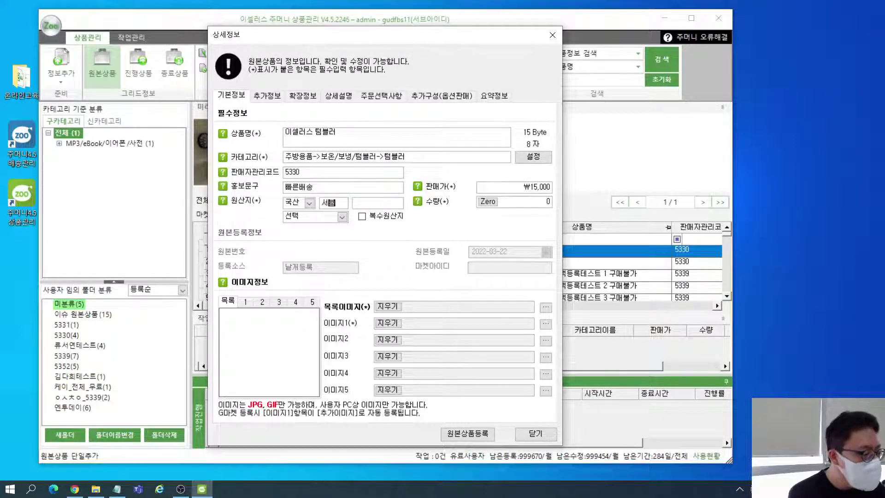
type("시")
key("Tab")
type("금천구")
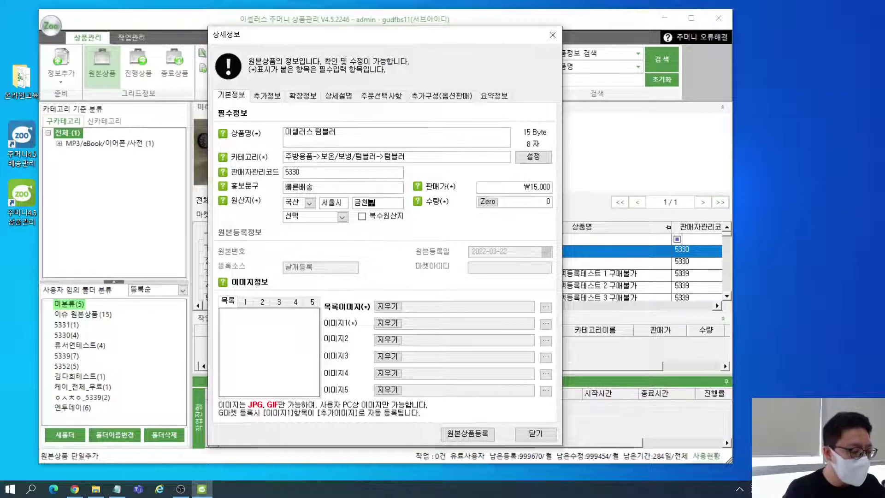
- Clear the origin's region fields and enter the domestic origin again as 경기도 부천시
key("BackSpace")
key("BackSpace")
key("BackSpace")
left_click(342, 206)
key("BackSpace")
key("BackSpace")
key("BackSpace")
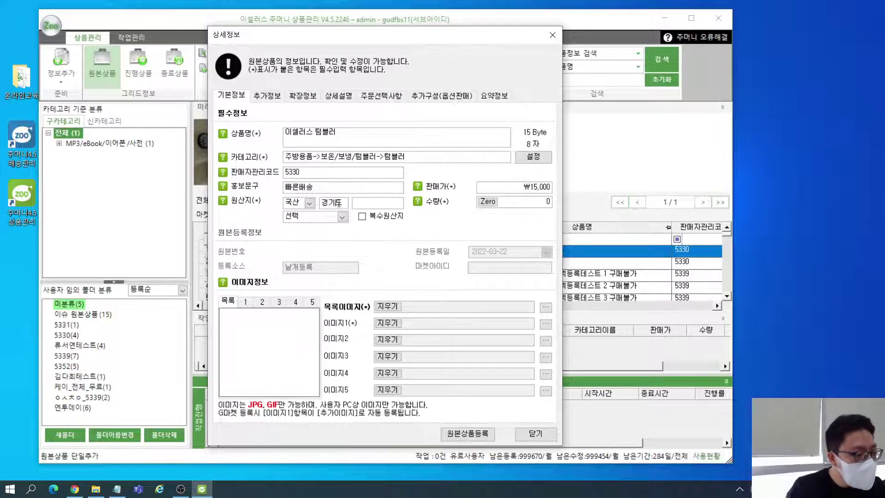
type("ㄷ")
left_click(309, 202)
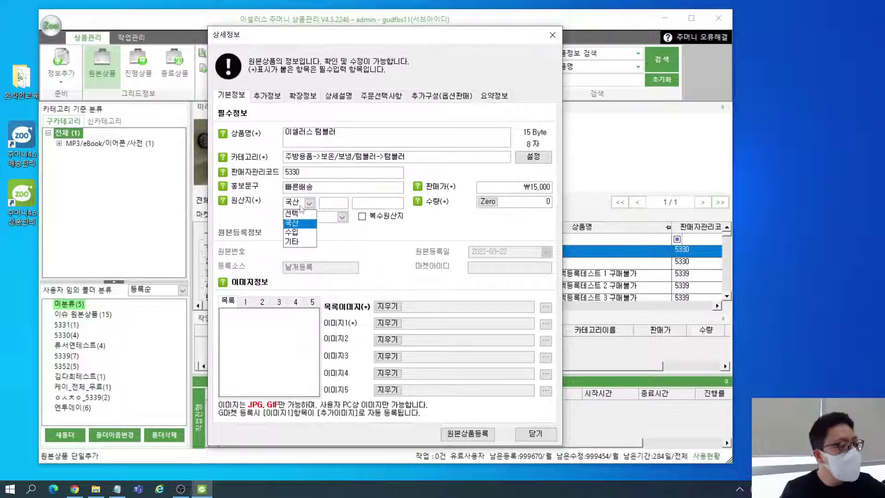
left_click(321, 223)
left_click(336, 203)
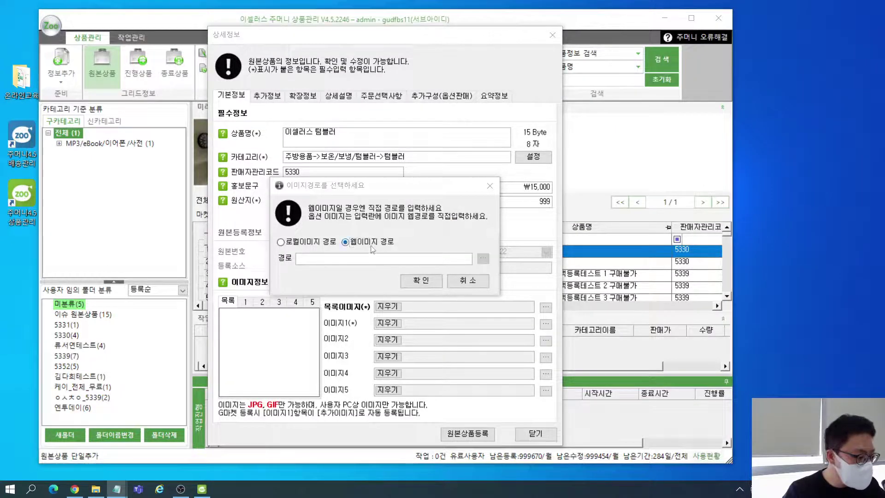
left_click(371, 258)
type("http://admin.esellersimg.co.kr/5330/22.jpg")
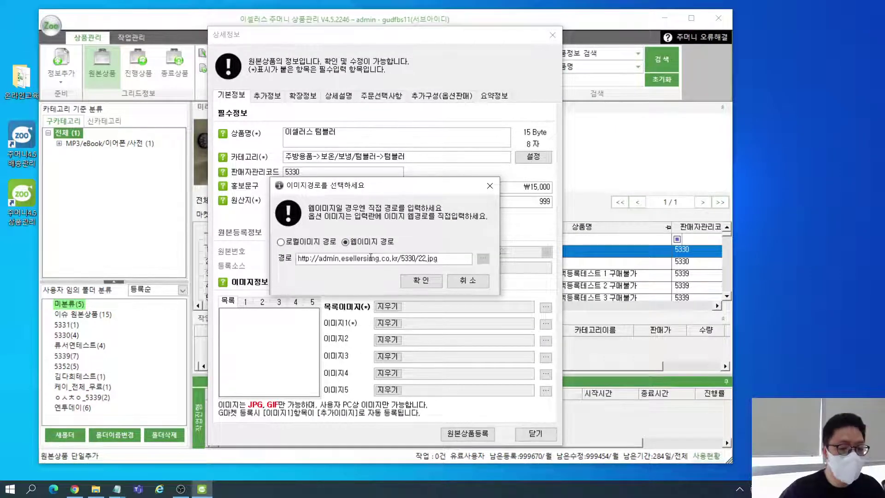
left_click(421, 281)
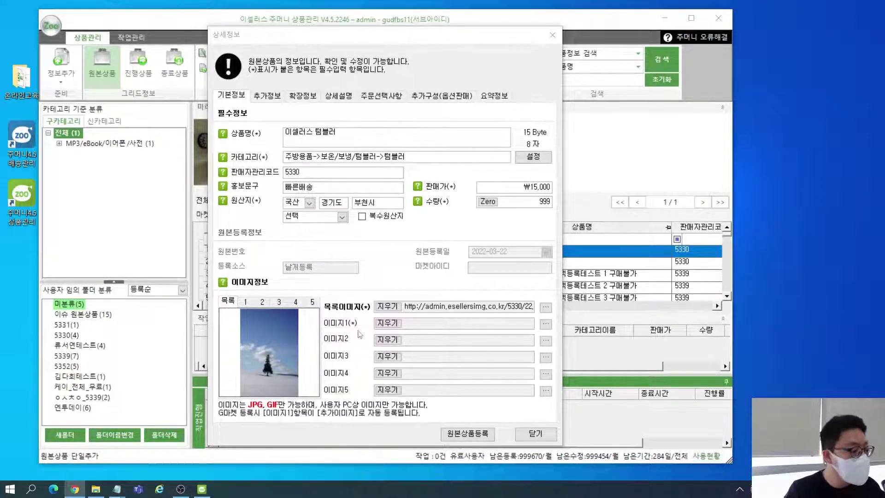
- Copy the list image's web path into the 이미지1 field
left_click(292, 343)
key("ctrl+c")
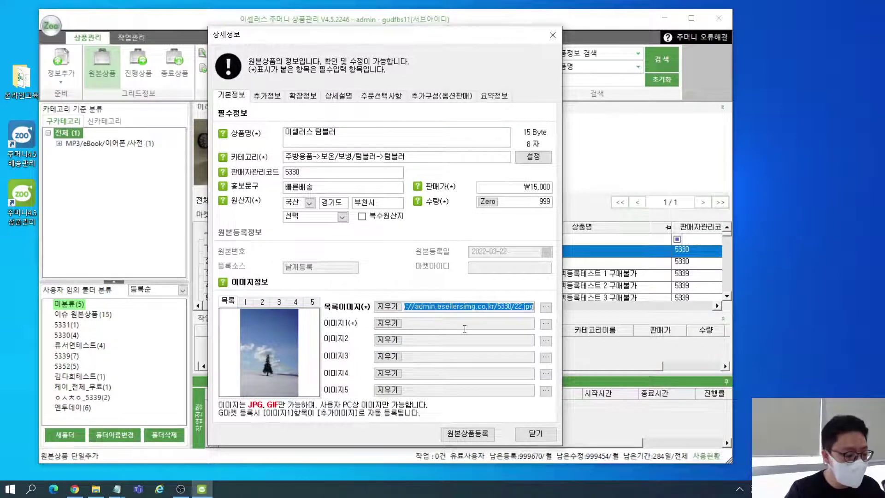
left_click(462, 323)
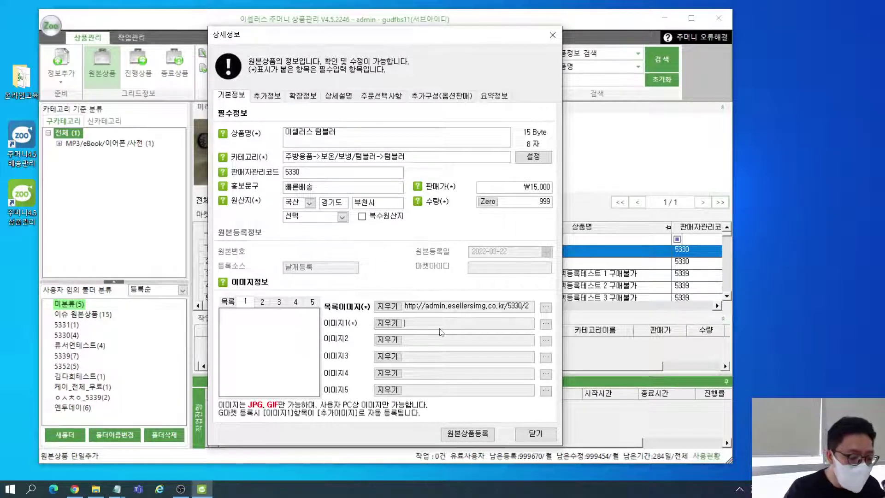
key("ctrl+v")
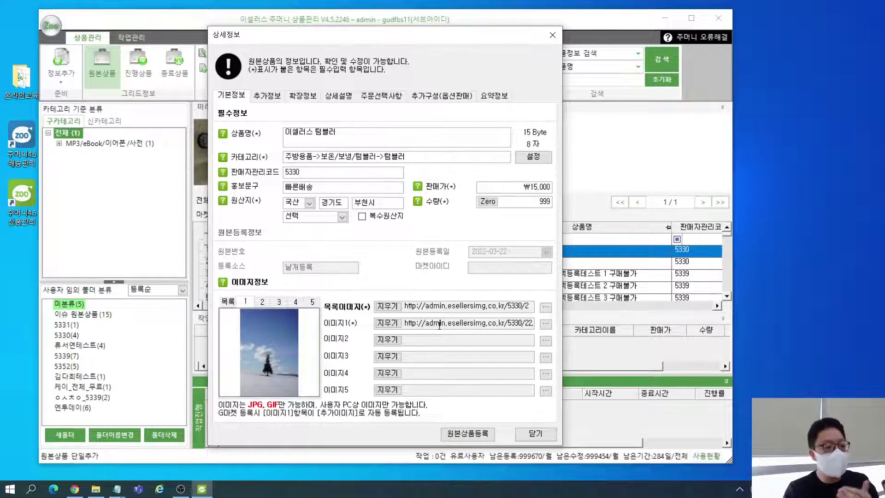
left_click(447, 341)
left_click(446, 356)
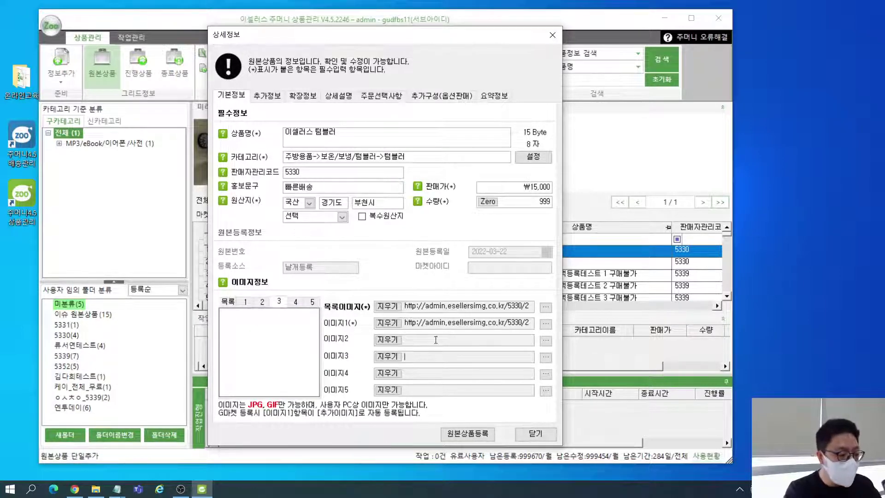
left_click(545, 342)
left_click(371, 242)
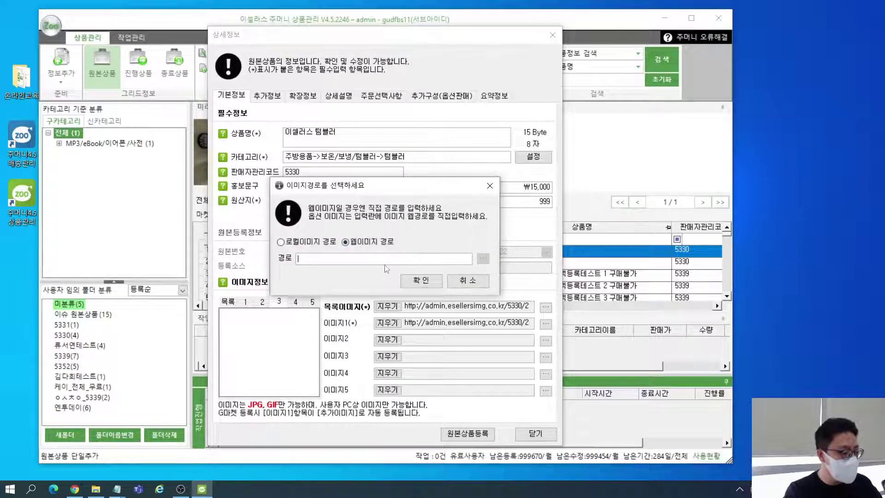
type("http://admin.esellersimg.co.kr/5330/22.jpg")
left_click(425, 259)
key("BackSpace")
key("BackSpace")
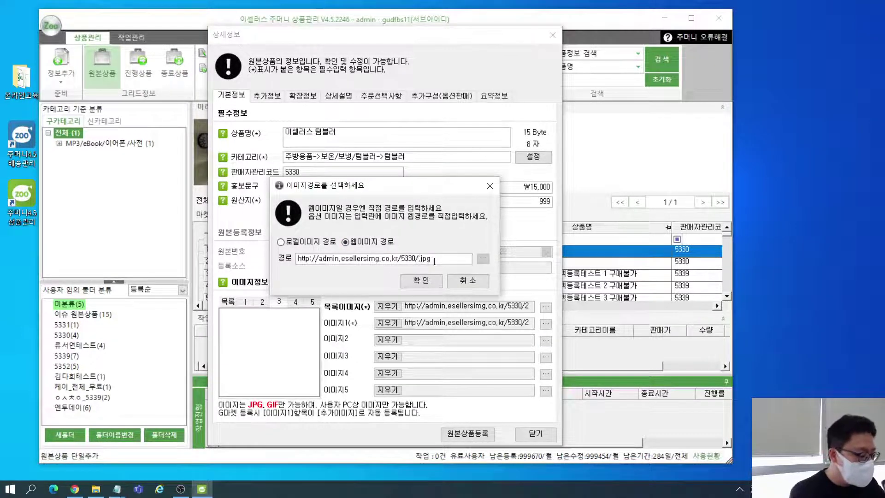
type("33")
key("Return")
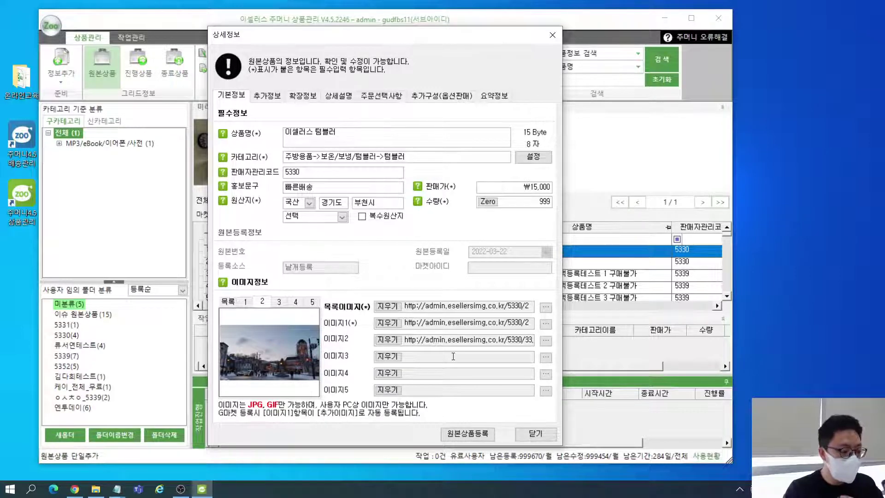
- Choose the local image 44 from the desktop folder 온라인교육 > 이미지샘플 > 이미지샘플 for 이미지3
left_click(453, 356)
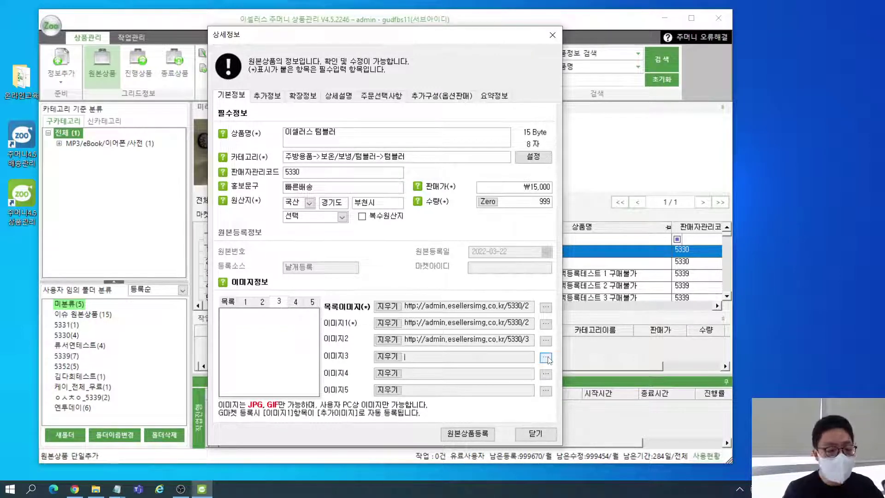
left_click(546, 358)
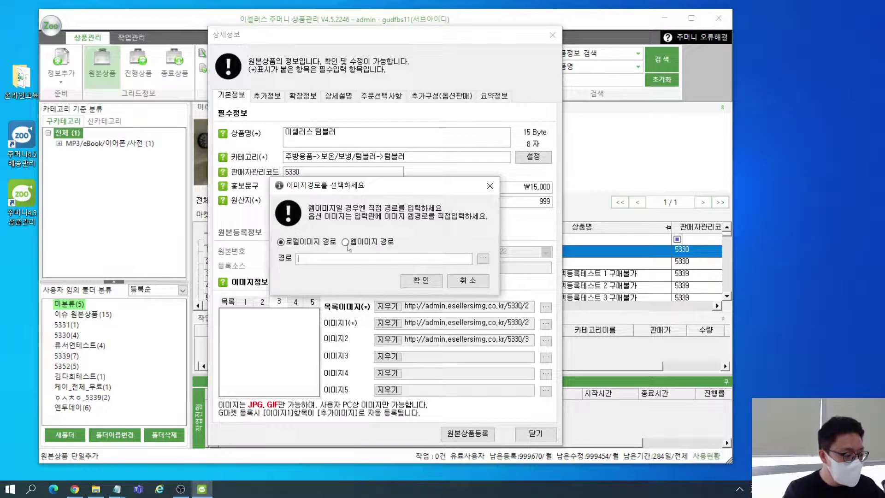
left_click(311, 243)
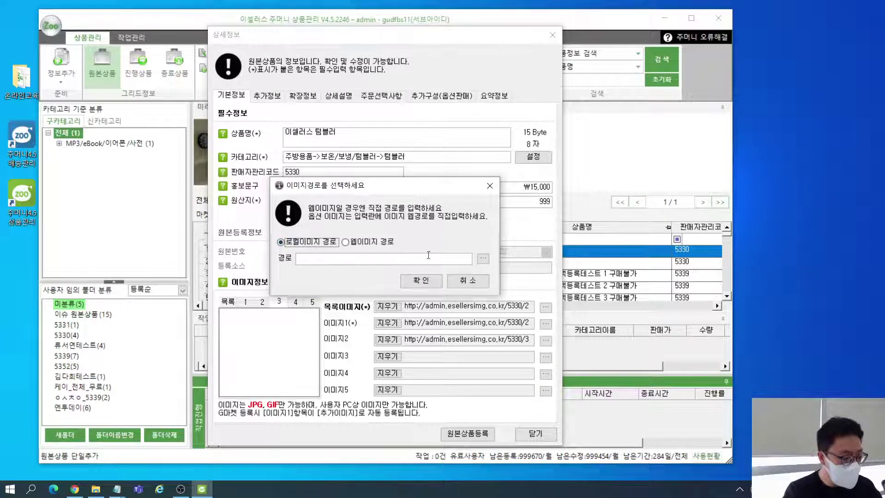
left_click(483, 259)
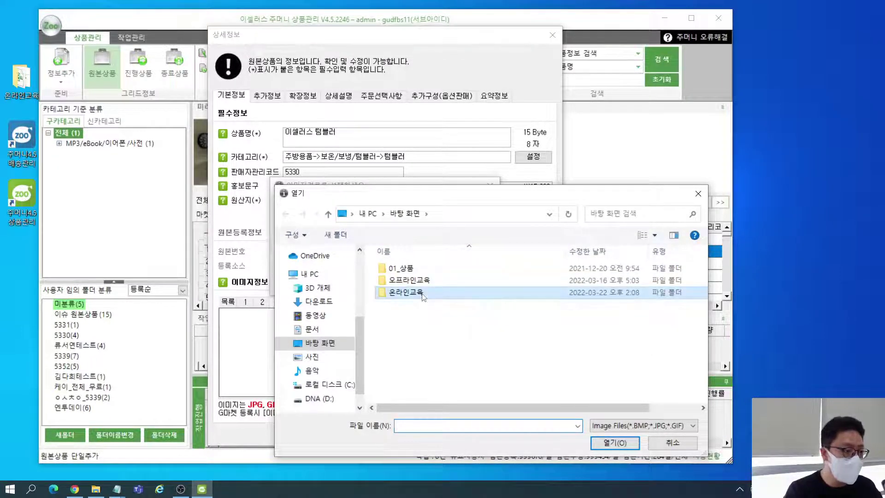
double_click(406, 293)
double_click(416, 274)
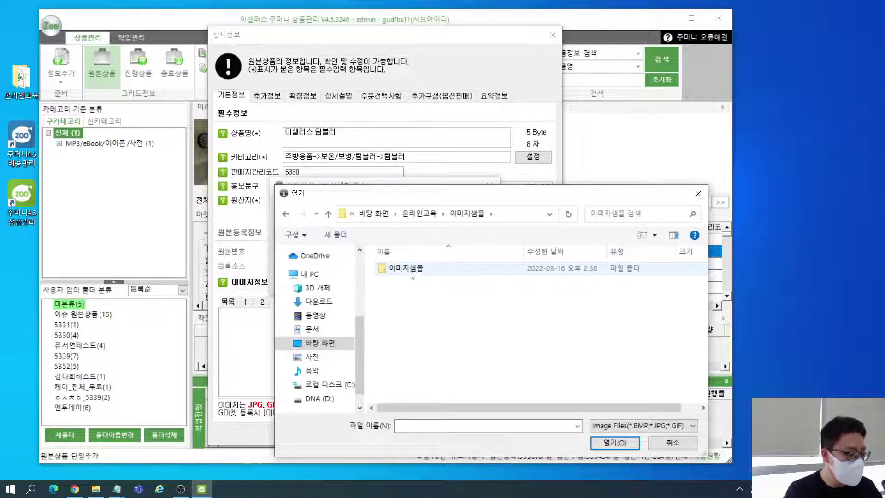
double_click(411, 273)
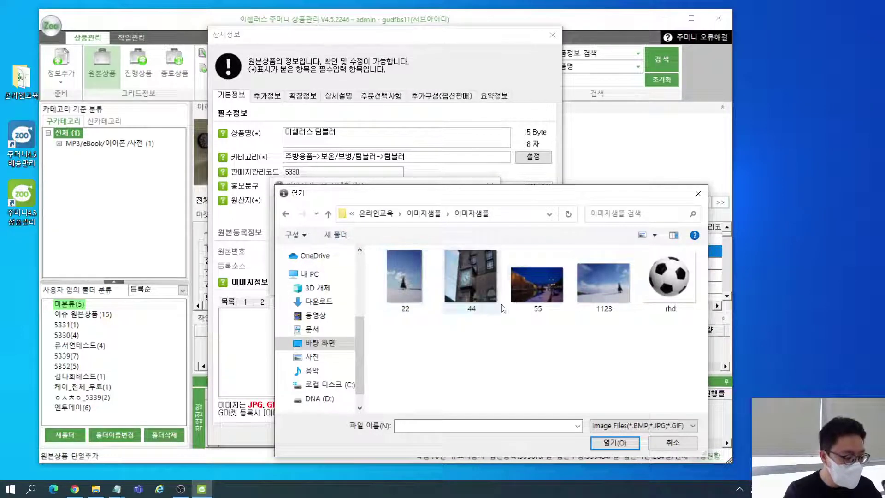
double_click(477, 283)
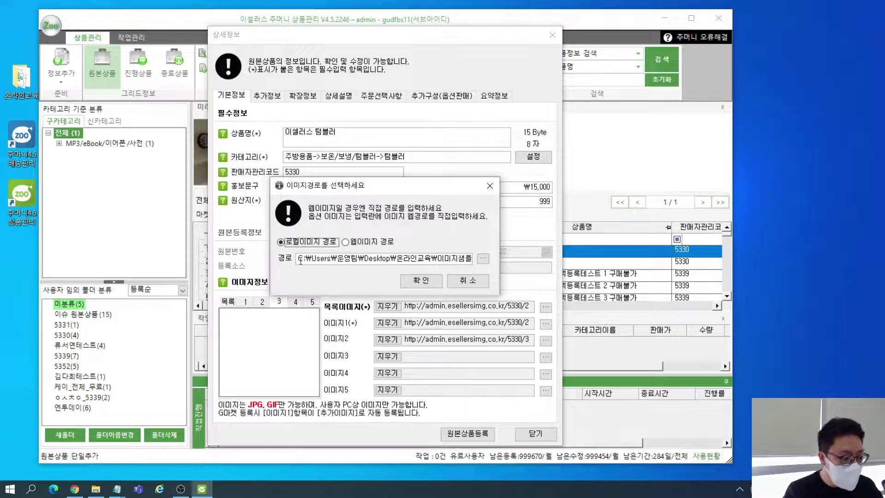
- Check the full local path of 44.jpg and apply it to 이미지3
left_click_drag(299, 259, 448, 251)
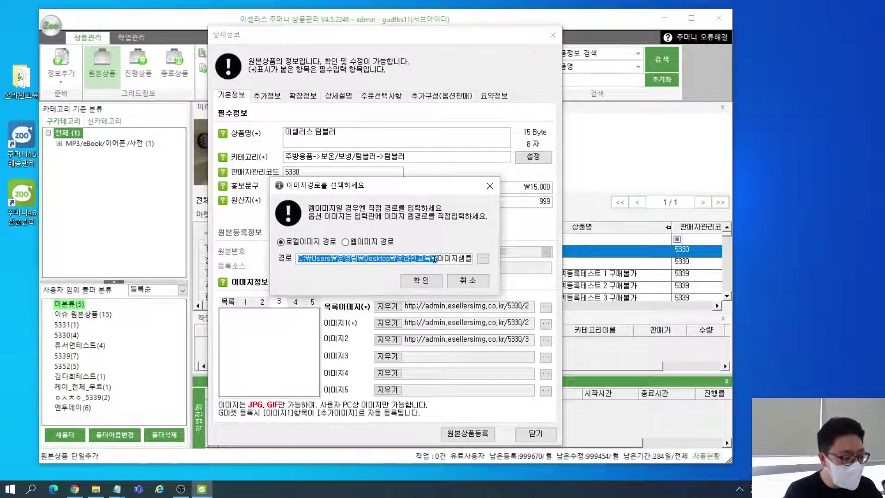
left_click(447, 258)
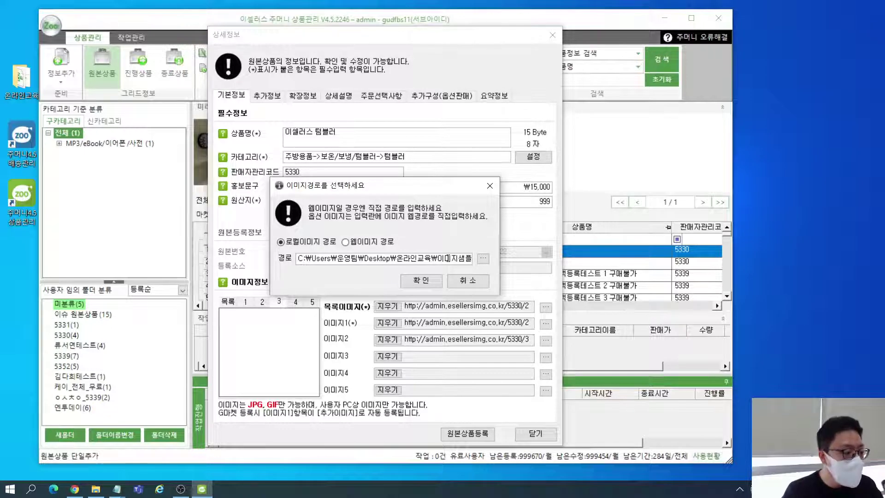
left_click_drag(447, 258, 471, 264)
left_click(452, 256)
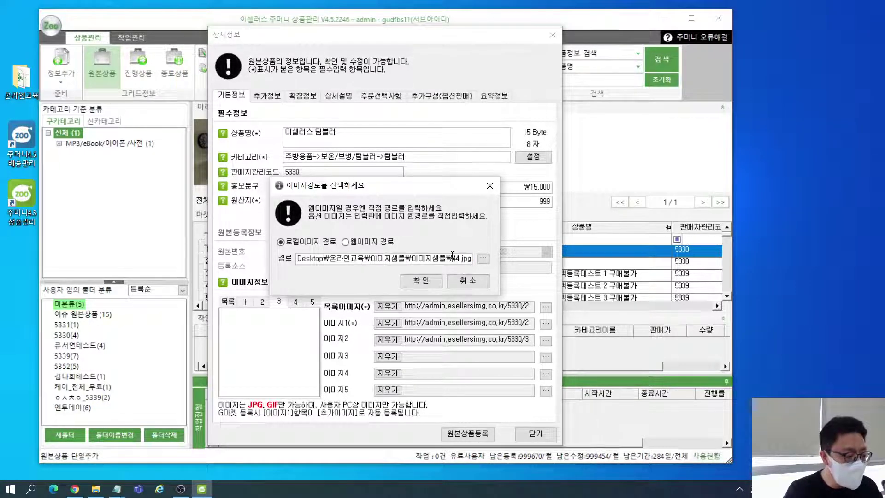
left_click(421, 281)
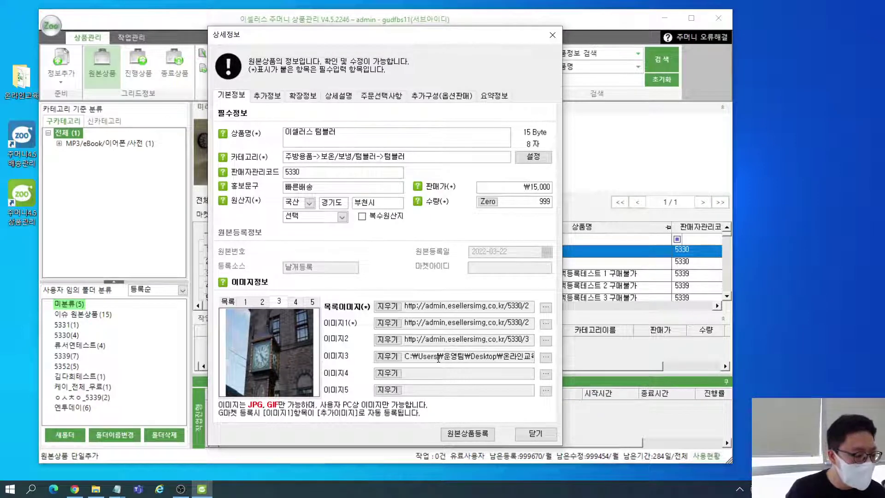
- Compare the web path of the list image with the local file path of 이미지3
left_click(448, 340)
left_click(450, 305)
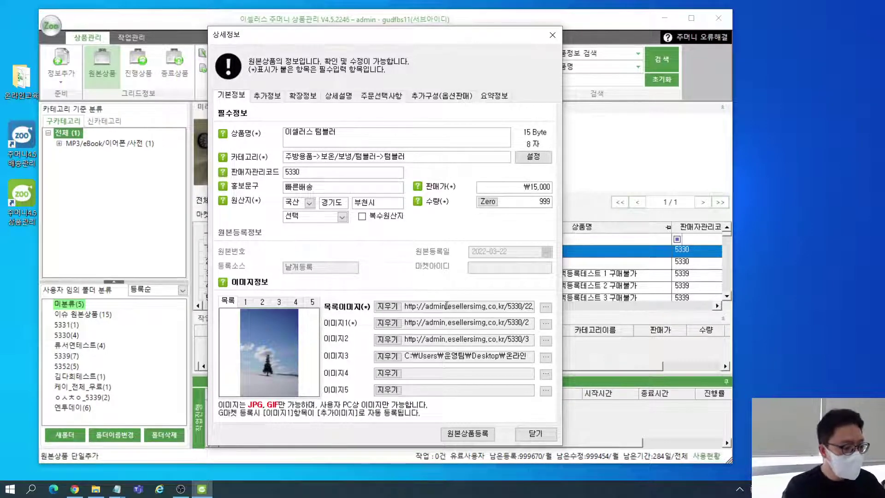
left_click_drag(446, 306, 536, 312)
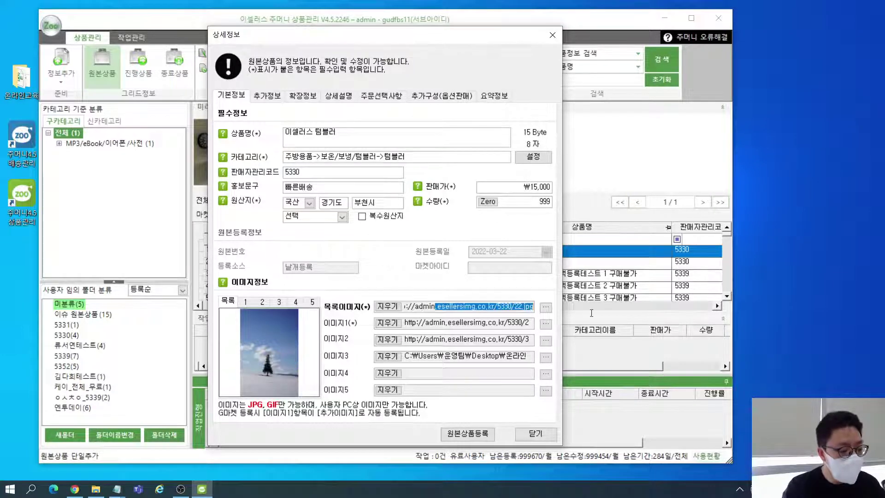
left_click(497, 306)
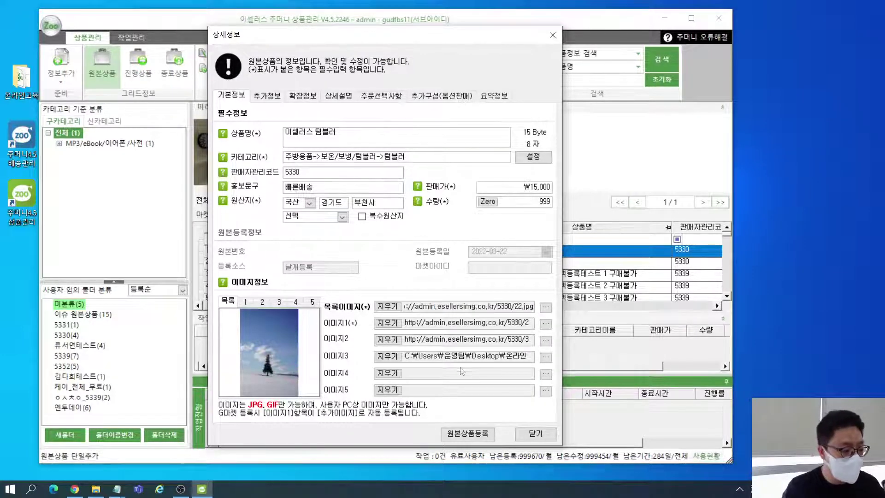
left_click_drag(418, 356, 571, 357)
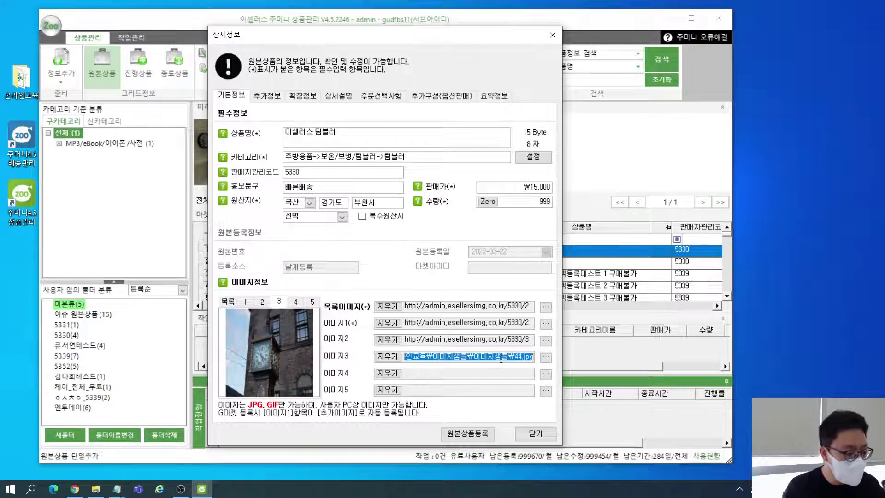
left_click(481, 358)
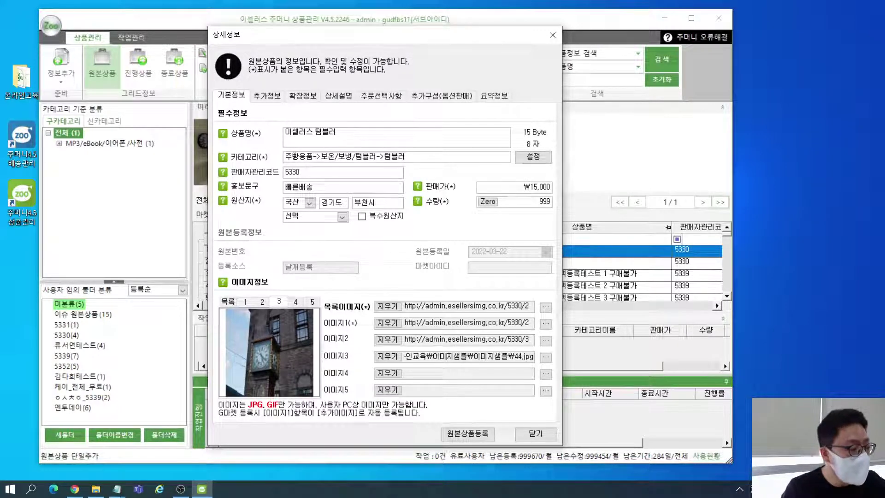
- Enter 이셀러스 as both the brand and the manufacturer in the product's additional information
left_click(267, 96)
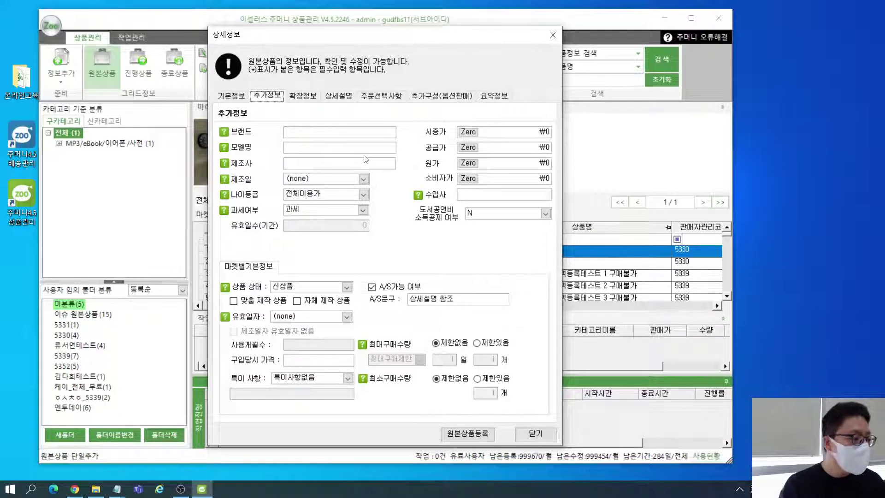
left_click(346, 132)
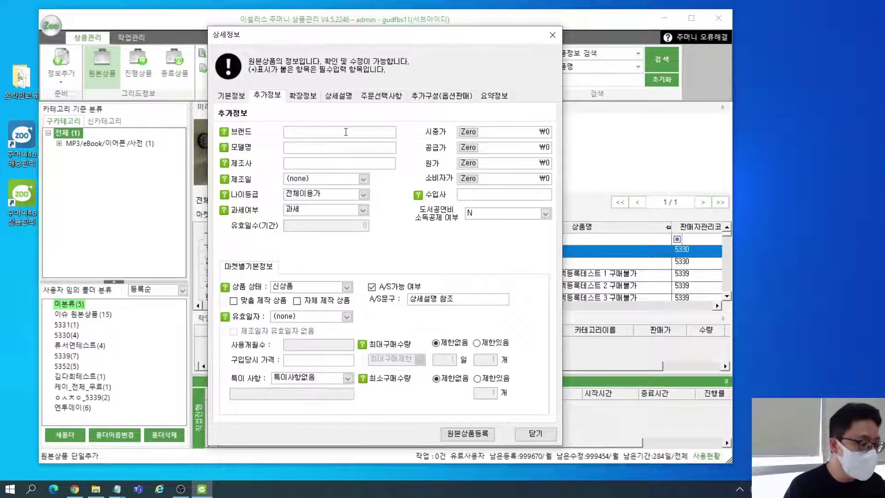
type("ㅂ")
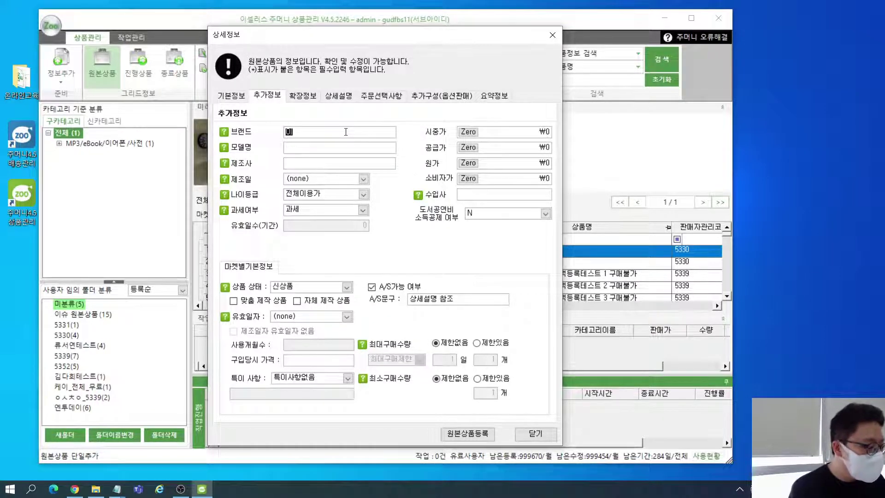
type("셀러스")
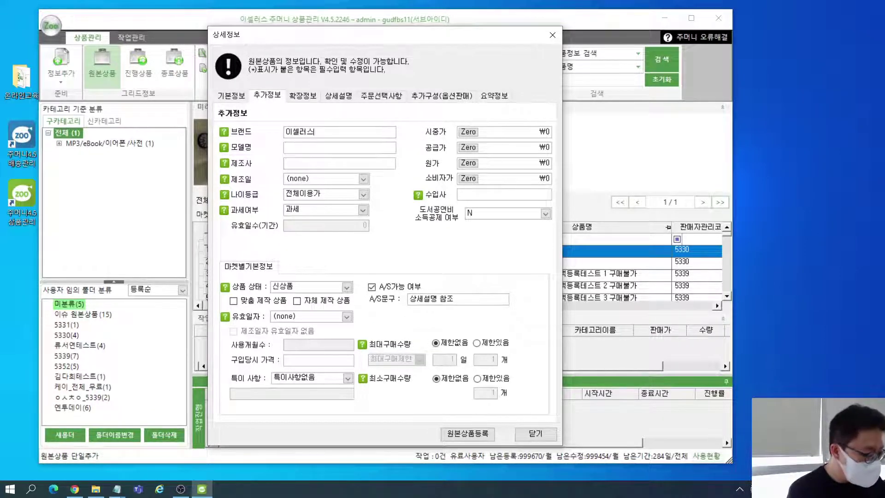
left_click(304, 162)
type("이셀러스")
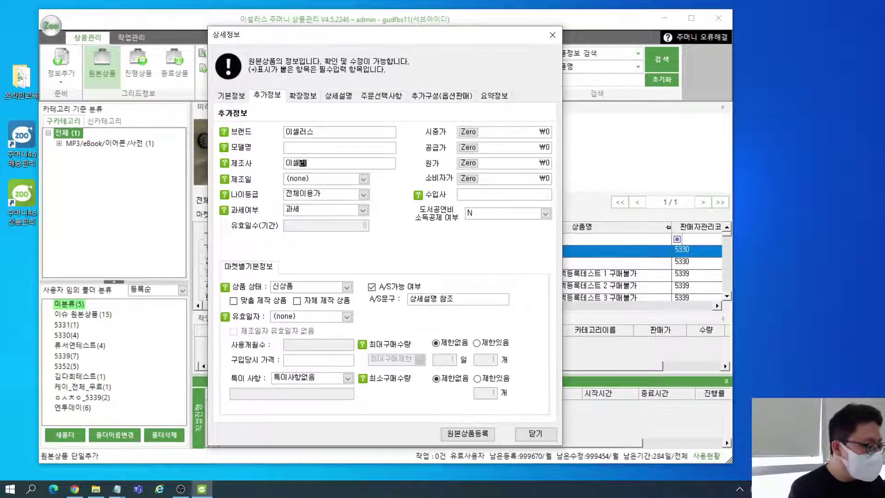
left_click(313, 132)
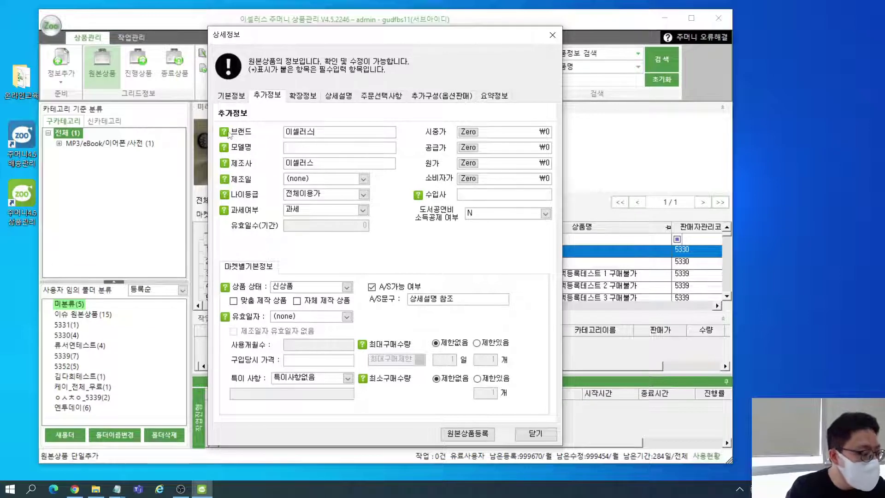
mouse_move(229, 134)
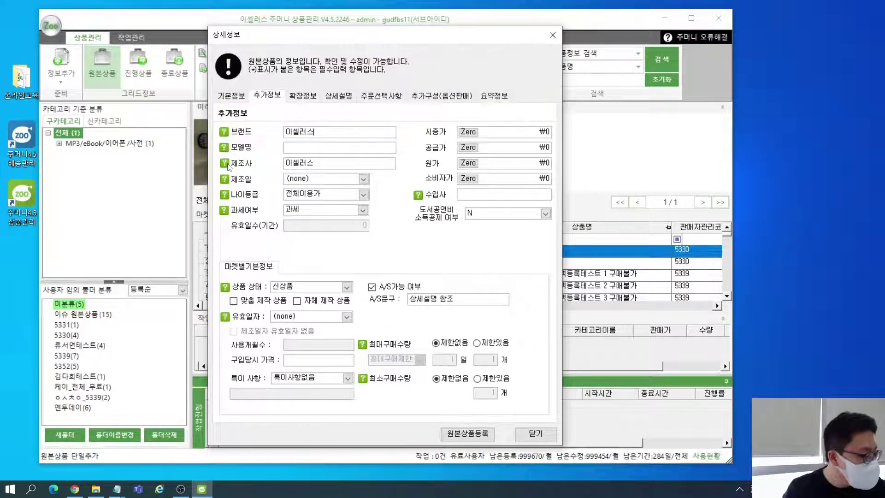
mouse_move(228, 165)
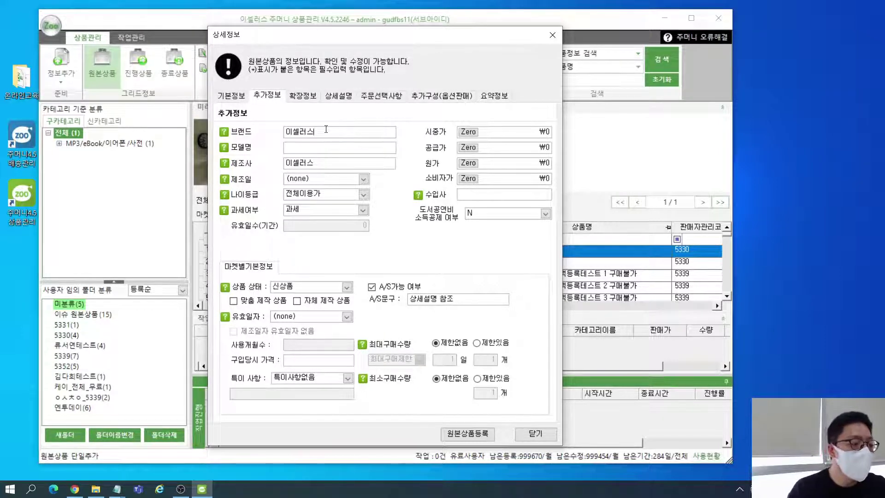
type("ㅣ")
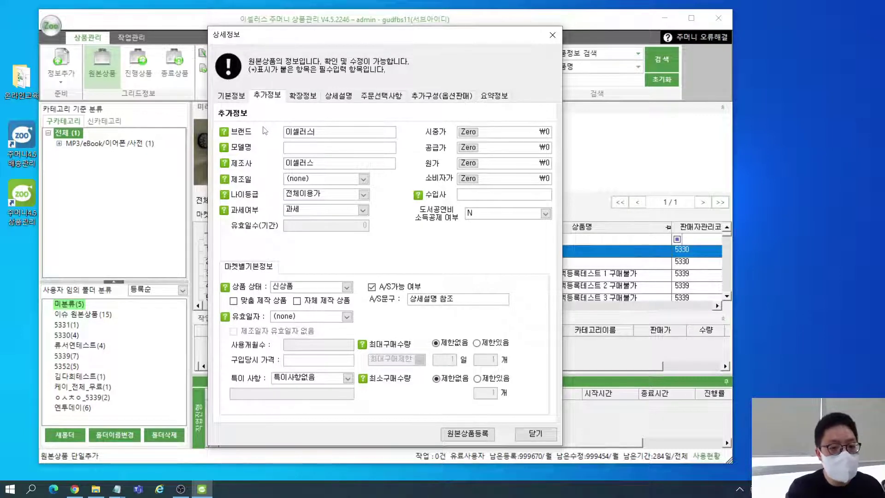
type("ㅣ")
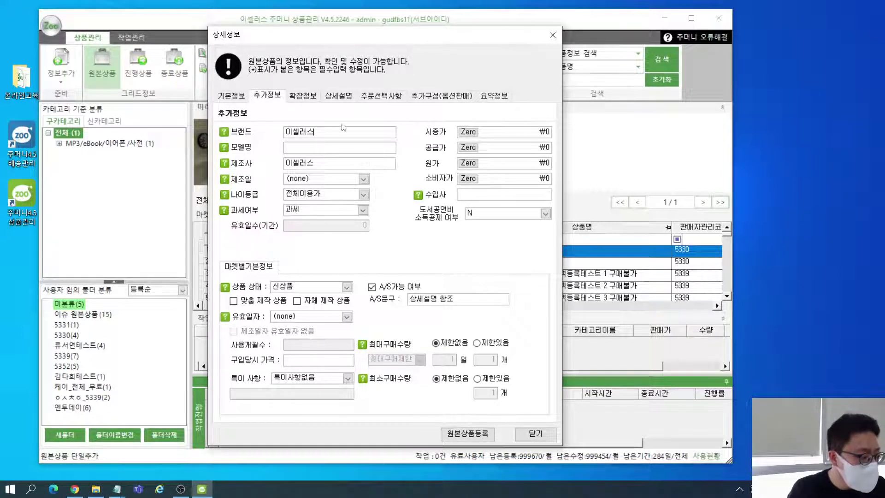
key("BackSpace")
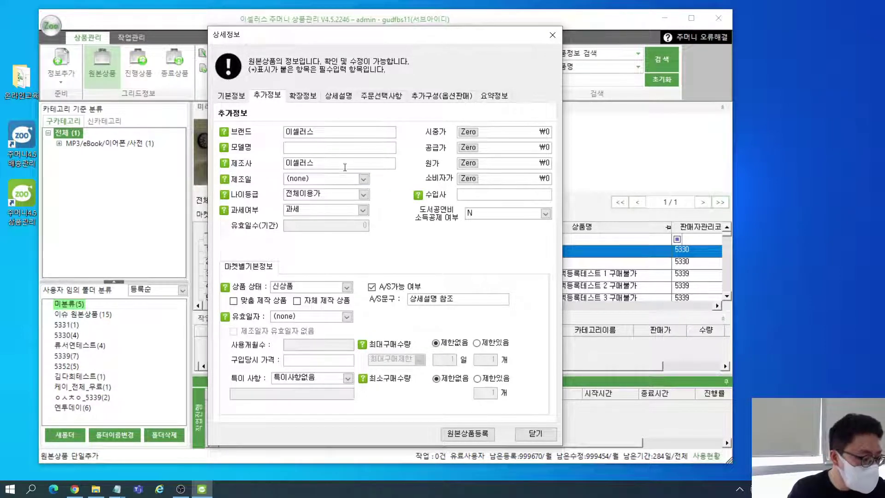
- Examine the options for the age rating (나이등급) and taxation (과세여부), then the importer field (수입사)
left_click(364, 194)
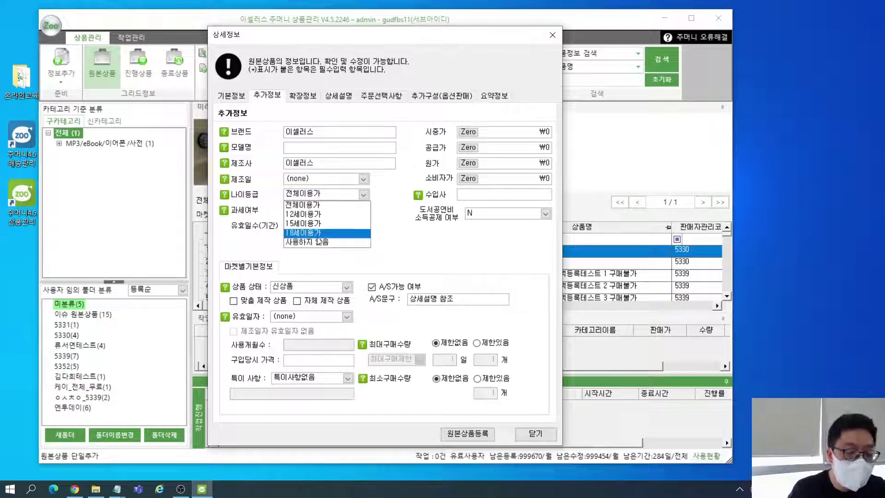
left_click(407, 202)
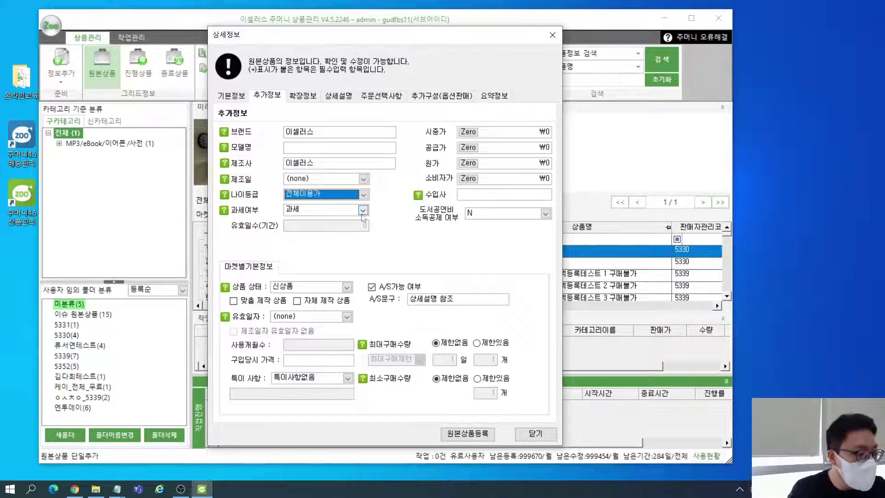
left_click(363, 209)
left_click(405, 221)
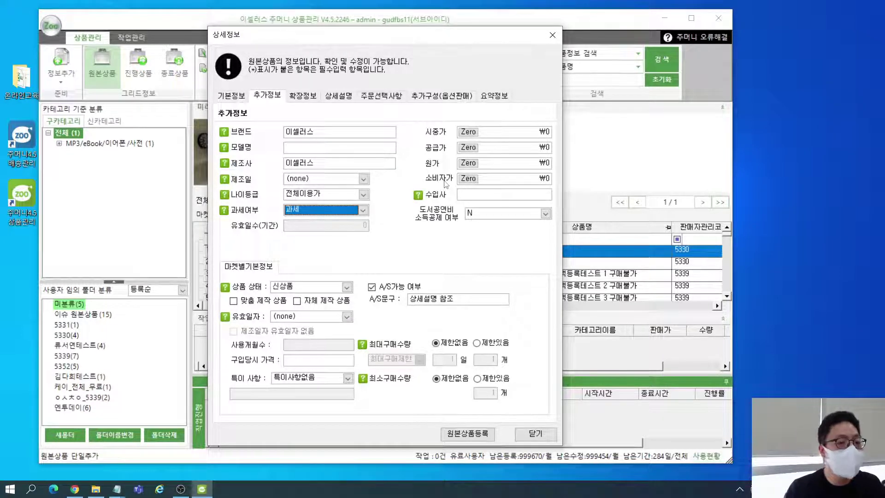
left_click(474, 194)
mouse_move(417, 196)
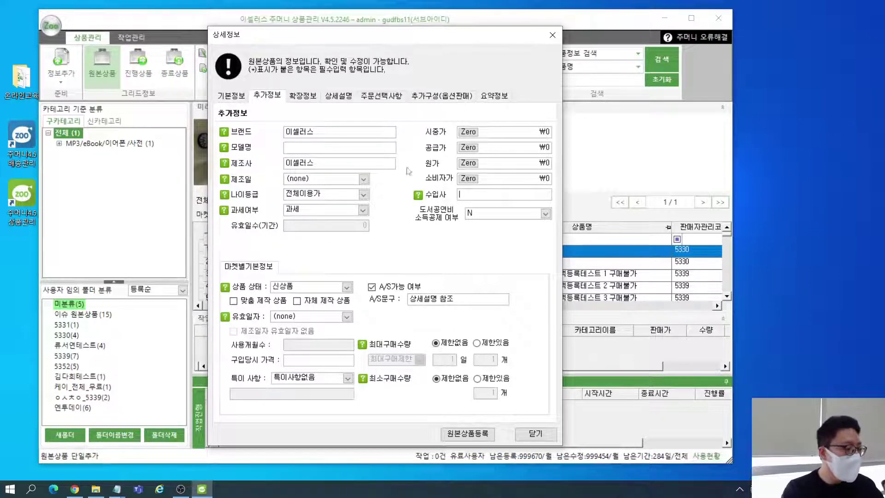
- Examine the available product condition (상품 상태) options in the market basic information
left_click(348, 288)
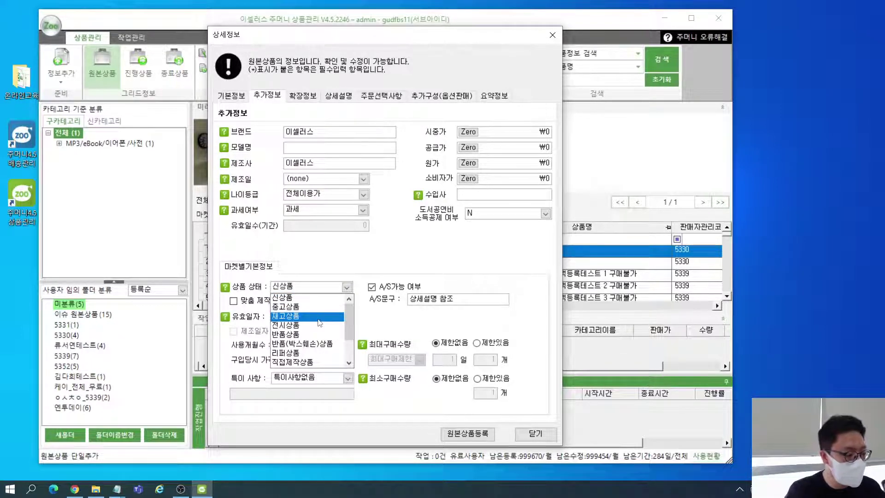
scroll(325, 350, "down", 2)
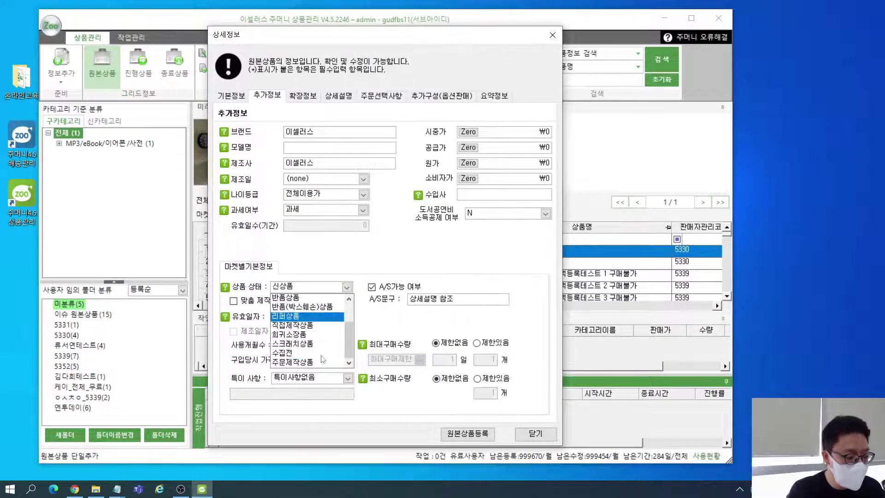
left_click(348, 287)
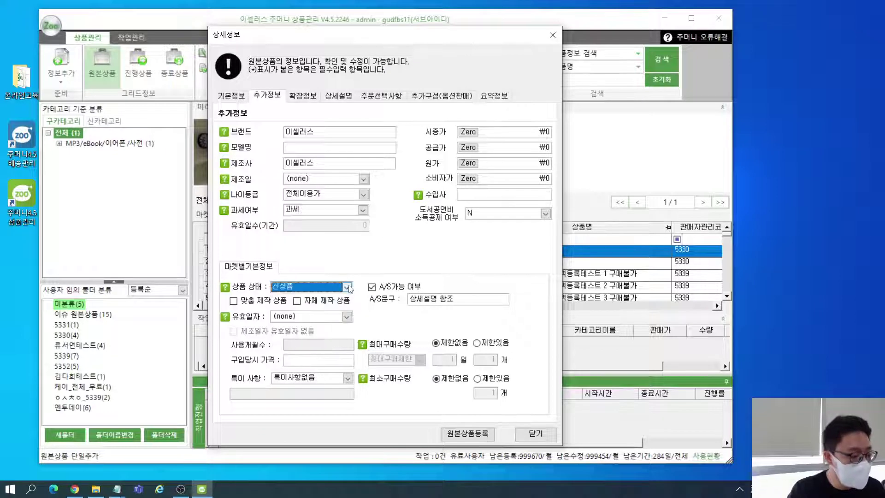
left_click(325, 291)
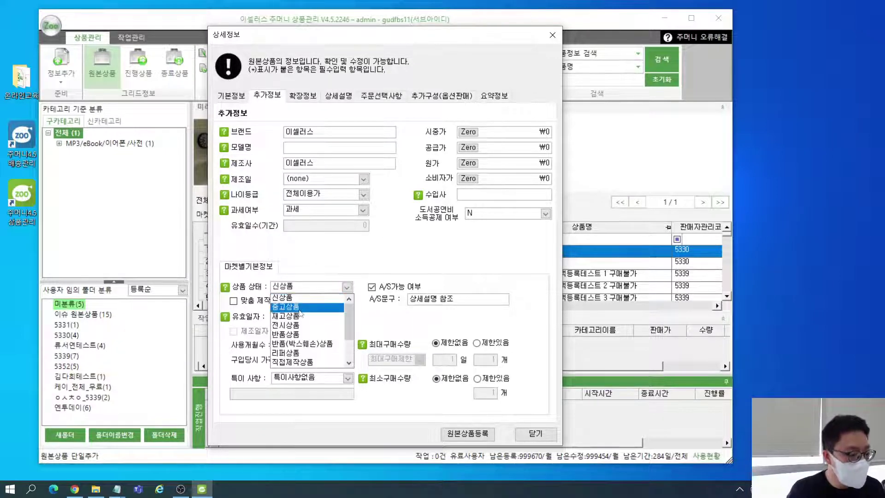
left_click(349, 286)
- Switch the product condition (상품 상태) to 중고상품, and return it to 신상품
left_click(322, 289)
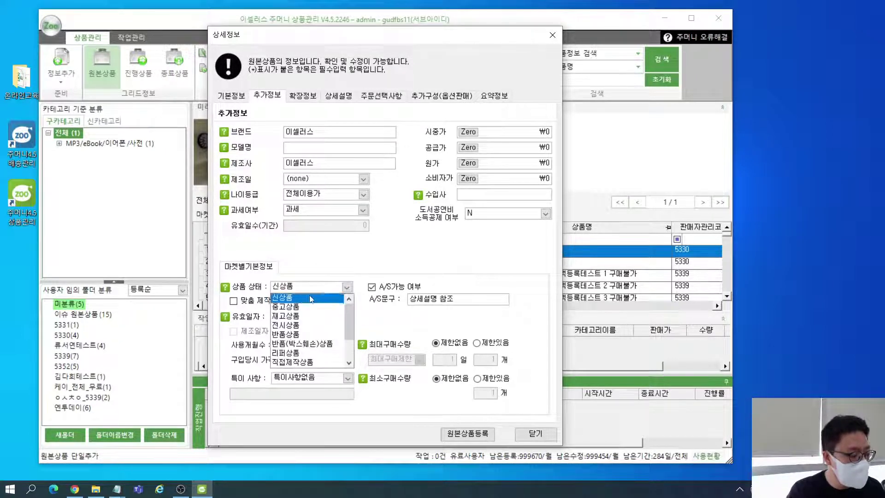
left_click(308, 307)
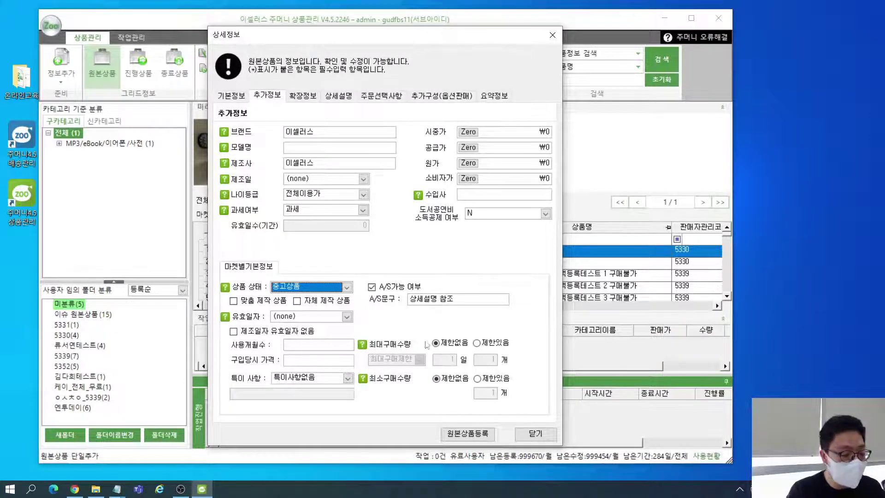
left_click(347, 287)
left_click(318, 304)
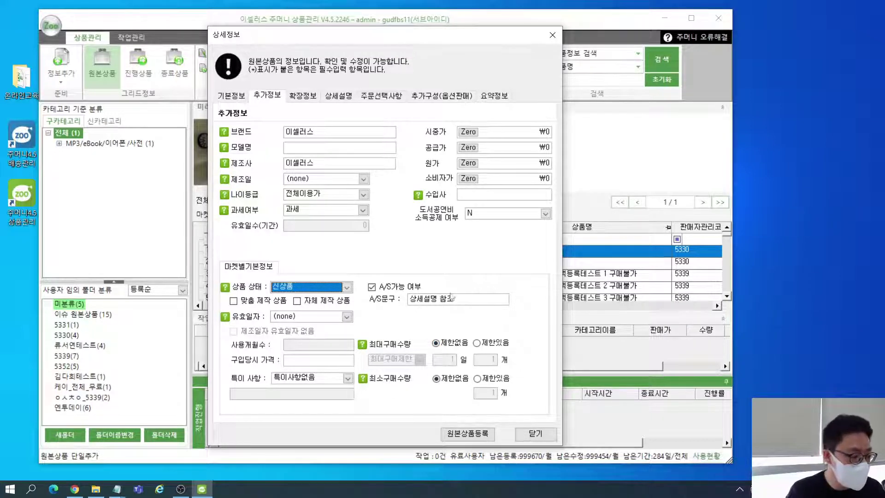
- Review the extended information (확장정보) fields for ESM2.0, 옥션, G마켓, 스마트스토어 and 인터파크
left_click(302, 96)
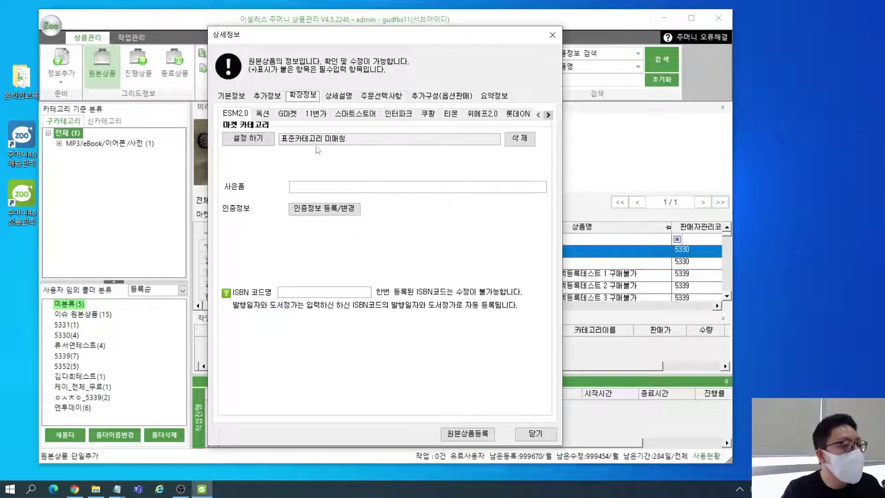
left_click(267, 115)
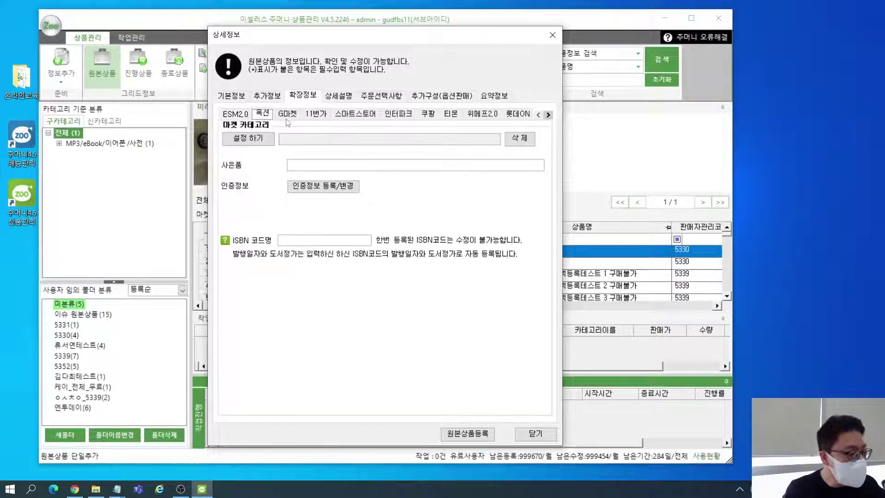
left_click(295, 116)
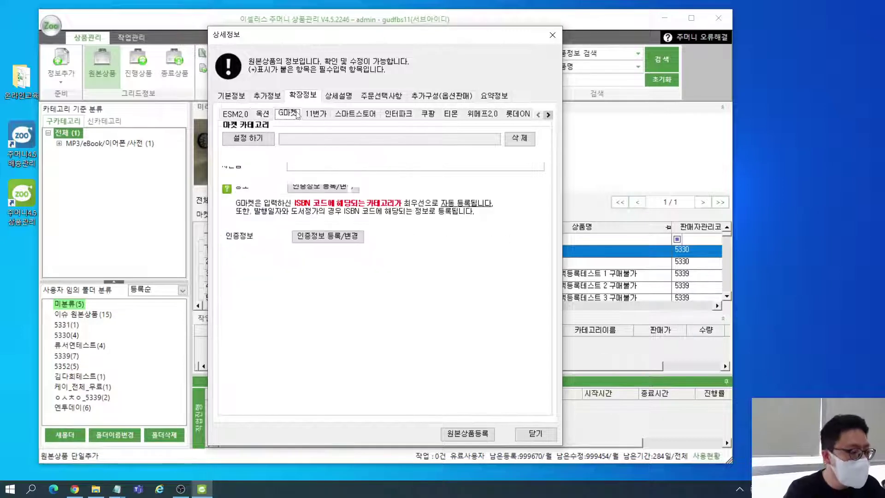
left_click(338, 116)
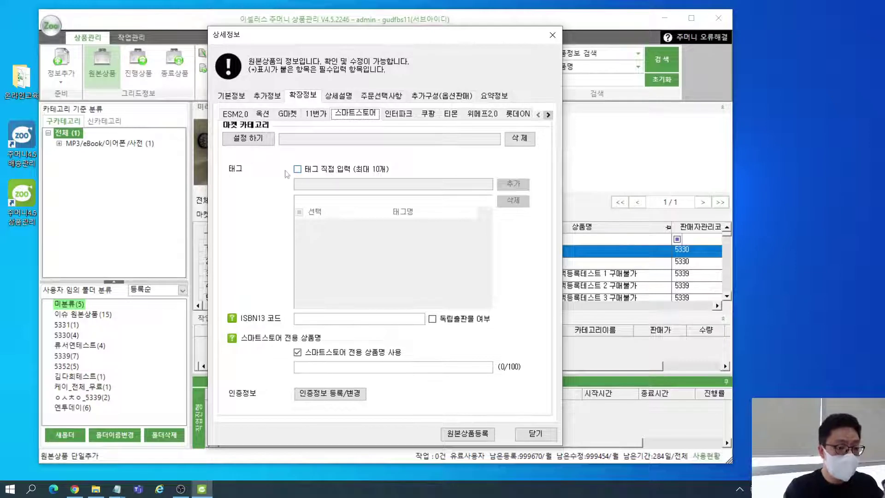
left_click(391, 114)
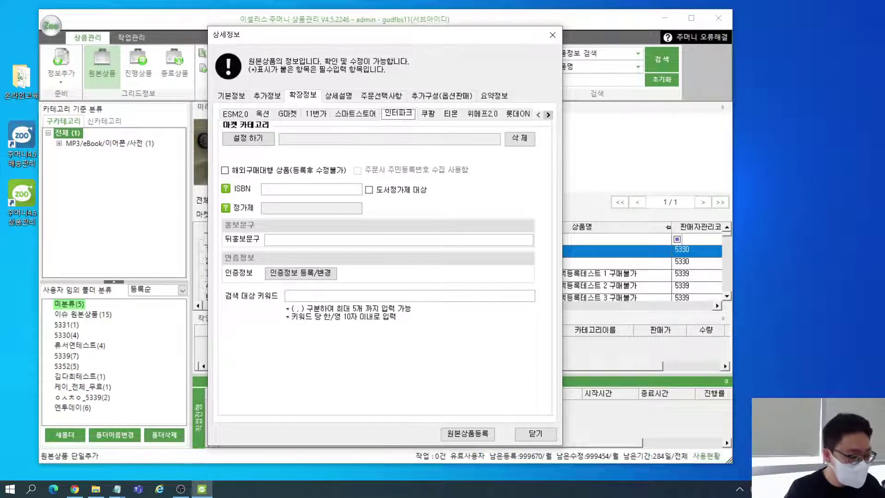
- Switch to the blank Notepad document and write the heading "기본정보 - 표준 카테고리"
key("super")
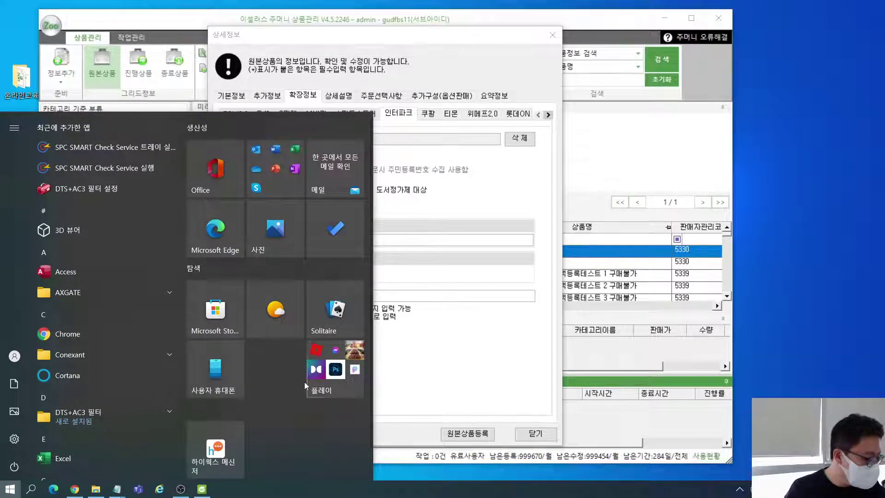
key("alt+Tab")
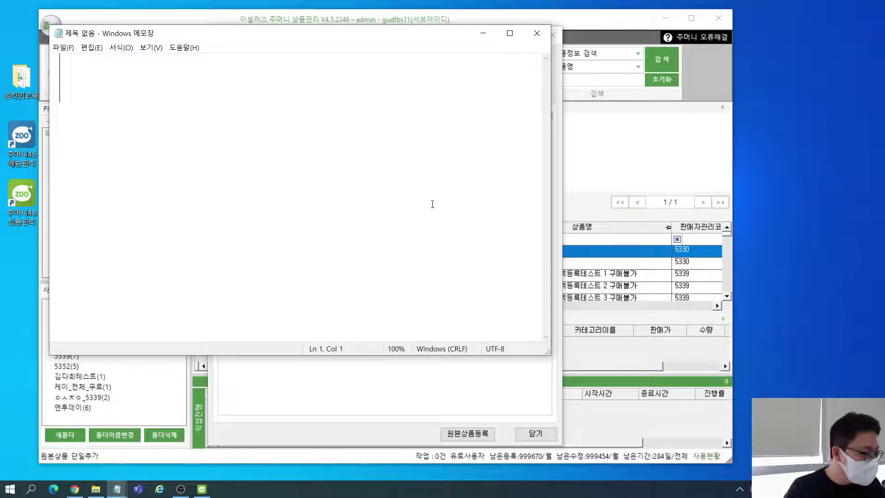
type("깁본정보 -")
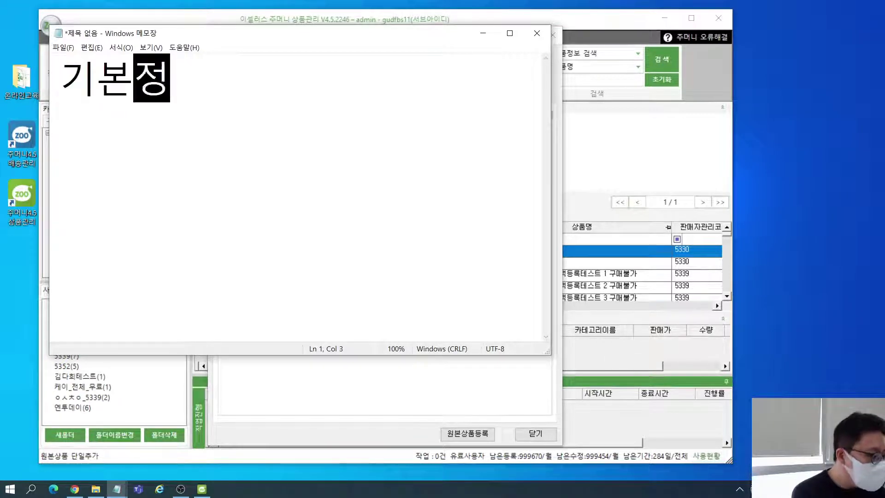
type(" 표준 칼")
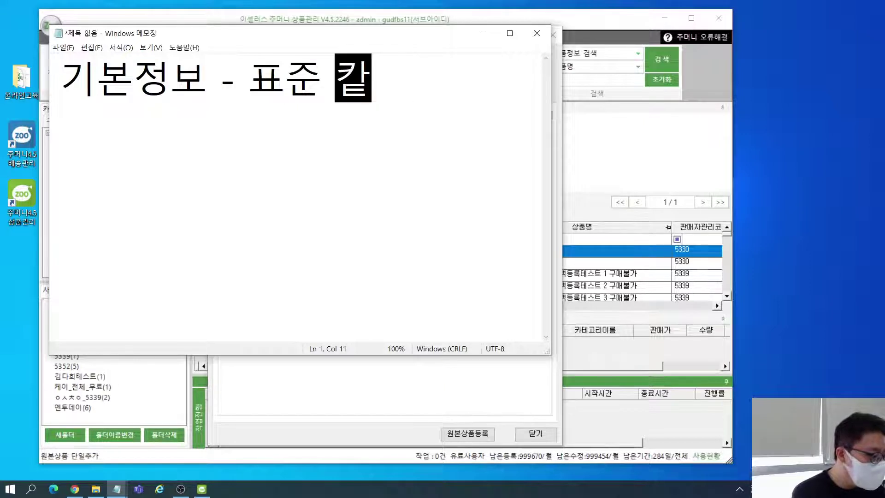
key("BackSpace")
type("테고리")
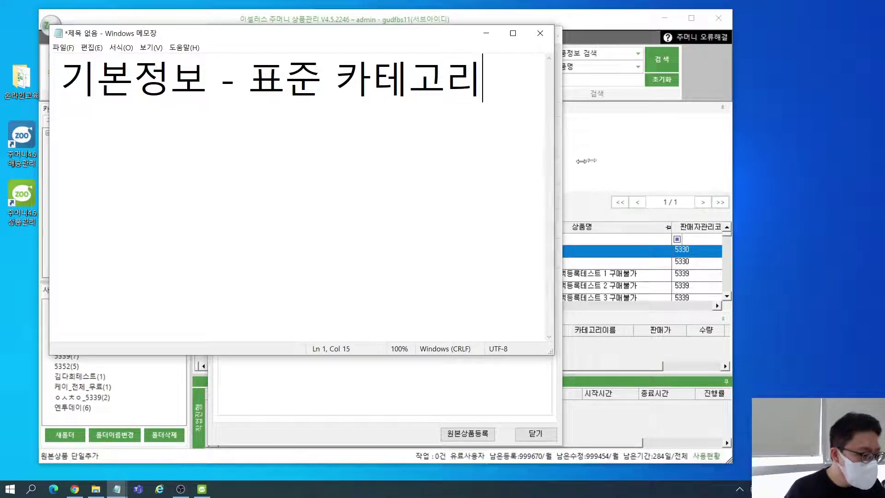
- Widen the note window and list "옥션,지마켓(1.0), 11번가, 스마트스토어, 인터파크" beneath the standard category heading
left_click_drag(549, 160, 733, 160)
key("Return")
type("옥")
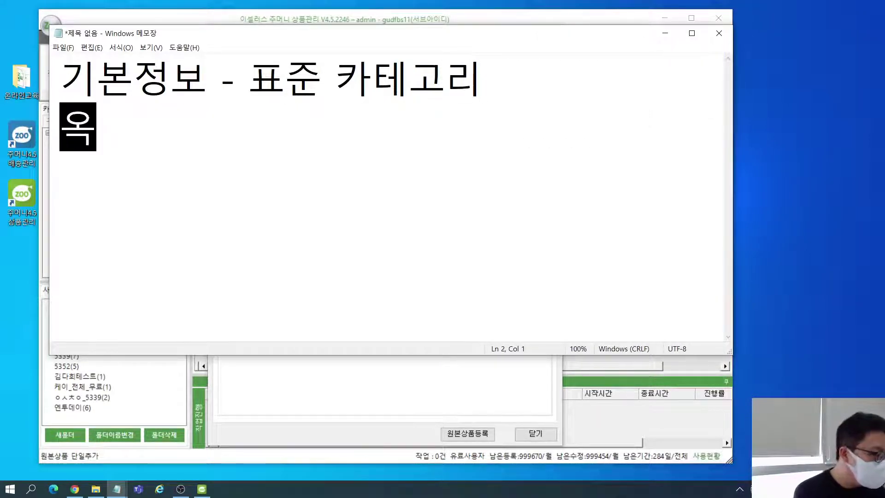
type("션,지마켓(1")
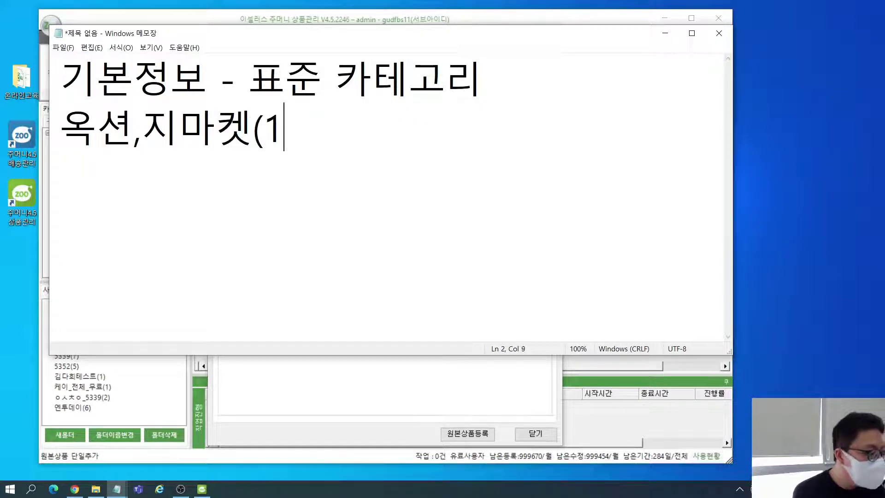
type(".0), 11번가ㅡ")
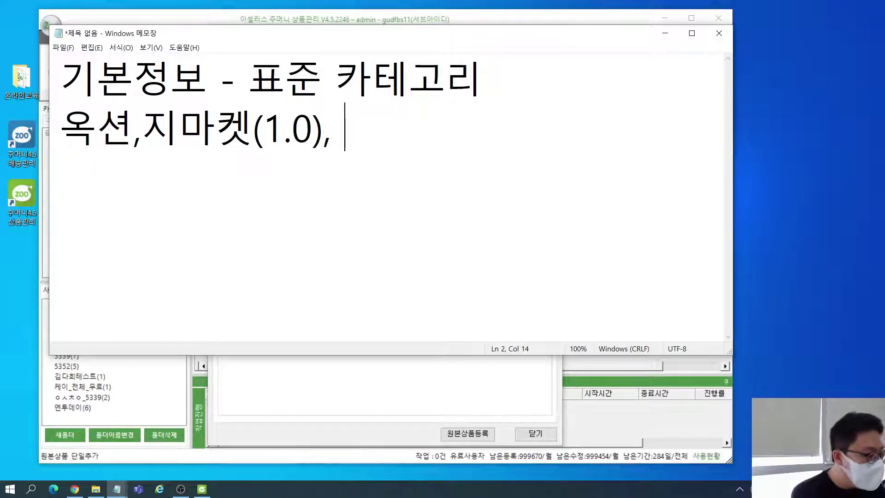
key("BackSpace")
key("BackSpace")
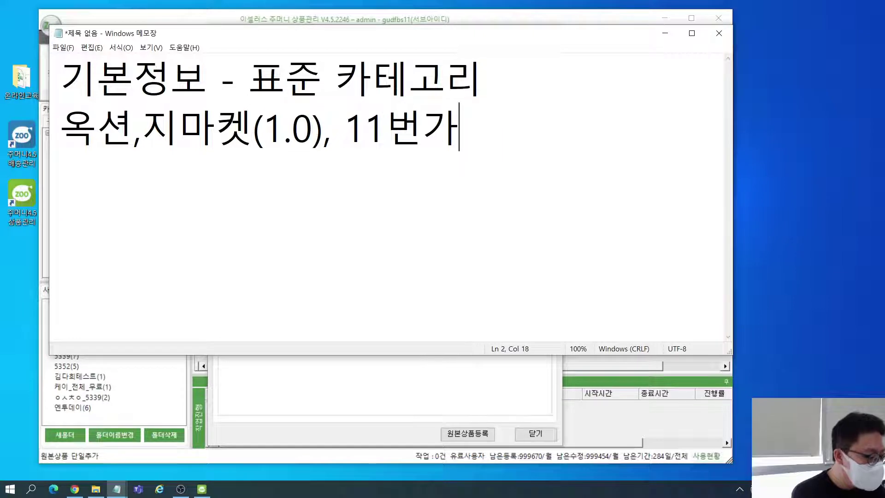
type(", 스마트스토어,")
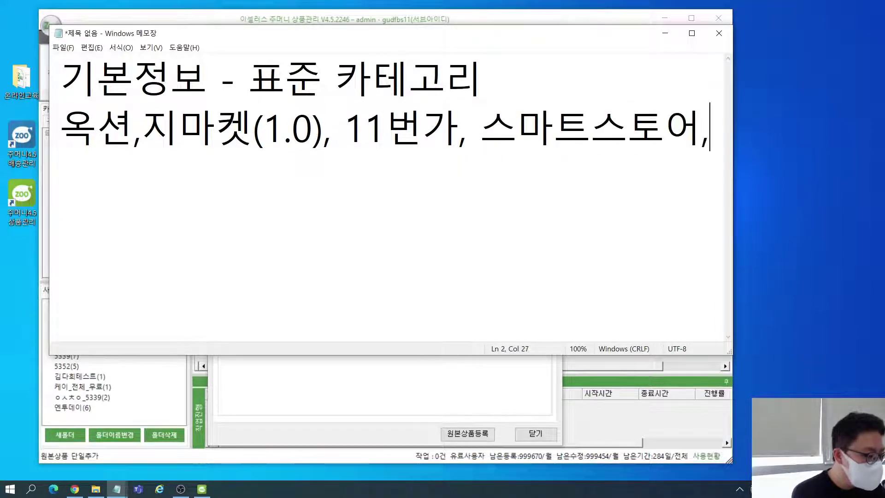
key("Return")
type("인터파크")
- Add a dashed separator line below the market list, followed by the heading "확장카테고리 사용 마켓"
key("Return")
key("Return")
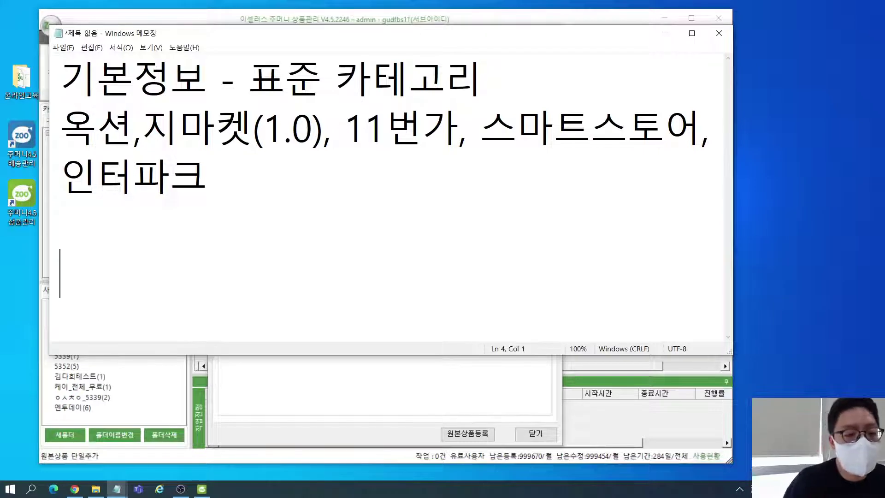
type("--------------")
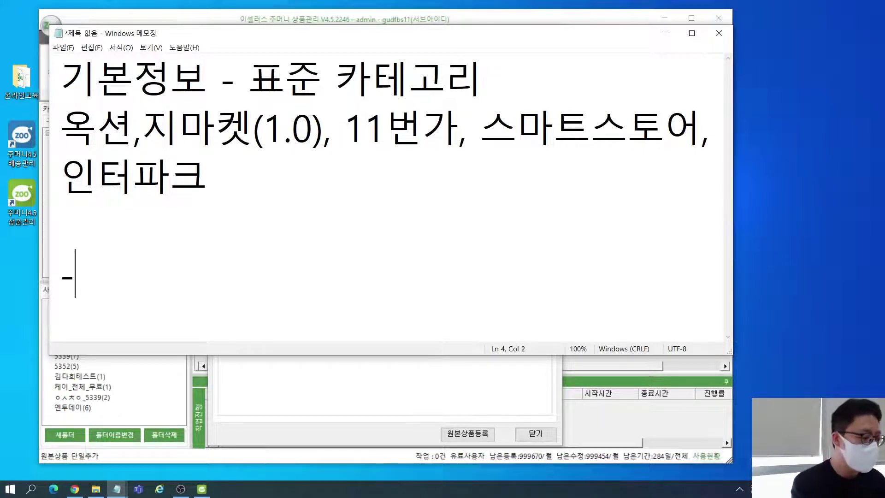
key("Return")
type("확")
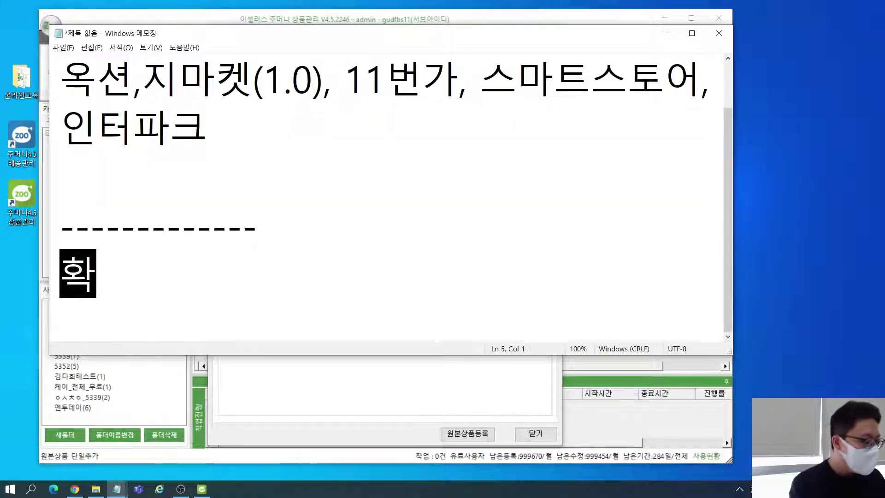
type("장카텍고")
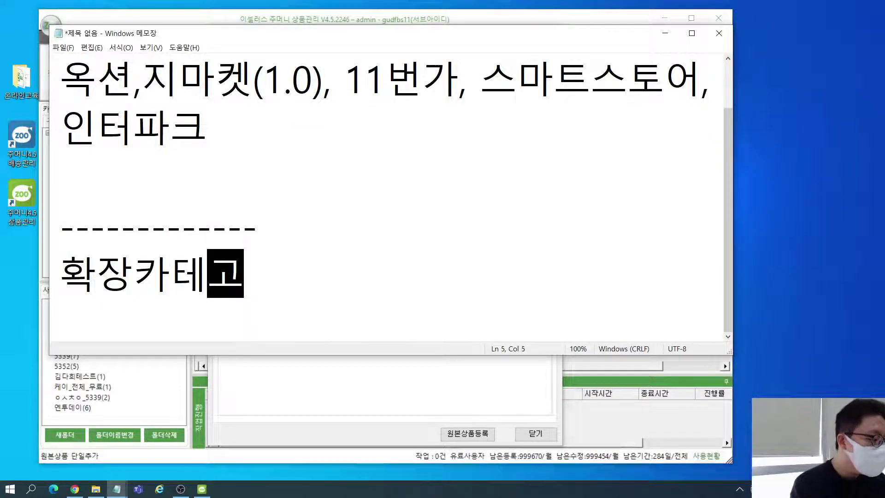
type("리 사용 마켓")
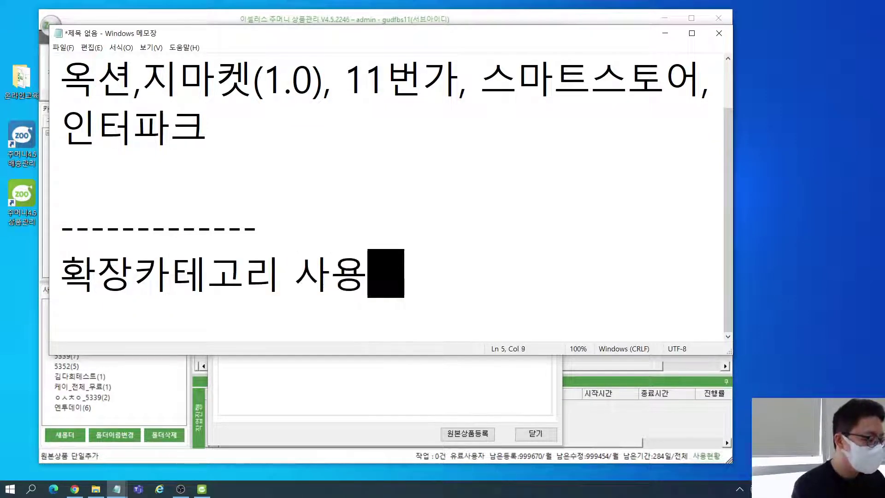
- List "쿠팡, 티몬, 위메프, 롯데on, 톡스토어," beneath the extended category heading
key("Return")
type("쿠팡, 티몬, 위메프, 로")
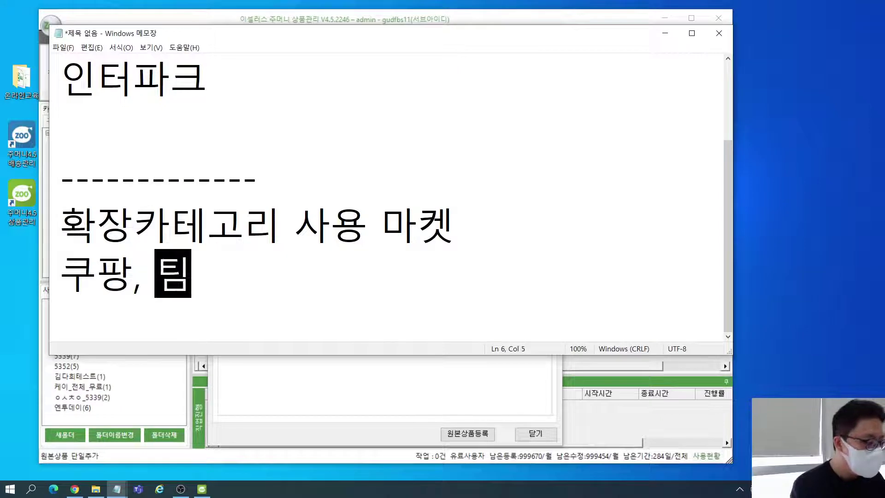
type("ㅅ데on, ")
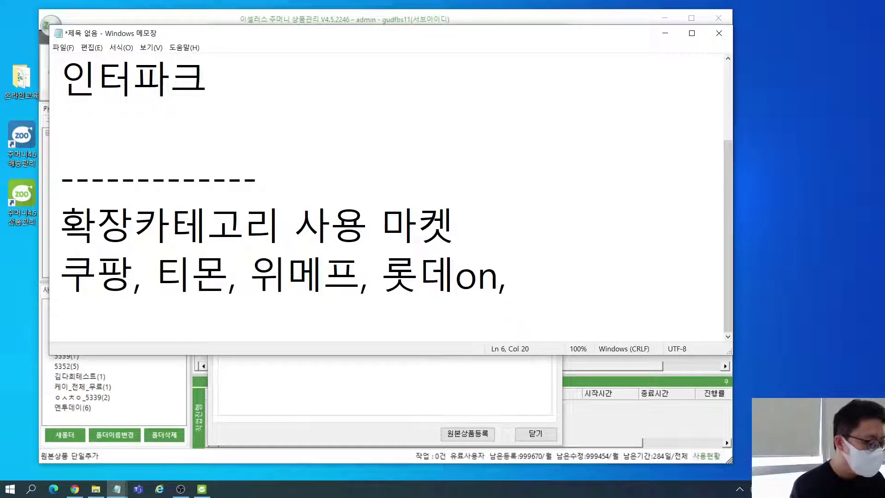
type("xhrt")
key("BackSpace")
key("BackSpace")
key("BackSpace")
key("BackSpace")
key("Hangul")
type("토ㄱ스토어,")
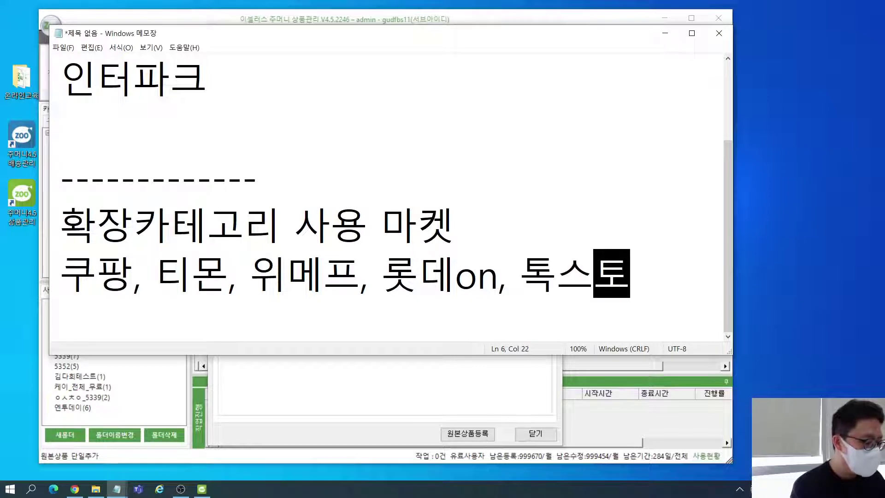
- Append ESM2.0 to the extended category market list and reposition the note window on the desktop
key("Return")
key("Hangul")
type("esm")
key("BackSpace")
key("BackSpace")
key("BackSpace")
type("E")
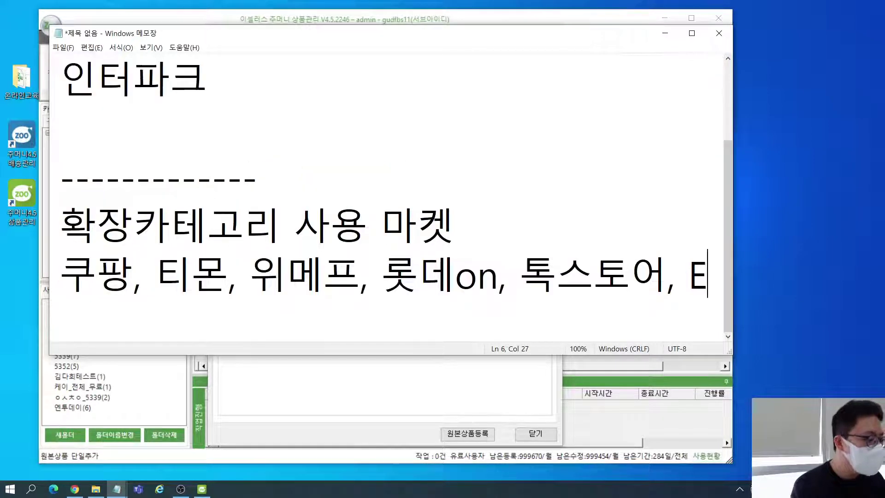
type("SM2.0")
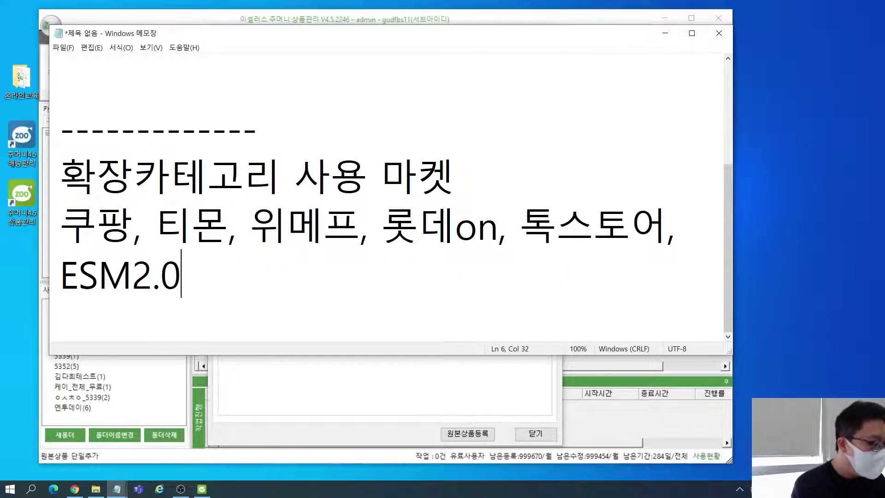
key("Return")
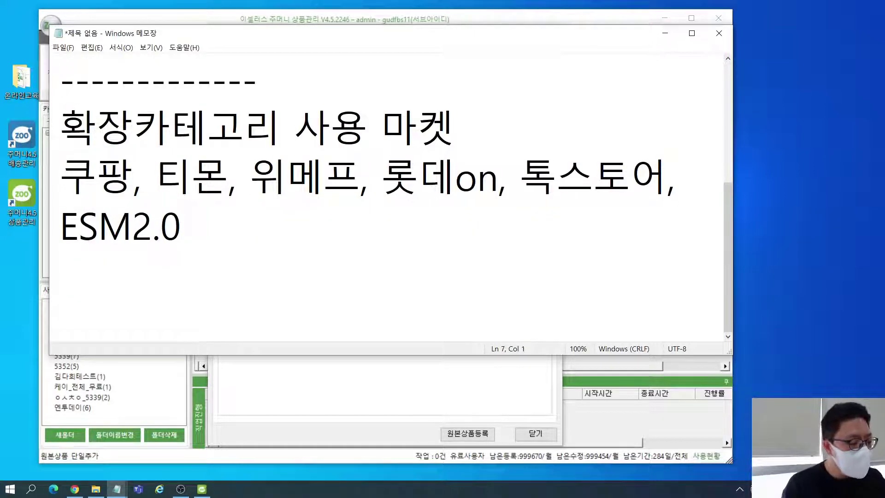
key("BackSpace")
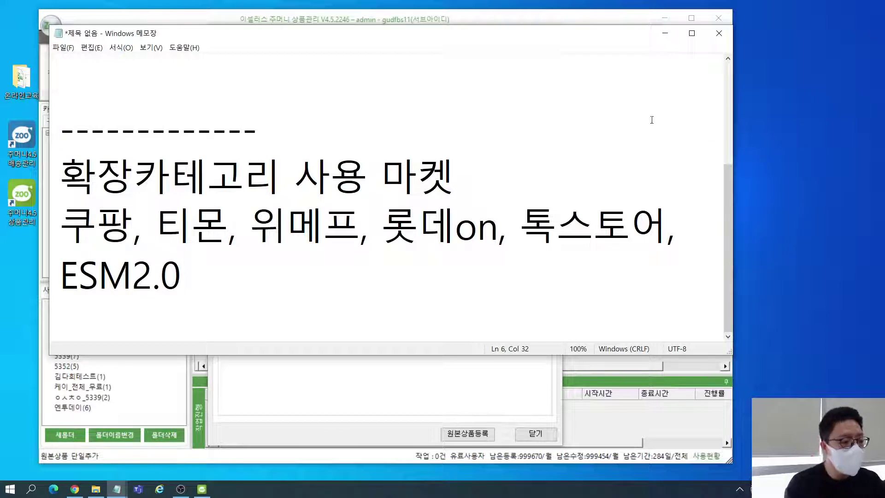
left_click_drag(511, 35, 592, 67)
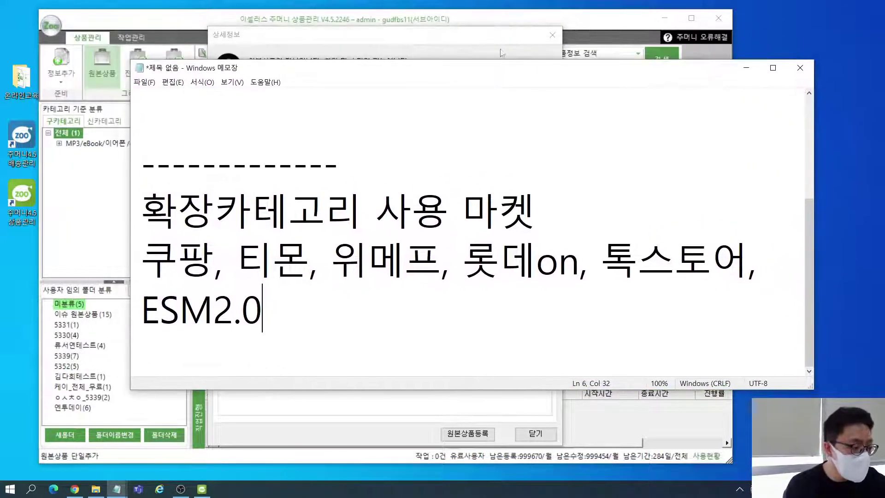
- Return to the product detail window and review the 쿠팡 extended information alongside the basic product information
left_click_drag(465, 34, 465, 44)
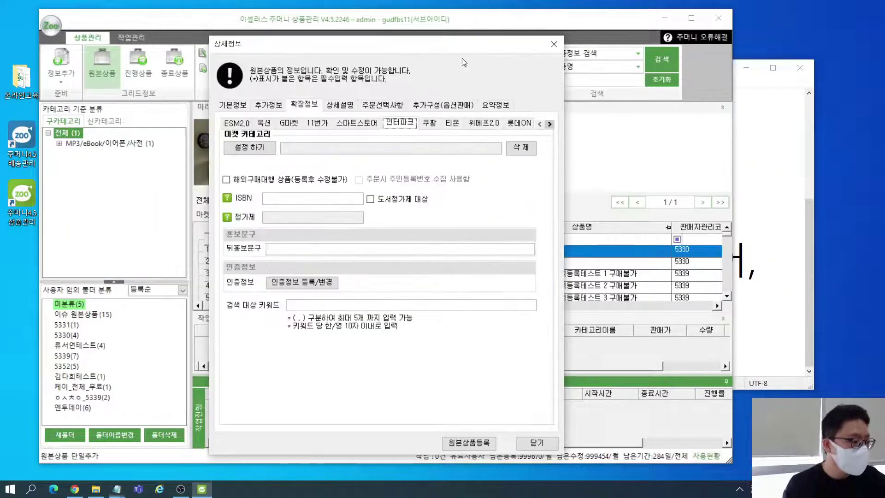
left_click(304, 106)
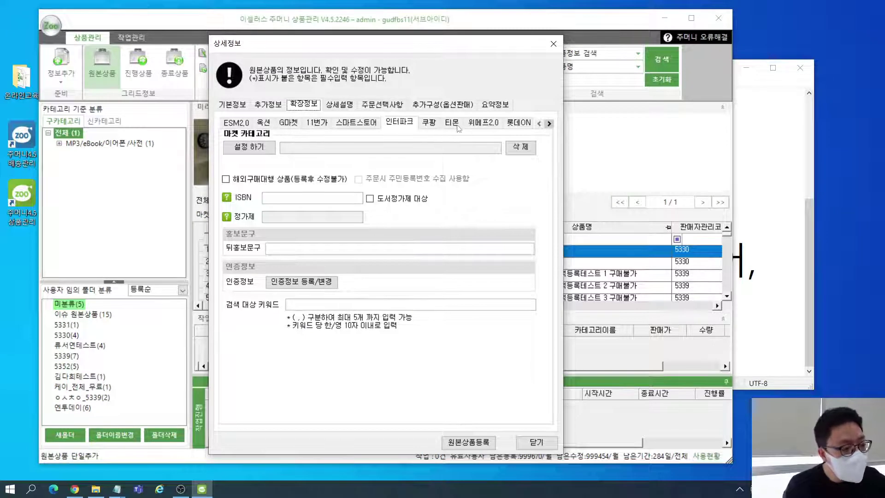
left_click(432, 125)
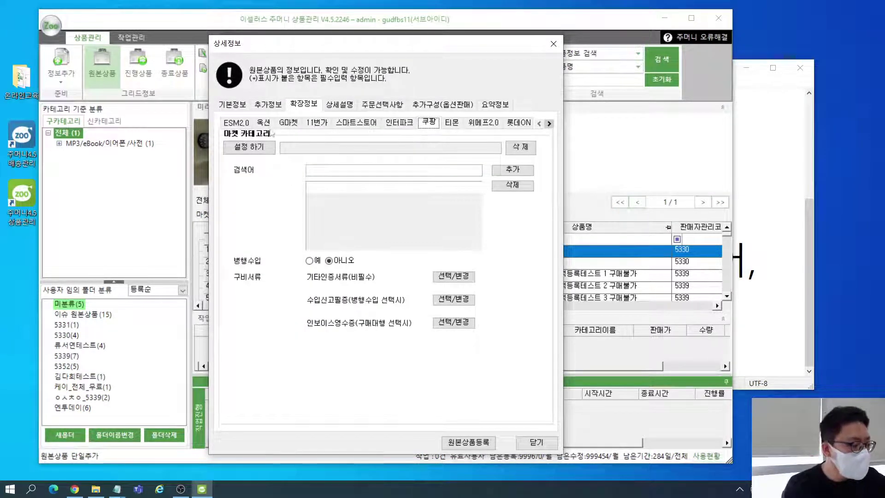
left_click(231, 107)
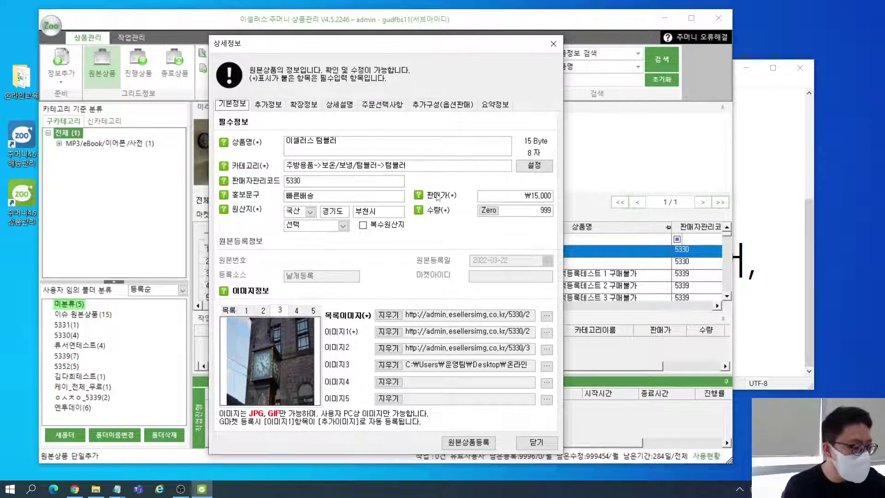
left_click(307, 107)
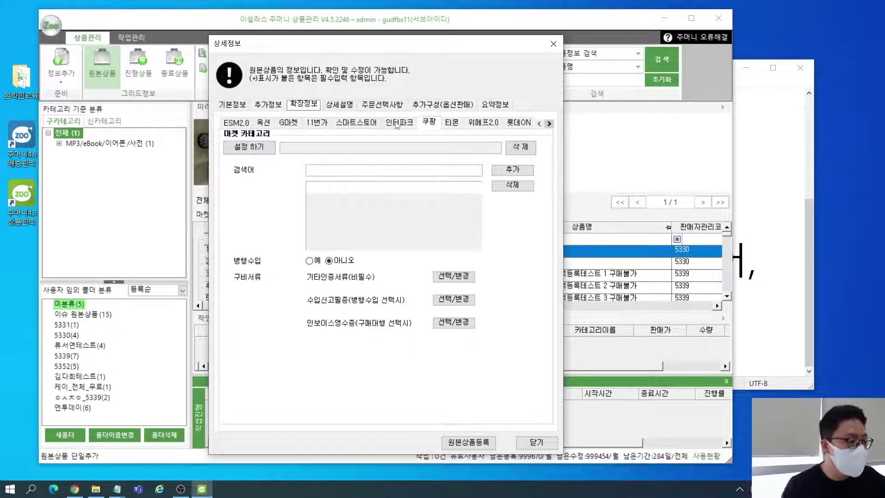
- Search the 쿠팡 categories for 텀블러 and save 주방용품>수저/컵/식기>컵/머그/잔>텀블러>보온/보냉텀블러 as the market category
left_click(428, 128)
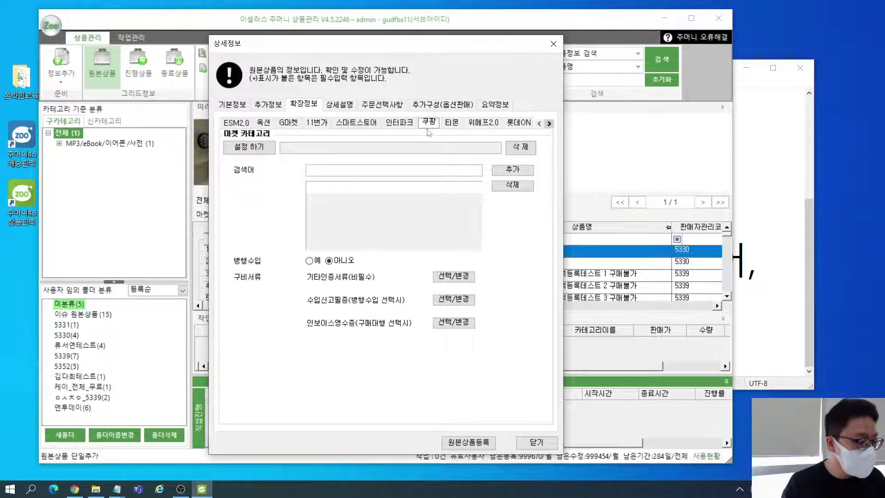
left_click(254, 152)
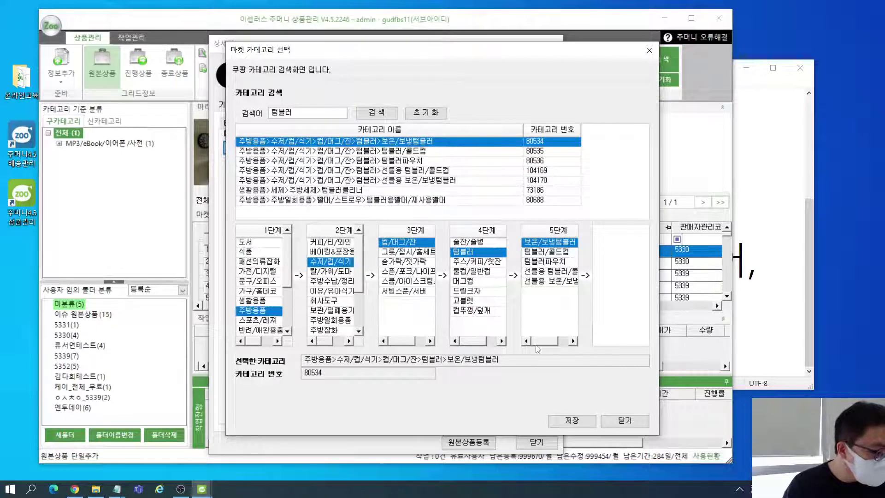
left_click(571, 420)
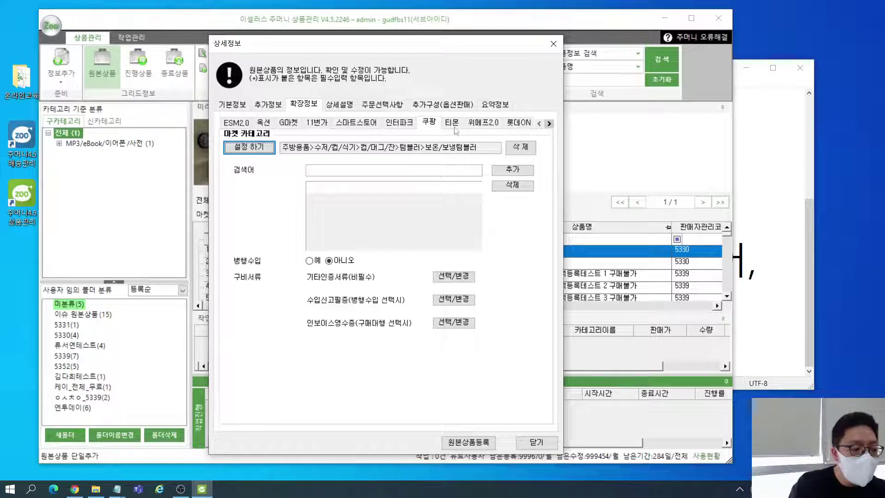
double_click(468, 147)
left_click(366, 194)
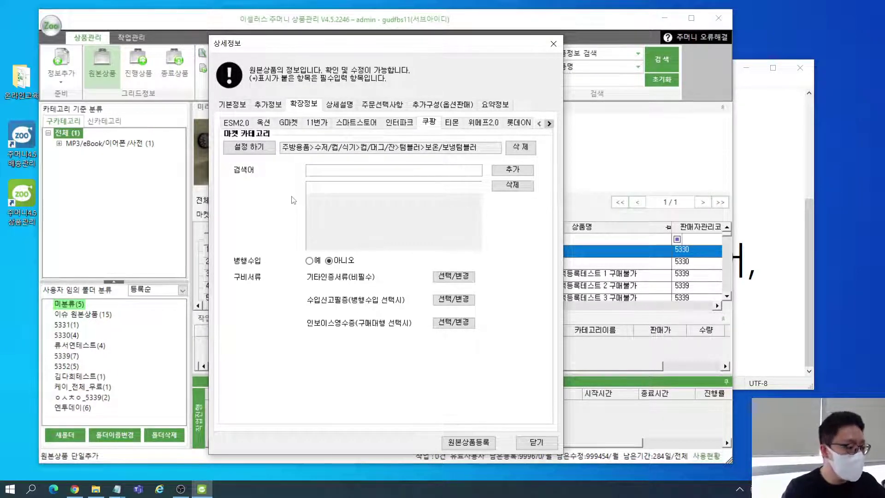
- Add 튼튼한 and 가벼운 as 쿠팡 search words
left_click(328, 170)
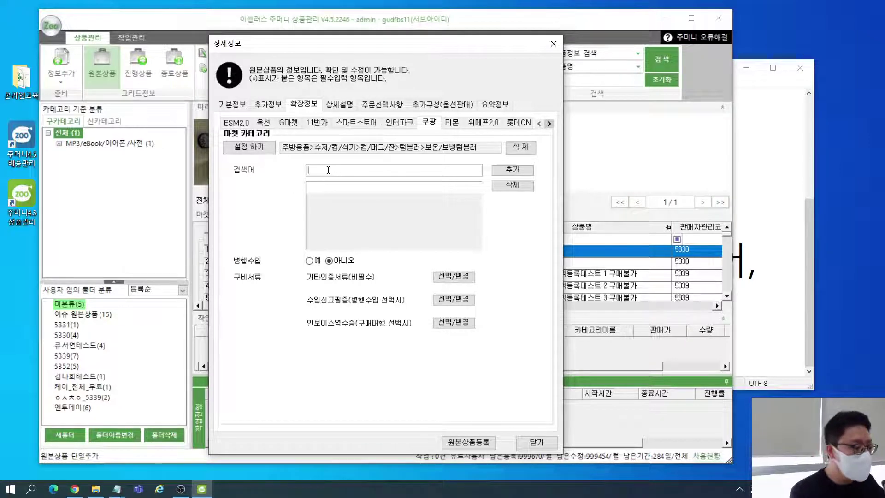
type("튼튼한")
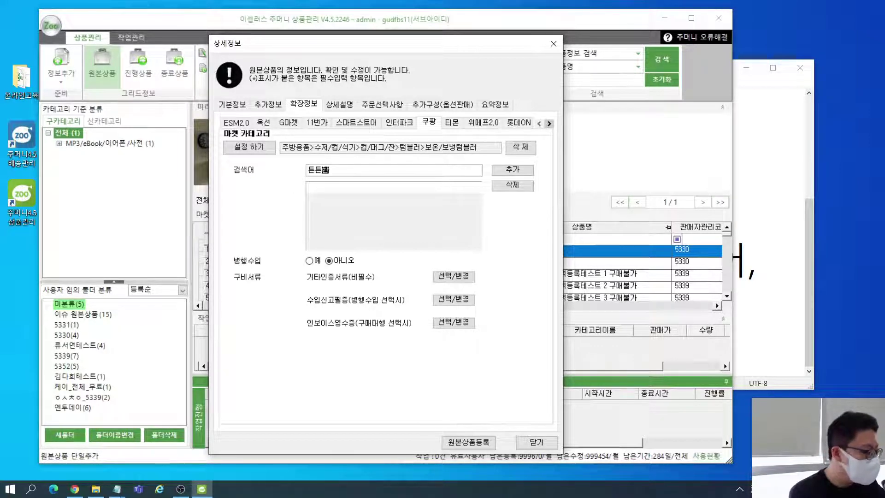
type(",가벼운")
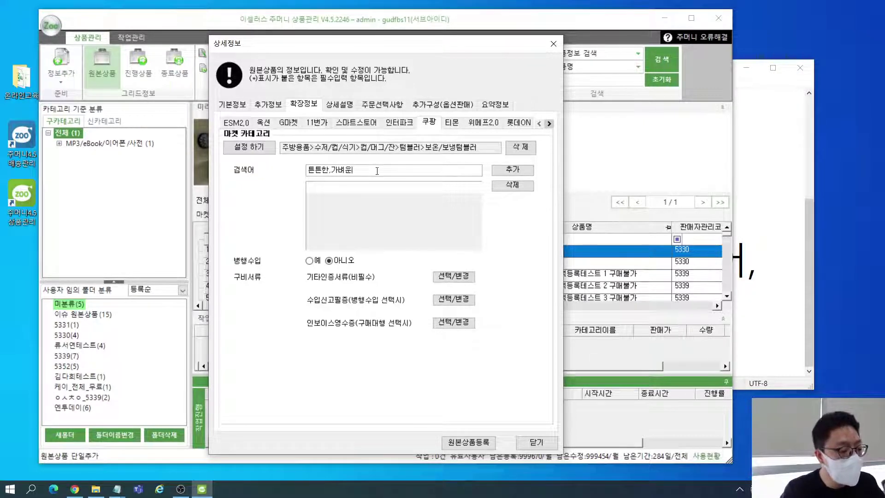
left_click(512, 170)
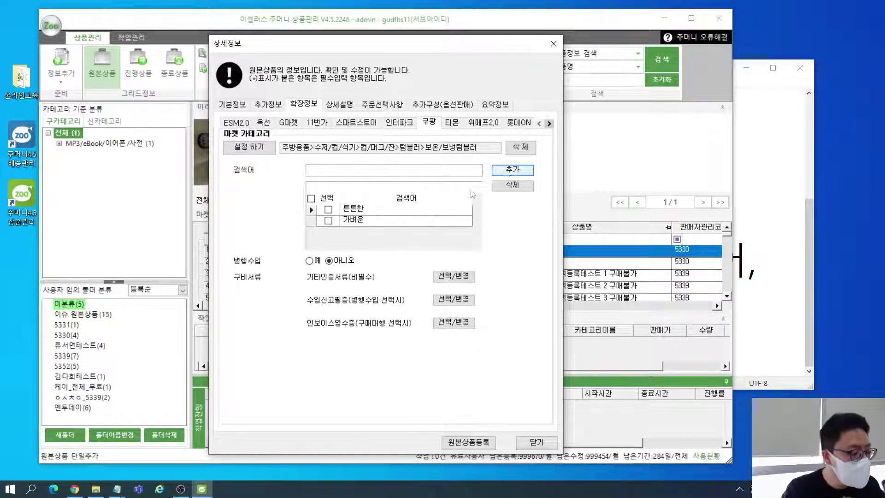
left_click(360, 210)
left_click(366, 221)
left_click(355, 176)
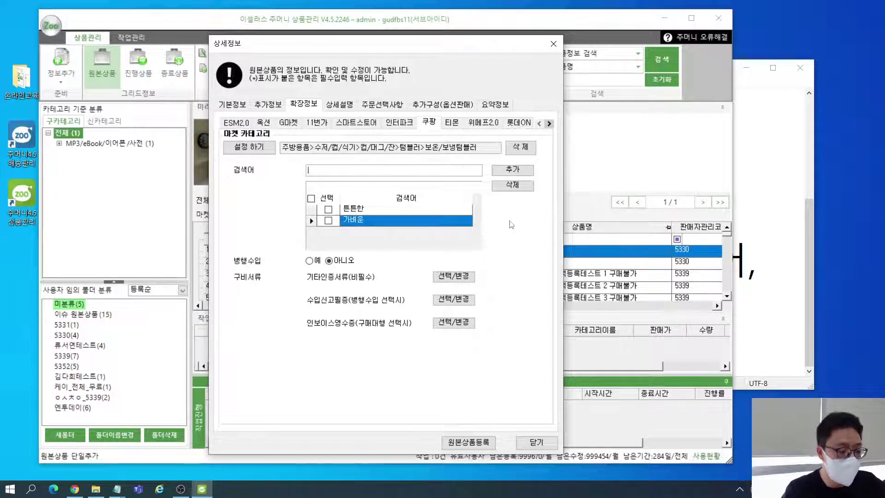
- Enable direct tag entry for 스마트스토어 and add the tags 튼튼한, 가벼운 and 이쁜
left_click(371, 126)
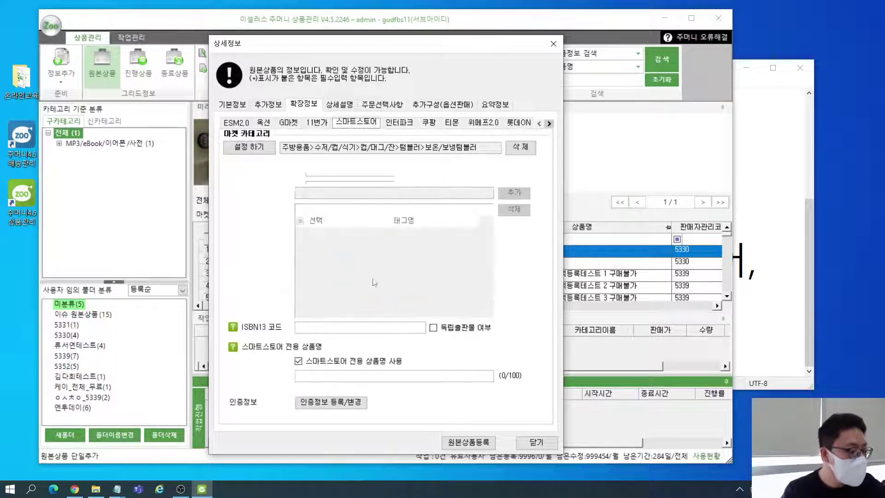
left_click(313, 180)
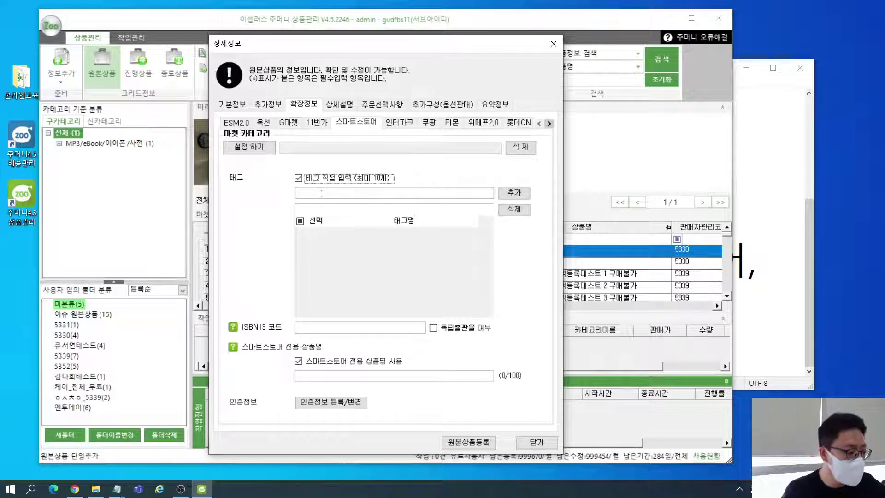
type("트렌튼한")
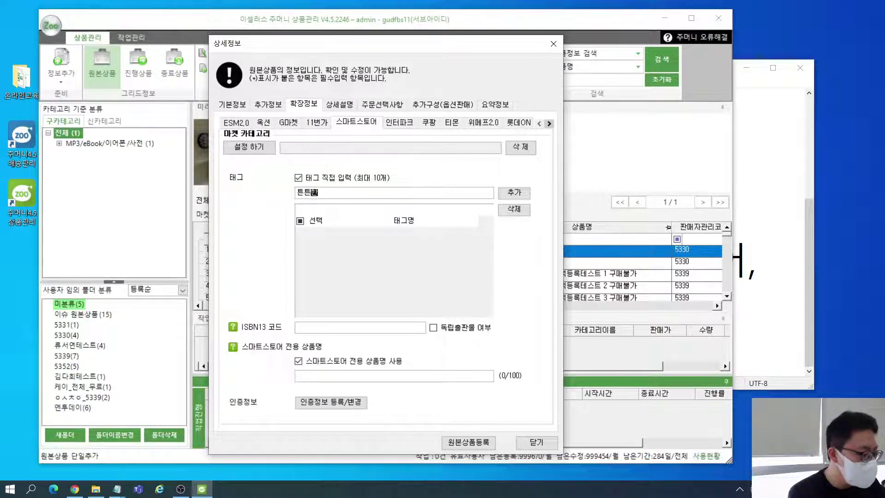
type(",가벼운,예쁜")
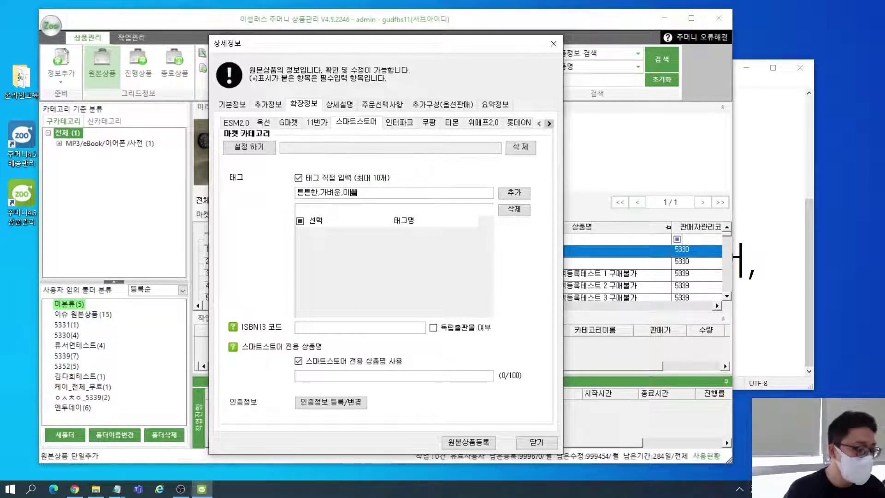
left_click(521, 192)
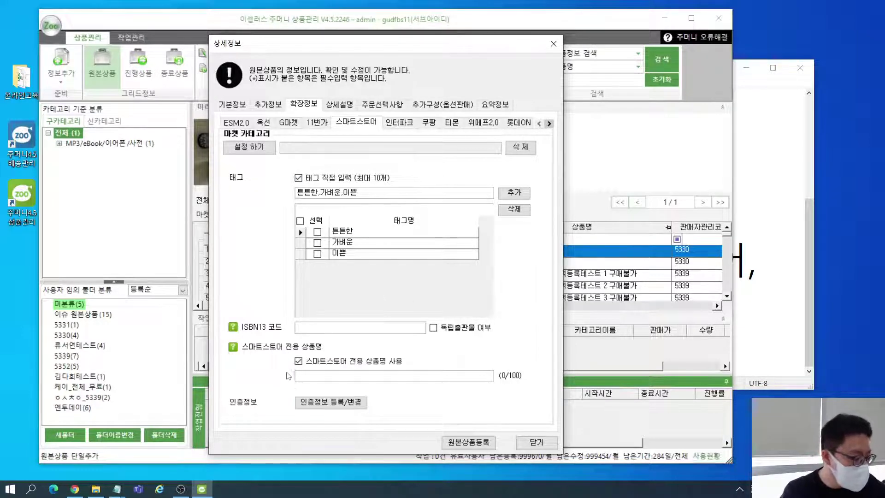
- Turn off the dedicated 스마트스토어 product name and go back to the 쿠팡 extended information
left_click(298, 361)
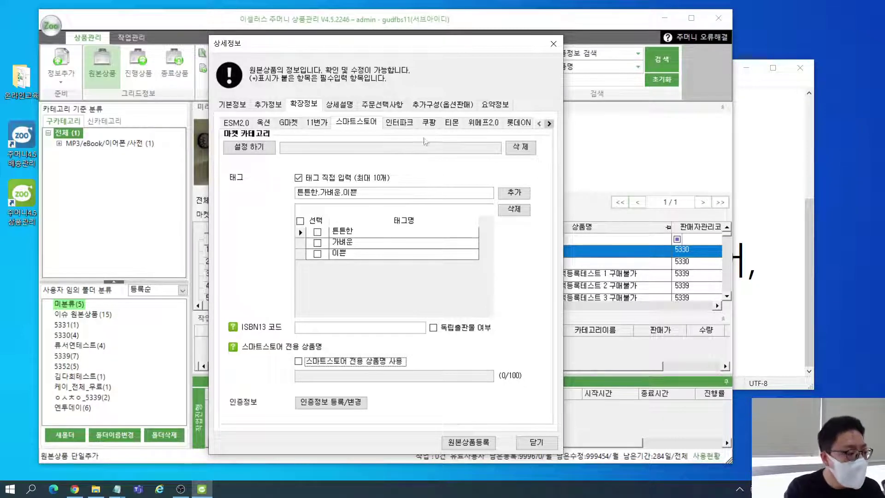
left_click(428, 122)
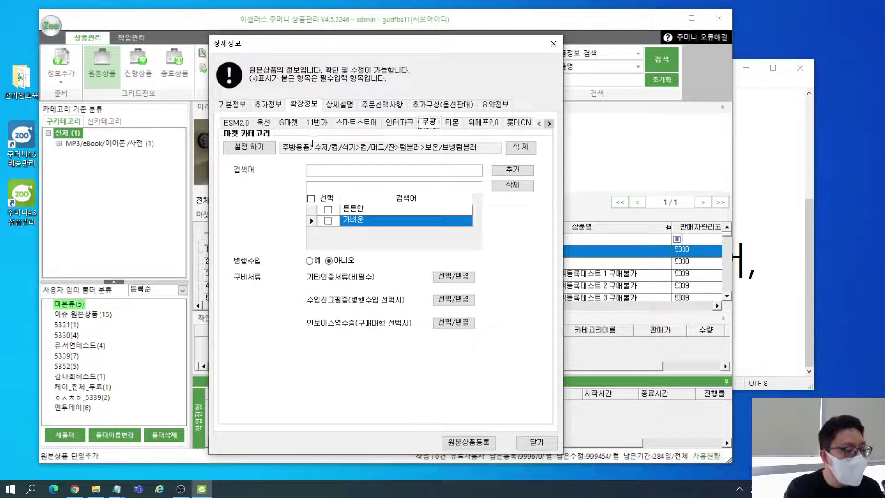
left_click(440, 146)
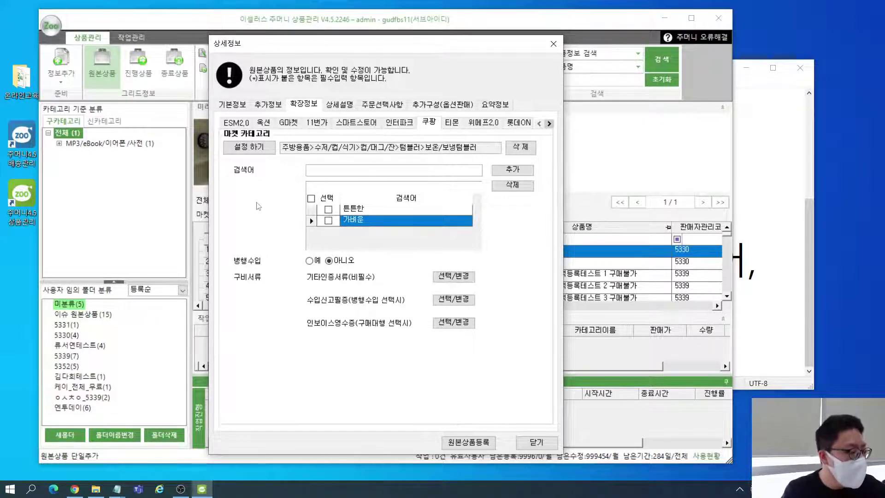
- Enter the line "일반텍스트" in the HTML source of the product's detailed description
left_click(341, 105)
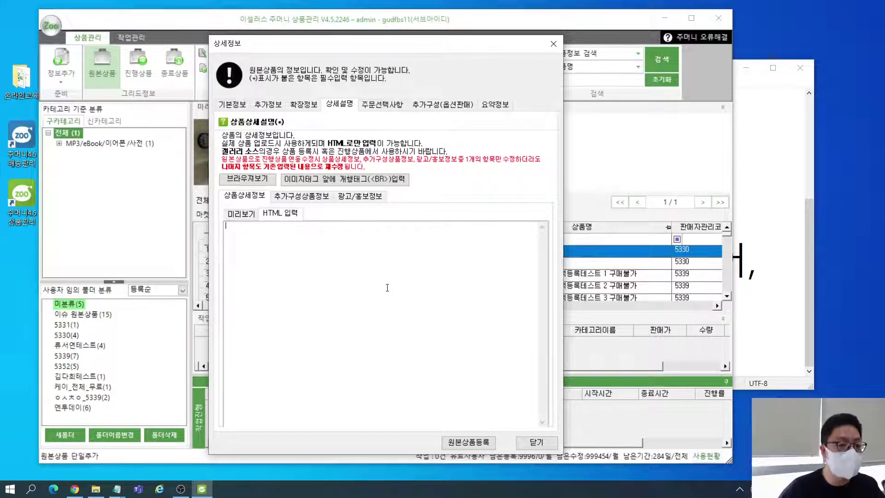
type("일반택배")
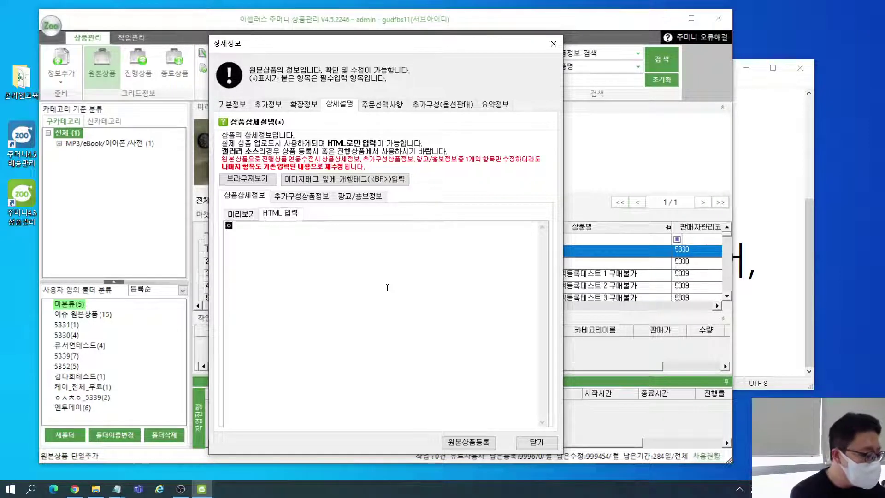
type("트")
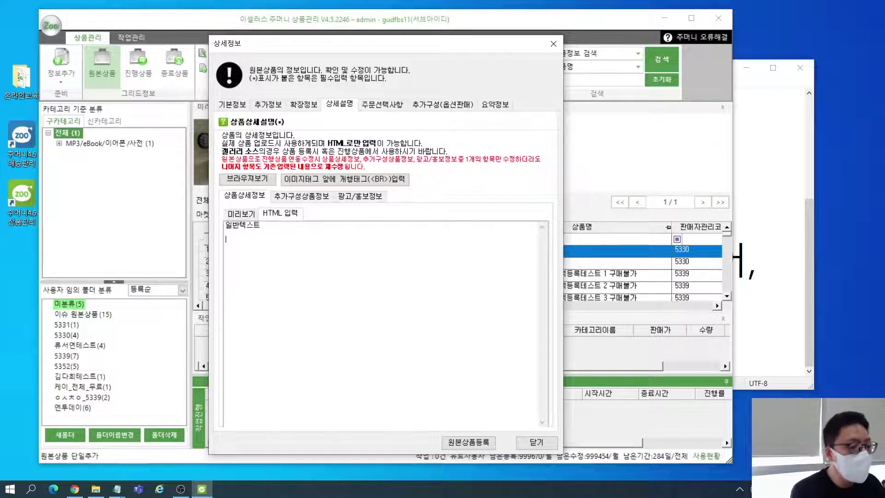
key("Return")
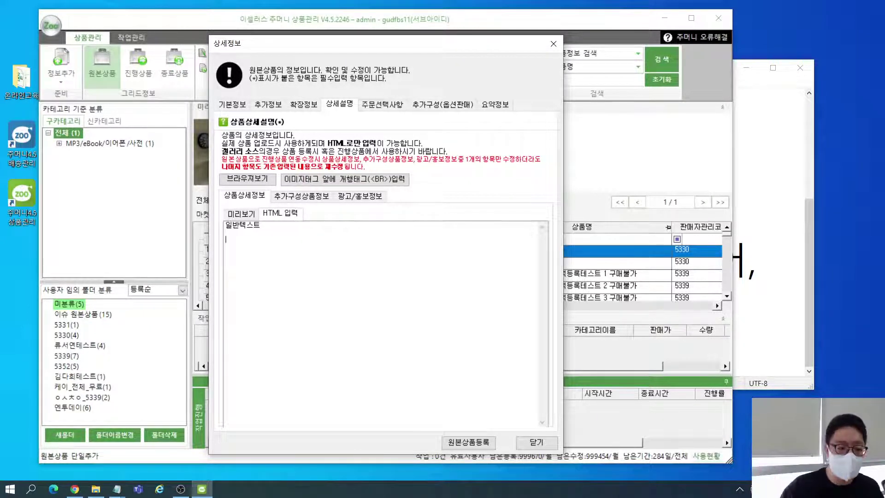
key("alt+Tab")
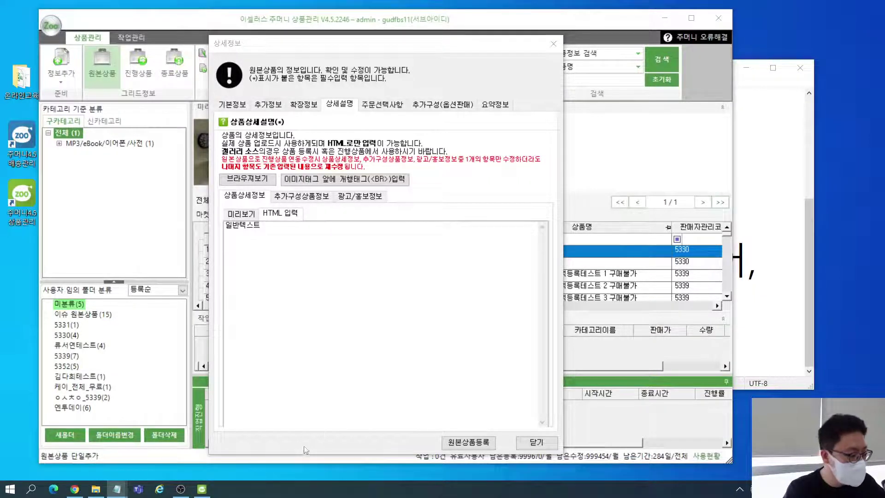
key("alt+Tab")
type("<img src=\"http://admin.esellersimg.co.kr/5330/22.jpg\" />")
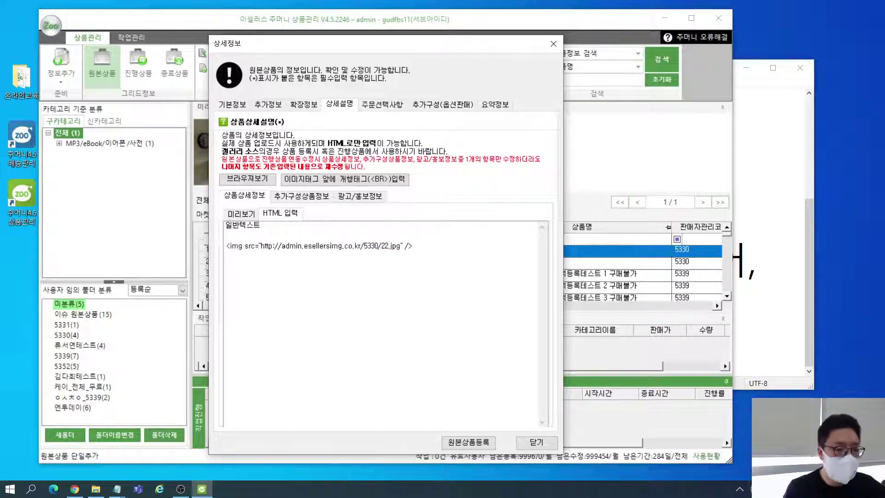
key("alt+Tab")
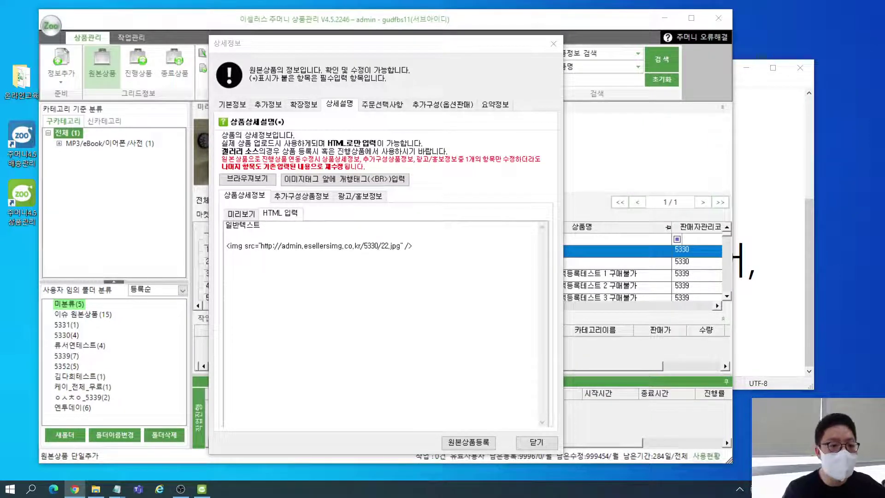
left_click(436, 265)
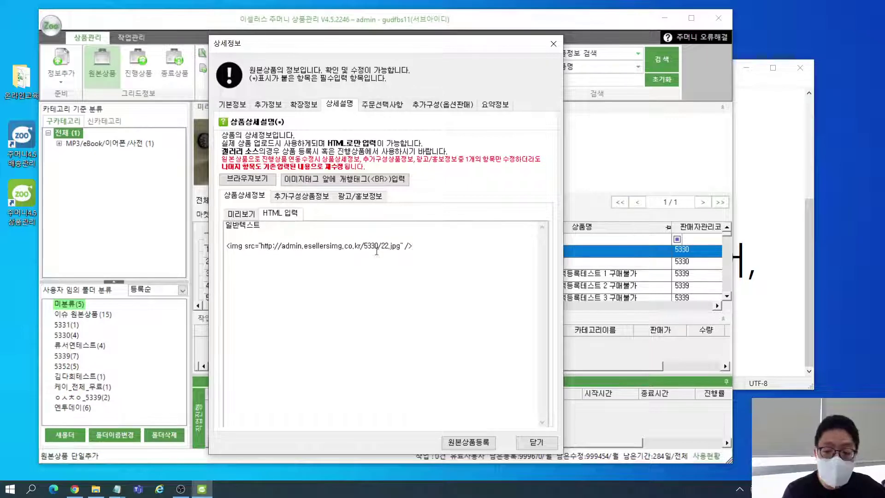
- Preview the detailed description, look over the rendered image, and return to its HTML source
left_click(244, 216)
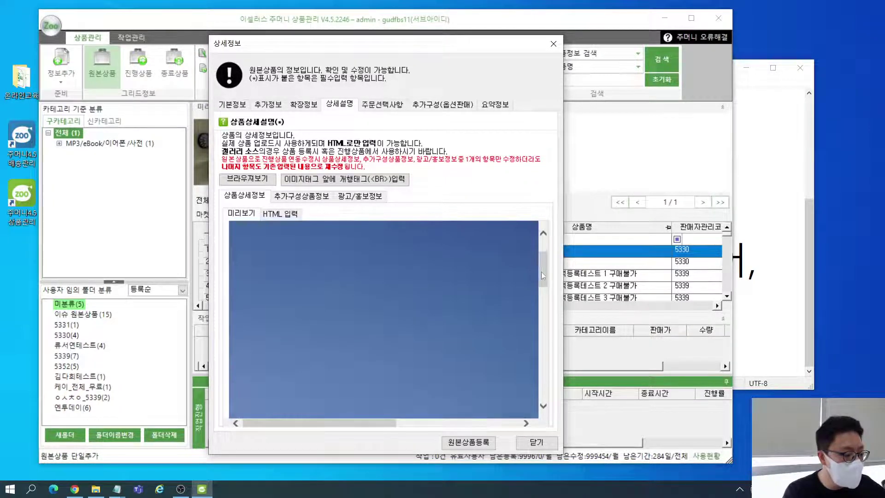
left_click_drag(541, 272, 532, 325)
left_click_drag(386, 425, 438, 423)
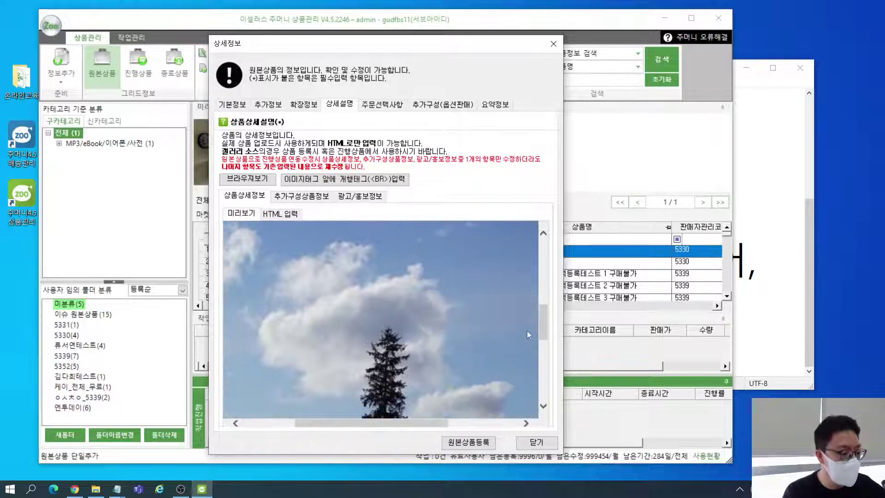
left_click_drag(542, 310, 307, 220)
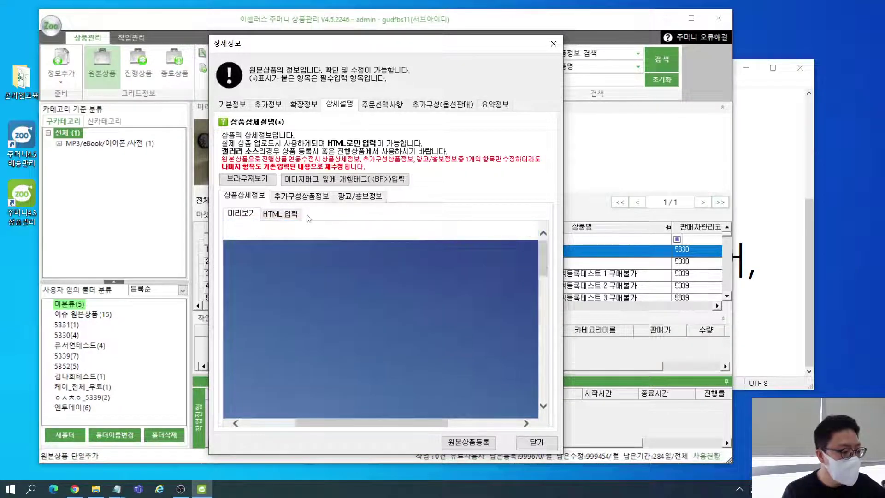
left_click(291, 217)
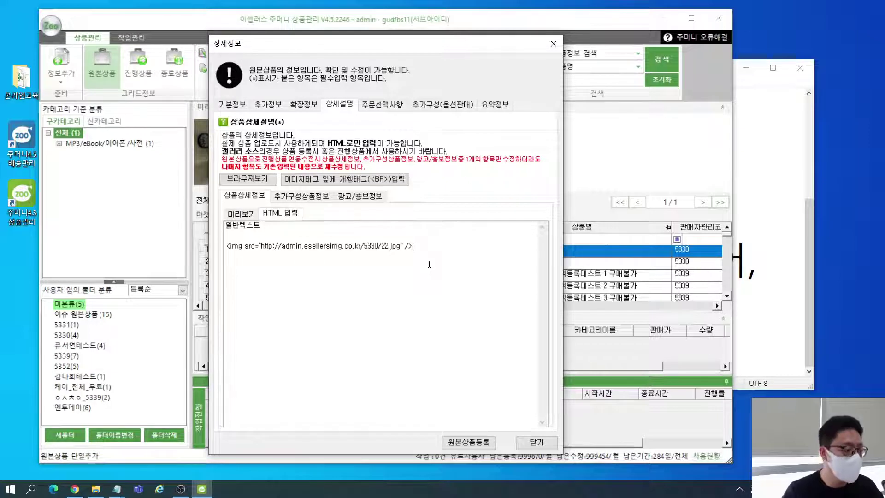
- In the order options, enable the buyer-written type (구매자 작성형) and enter the prompt "문구입력해주세요"
left_click(396, 108)
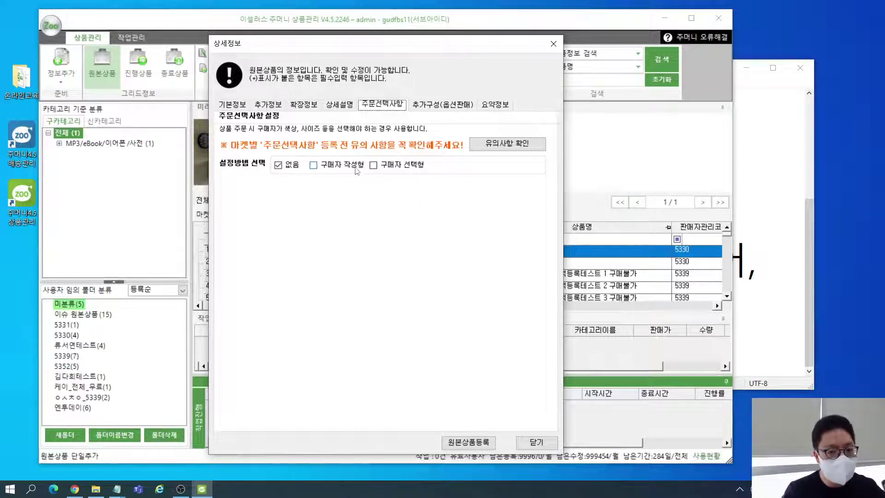
left_click(327, 168)
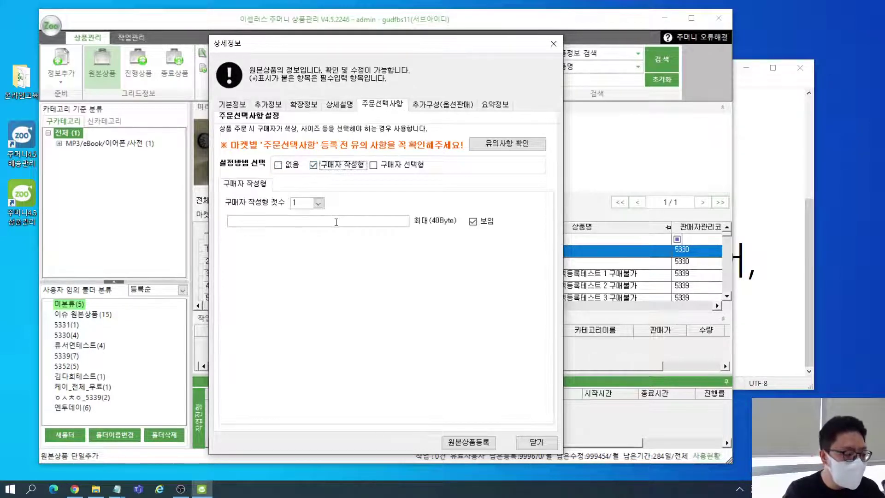
left_click(335, 222)
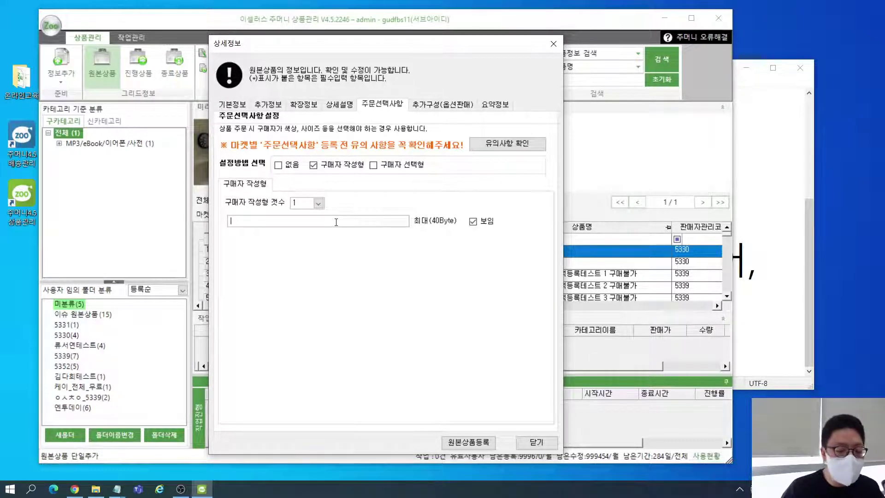
type("문구입력")
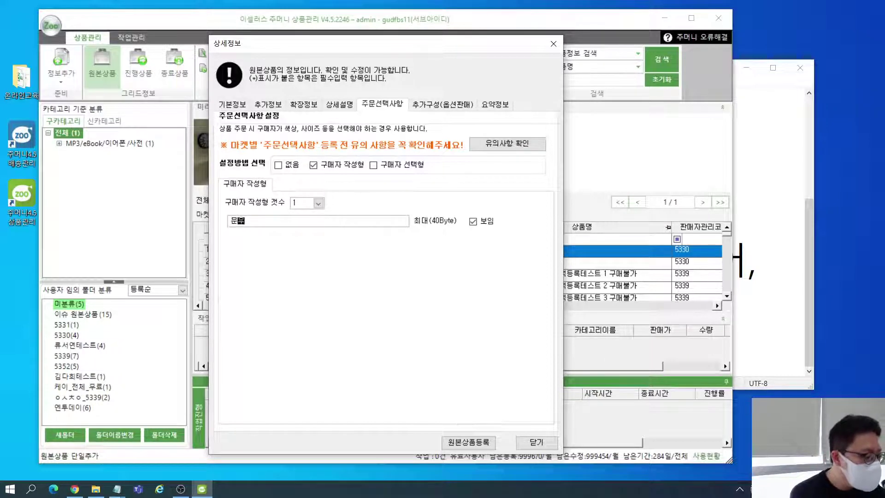
type("해주세요")
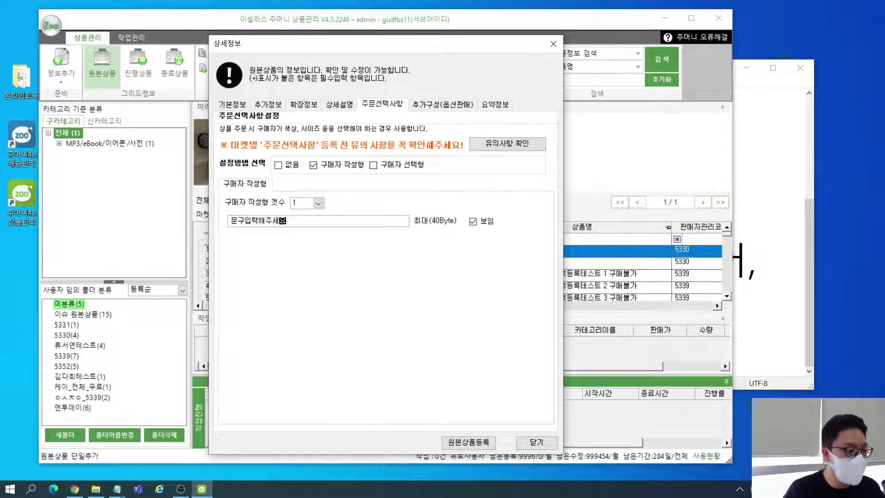
- Use only the buyer-selection type (구매자 선택형) for the order options, and open its option registration with the 조합형 type
left_click(382, 164)
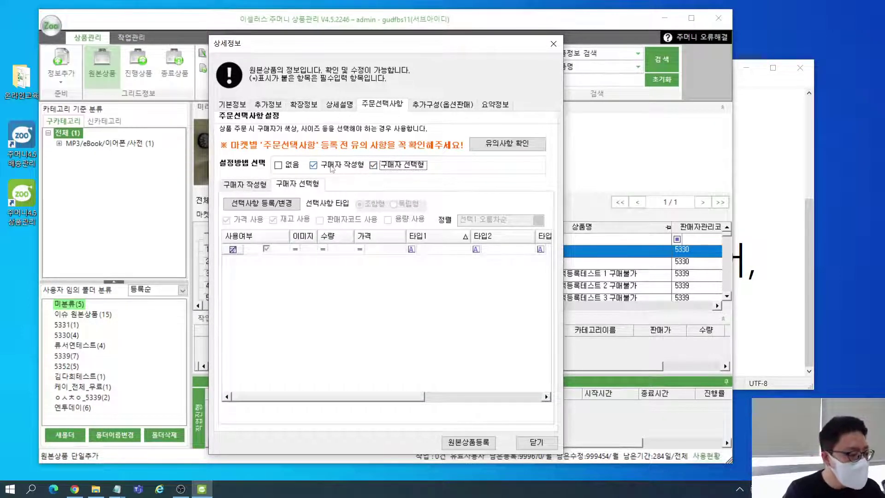
left_click(314, 165)
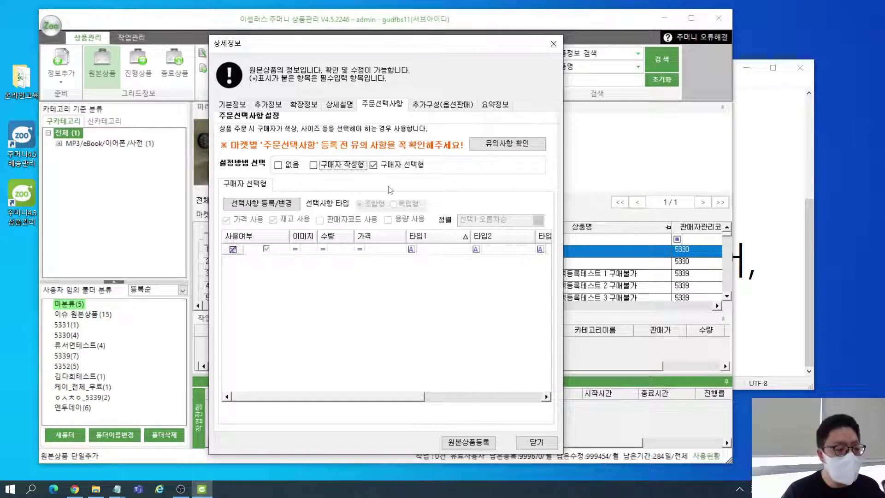
left_click(372, 252)
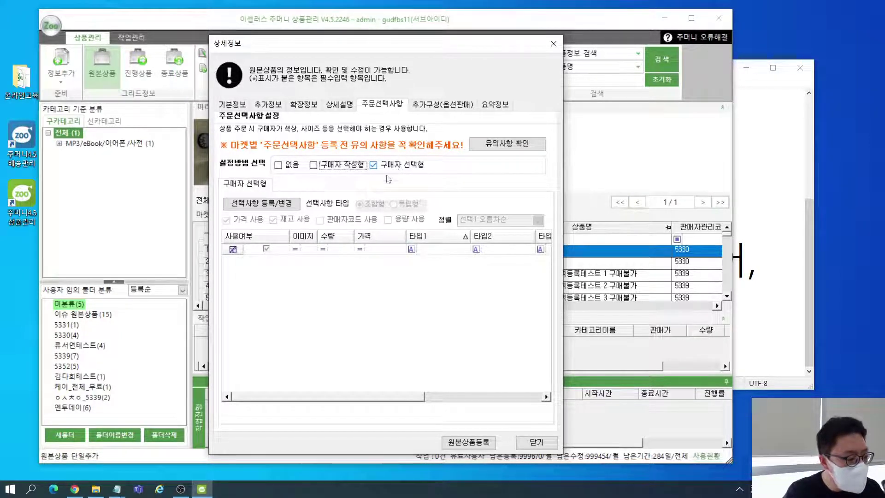
left_click(261, 203)
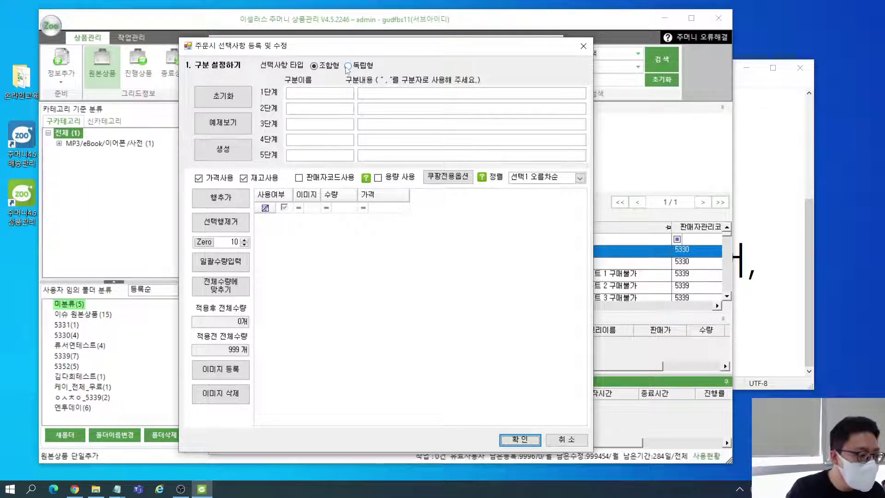
left_click(318, 67)
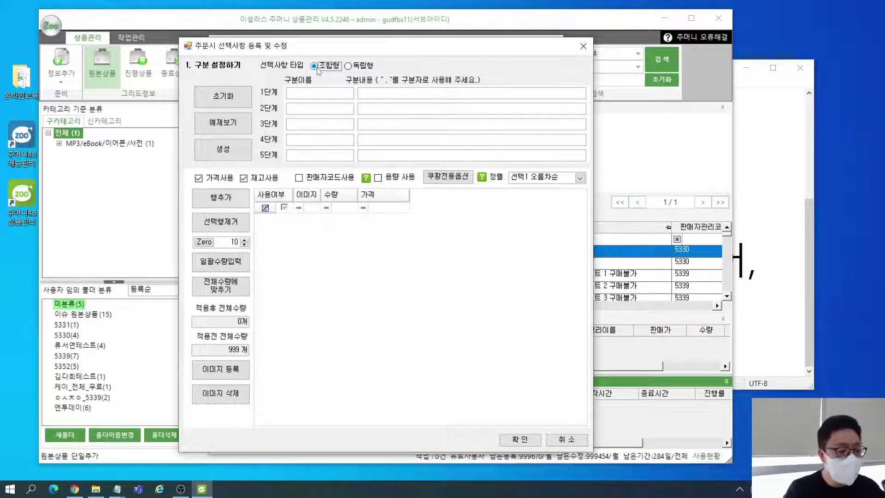
- Define the first option level as 색상 with the values 파랑,노랑
left_click(332, 93)
type("ㅅ")
key("BackSpace")
type("색상")
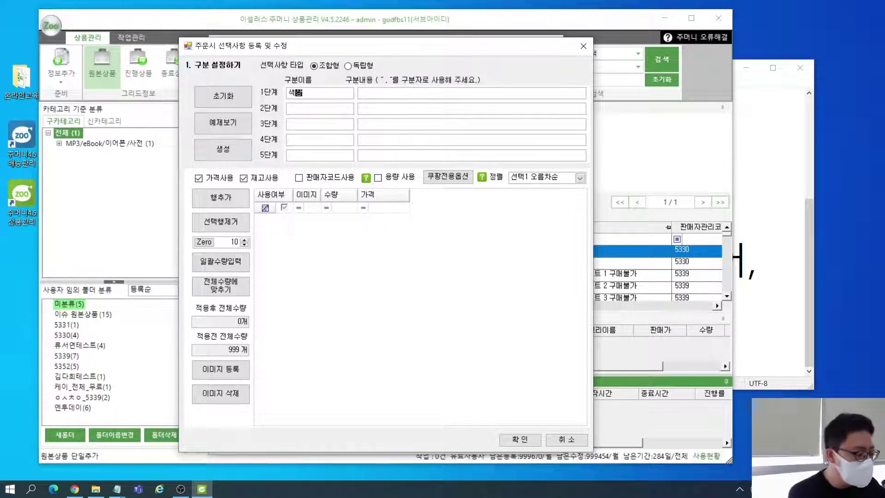
left_click(360, 94)
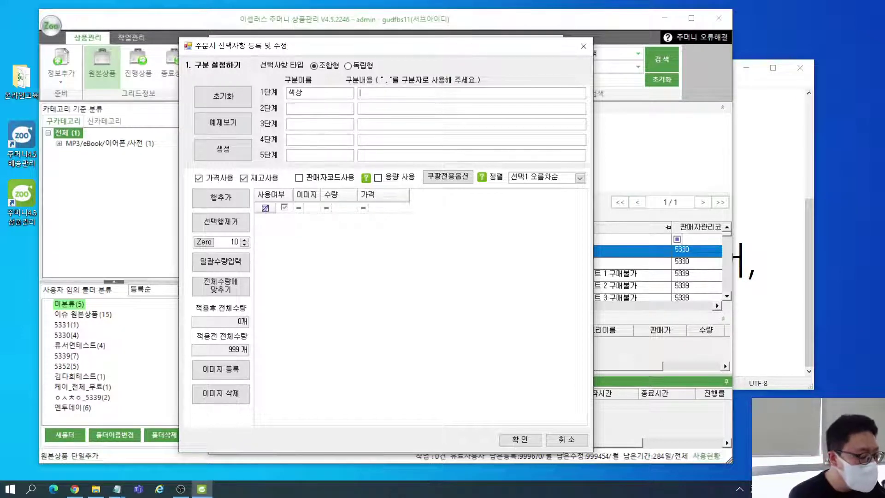
type("파랑,노랑,")
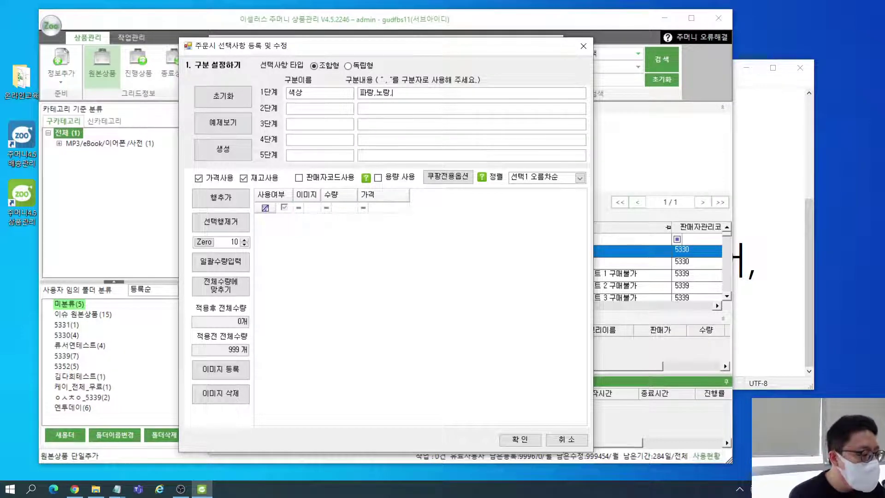
type("빨강")
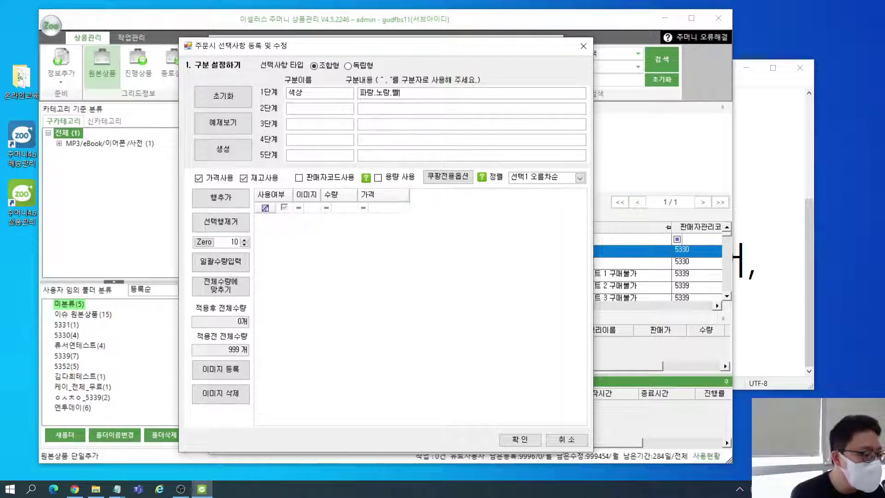
key("BackSpace")
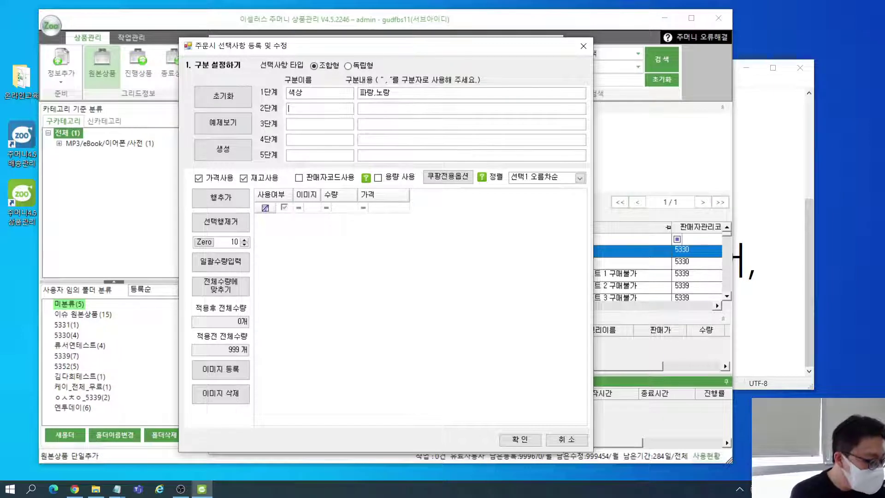
- Define the second option level as 사이즈 with the values S,M and generate the option combinations
type("사이즈")
key("Tab")
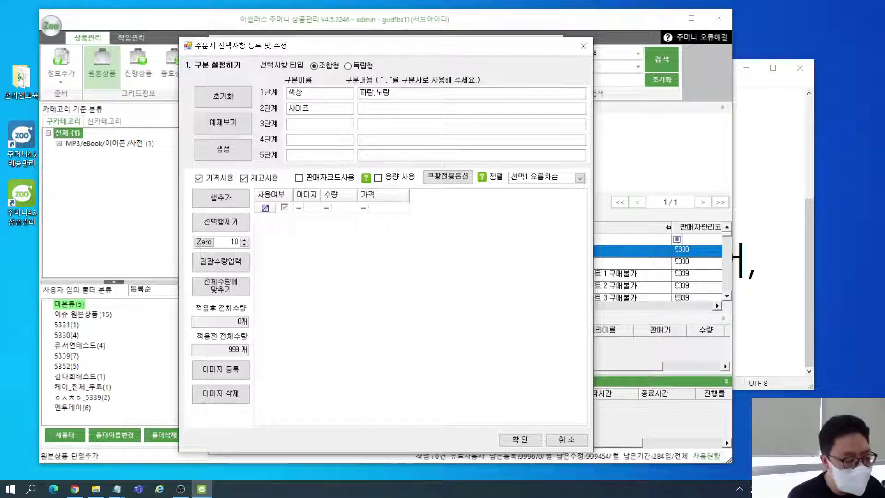
type("S,")
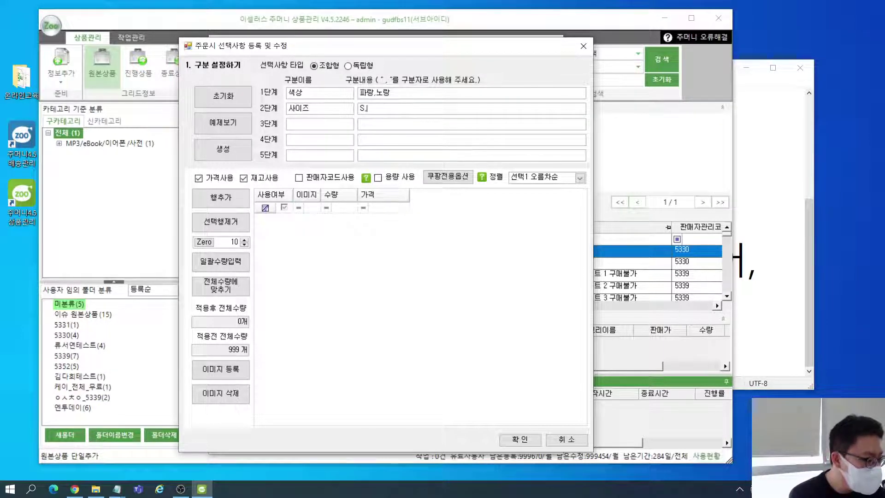
type("M")
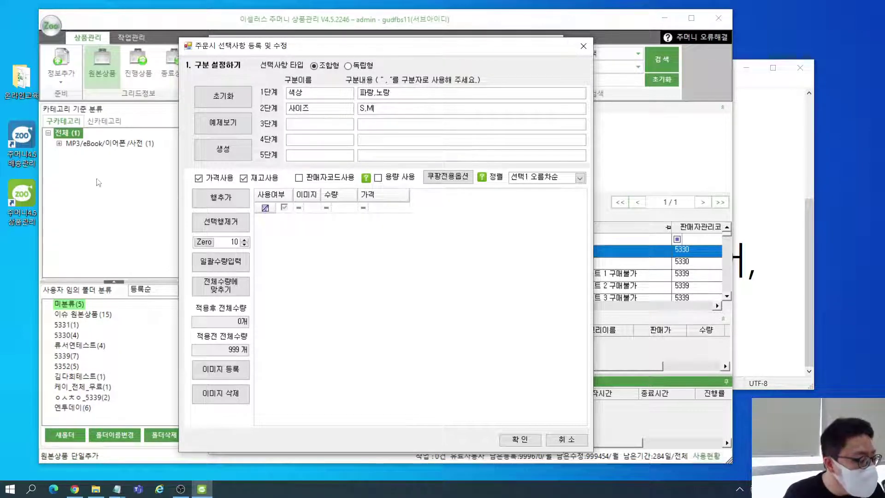
left_click(223, 148)
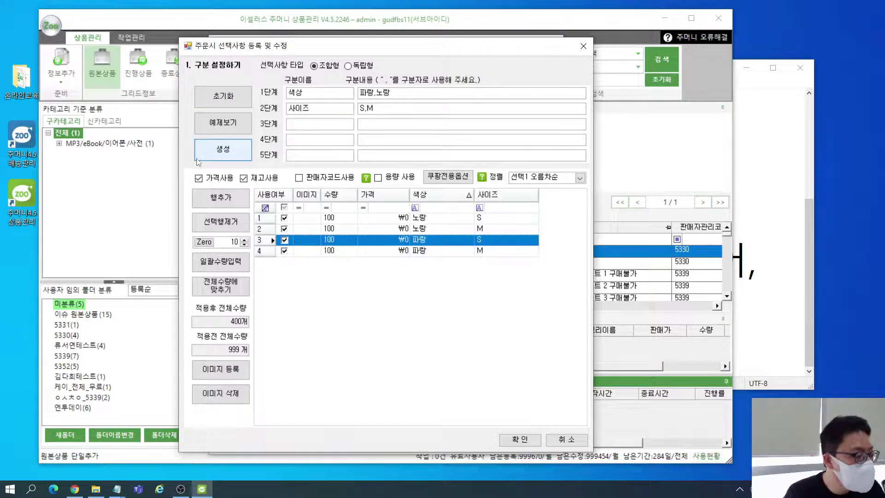
- Look over the generated rows and try option prices of 1000 for 노랑/M and -1000 for 파랑/S
left_click(457, 218)
left_click(513, 232)
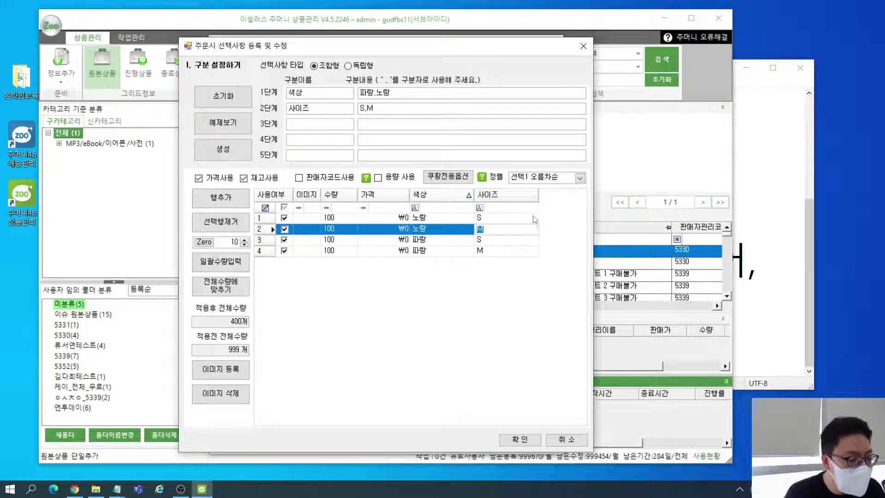
left_click(529, 218)
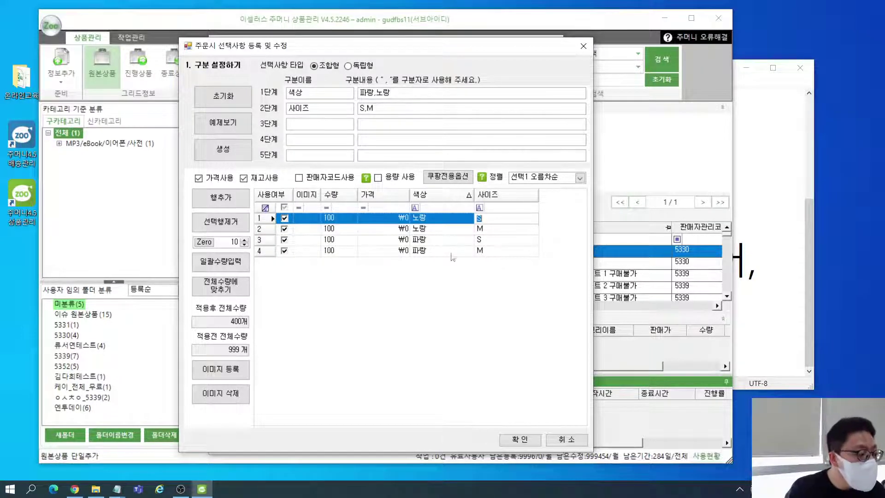
left_click(341, 219)
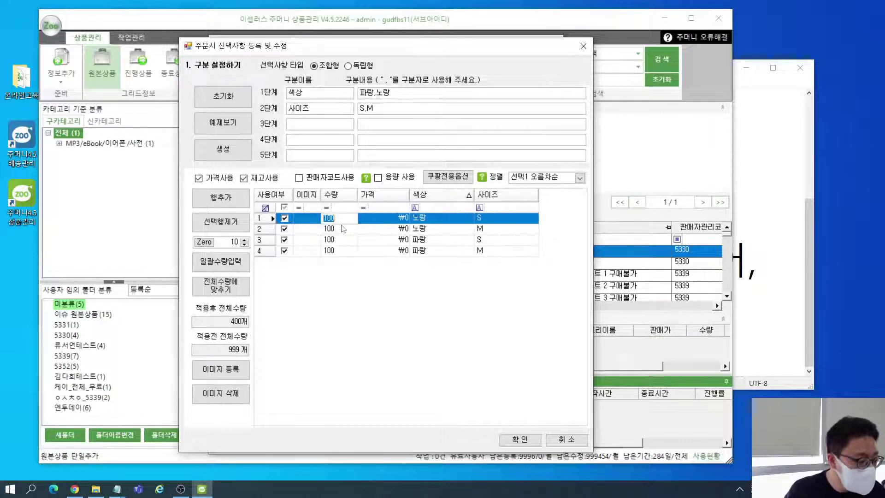
left_click(343, 229)
left_click(386, 220)
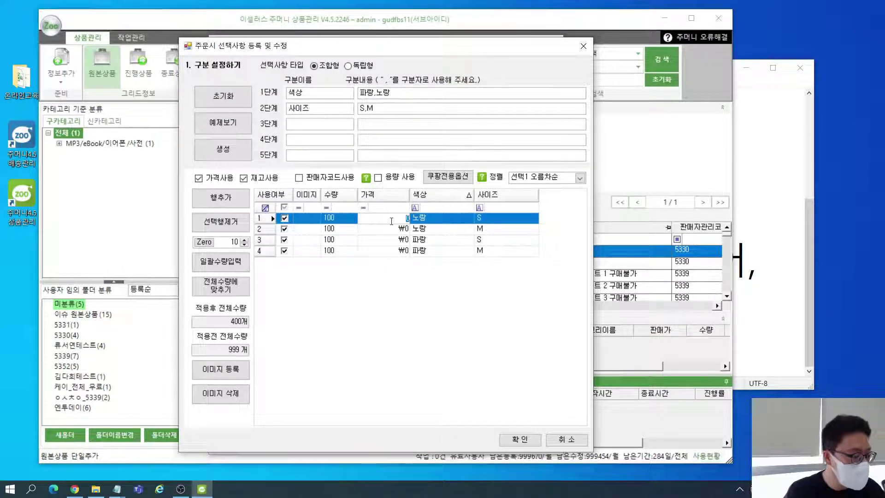
left_click(390, 229)
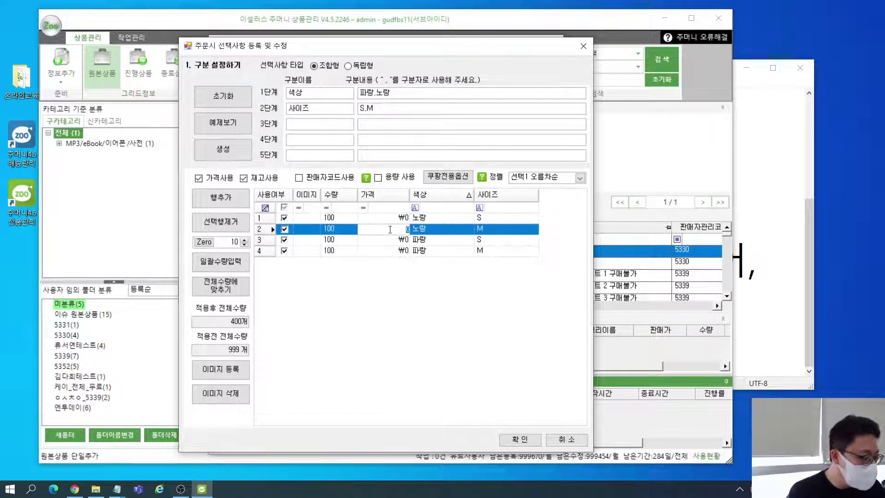
type("1000")
key("Return")
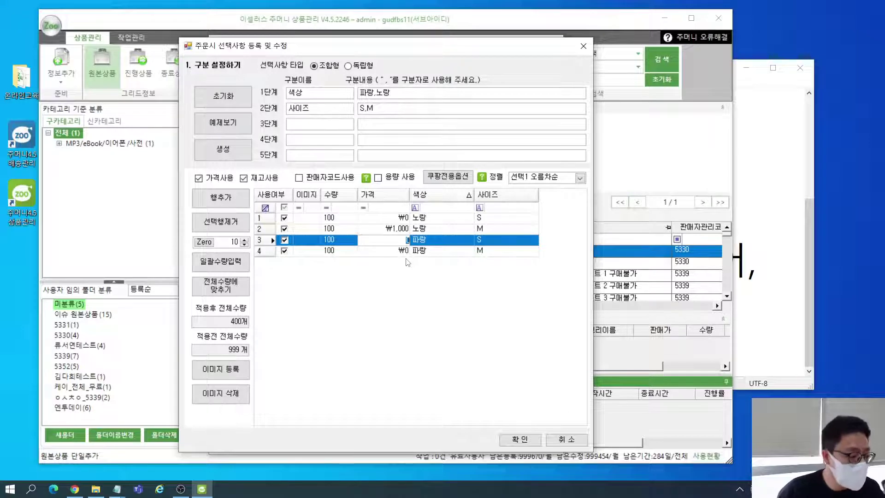
type("-1000")
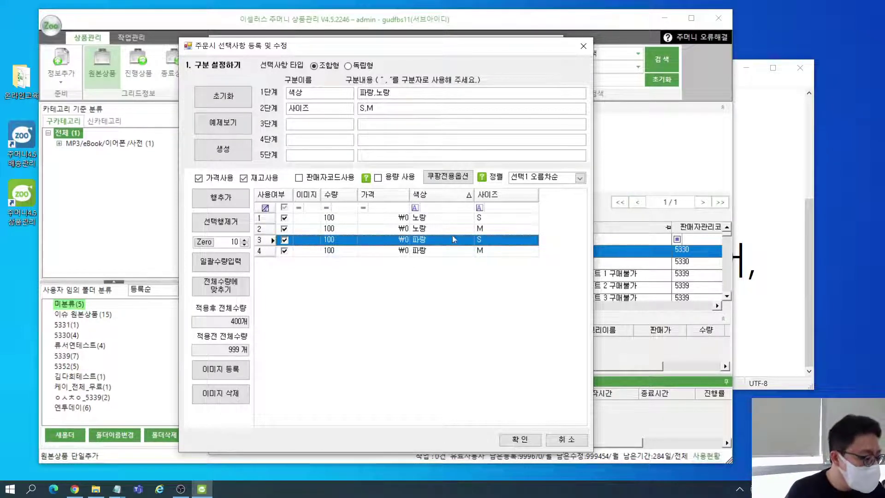
- Set the option price of the 노랑/M combination to 1000 and of 파랑/S to -1000
left_click(406, 229)
type("1,000")
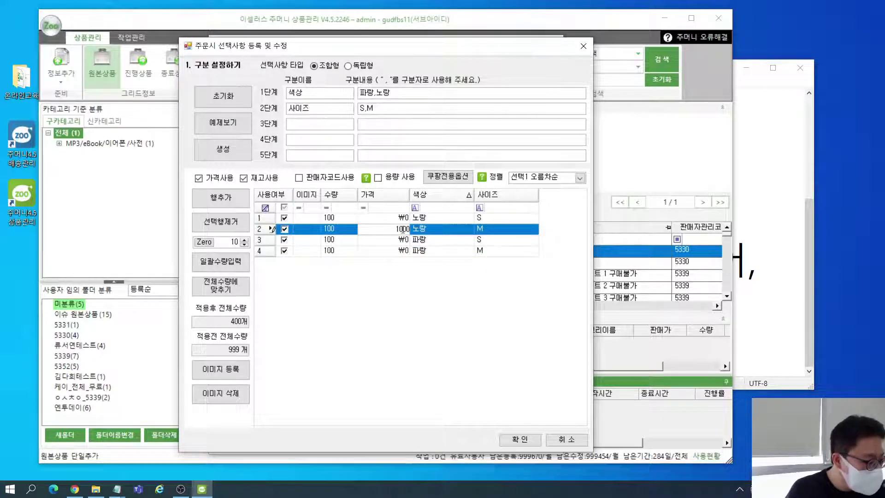
left_click(399, 240)
type("-1000")
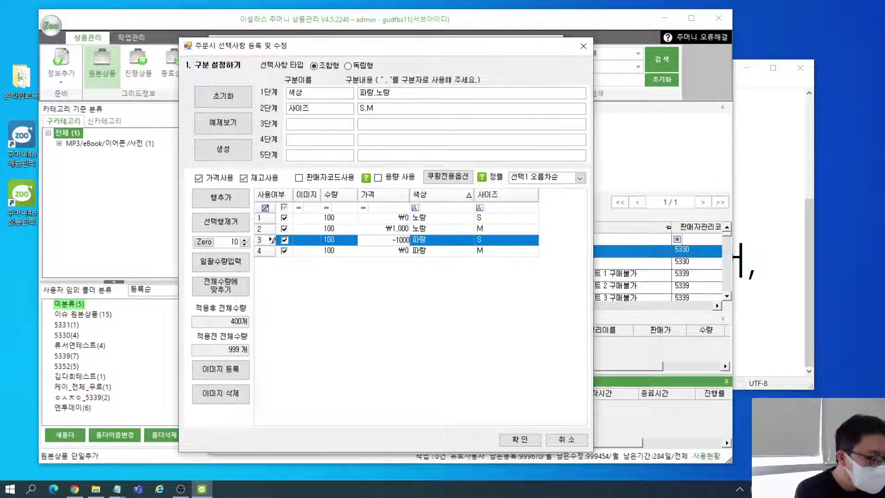
left_click(394, 252)
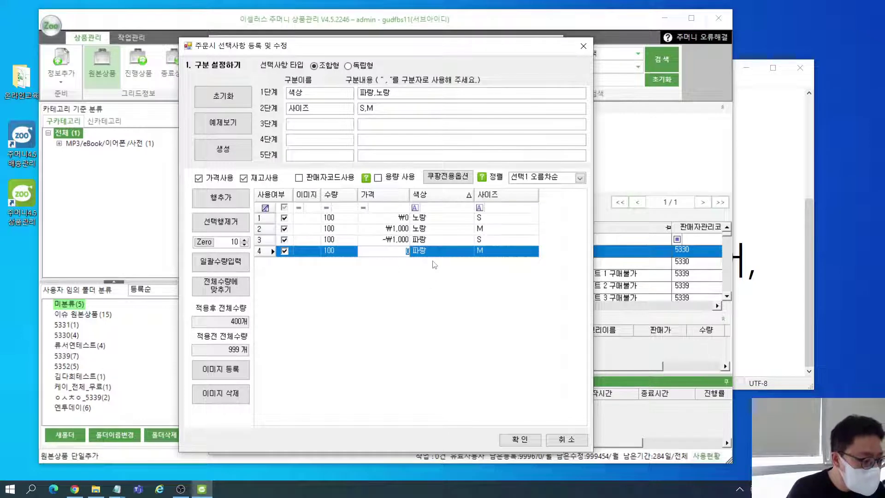
left_click(425, 240)
left_click(423, 251)
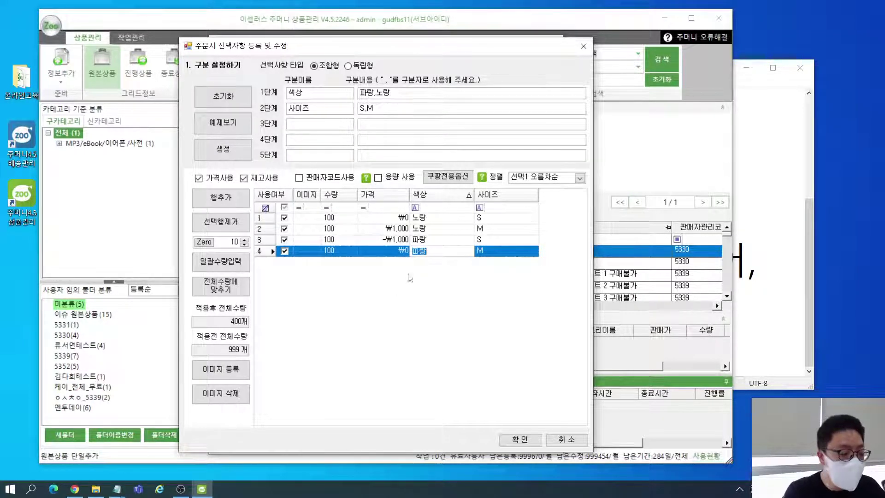
- Enable seller codes for the options and assign A_1 to 노랑/S, A_2 to 노랑/M, B_1 to 파랑/S and B_2 to 파랑/M
left_click(310, 182)
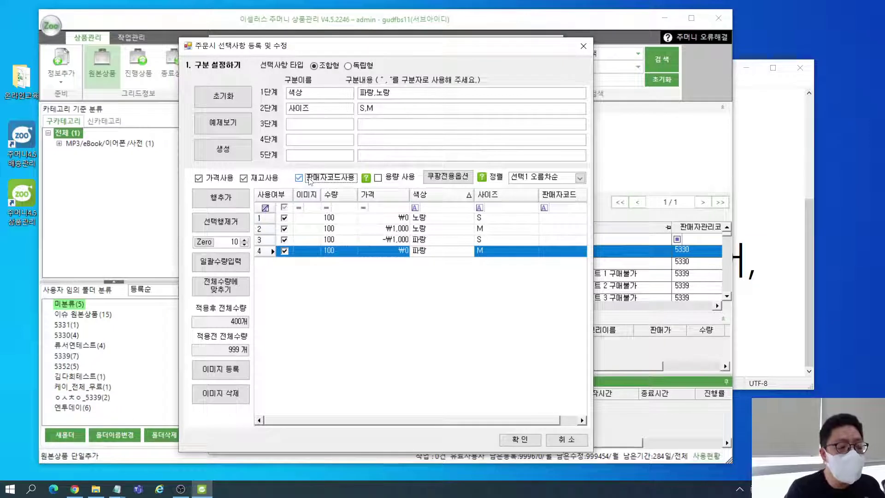
left_click(550, 217)
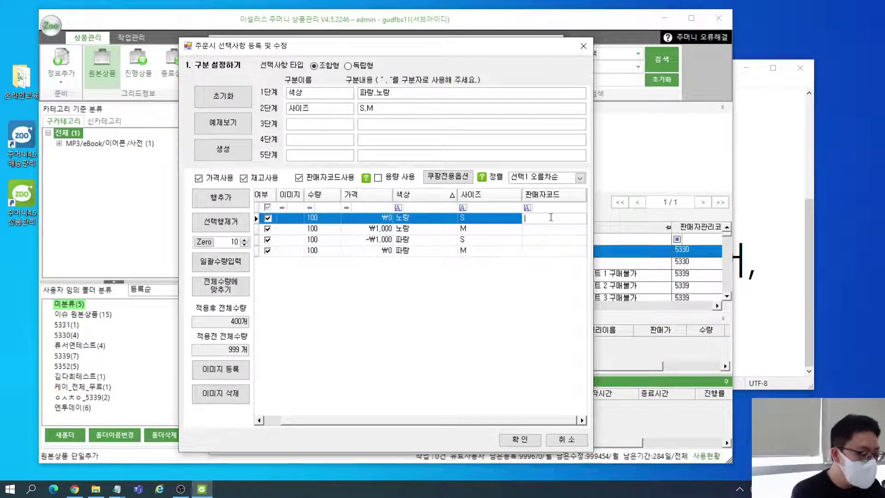
type("A_")
key("Return")
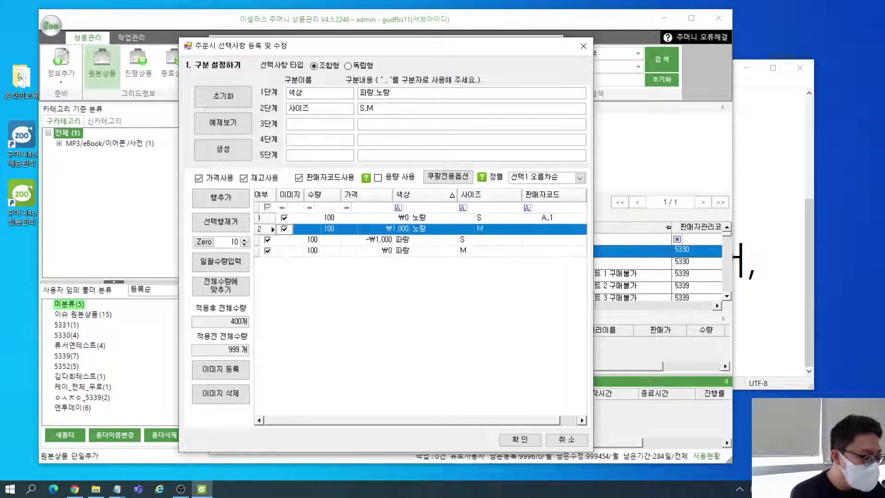
type("A_2")
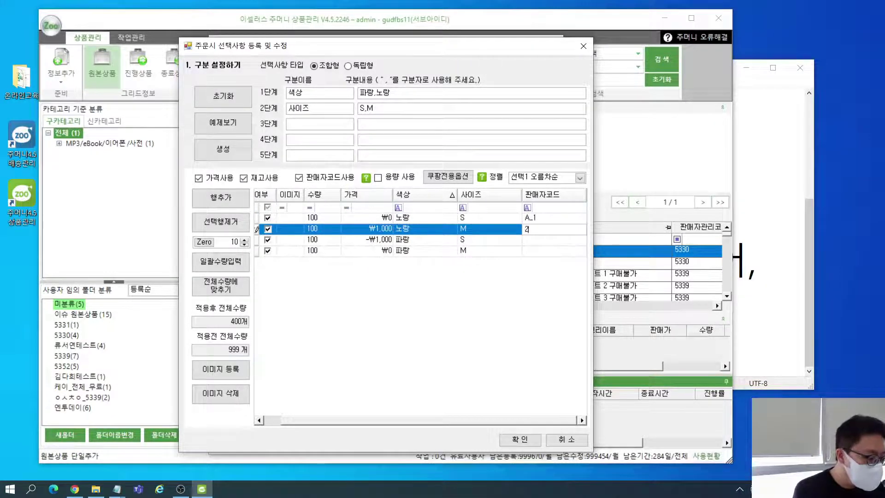
key("Return")
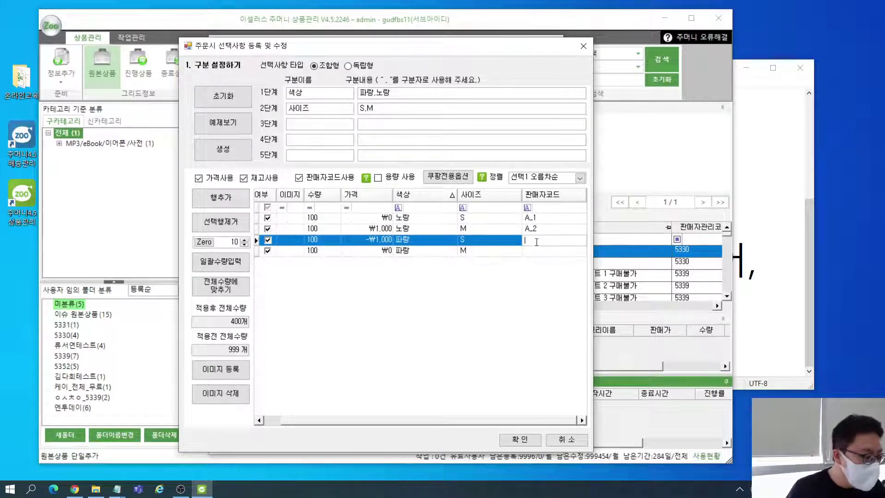
type("B_1")
left_click(538, 248)
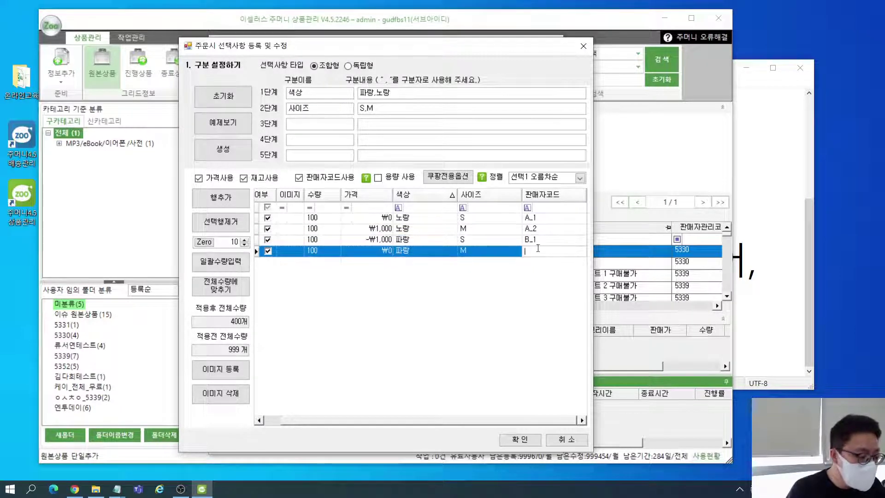
type("B_2")
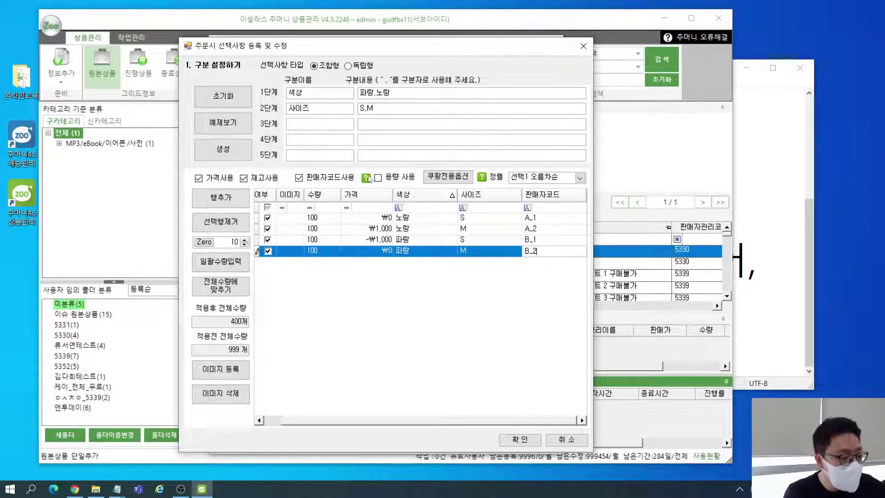
- Try to save the Coupang-specific option items 할인율기준가, 대표이미지, 상세설명, 검색옵션 and 모델번호
mouse_move(368, 179)
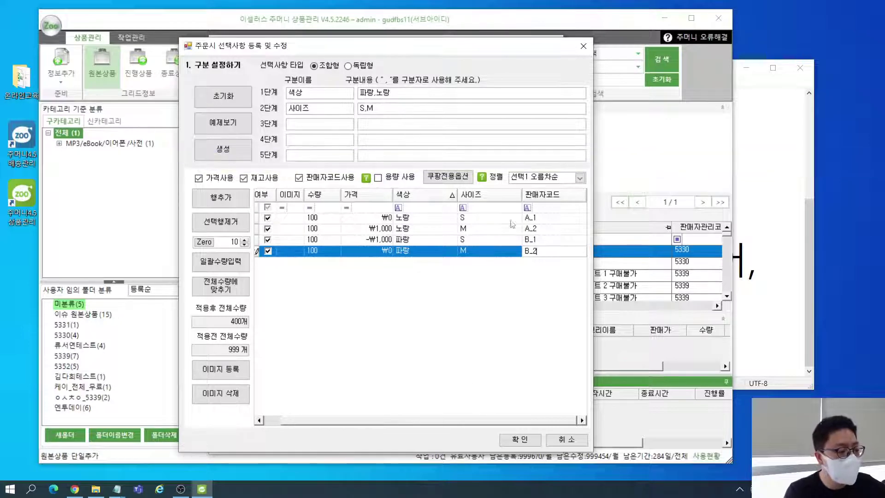
left_click(447, 177)
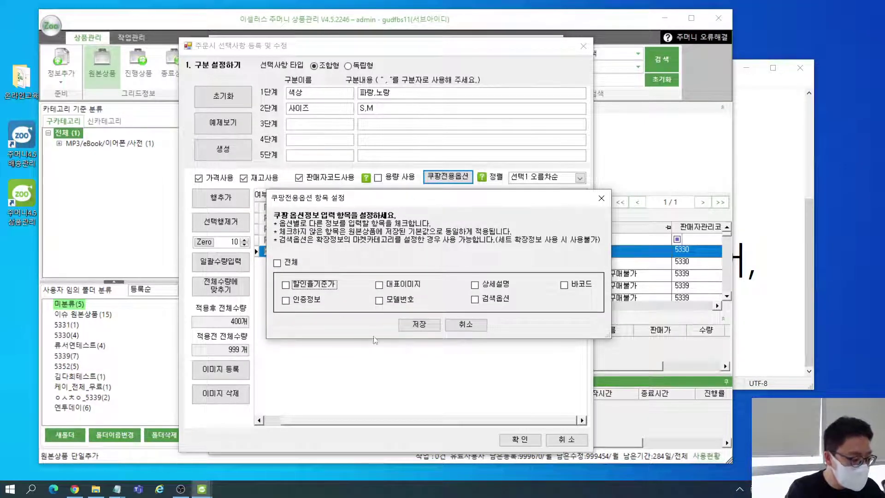
left_click(333, 286)
left_click(387, 288)
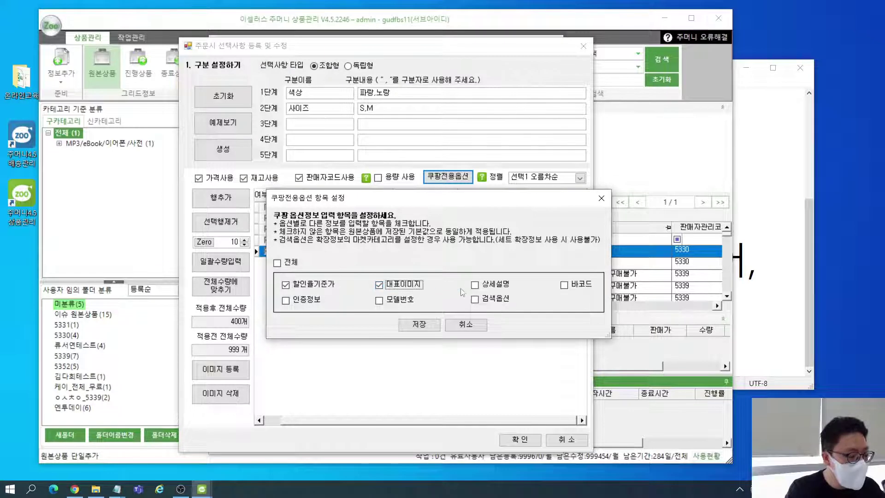
left_click(474, 284)
left_click(475, 299)
left_click(379, 300)
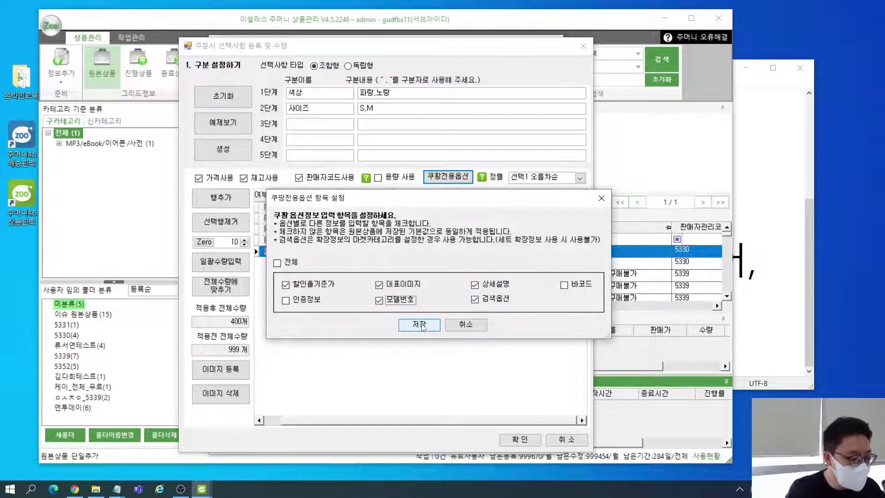
left_click(422, 326)
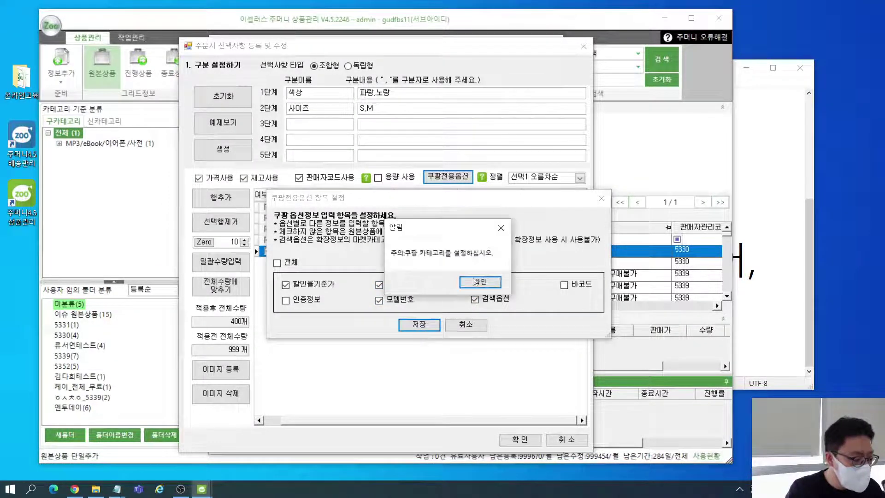
left_click(475, 281)
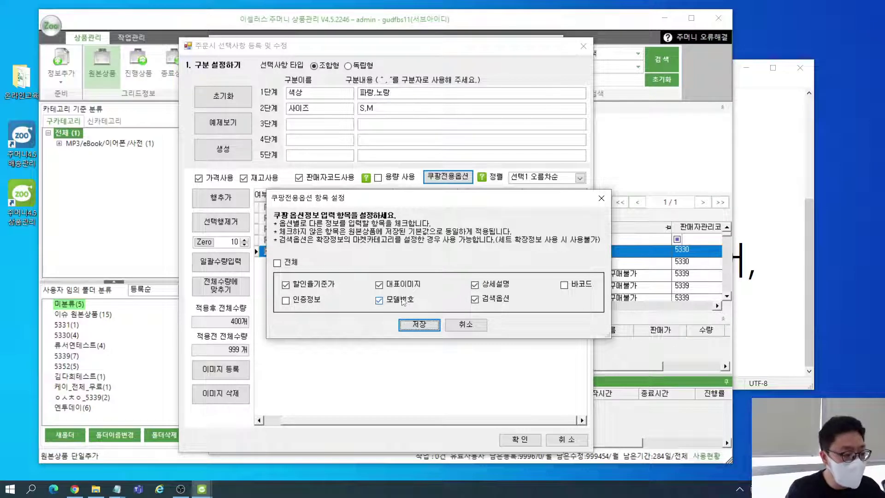
- Deselect all the chosen Coupang-specific option items and cancel the item settings
left_click(379, 300)
left_click(474, 299)
left_click(475, 285)
left_click(379, 284)
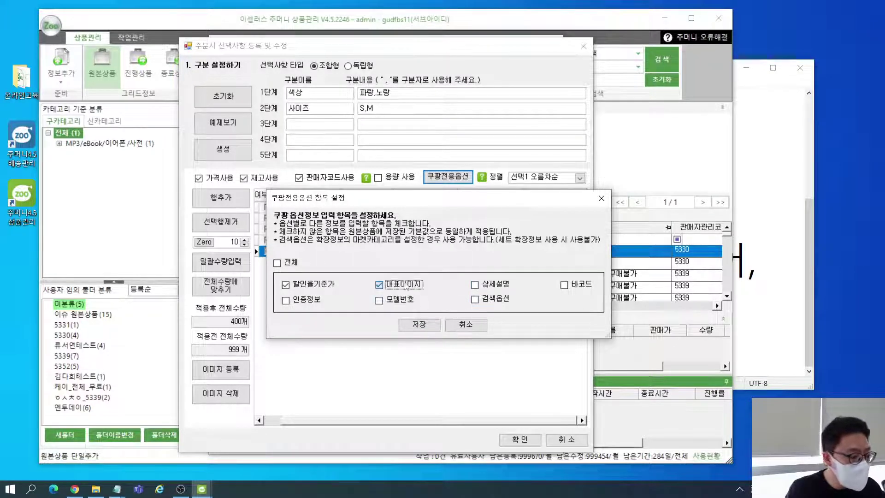
left_click(306, 285)
left_click(466, 324)
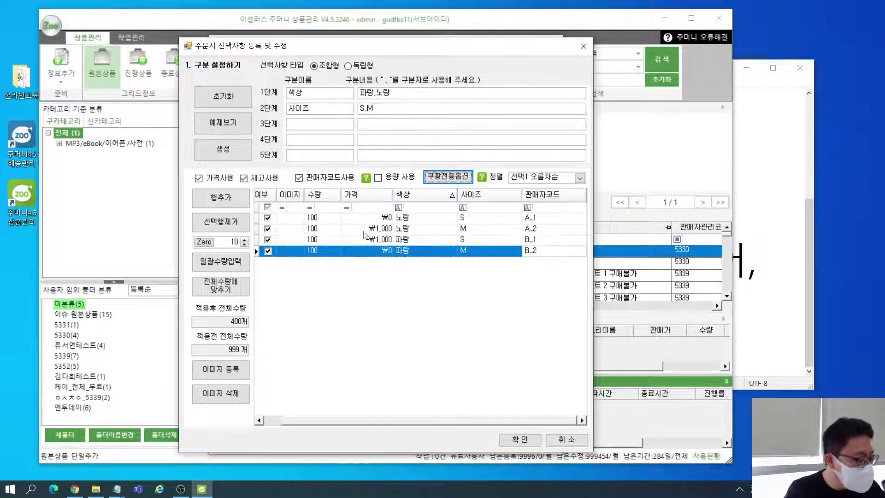
- Set the stock quantity of all option combinations to 999 in bulk, keeping stock use enabled
left_click(323, 218)
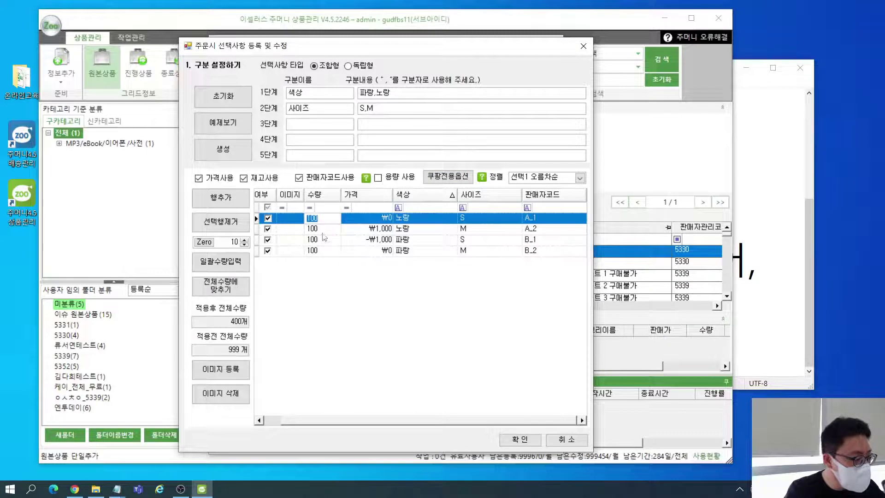
double_click(232, 242)
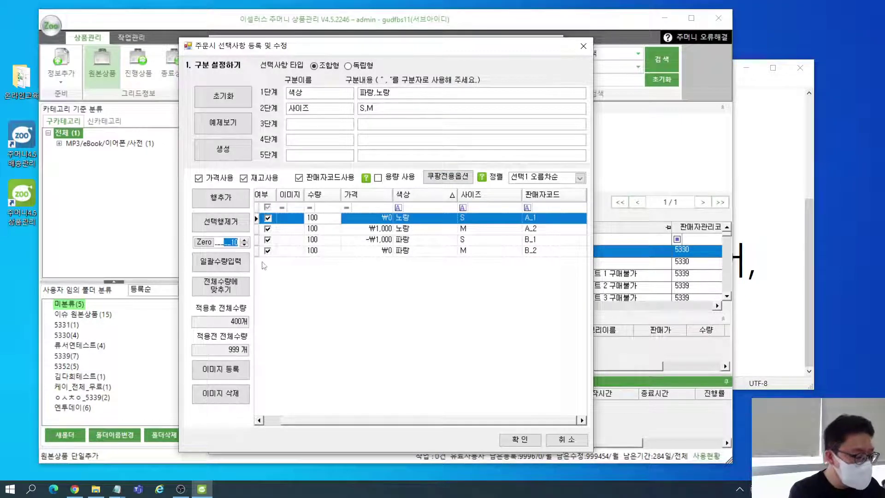
key("BackSpace")
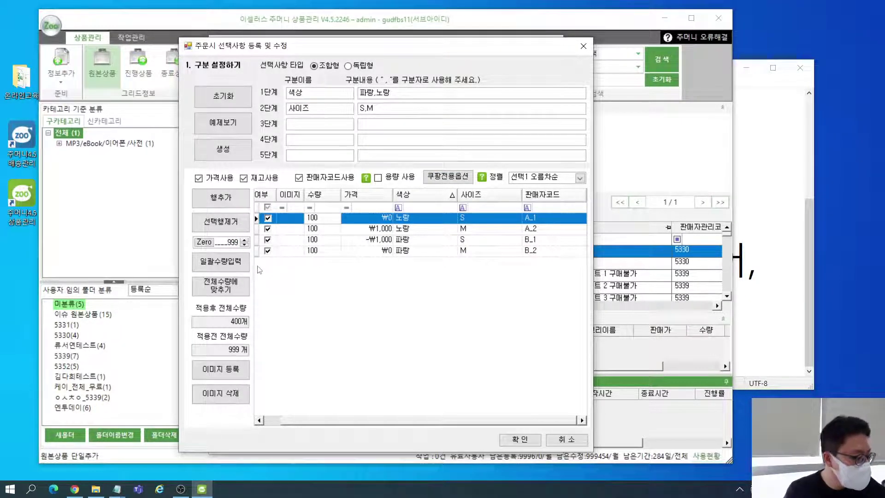
left_click(242, 261)
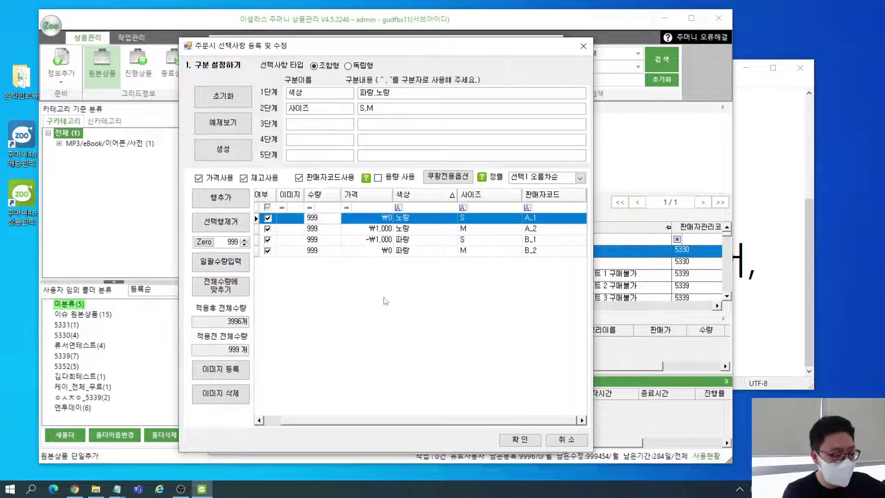
left_click(412, 295)
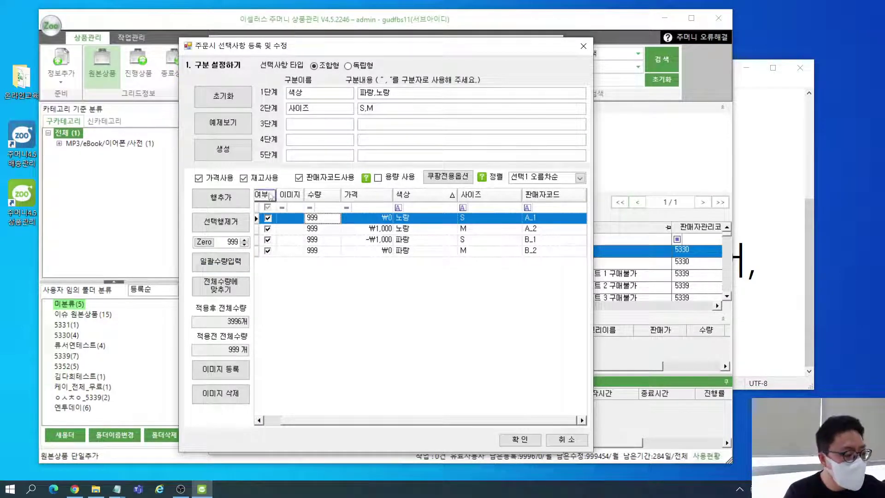
left_click(250, 180)
left_click(249, 181)
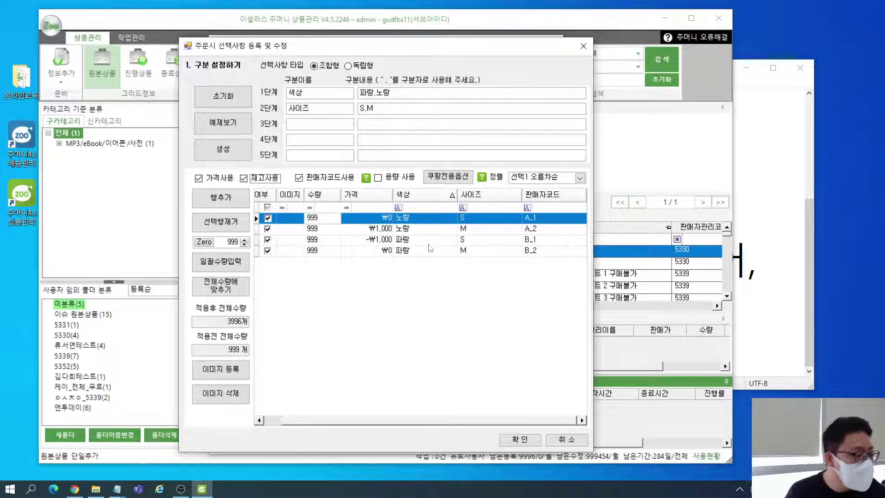
left_click(397, 252)
left_click(291, 221)
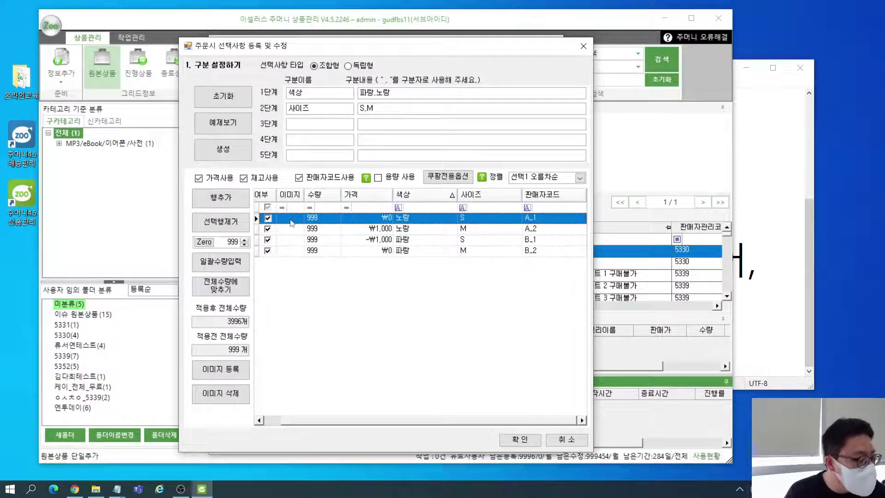
left_click(308, 229)
left_click(294, 220)
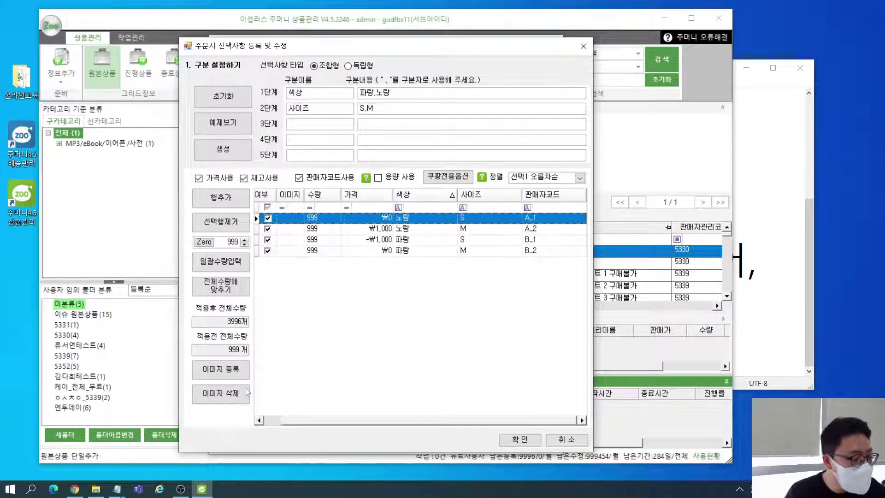
left_click(225, 370)
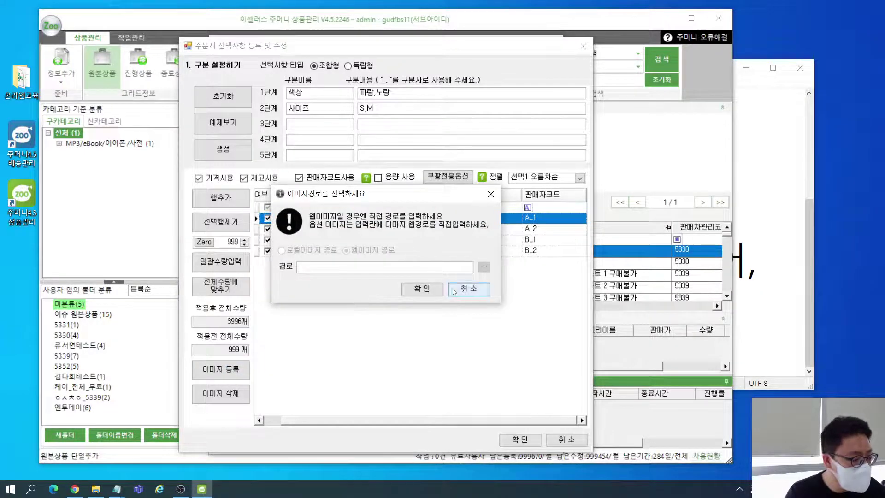
left_click(469, 289)
left_click(220, 369)
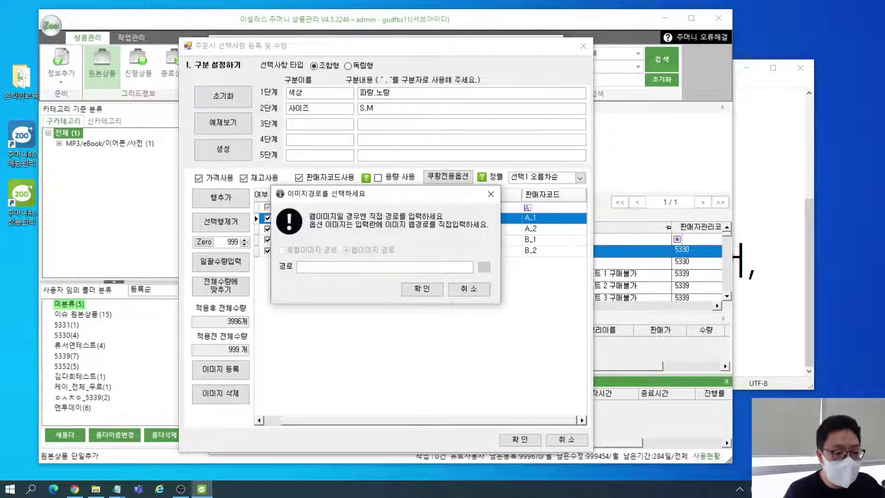
key("alt+Tab")
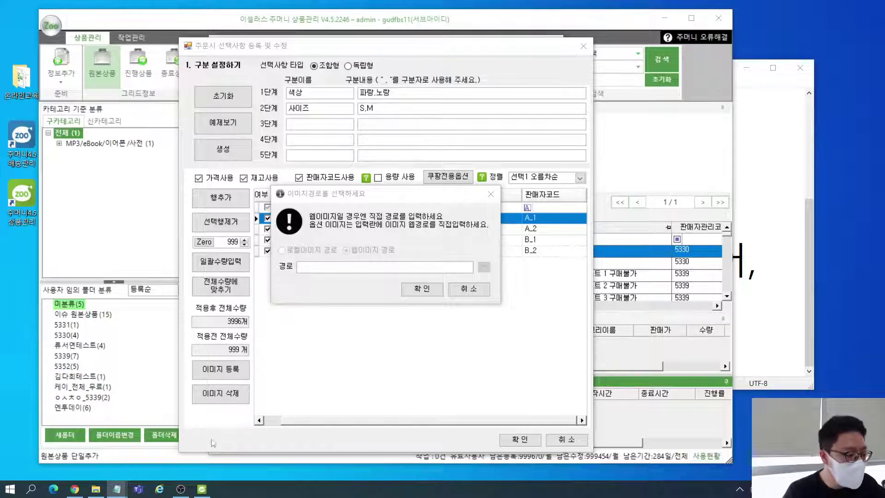
left_click(365, 267)
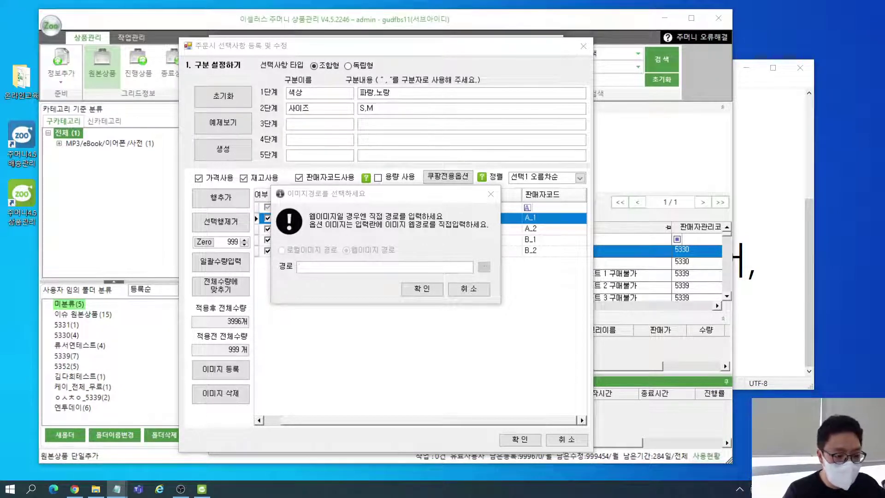
key("ctrl+v")
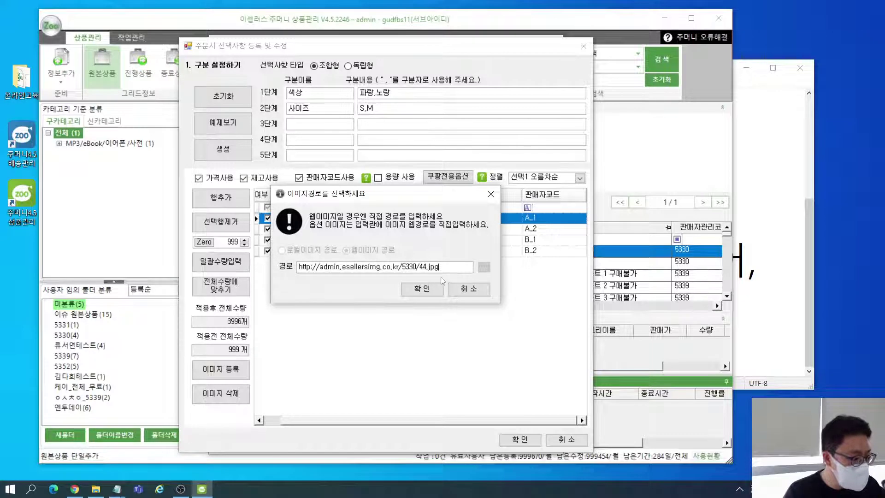
left_click(421, 289)
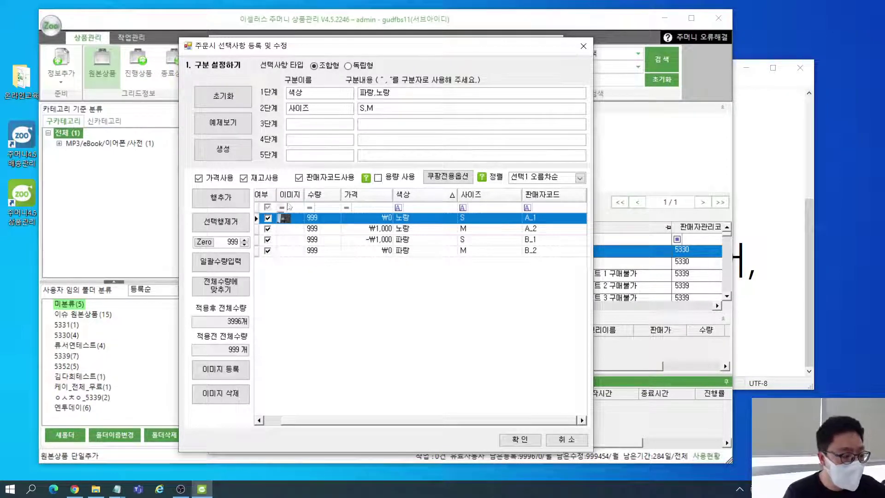
- Add an extra blank row to the option combinations and remove it again
left_click(351, 251)
left_click(312, 252)
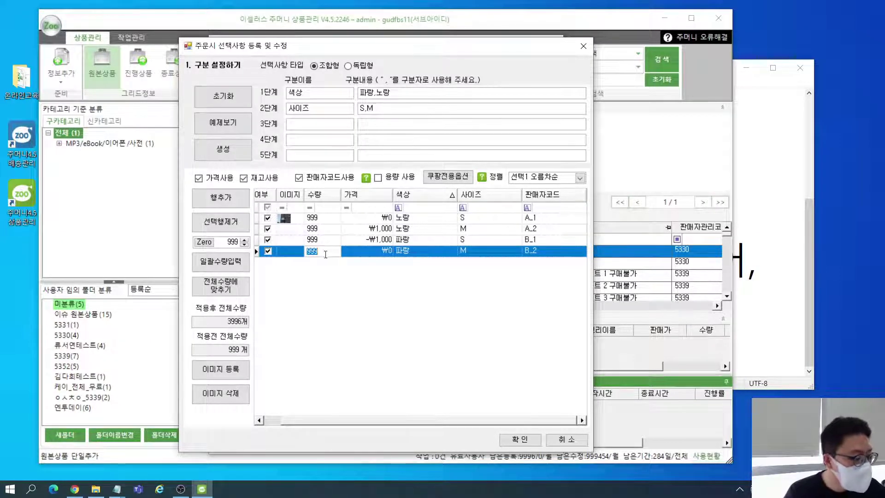
left_click(379, 252)
left_click(293, 253)
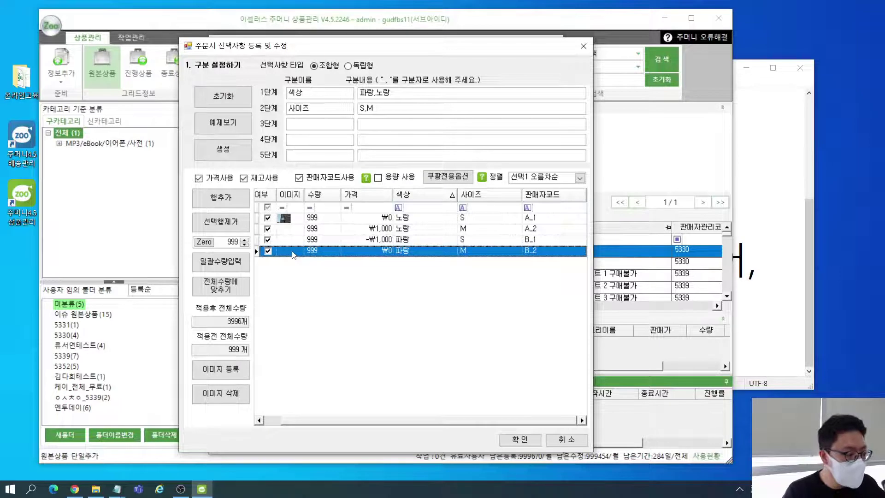
left_click(228, 200)
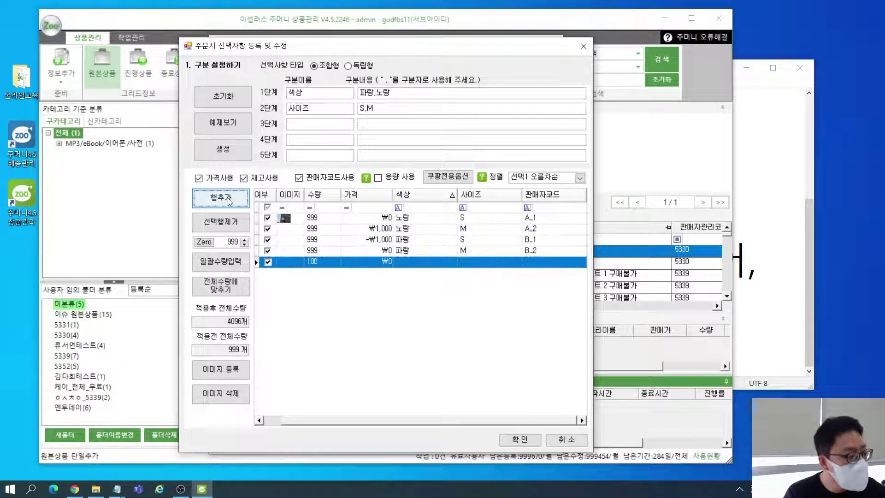
left_click(375, 264)
left_click(287, 266)
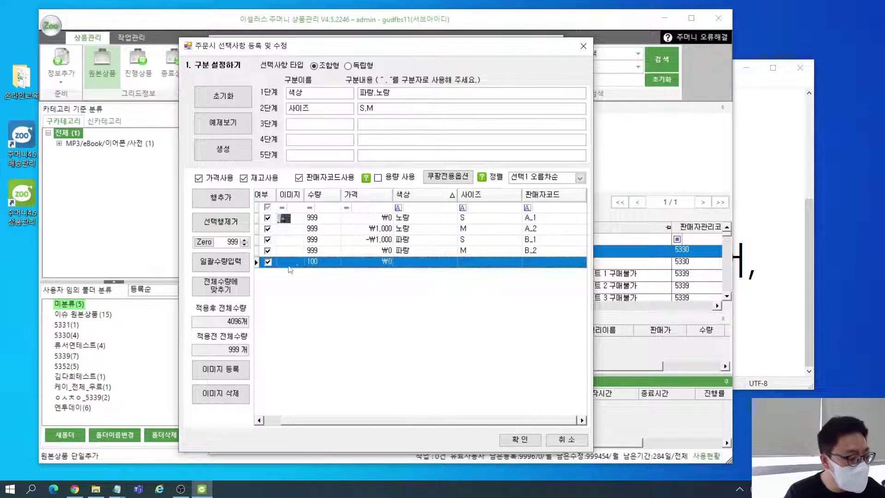
left_click(221, 221)
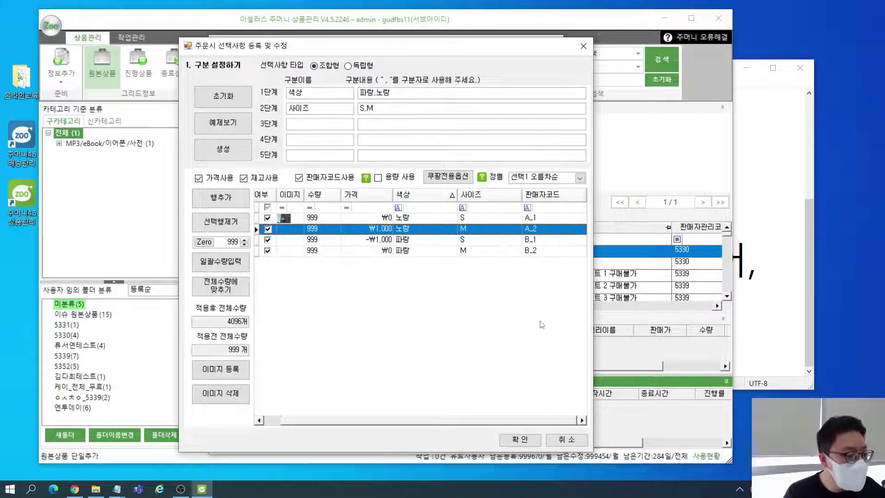
- Save the option combinations, accept the product quantity change to their total, and open the add-on composition settings
left_click(520, 439)
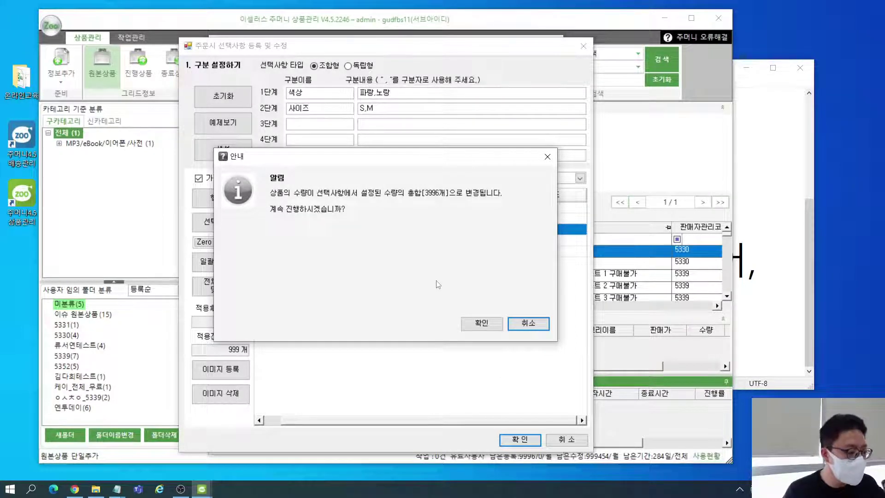
left_click(482, 324)
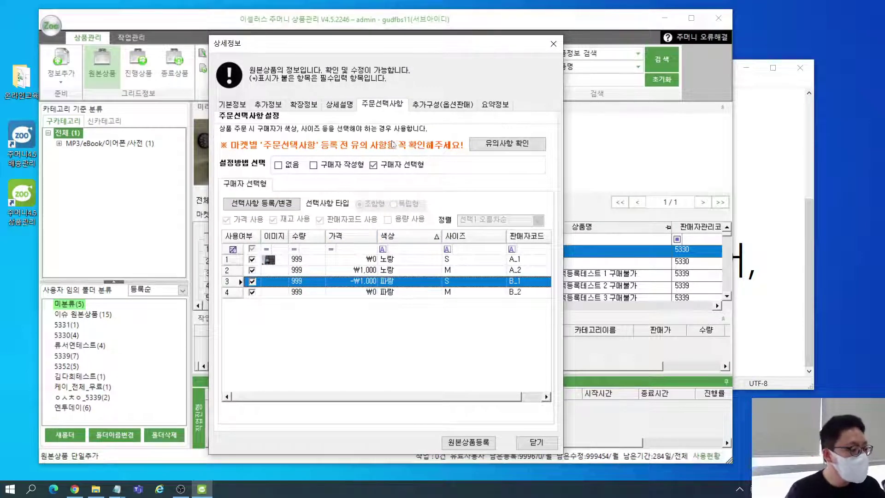
left_click(438, 105)
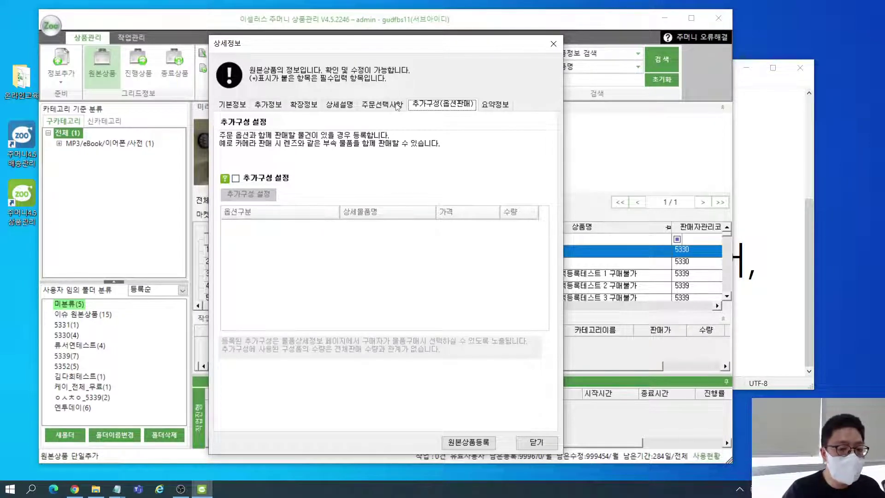
- In the summary information, choose the product group 기타 재화 요약상품정보 and set every item to refer to the detailed description
left_click(496, 105)
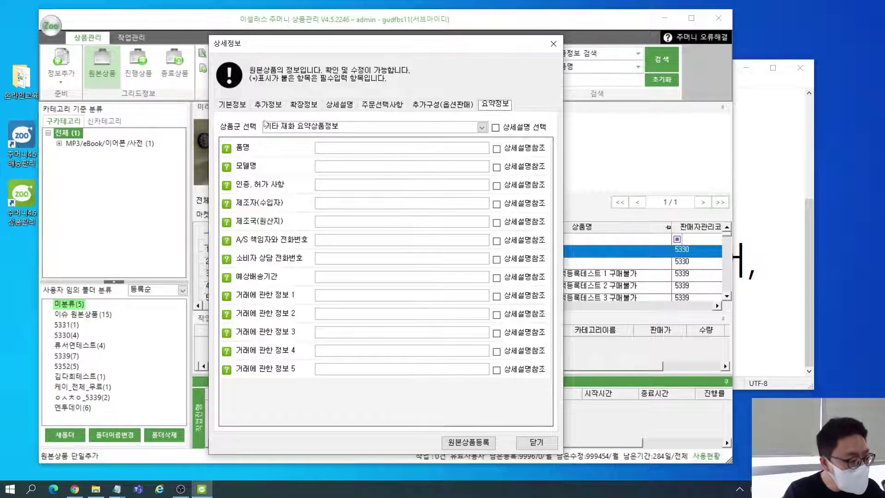
left_click(482, 127)
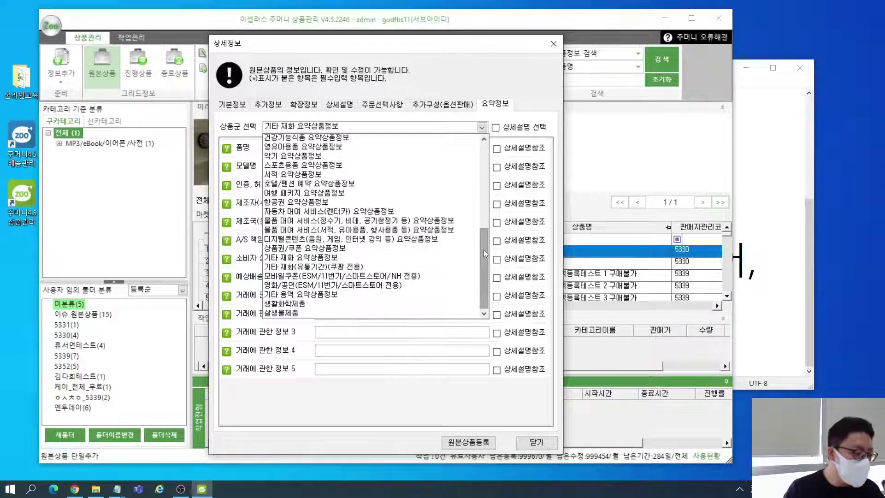
left_click(350, 258)
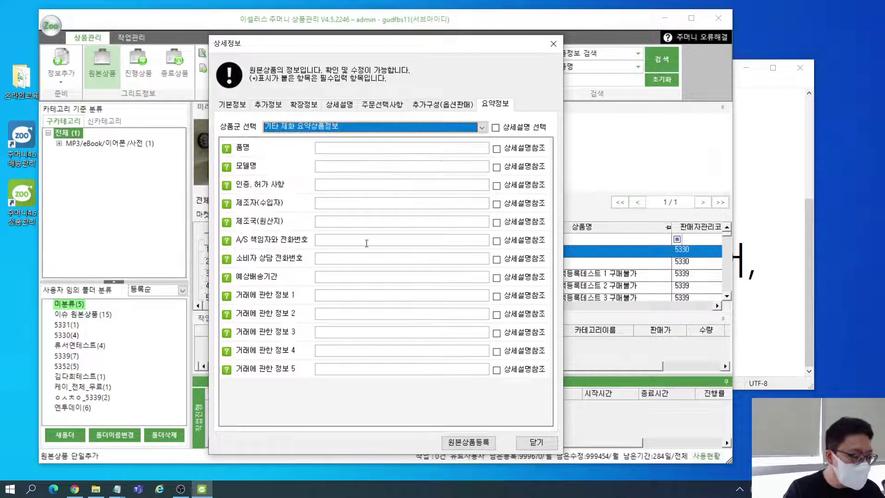
left_click(300, 163)
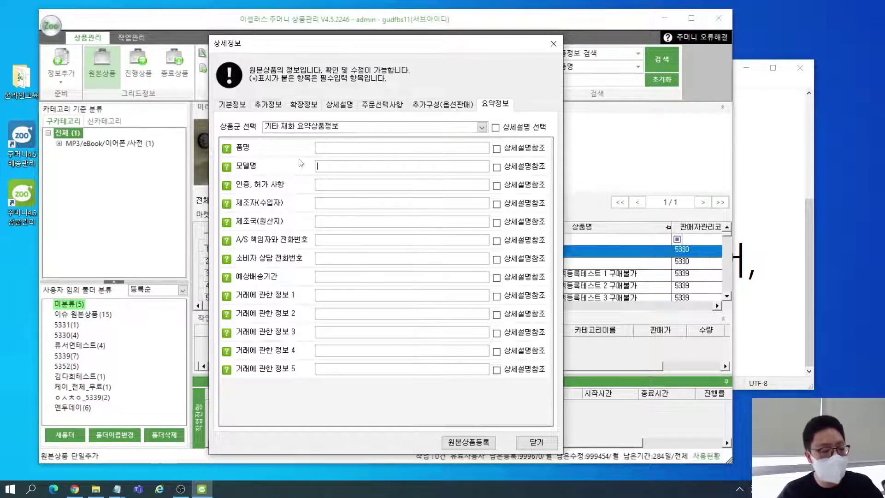
left_click(323, 152)
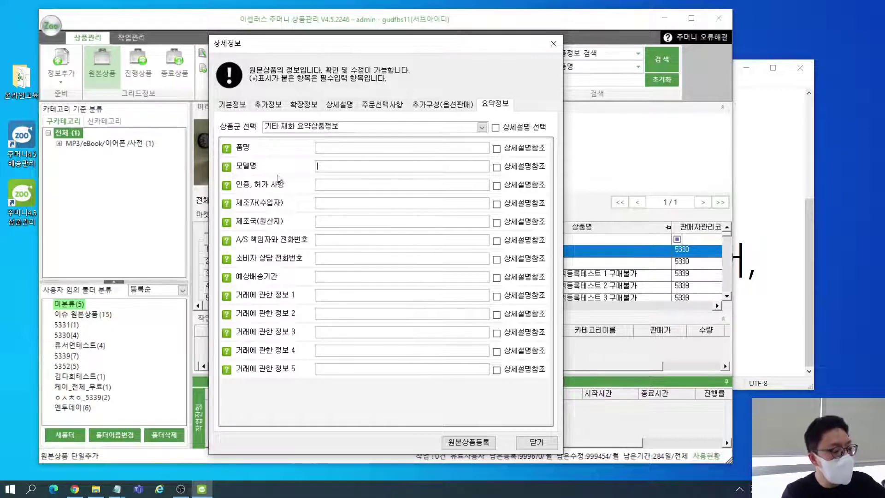
left_click(362, 181)
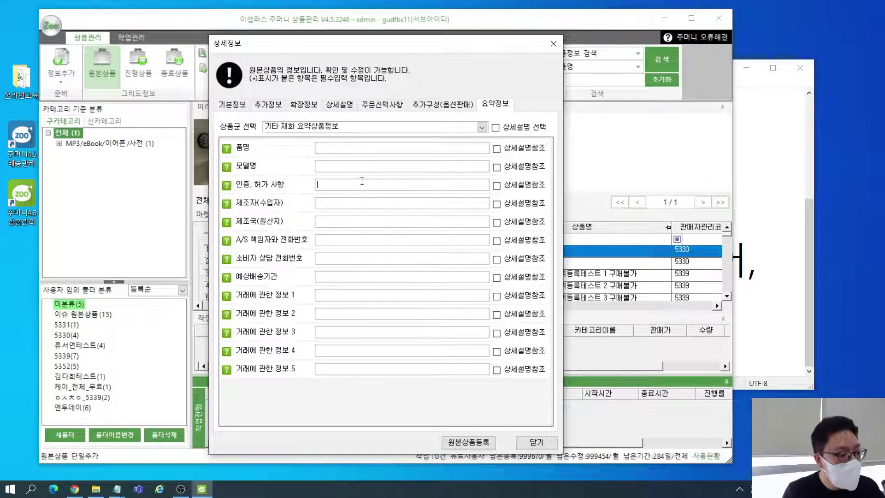
left_click(495, 128)
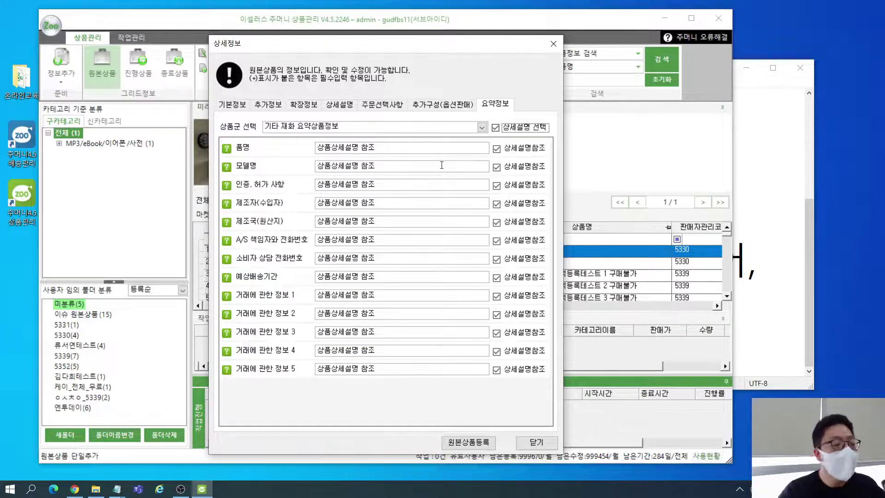
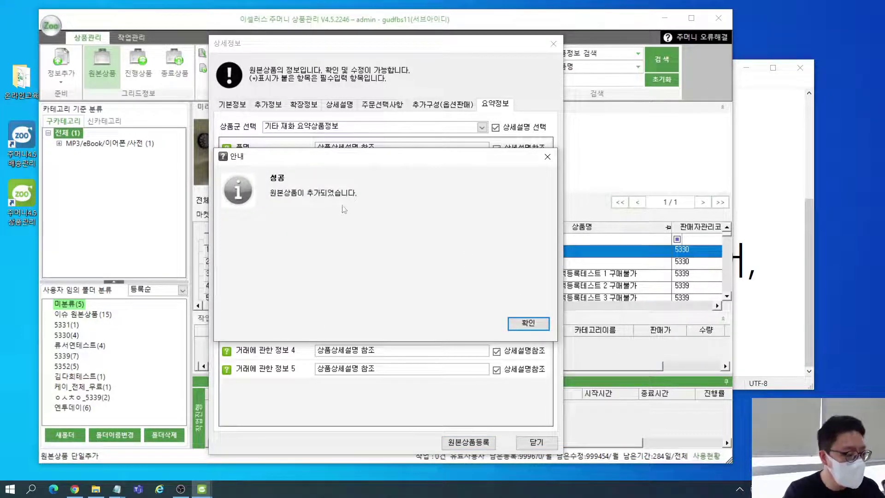
- Finish registering the original product without adding another one, and list the products in the 미분류 folder
left_click(530, 324)
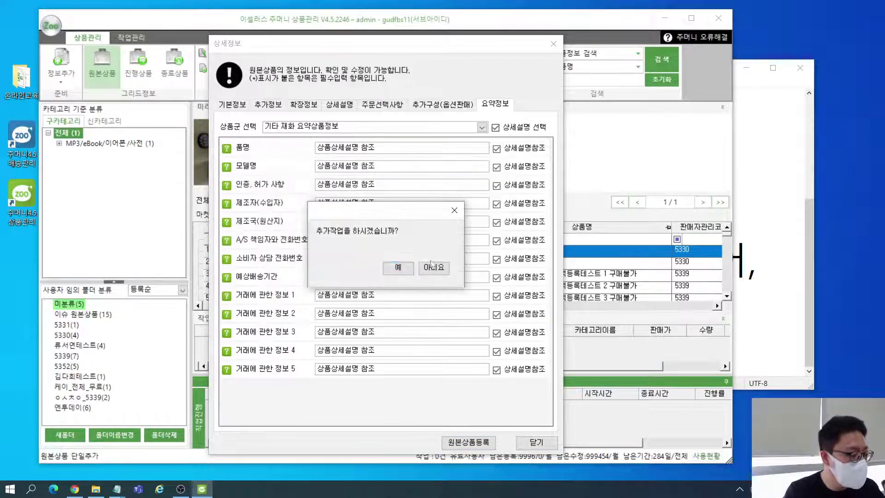
left_click(433, 268)
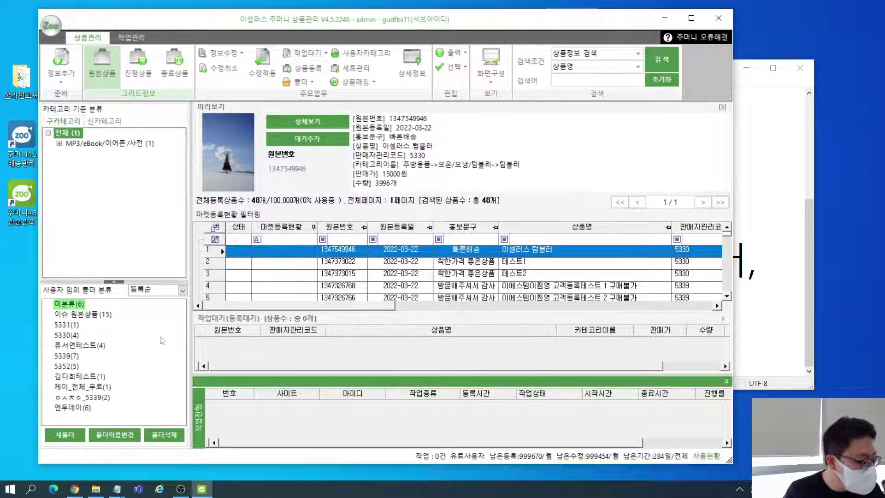
left_click(107, 306)
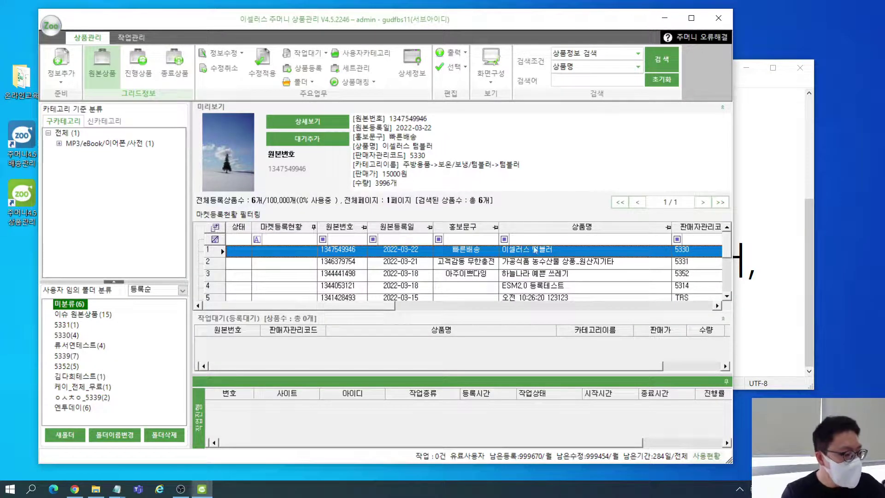
- Review the registered 이셀러스 텀블러 product's basic, additional and extended information, including the 스마트스토어 tags and 쿠팡 search words
left_click_drag(734, 323, 758, 323)
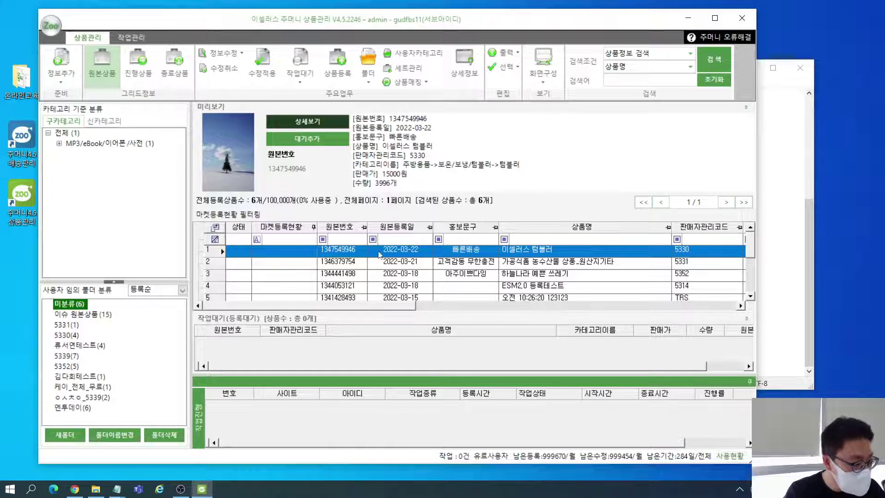
left_click(329, 122)
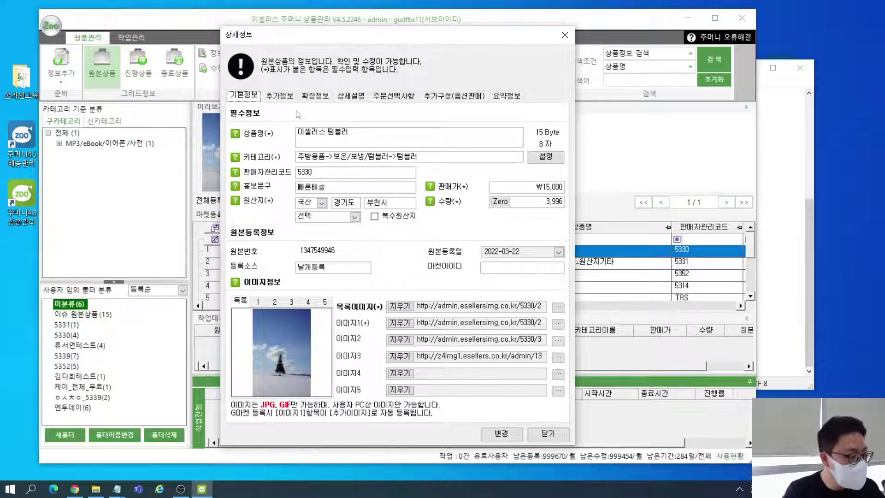
left_click(279, 95)
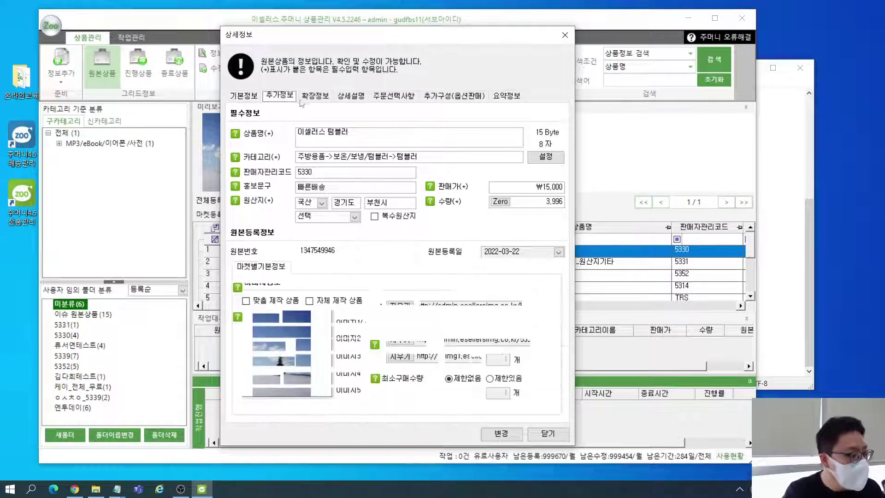
left_click(315, 95)
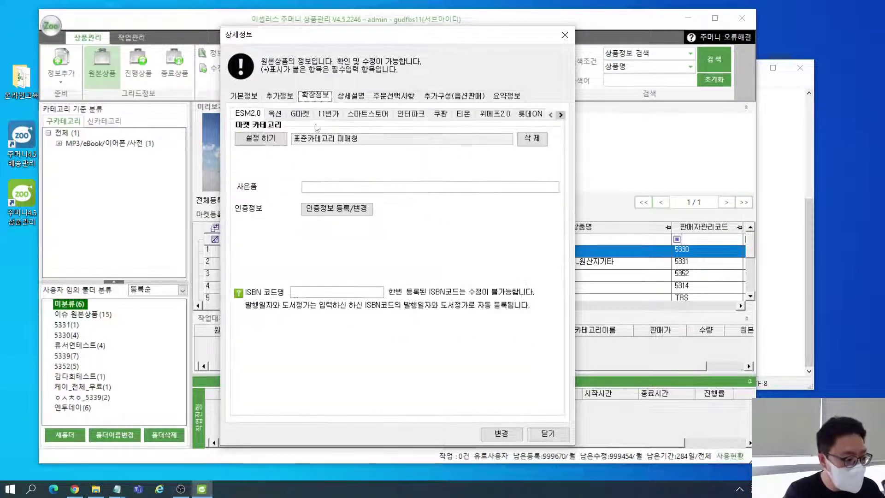
left_click(375, 114)
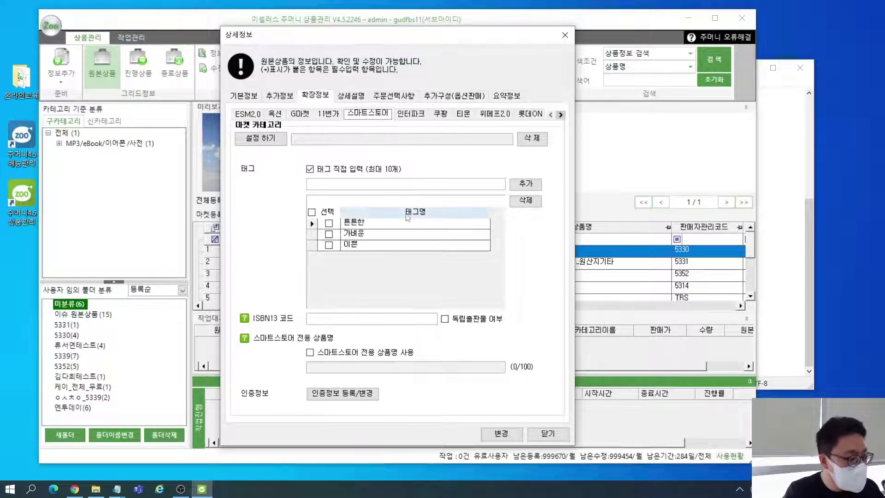
left_click(441, 114)
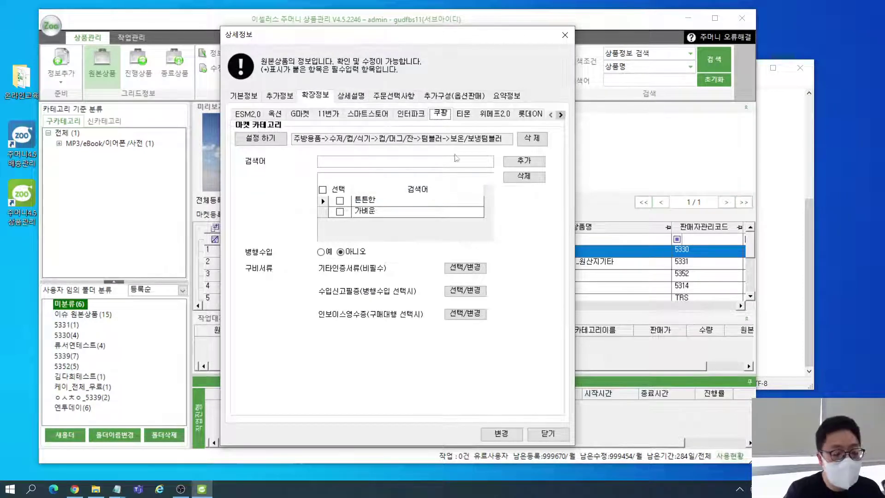
left_click(551, 434)
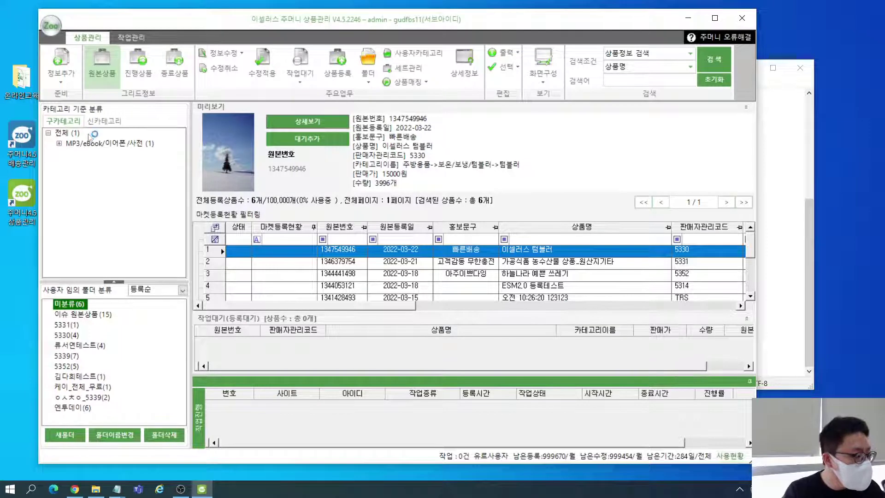
- Start the Excel bulk registration of original products (원본상품 엑셀추가)
left_click(62, 73)
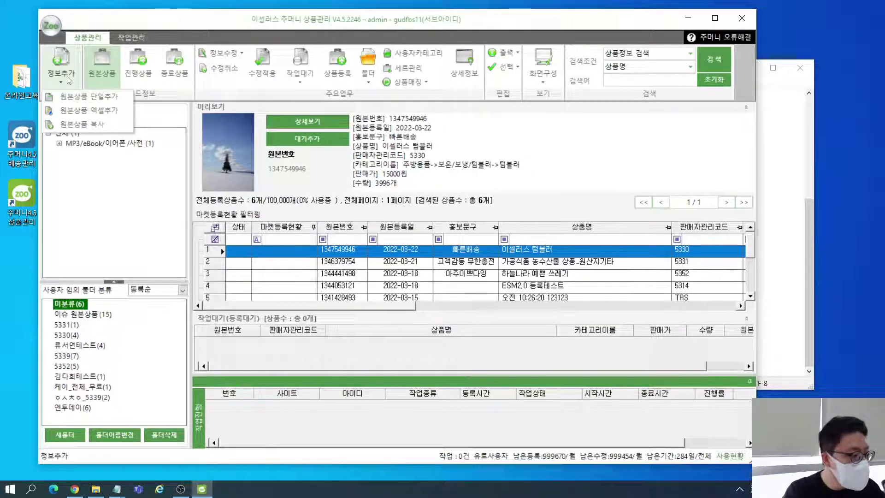
left_click(102, 115)
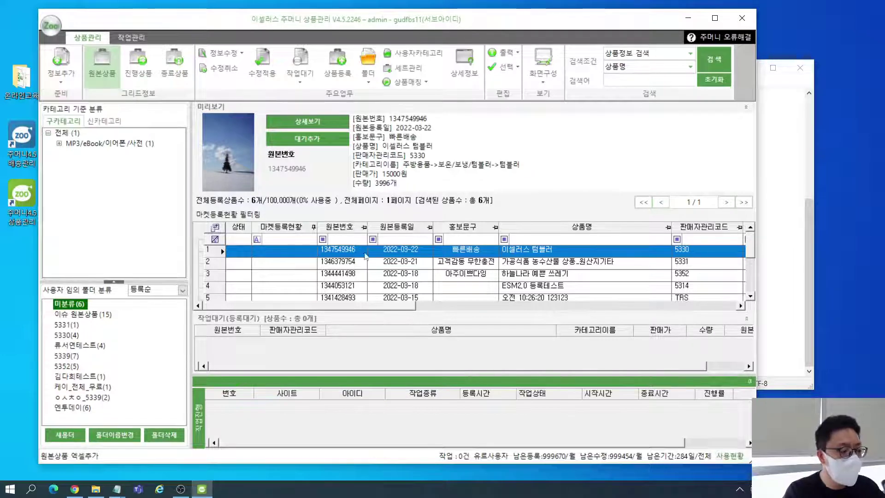
left_click(372, 266)
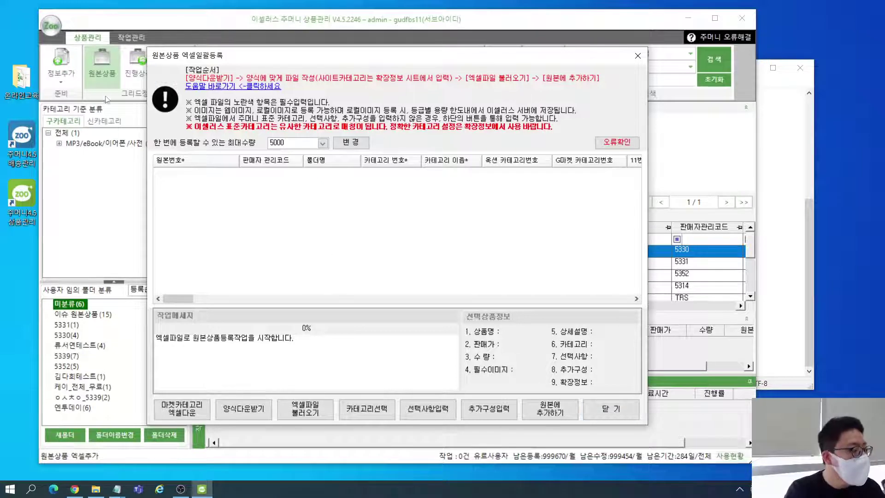
- Open the workbook 원본상품등록양식Ver.1.0.3.8(교육) from the desktop folder in Excel and maximize its window
left_click(26, 88)
double_click(28, 88)
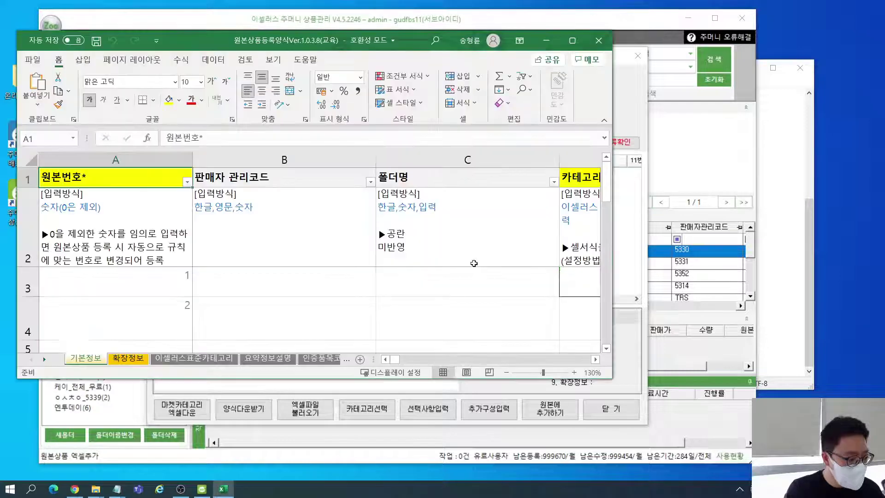
left_click(571, 42)
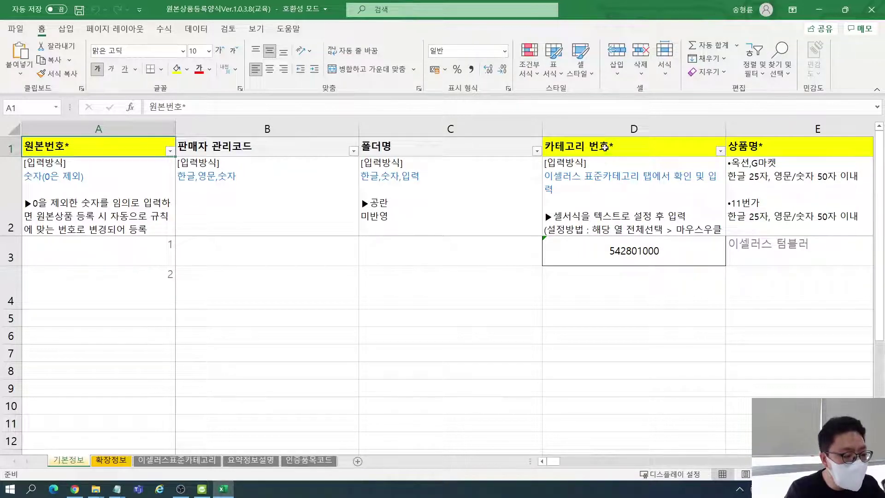
- Clear the category number (카테고리 번호) of the first product in cell D3 of the 기본정보 sheet
left_click(602, 147)
left_click(616, 255)
key("Delete")
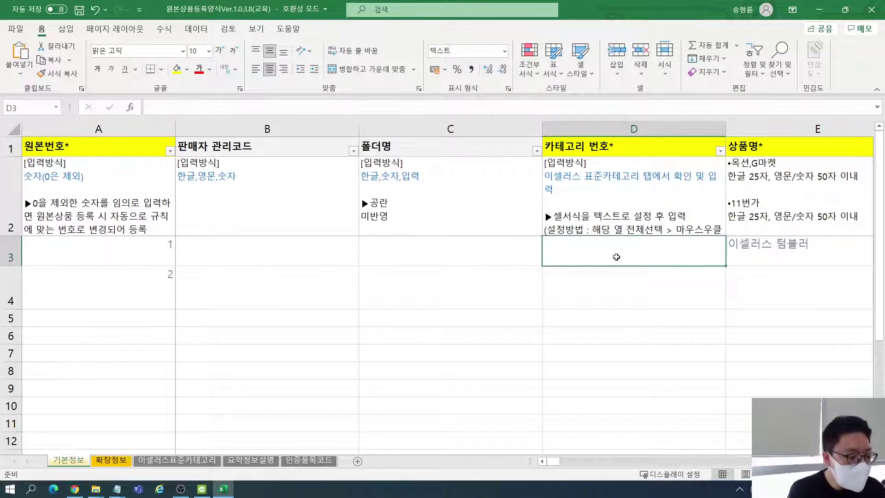
- Return to cell A3 and enlarge row 2 of the 기본정보 sheet to reveal more of the input guidance
key("Left")
key("Left")
key("Left")
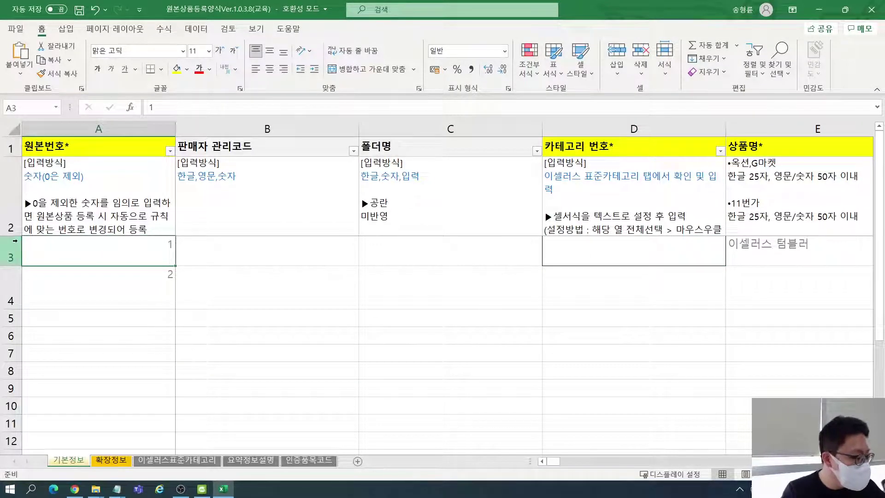
left_click_drag(15, 236, 15, 309)
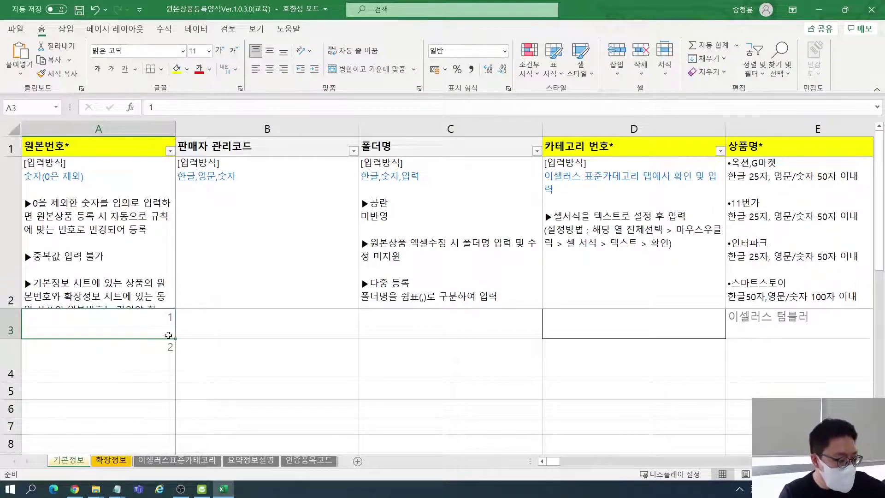
- Compare the 원본번호 entries of the products in the 기본정보 sheet with those in the 확장정보 sheet
left_click(115, 460)
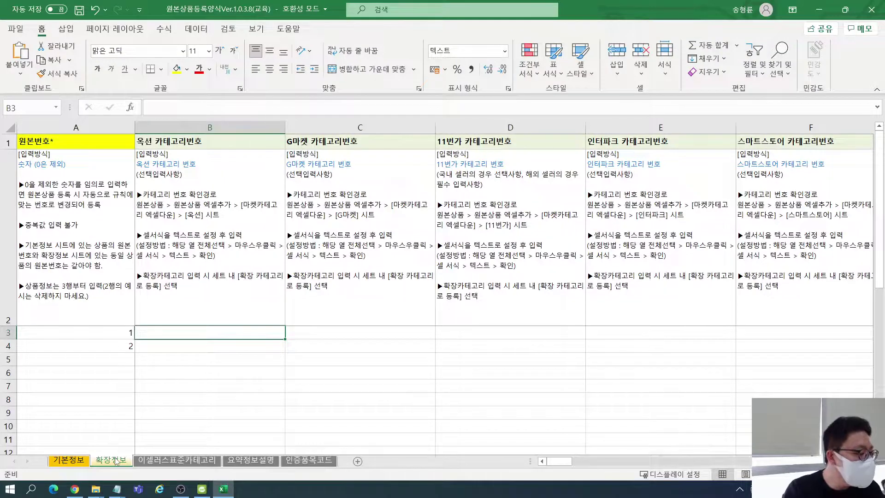
left_click(78, 460)
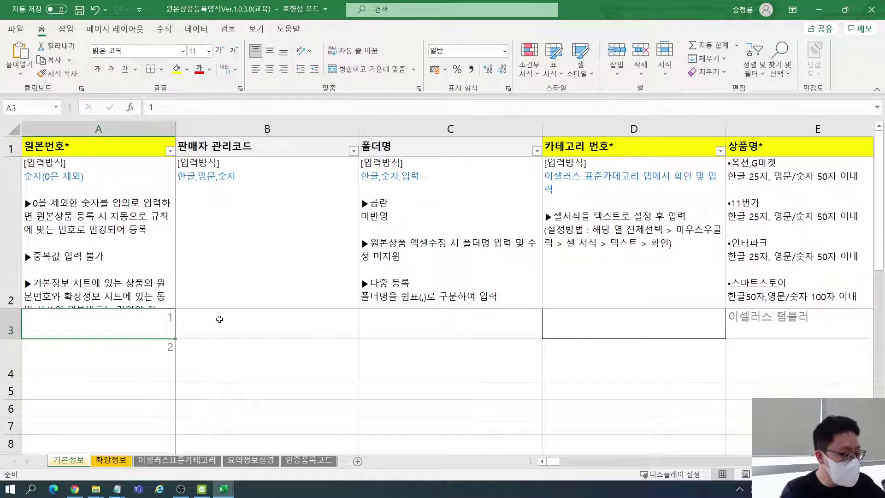
left_click(220, 319)
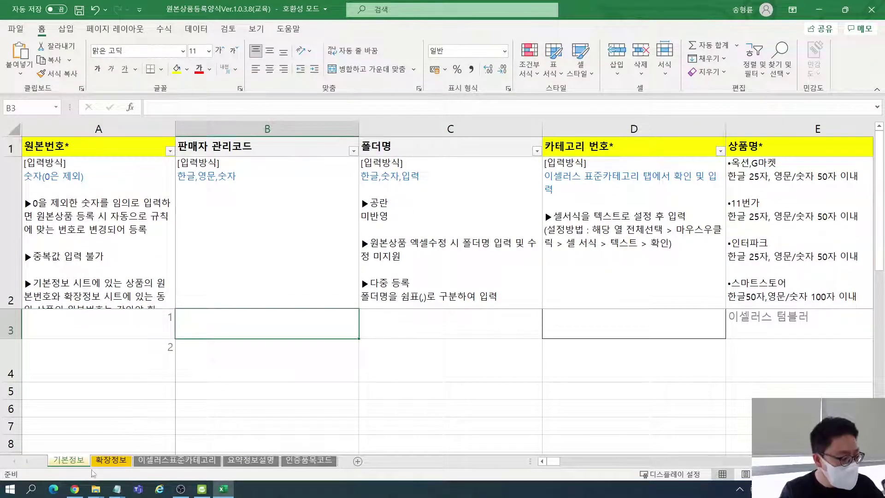
left_click(111, 459)
left_click(112, 336)
left_click(183, 333)
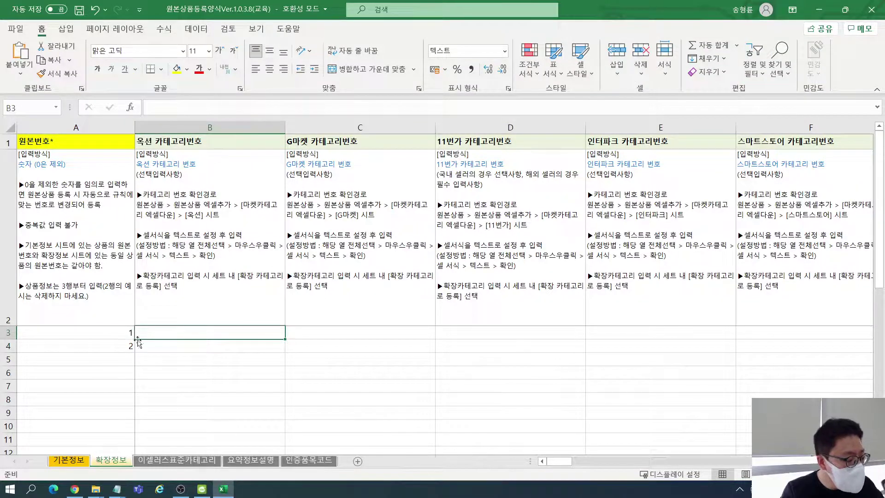
- Try deleting the second product's row 4 in the 기본정보 sheet, and undo the deletion
left_click(77, 460)
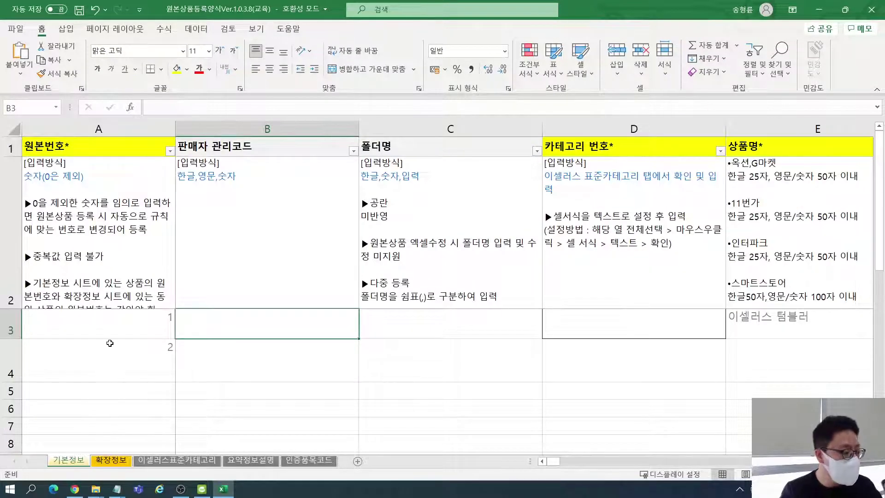
left_click(79, 343)
left_click(13, 362)
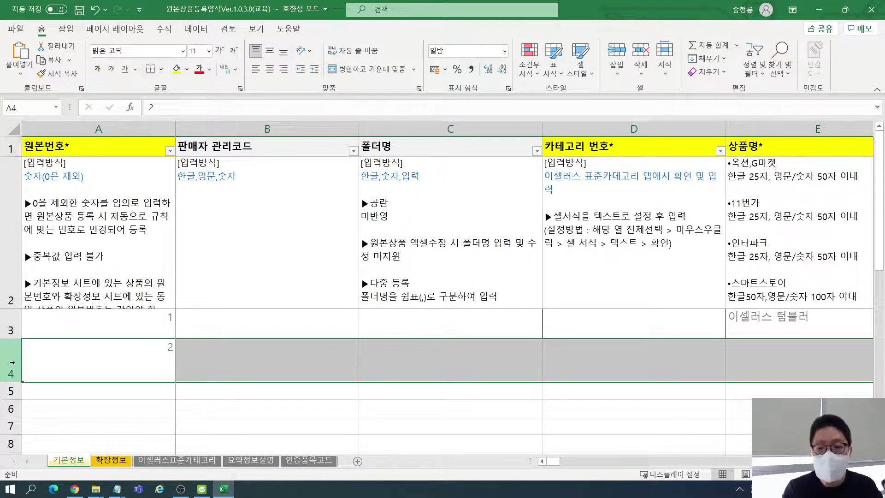
right_click(12, 362)
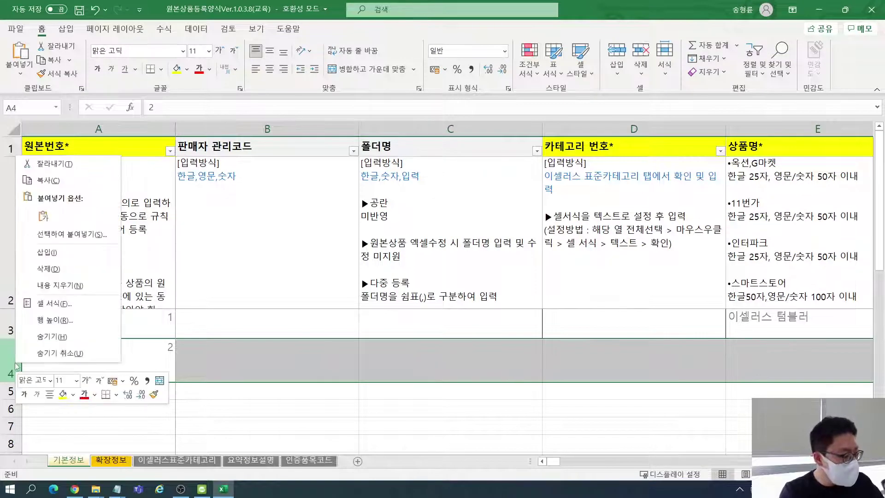
key("d")
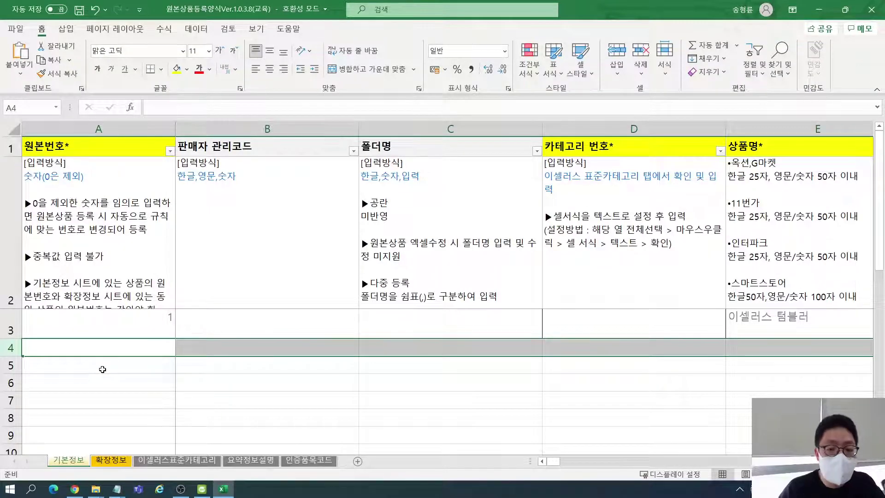
key("ctrl+z")
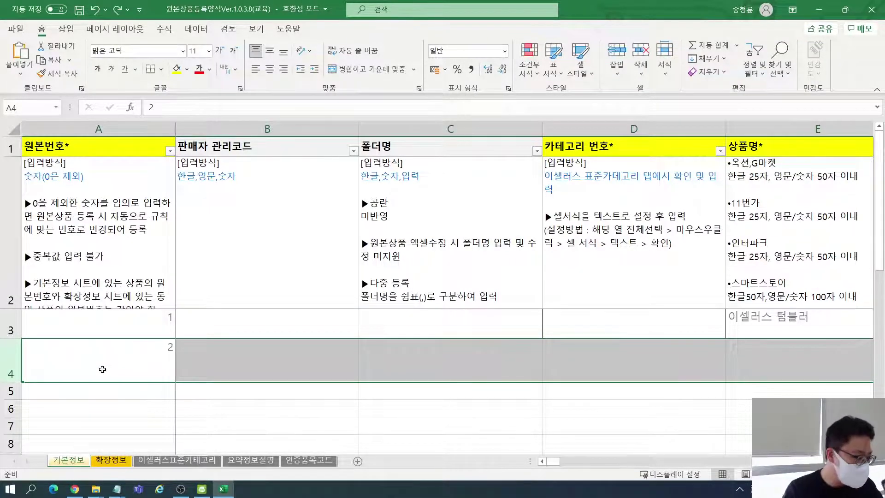
- Enter the seller management codes (판매자 관리코드) 5330 in B3 and 5330_1 in B4
left_click(139, 328)
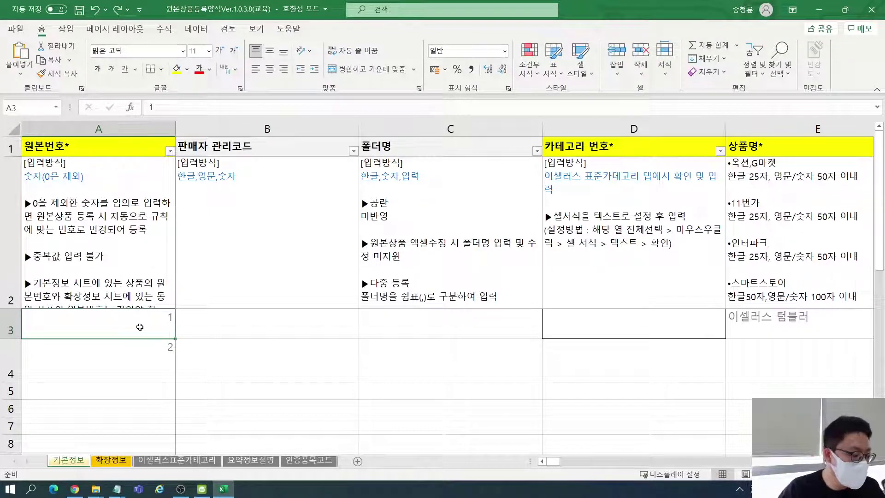
key("Tab")
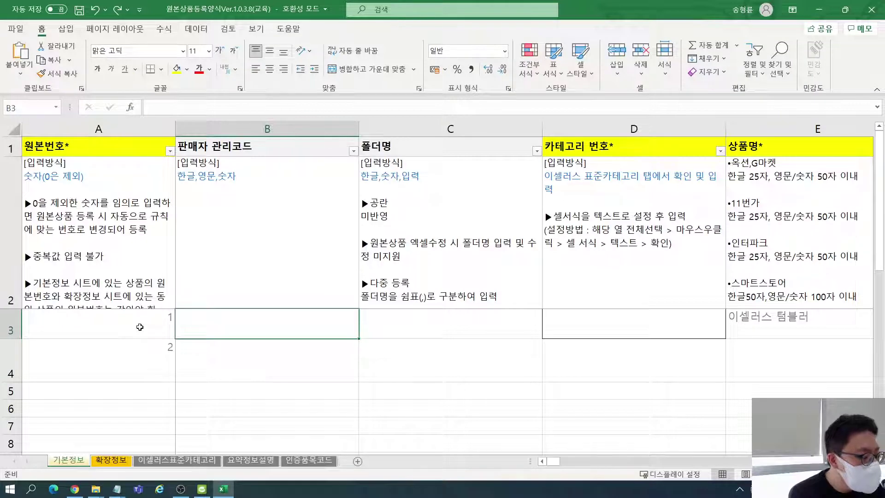
type("5330")
key("Return")
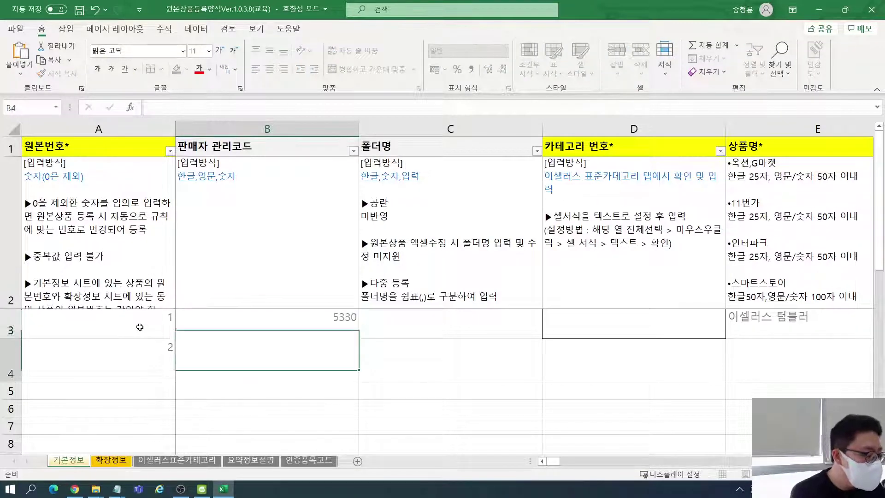
type("5330_1")
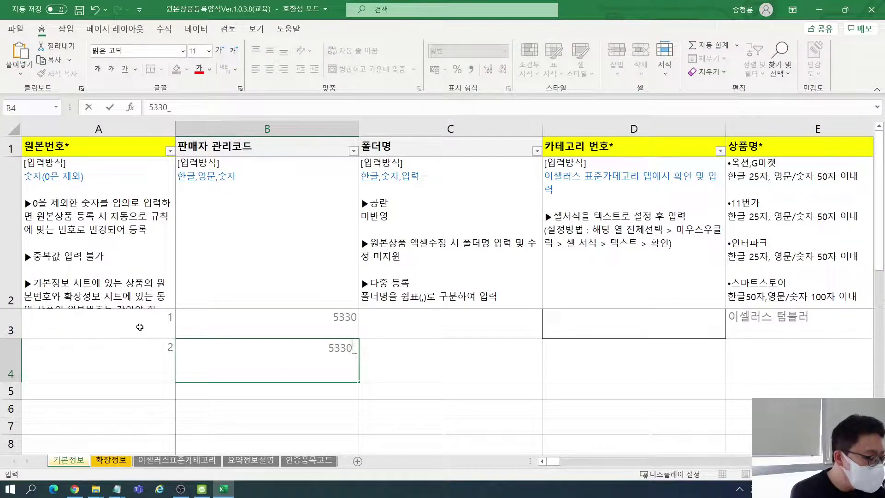
key("Return")
- Switch to 이셀러스 주머니, close the 원본상품 엑셀일괄등록 dialog, view the products in folder 5330, and return to the Excel form
left_click(415, 320)
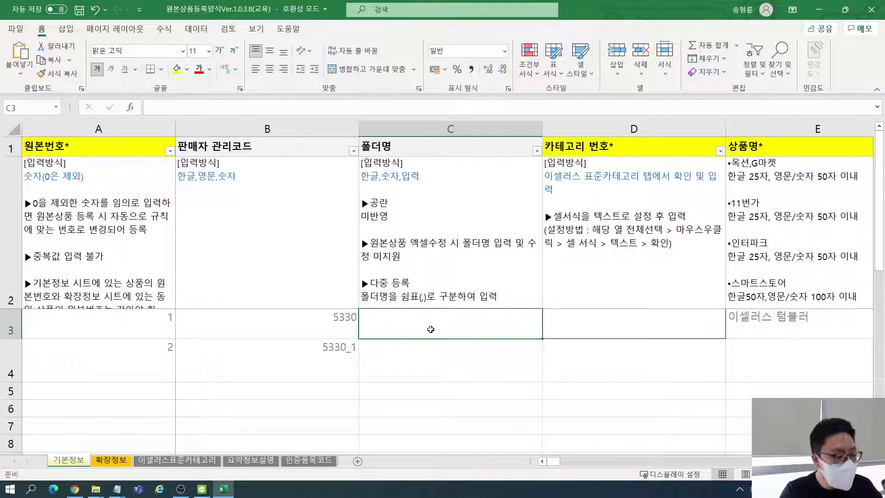
left_click(203, 491)
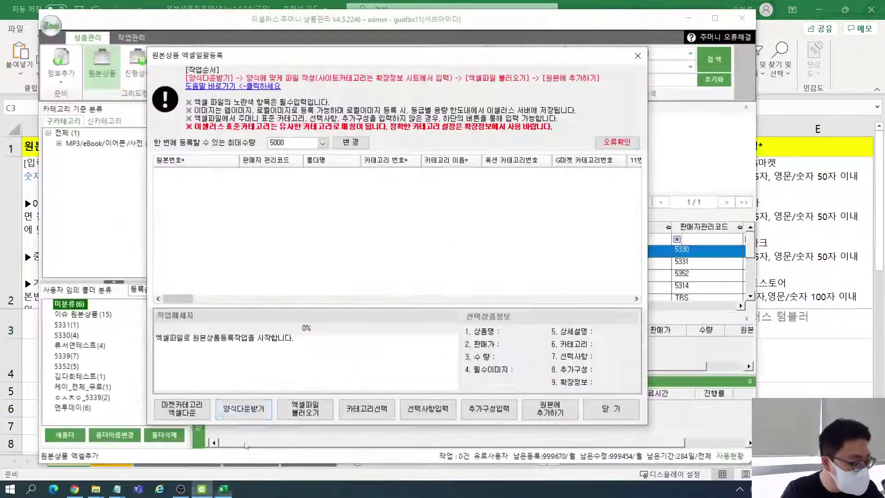
left_click(613, 409)
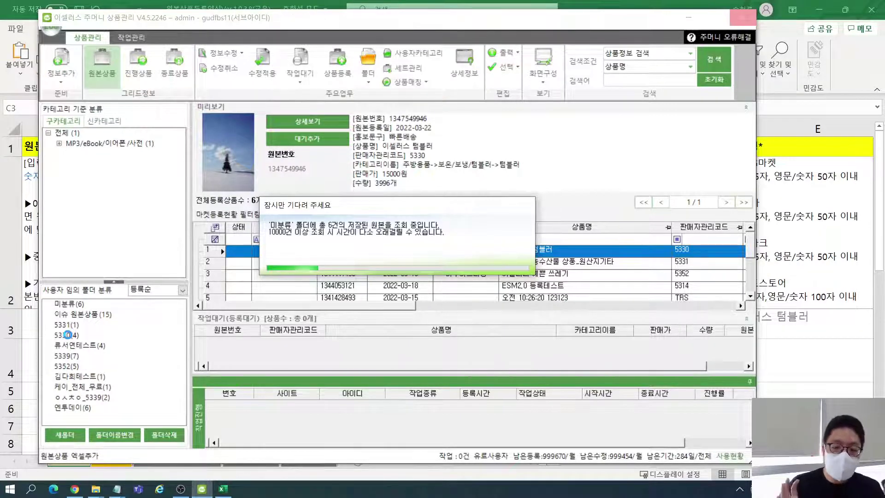
left_click(68, 335)
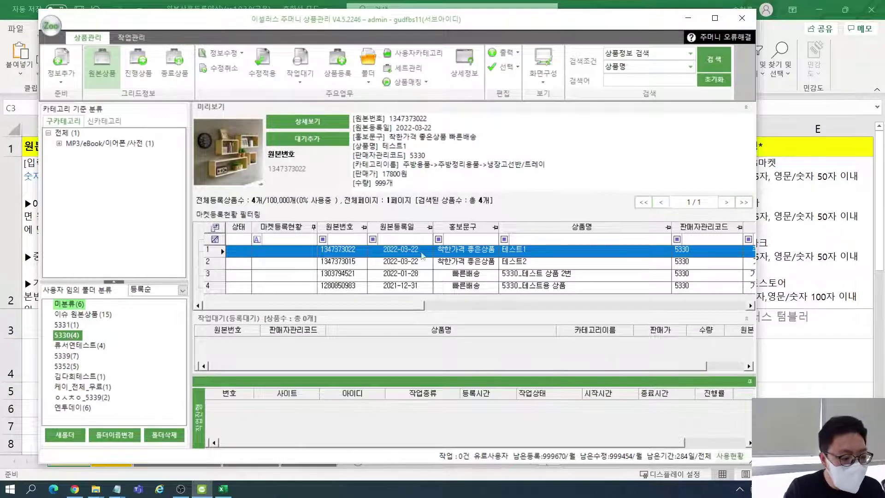
left_click(785, 334)
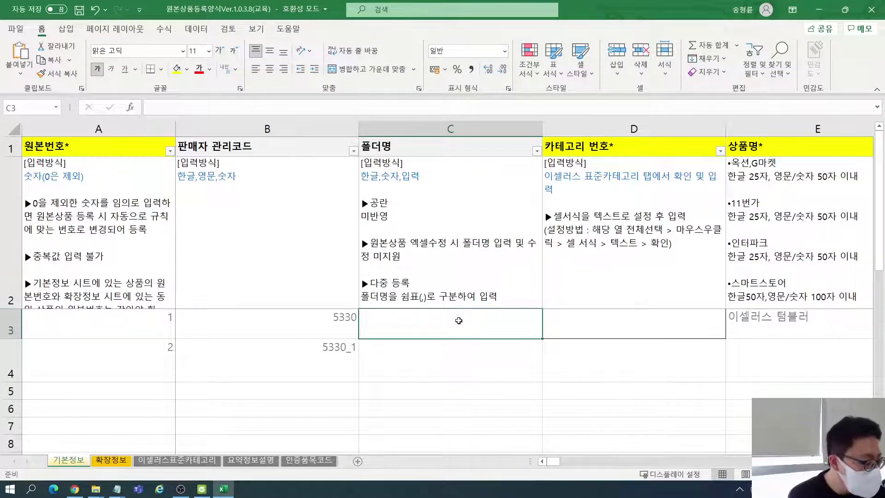
- Enter the folder name (폴더명) 0322_오너클랜_잡화_유3000 for the first product in C3
type("0322_")
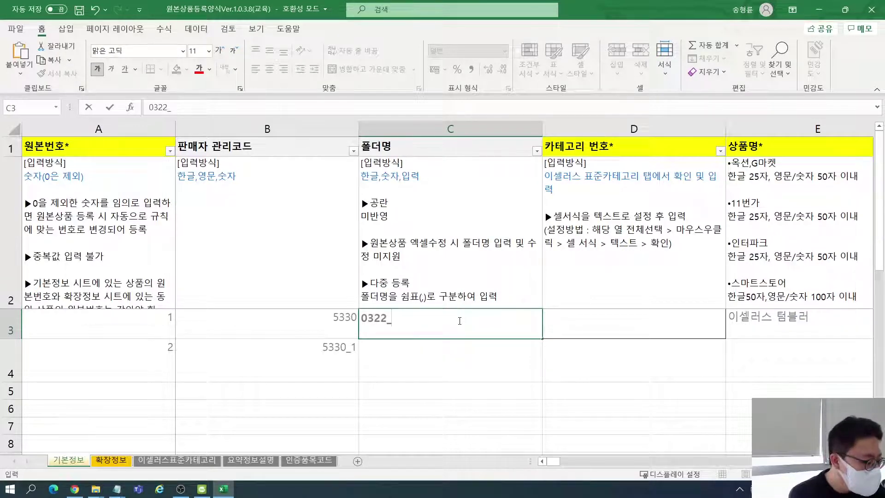
type("오너클래")
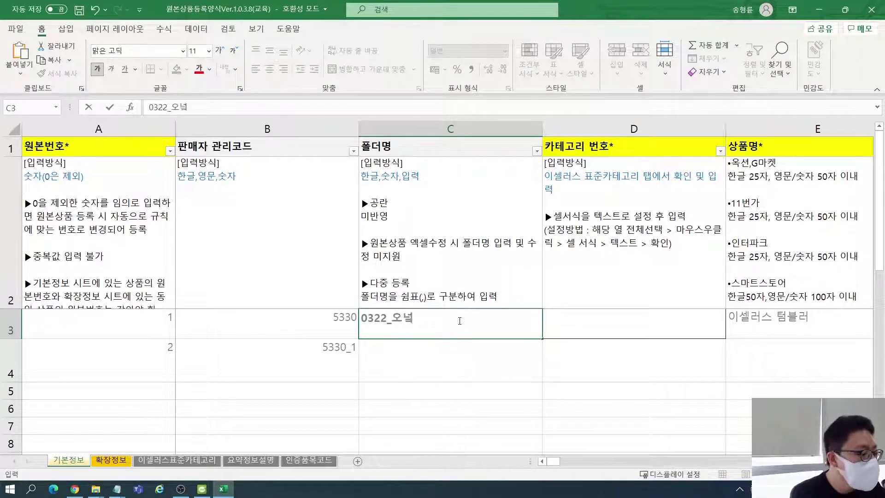
type("ㄴ_잡호")
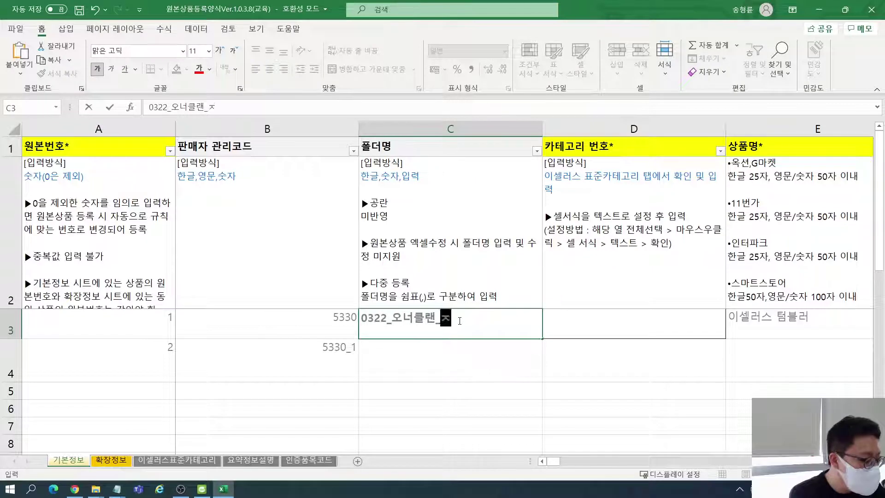
type("ㅏ_뱃")
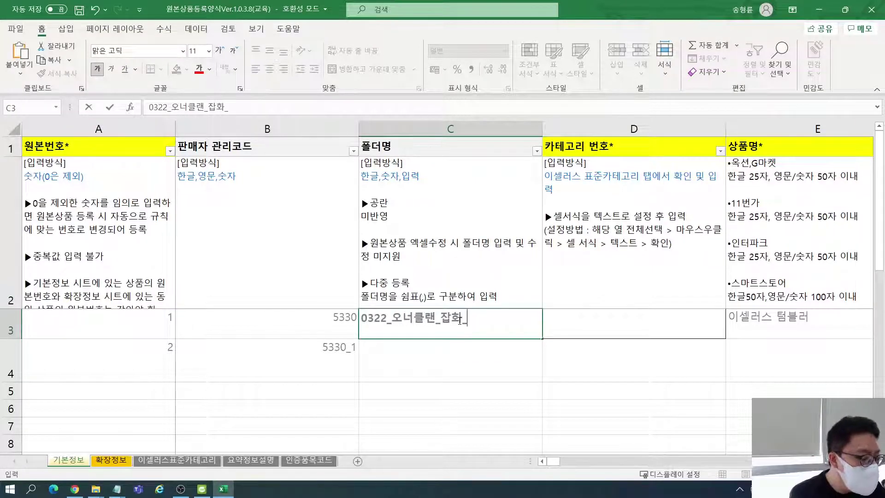
key("BackSpace")
key("BackSpace")
key("BackSpace")
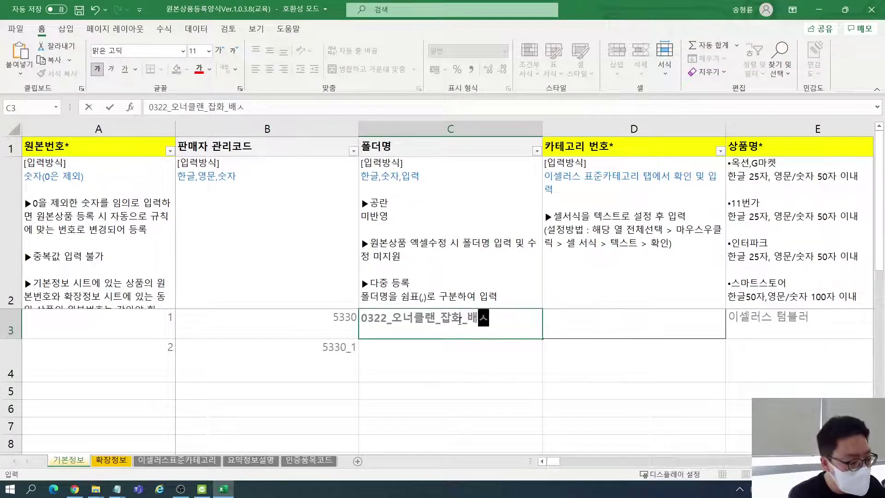
type("ㅇㅠ3000")
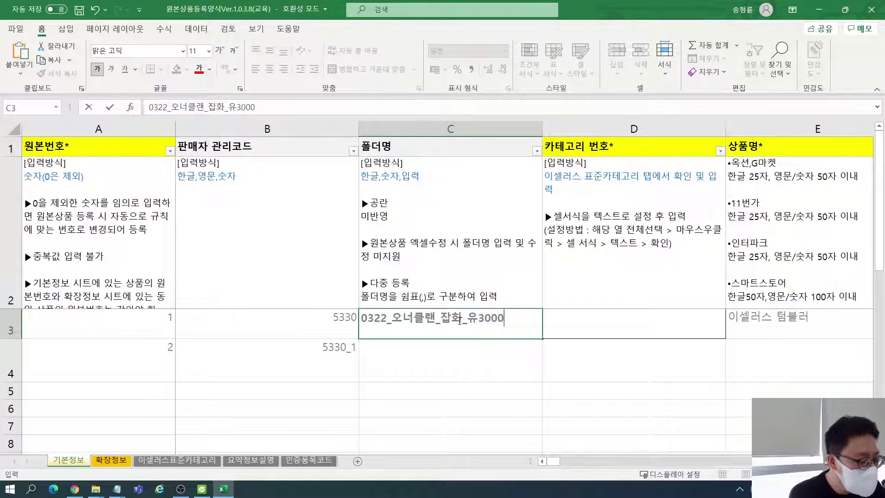
key("Return")
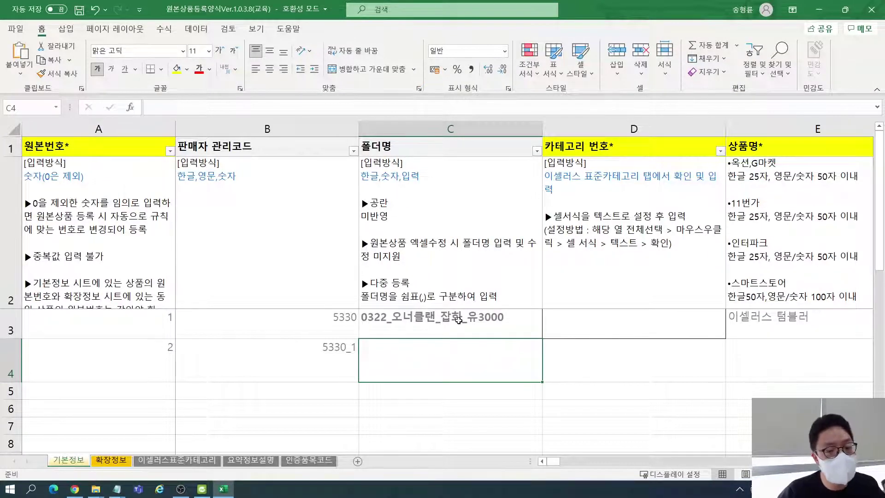
- Copy the first product's folder name to the second product in C4 and save the workbook
left_click(459, 320)
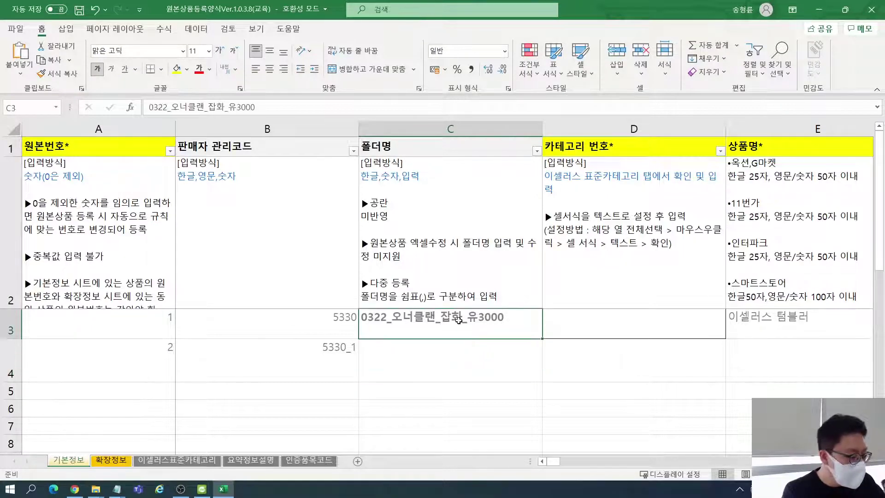
key("ctrl+c")
key("Down")
key("ctrl+v")
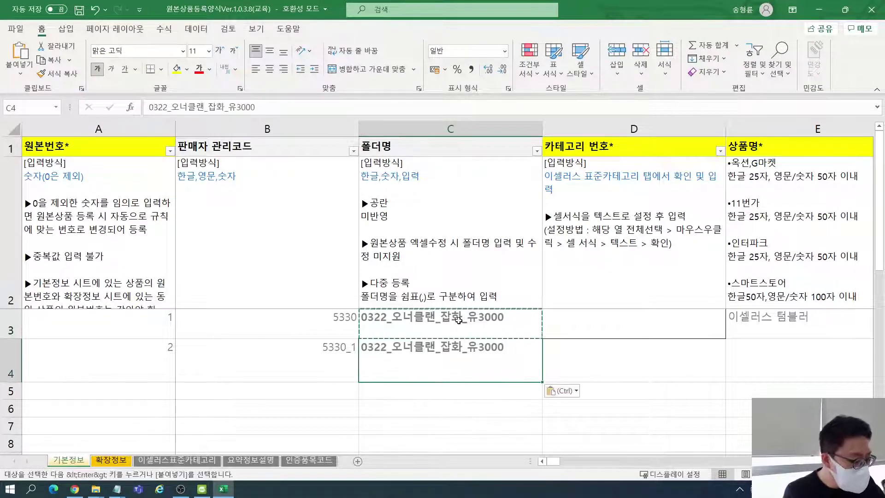
key("ctrl+s")
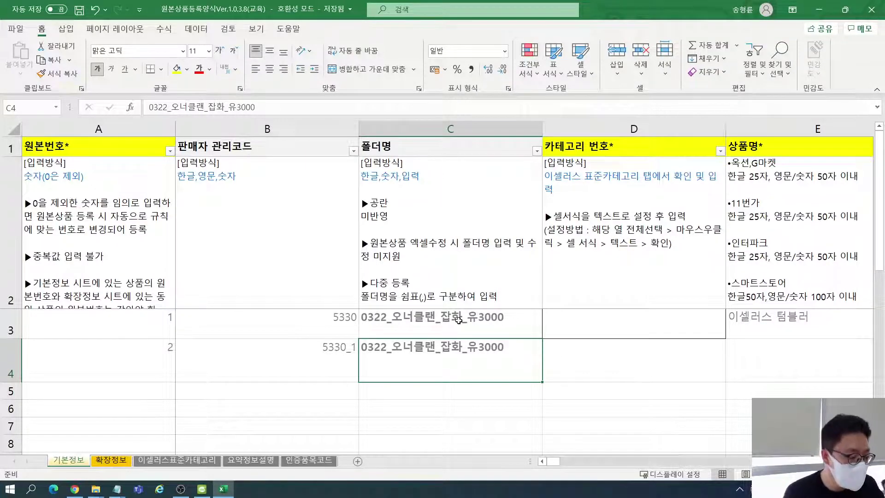
- Find 텀블러 in the 이셀러스표준카테고리 sheet and copy category number 542801000 from the 보온/보냉병 row
key("Right")
key("Up")
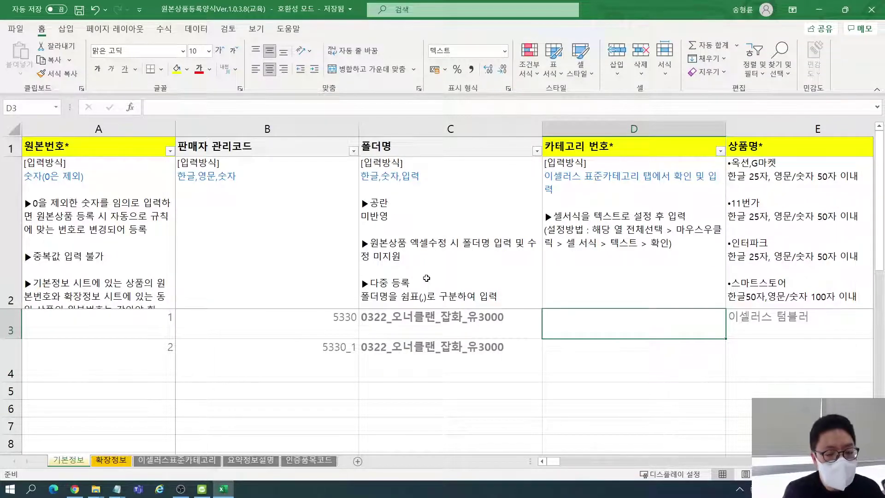
left_click(189, 461)
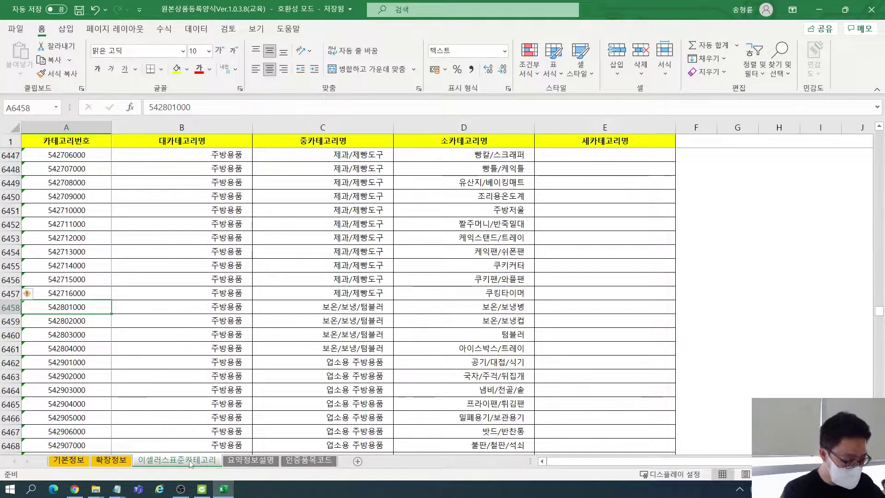
key("ctrl+f")
type("텀")
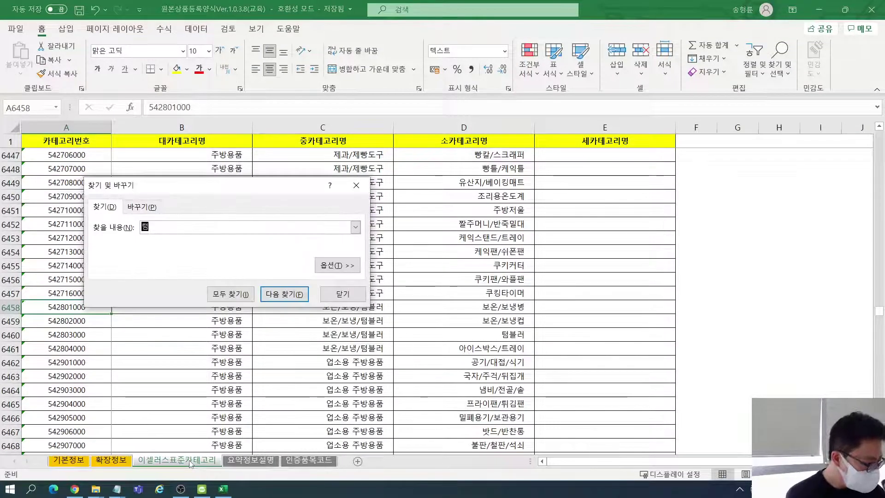
type("블ㄹㅓ")
key("Return")
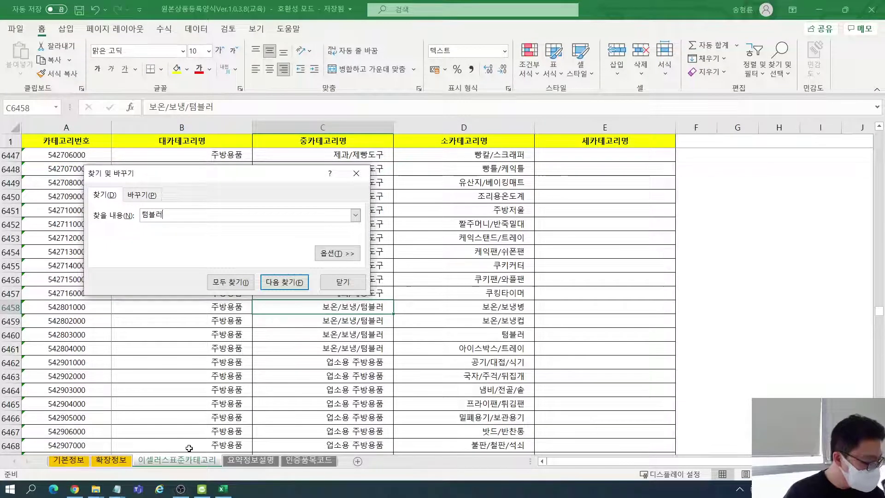
key("Escape")
left_click(96, 310)
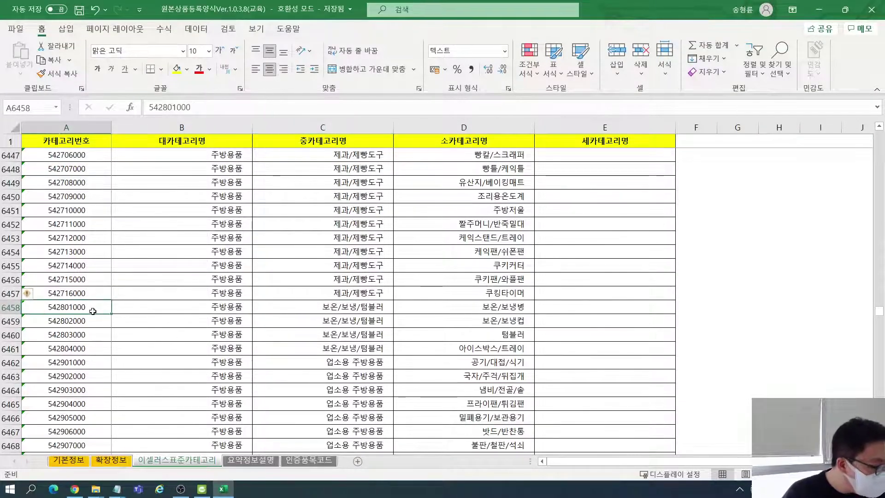
key("ctrl+c")
- Paste category number 542801000 into D3 and D4 of the 기본정보 sheet for both products
left_click(68, 460)
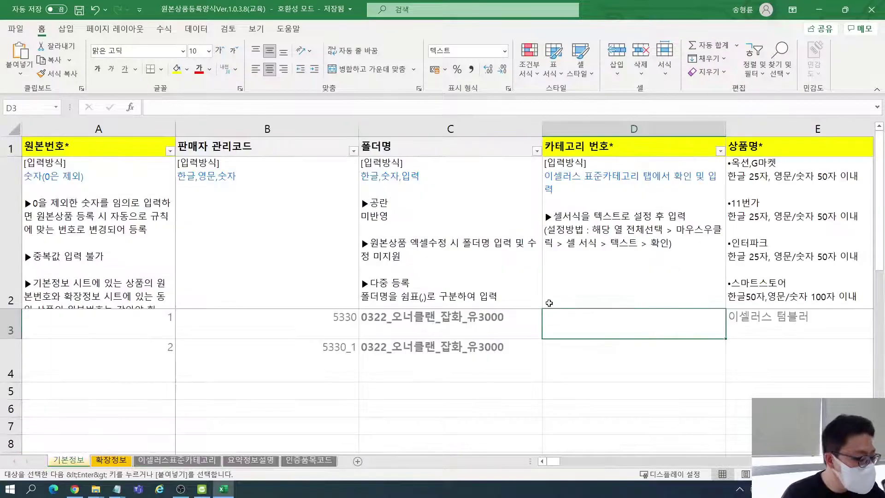
key("ctrl+v")
left_click(599, 357)
key("ctrl+v")
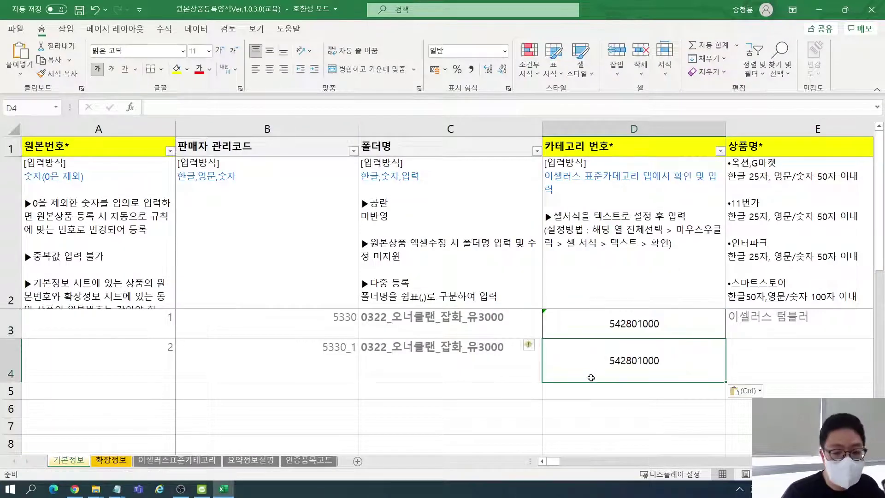
- Review the 상품명 cells of both products and the input guidance above them
key("Right")
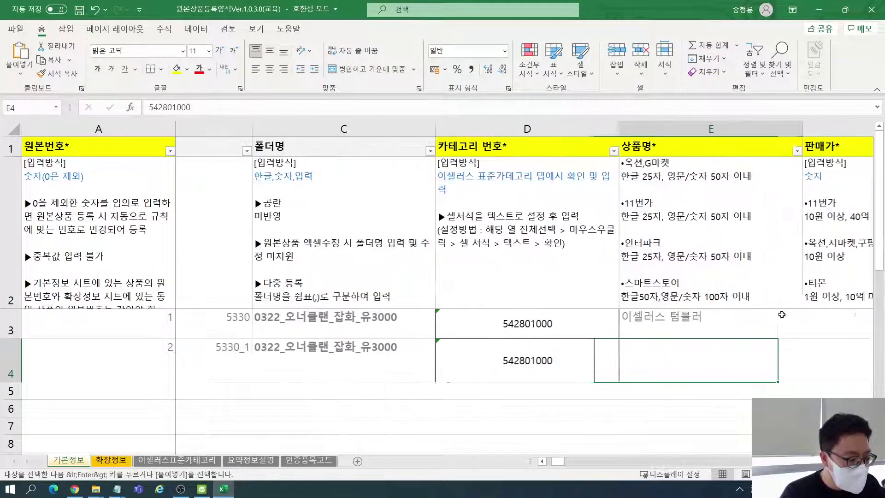
left_click(649, 324)
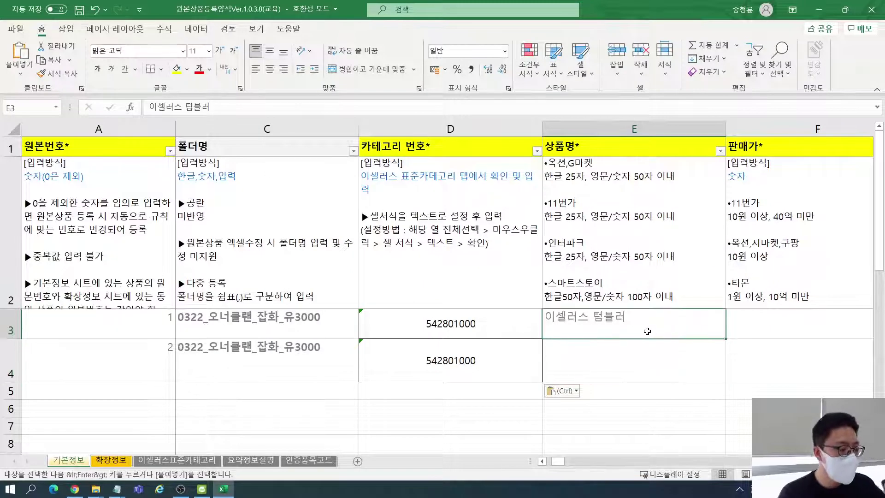
left_click(648, 344)
left_click(634, 320)
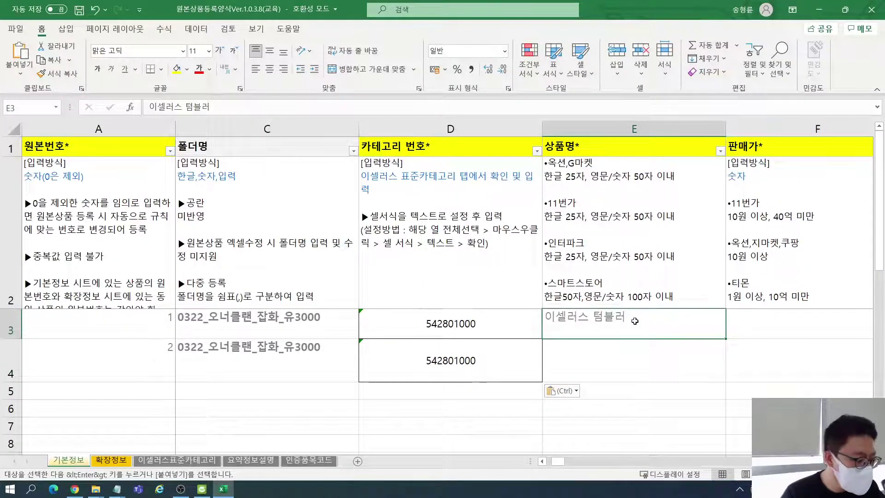
left_click(617, 274)
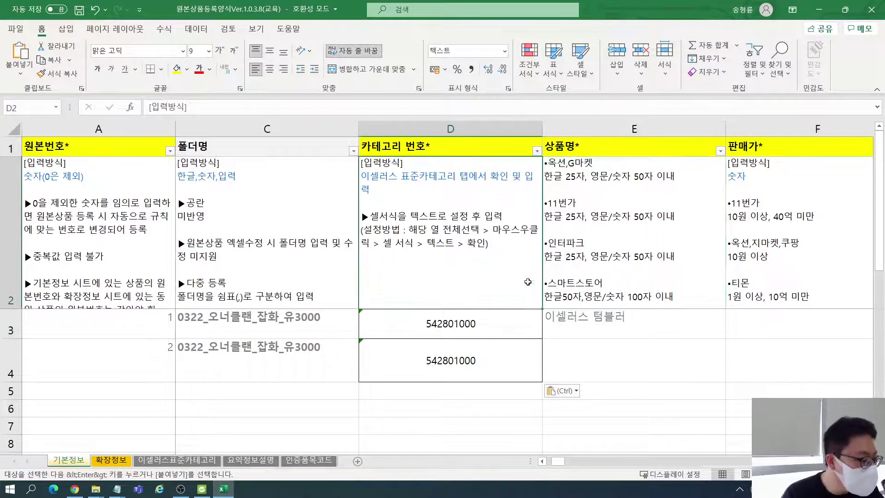
- Read the marketplace-specific product name length limits in the 상품명 input guidance in E2
left_click(516, 279)
left_click(590, 277)
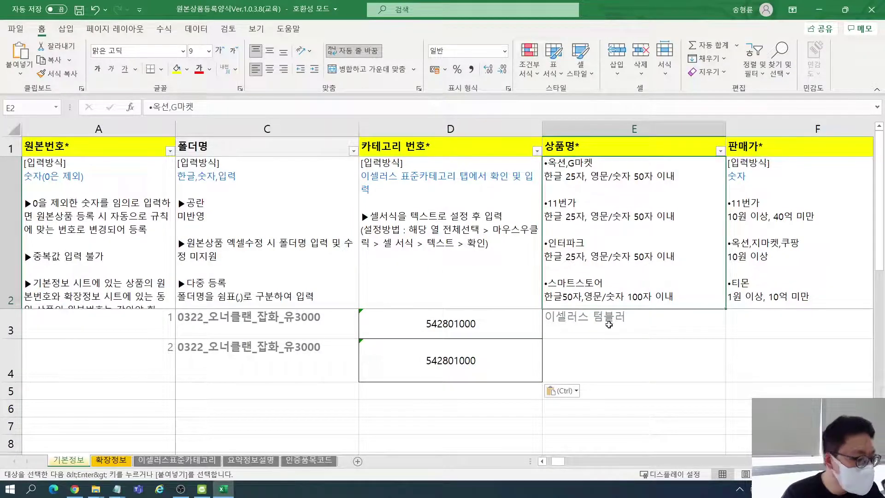
double_click(598, 252)
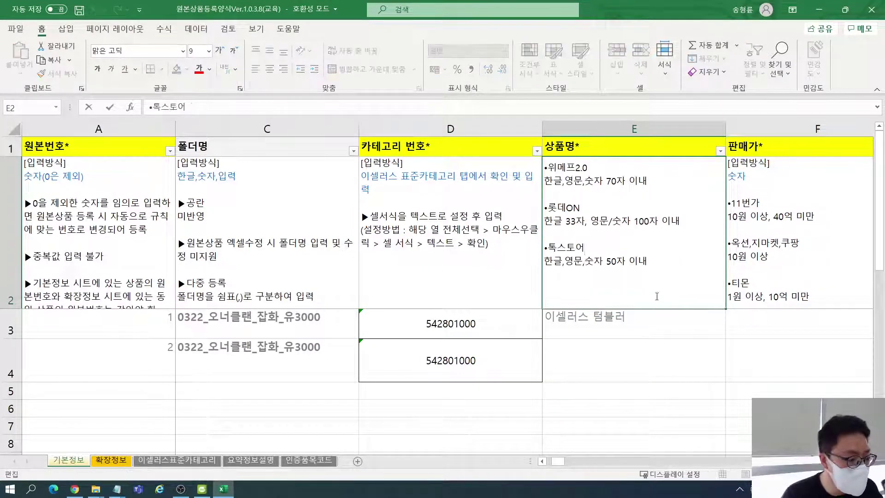
left_click(664, 275)
key("Up")
key("Up")
key("Up")
key("Up")
key("Up")
key("Up")
key("Up")
key("Up")
key("Up")
key("Up")
key("Up")
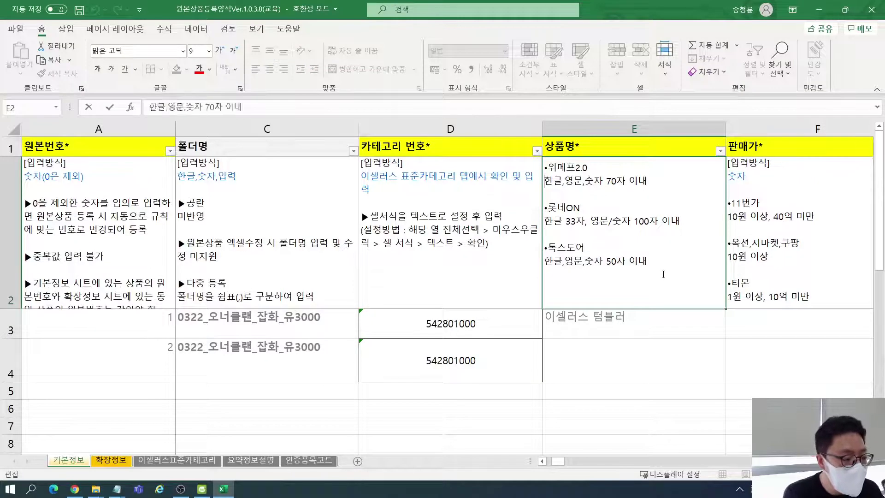
key("Up")
key("Up")
key("Up")
key("Up")
key("Up")
key("Up")
key("Up")
key("Up")
key("Up")
key("Up")
key("Up")
key("Up")
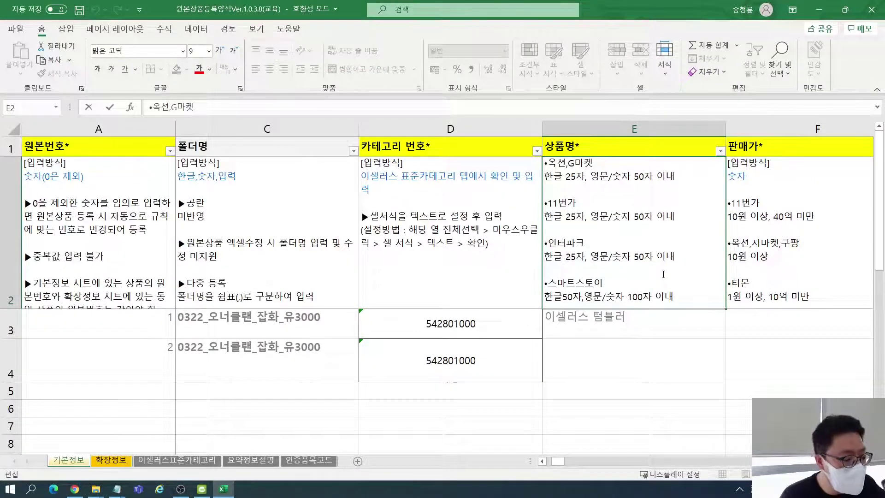
left_click(676, 332)
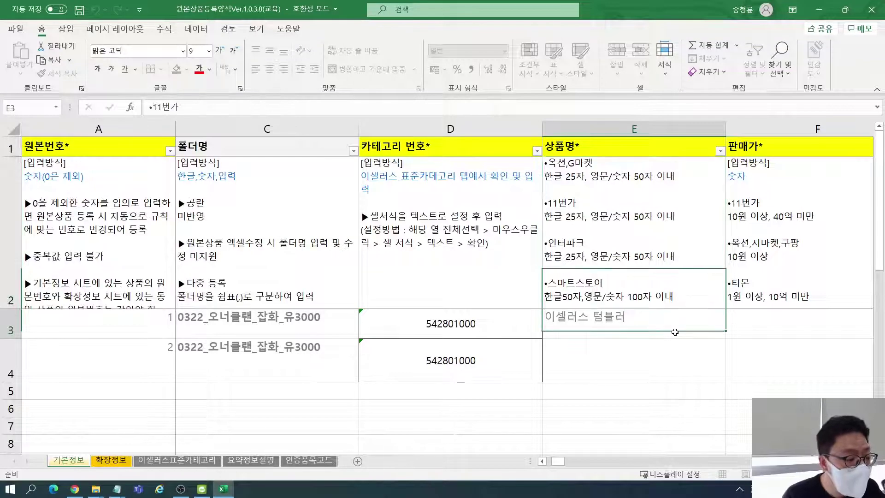
- Enter 튼튼한 텀블러 as the second product's 상품명 in E4
left_click(660, 364)
type("이셀러스")
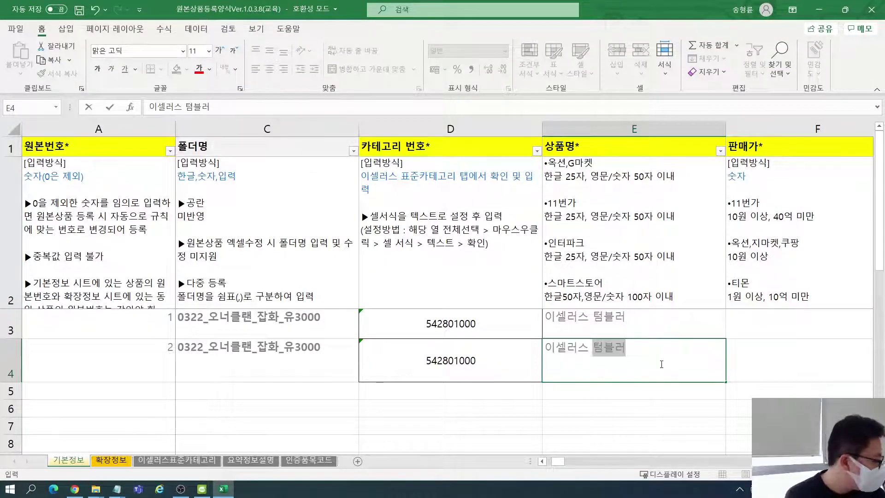
key("Delete")
key("BackSpace")
key("BackSpace")
key("BackSpace")
key("BackSpace")
key("BackSpace")
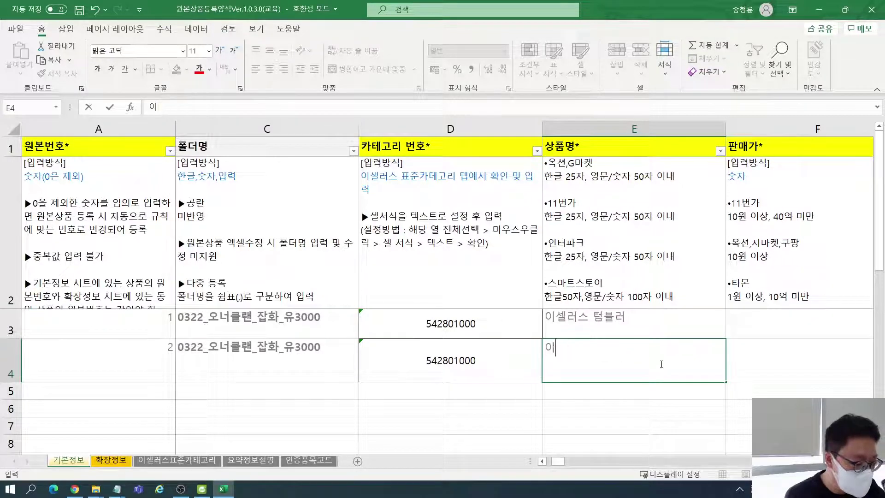
type("튼튼")
type("한 텀블러")
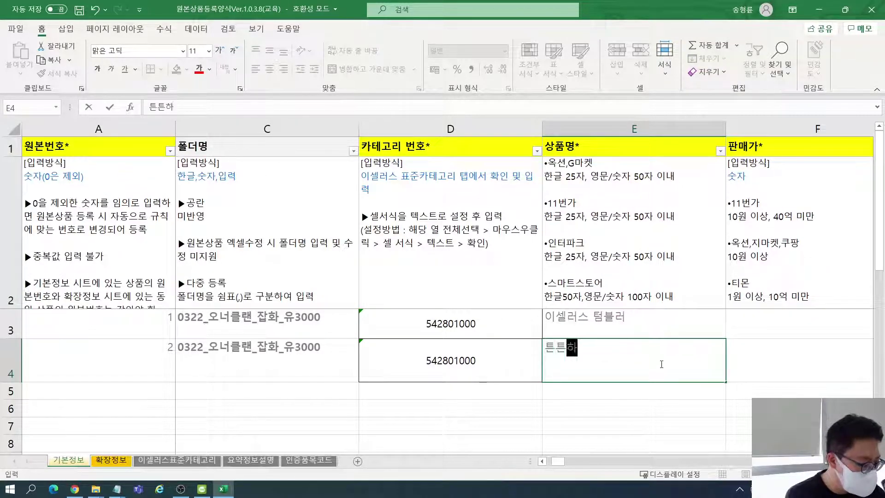
key("Return")
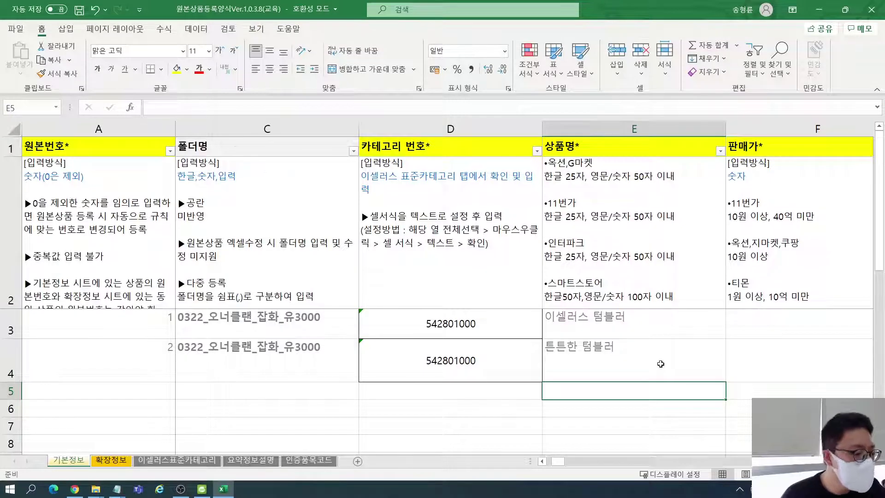
- Set the 판매가 of both products to 100000 in F3 and F4
key("Right")
key("Right")
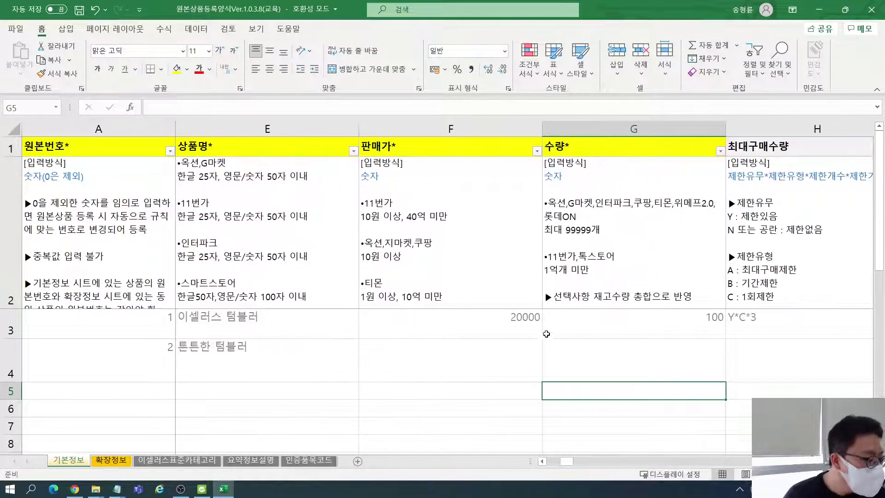
left_click(455, 332)
type("100000")
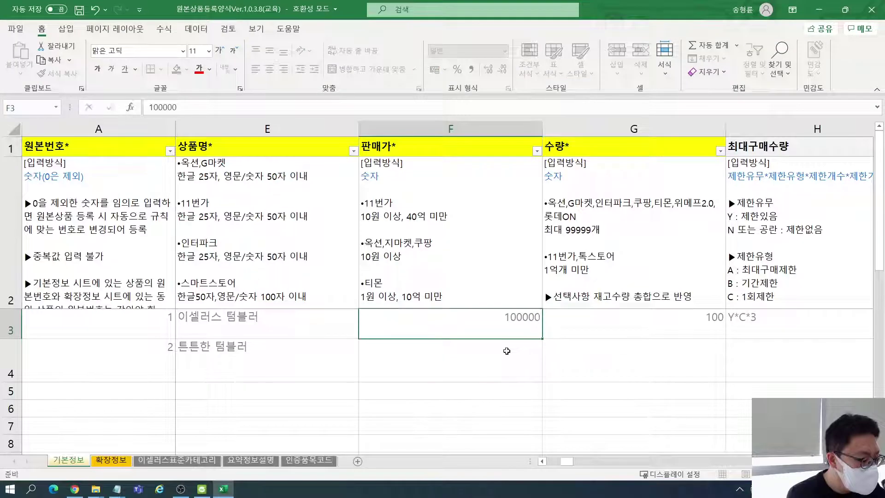
key("Return")
type("100000")
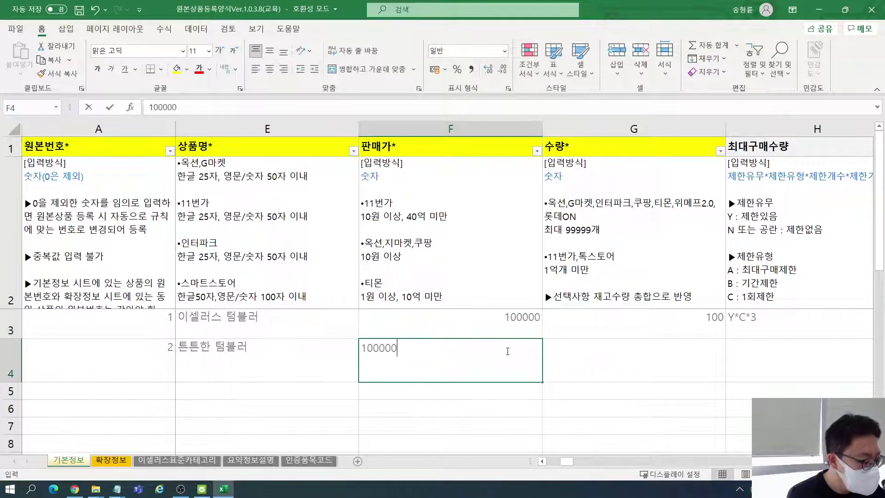
key("Return")
- Set the 수량 of both products to 999 in G3 and G4
key("Up")
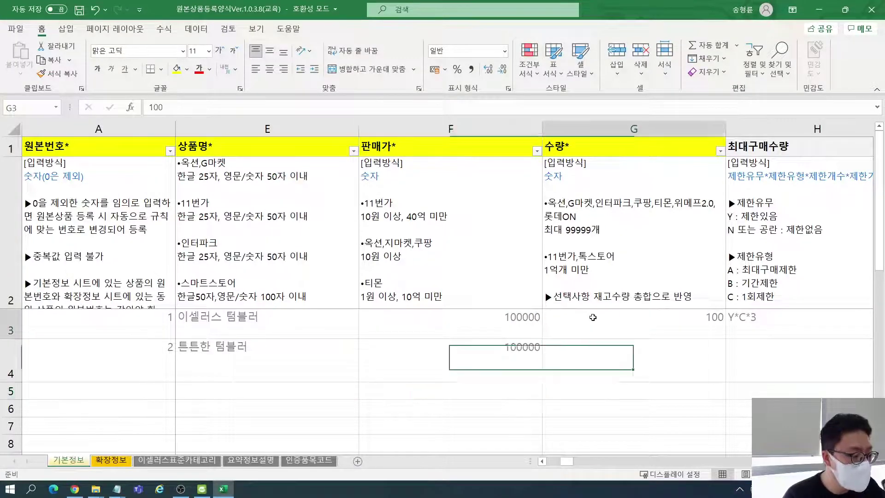
key("Up")
key("Right")
key("Right")
left_click(512, 324)
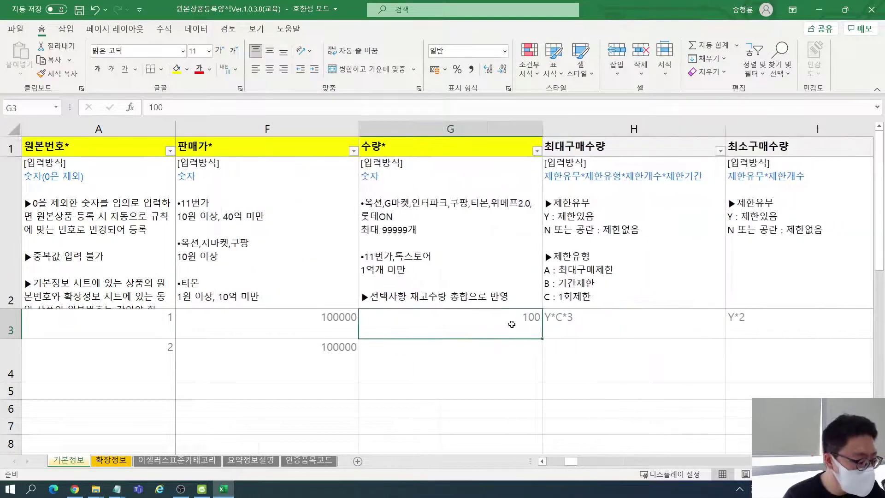
type("999")
key("Return")
type("999")
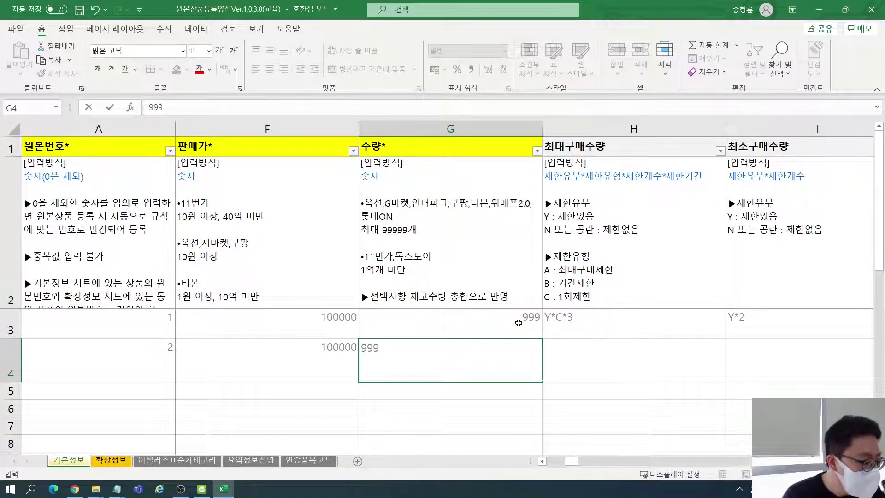
left_click(584, 320)
- Review the 수량 entries, the 최대구매수량 input guidance with its examples, and the first product's 최대구매수량 and 최소구매수량 cells
left_click(486, 153)
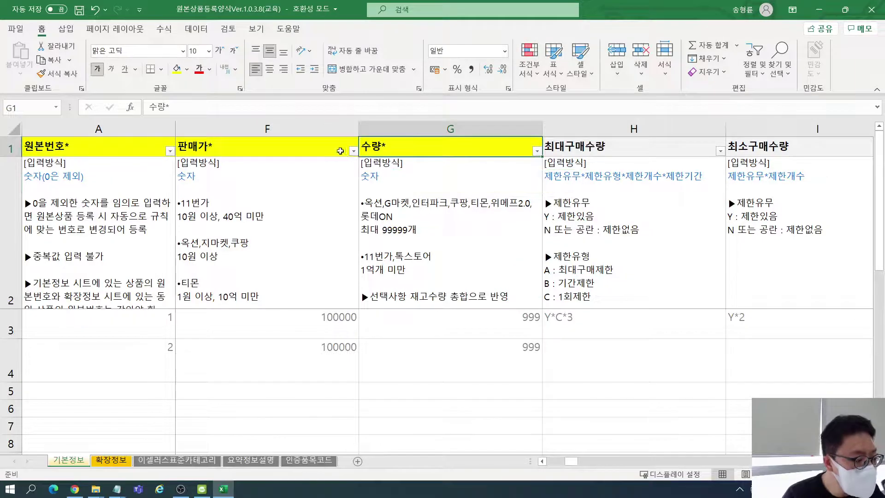
left_click(486, 318)
left_click(513, 348)
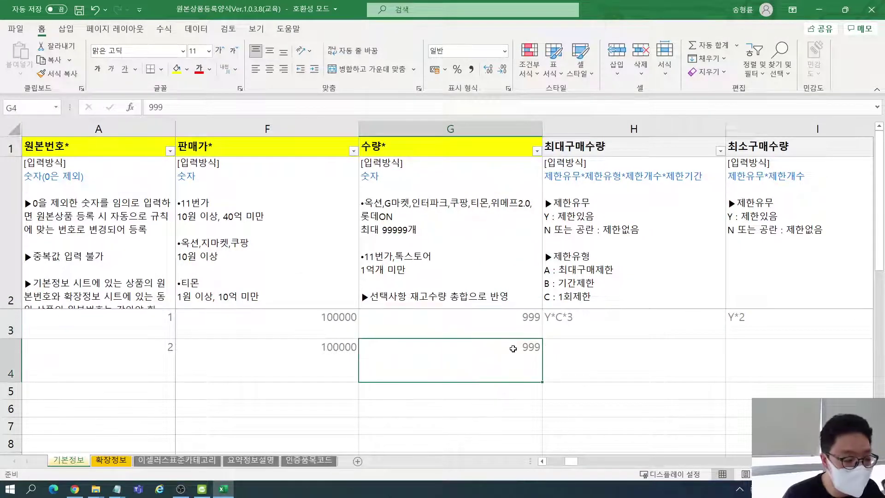
left_click(514, 334)
left_click(585, 323)
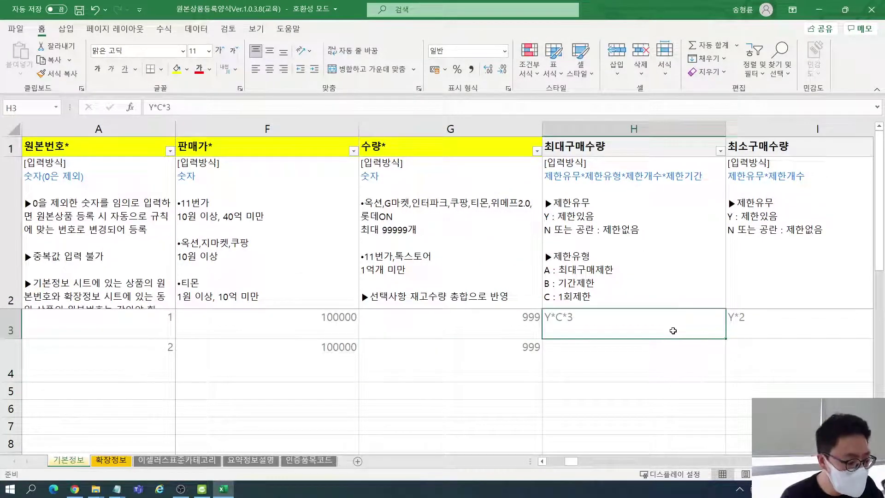
scroll(622, 329, "right", 1)
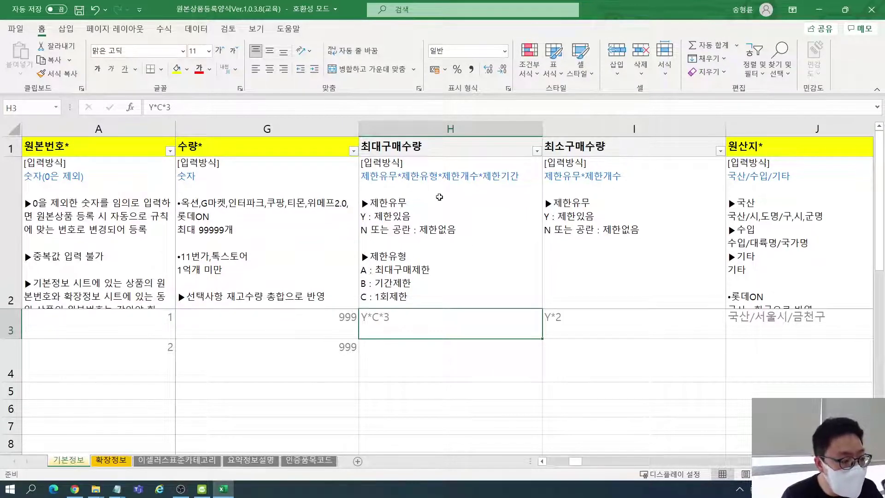
double_click(405, 285)
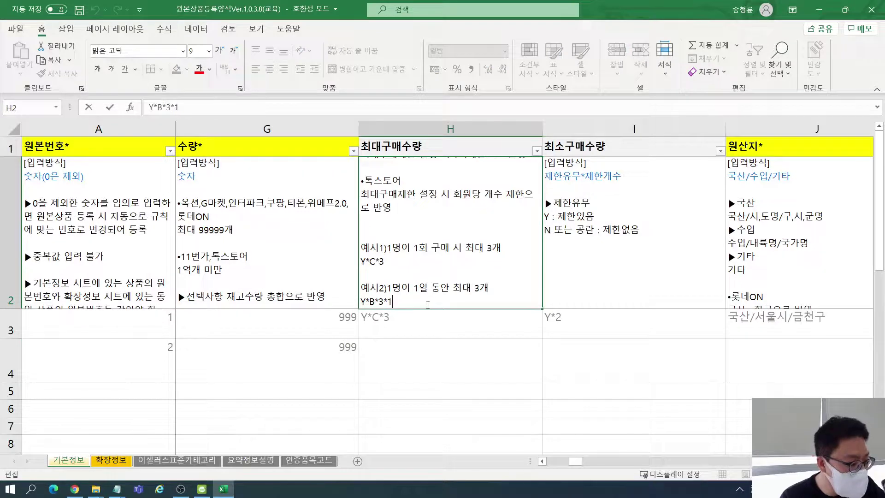
key("Up")
key("Up")
key("Up")
key("Up")
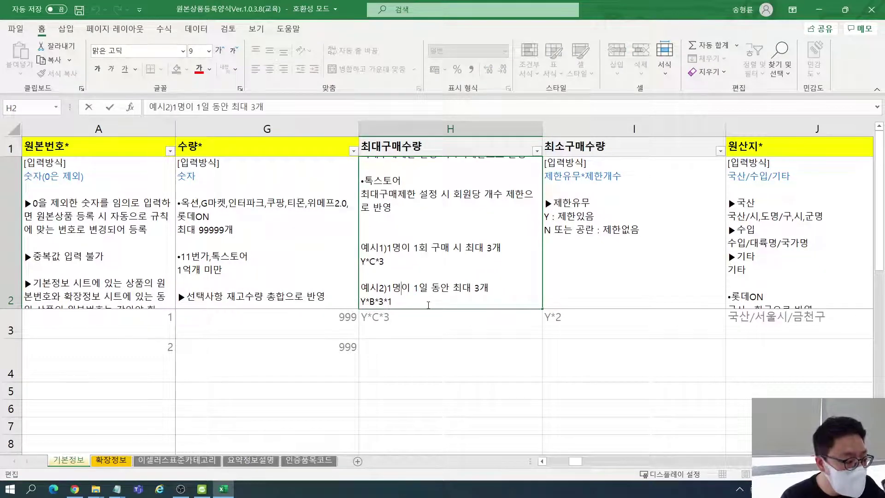
left_click(448, 321)
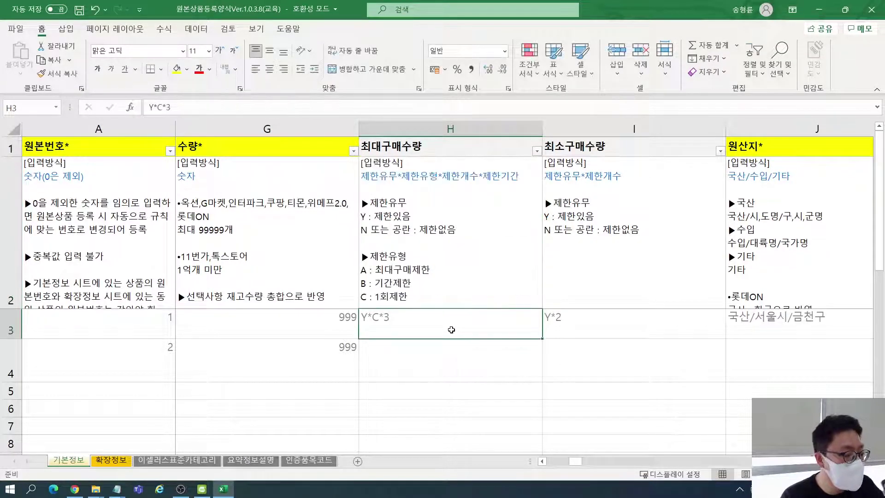
left_click(578, 318)
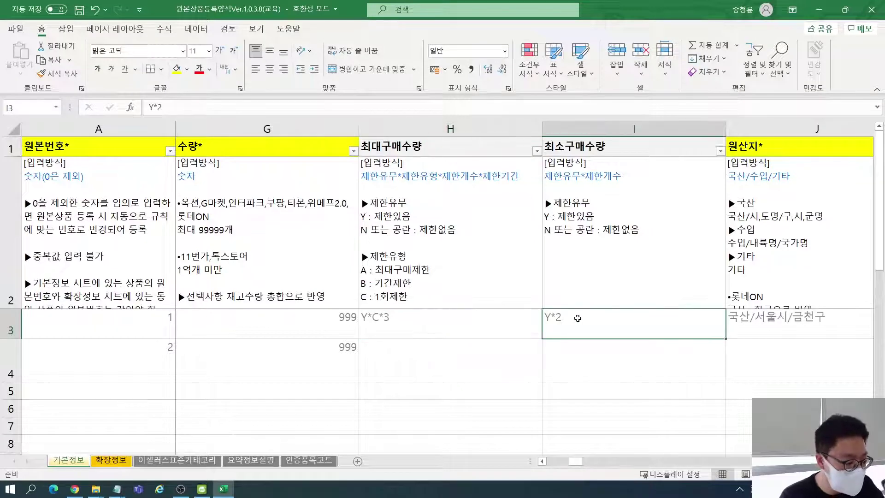
- Change the first product's 원산지 in J3 to 국산/서울/금천구
key("Right")
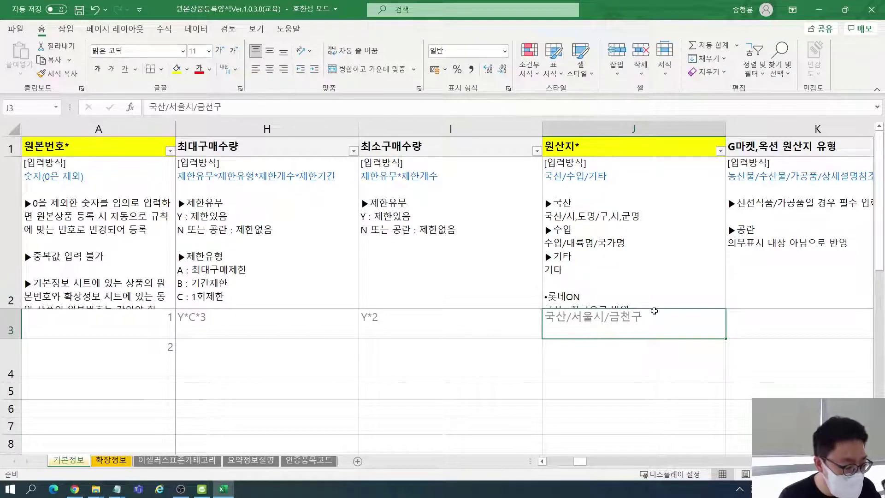
double_click(655, 312)
key("BackSpace")
key("BackSpace")
key("BackSpace")
key("BackSpace")
key("BackSpace")
key("BackSpace")
key("BackSpace")
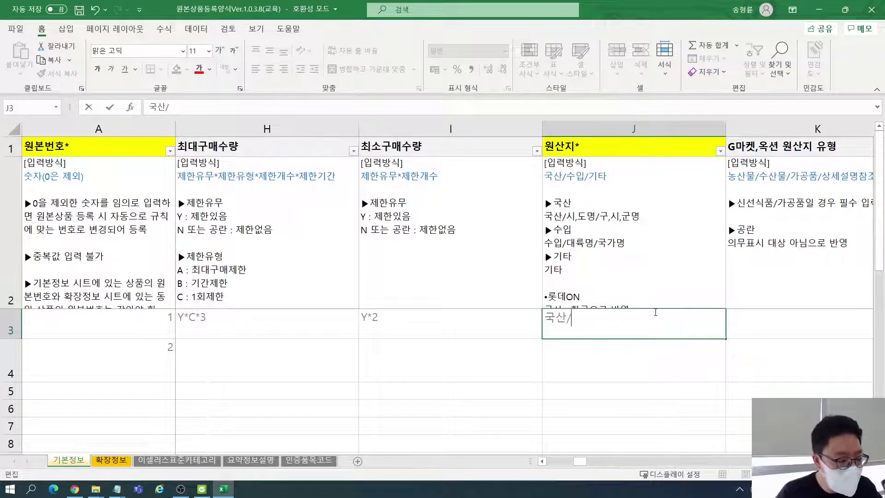
type("서울")
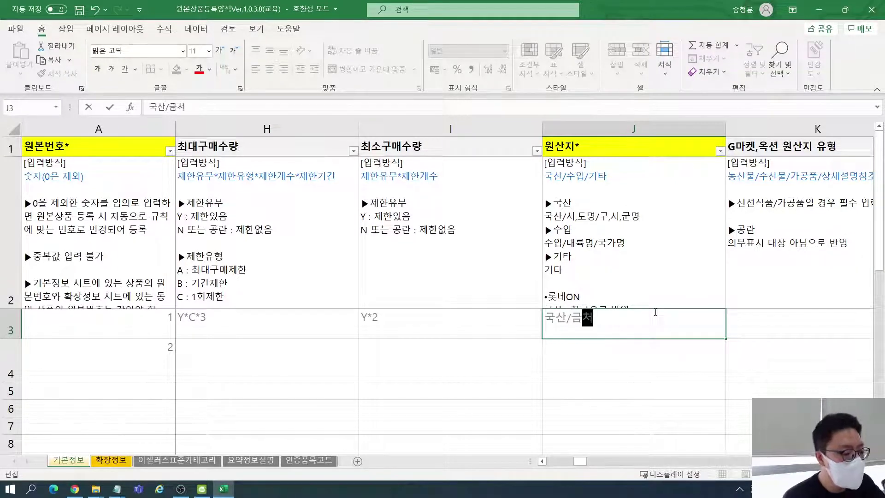
type("/금천구")
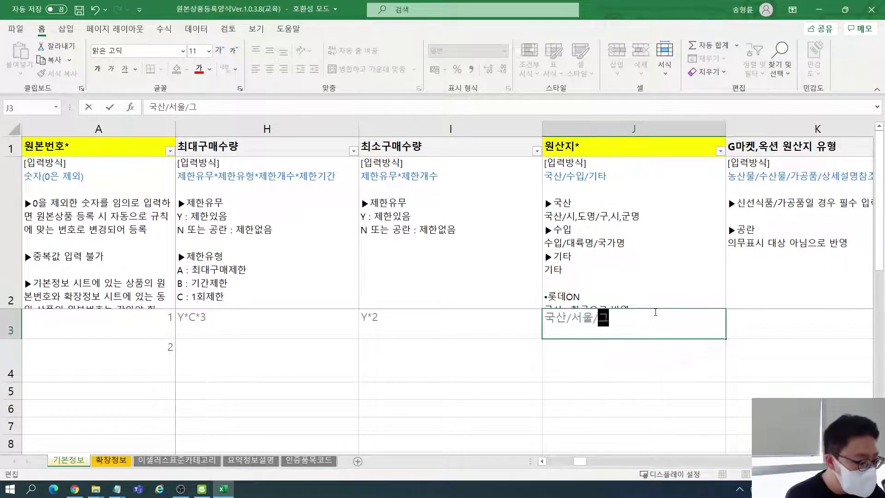
key("Return")
- Enter 수입/아시아/중국 as the second product's 원산지 in J4
type("ㅅ수입/")
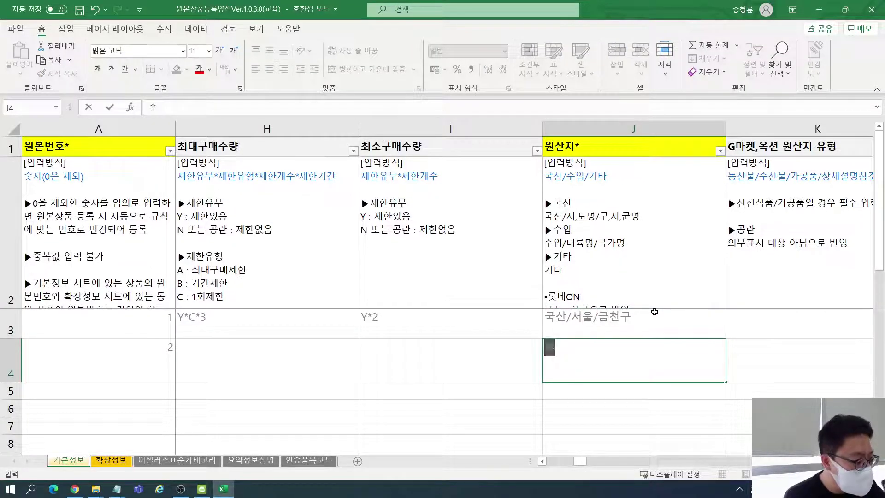
type("아")
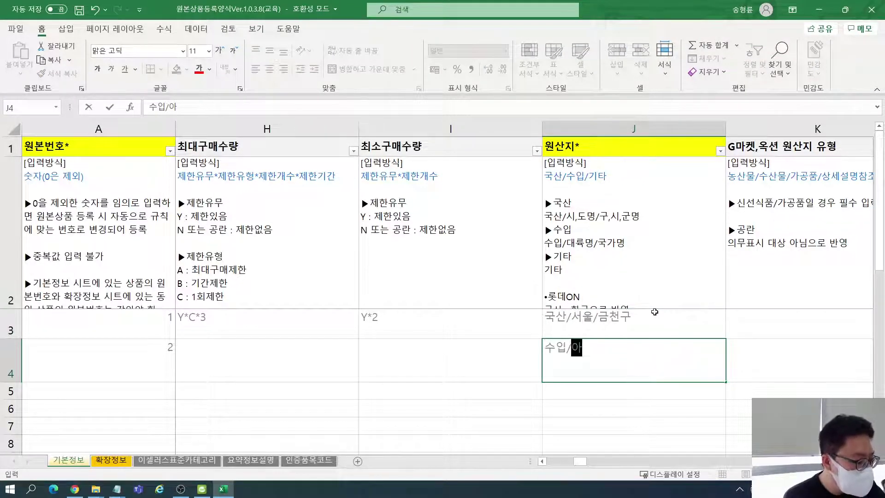
type("시아/주ㅇ국")
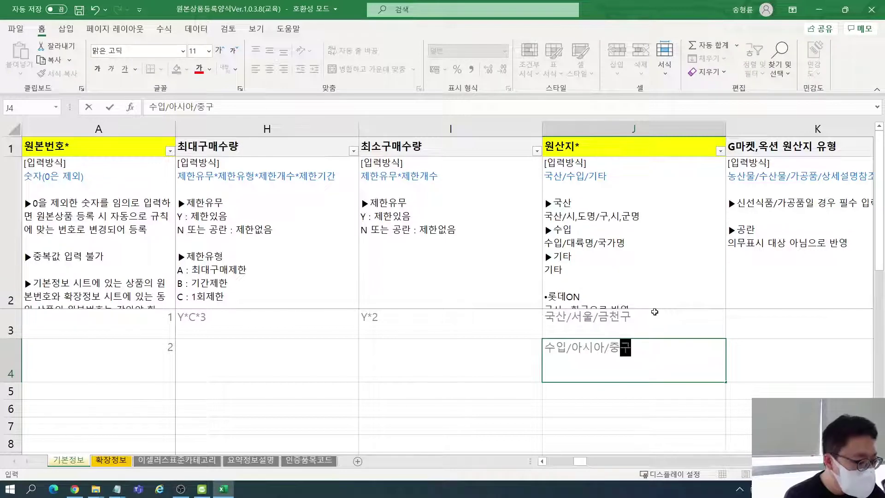
key("Return")
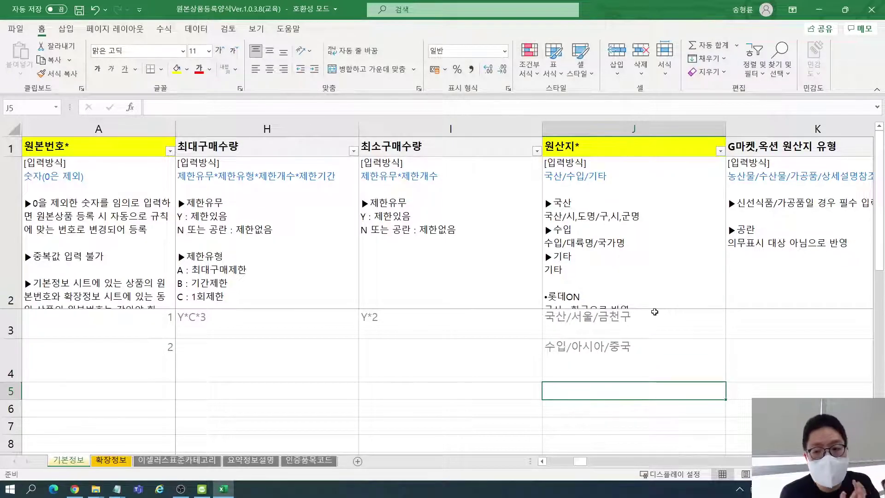
- Check the first product's G마켓,옥션 원산지 유형, 제조사 and 수입사 cells in row 3 against the input guidance
key("Right")
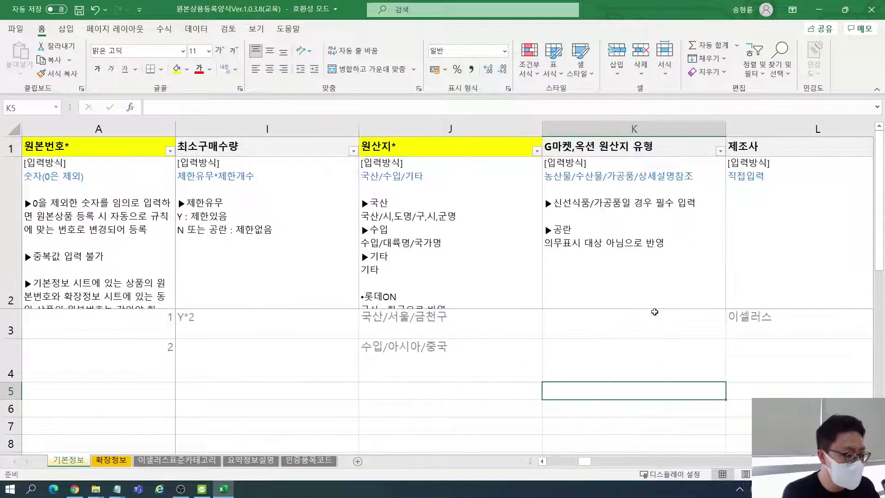
key("Up")
key("Up")
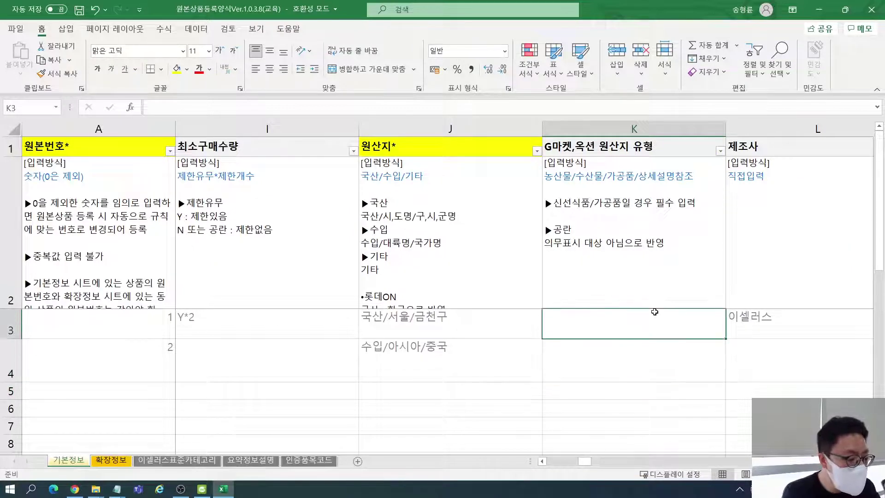
key("Right")
key("Left")
key("Right")
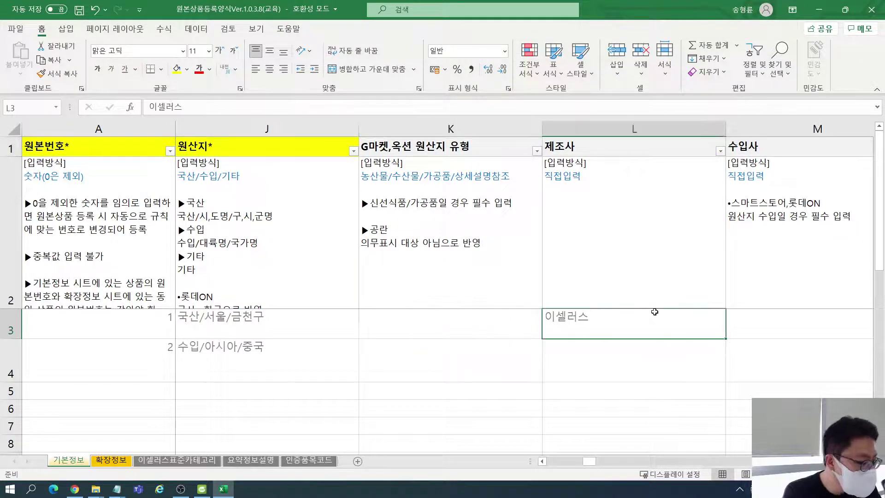
key("Right")
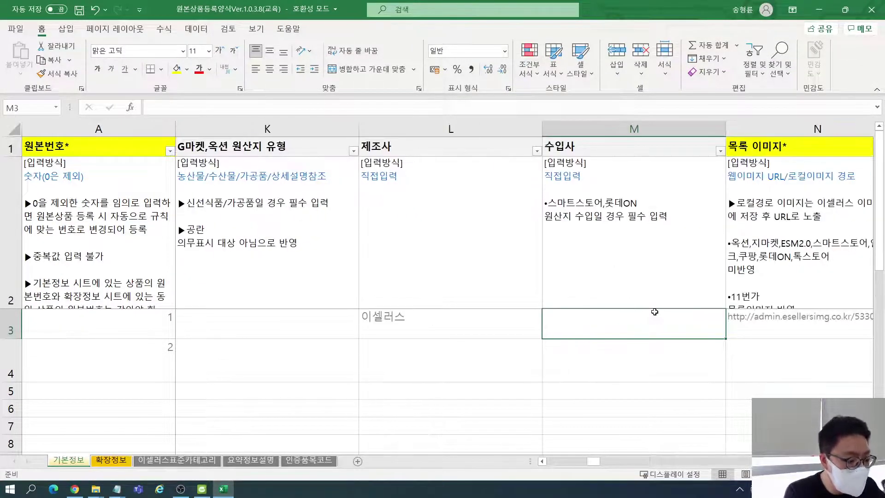
- Enter 이셀러스 as the second product's 수입사 in M4
scroll(654, 311, "right", 1)
key("Down")
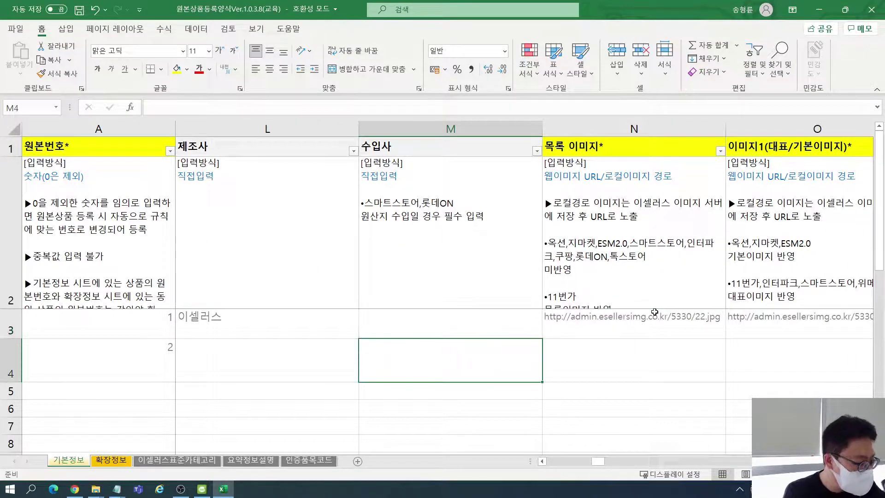
key("Left")
key("Left")
key("Left")
key("Right")
key("Right")
key("Right")
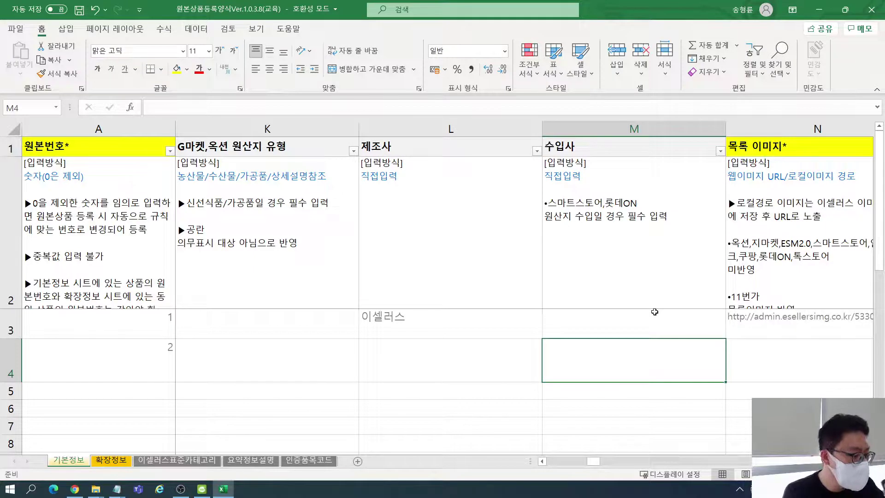
type("이셀러스")
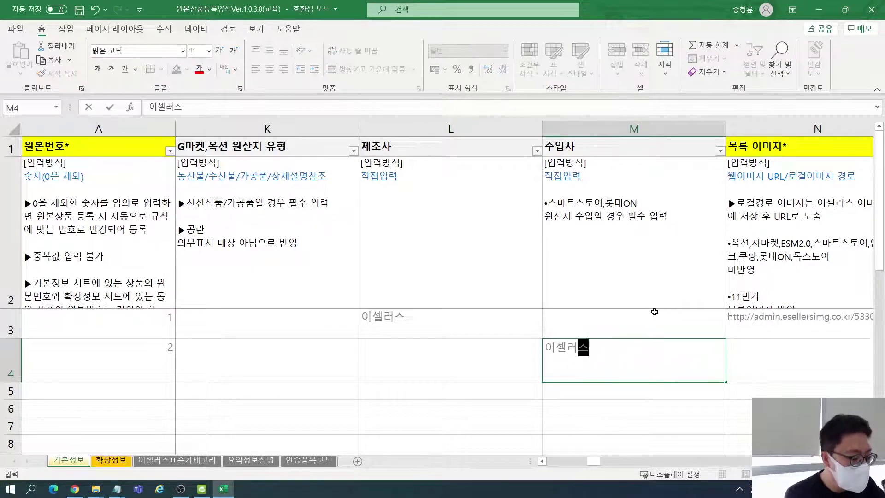
key("Return")
- Check the first product's 목록 이미지 URL in N3 by opening the cell's content
key("Up")
key("Right")
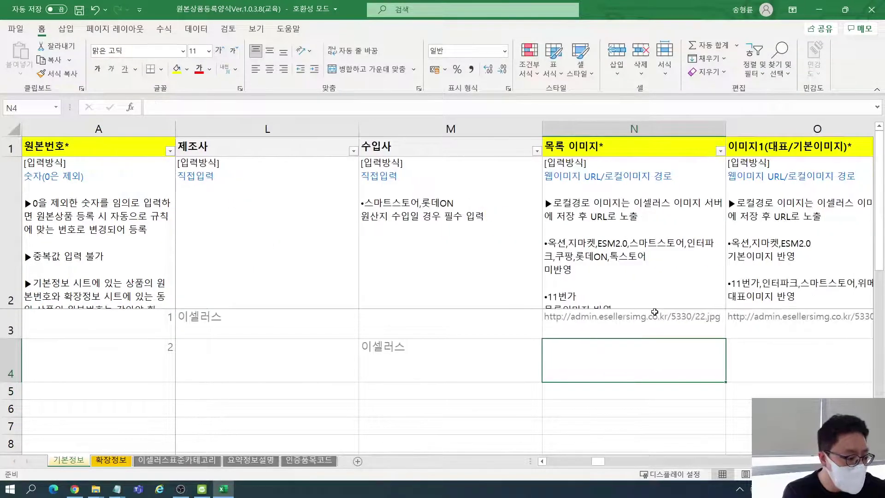
key("Right")
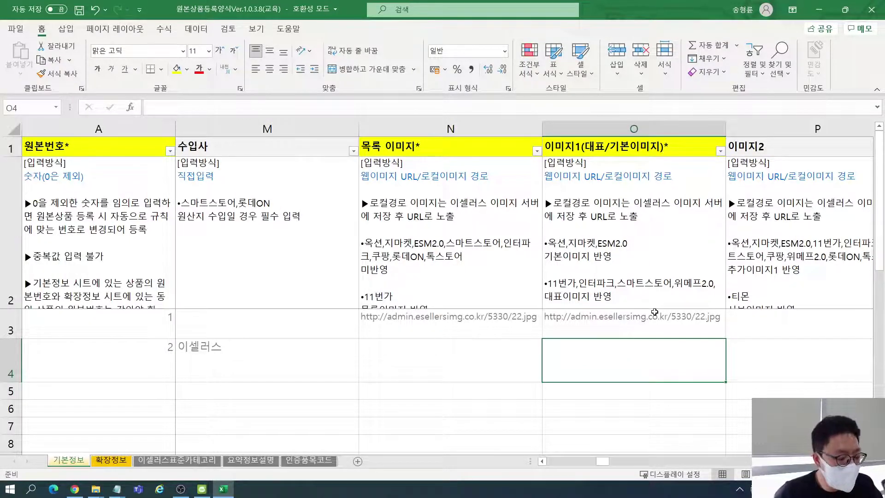
key("Up")
key("Left")
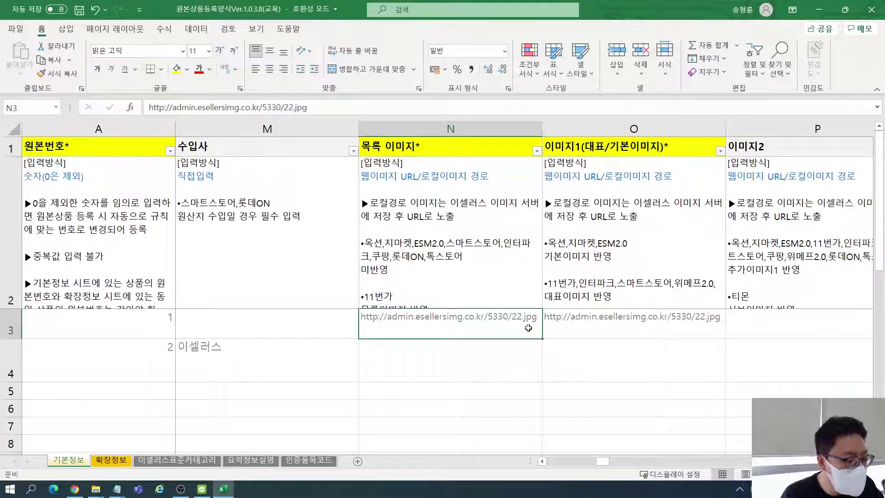
double_click(529, 327)
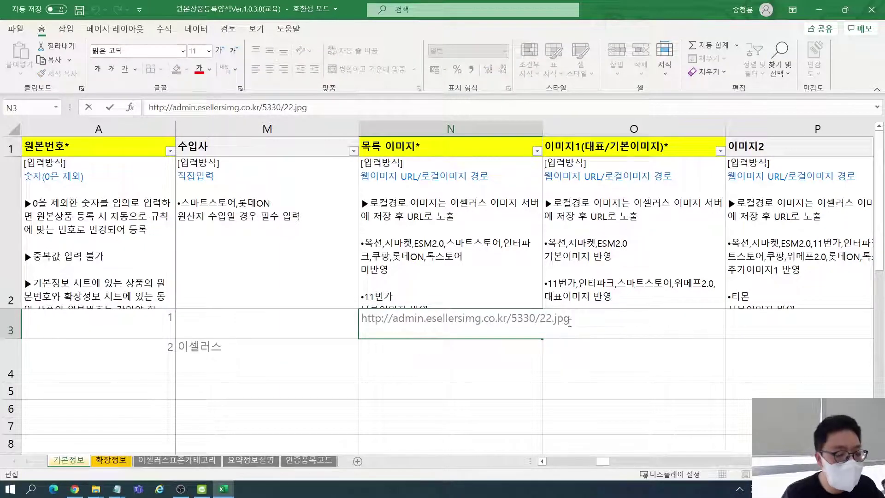
left_click(524, 348)
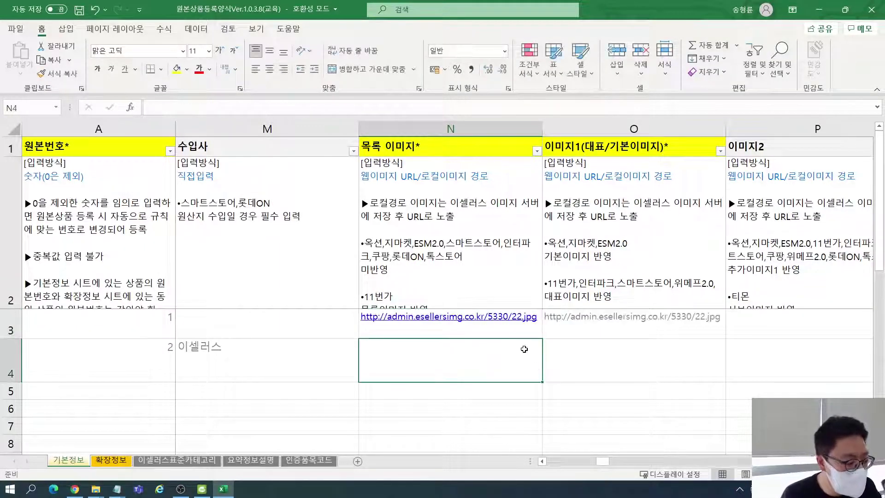
- Copy the example local path C:\Users\이셀러스\상품이미지\이미지1.jpg from the 목록 이미지 guidance in N2 into N4
left_click(484, 284)
double_click(485, 285)
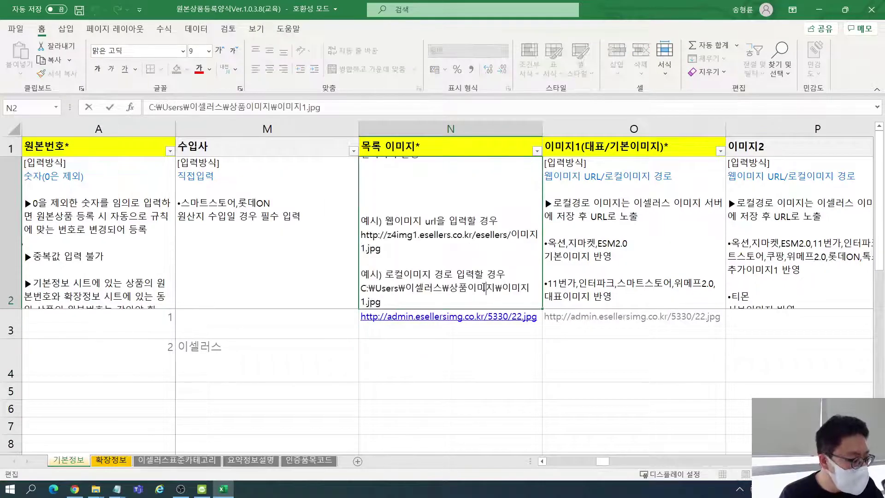
triple_click(378, 297)
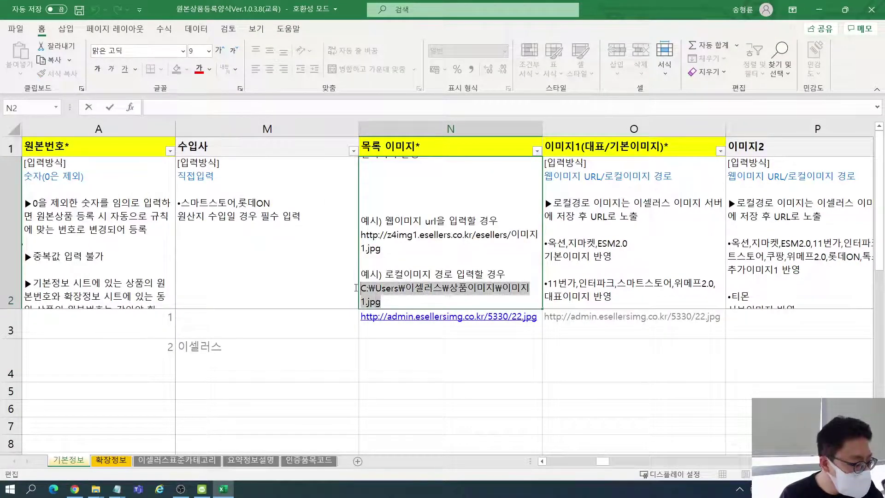
key("ctrl+c")
left_click(411, 360)
double_click(436, 365)
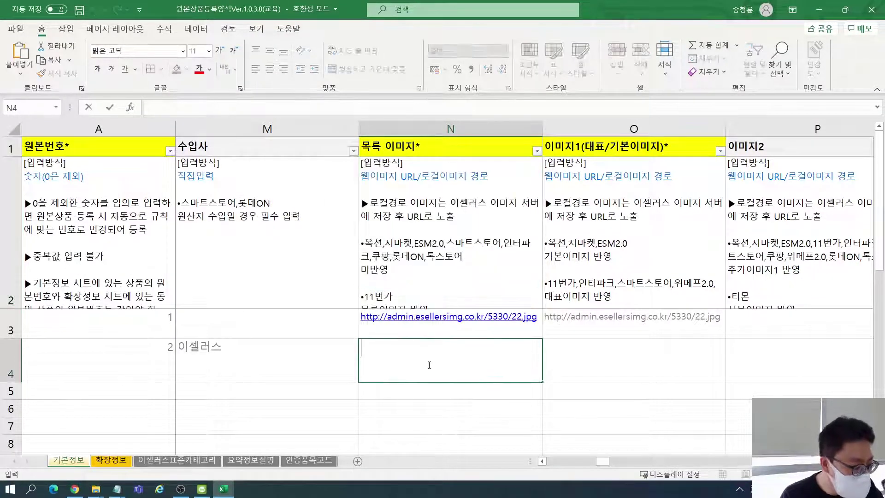
key("ctrl+v")
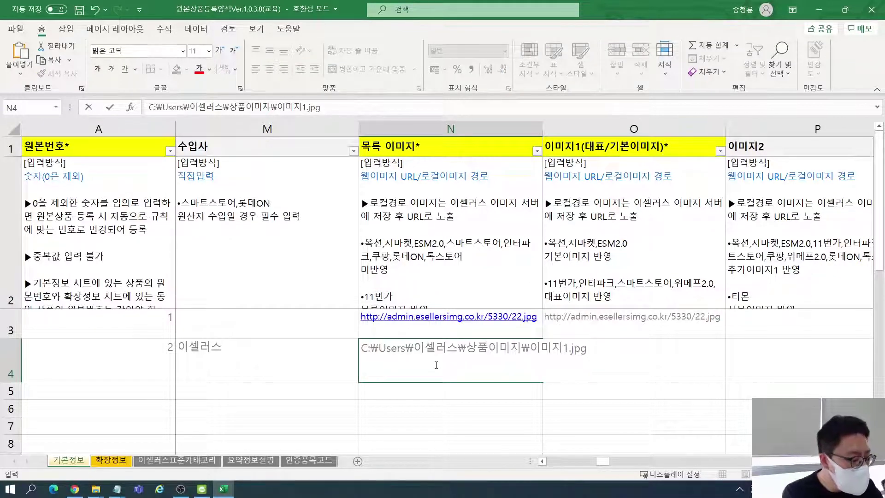
key("Left")
key("Right")
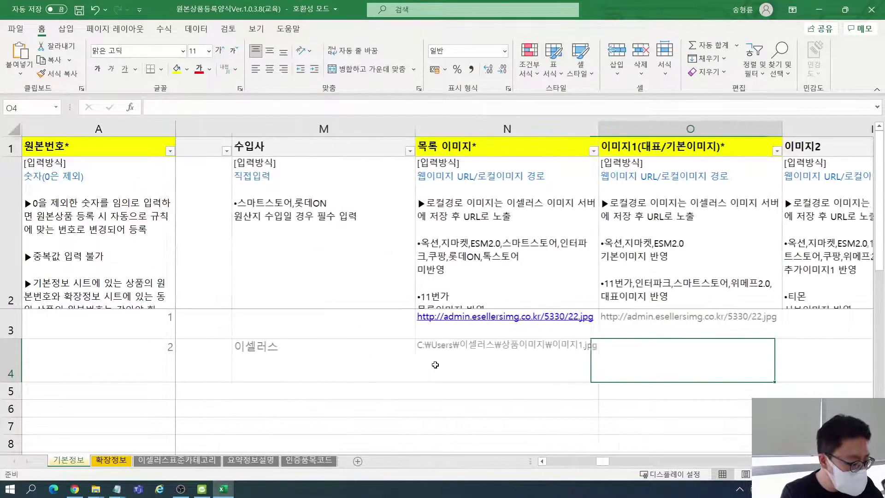
- Examine the folder and file name parts of the local path in N4, then clear the cell
double_click(418, 356)
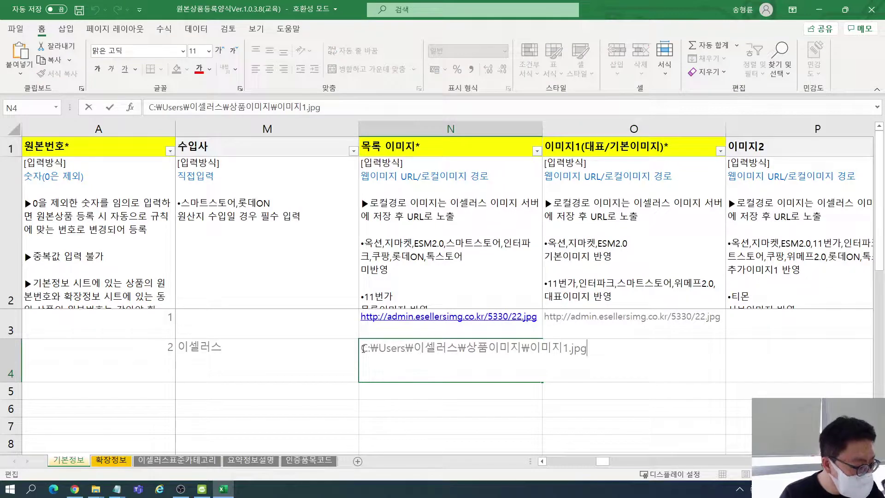
left_click_drag(362, 349, 519, 345)
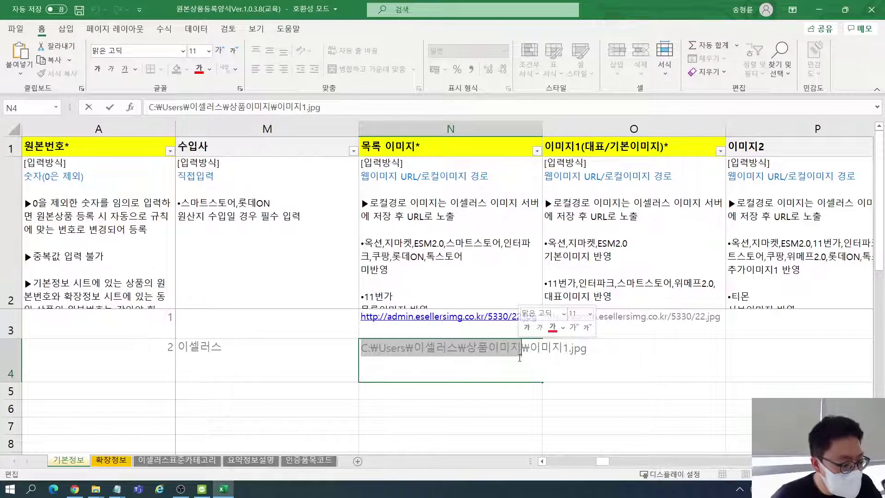
key("Right")
key("Right")
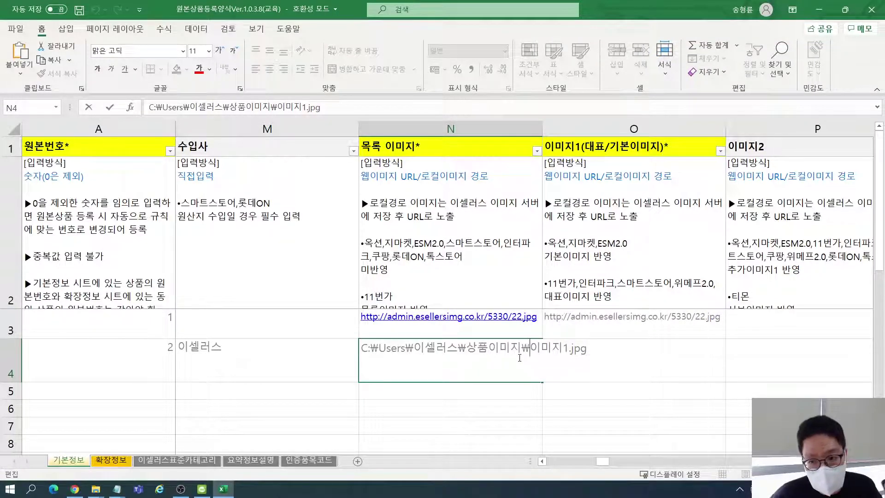
key("Escape")
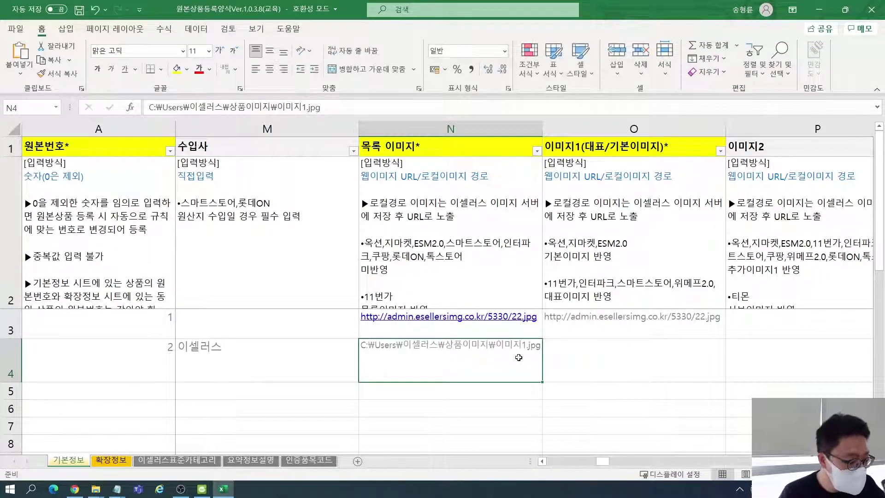
key("Delete")
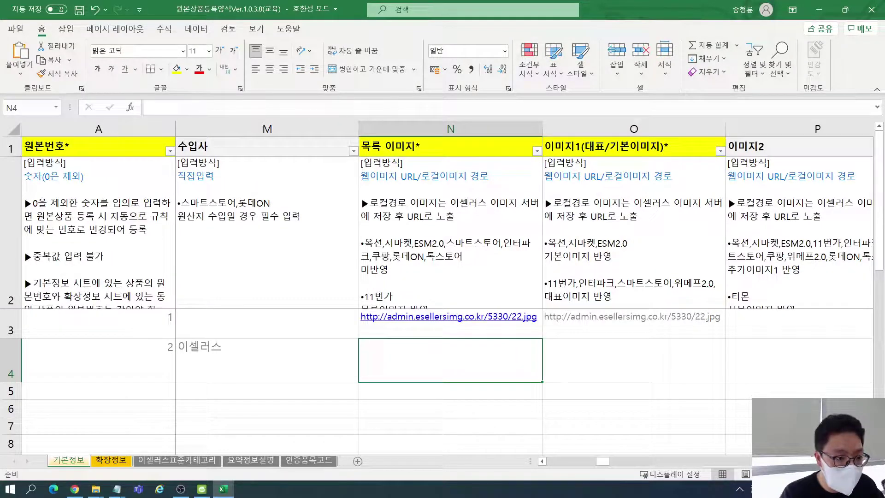
key("alt+Tab")
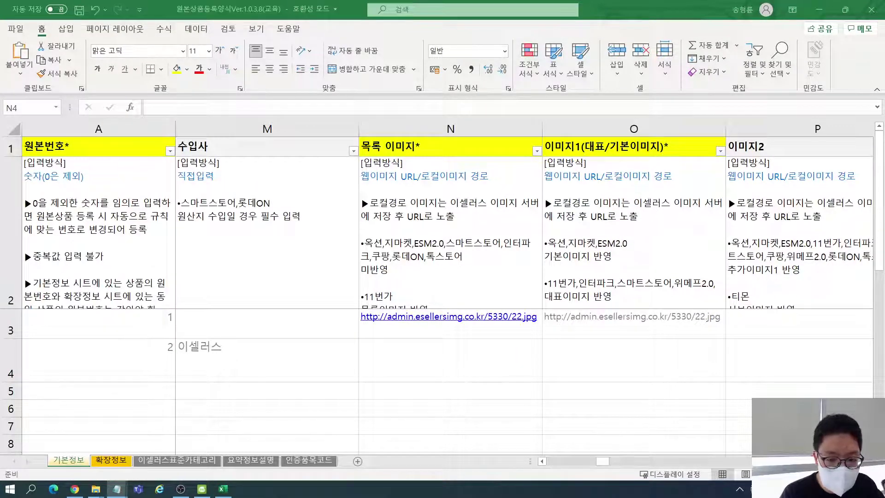
key("alt+Tab")
key("ctrl+v")
key("Right")
key("ctrl+v")
left_click(799, 324)
- Read the 목록 이미지 guidance in N2 on how 11번가, 위메프2.0 and 티몬 apply the list image
left_click(474, 220)
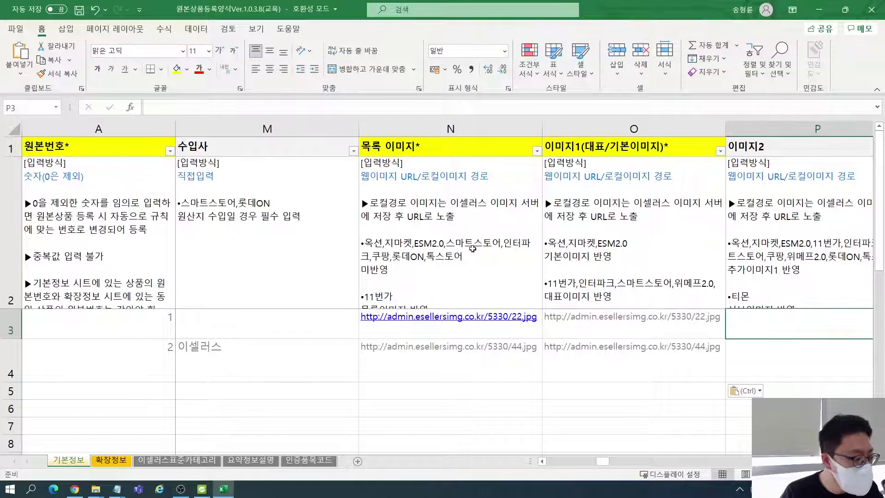
double_click(473, 248)
key("Up")
key("Up")
key("Up")
key("Up")
key("Up")
key("Up")
key("Up")
key("Up")
key("Up")
key("Up")
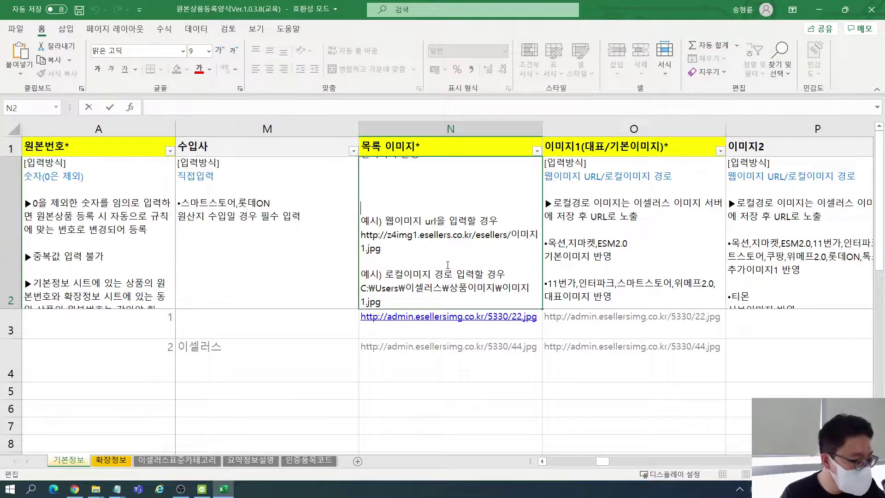
key("Up")
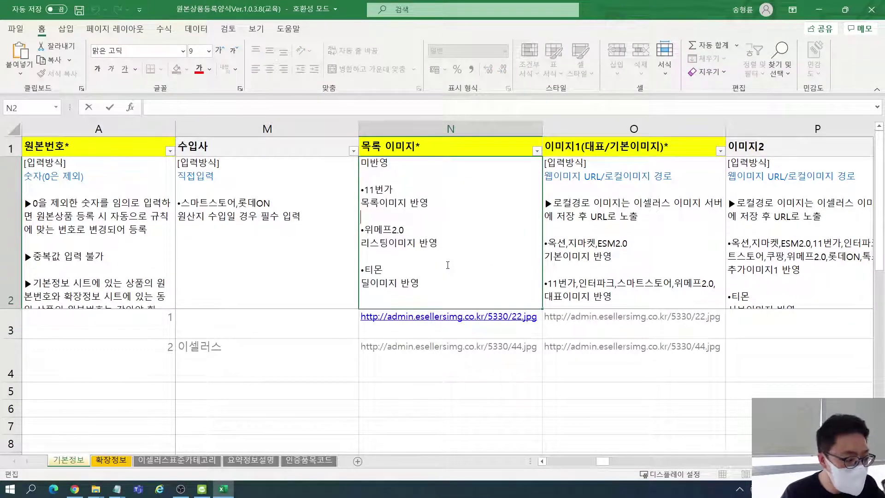
key("Down")
key("Down")
key("Down")
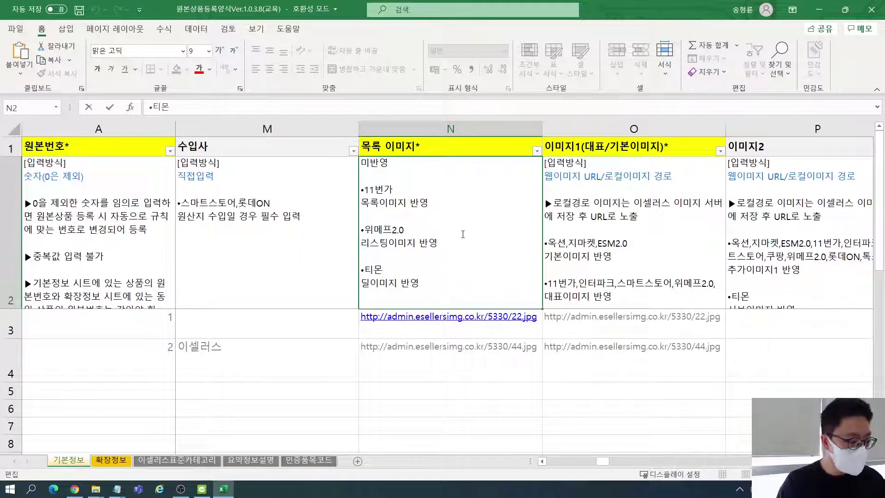
- Read through the 이미지1(대표/기본이미지) guidance in O2 on how each marketplace applies the main image
left_click(633, 232)
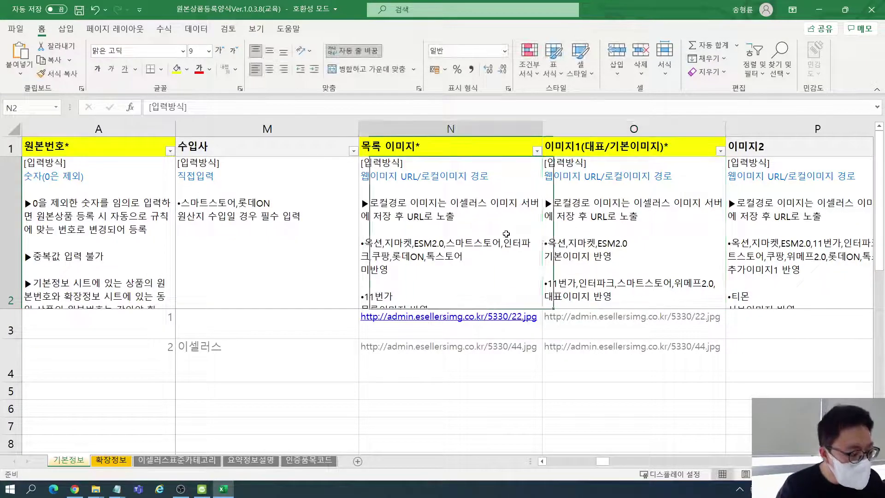
double_click(629, 246)
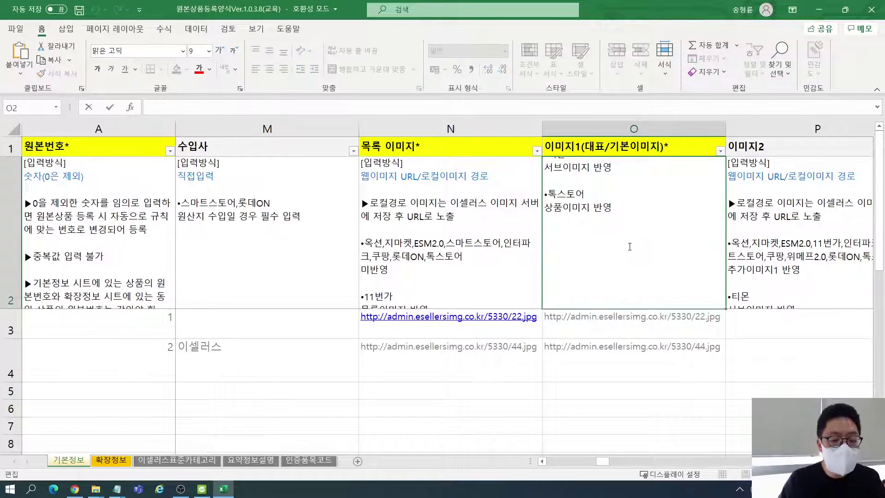
key("Up")
key("Up")
key("Up")
key("Up")
key("Up")
key("Up")
key("Up")
key("Up")
key("Up")
key("Up")
key("Up")
key("Up")
key("Up")
key("Up")
key("Up")
key("Up")
key("Up")
key("Up")
key("Up")
key("Up")
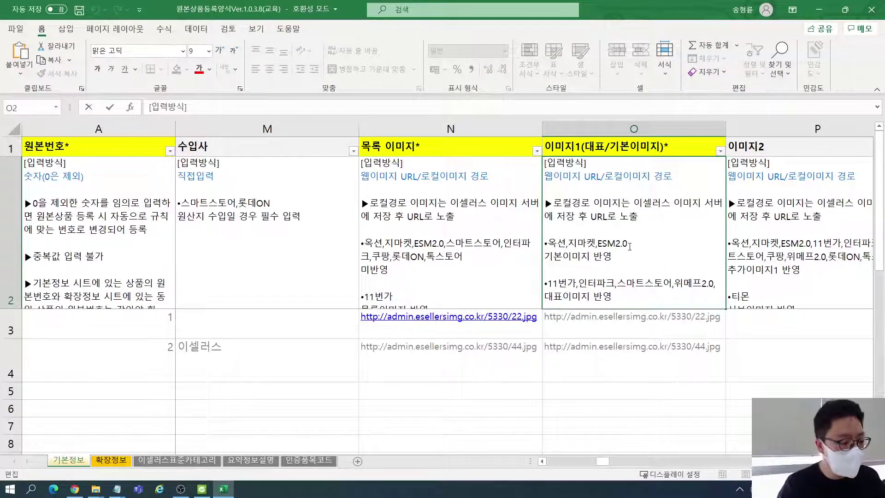
key("Return")
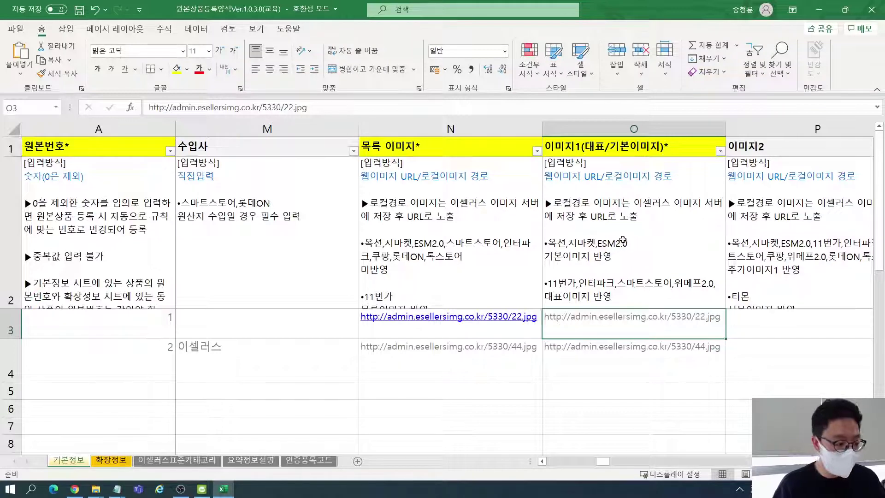
- Check the 이미지2 to 이미지5 columns and their guidance on additional images
key("Right")
key("Right")
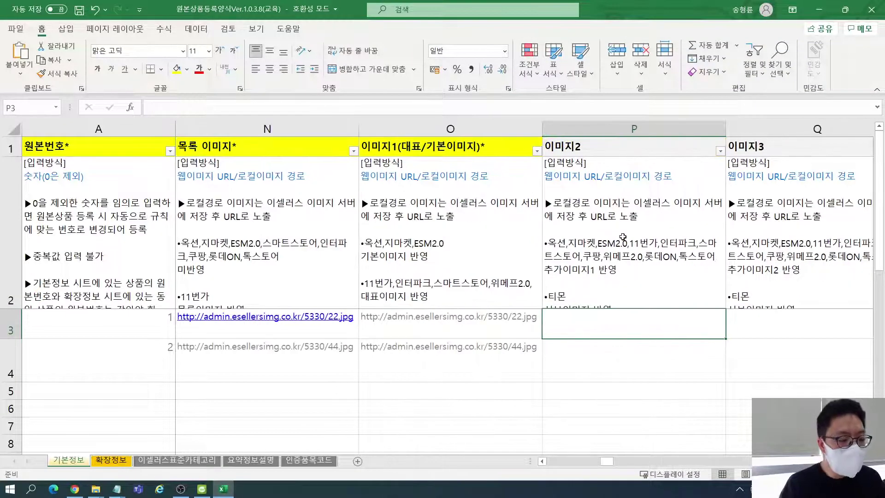
key("Right")
key("Right")
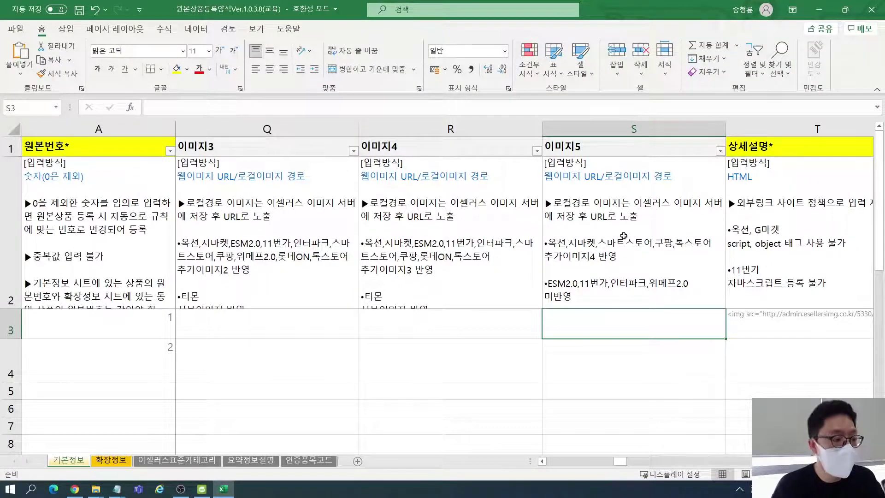
- Examine the first product's 상세설명 HTML image tag in T3 and the column's filter options without changing them
key("Right")
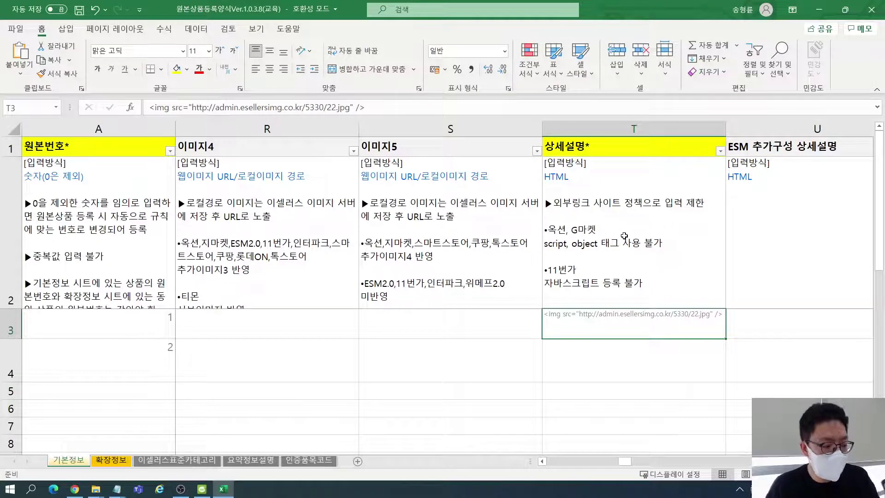
key("F2")
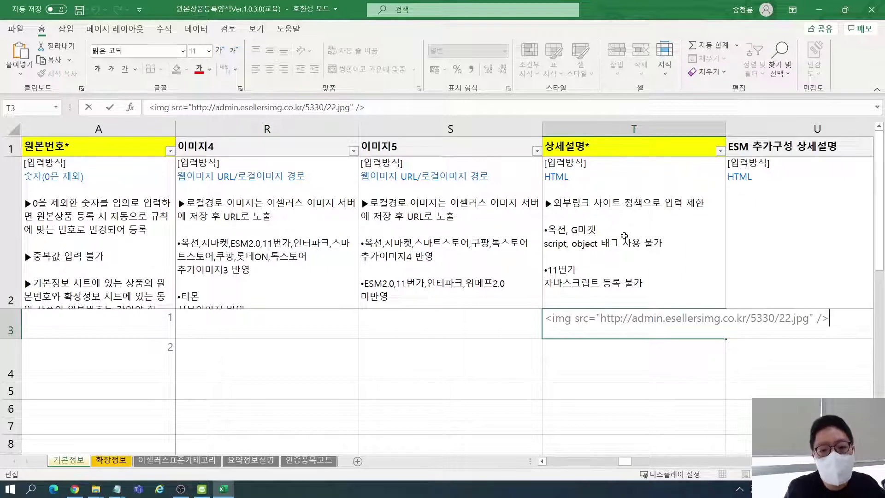
key("ctrl+Return")
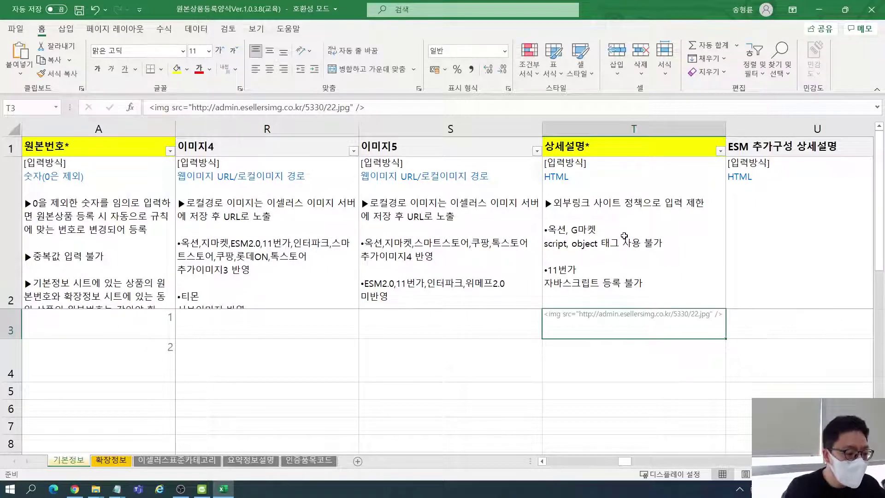
left_click(615, 359)
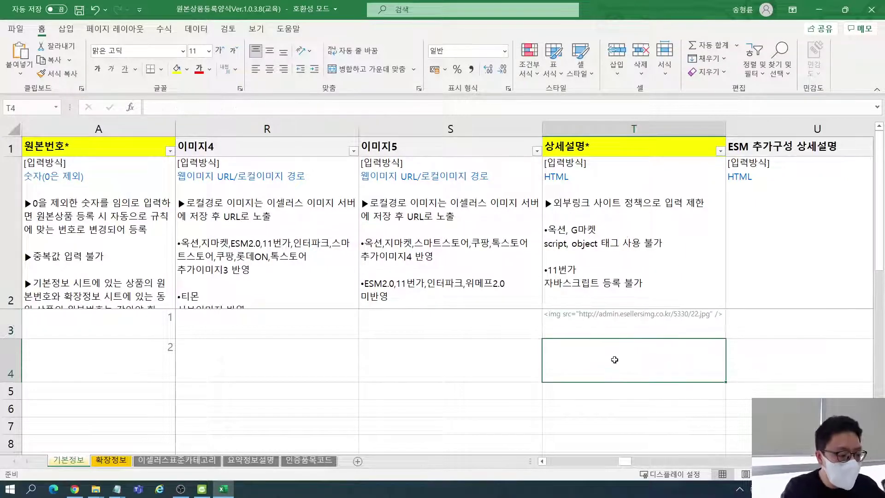
left_click(648, 329)
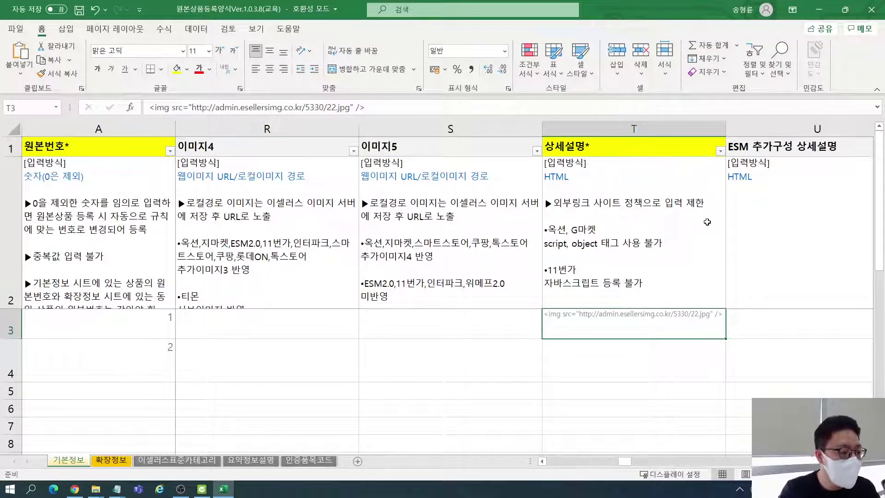
left_click(720, 151)
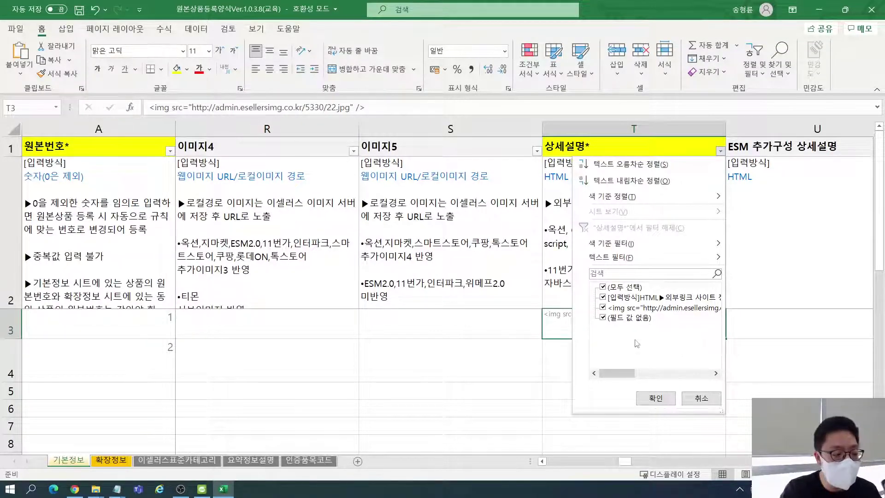
left_click(701, 397)
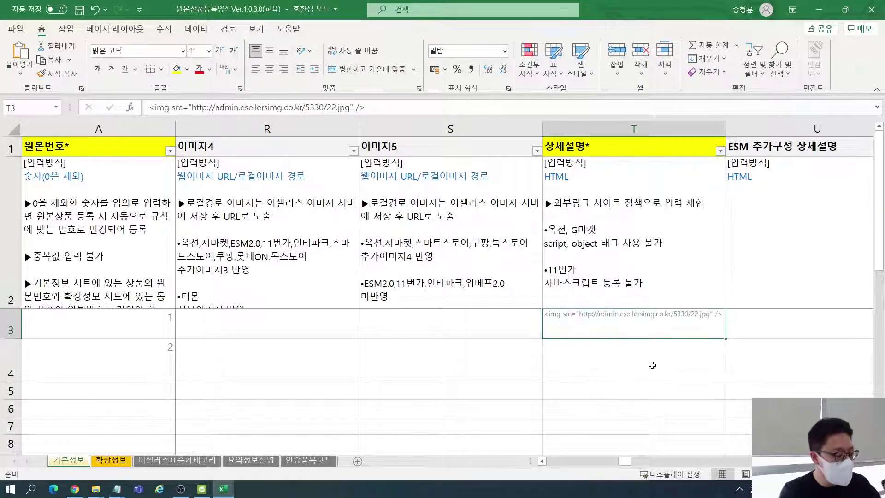
- Copy the 상세설명 image tag from T3 to the second product's T4 cell and save the workbook
key("ctrl+c")
left_click(646, 355)
key("ctrl+v")
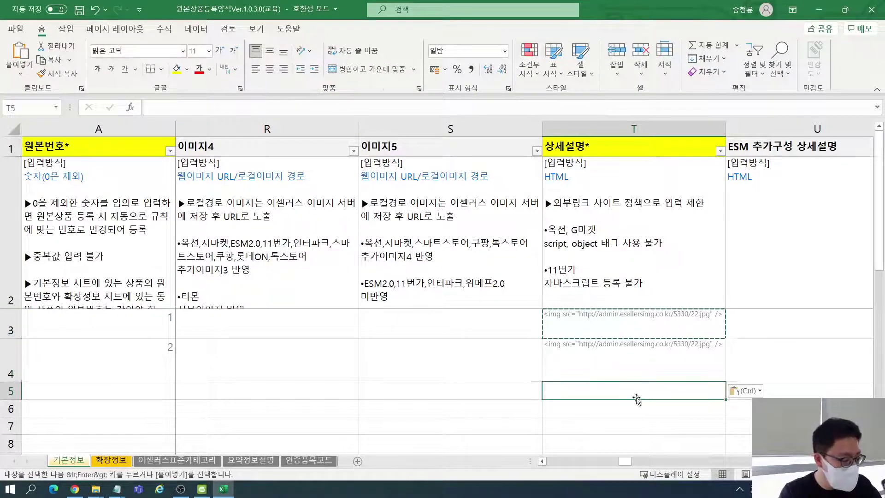
key("ctrl+s")
- Review the ESM 추가구성 상세설명 and ESM 광고홍보 상세설명 columns and move on to the 선택사항 columns
left_click(740, 326)
key("Right")
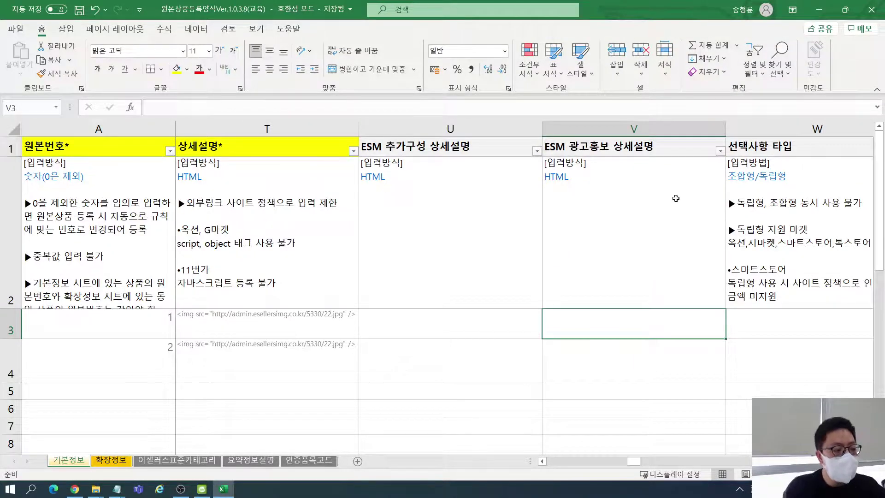
left_click(473, 125)
left_click(571, 124)
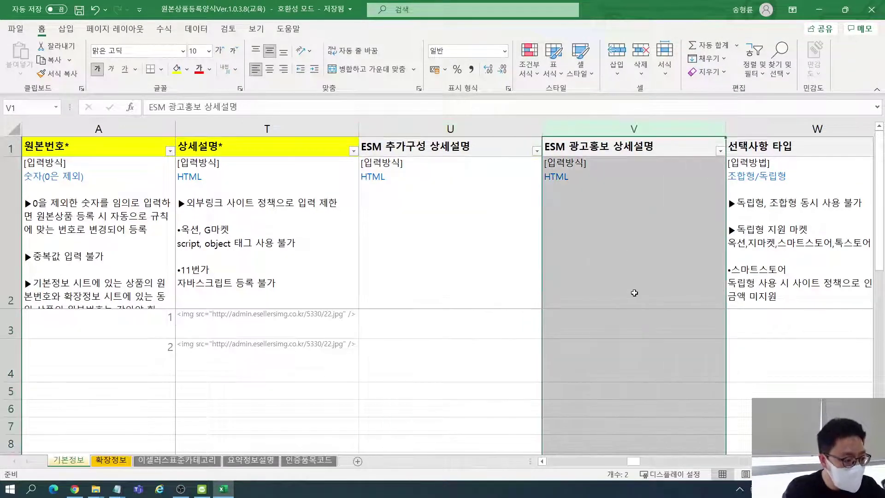
left_click(643, 323)
key("Right")
key("Right")
key("Right")
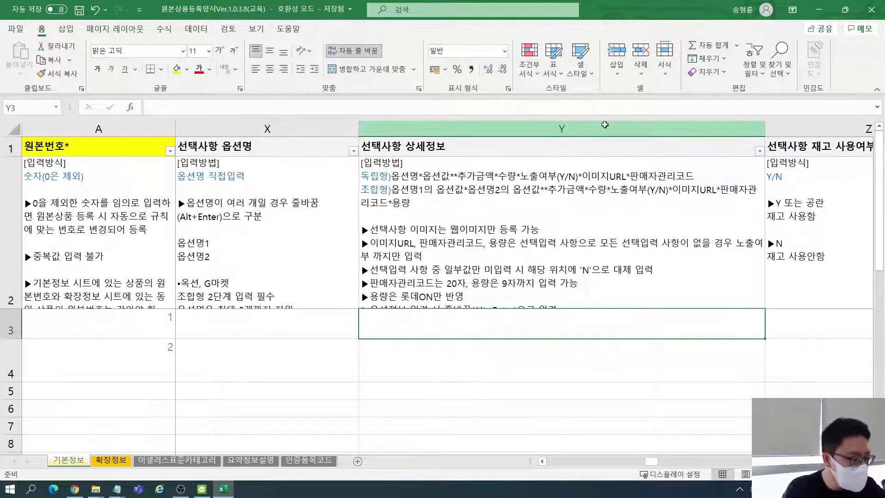
- Narrow the 선택사항 상세정보 (Y) and 원본번호 (A) columns
left_click(751, 128)
left_click_drag(765, 129, 716, 128)
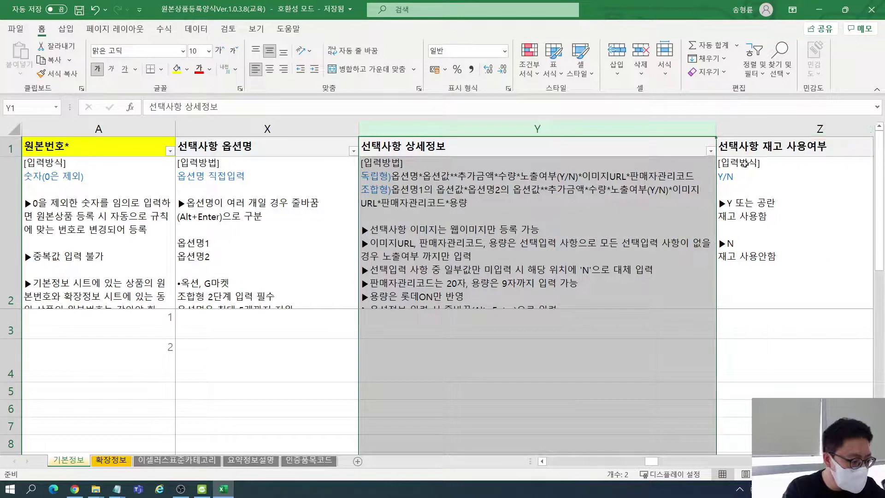
left_click_drag(175, 129, 119, 129)
- Read the guidance for the 선택사항 타입, 선택사항 옵션명 and 선택사항 상세정보 columns (W to Y)
scroll(543, 258, "left", 5)
left_click(544, 259)
key("Right")
key("Right")
key("Right")
key("Right")
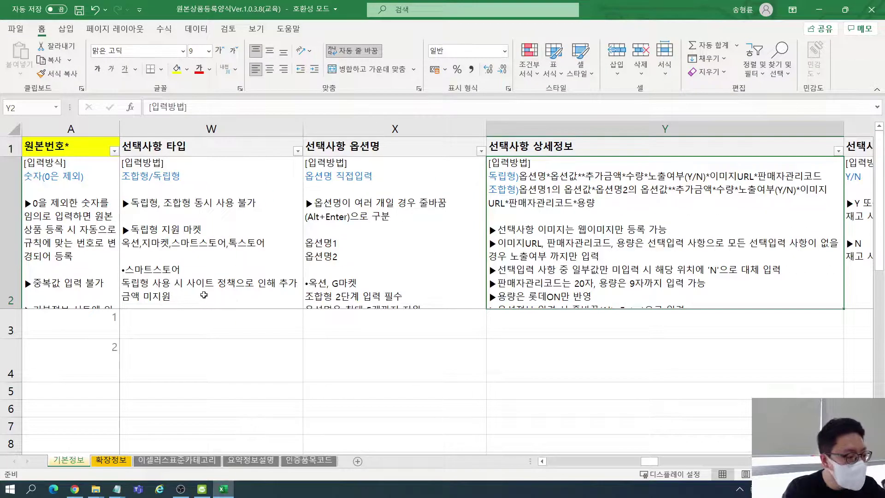
left_click(203, 295)
left_click(220, 325)
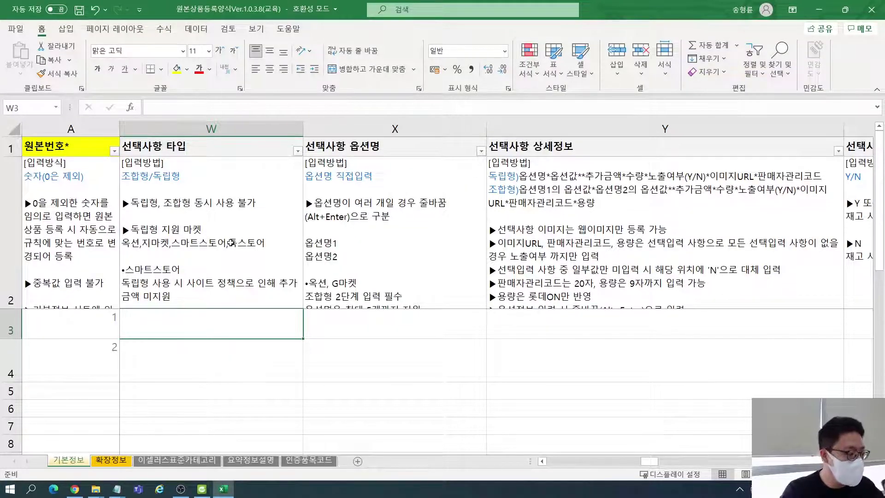
left_click_drag(269, 129, 385, 125)
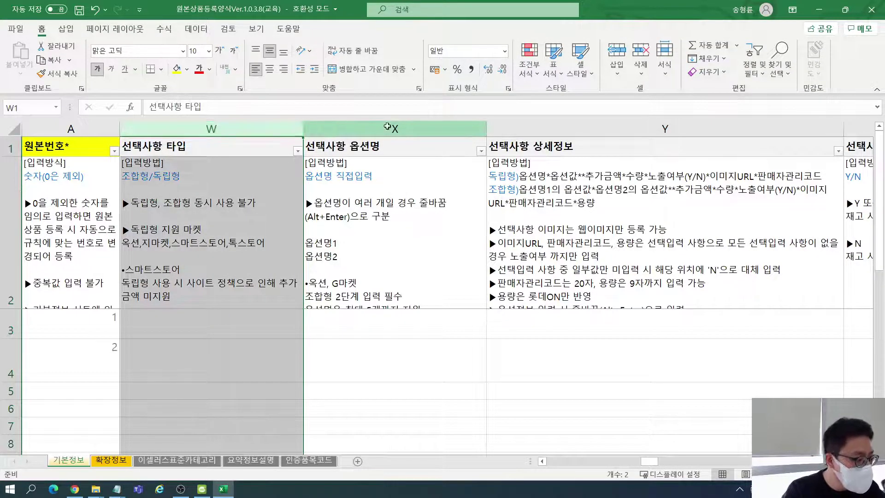
left_click(513, 122, "ctrl")
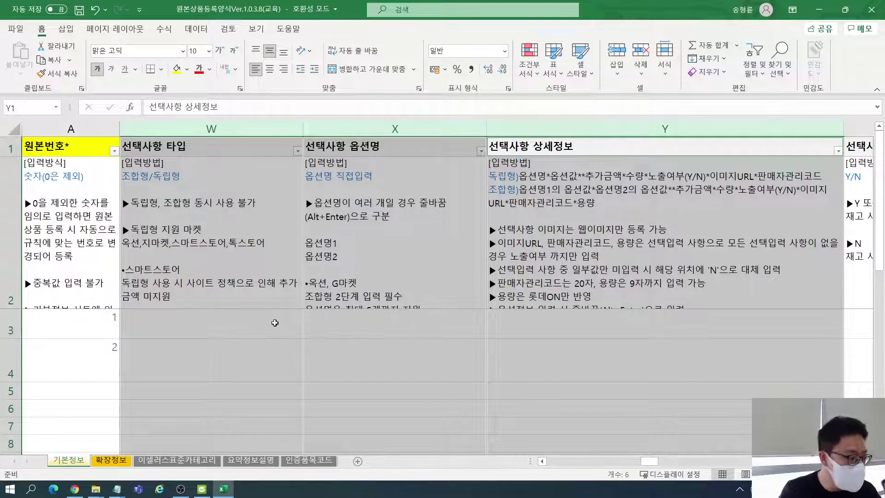
- Set 선택사항 타입 to 독립형 for the first product (W3) and 조합형 for the second (W4)
left_click(274, 322)
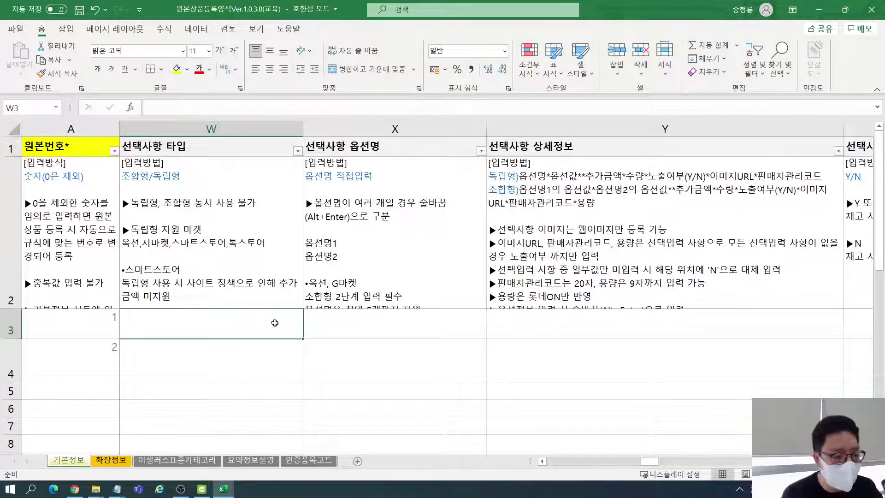
type("독립형")
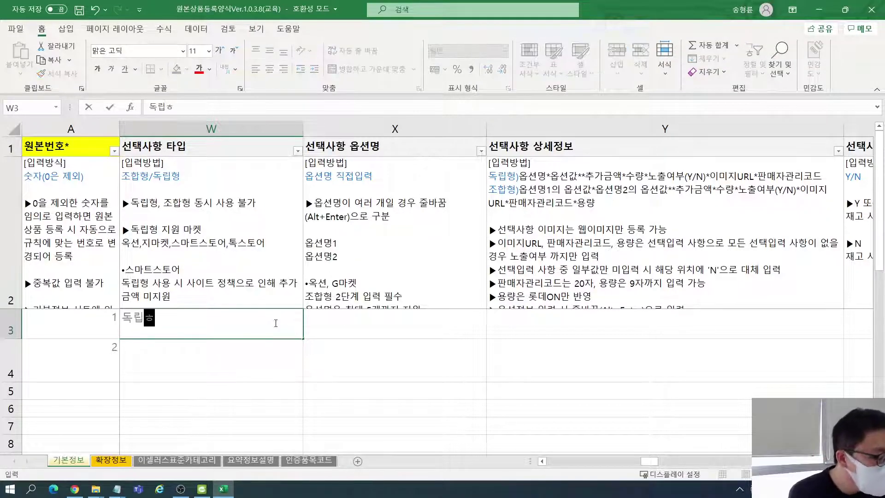
key("Return")
type("조합형")
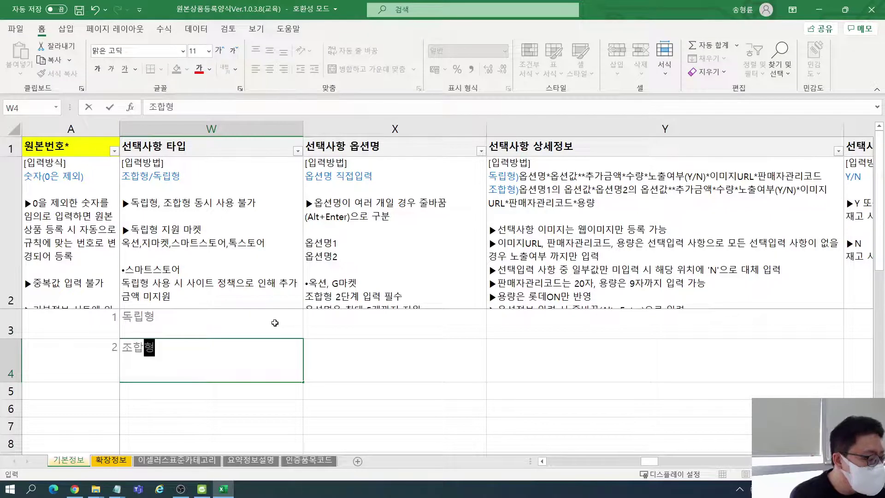
key("Return")
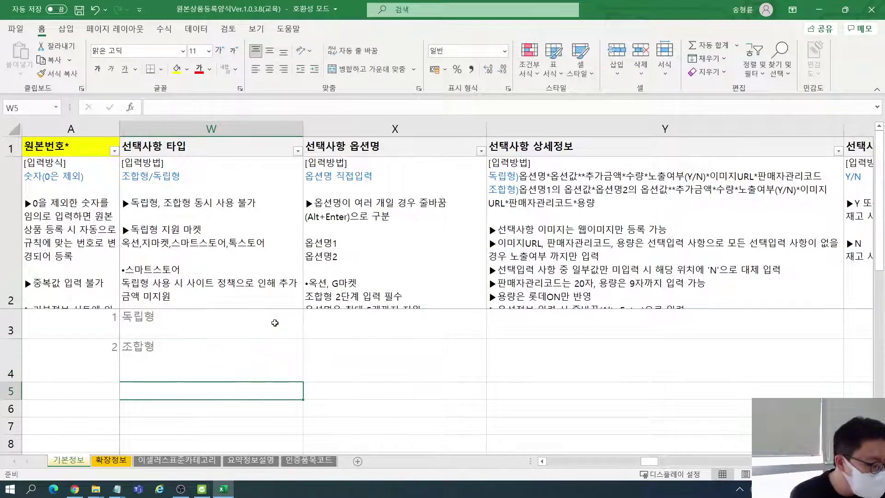
- Enter 색상 as the first product's 선택사항 옵션명 (X3), and 색상 and 사이즈 on separate lines for the second (X4)
key("Right")
key("Up")
key("Up")
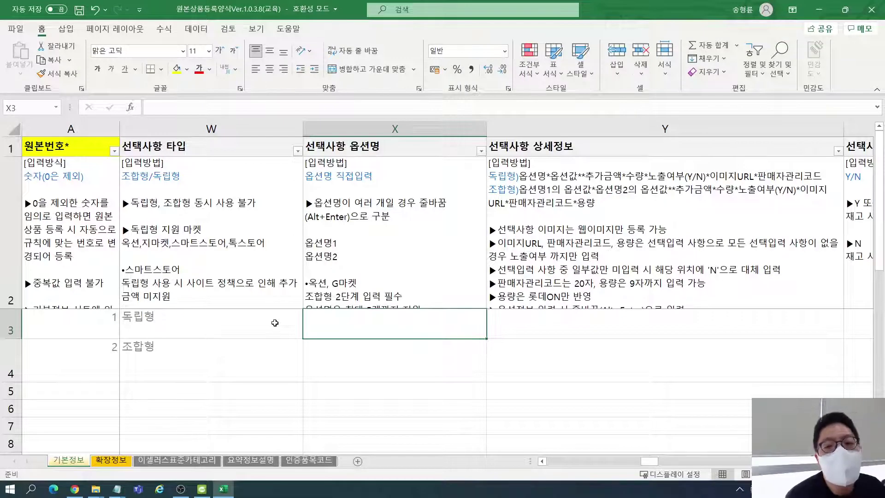
type("색상")
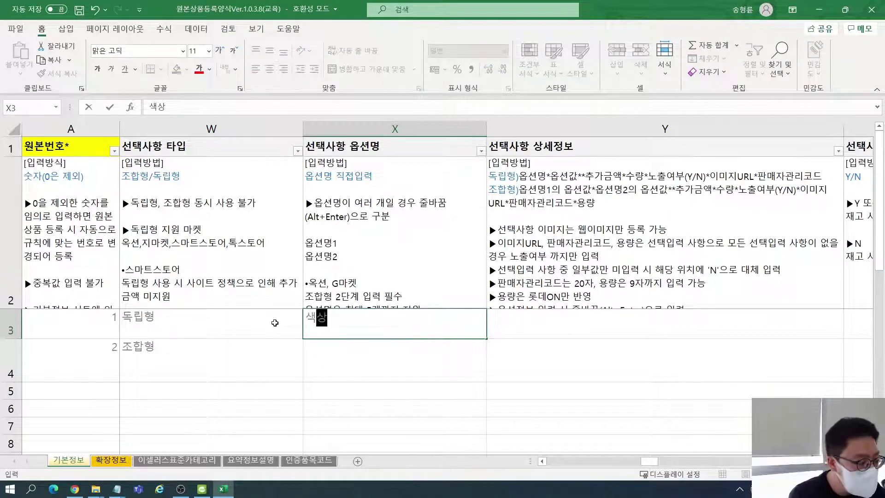
key("Return")
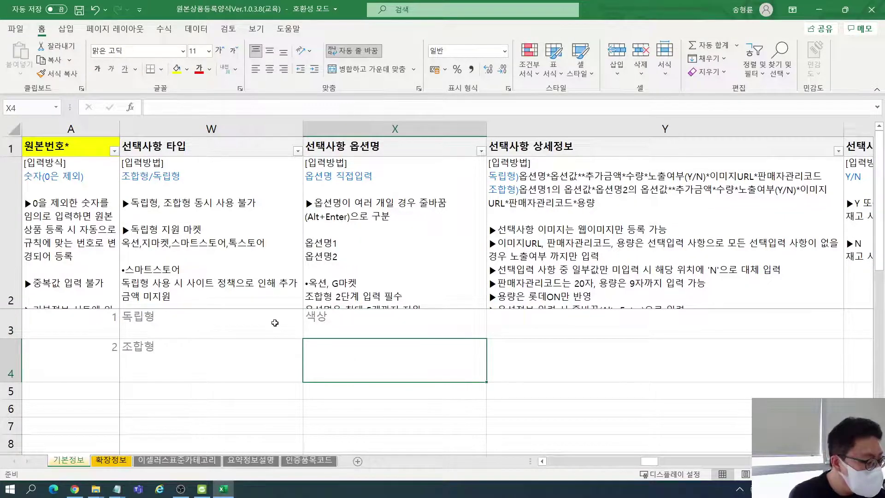
type("색상")
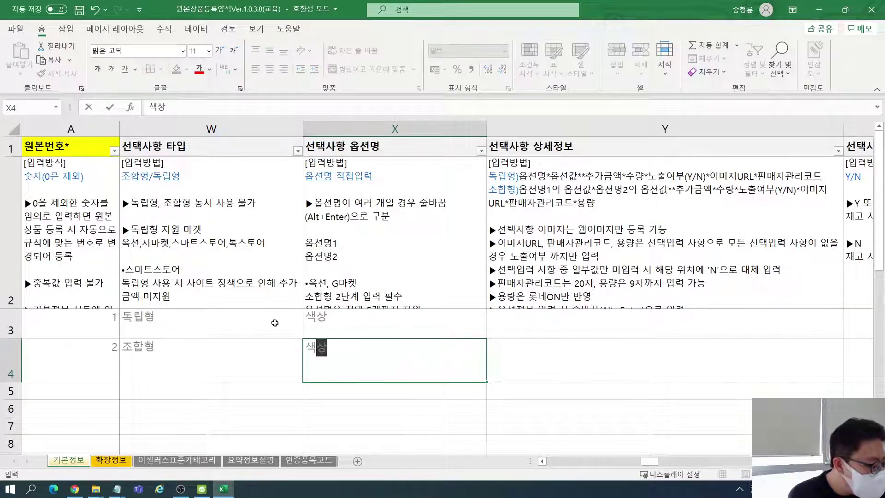
key("alt+Return")
type("상 사이즈")
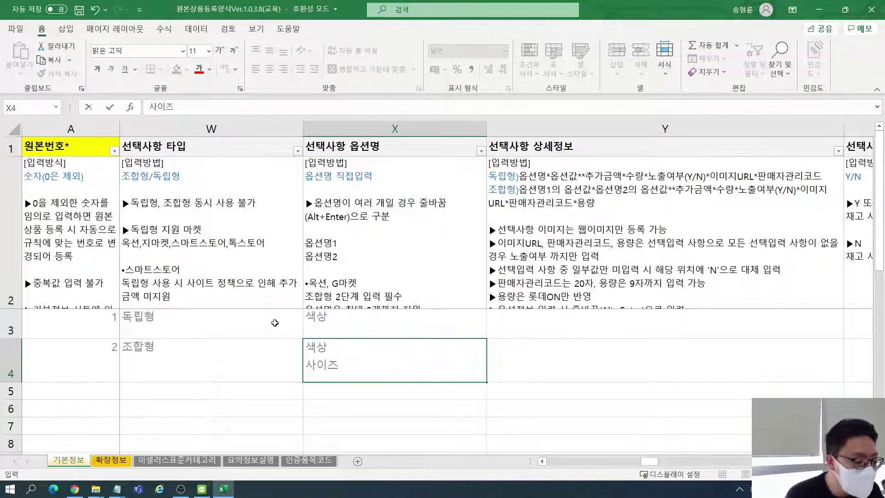
key("Return")
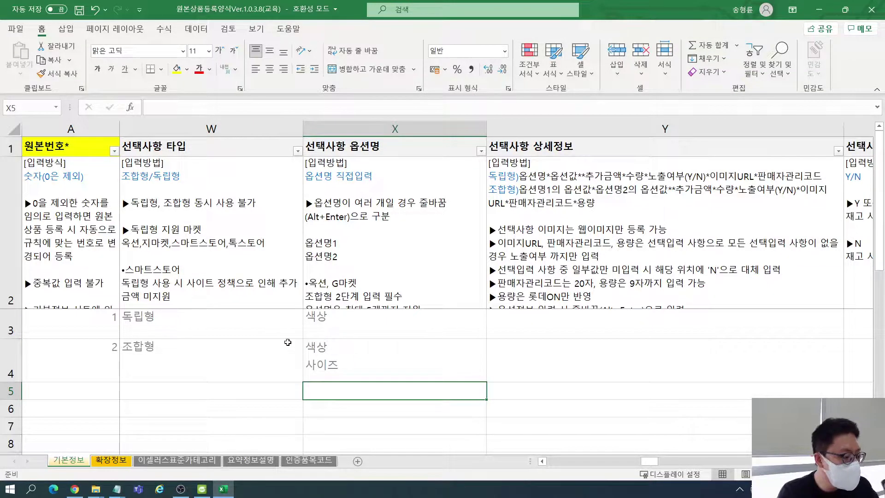
- Delete 사이즈 from X4 and re-enter it on a new line below 색상 within the same cell
left_click(318, 360)
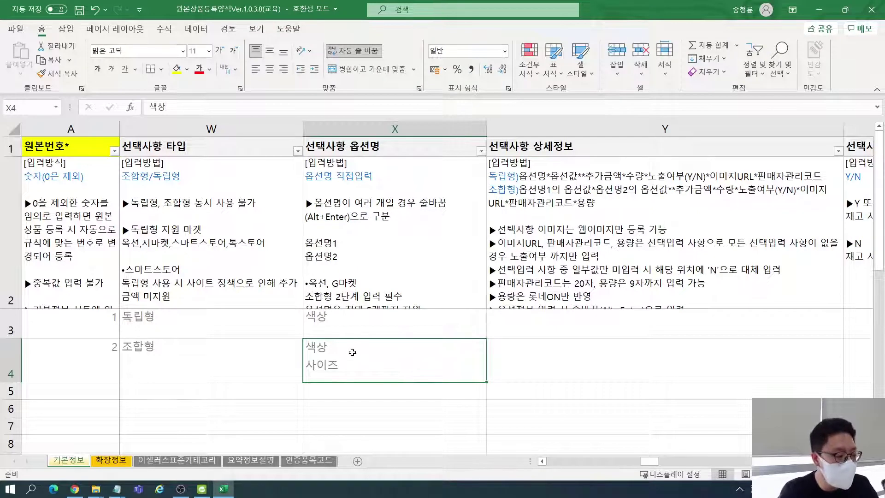
double_click(356, 362)
key("BackSpace")
key("BackSpace")
key("BackSpace")
key("BackSpace")
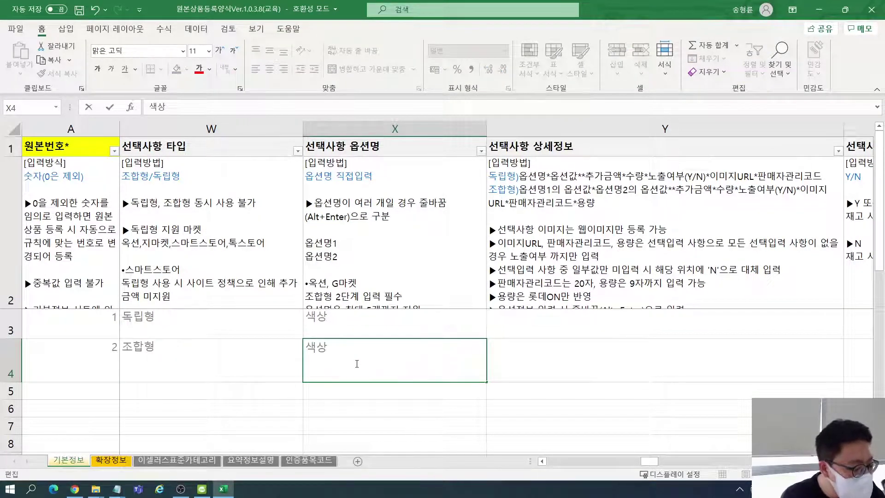
key("alt+Return")
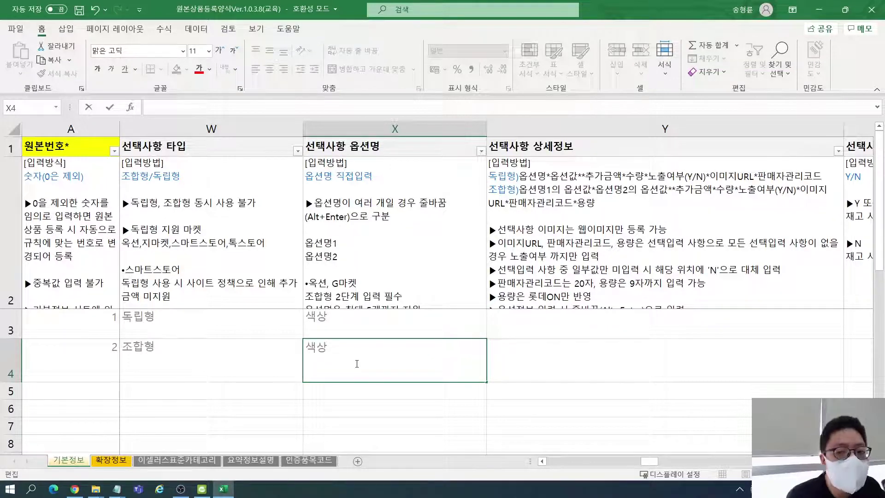
type("사이즈")
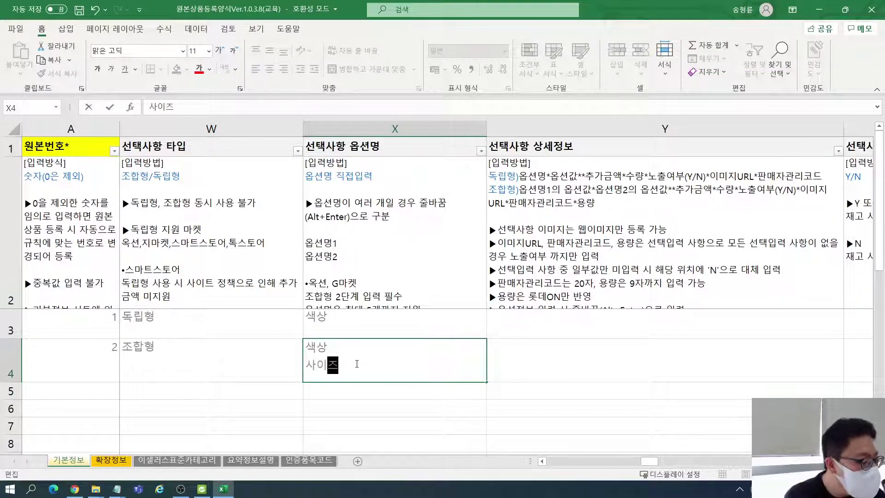
key("Return")
left_click(356, 363)
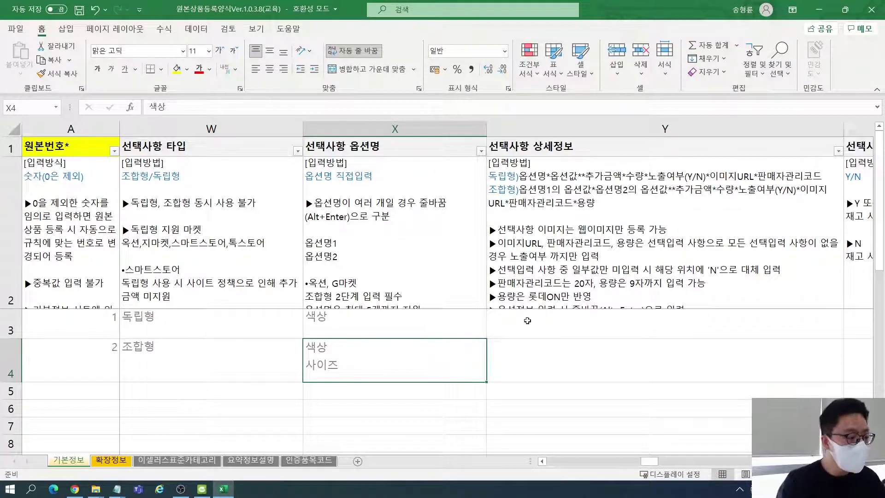
- Copy the 입력방법 heading and the 독립형 and 조합형 format lines from the 선택사항 상세정보 guidance in Y2
left_click(602, 212)
double_click(603, 203)
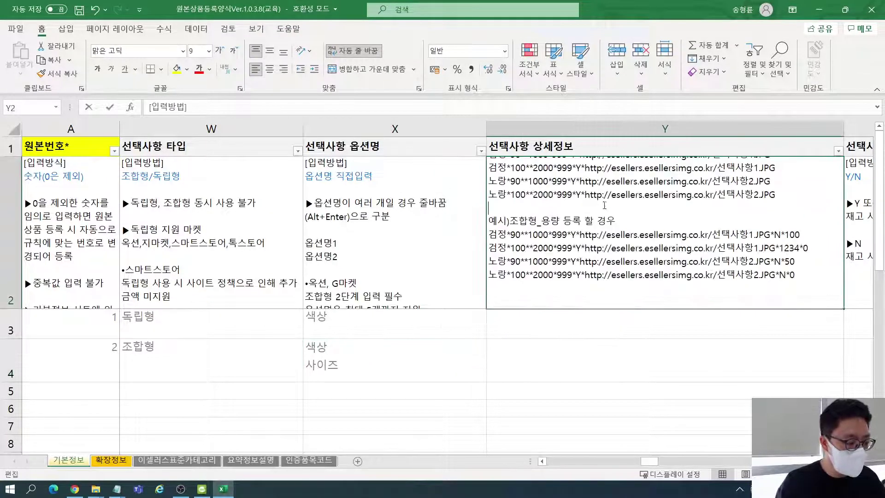
key("ctrl+Home")
left_click_drag(488, 162, 596, 203)
key("ctrl+c")
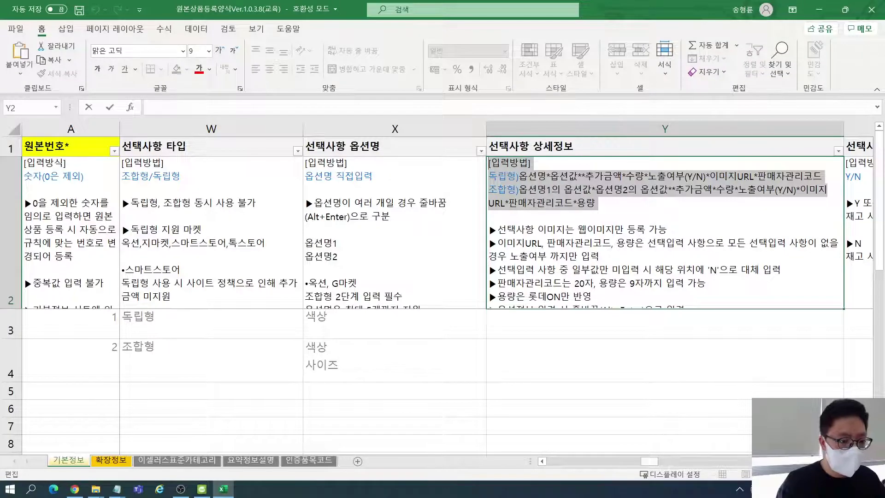
- Switch to Notepad and replace the whole note with the copied 선택사항 상세정보 format text
key("alt+Tab")
key("alt+Tab")
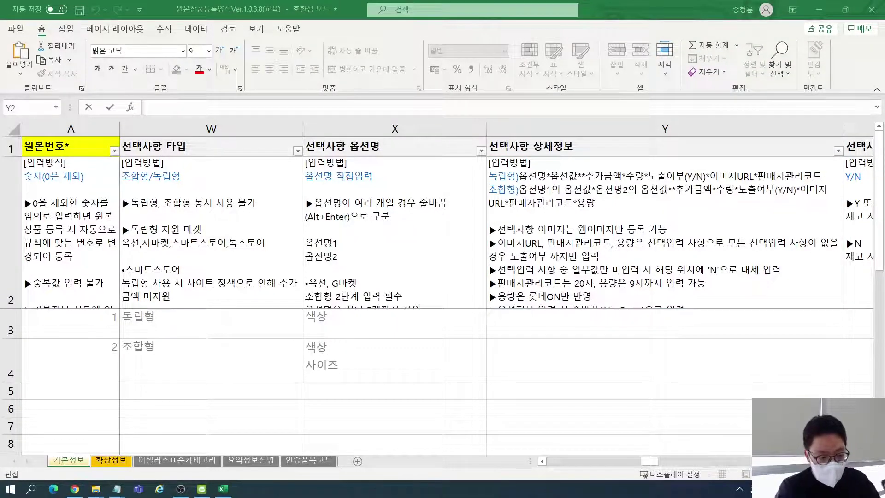
key("alt+Tab")
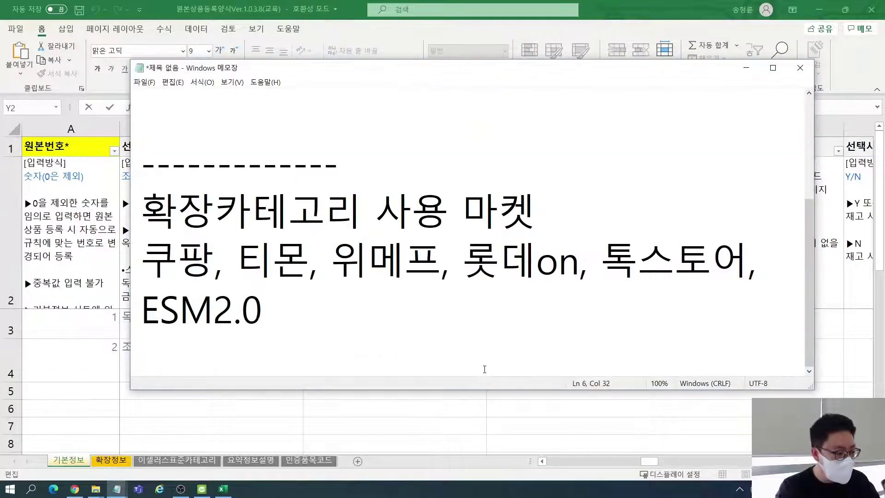
key("ctrl+a")
key("Delete")
key("ctrl+v")
scroll(505, 333, "up", 1)
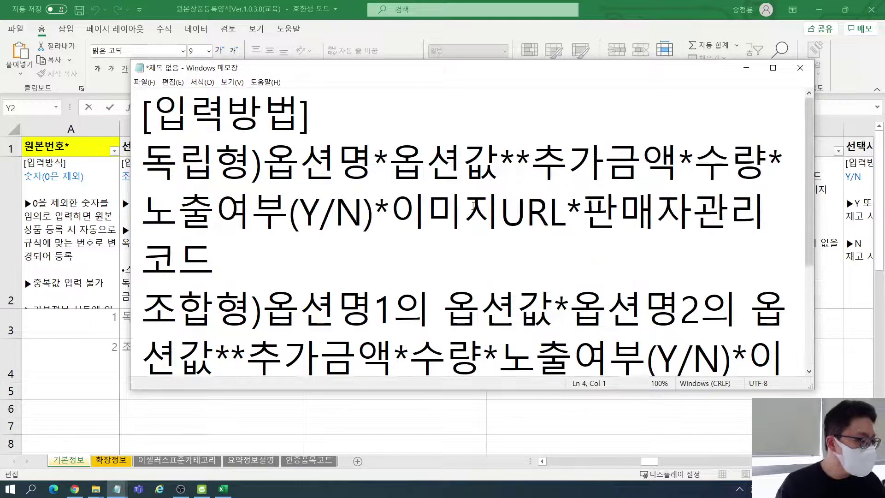
- Delete the [입력방법] heading line from the note and enlarge the Notepad window so the format lines fit
left_click_drag(374, 102, 154, 113)
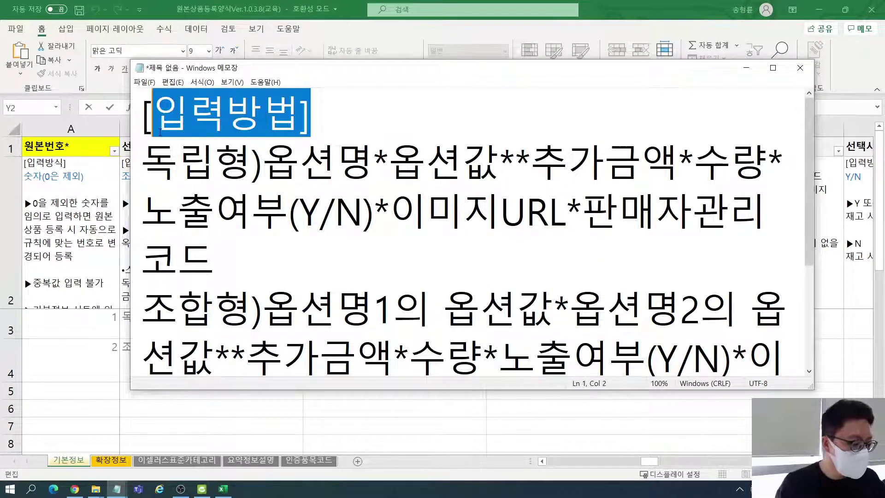
key("BackSpace")
key("BackSpace")
left_click_drag(304, 70, 212, 35)
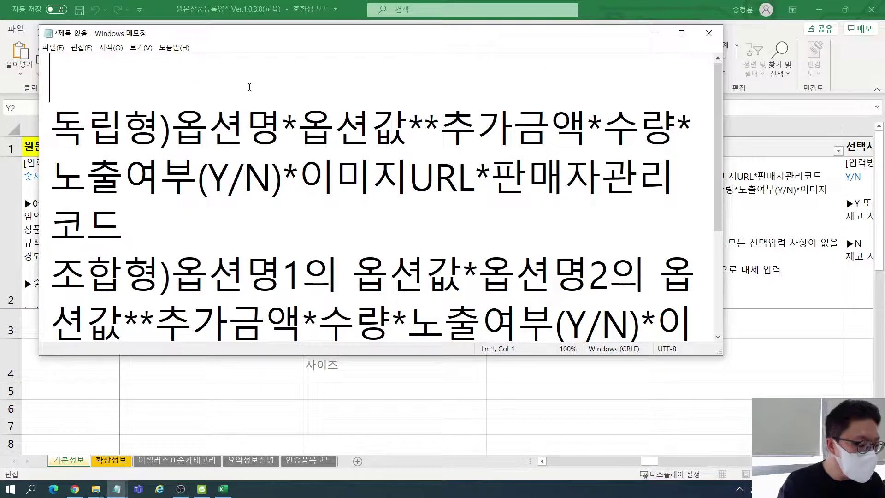
key("Delete")
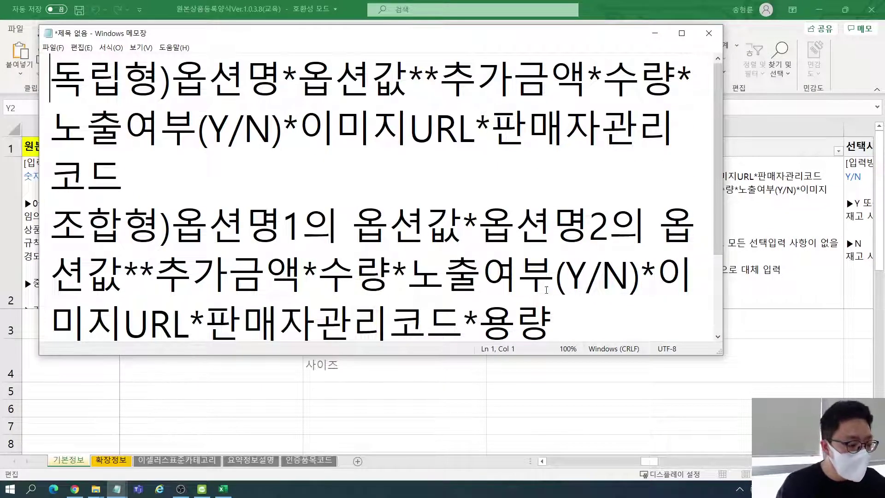
left_click_drag(721, 354, 805, 398)
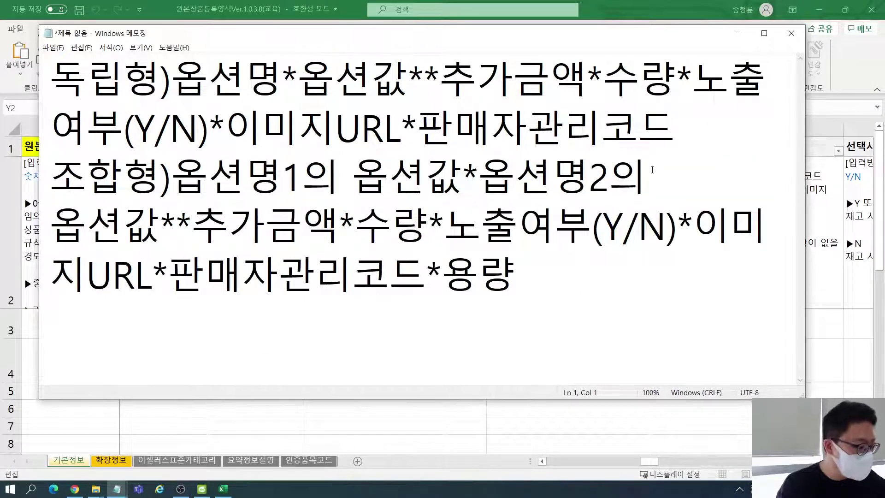
- Delete the 조합형 format text, leaving blank lines below the 독립형 format, and move the Notepad window slightly down
left_click(553, 272)
left_click_drag(553, 272, 50, 175)
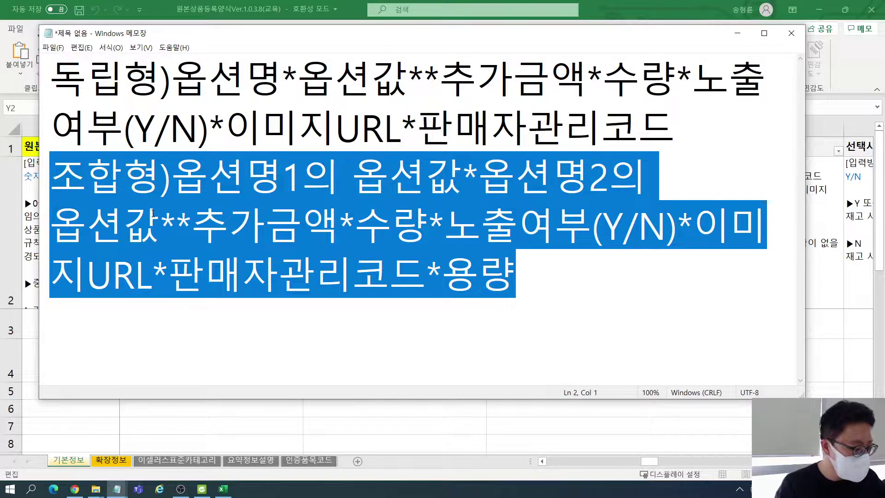
key("BackSpace")
key("Return")
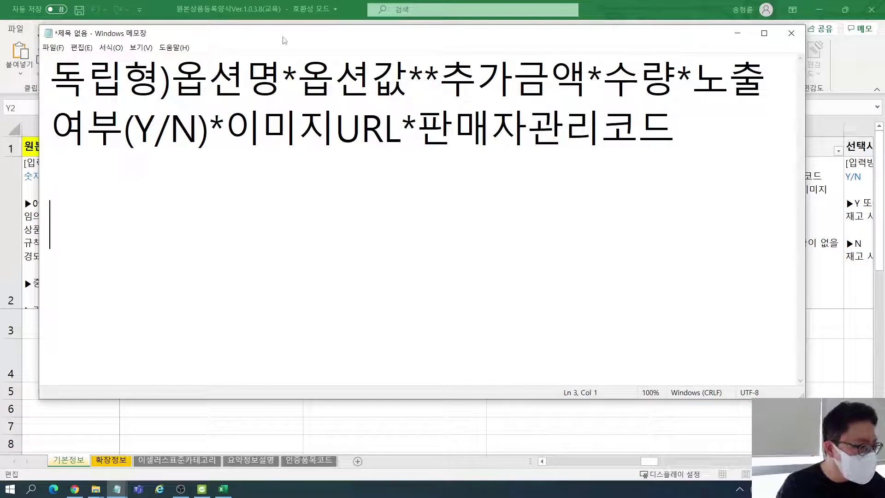
left_click_drag(285, 35, 290, 68)
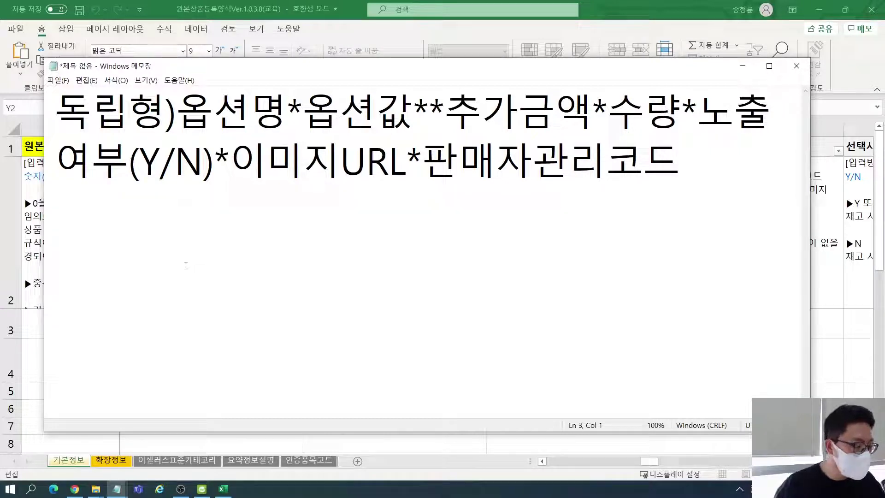
- Enter 색상 on the line below the 독립형 format and add the heading 독립형 / 색상 above the format
type("색상")
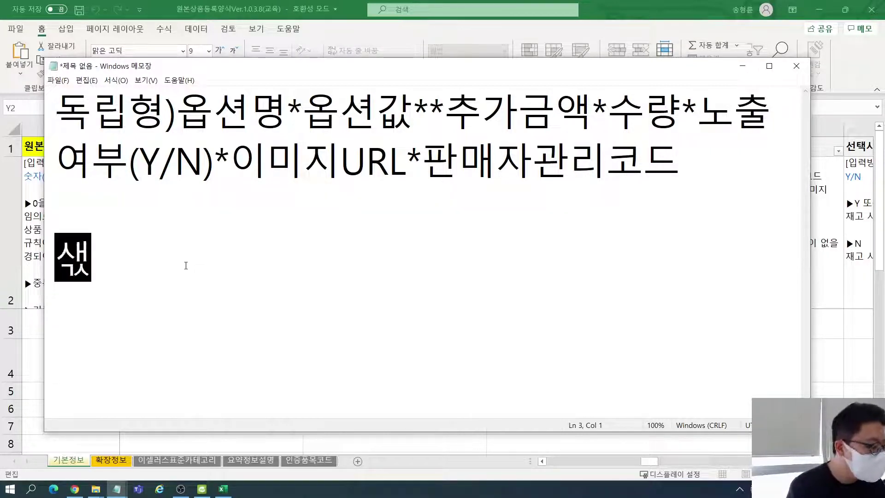
key("Up")
key("Up")
key("Up")
key("Return")
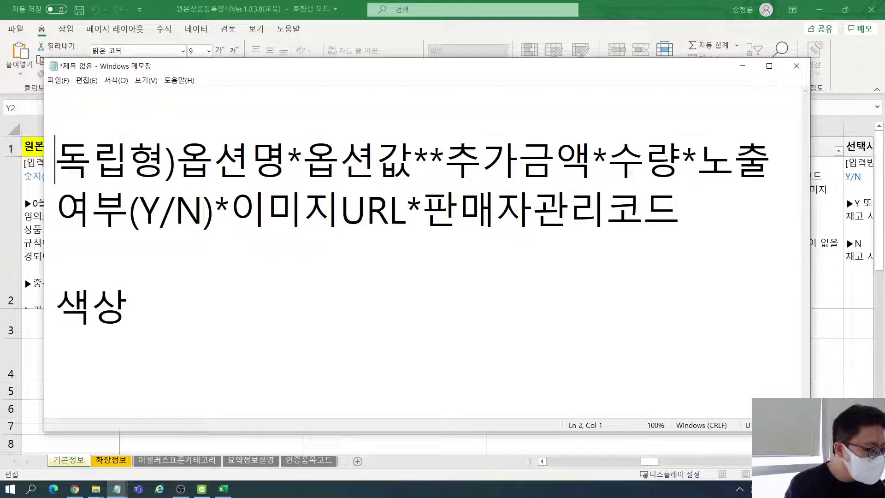
key("Return")
key("Up")
key("Up")
type("독립")
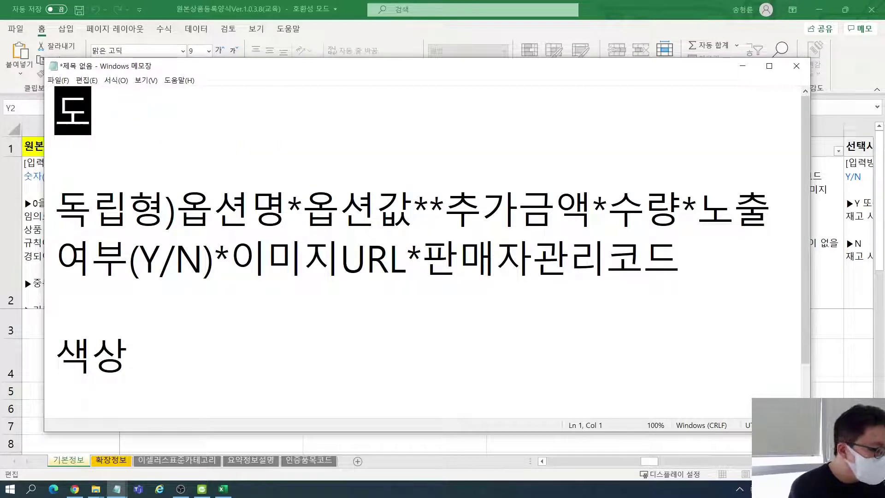
type("형 /")
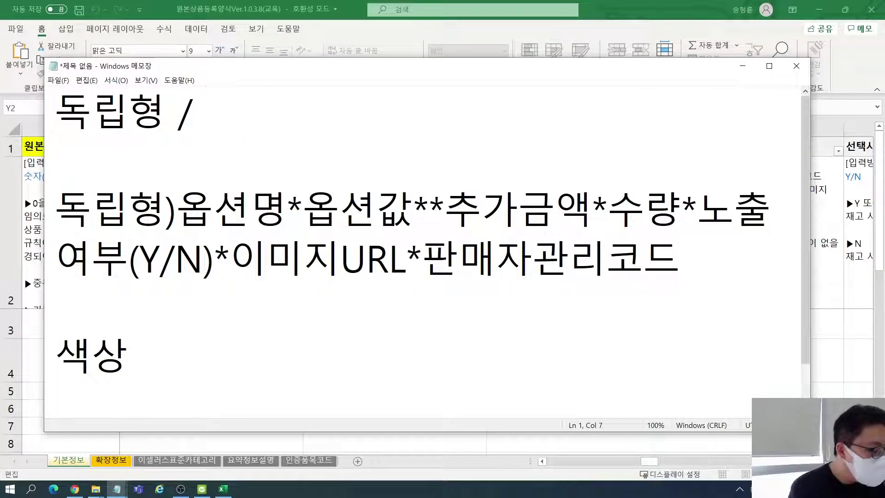
type(" ㅅㅐㄱ상")
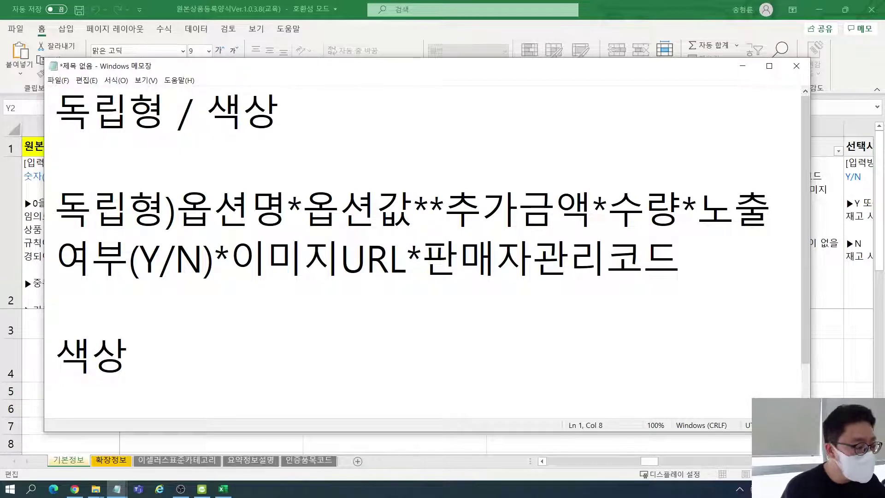
- Extend the 색상 example line with the option value 파랑 and the double separator, giving 색상*파랑**
key("Down")
key("Down")
key("Down")
key("Down")
key("Down")
key("Down")
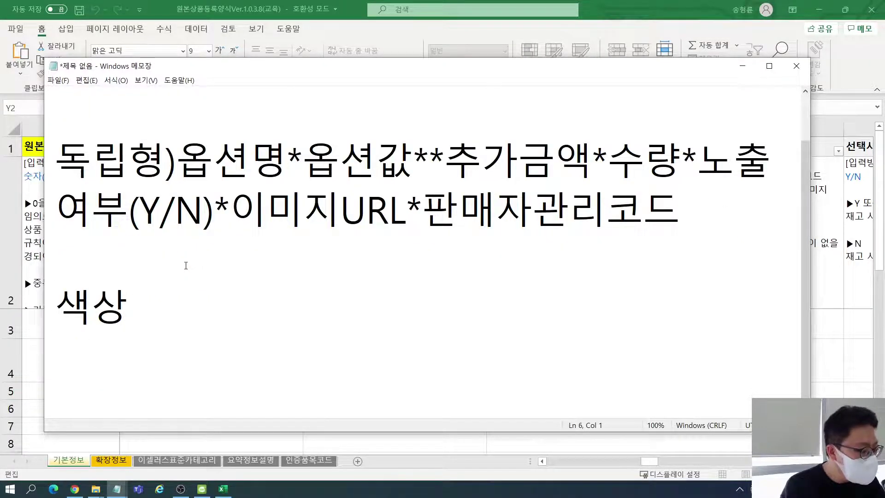
key("Up")
key("Up")
scroll(186, 262, "up", 1)
left_click(194, 355)
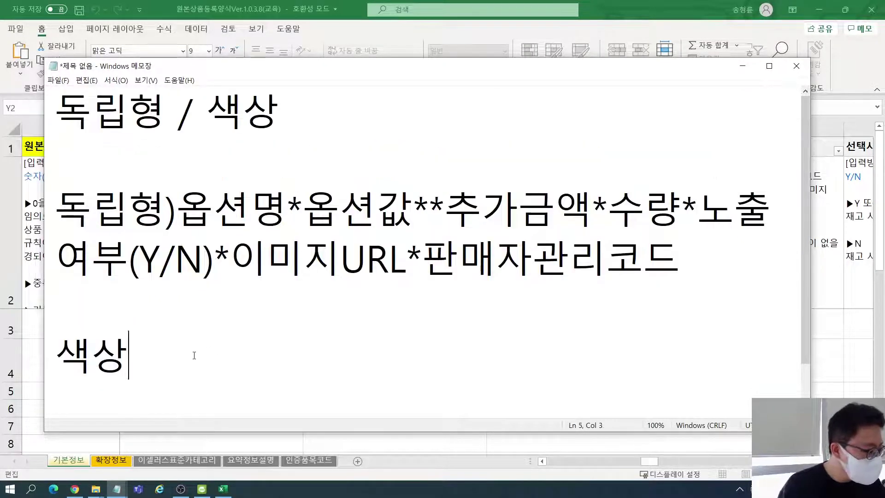
type("*")
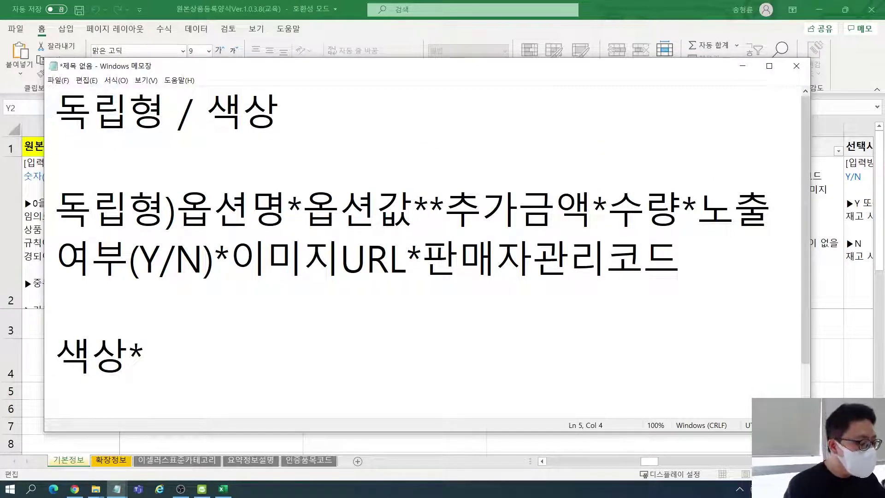
type("파랑")
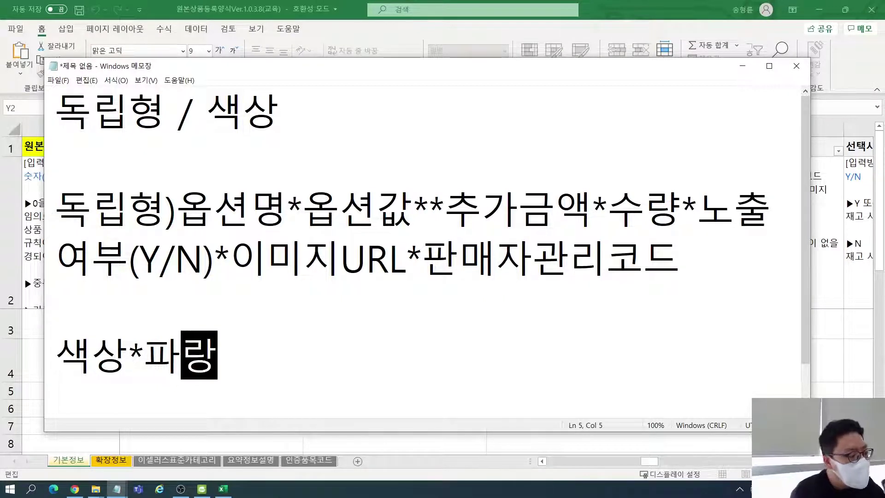
type("**")
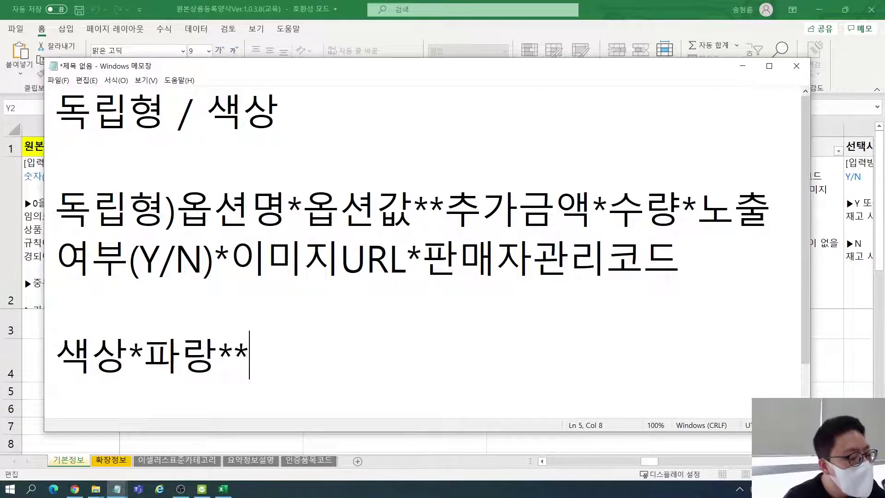
type("1000")
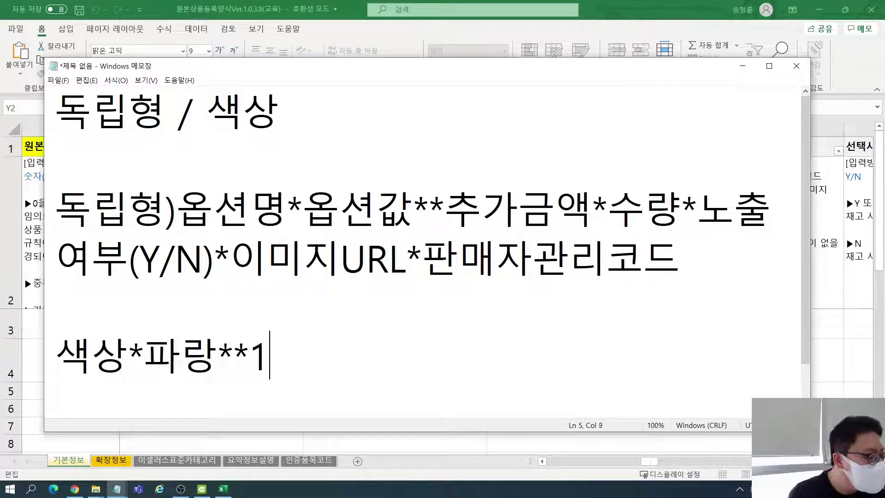
key("BackSpace")
key("BackSpace")
key("BackSpace")
key("BackSpace")
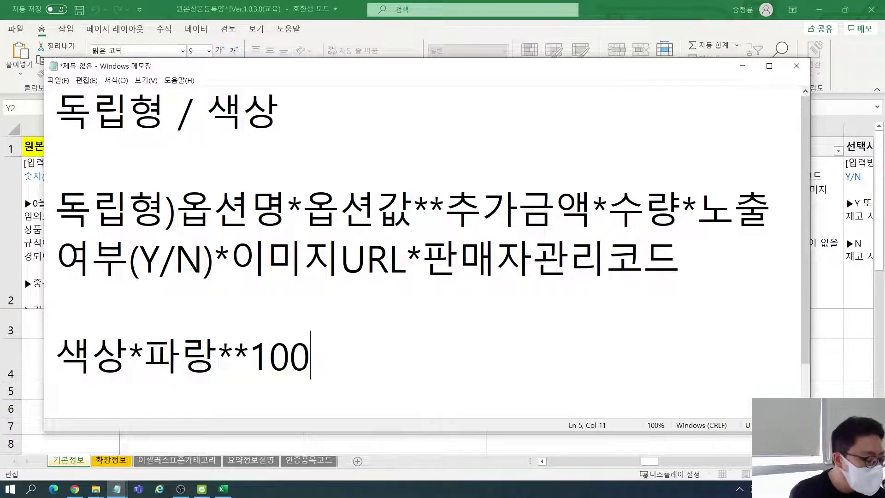
- Complete the 파랑 line with additional price 0, quantity 999, exposure Y, image N and seller code A_1, separated by asterisks
type("0")
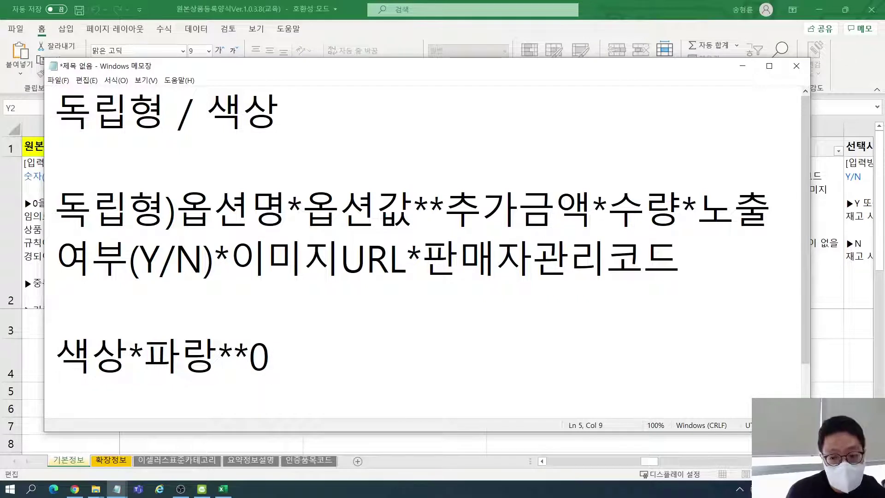
type("*")
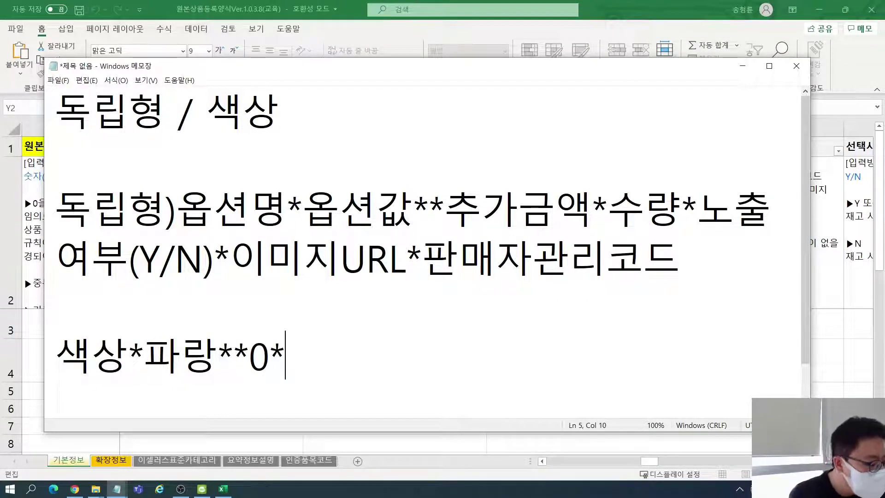
type("999*")
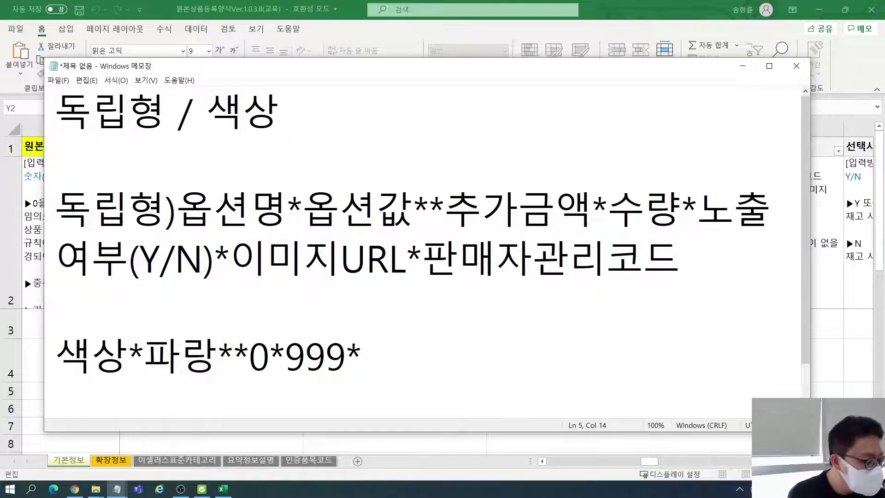
type("Y")
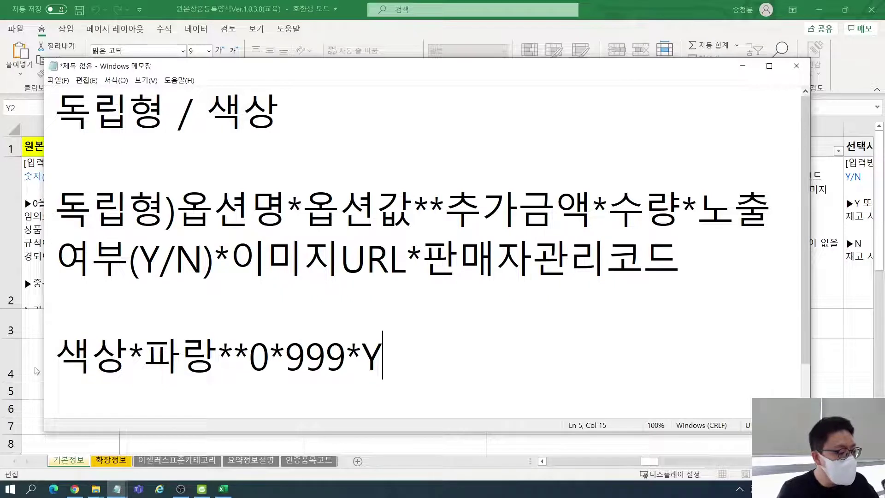
left_click_drag(230, 258, 578, 315)
left_click(458, 357)
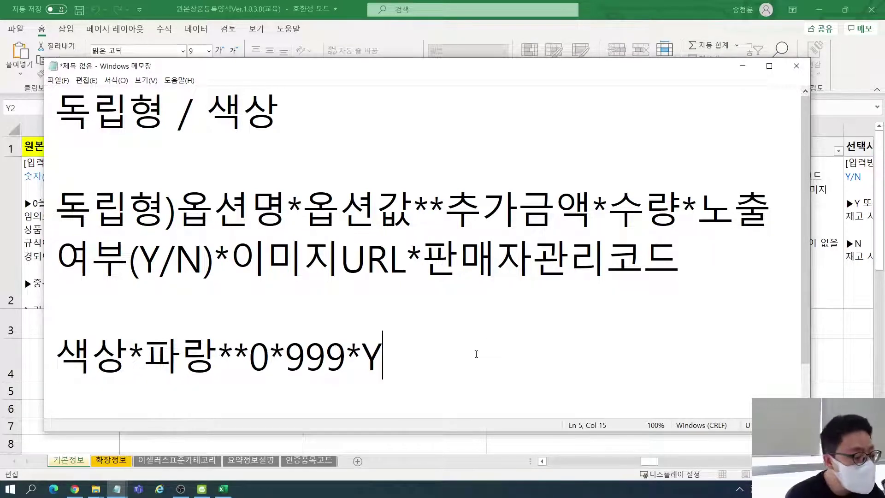
type("*N")
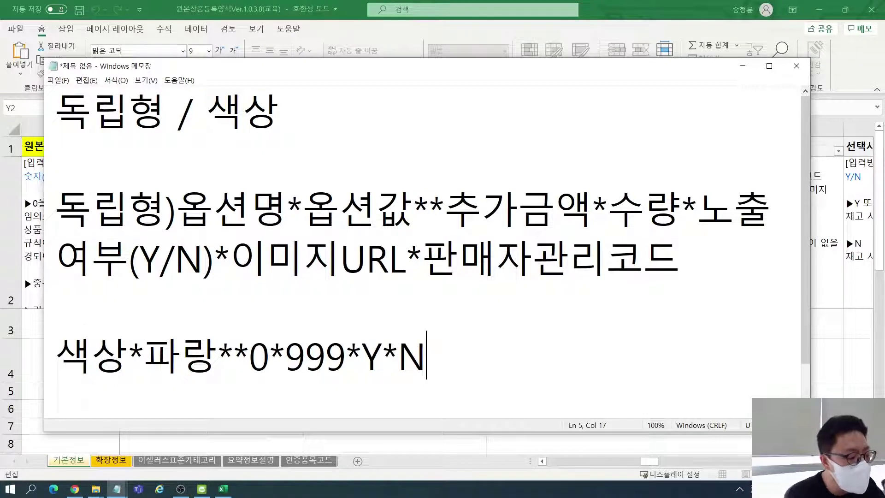
type("*A_1")
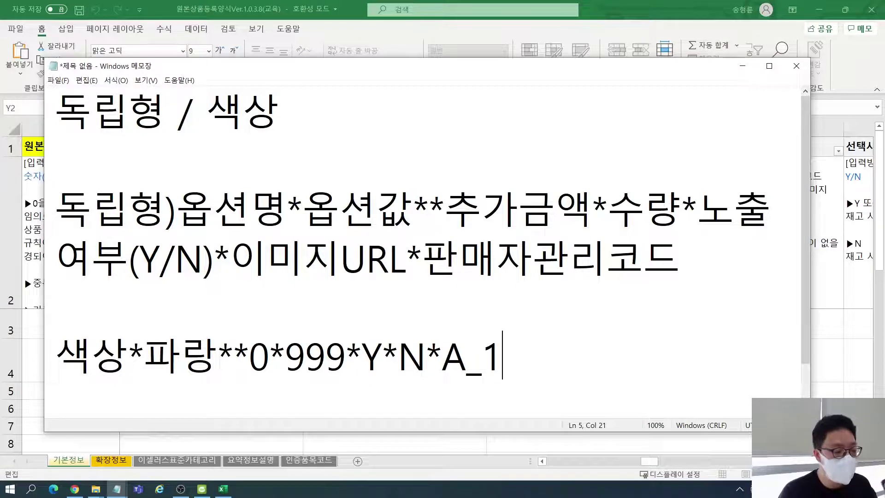
- Duplicate the completed 파랑 example line onto a new line directly below it
left_click_drag(507, 346, 69, 378)
key("ctrl+c")
left_click(513, 352)
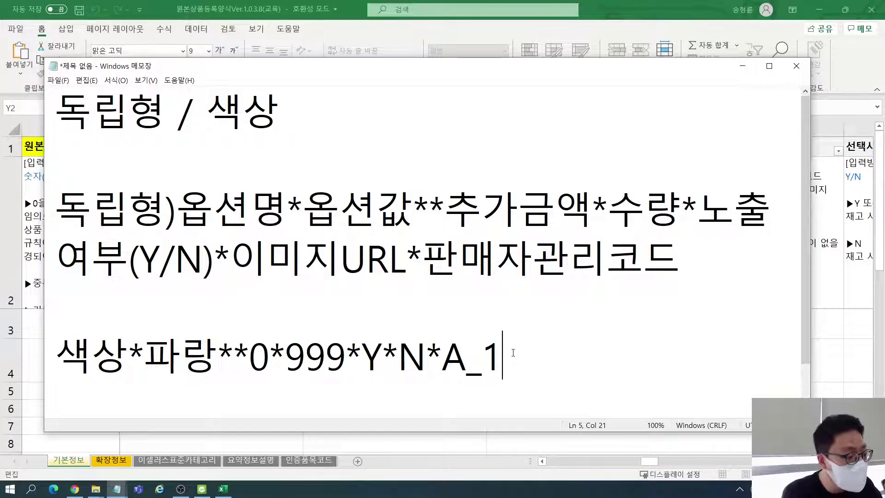
key("Return")
key("ctrl+v")
- Change the duplicated line's option value to 노랑 and its seller code to A_2
left_click(217, 357)
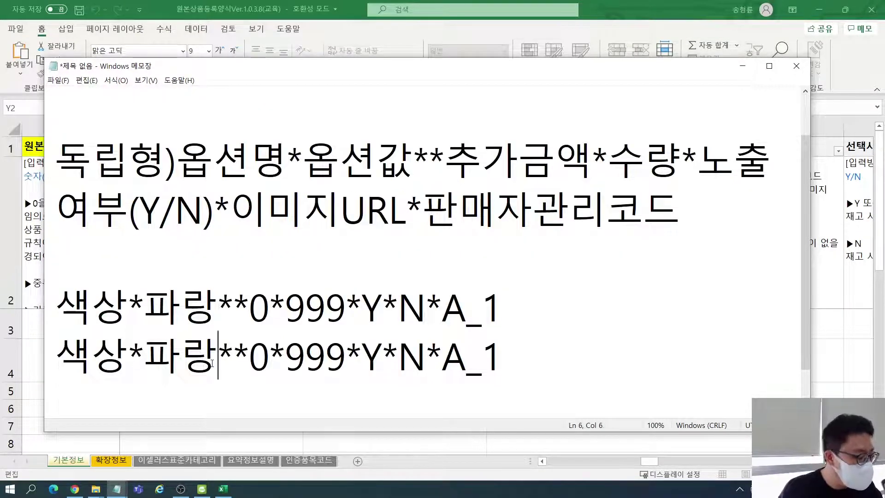
key("BackSpace")
key("BackSpace")
type("SH")
key("BackSpace")
key("BackSpace")
type("노랑")
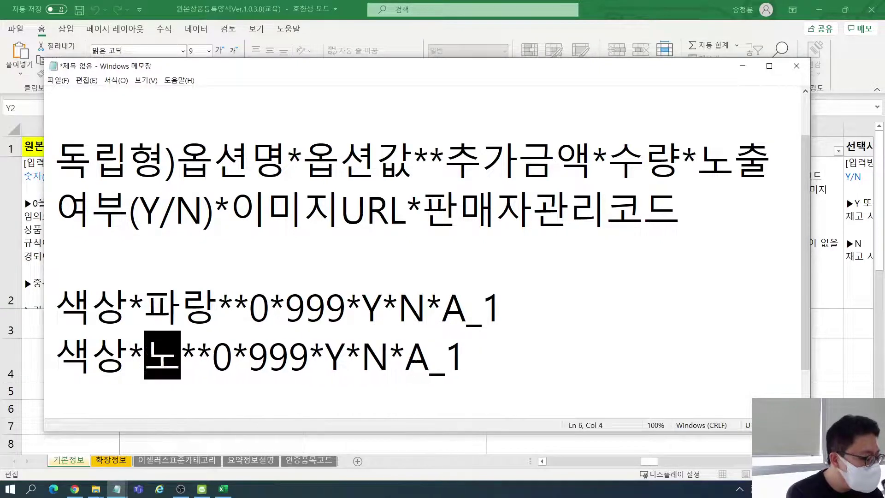
left_click(497, 362)
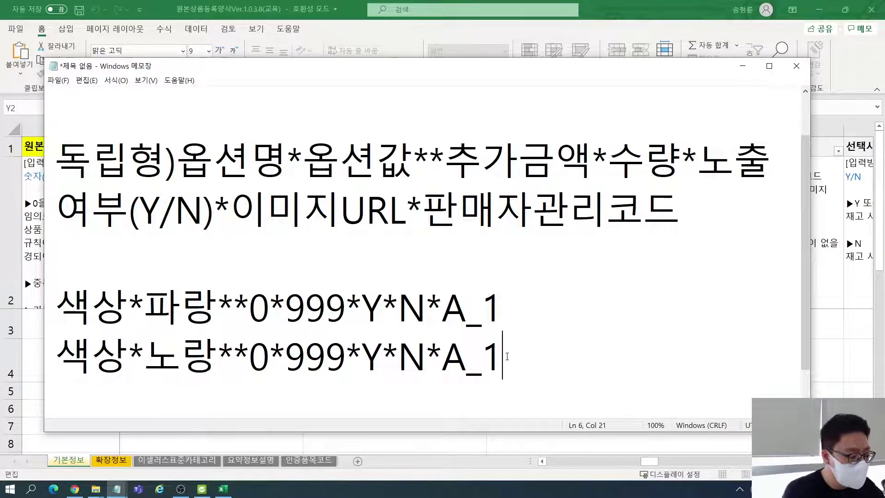
key("BackSpace")
type("2")
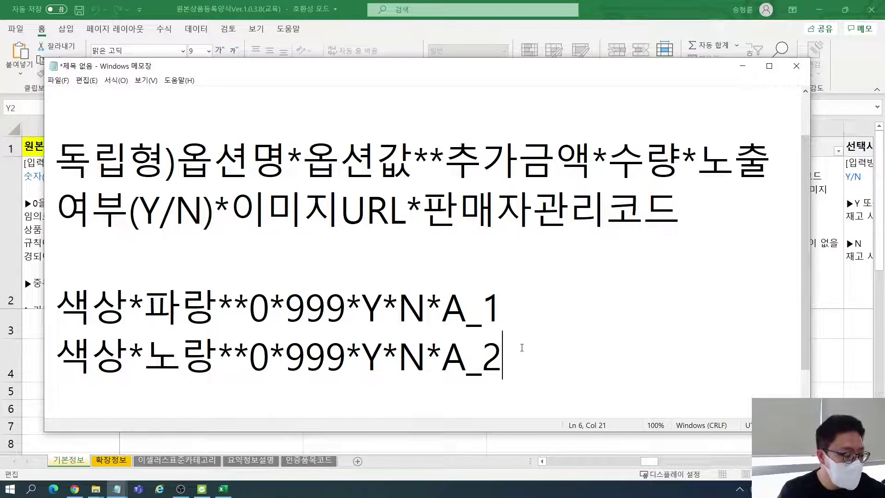
- Examine the structure of the two 색상 option lines in the note, including option value, surcharge, quantity and seller code positions
left_click_drag(523, 353, 55, 308)
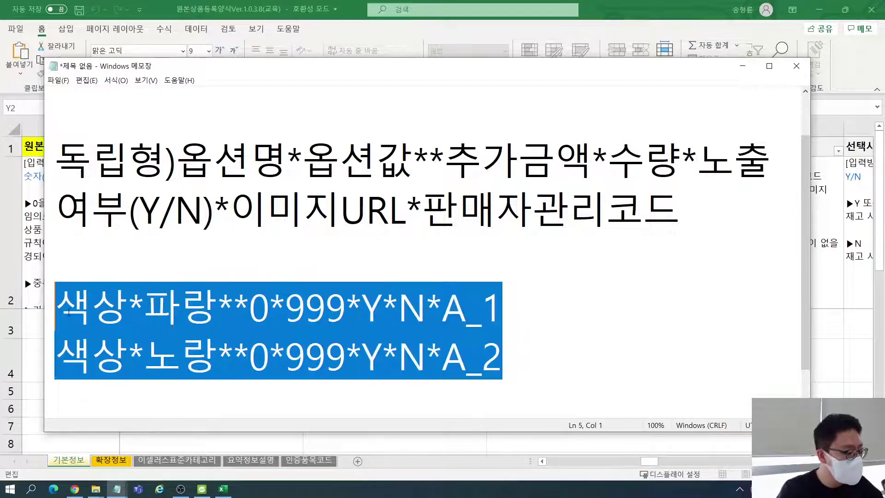
left_click(560, 288)
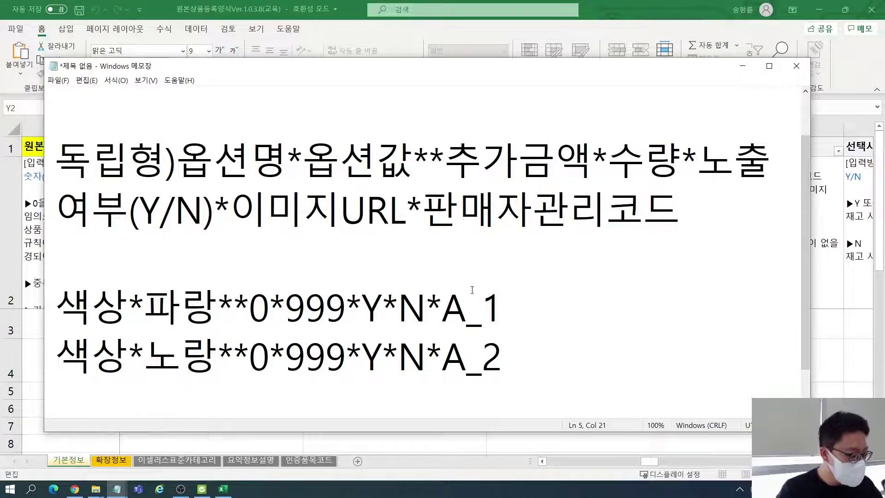
left_click(218, 313)
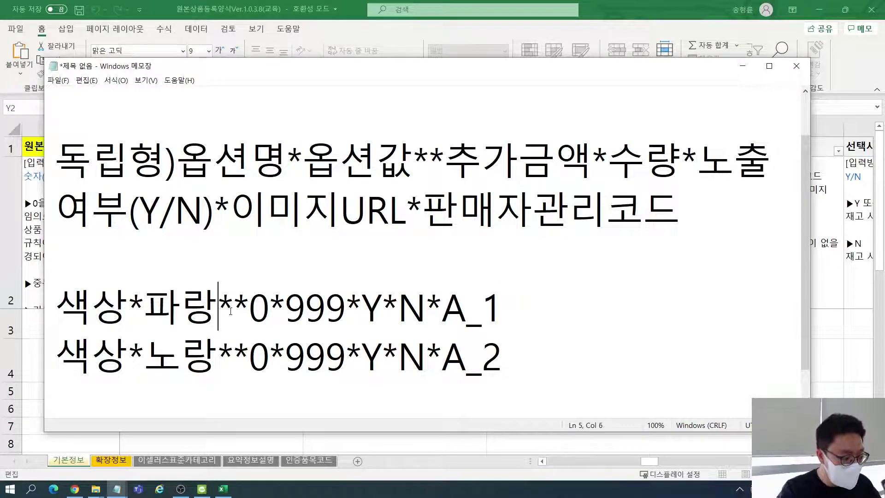
double_click(141, 310)
left_click(192, 311)
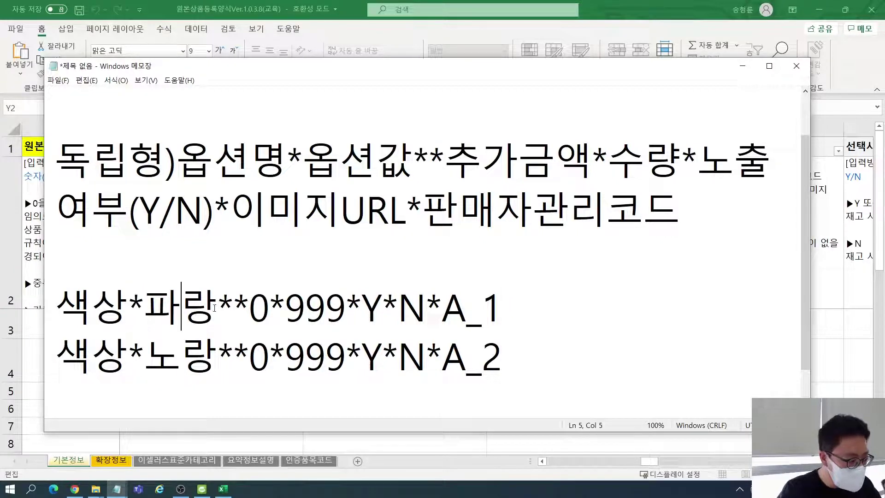
left_click_drag(219, 313, 252, 313)
left_click(345, 308)
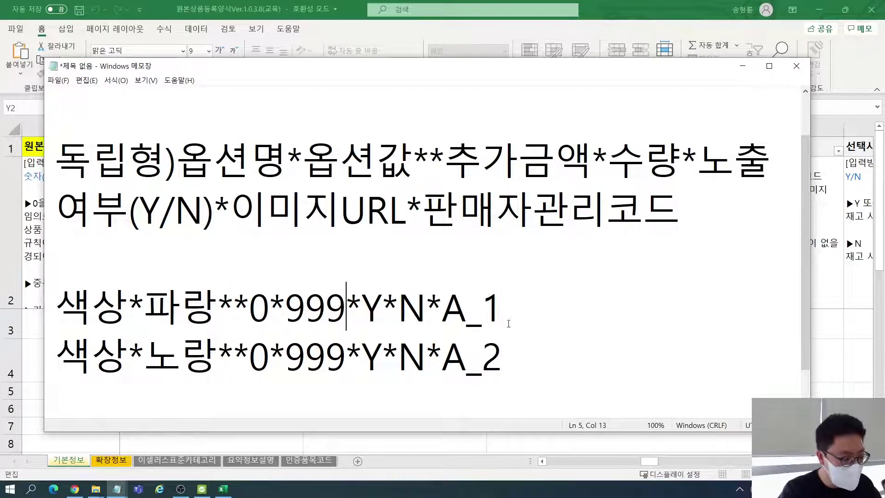
left_click_drag(503, 356, 61, 341)
left_click(346, 313)
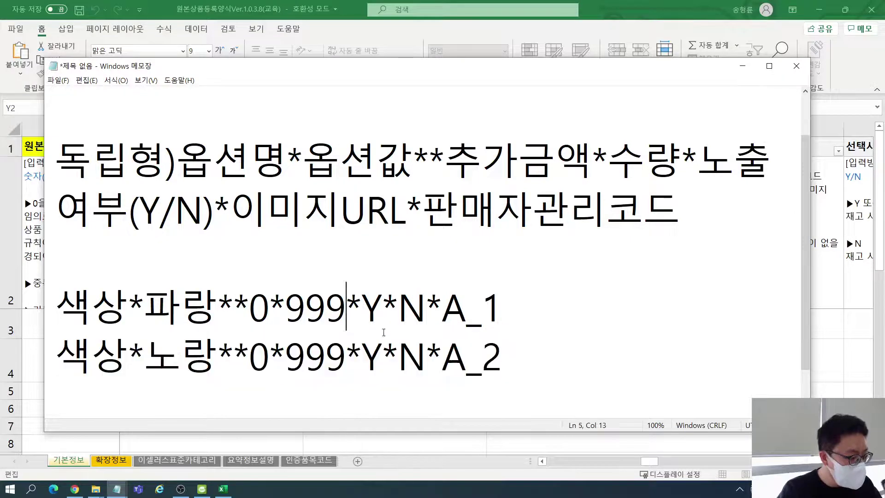
- Copy both 색상 option lines from the note and paste them into the 선택사항 상세정보 cell Y3 of the Excel sheet
left_click_drag(505, 357, 55, 308)
key("ctrl+c")
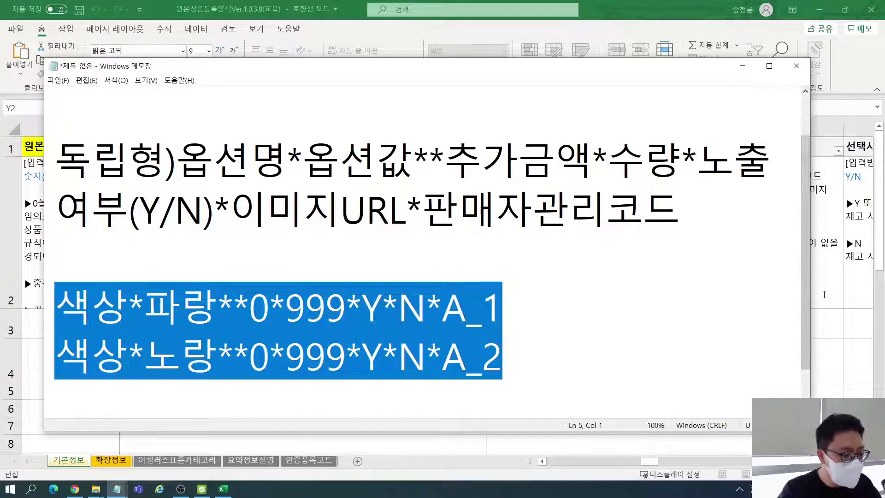
key("alt+Tab")
double_click(534, 333)
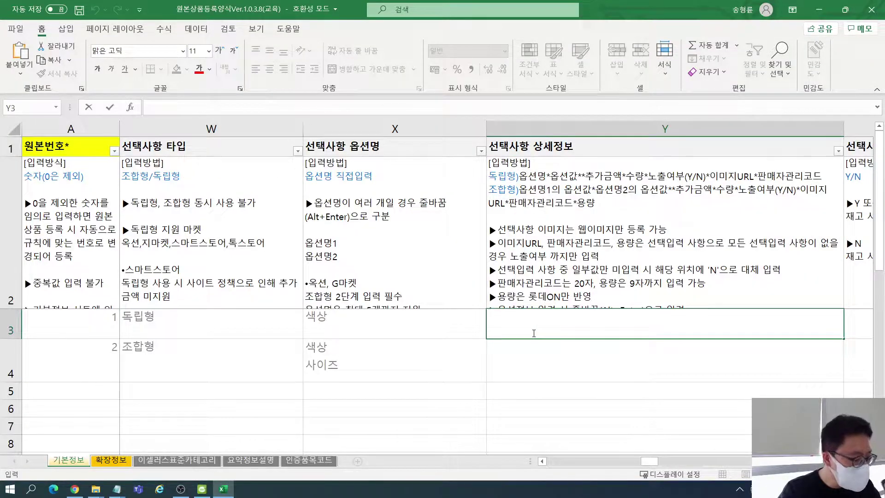
key("ctrl+v")
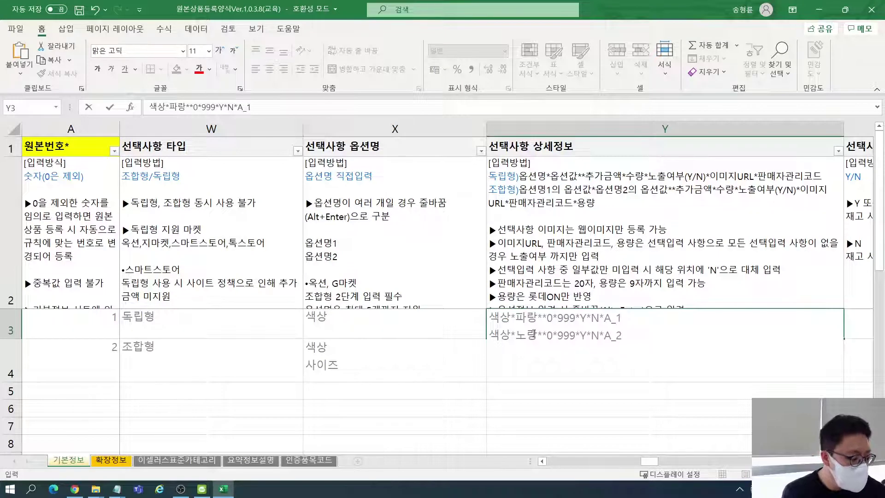
key("Return")
- Make row 3 slightly taller so both option lines fit in the 선택사항 상세정보 cell
left_click(533, 332)
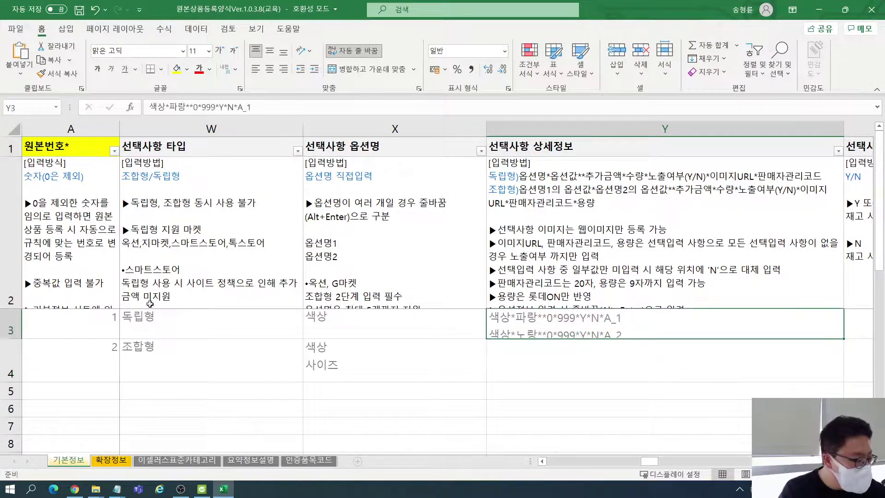
left_click_drag(14, 339, 14, 347)
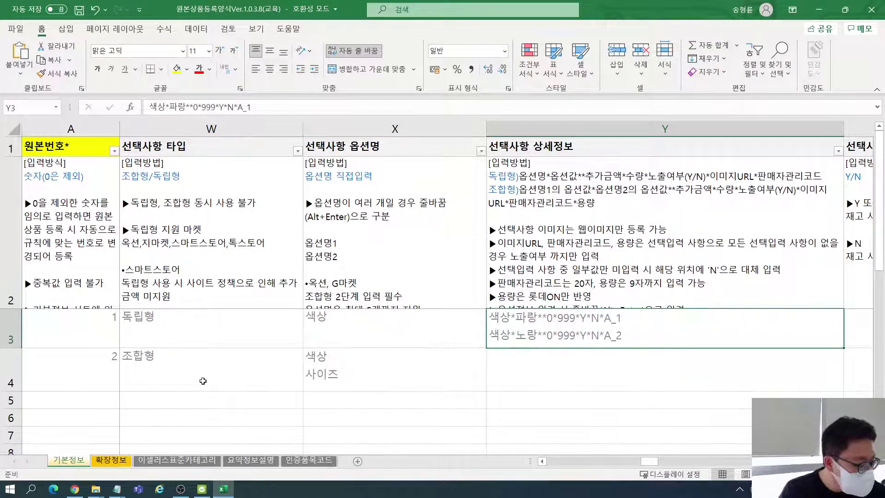
left_click(333, 371)
left_click(605, 326)
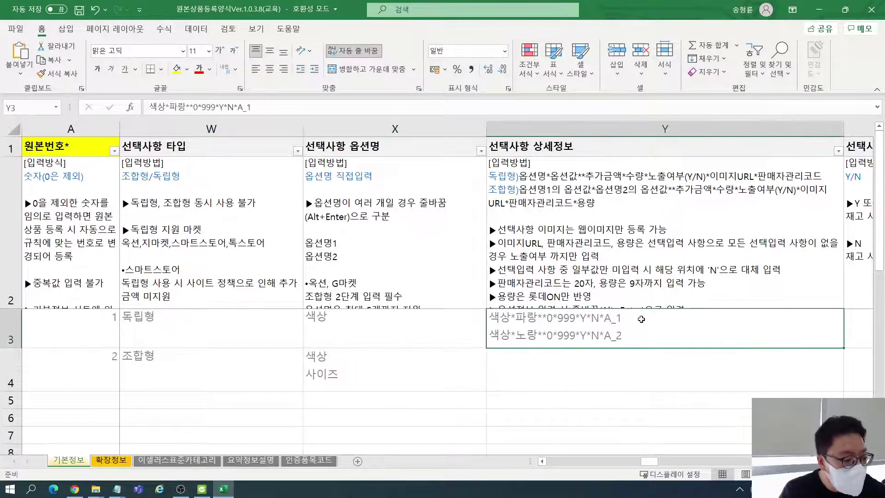
- Try inserting an extra line break after the first option line in cell Y3
double_click(641, 319)
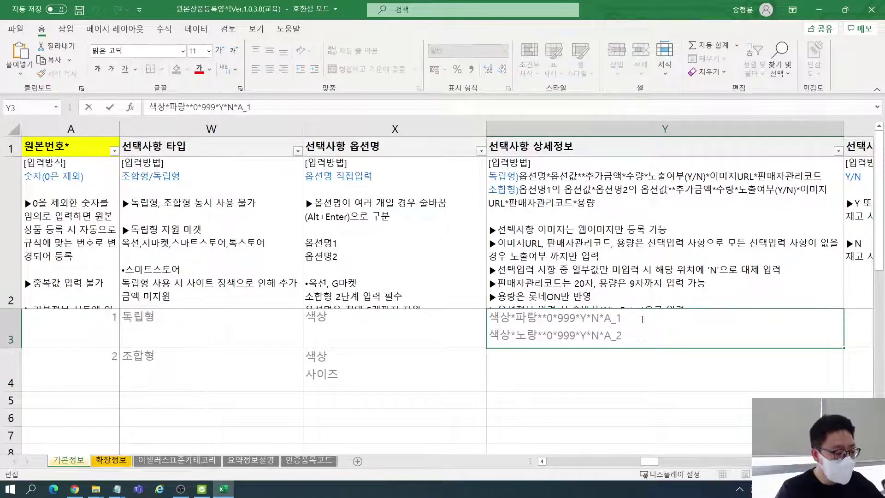
key("alt+Return")
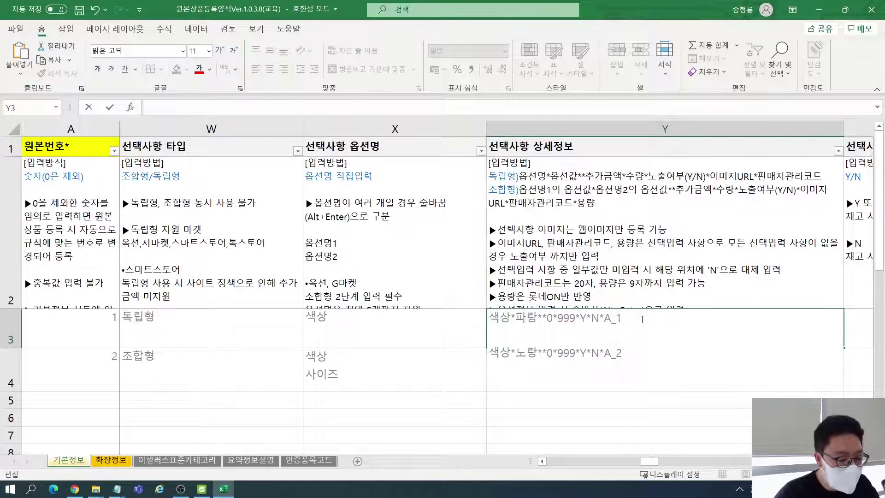
key("BackSpace")
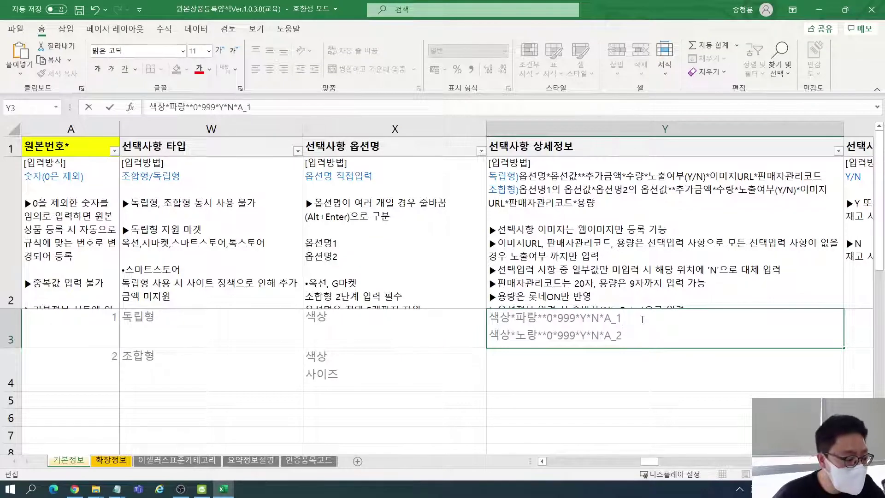
key("Return")
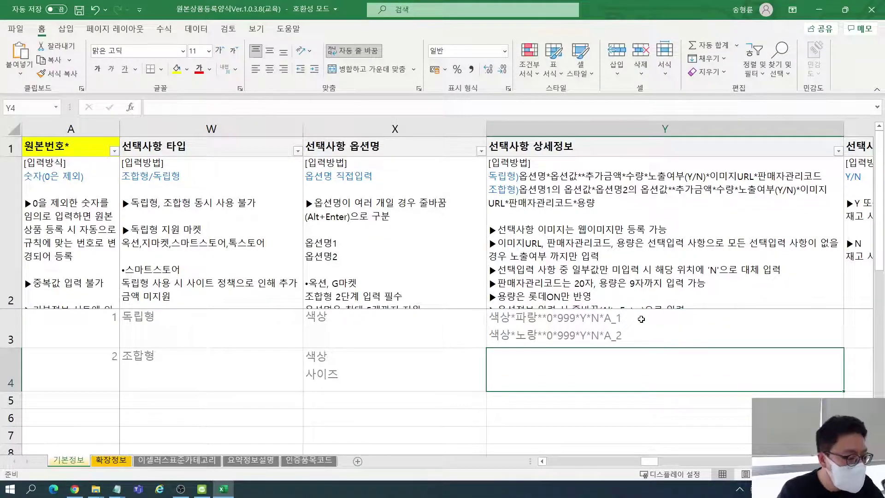
- Copy the 조합형 format text without its label from the instructions in cell Y2 and replace the entire Notepad content with it
left_click(611, 276)
double_click(615, 220)
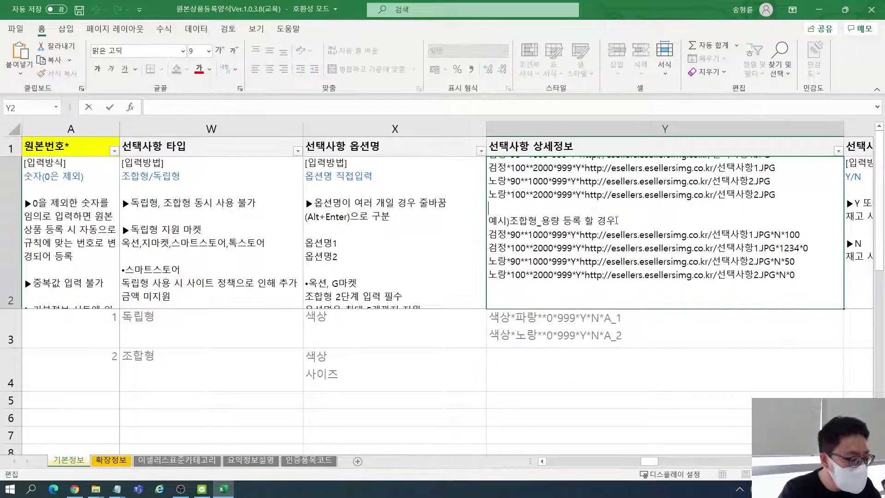
key("Up")
key("Up")
key("Up")
key("Up")
key("Up")
key("Up")
key("Up")
key("Up")
key("Up")
key("Up")
key("Up")
key("Up")
key("Up")
key("Up")
key("Up")
key("Up")
key("Up")
key("Up")
key("Up")
key("Up")
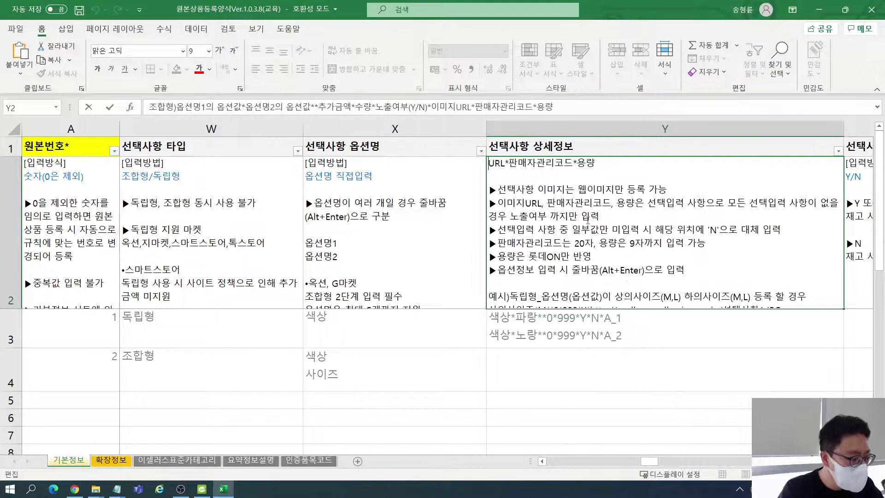
key("Up")
key("Up")
key("Up")
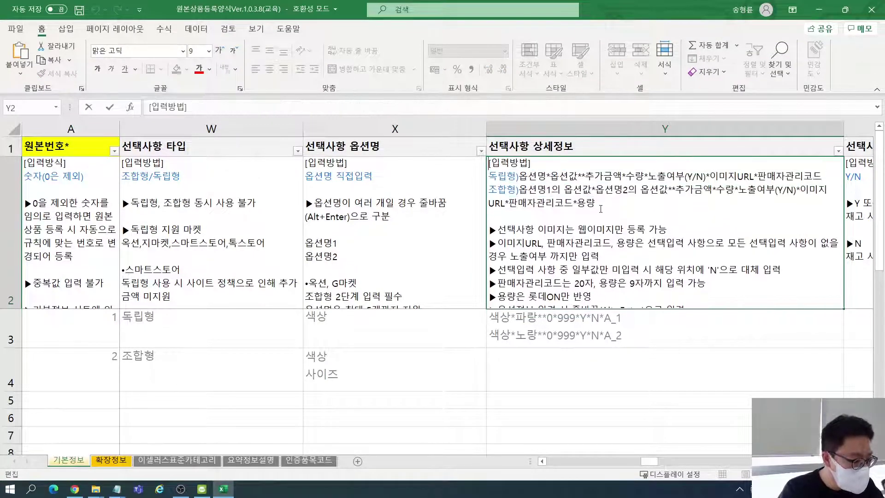
left_click_drag(600, 209, 522, 191)
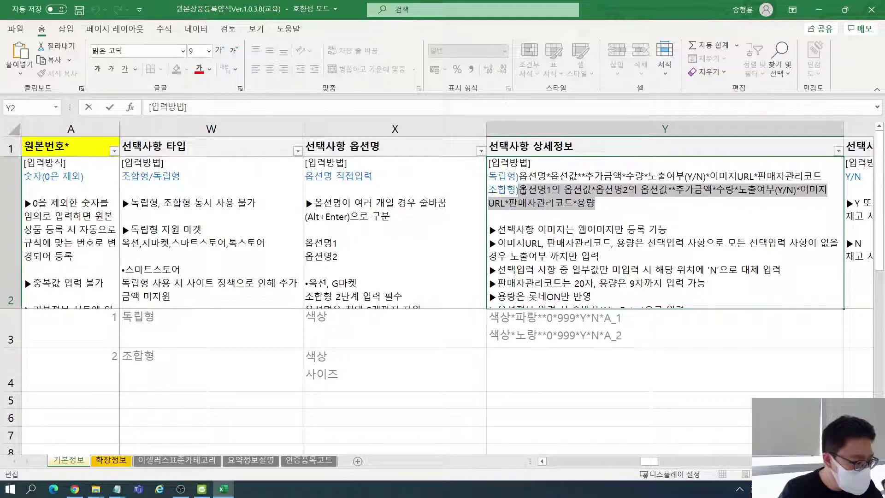
key("alt+Tab")
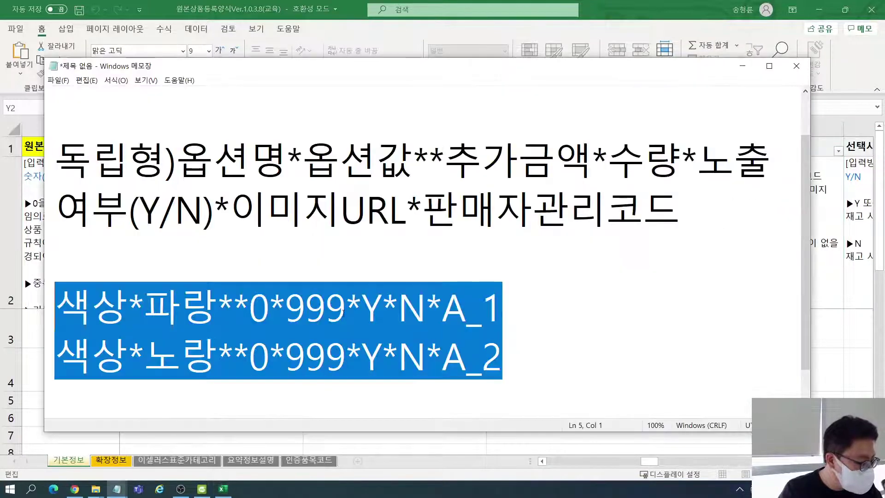
left_click(358, 224)
key("ctrl+a")
key("ctrl+v")
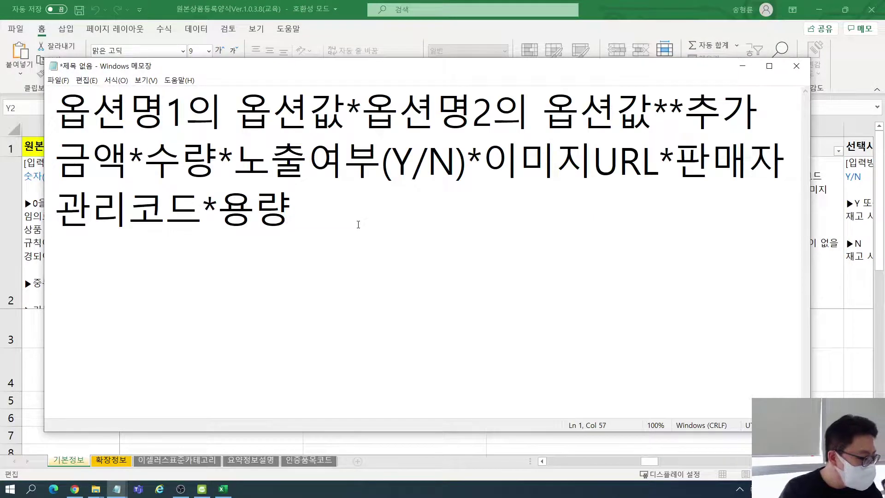
- Add the heading "조합형 / 색상, 사이즈" above the format text, separated by a blank line
key("ctrl+Home")
key("Return")
key("Return")
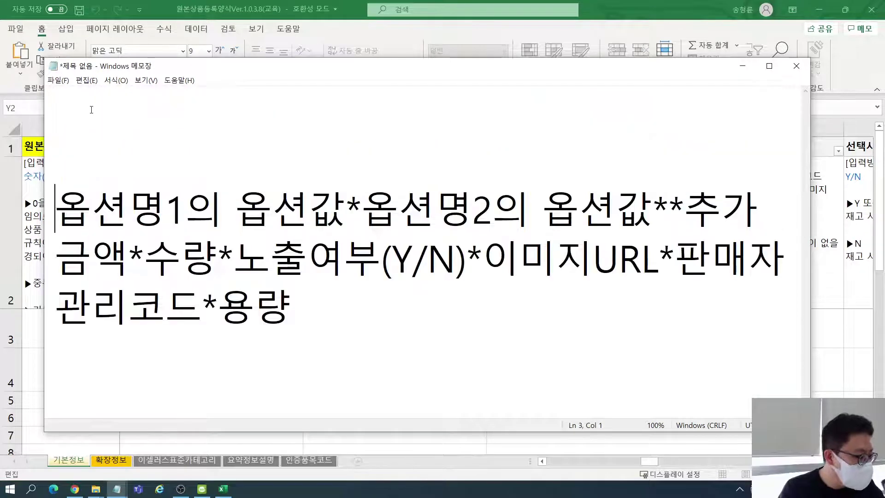
left_click(91, 109)
type("조합형 / ")
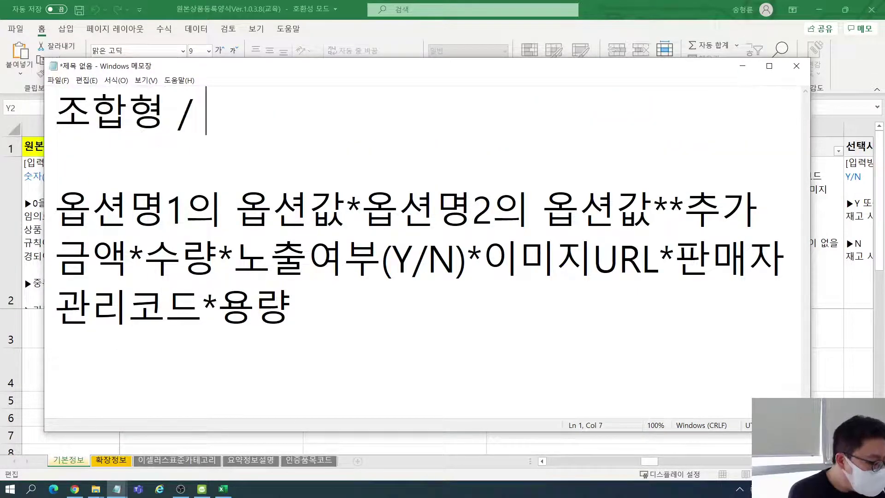
type("색상, 사이즈")
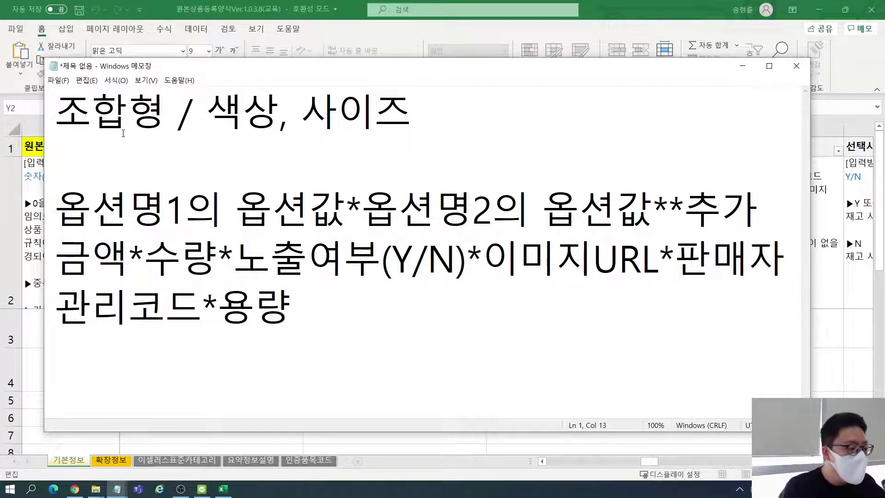
- Move the Notepad window higher and enlarge it so more of the format text fits on each line
left_click(362, 235)
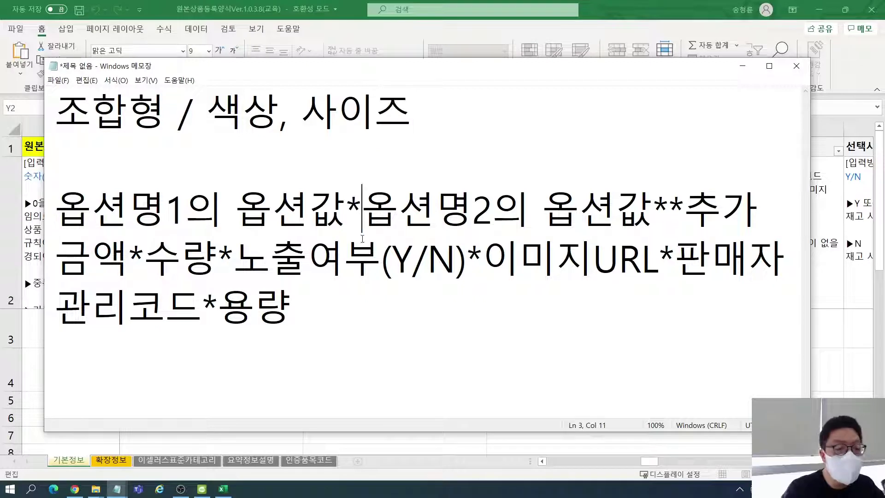
left_click(212, 375)
left_click(208, 384)
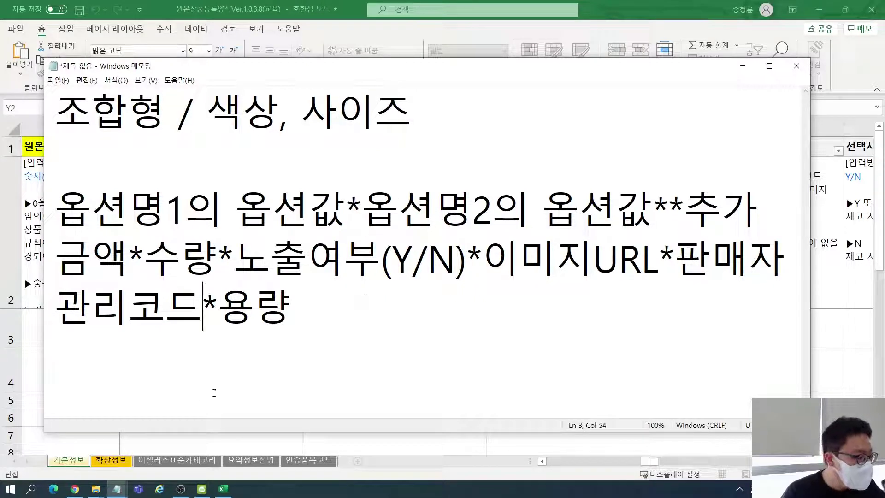
left_click(333, 330)
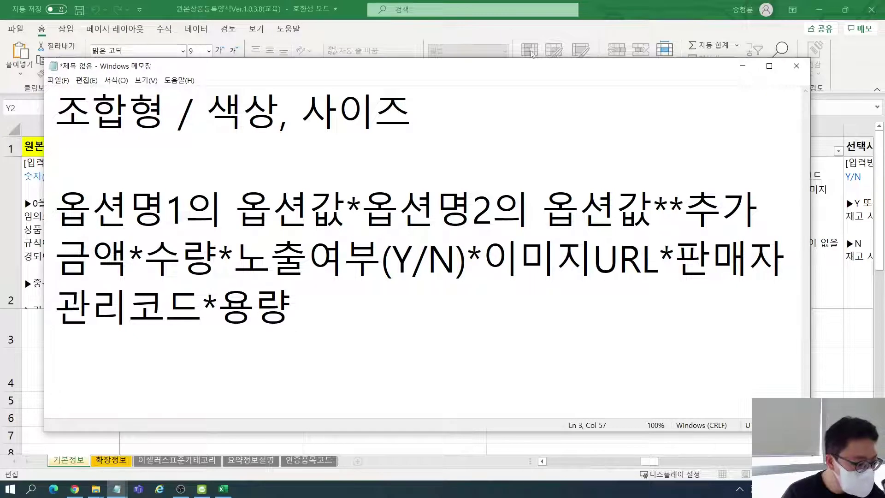
left_click_drag(472, 69, 454, 27)
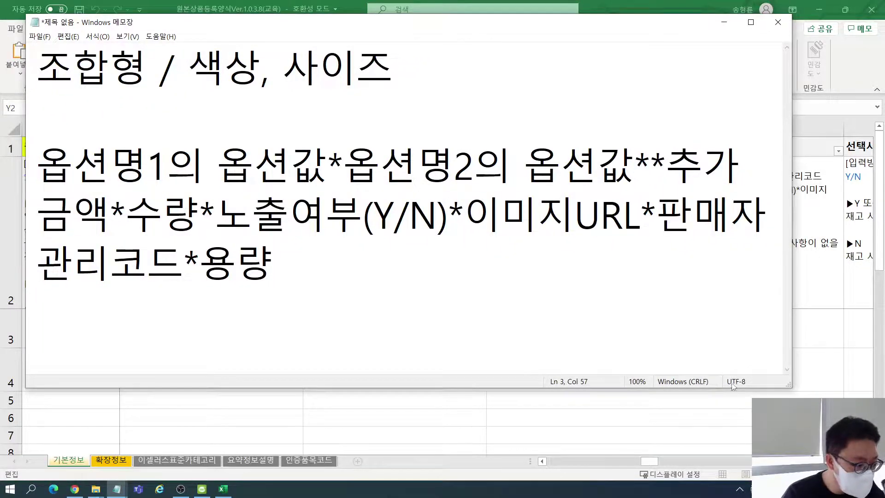
left_click_drag(790, 386, 858, 442)
- Write the option line "파랑*S**0*999*Y" below the 조합형 format text, separated by a blank line
key("Return")
key("Return")
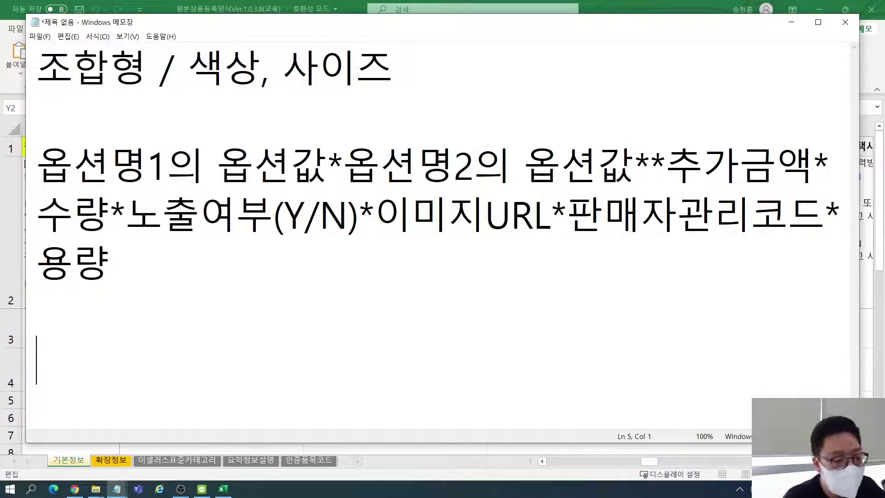
type("파랑")
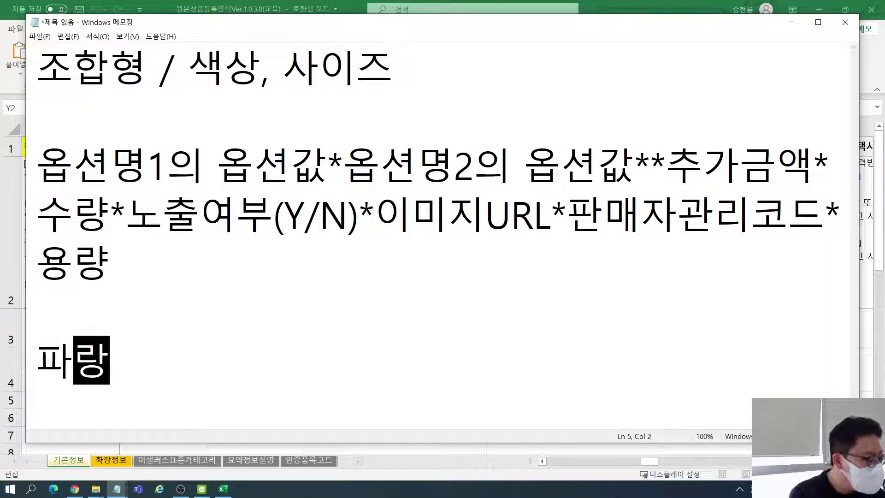
type("*")
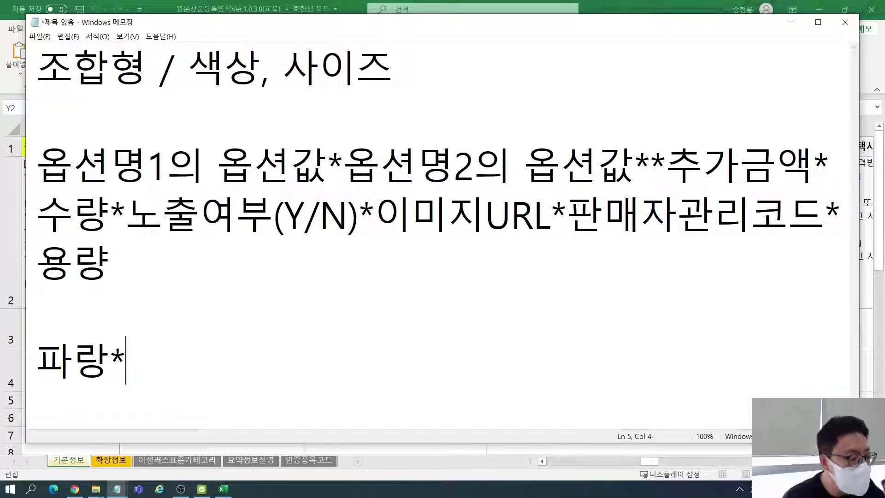
type("S")
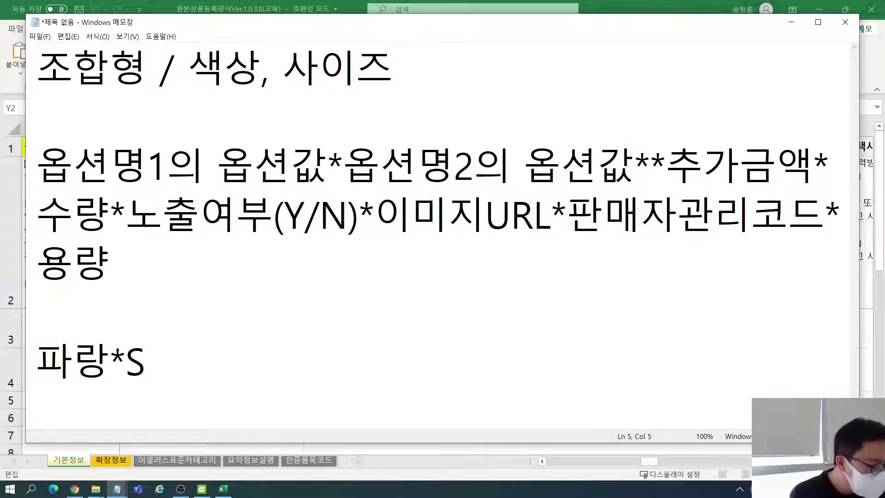
type("**")
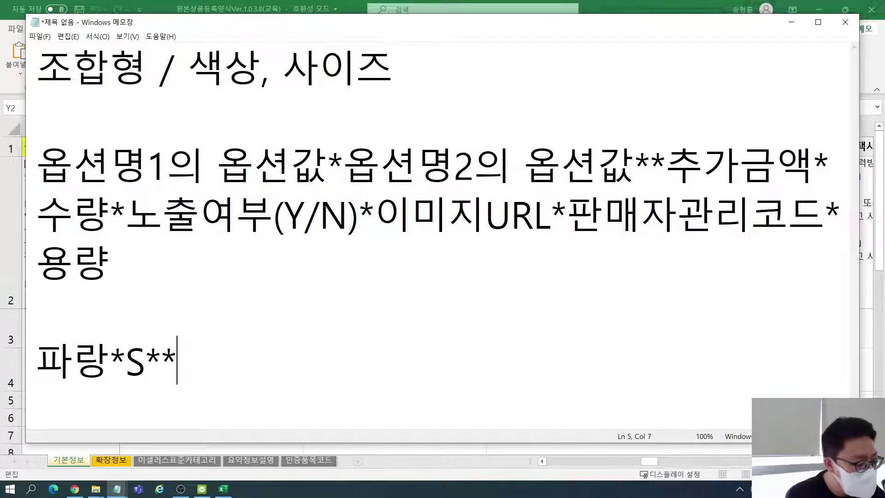
type("9")
key("BackSpace")
type("0")
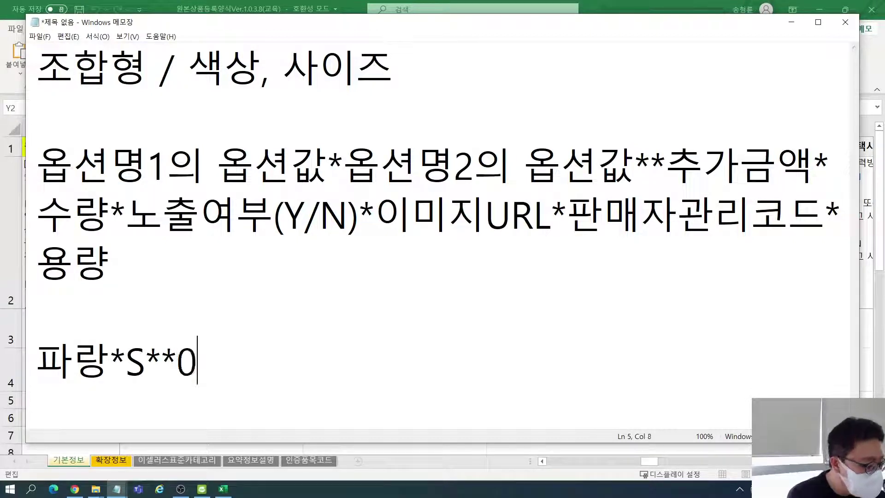
type("*999")
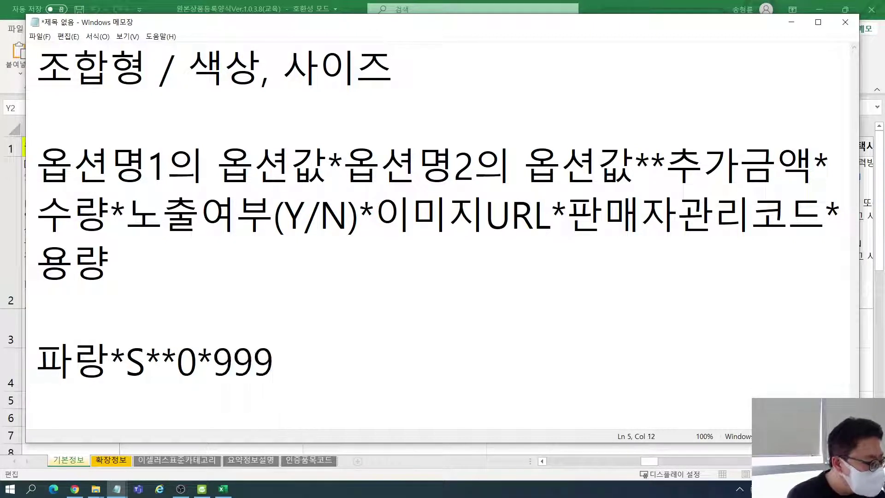
type("*Y")
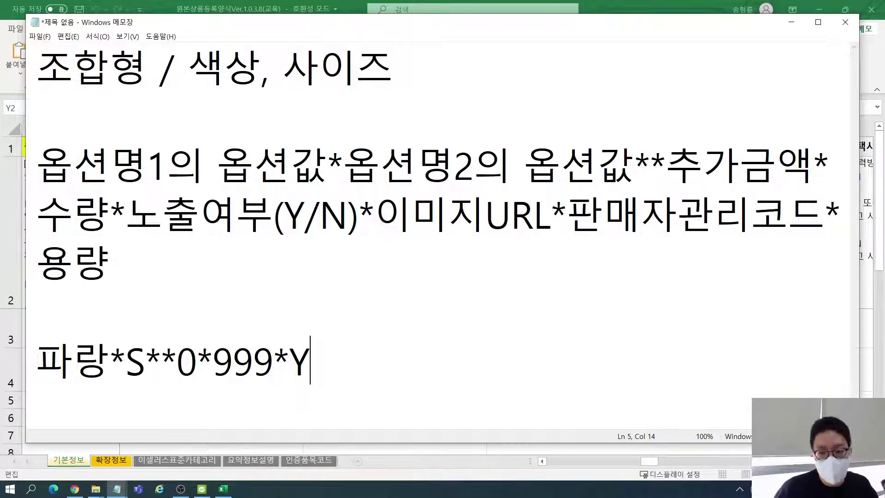
- Duplicate the 파랑 S option line twice below itself and remove the blank lines above the first and second option lines
key("shift+Up")
key("ctrl+c")
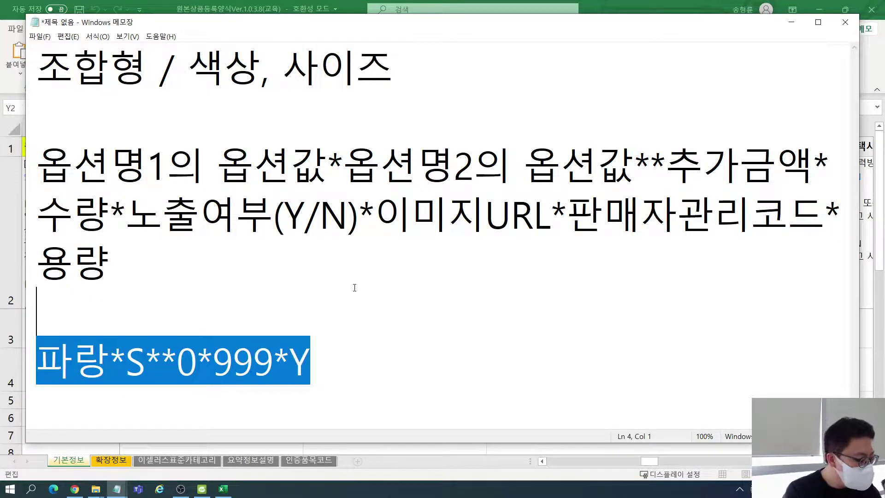
left_click(355, 286)
left_click(314, 306)
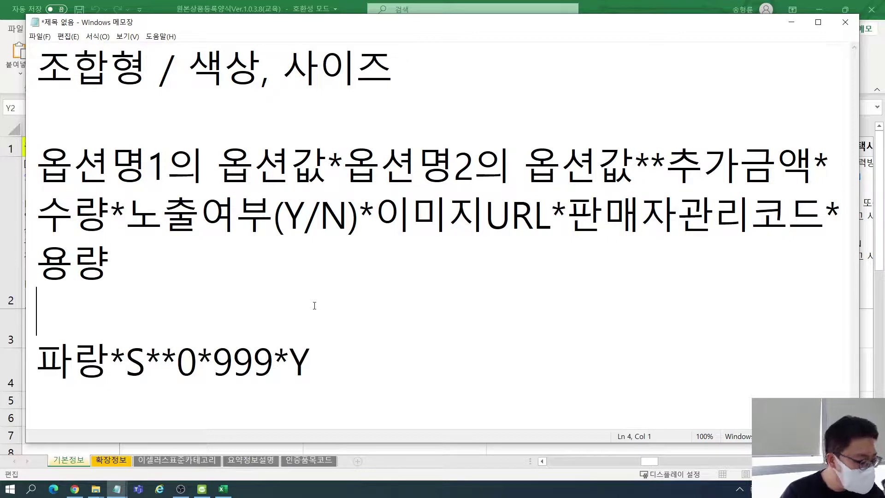
key("BackSpace")
left_click(346, 328)
key("Return")
key("Return")
key("ctrl+v")
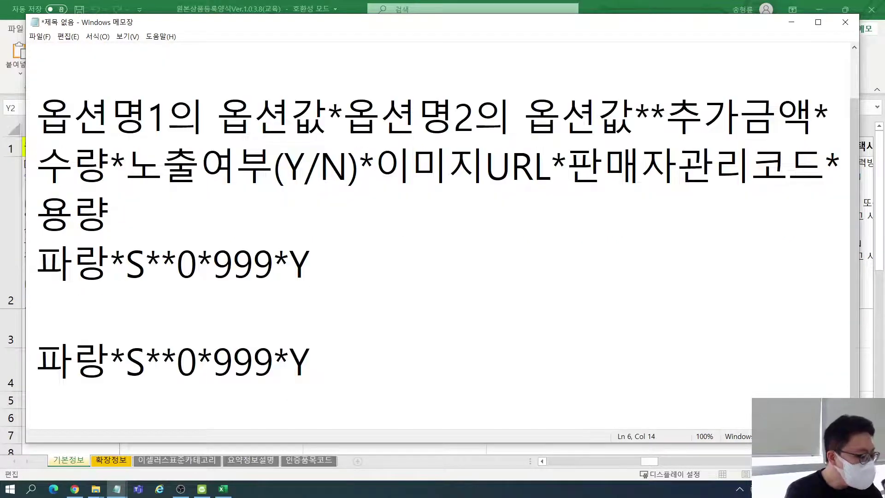
key("Return")
key("Return")
key("ctrl+v")
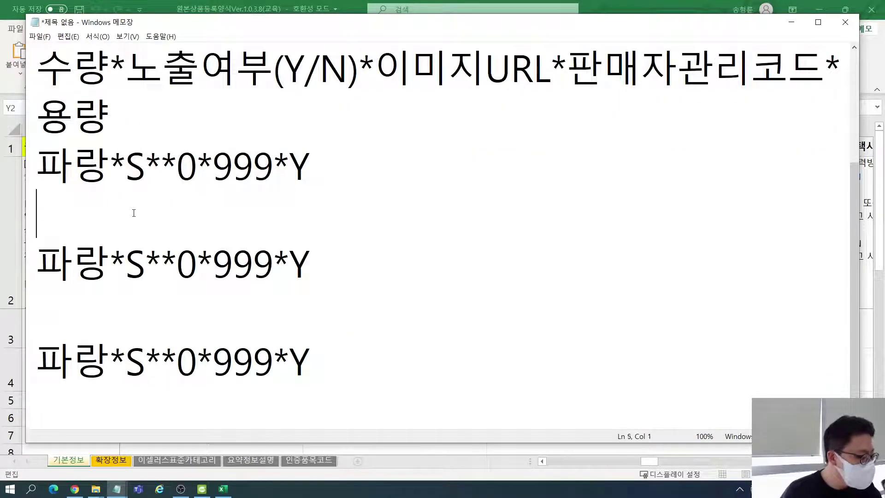
key("Delete")
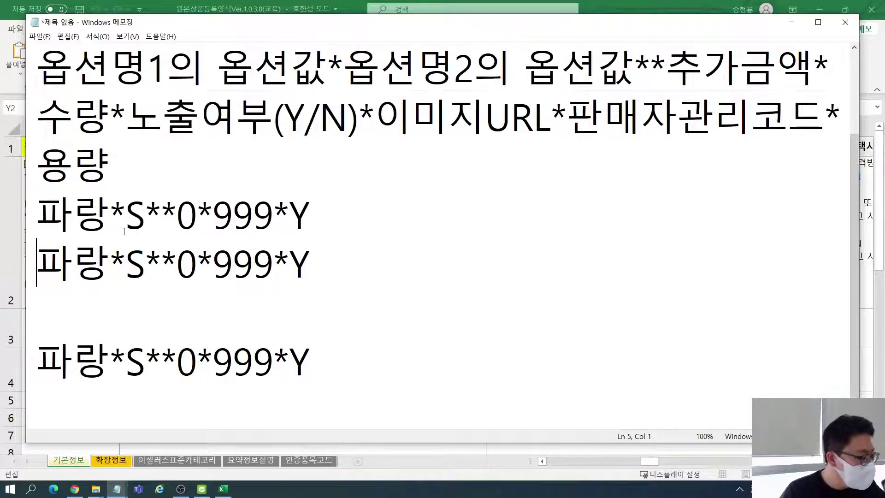
- Change the size in the second 파랑 line to M and remove the blank line below it
key("Right")
key("Right")
key("Right")
key("Right")
key("BackSpace")
type("M")
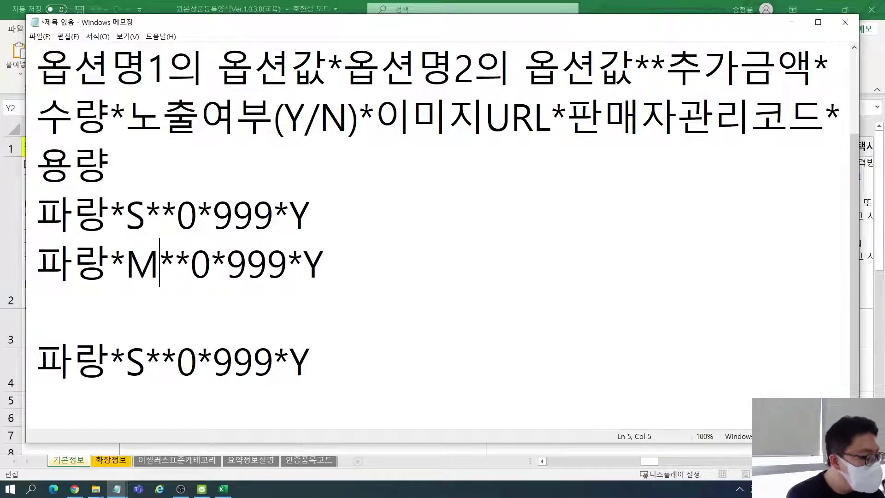
left_click(134, 311)
key("BackSpace")
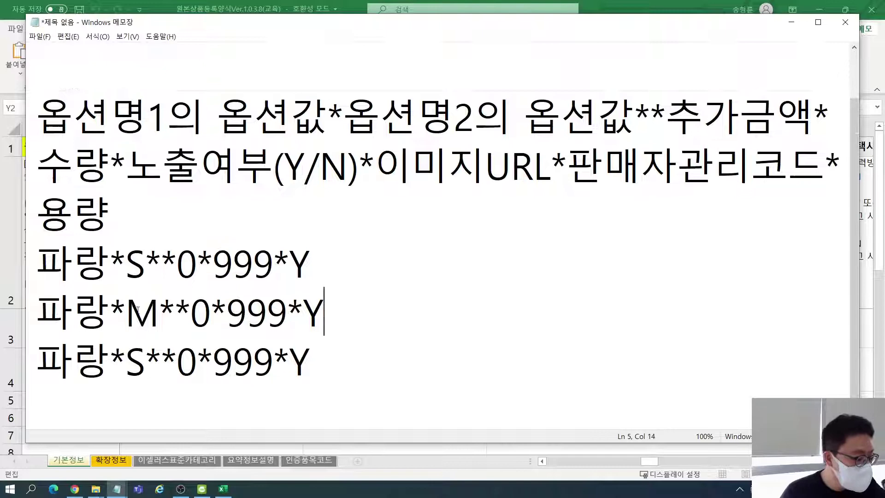
- Change the size in the third 파랑 line to L
left_click(145, 356)
key("BackSpace")
type("ㅣ")
key("BackSpace")
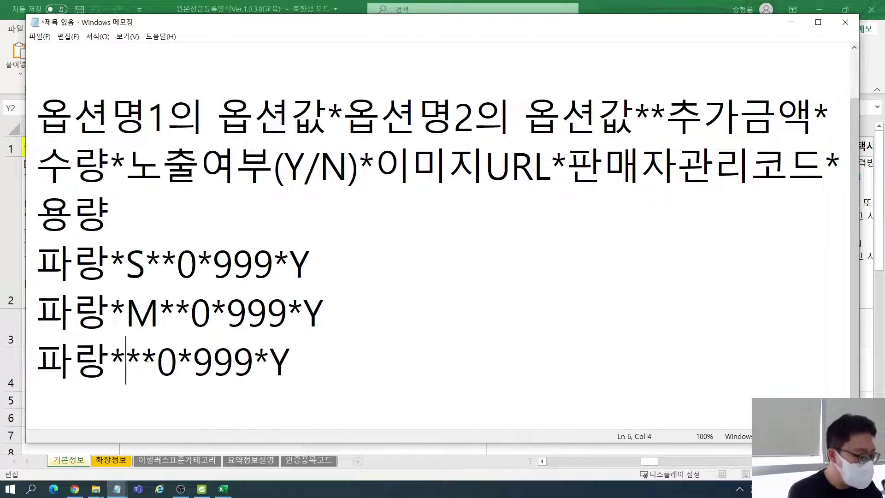
type("L")
- Paste another copy of the S option line after a blank line and change its color to 노랑
left_click(342, 360)
key("Return")
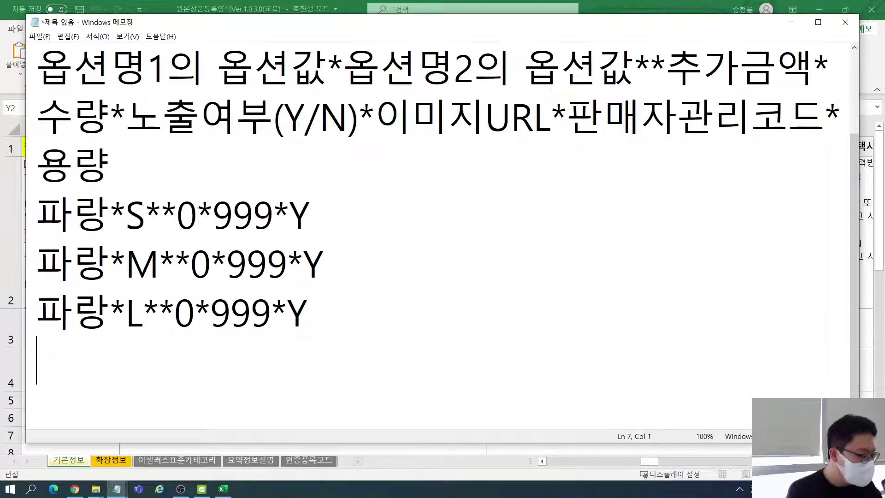
key("Return")
key("ctrl+v")
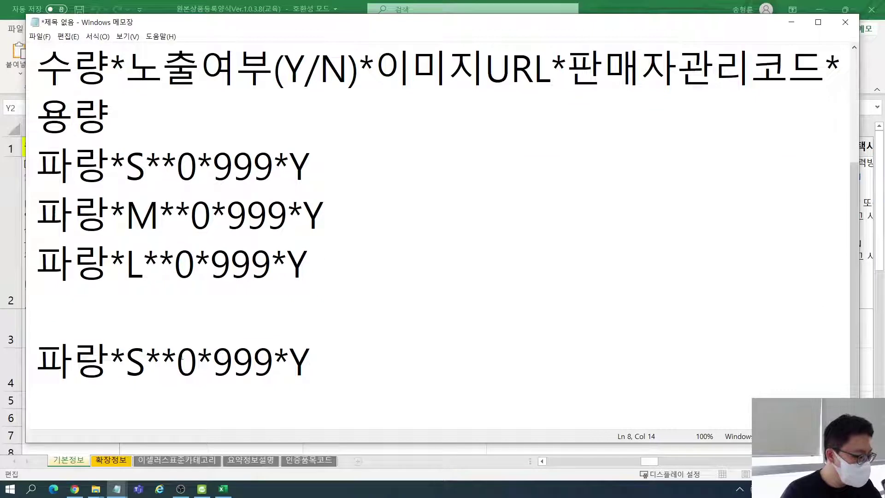
left_click(112, 360)
key("BackSpace")
key("BackSpace")
type("S")
key("BackSpace")
type("노랑")
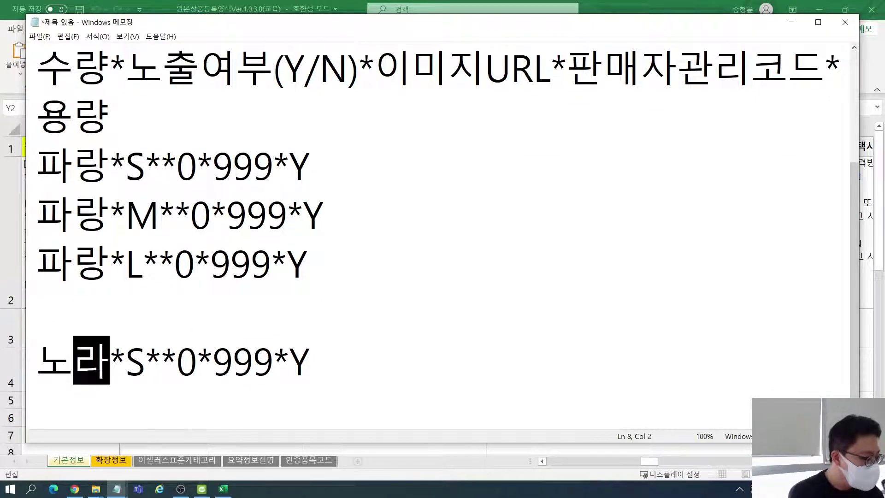
key("End")
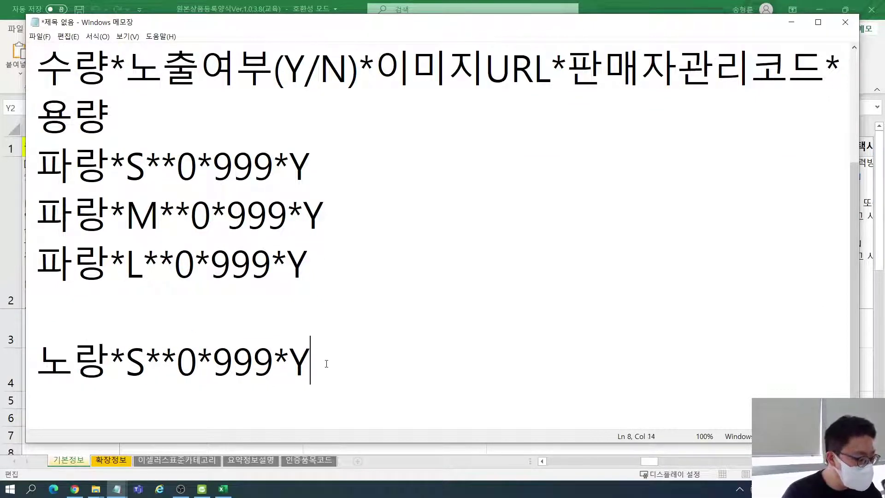
- Duplicate the 노랑 S option line directly below itself and change the copy's size to M
key("shift+Left")
key("shift+Left")
key("shift+Left")
key("shift+Left")
key("shift+Left")
key("shift+Left")
key("shift+Left")
key("shift+Left")
key("shift+Left")
key("shift+Left")
key("shift+Left")
key("shift+Left")
key("shift+Left")
key("ctrl+c")
left_click(325, 361)
key("Return")
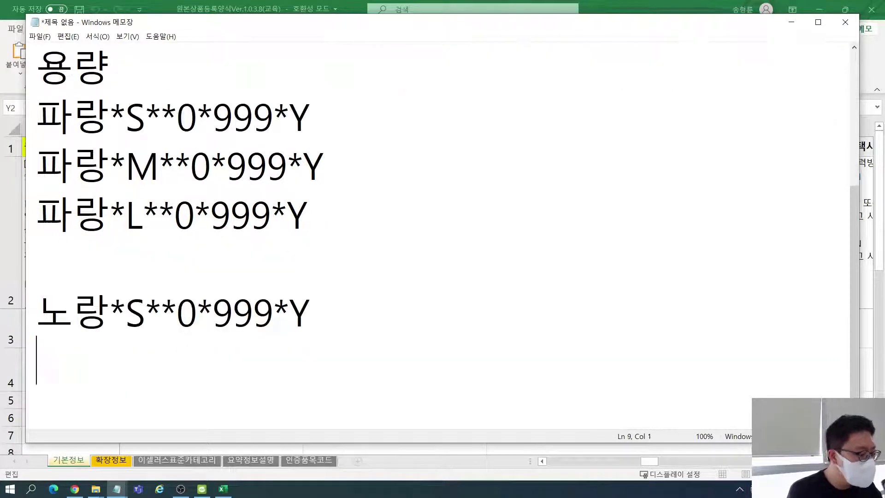
key("ctrl+v")
left_click(137, 365)
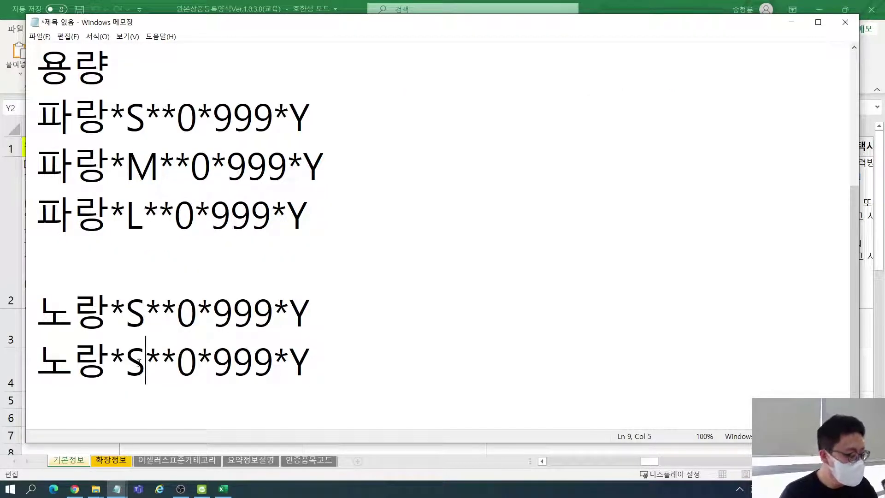
key("BackSpace")
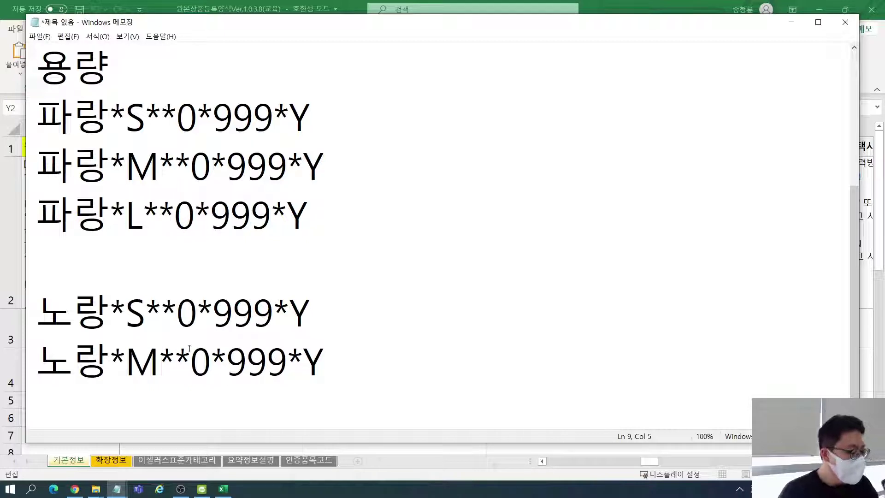
- Compare the color and size values in the option lines with the 조합형 format text, including its optional trailing fields
left_click(320, 283)
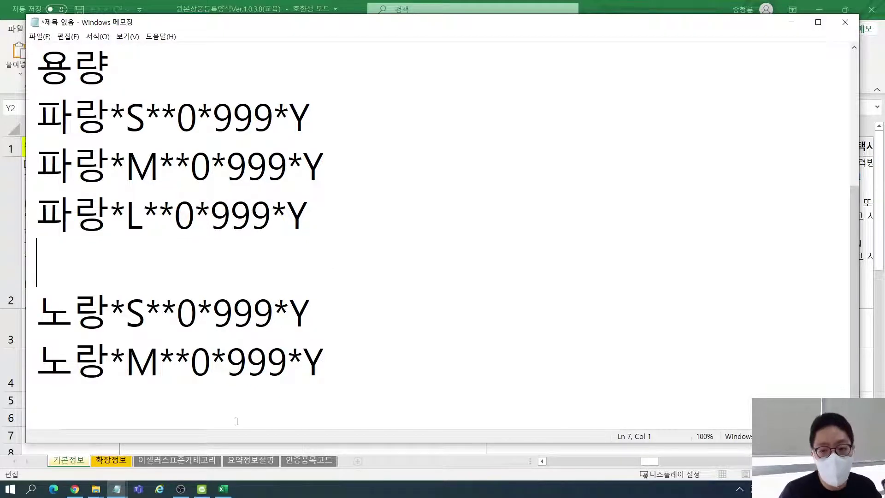
left_click_drag(112, 217, 47, 210)
scroll(154, 233, "up", 2)
left_click(113, 282)
left_click_drag(111, 318, 42, 306)
left_click_drag(147, 318, 126, 318)
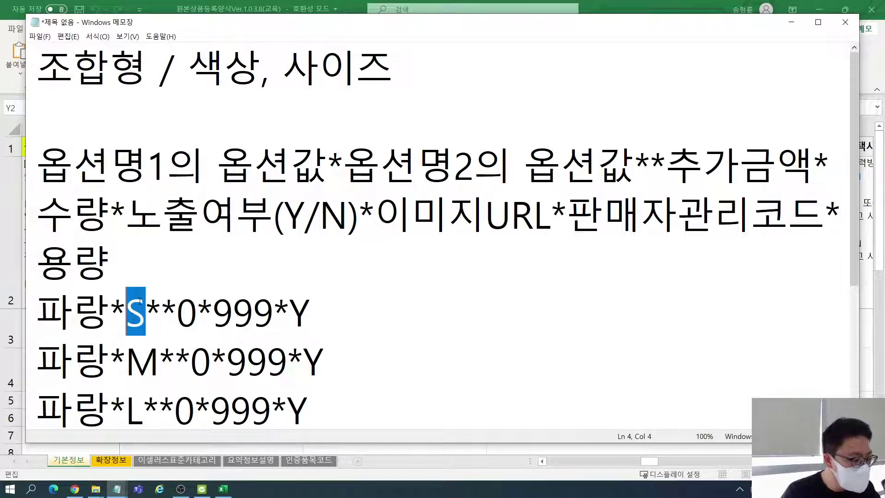
left_click(110, 163)
left_click_drag(37, 163, 597, 166)
left_click(361, 315)
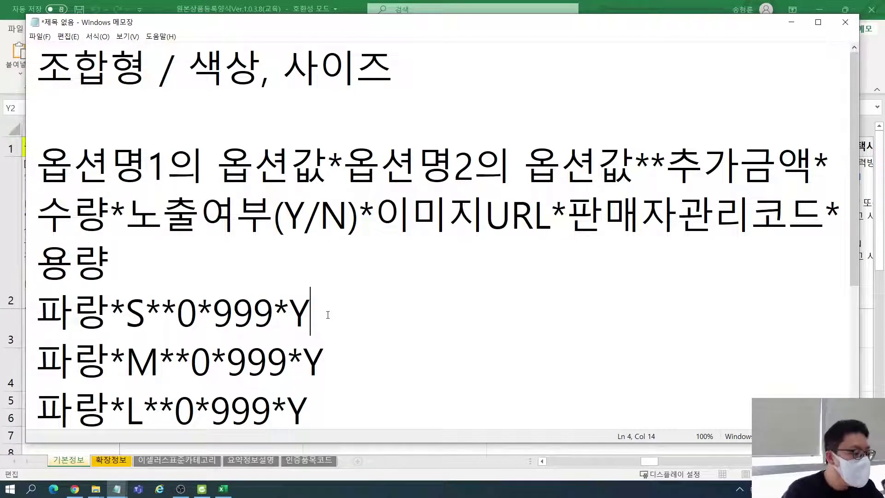
left_click(471, 228)
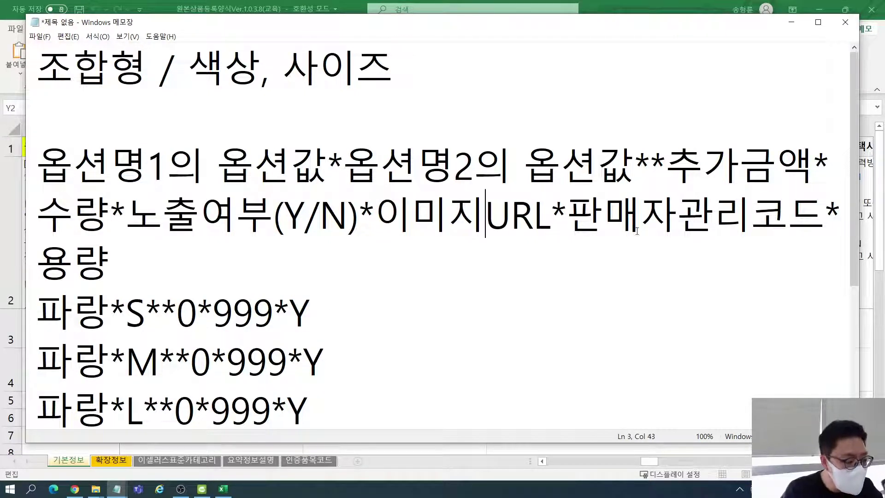
left_click(676, 221)
left_click(126, 263)
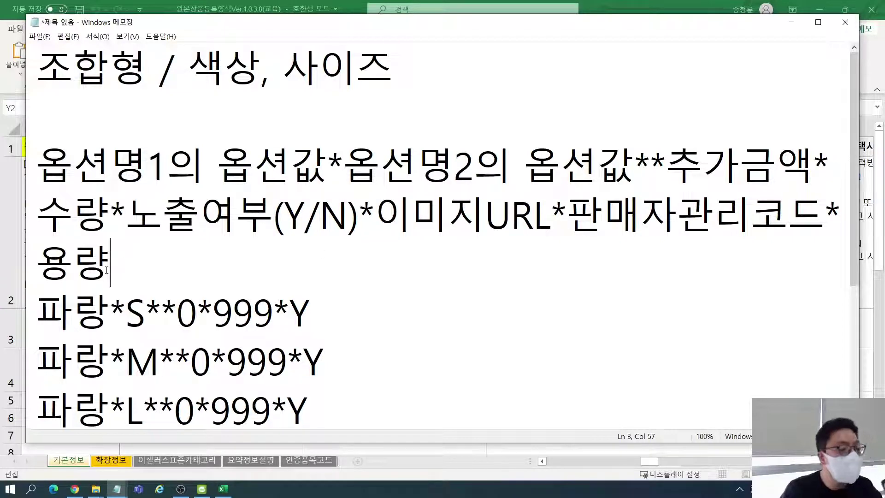
- Copy the three 파랑 option lines from Notepad into cell Y4 in Excel and make row 4 tall enough to show them
left_click_drag(47, 320, 307, 245)
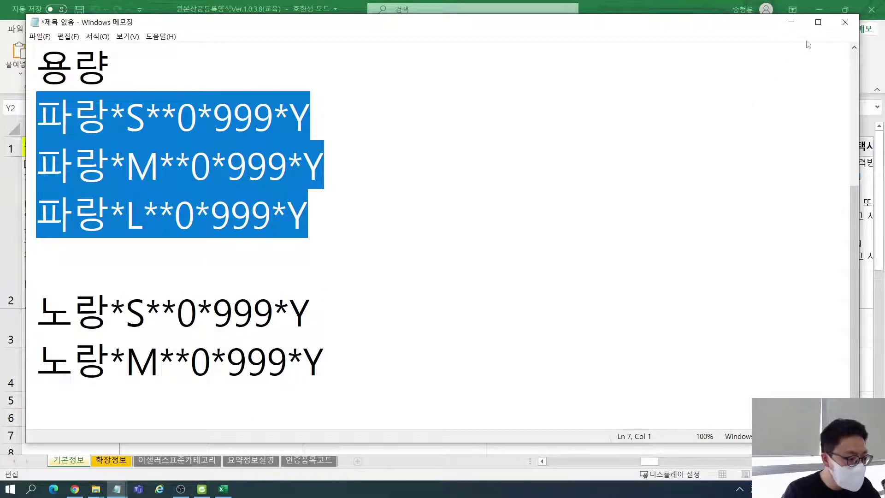
left_click(791, 22)
left_click(543, 362)
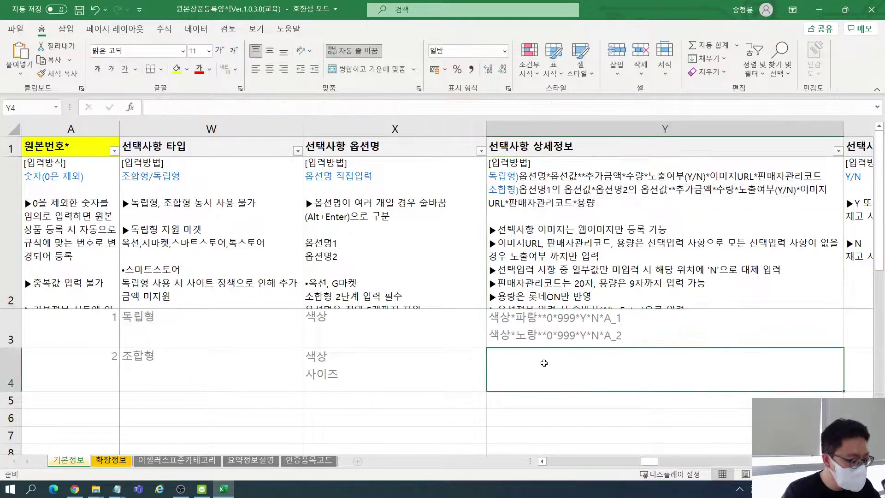
double_click(544, 363)
key("ctrl+v")
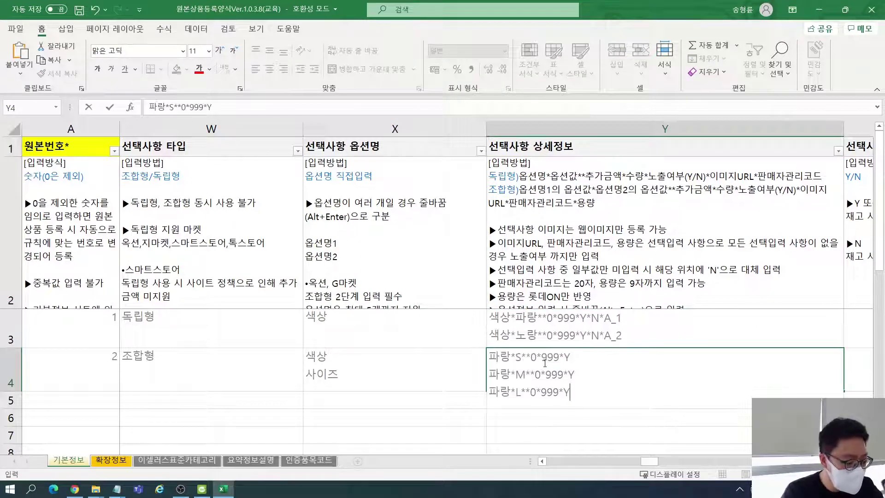
left_click_drag(19, 391, 19, 421)
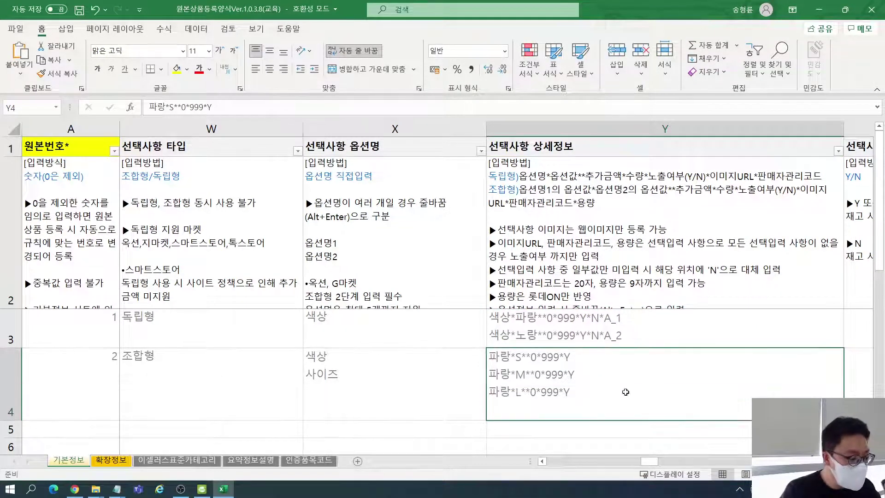
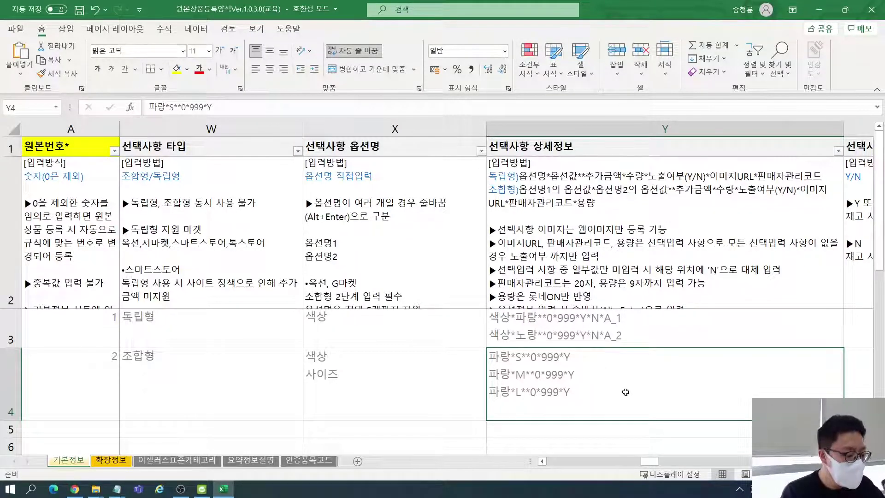
- Review the input rules and row 3 sample entries of the 선택사항 재고 사용여부, 작성형 선택사항 and 추가구성 columns
key("Right")
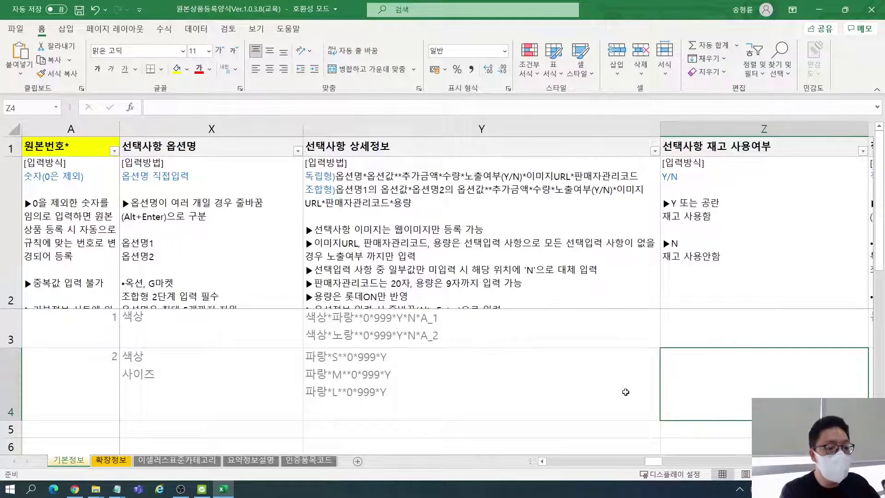
key("Right")
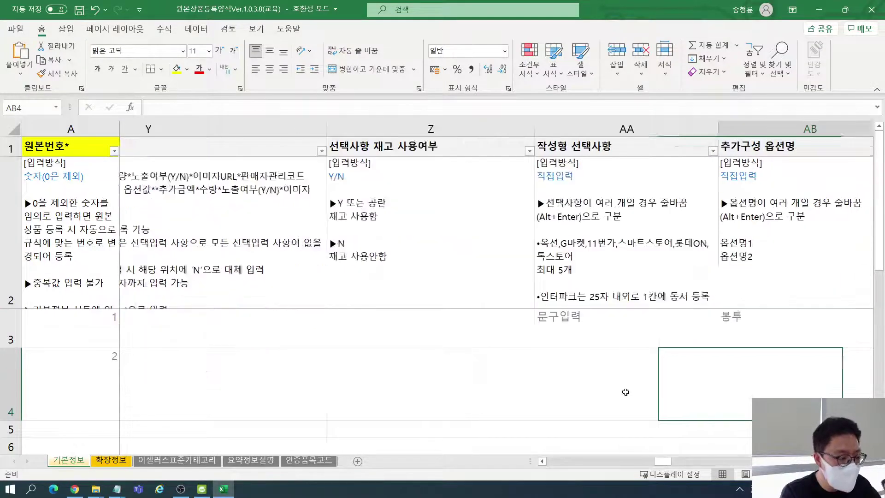
key("Up")
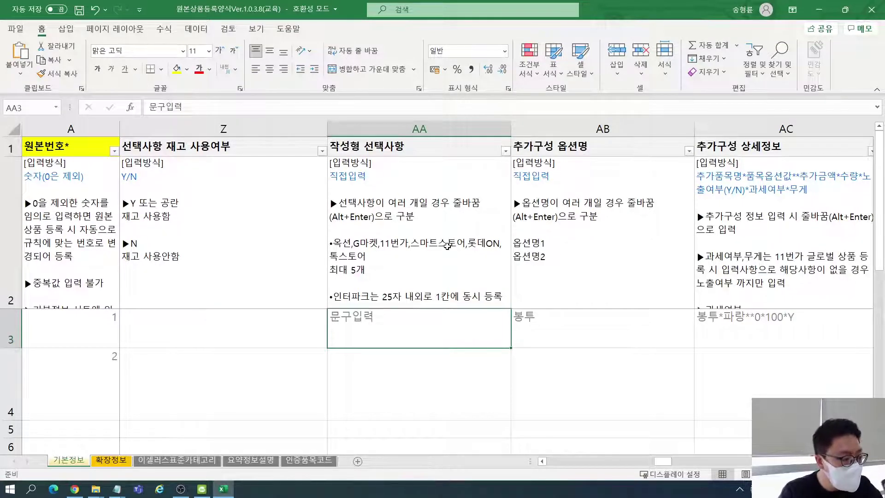
left_click(401, 260)
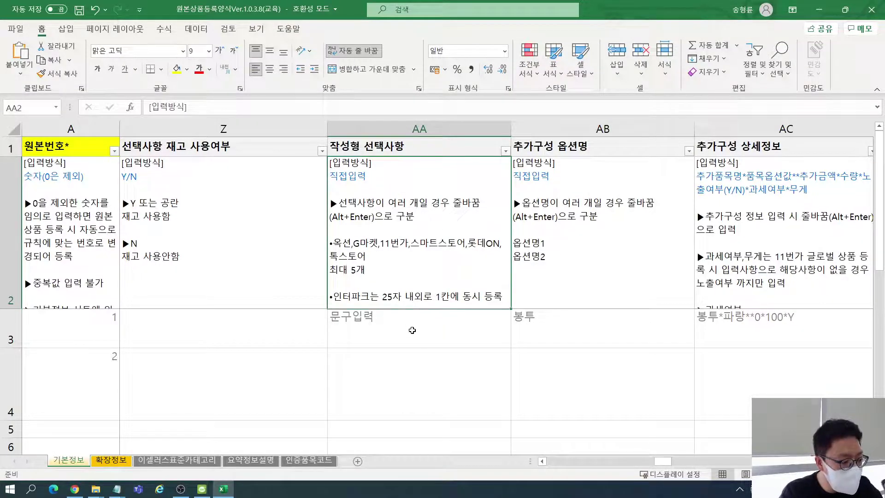
left_click(412, 333)
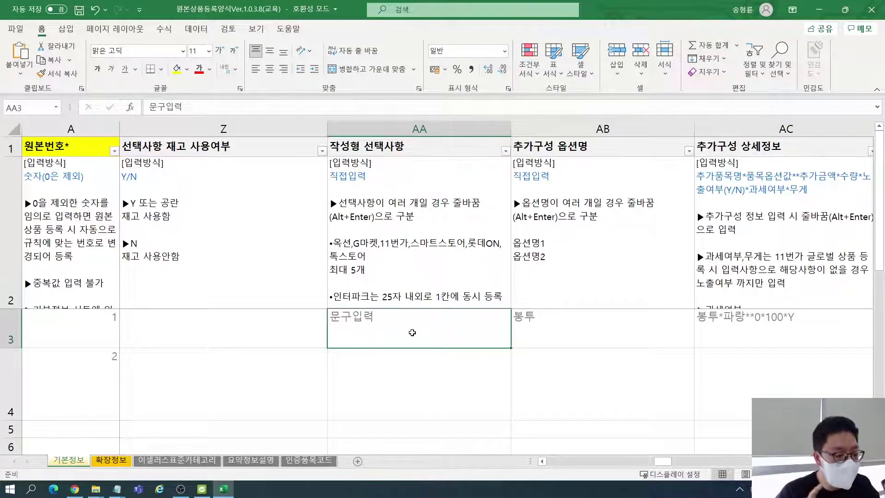
key("Right")
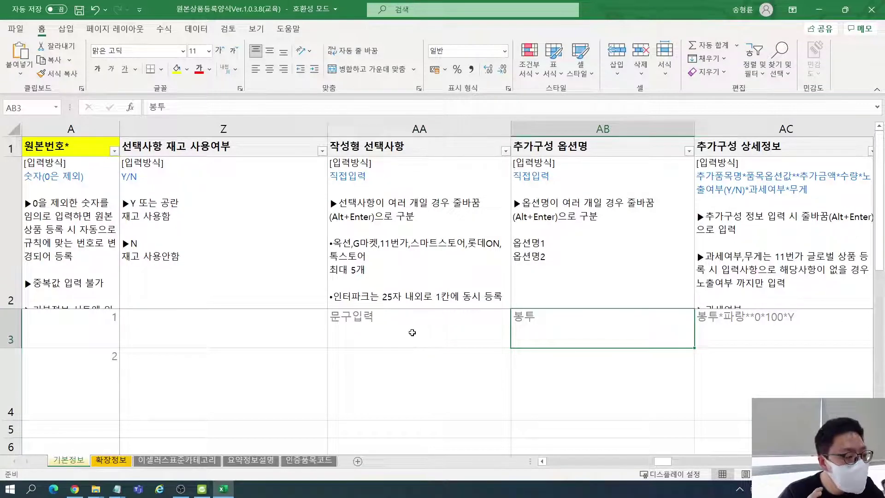
scroll(412, 332, "right", 1)
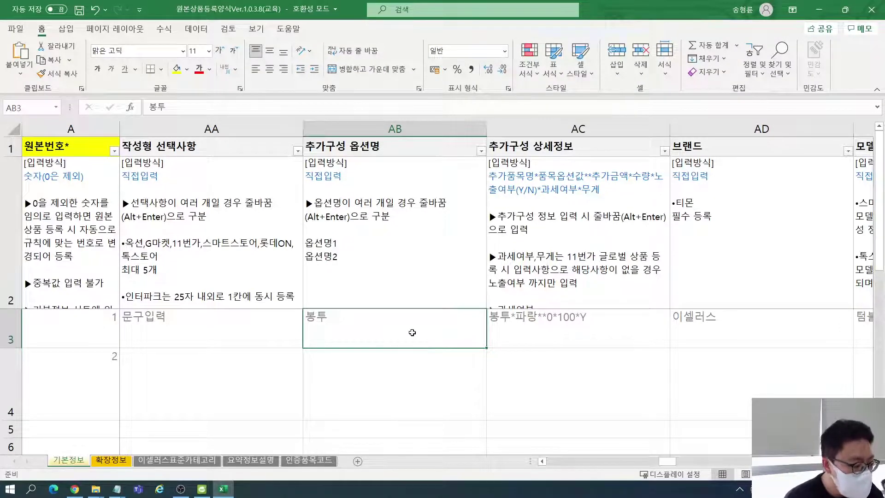
key("Right")
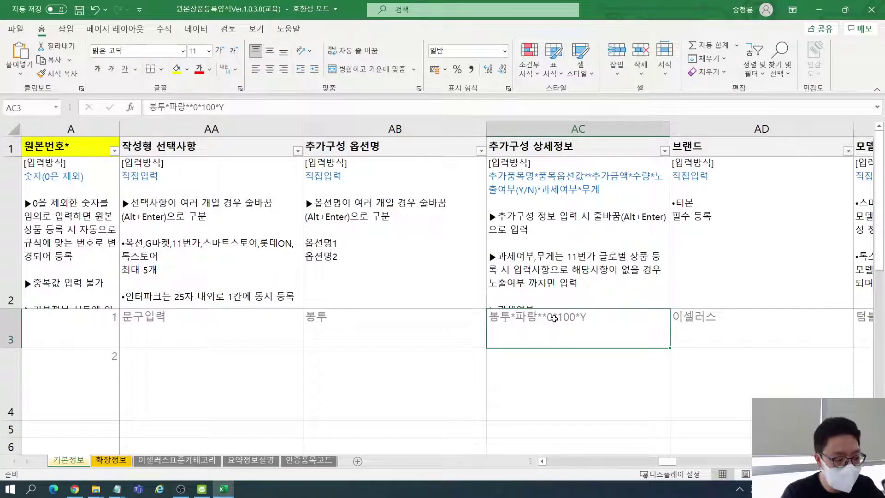
- Read through the input rules for 브랜드, 모델명, 과세여부 and 나이제한, continuing along row 3 to 홍보문구
left_click(694, 364)
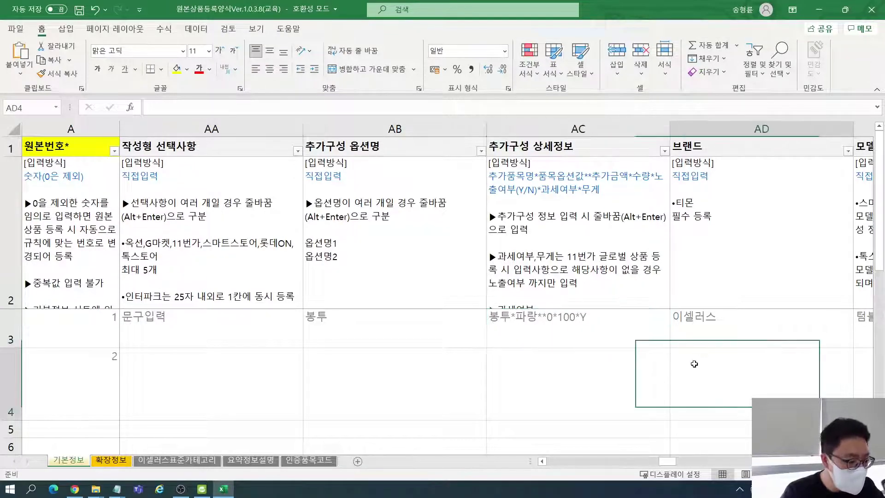
left_click(694, 330)
key("Right")
key("Right")
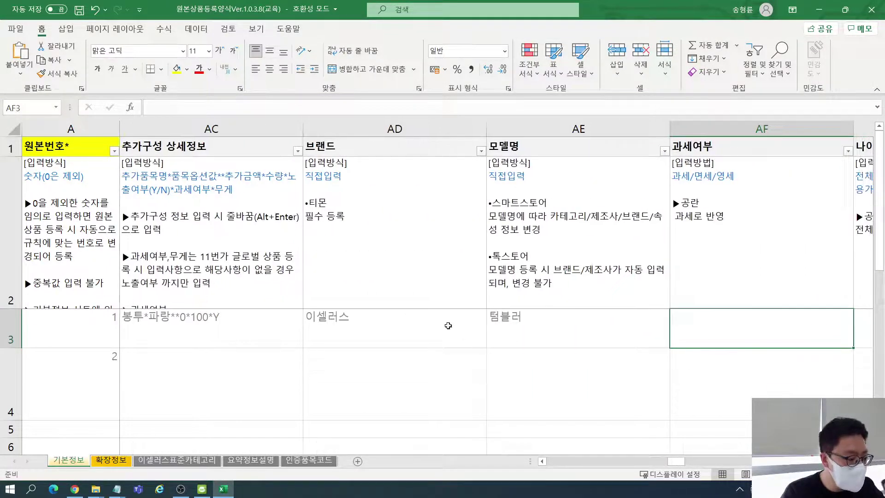
left_click(549, 330)
key("Right")
key("Right")
left_click(590, 337)
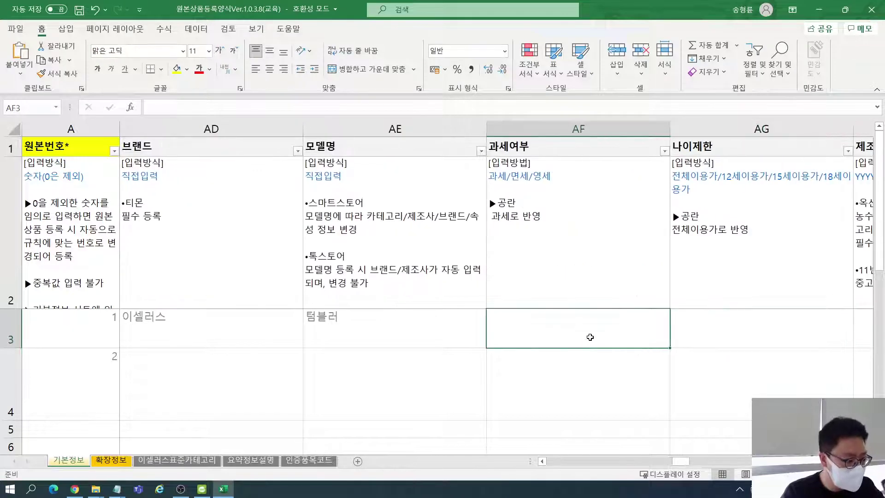
key("Right")
key("Right")
key("Right")
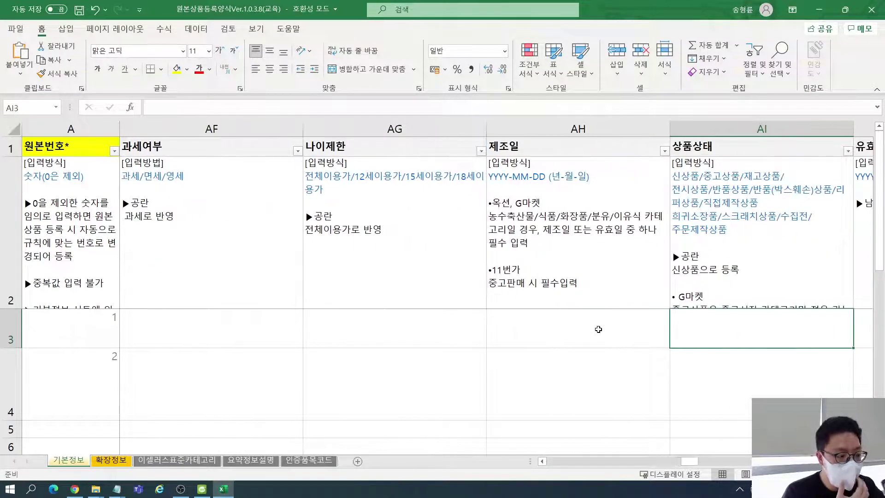
key("Right")
key("Right")
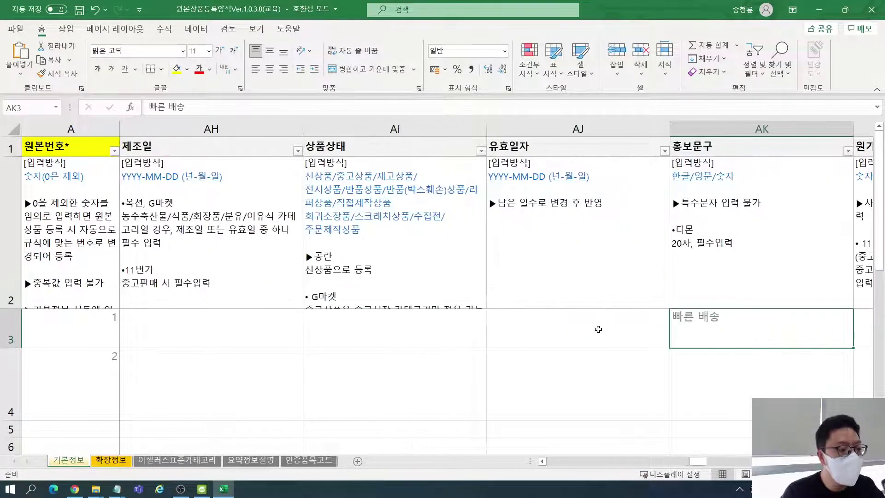
- Compare the input rules of the 제조일, 상품상태 and 유효일자 columns
key("Left")
key("Left")
key("Left")
key("Right")
key("Right")
key("Left")
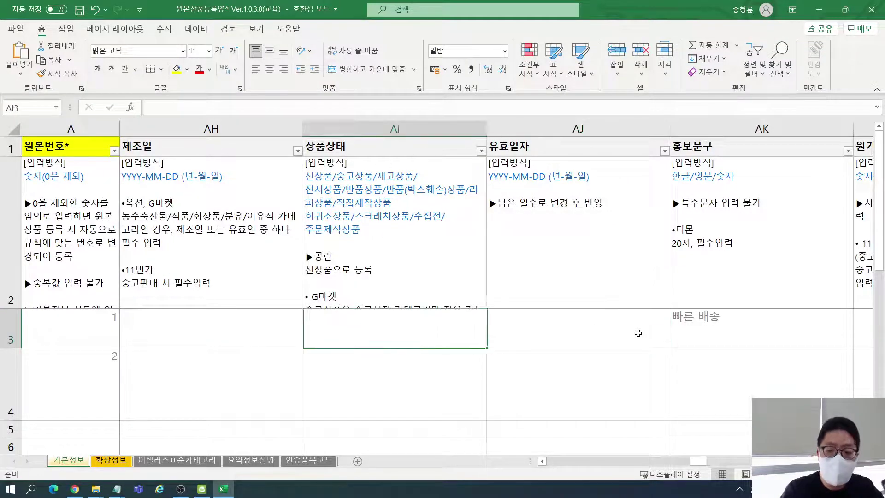
key("Left")
key("Right")
key("Right")
key("Left")
key("Right")
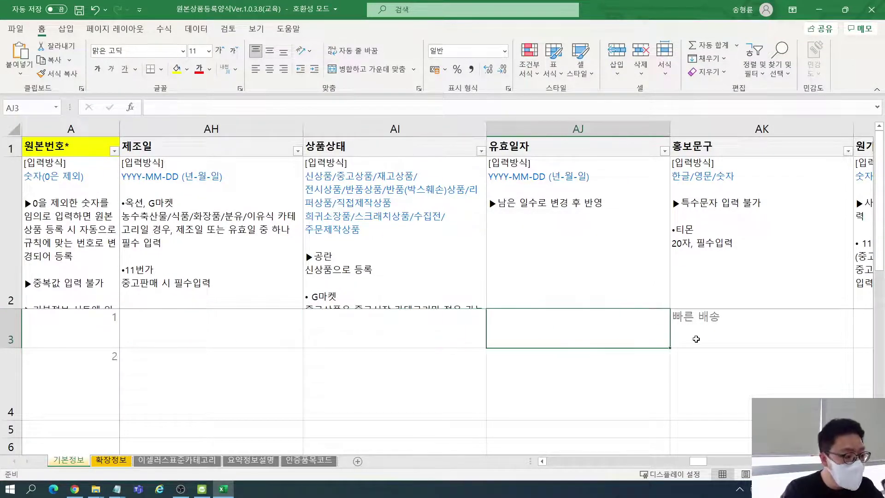
- Examine the 홍보문구 column's character and length rules against its row 3 sample text
key("Right")
key("Right")
left_click(534, 186)
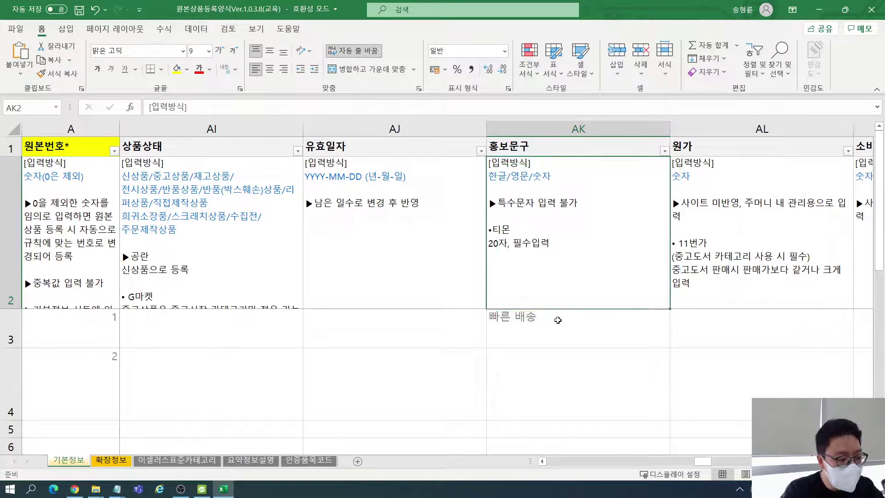
left_click(558, 322)
left_click(532, 242)
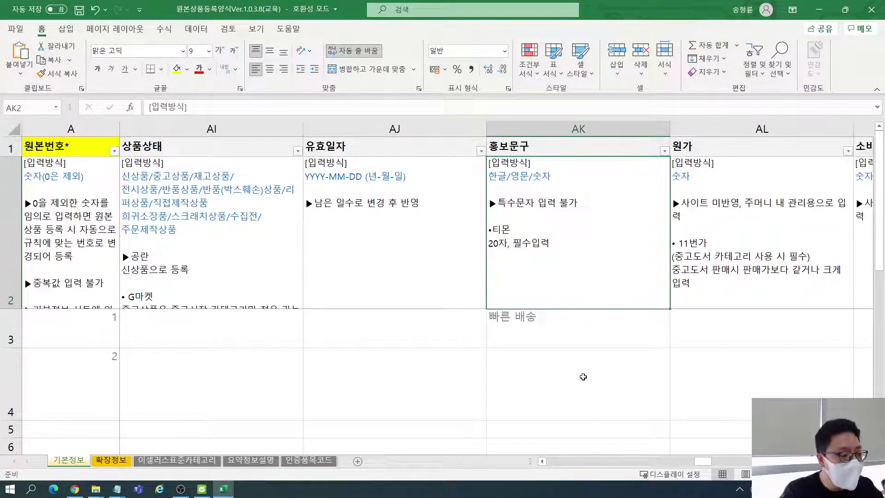
left_click(572, 331)
- Examine the input rules for the 원가, 소비자가 and 도서공연비 소득공제 여부 columns
key("Right")
key("Right")
key("Right")
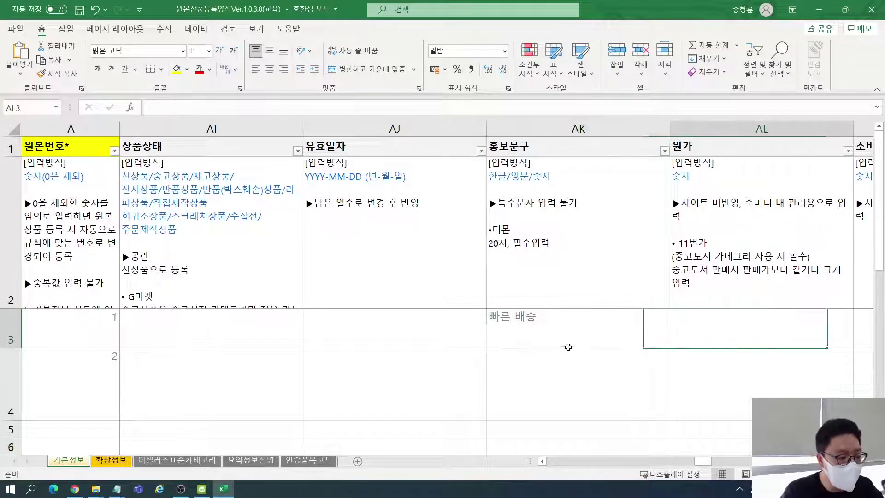
key("Right")
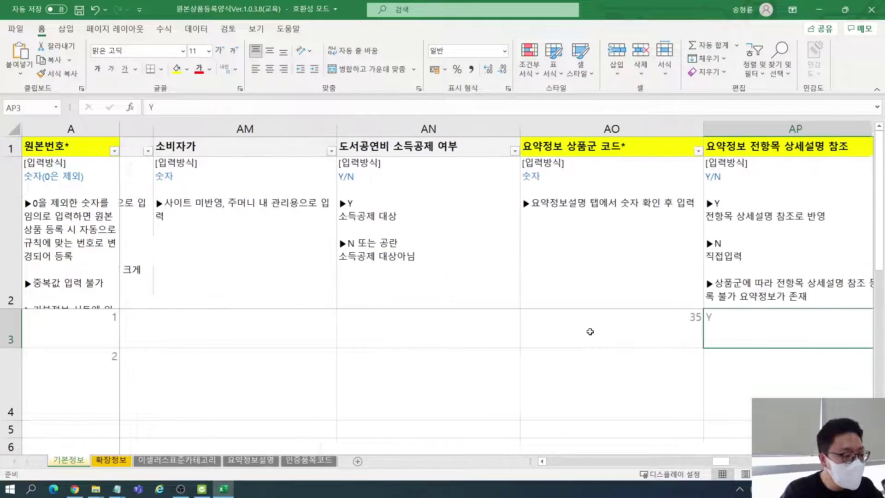
key("Left")
key("Left")
key("Left")
key("shift+Right")
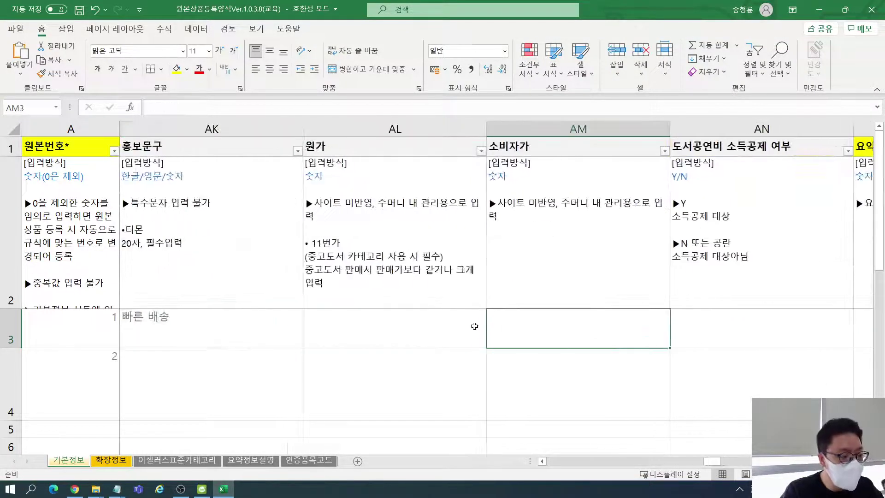
key("shift+Up")
left_click(602, 334)
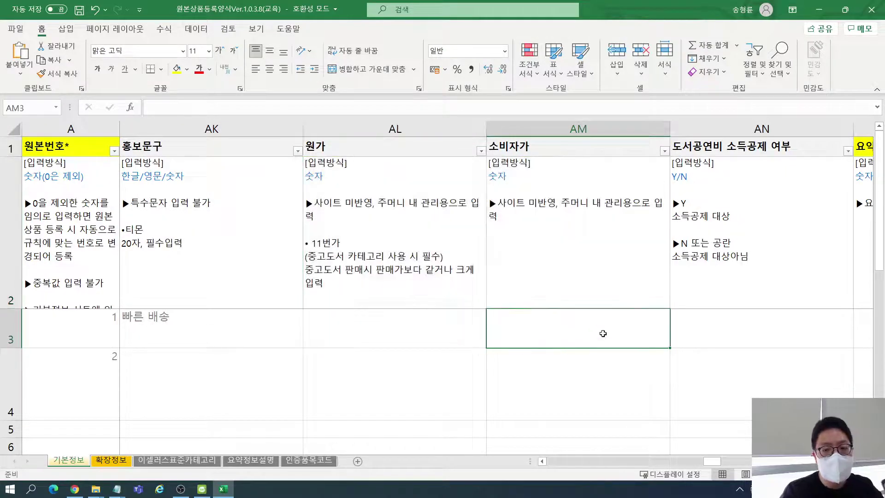
key("Right")
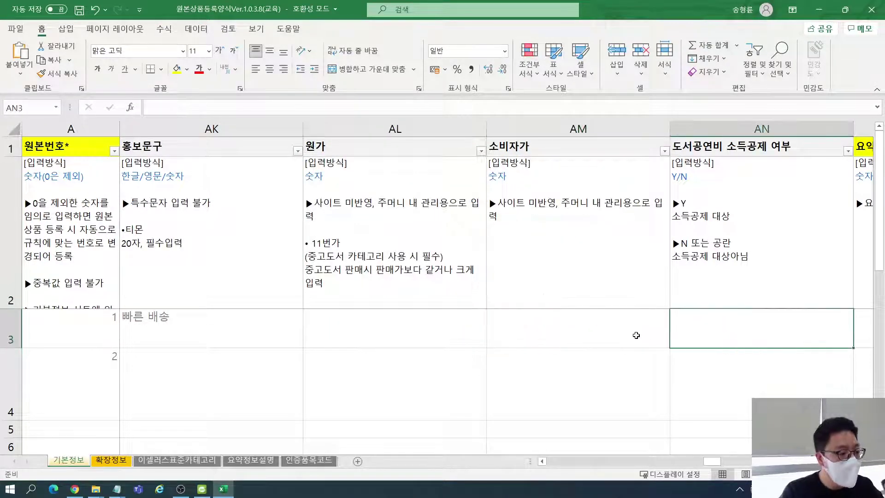
key("Right")
left_click(640, 326)
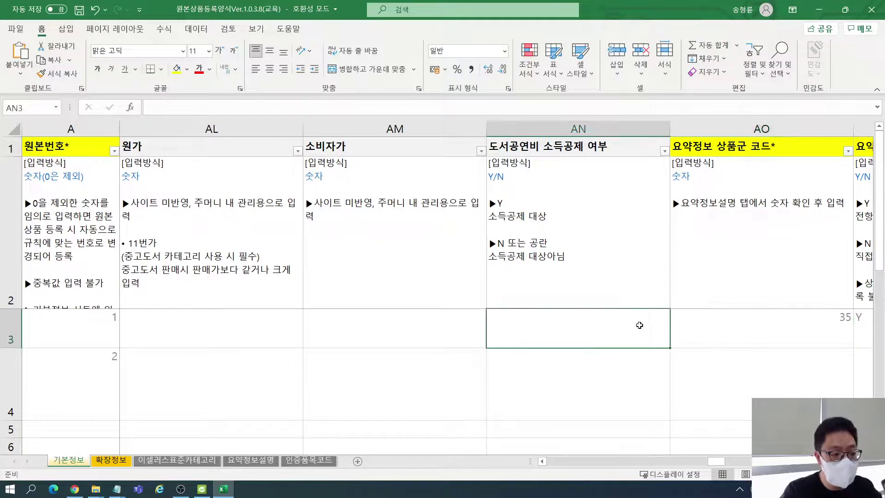
- Look up the 요약정보 상품군 코드 entered in AO3 in the product-group list of the 요약정보설명 sheet
key("Right")
key("Right")
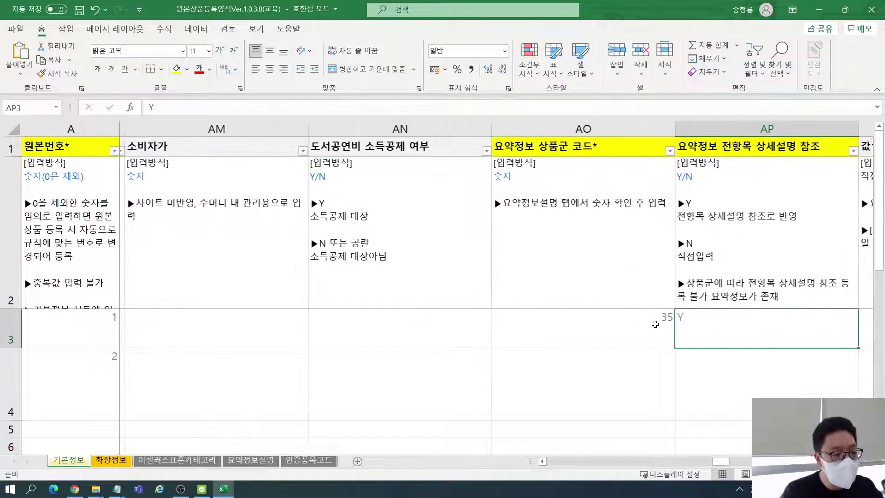
key("Right")
key("Left")
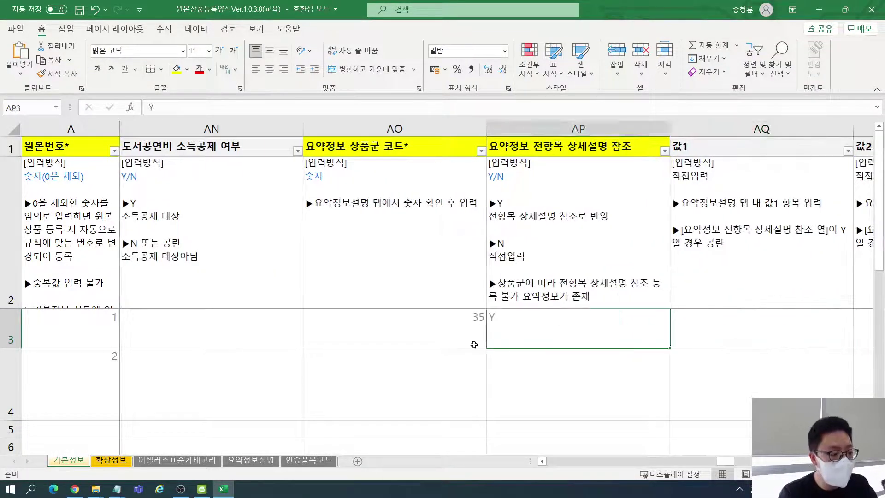
key("Left")
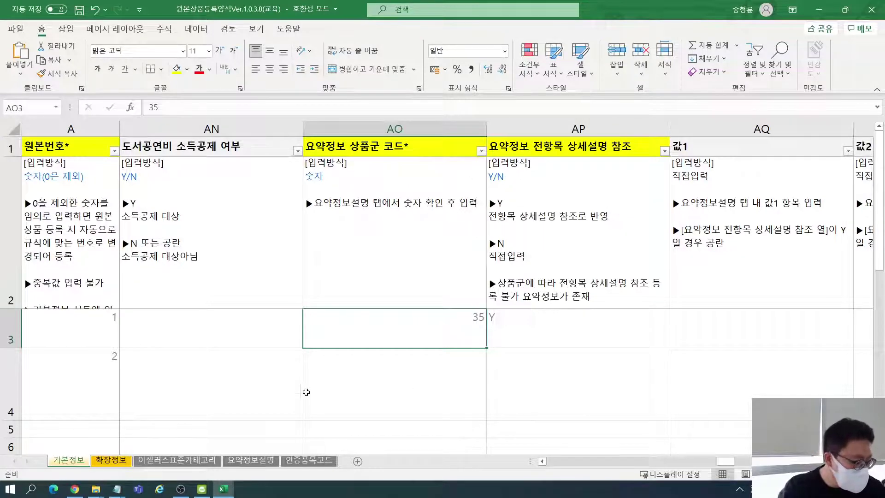
left_click(267, 463)
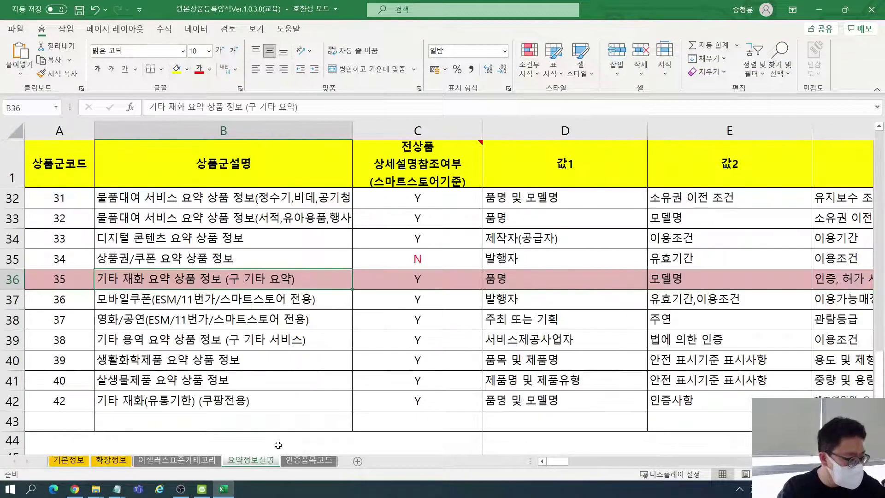
left_click(307, 252)
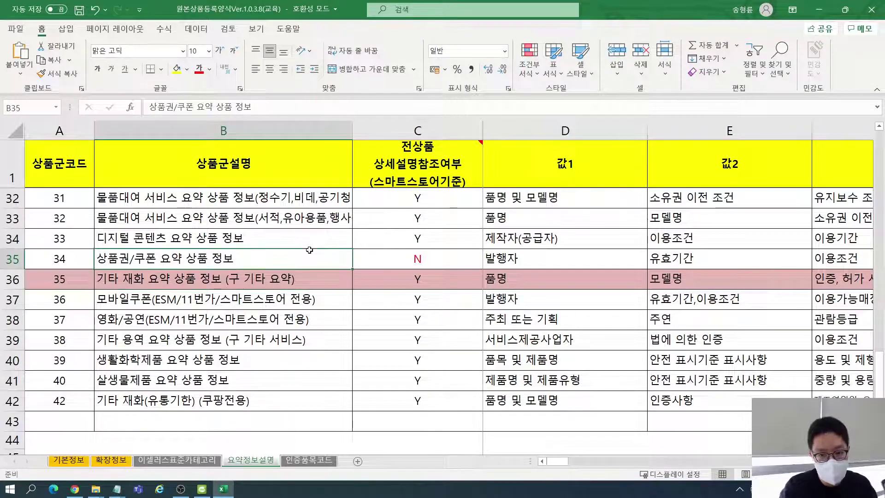
left_click(194, 283)
left_click_drag(63, 282, 208, 273)
left_click(208, 276)
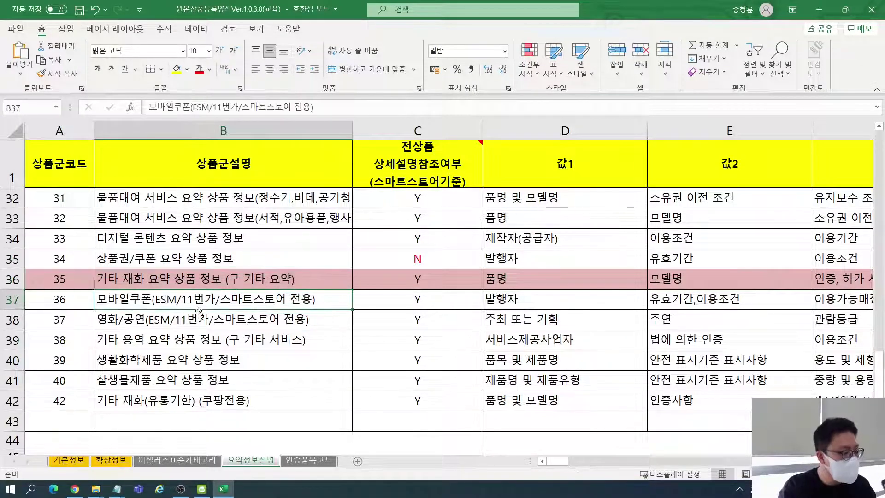
left_click(59, 279)
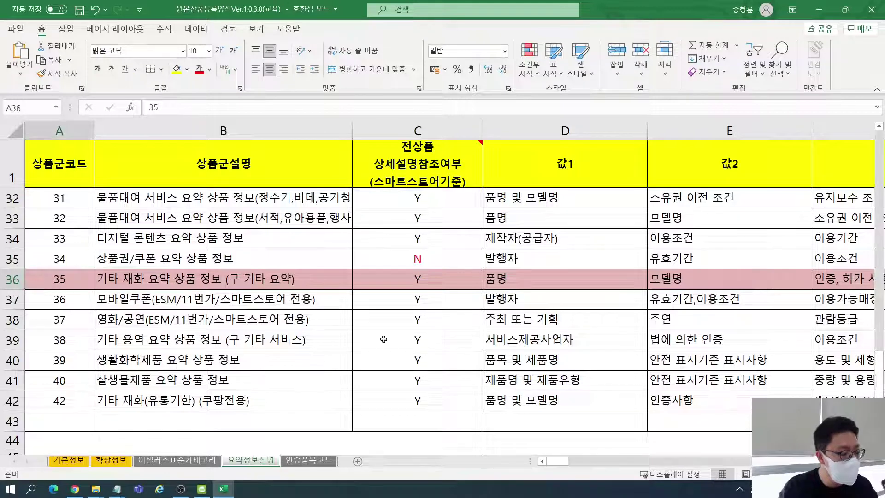
- Set 요약정보 전항목 상세설명 참조 in cell AP3 of the 기본정보 sheet to N
left_click(69, 460)
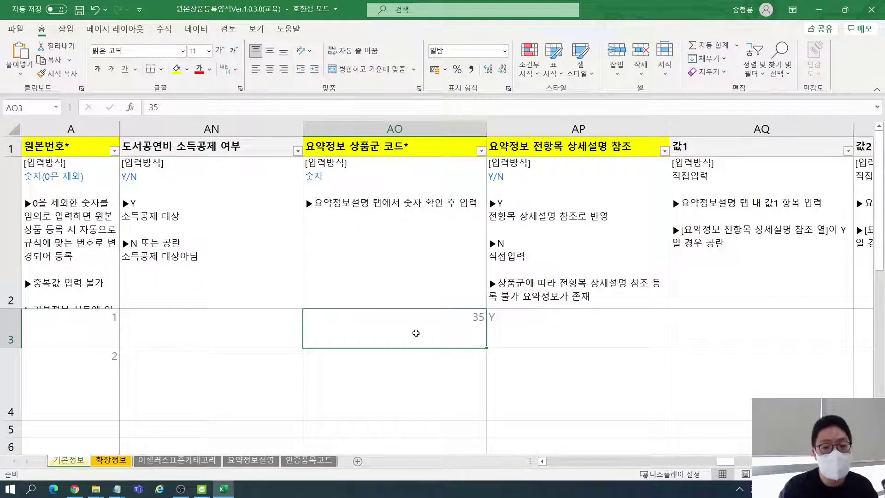
key("Right")
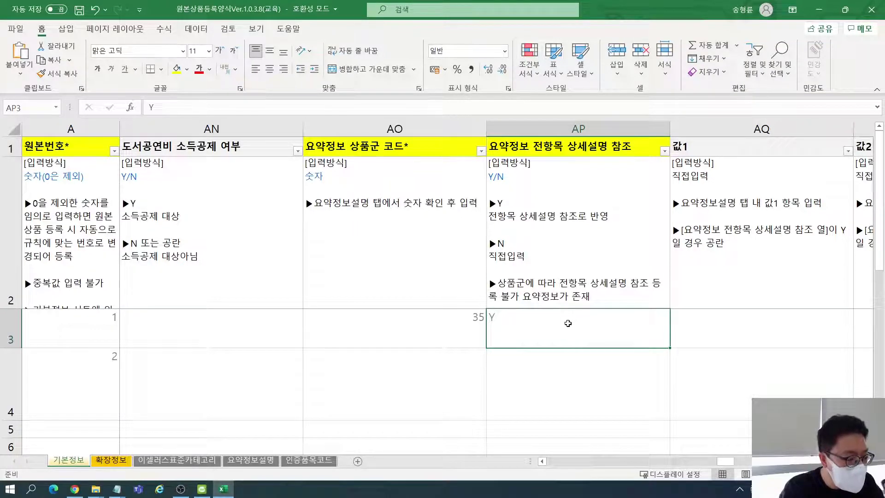
type("N")
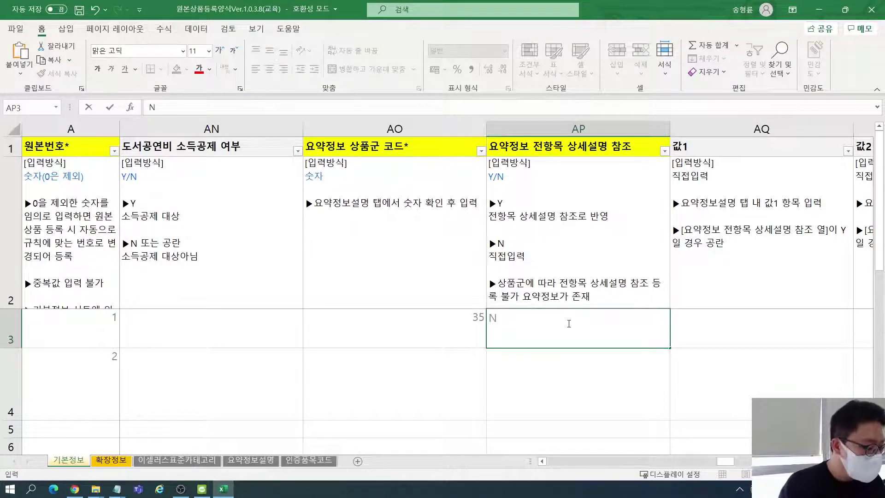
left_click(676, 339)
scroll(649, 332, "right", 1)
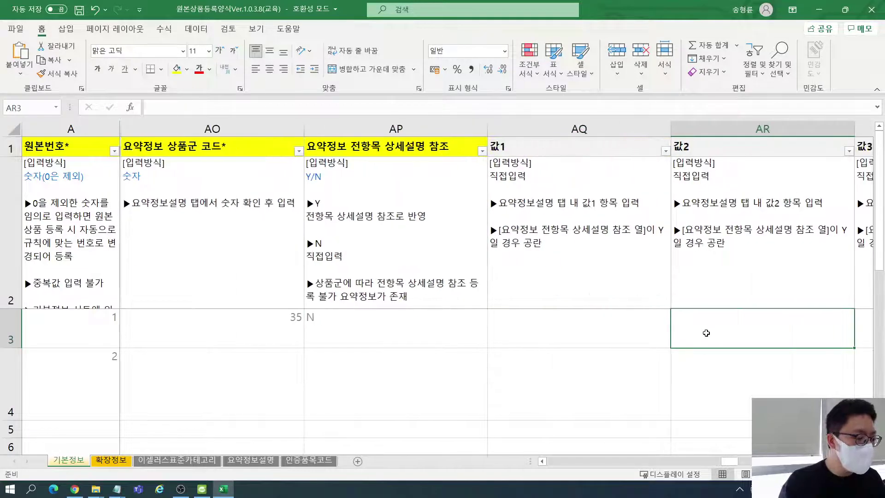
key("Left")
key("Right")
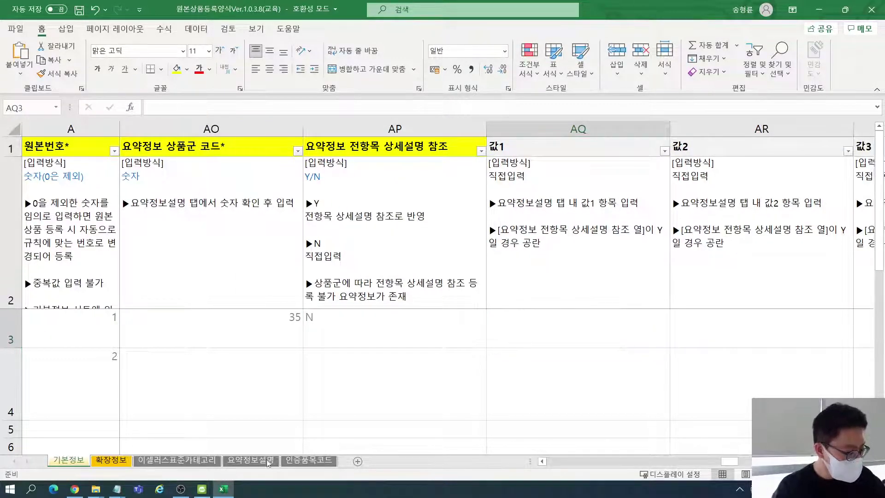
- Examine the 값1 to 값6 items required for product group 35 on the 요약정보설명 sheet
left_click(249, 459)
left_click(517, 281)
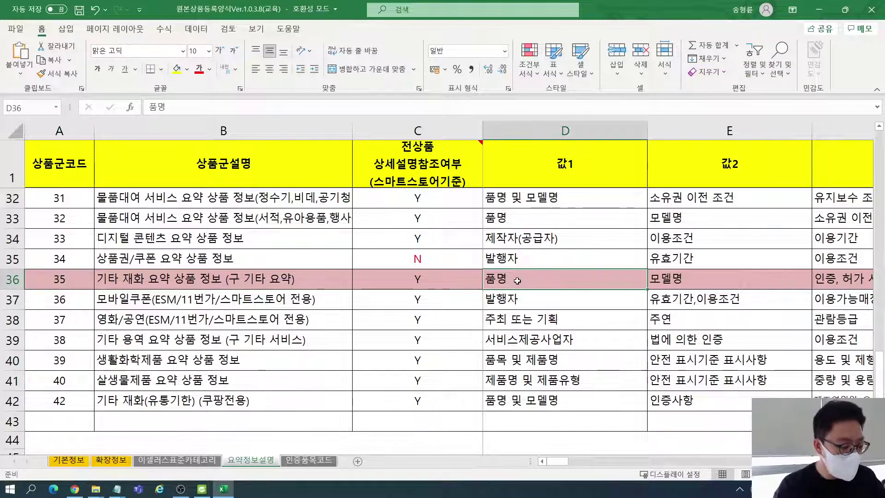
key("Right")
key("Right")
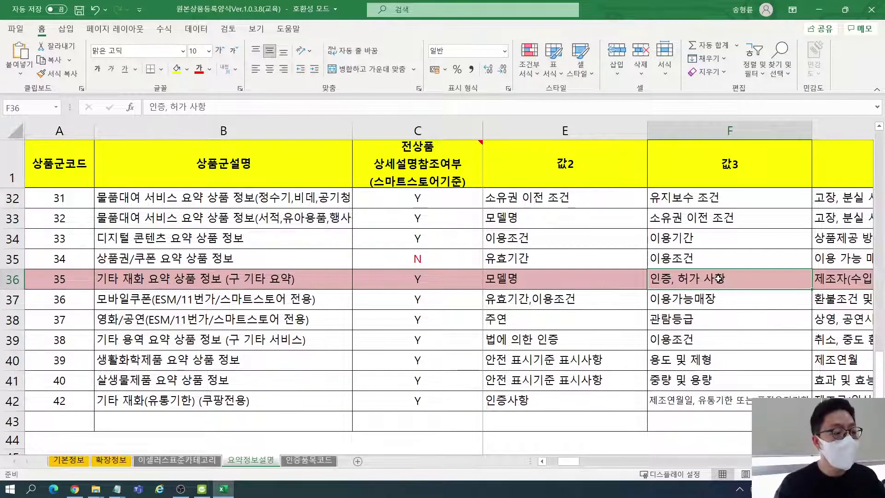
key("Right")
key("Right")
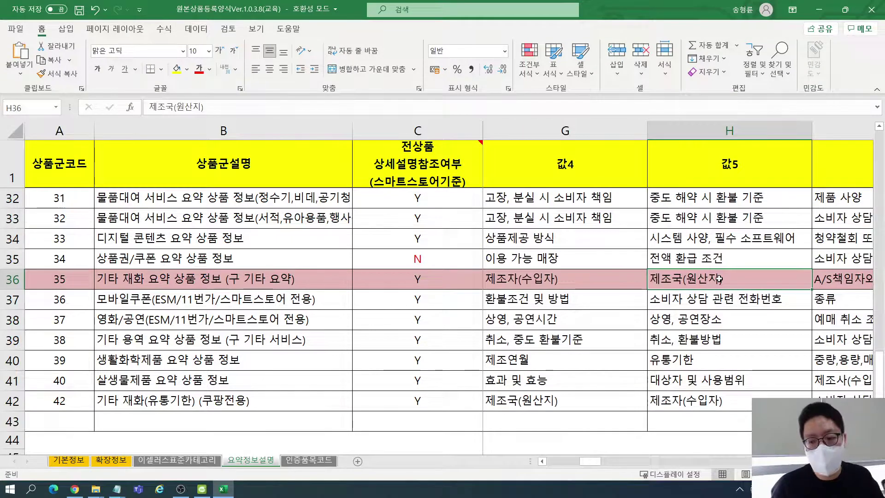
key("Right")
key("Right")
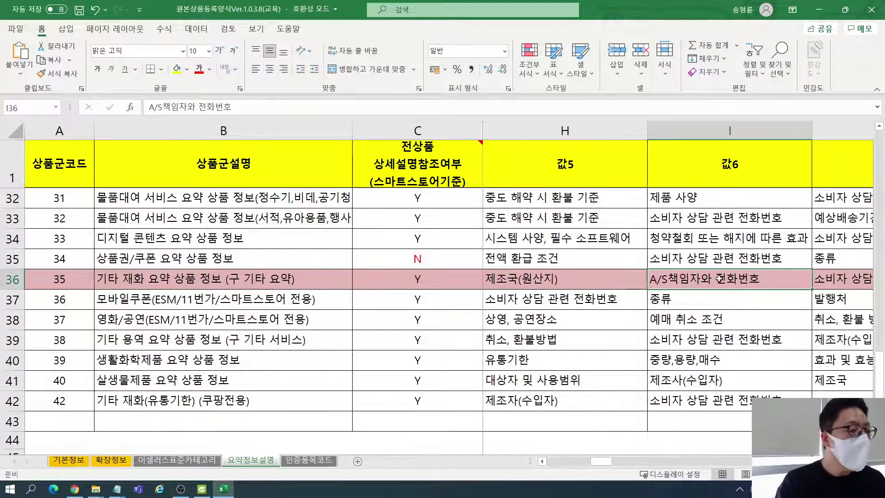
key("Left")
key("Left")
key("Left")
key("Left")
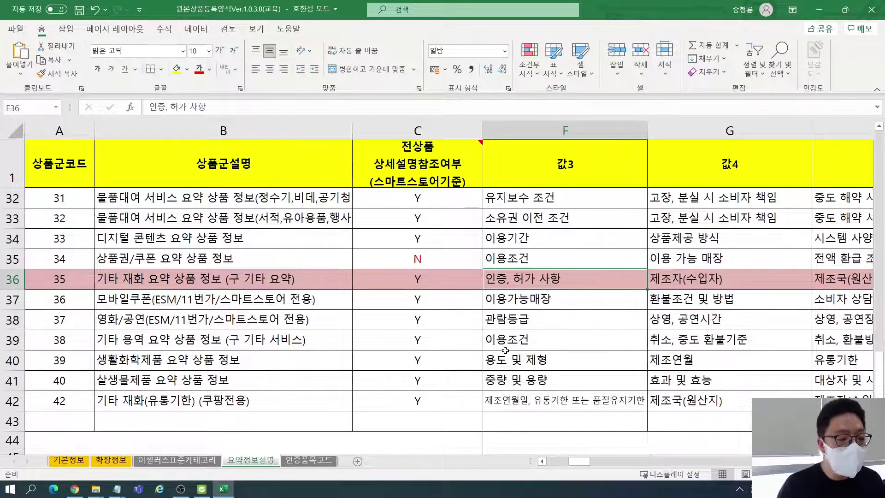
key("Left")
key("Left")
key("Left")
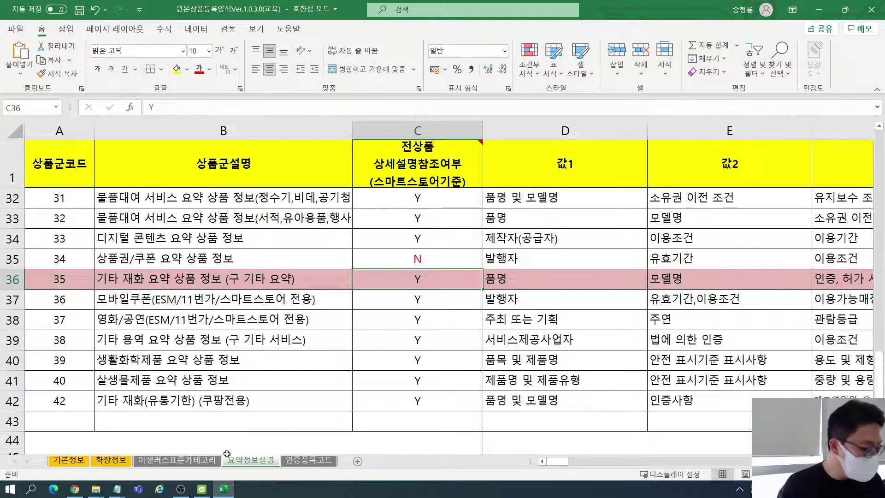
- Enter 요약정보 상품군 코드 35 for both products in cells AO3 and AO4 of the 기본정보 sheet
left_click(69, 460)
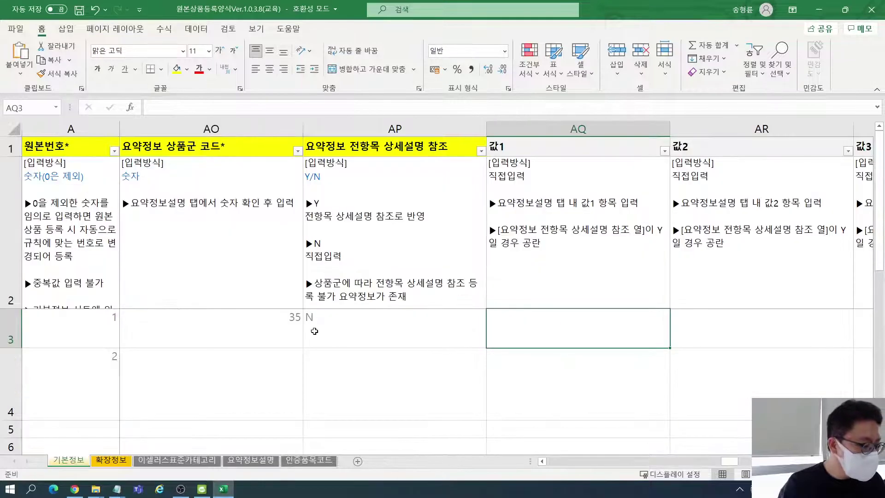
left_click(272, 335)
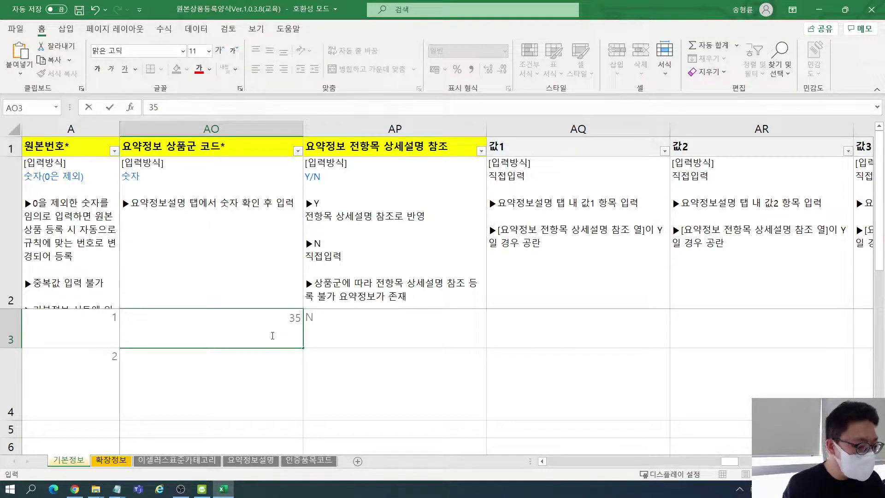
key("Return")
type("35")
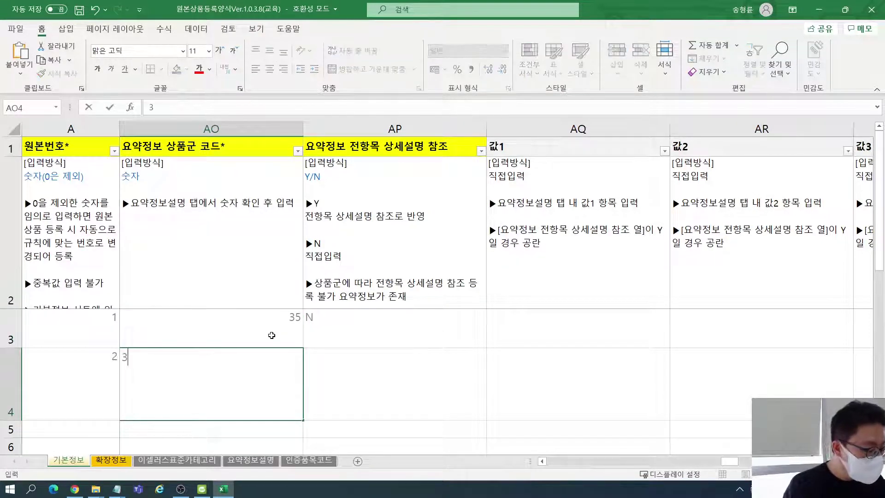
key("Return")
- Set 요약정보 전항목 상세설명 참조 to Y for both products in cells AP3 and AP4
key("Right")
key("Up")
key("Up")
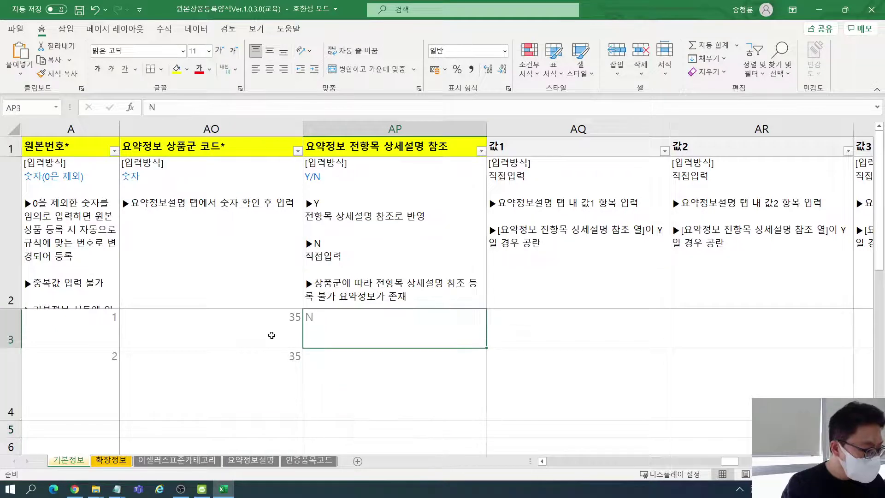
type("Y")
key("Return")
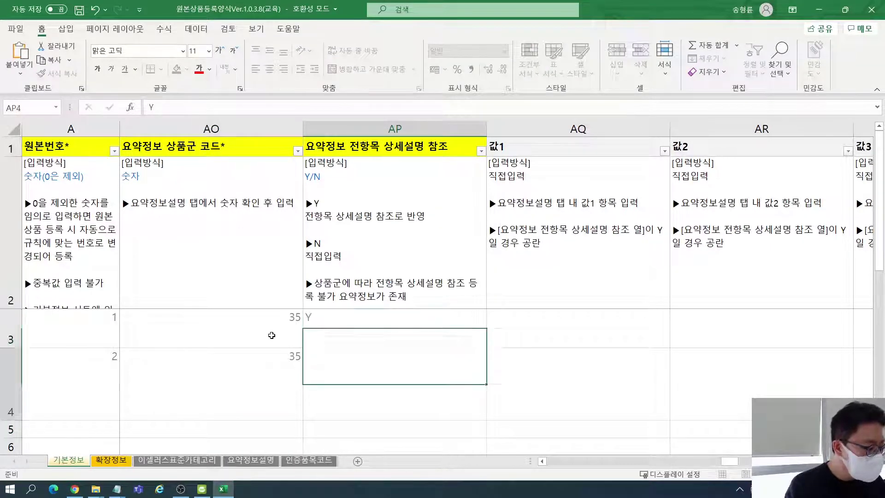
type("Y")
key("Return")
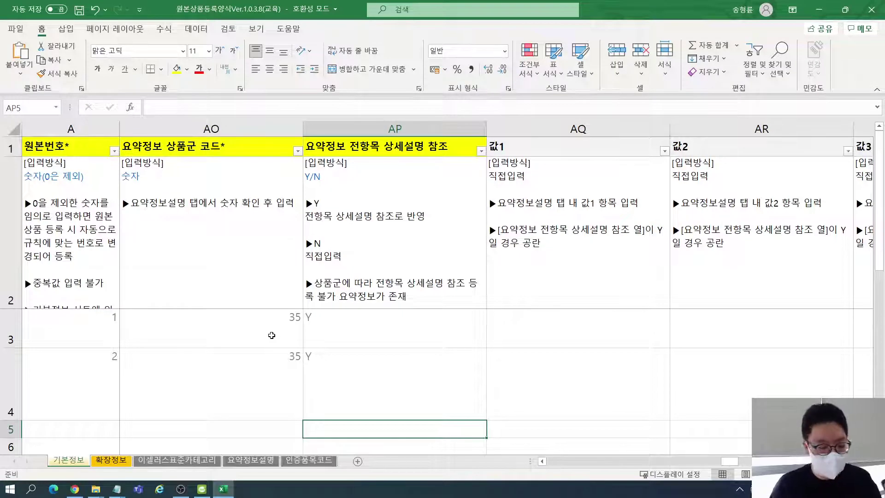
- Examine the last 값 columns and the 기본정보 오류메시지 column's rule at the end of the 기본정보 sheet
left_click(509, 342)
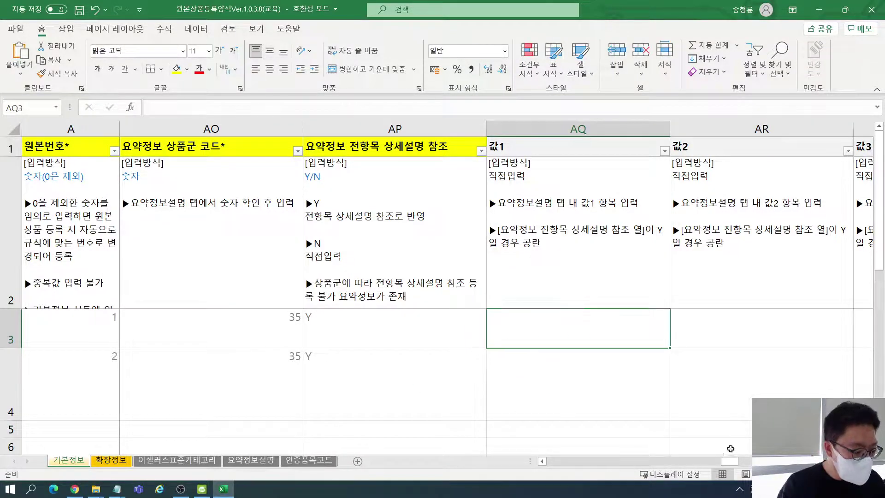
left_click_drag(735, 463, 861, 462)
left_click(736, 152)
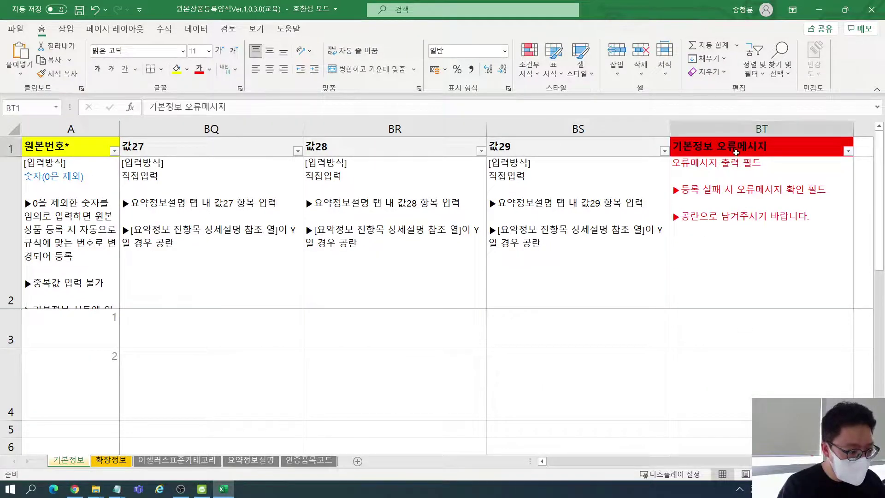
left_click(769, 329)
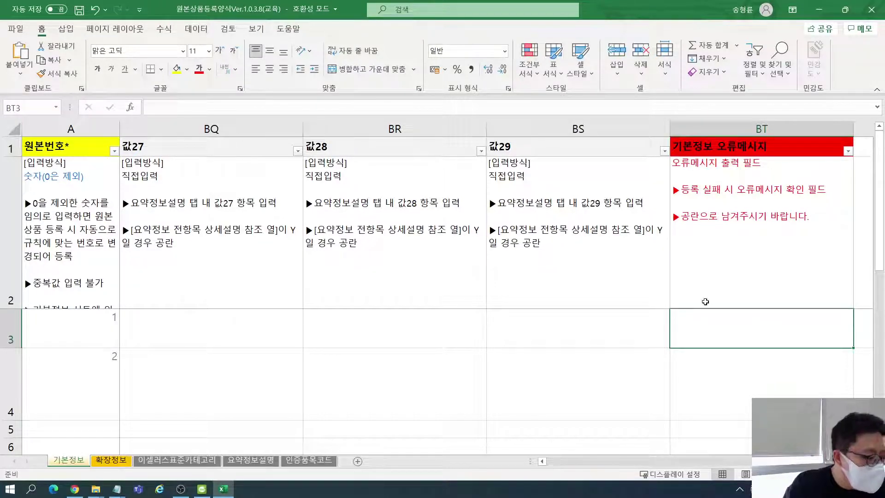
left_click(629, 339)
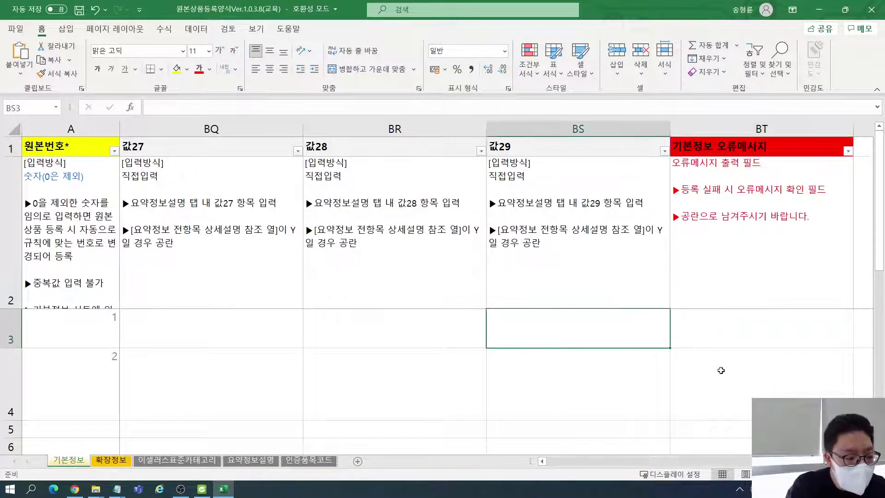
left_click(729, 334)
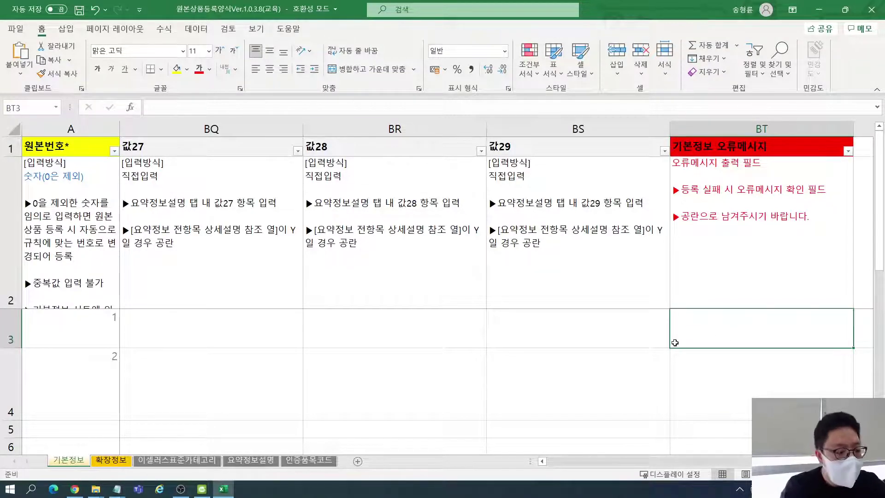
- Compare the 원본번호 entries on the 기본정보 and 확장정보 sheets and view the 옥션 and G마켓 카테고리번호 columns
left_click(86, 341)
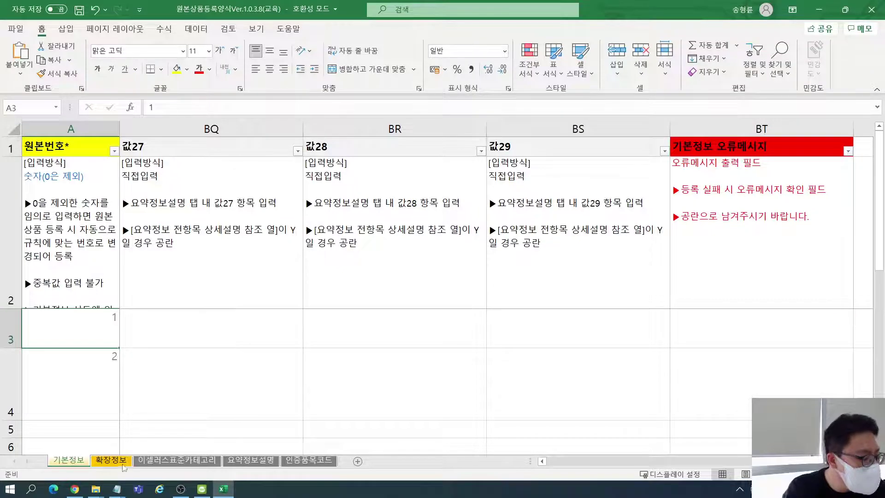
left_click(121, 460)
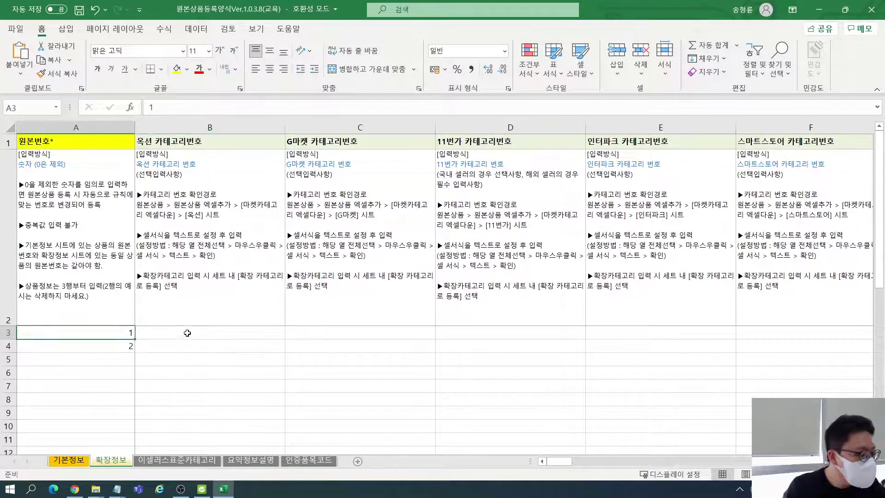
left_click(237, 146)
key("Right")
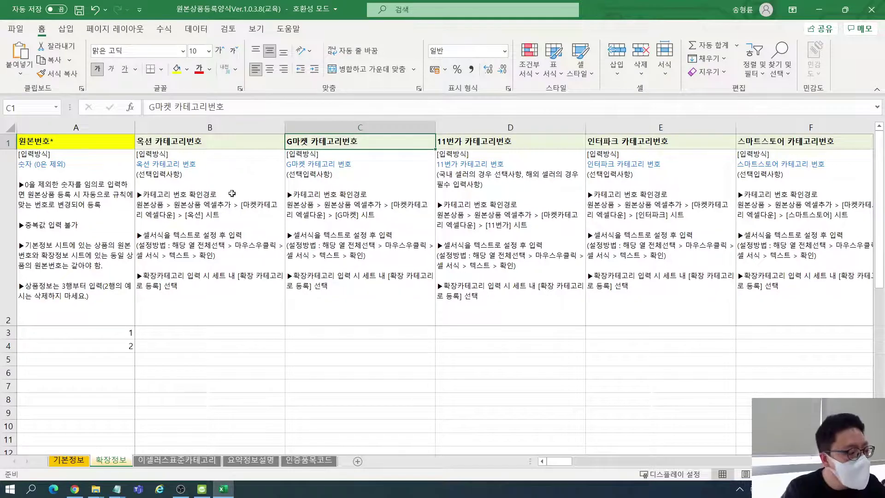
key("Left")
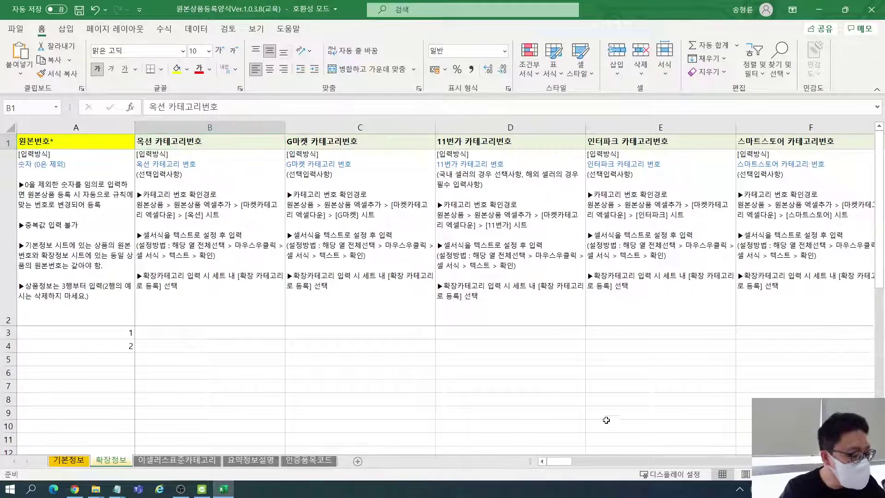
- Review the 카테고리 번호 column with its input rule and row 3 and 4 entries on the 기본정보 sheet
left_click(110, 459)
scroll(513, 354, "left", 10)
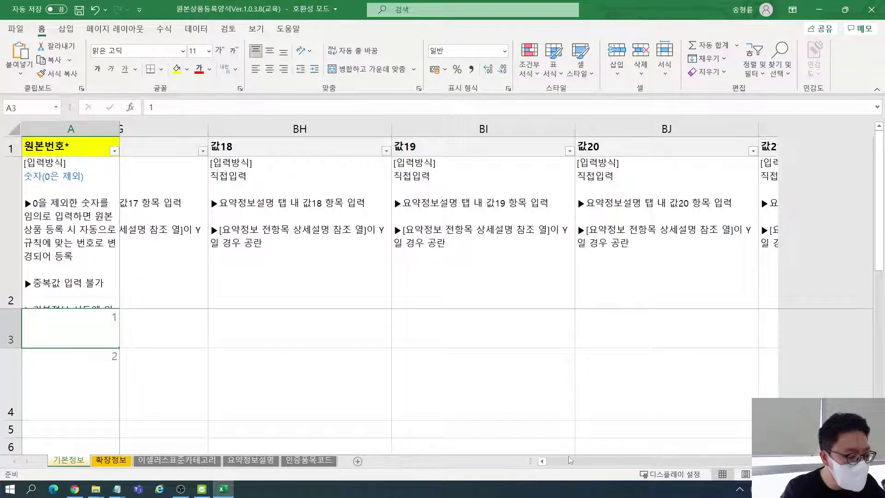
left_click(400, 341)
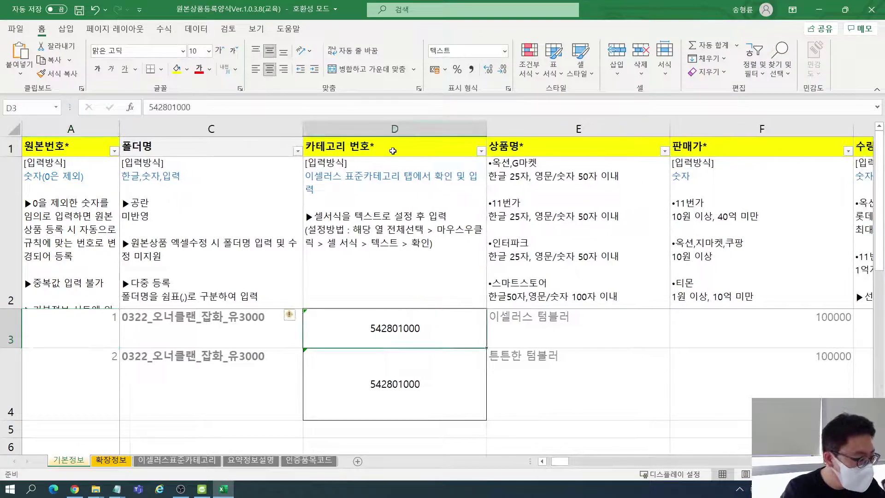
mouse_move(393, 148)
left_mouse_down()
mouse_move(390, 286)
mouse_move(399, 355)
left_mouse_up()
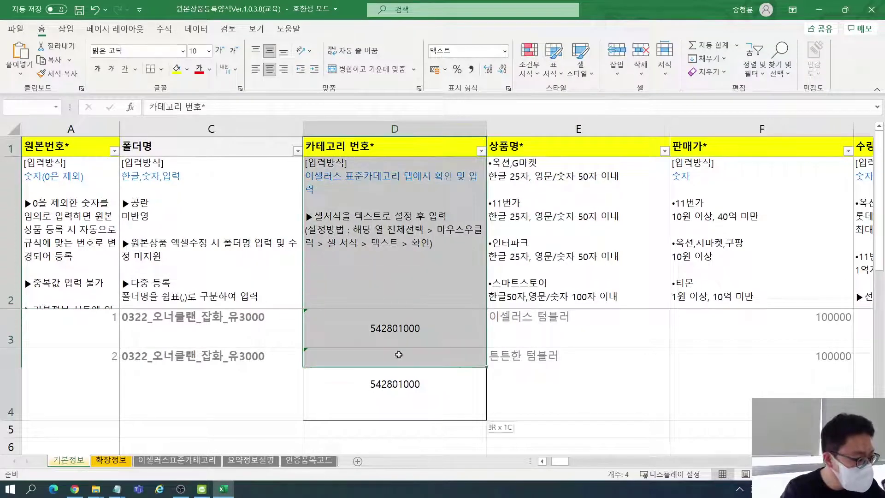
- Examine the input rules of the 옥션 through 스마트스토어 카테고리번호 columns on the 확장정보 sheet
left_click(110, 460)
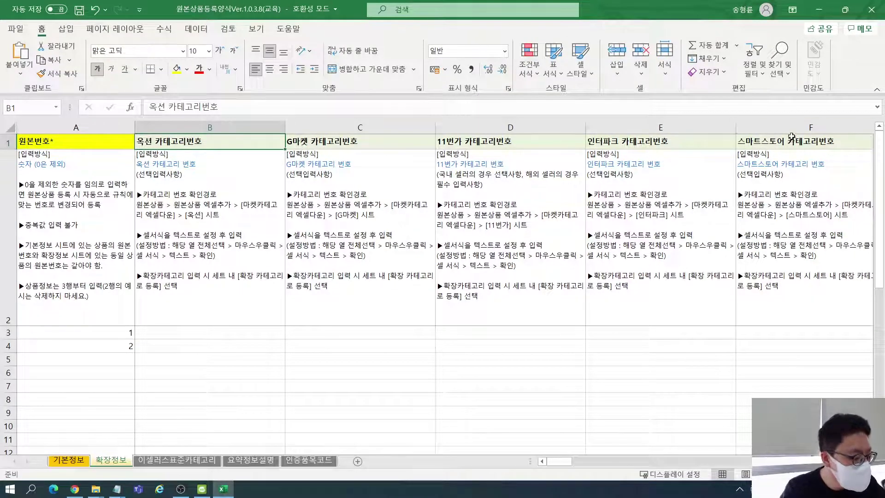
left_click(788, 125, "shift")
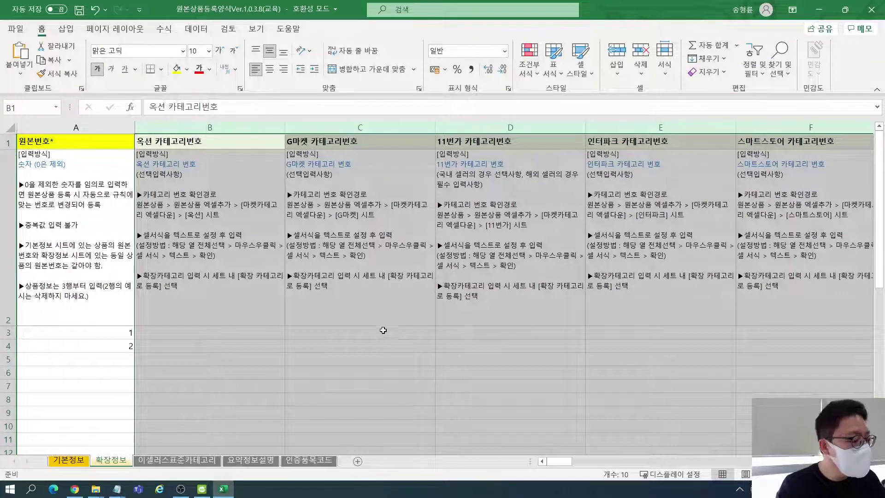
left_click(380, 332)
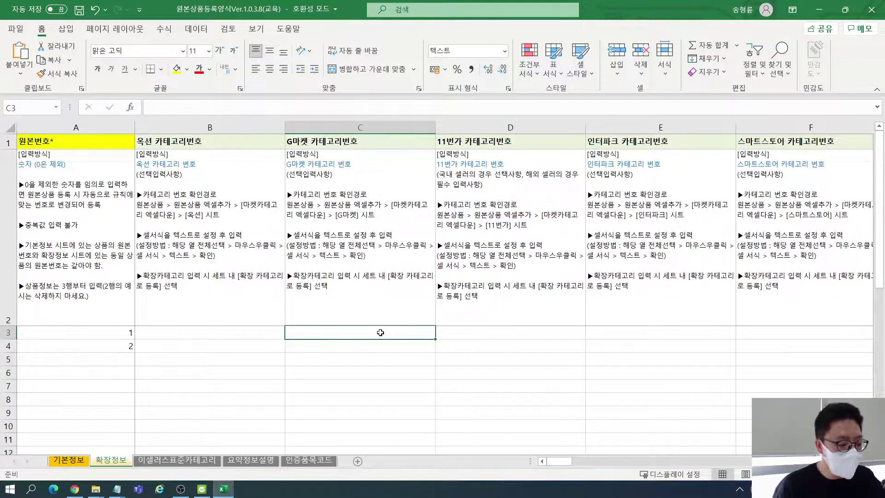
key("Up")
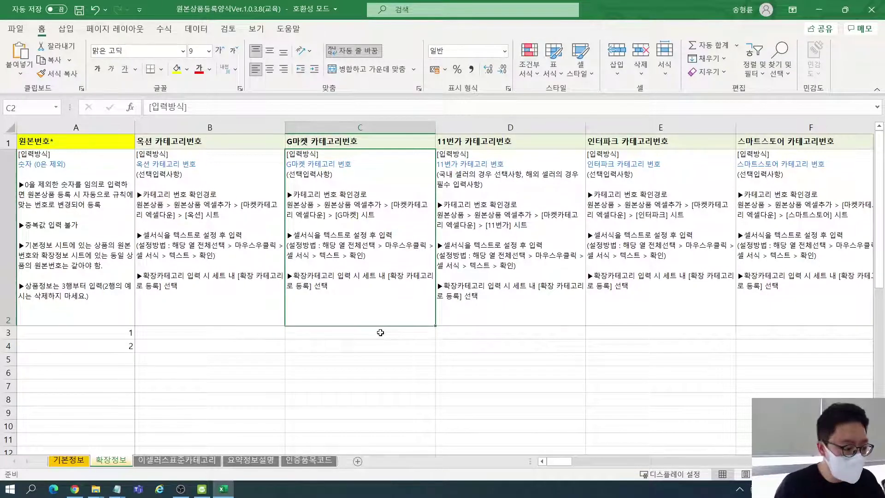
- Examine the input rules of the ESM2.0, 쿠팡, 티몬, 위메프2.0 and 롯데ON 카테고리번호 columns
key("Right")
key("Right")
key("Right")
key("Right")
key("Right")
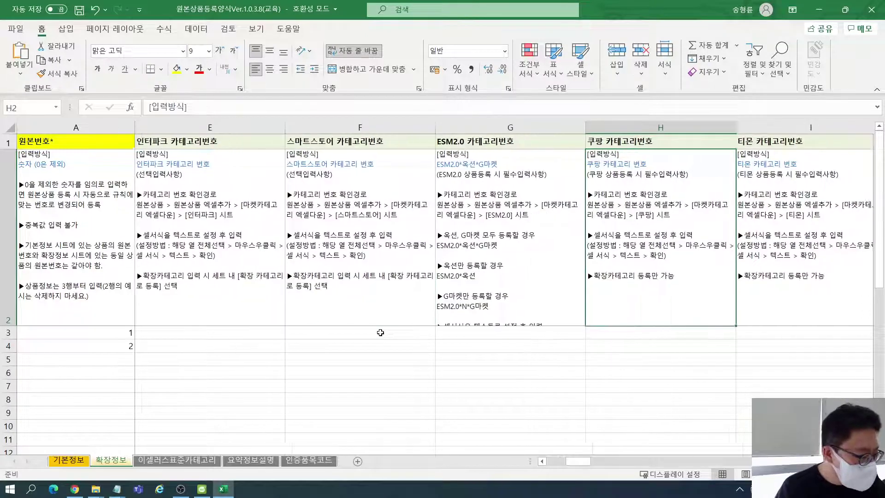
key("Right")
key("Right")
key("Left")
key("Left")
key("Left")
key("Up")
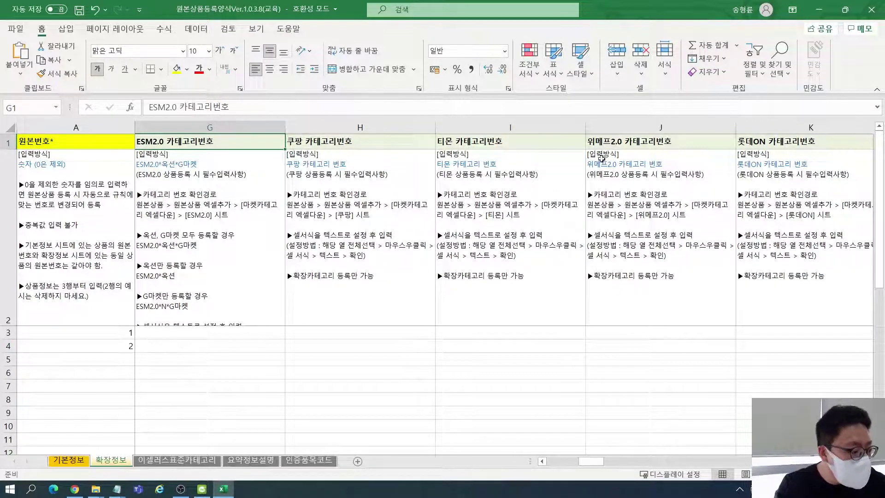
left_click(482, 343)
left_click(405, 331)
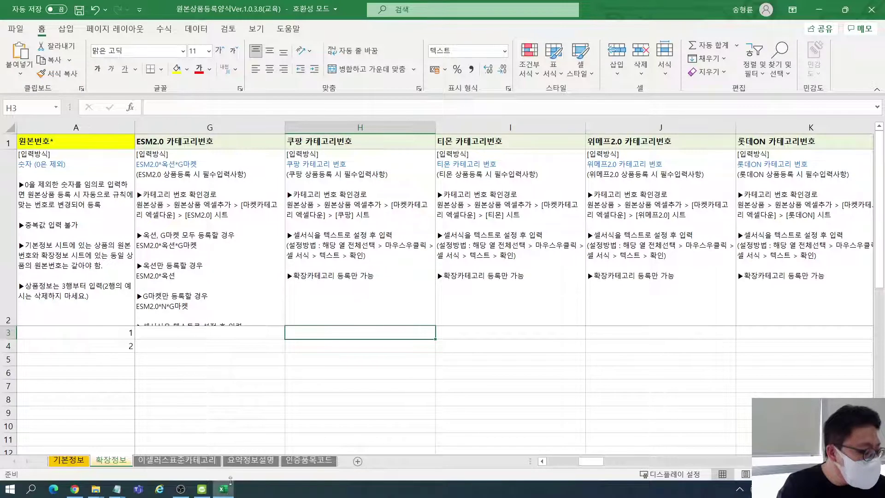
- Switch to 이셀러스 주머니 and open the market category Excel file from the 원본상품 엑셀추가 dialog
left_click(205, 490)
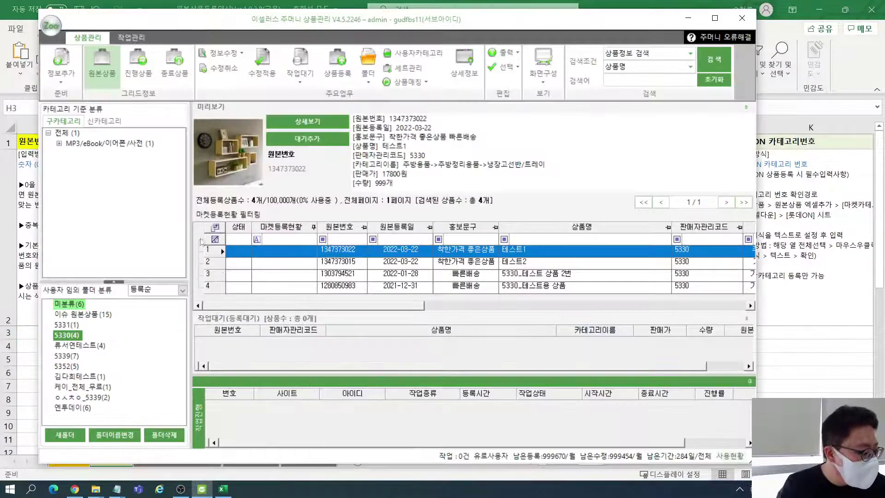
left_click(61, 69)
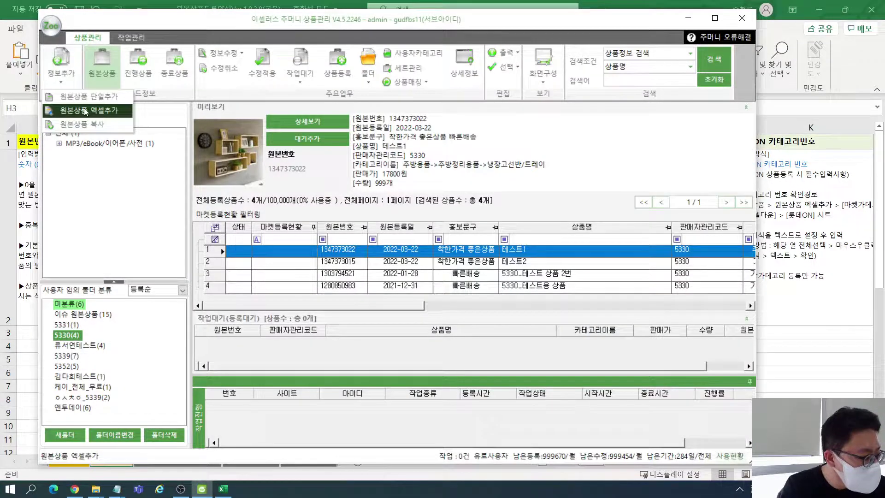
left_click(77, 108)
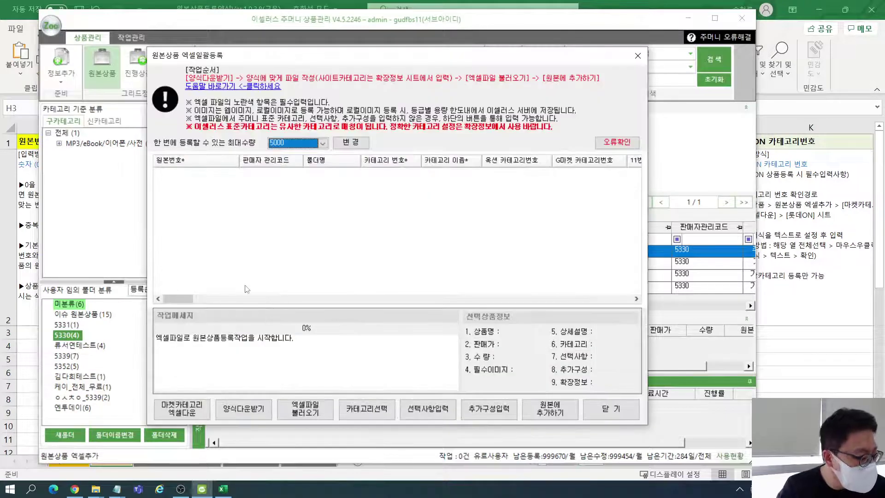
left_click(184, 408)
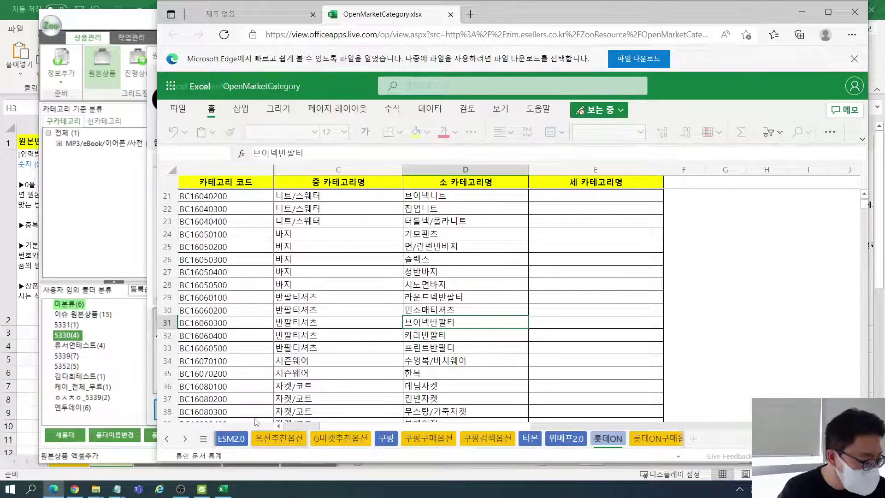
- Go to the 쿠팡 sheet of the market category workbook and search it for the 텀블러 category under 컵/머그/잔
left_click(231, 438)
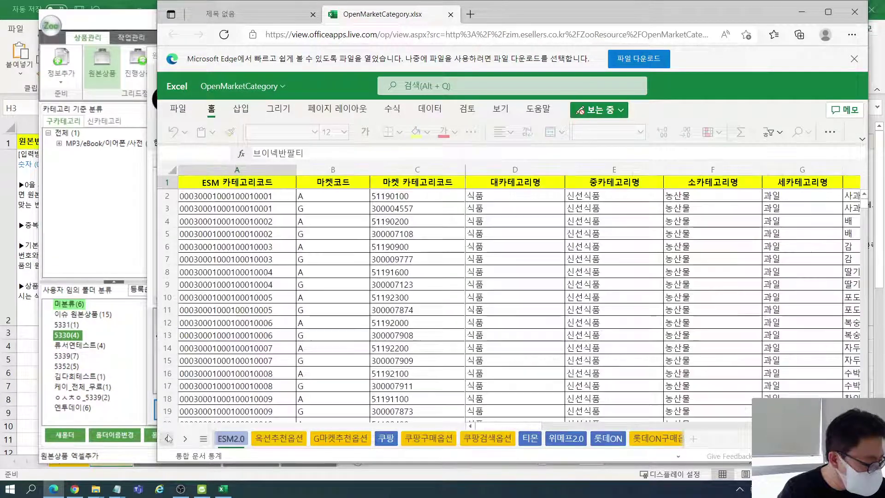
left_click(168, 437)
left_click(167, 437)
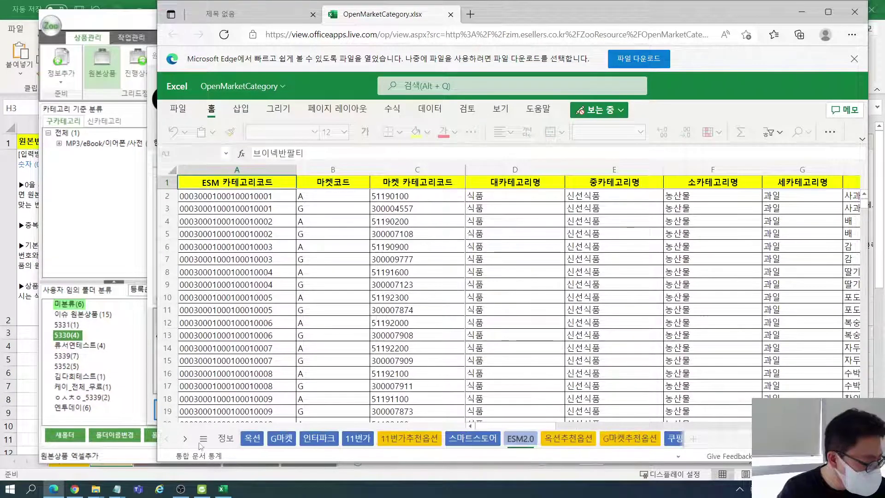
left_click(675, 438)
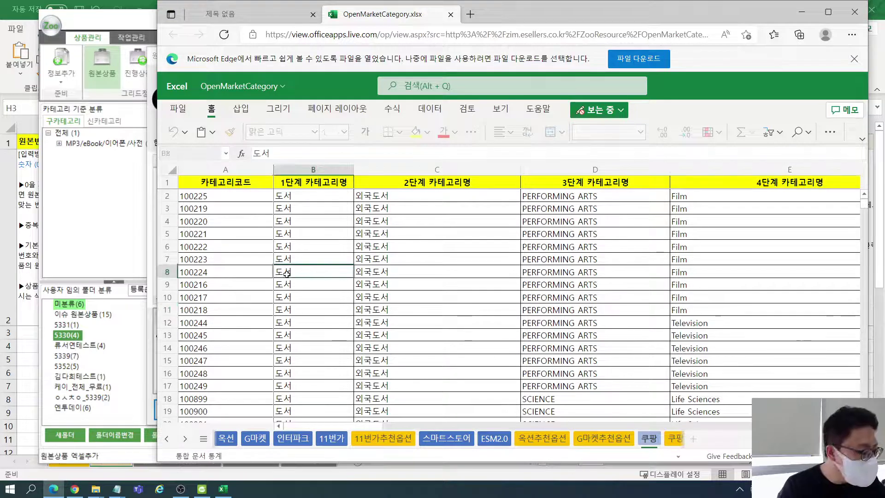
key("ctrl+f")
type("템블레")
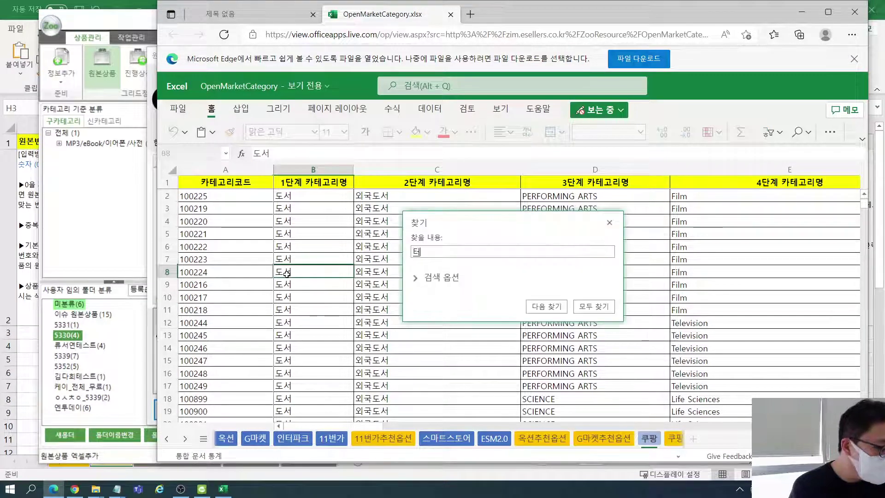
key("Return")
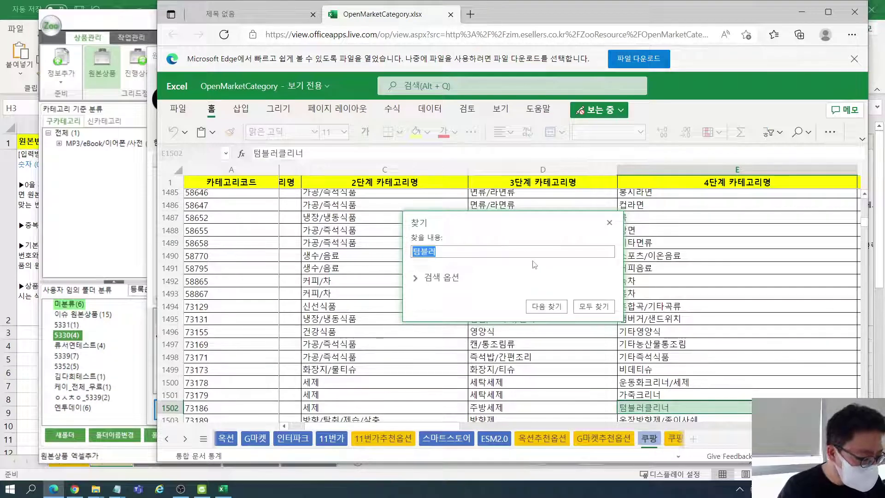
key("Return")
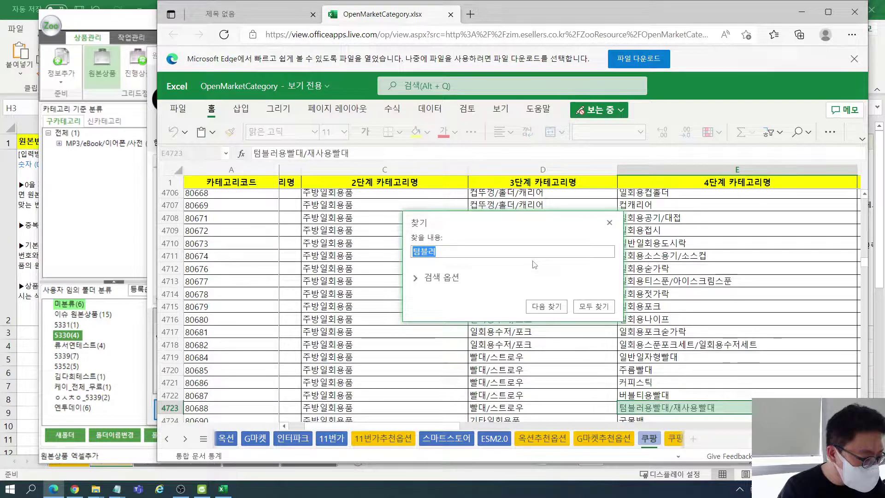
key("Return")
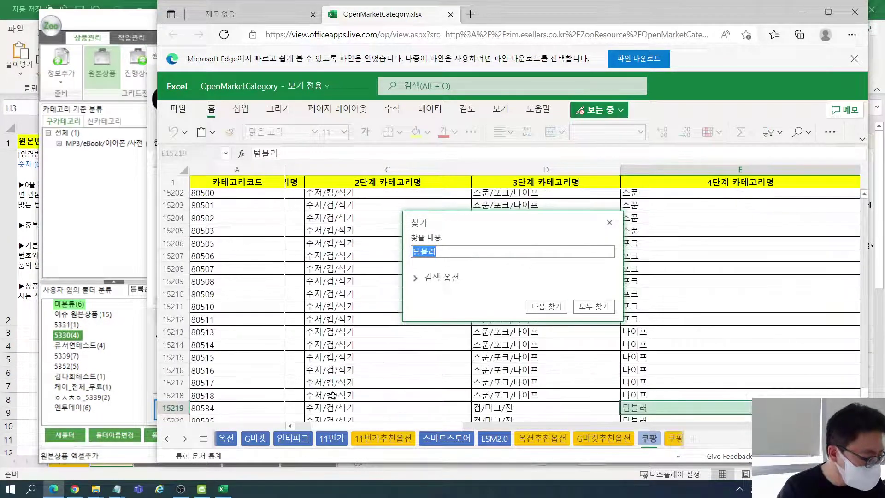
- Copy the category code 80534 of the 텀블러 row under 컵/머그/잔
left_click(243, 411)
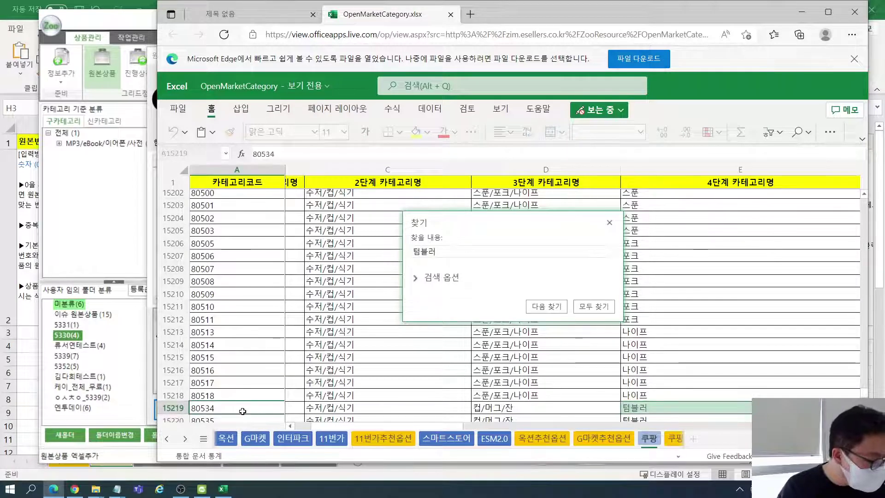
left_click(610, 222)
key("ctrl+c")
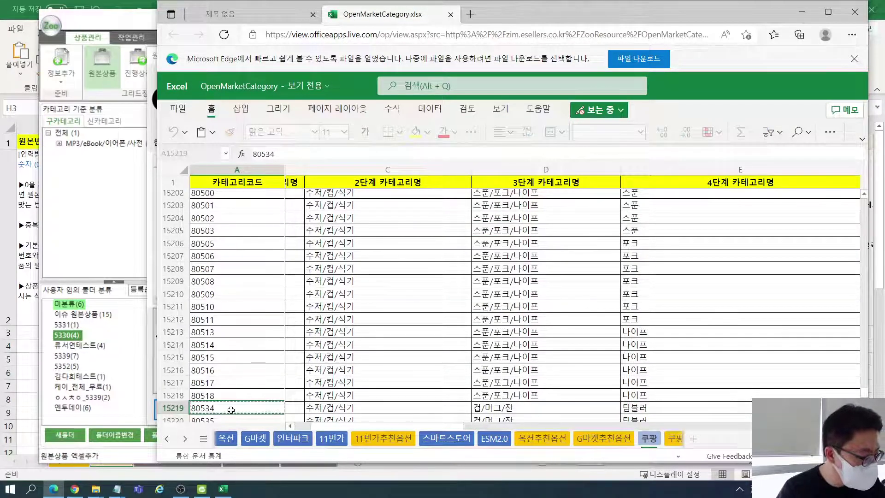
- Switch to the product registration workbook, enter 80534 as the 쿠팡 카테고리번호 in rows 3 and 4, and save it
left_click(801, 12)
left_click(223, 489)
left_click(387, 344)
key("ctrl+v")
key("Return")
key("ctrl+z")
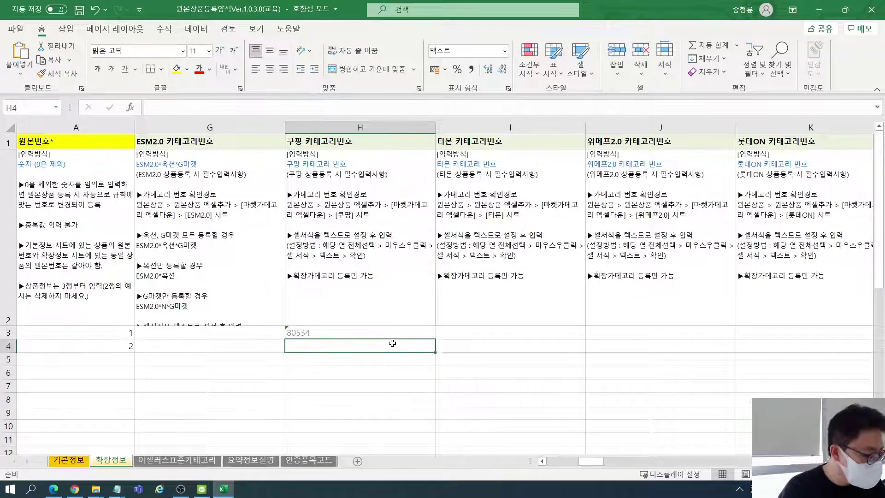
left_click(387, 329)
key("ctrl+v")
left_click(385, 345)
key("ctrl+v")
left_click(376, 373)
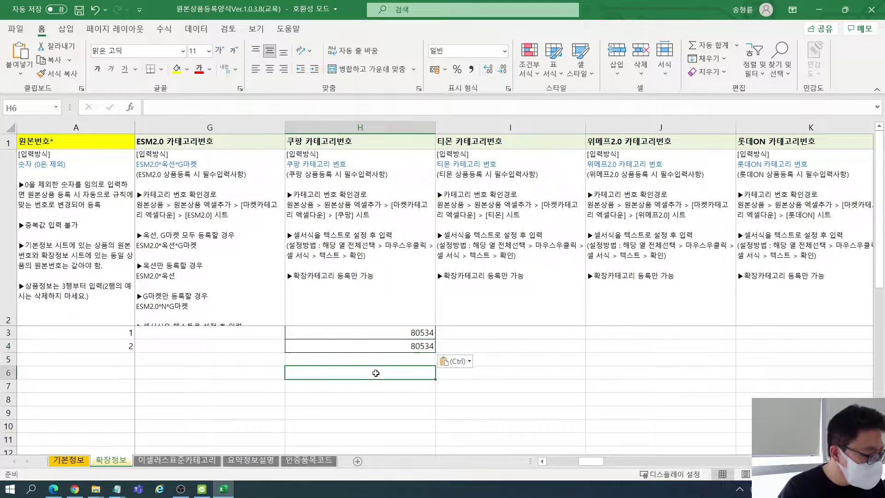
key("ctrl+s")
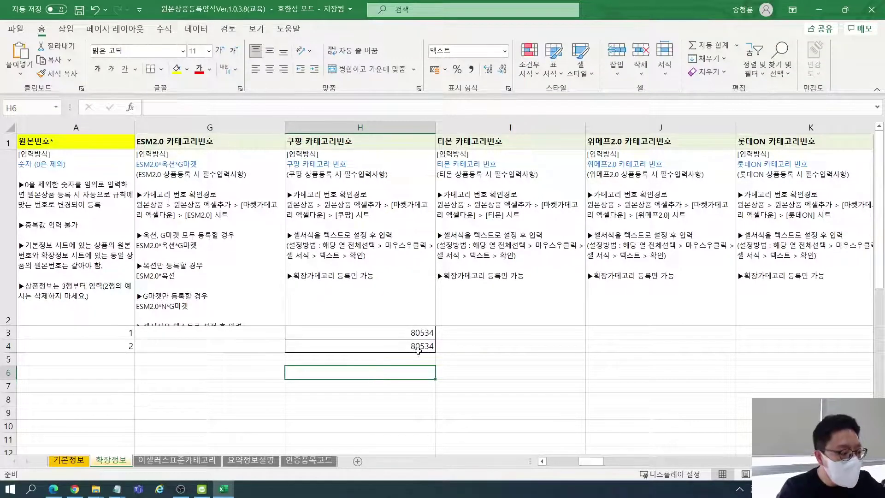
- Examine the input rules of the columns after 쿠팡 카테고리번호 up to 톡스토어 카테고리번호
left_click(423, 336)
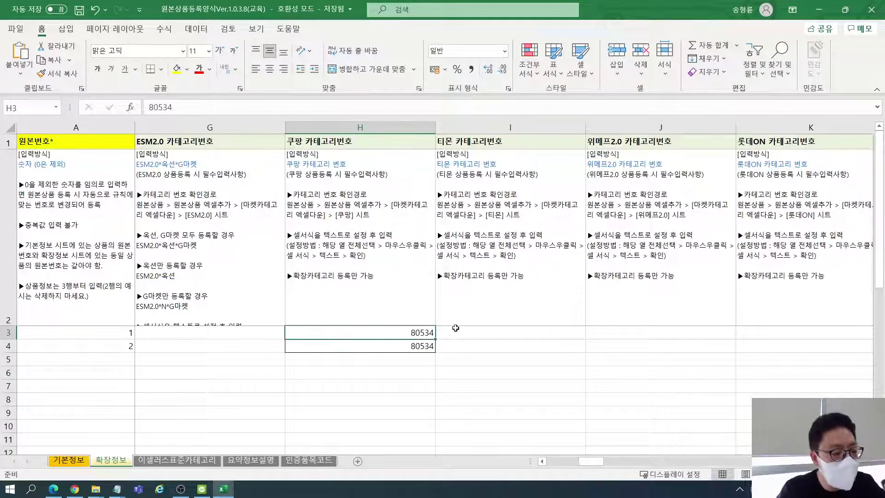
key("Right")
key("Right")
key("Right")
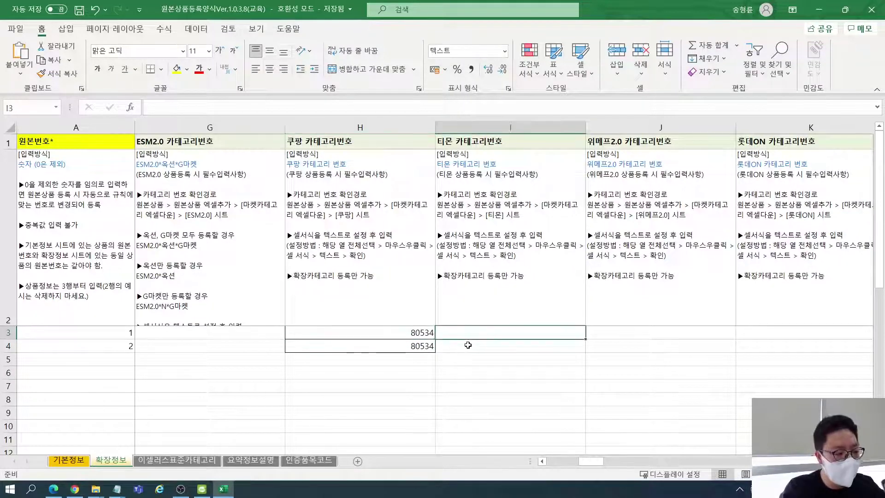
key("Right")
key("Up")
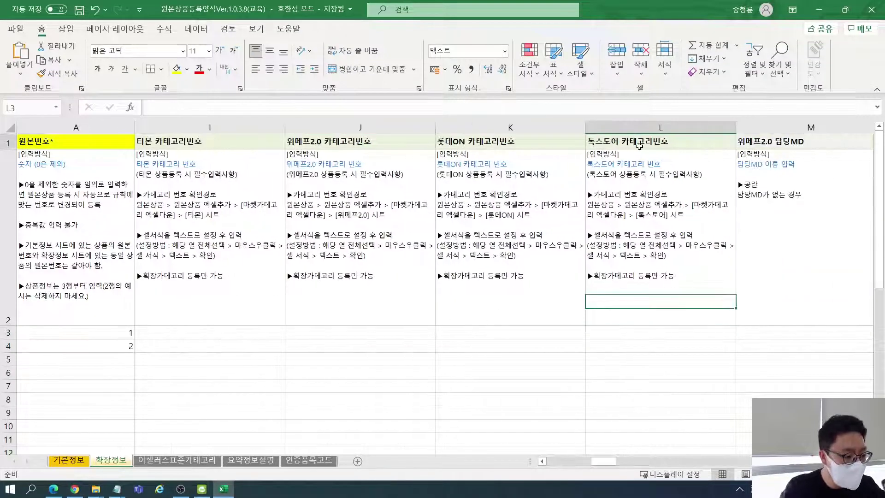
key("Up")
left_click(704, 333)
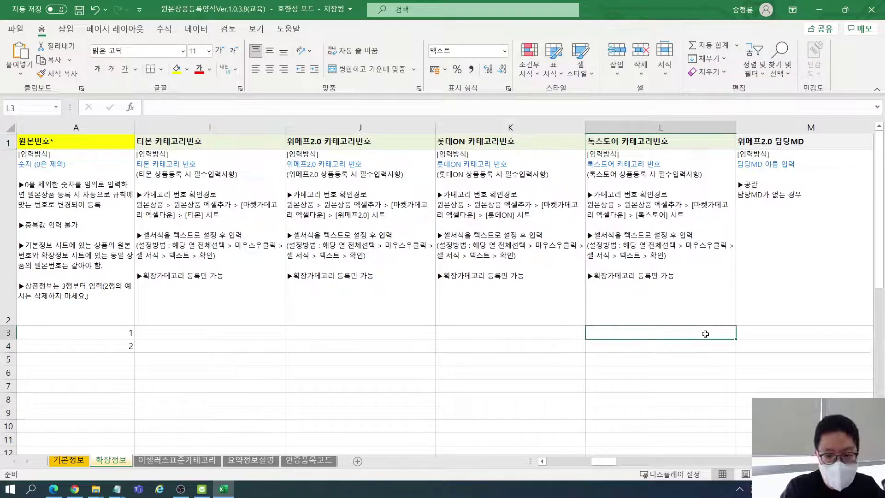
- Examine the input rule of the 위메프2.0 담당MD column on the 확장정보 sheet
key("Right")
key("Right")
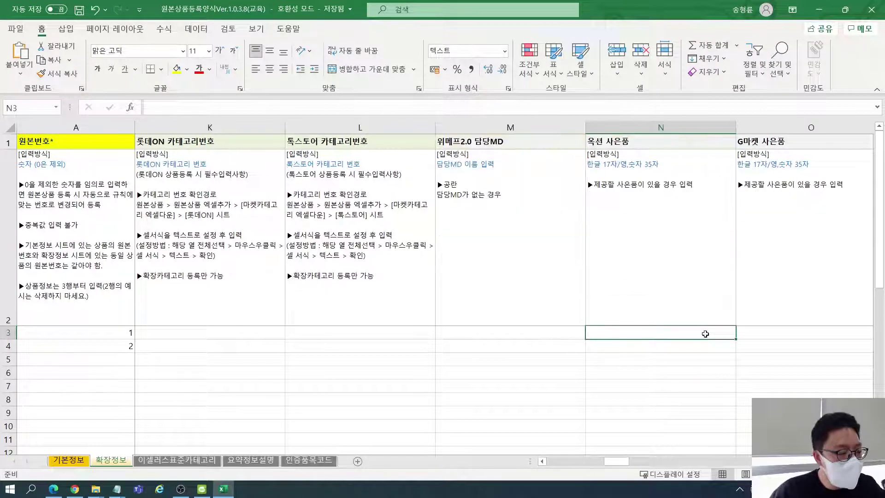
key("Right")
key("Left")
key("Left")
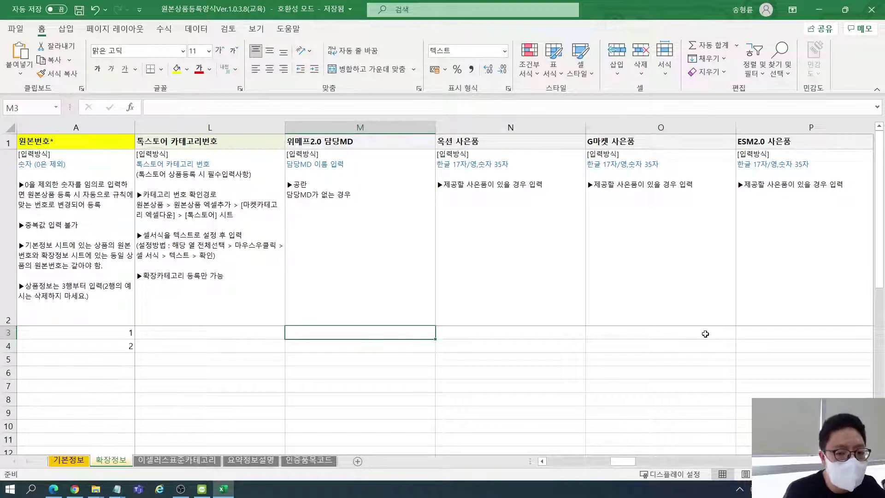
key("Up")
key("Up")
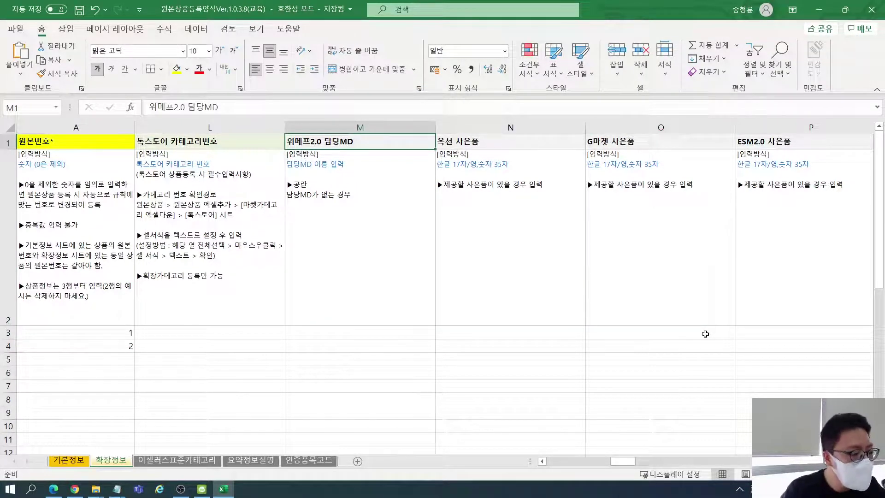
- Examine the input rules of the 사은품 columns, 도서 ISBN 코드명 and 인터파크 도서 정가
key("Right")
key("Right")
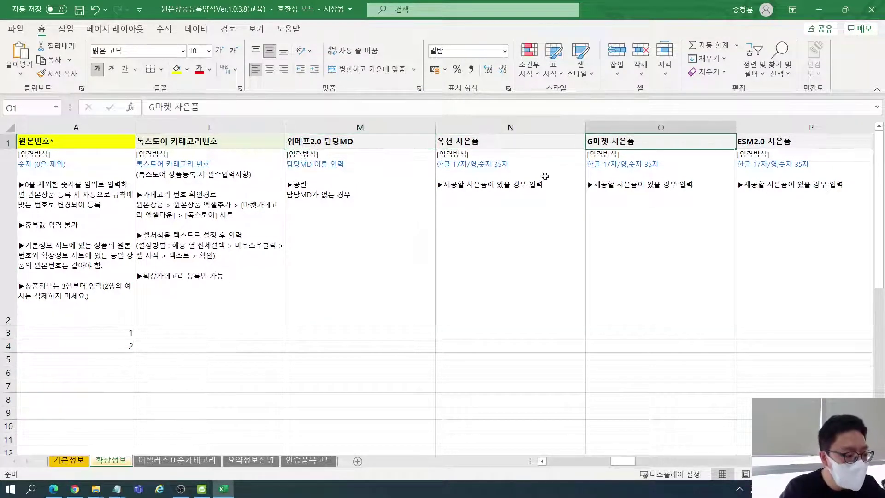
key("Right")
key("Right")
key("Right")
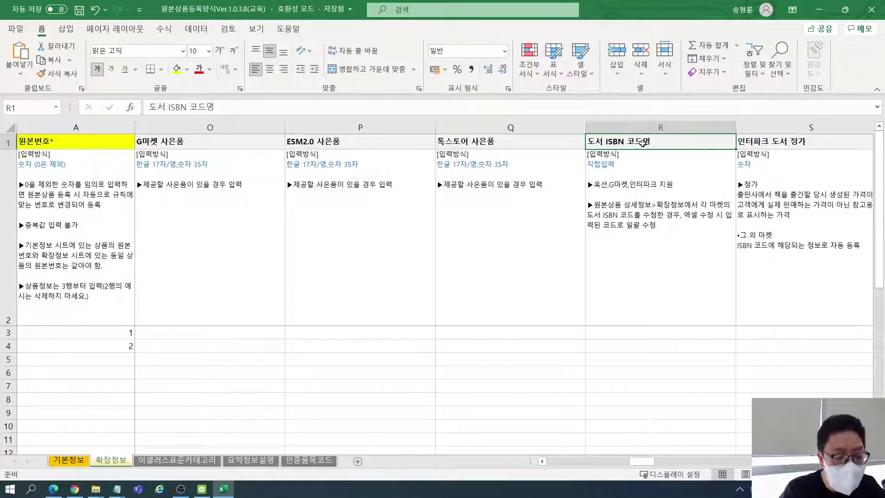
scroll(643, 143, "right", 1)
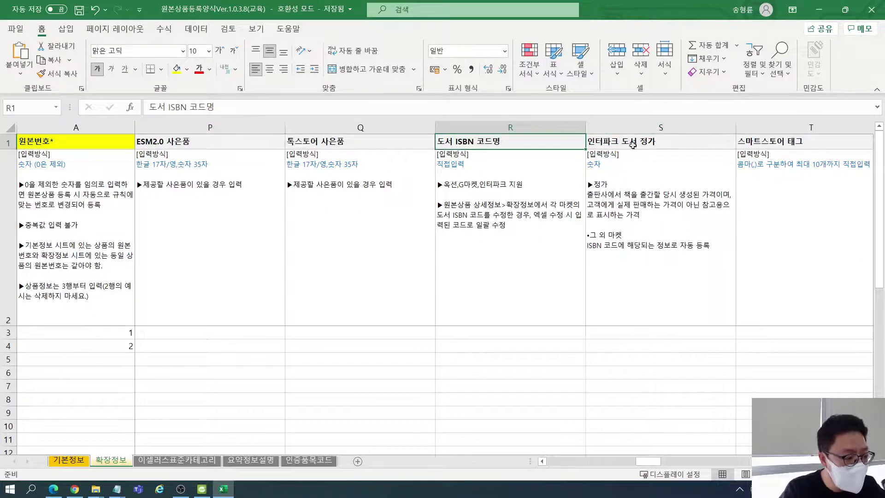
left_click(633, 144)
left_click(628, 185)
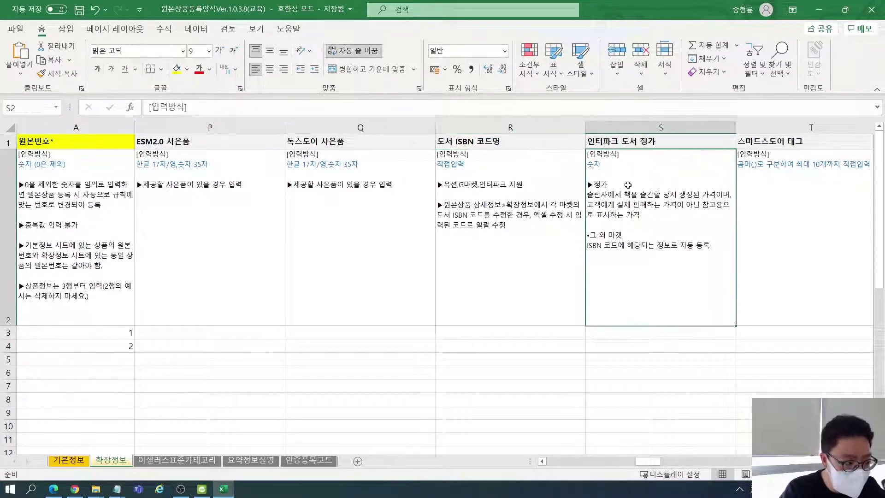
- Enter 튼튼한,이쁜 as the 스마트스토어 태그 for the first product in row 3
left_click(779, 138)
key("Right")
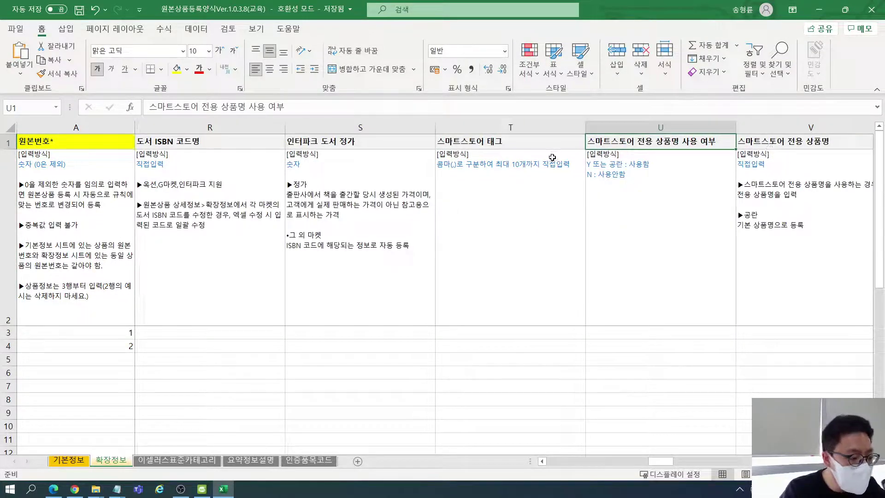
key("Left")
left_click(518, 330)
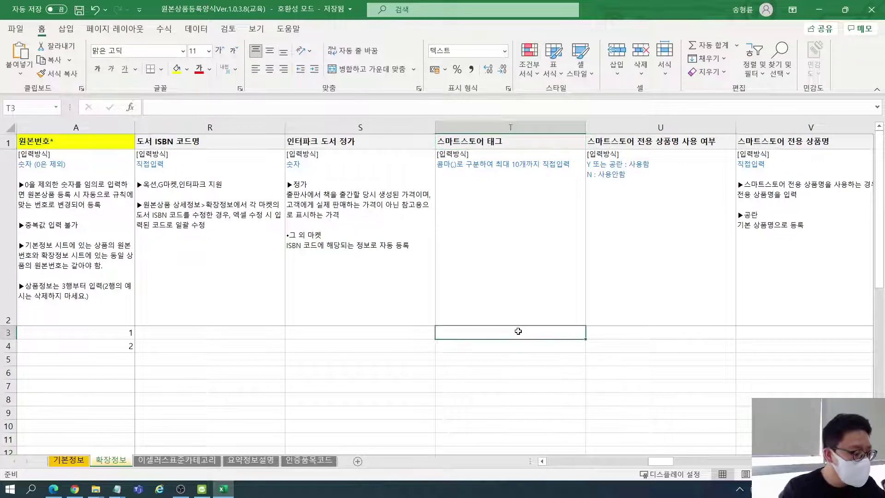
double_click(518, 331)
type("튼튼한")
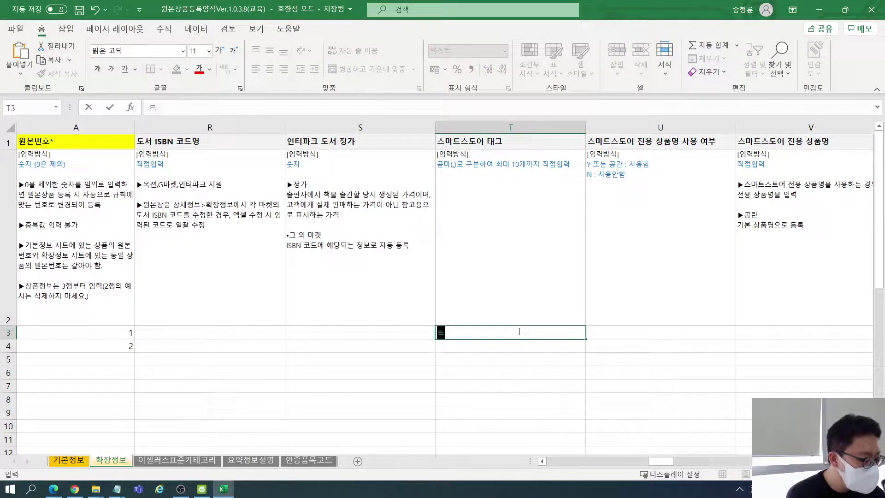
type(",이쁜")
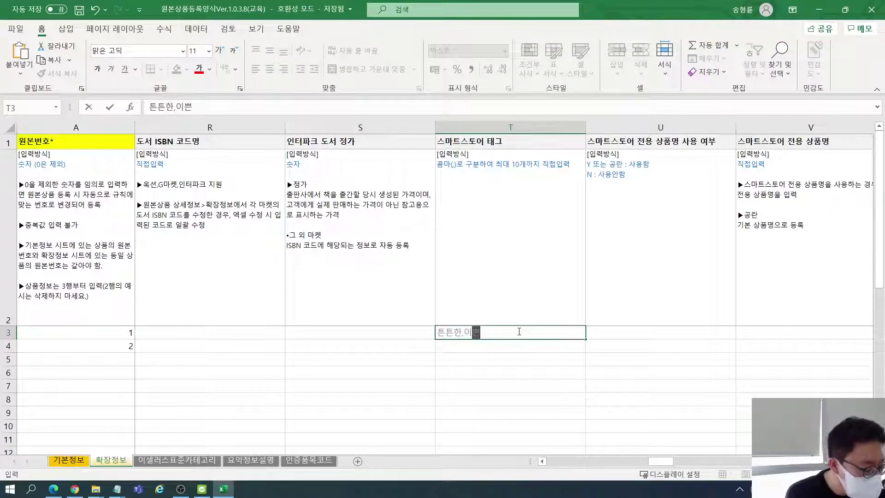
key("Return")
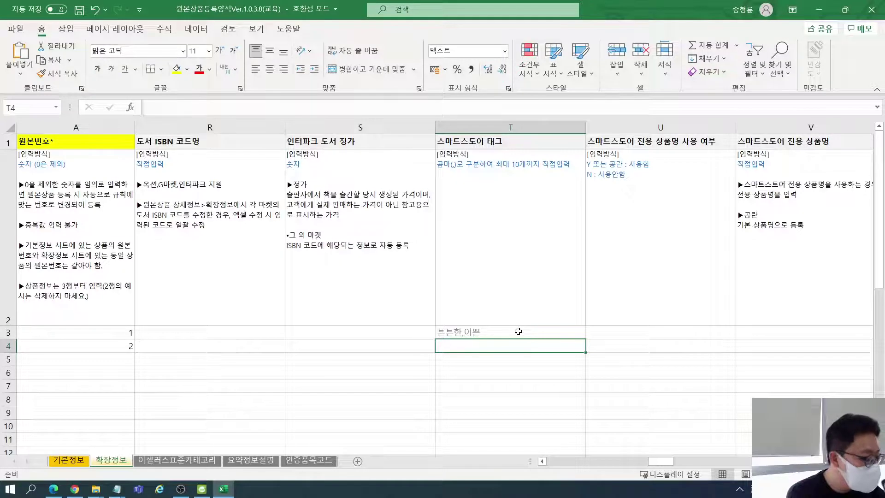
- Enter 넉넉한,튼튼한 as the 스마트스토어 태그 for the second product in row 4
key("BackSpace")
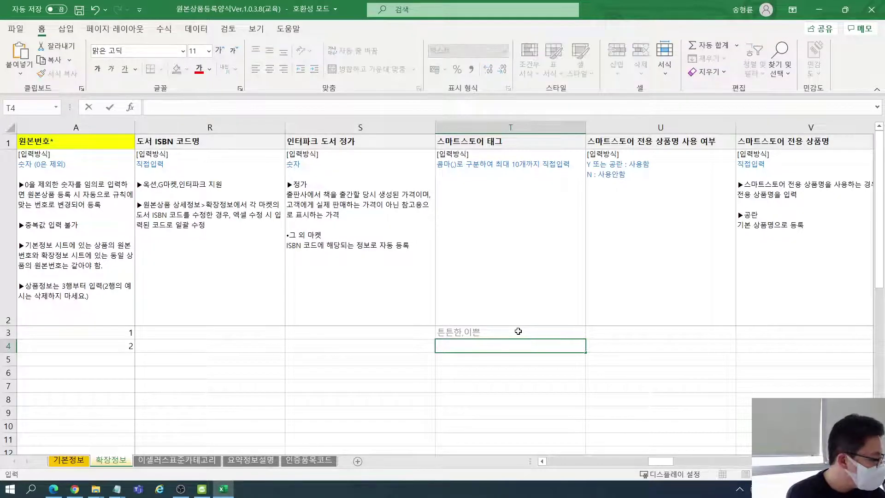
type("넉ㄴ")
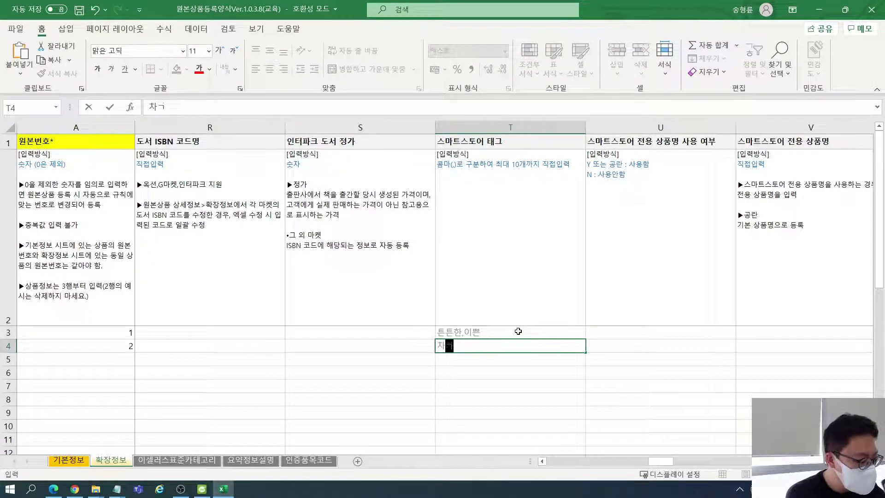
type("넉한,")
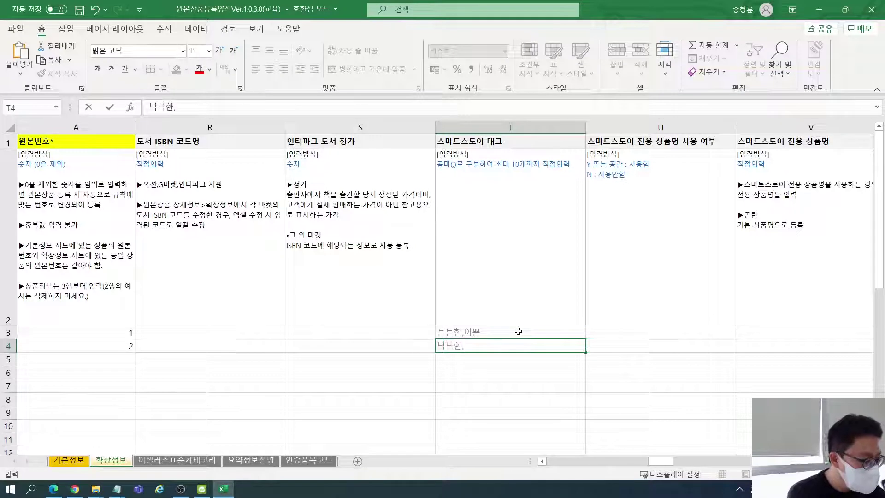
type("튼튼한")
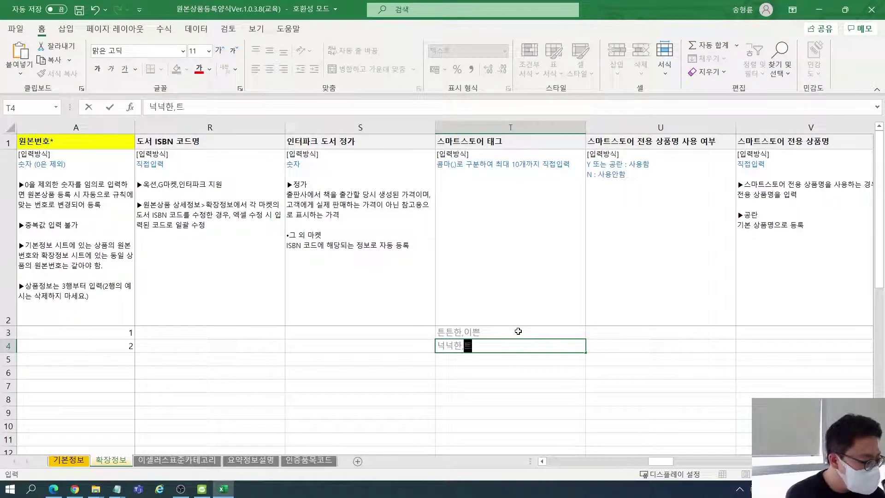
key("Return")
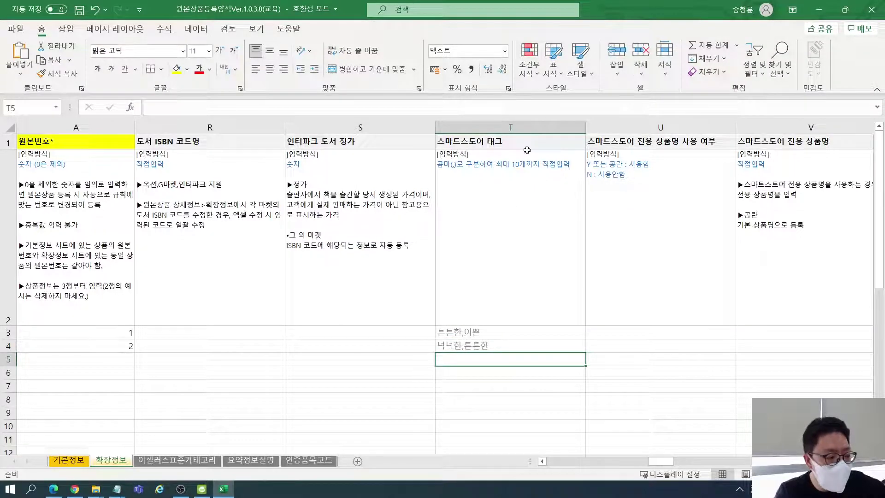
- Review the 스마트스토어 태그 column and its row 3 entry, and proceed to 스마트스토어 전용 상품명 사용 여부 in row 3
left_click(527, 128)
left_click(546, 333)
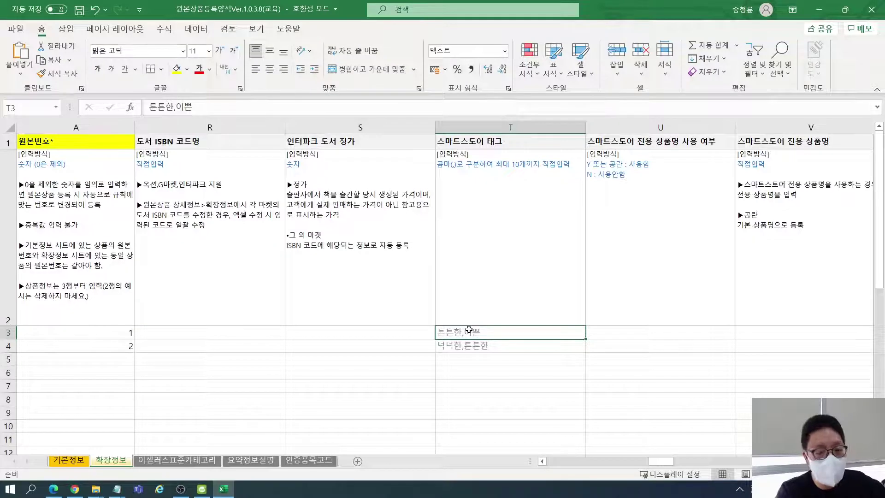
key("Right")
key("Right")
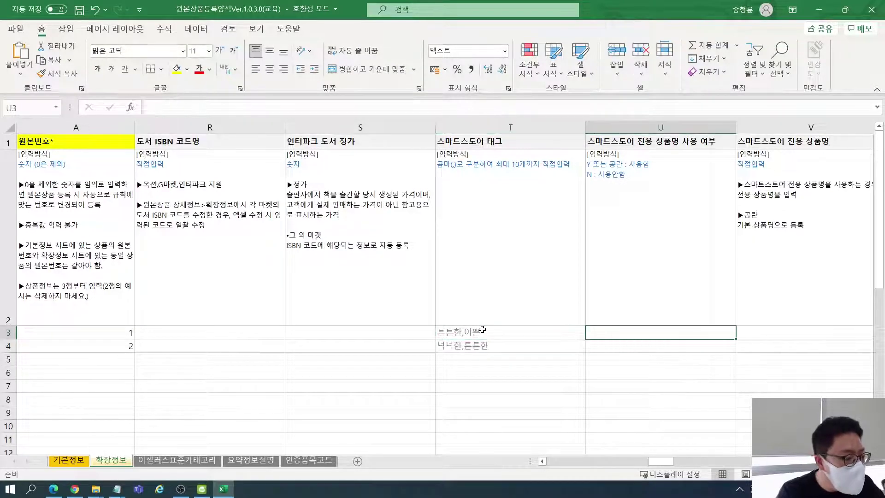
- Set 스마트스토어 전용 상품명 사용 여부 to N for both products in rows 3 and 4
left_click(521, 146)
left_click(521, 162)
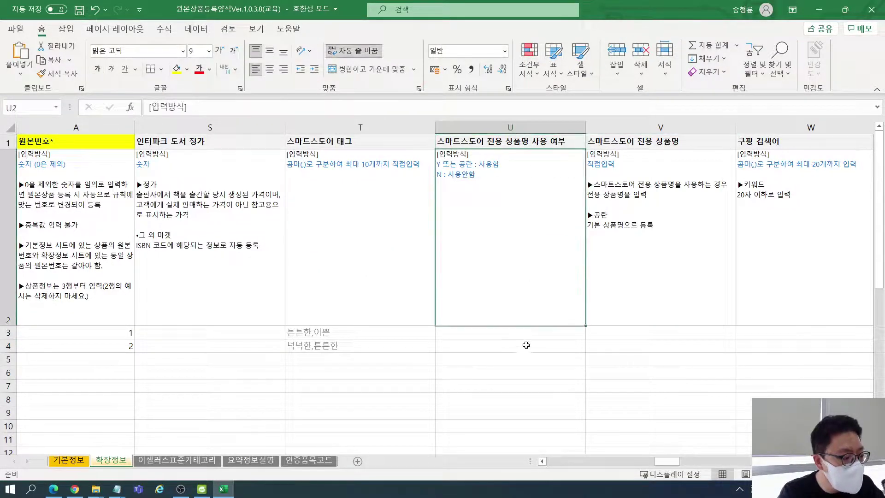
left_click(517, 336)
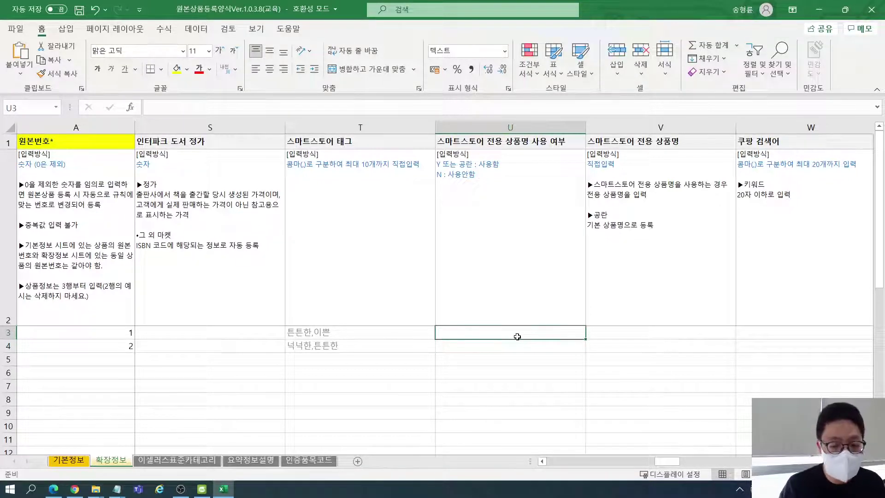
type("N")
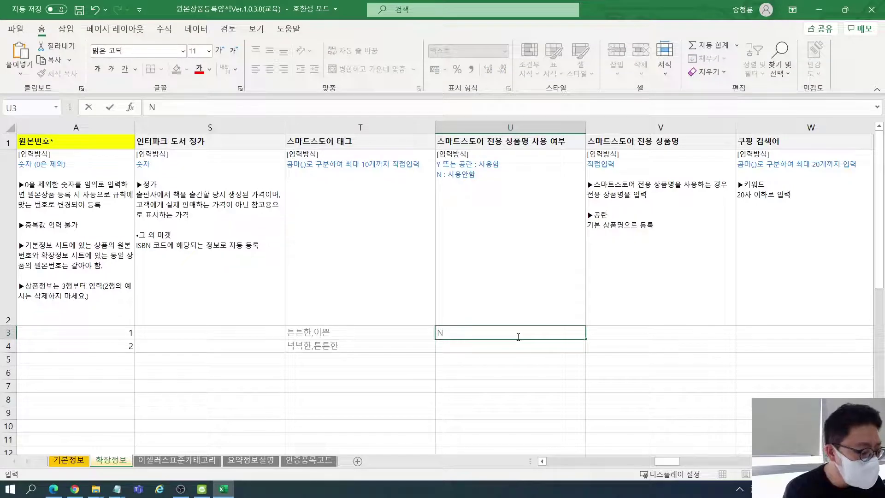
key("Return")
type("N")
key("Return")
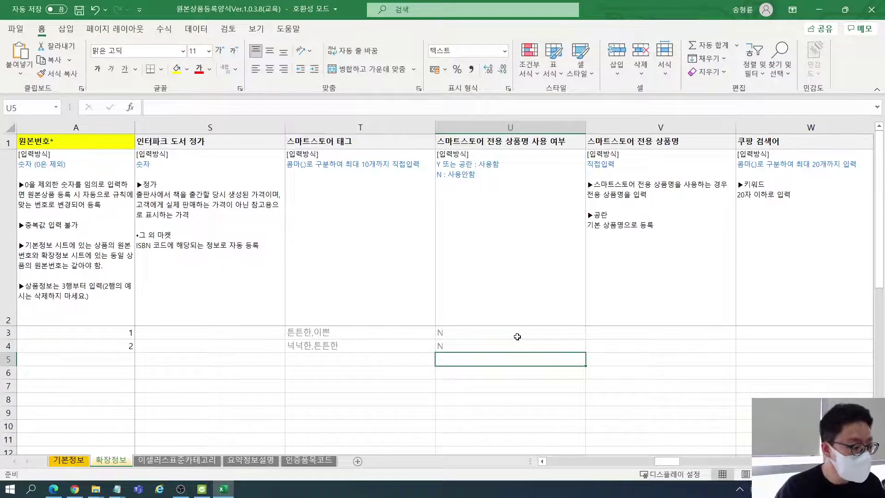
key("Up")
key("Up")
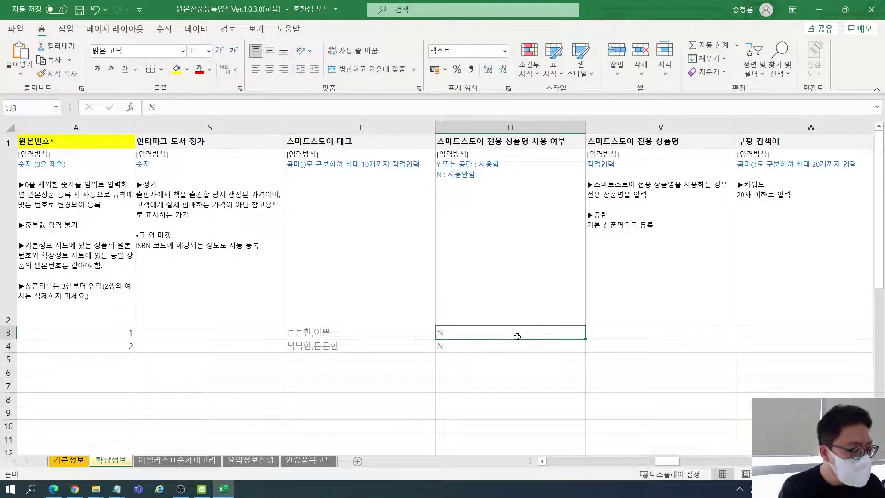
- Copy both products' 스마트스토어 태그 entries into the 쿠팡 검색어 column in rows 3 and 4
key("Right")
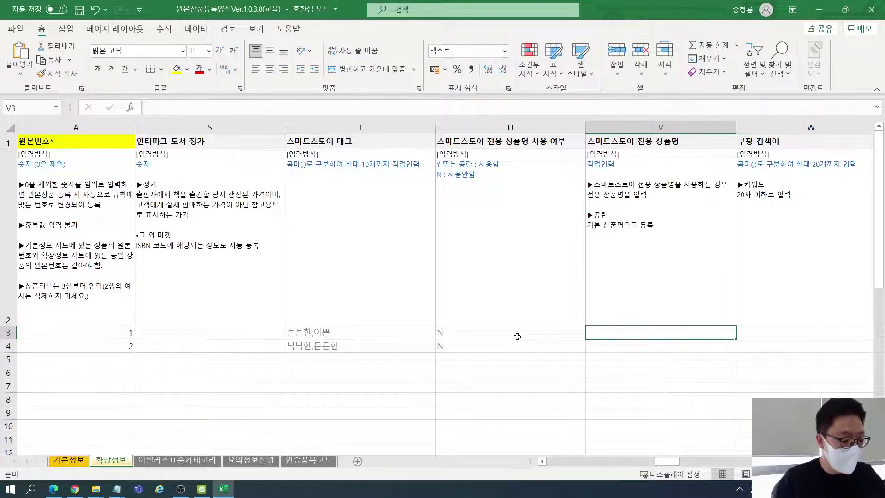
key("Right")
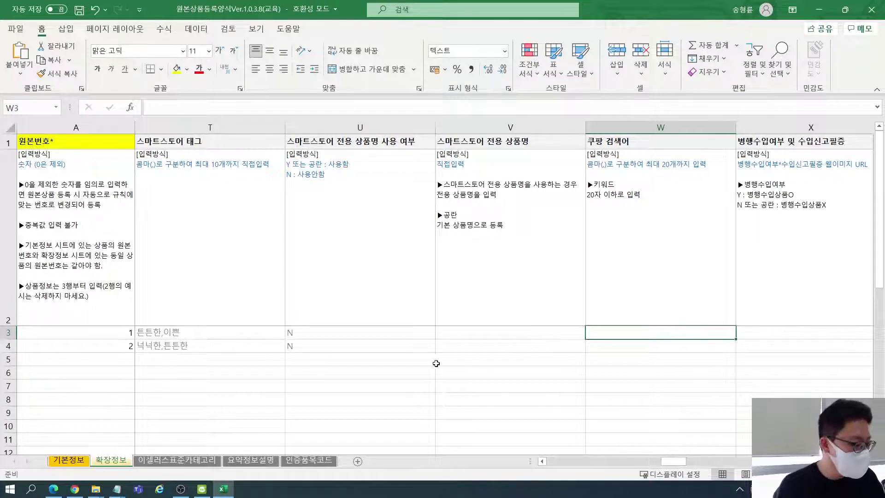
left_click_drag(267, 332, 267, 343)
key("ctrl+c")
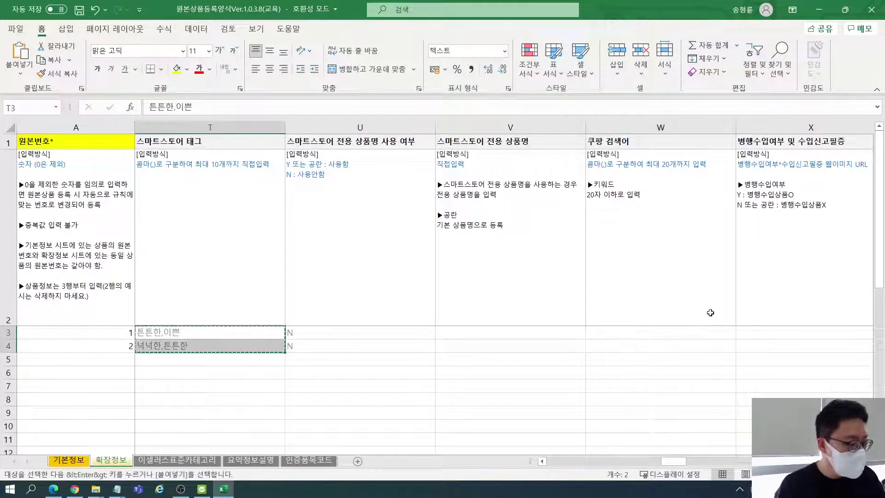
left_click(677, 336)
key("ctrl+v")
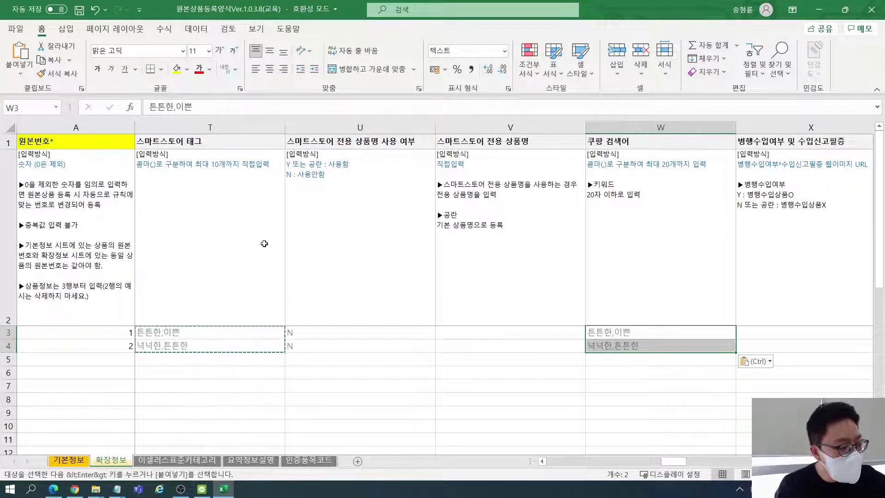
left_click(241, 170)
left_click(654, 231)
left_click(664, 337)
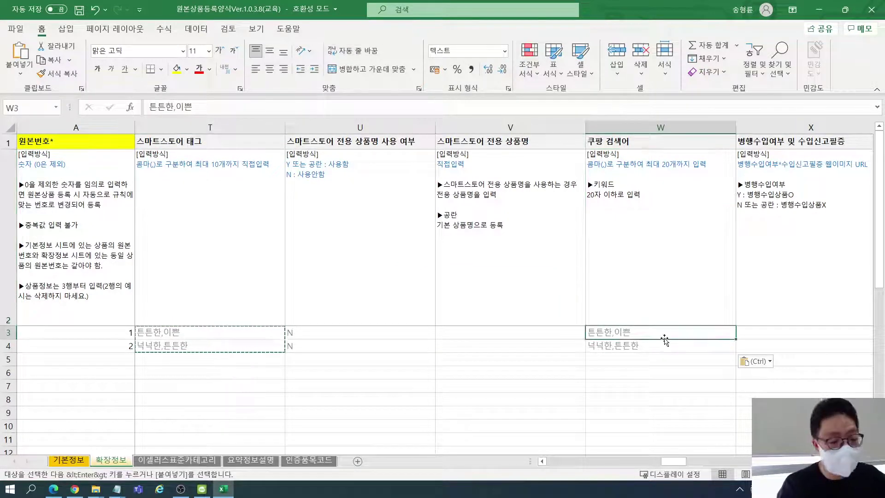
left_click(662, 351)
- Examine the input rules from 병행수입여부 및 수입신고필증 and 롯데ON 수입형태 through 인보이스, 기타 구비서류 and 쿠팡 옵션 할인율기준가
key("Right")
key("Right")
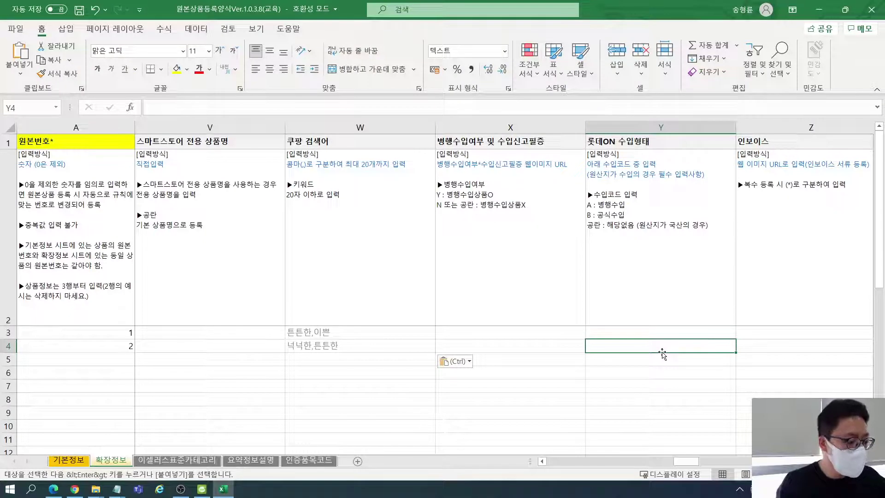
left_click(536, 144)
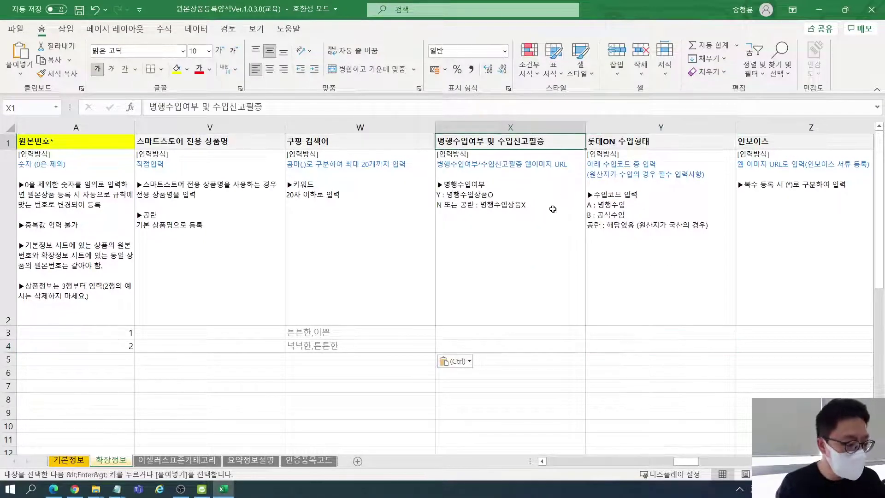
key("Right")
key("Right")
key("Right")
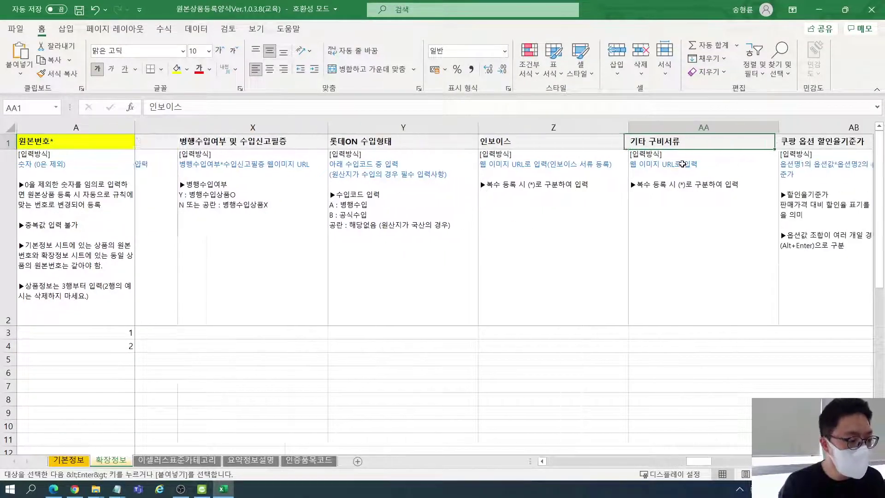
key("Right")
key("Right")
key("Right")
left_click(360, 333)
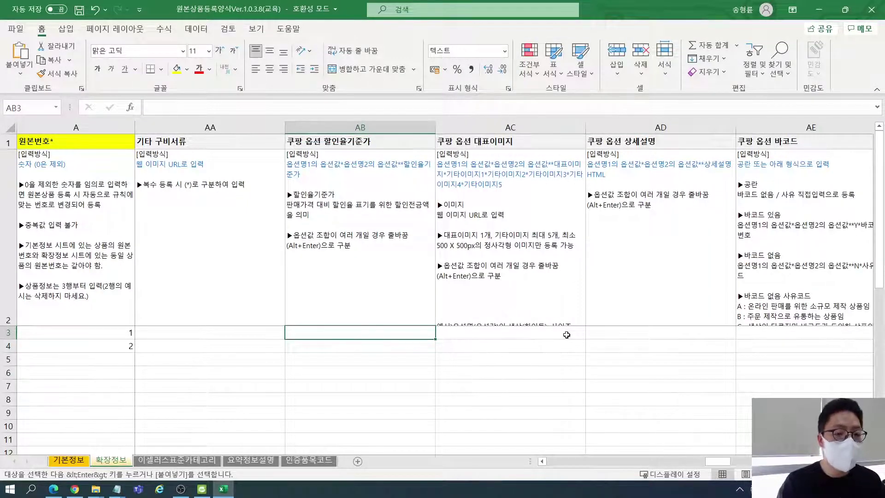
- Examine the input rules of the remaining 쿠팡 옵션 columns, 11번가 상품속성 and the 위메프2.0 label and keyword columns
left_click(567, 334)
left_click_drag(718, 461, 762, 461)
left_click(510, 128)
left_click(535, 334)
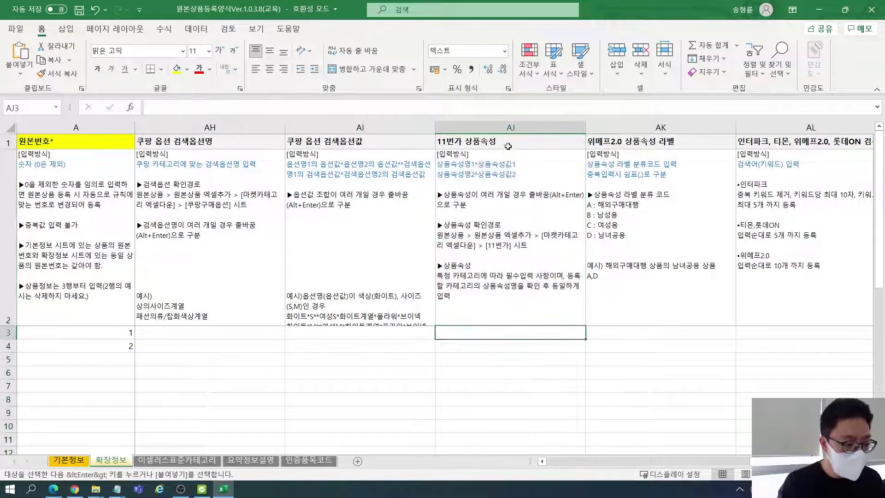
left_click(507, 142)
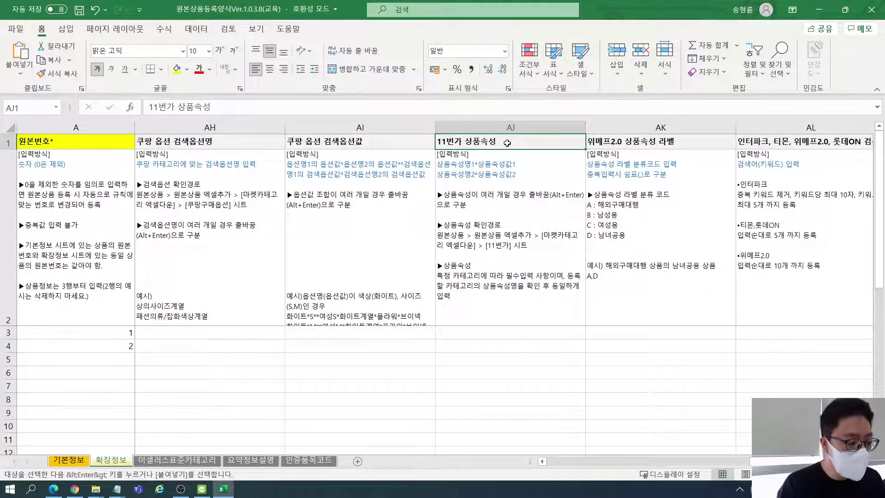
key("Right")
key("Right")
key("Right")
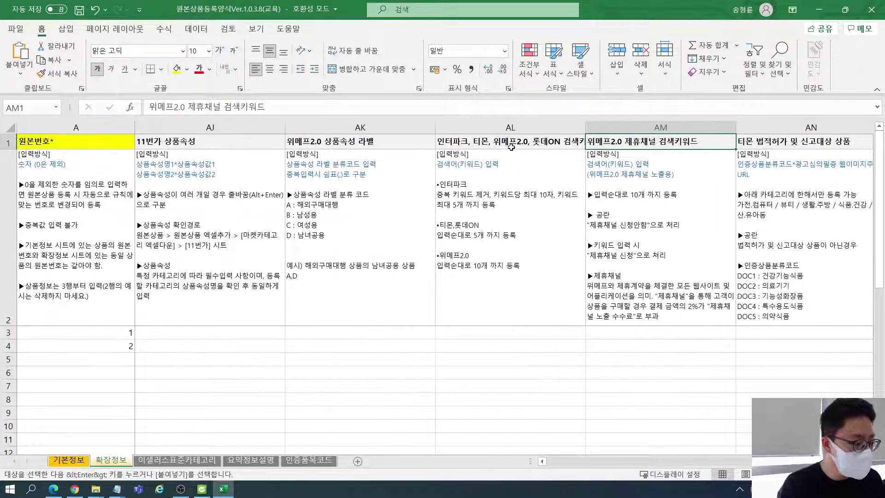
- Paste the copied tags into the 인터파크, 티몬, 위메프2.0, 롯데ON 검색키워드 column for rows 3 and 4 and check the entries
left_click(511, 145)
left_click(525, 335)
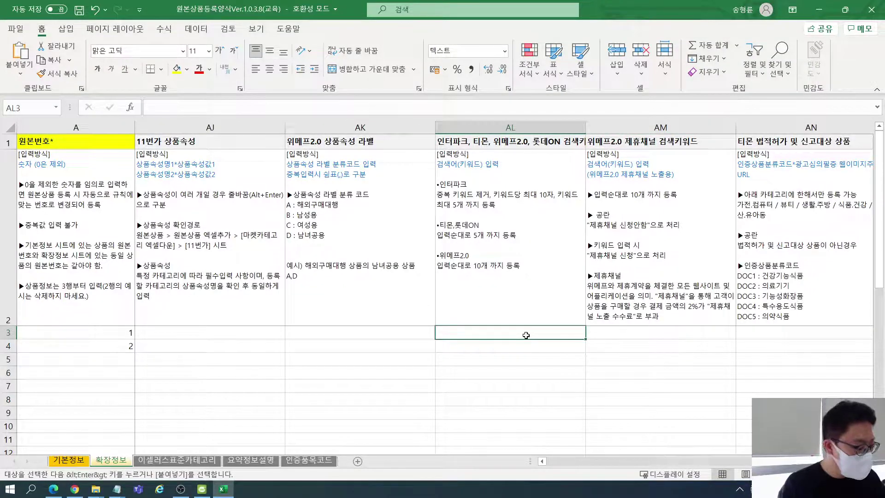
key("ctrl+v")
left_click(497, 146)
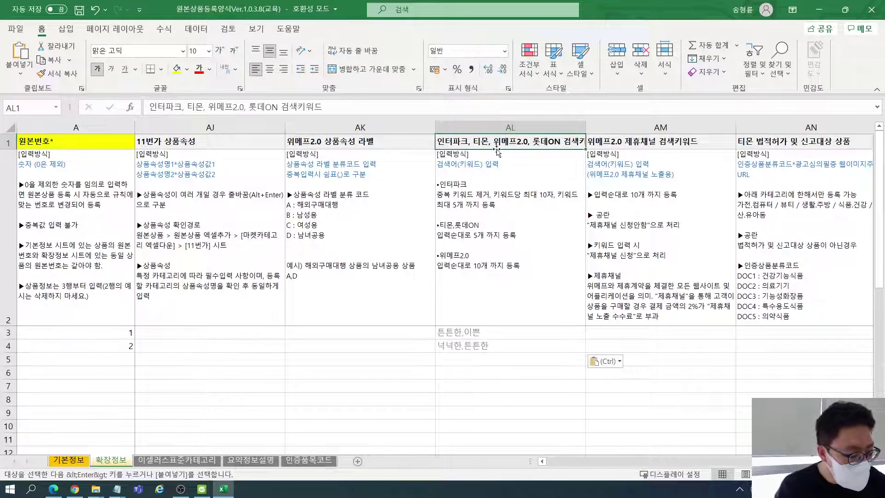
left_click(501, 336)
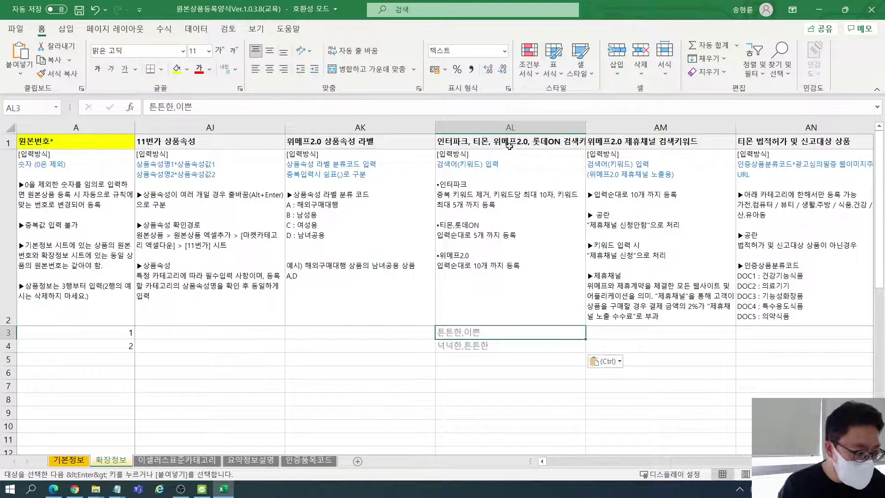
left_click(507, 142)
left_click(494, 331)
left_click(500, 345)
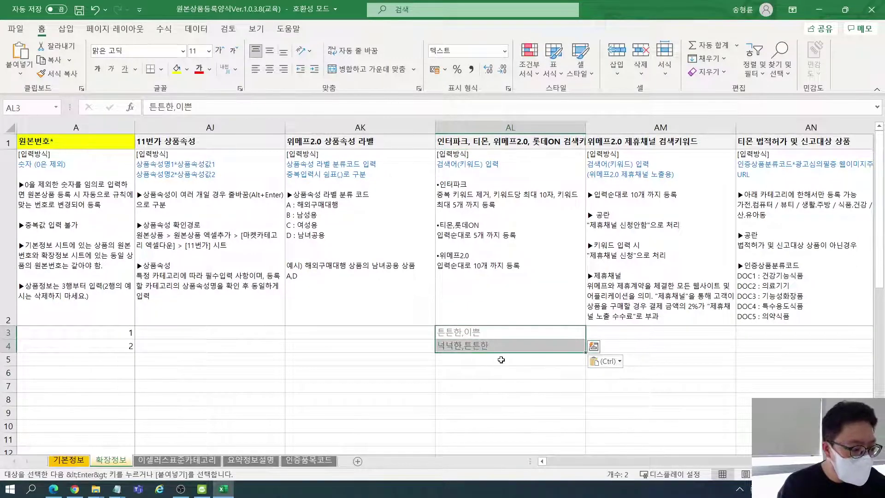
left_click(501, 360)
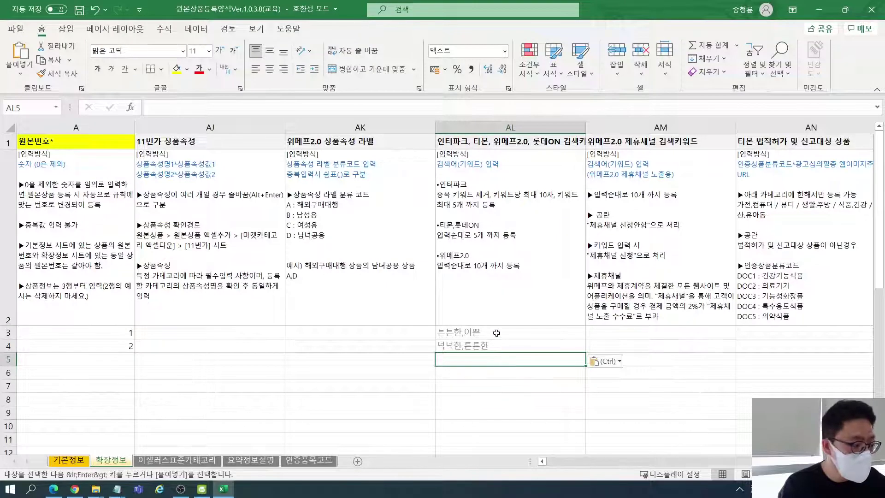
left_click(496, 332)
left_click(489, 344)
left_click(488, 332)
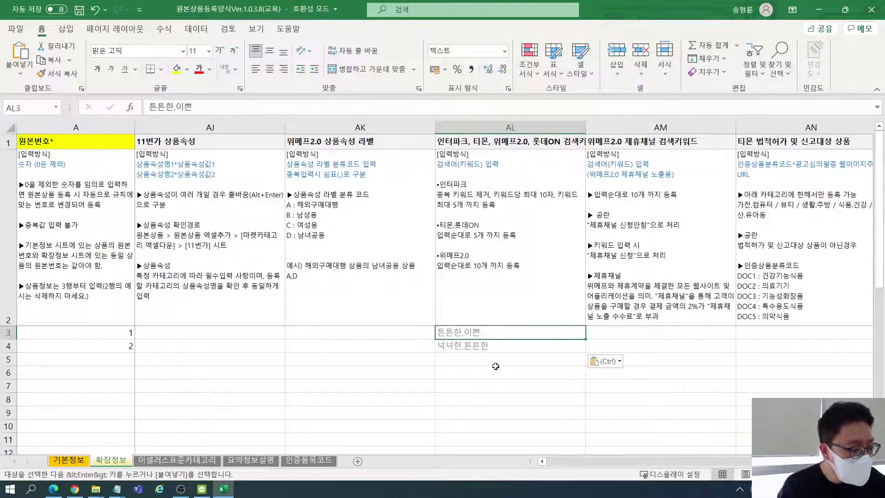
left_click(482, 345)
left_click(480, 332)
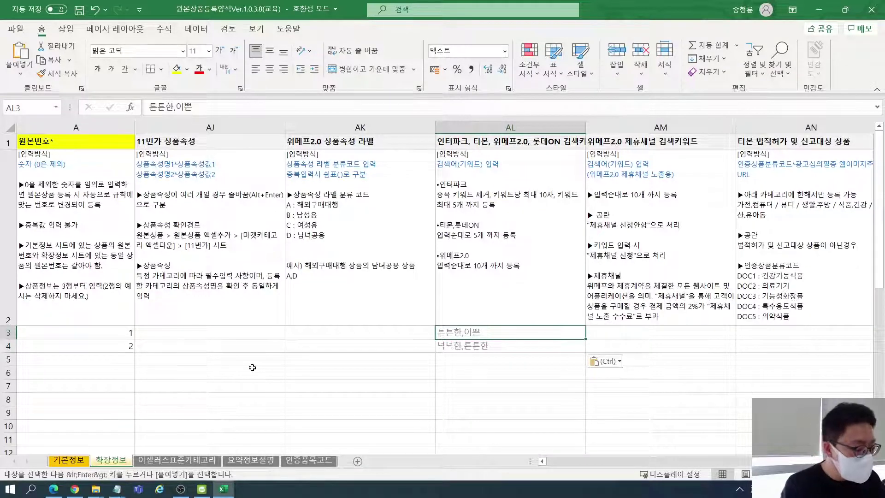
- Clear both pasted keyword entries from the 인터파크, 티몬, 위메프2.0, 롯데ON 검색키워드 column
key("shift+Down")
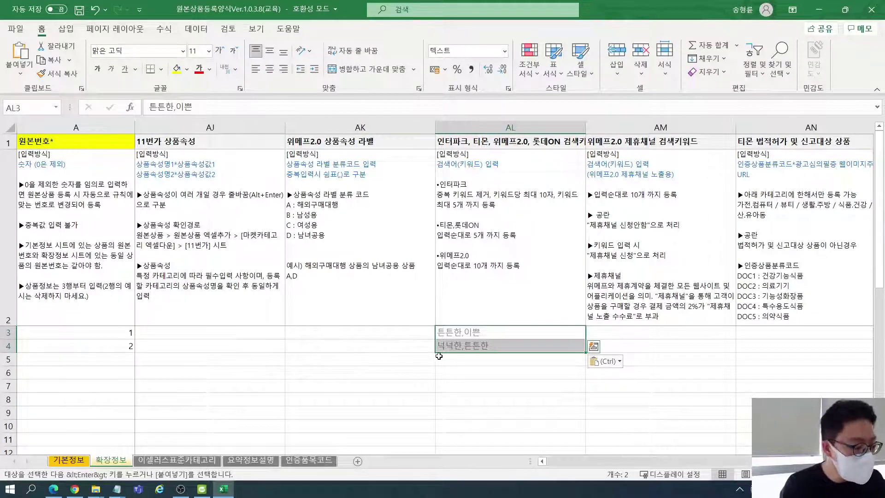
left_click(441, 348)
left_click_drag(456, 333, 459, 347)
key("Delete")
left_click(461, 328)
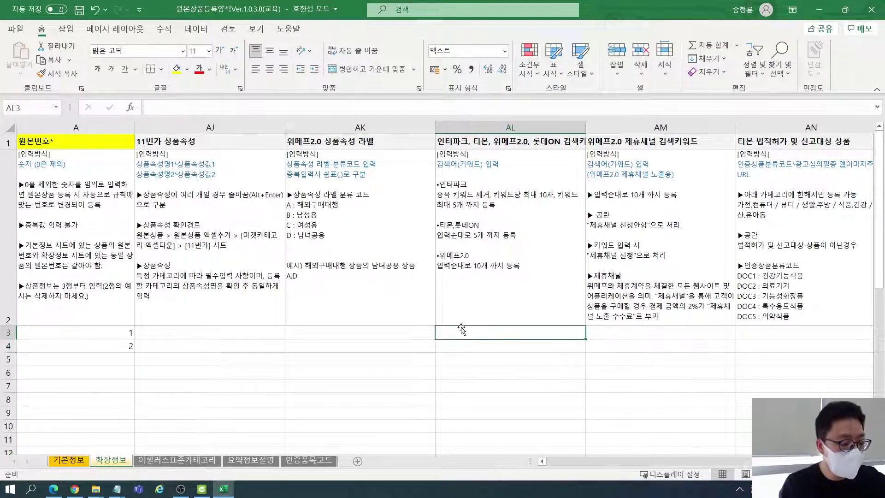
- Examine the input rules of 티몬 법적허가 및 신고대상 상품 and the 옥션, G마켓 and 11번가 인증정보 columns
key("Right")
key("Right")
key("Right")
key("Right")
key("Left")
key("Up")
key("Up")
key("Right")
key("Right")
key("Left")
key("Left")
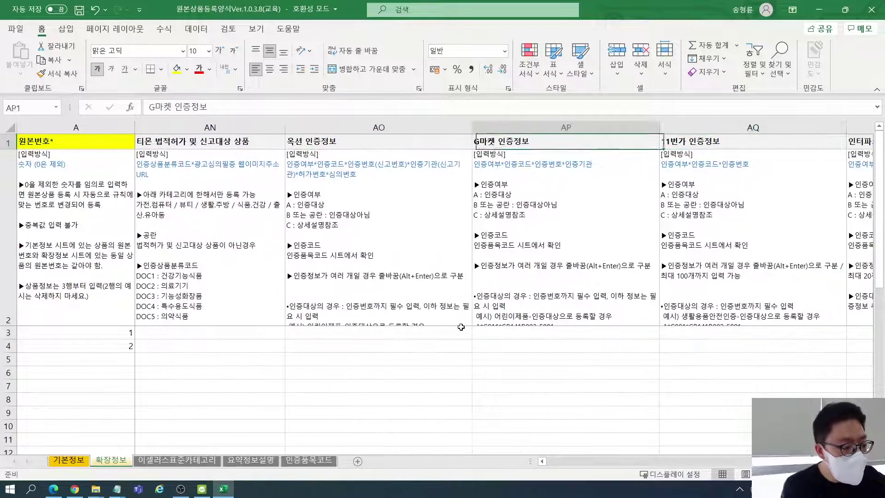
key("Down")
key("Down")
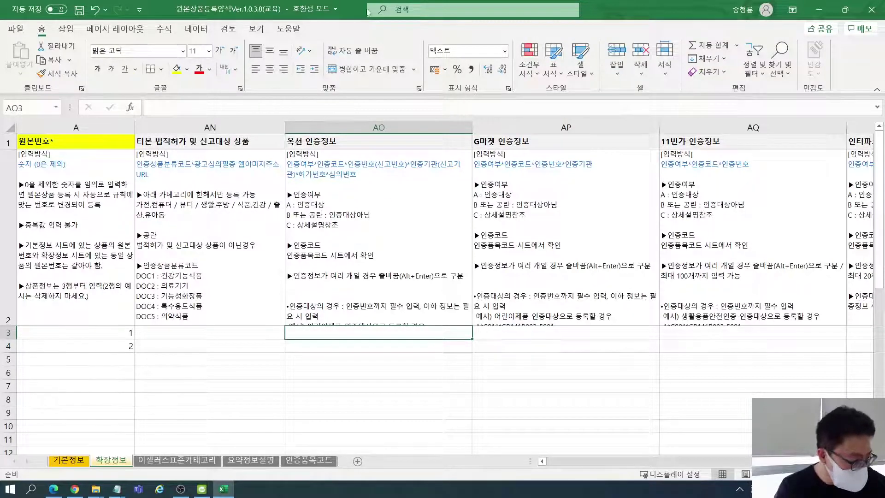
- Look through the certification item codes and their supported markets on the 인증품목코드 sheet
left_click(314, 460)
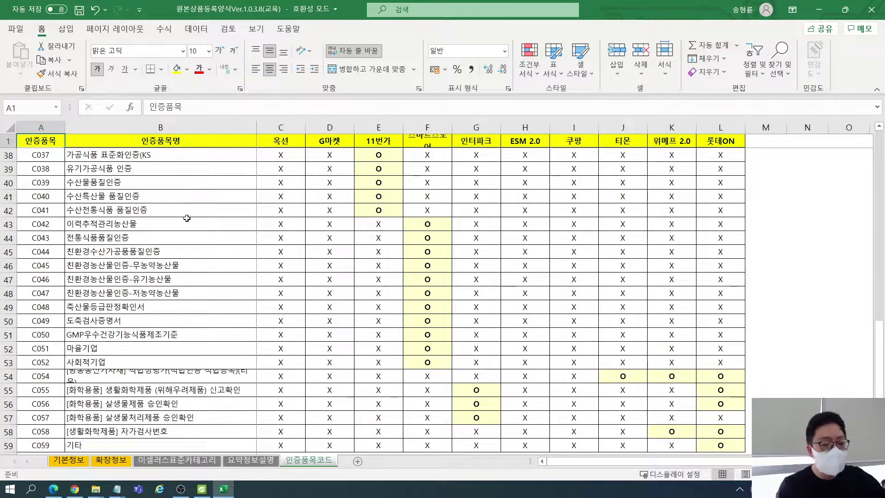
left_click(45, 207)
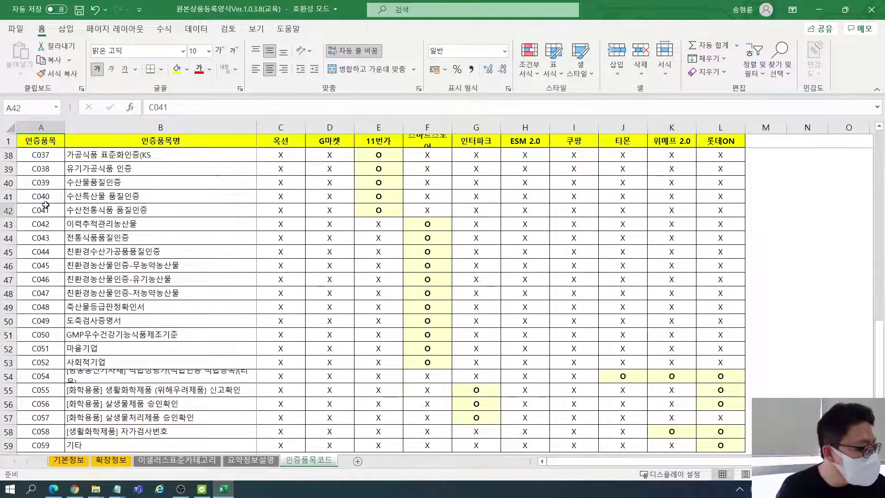
scroll(53, 223, "down", 3)
scroll(90, 247, "up", 14)
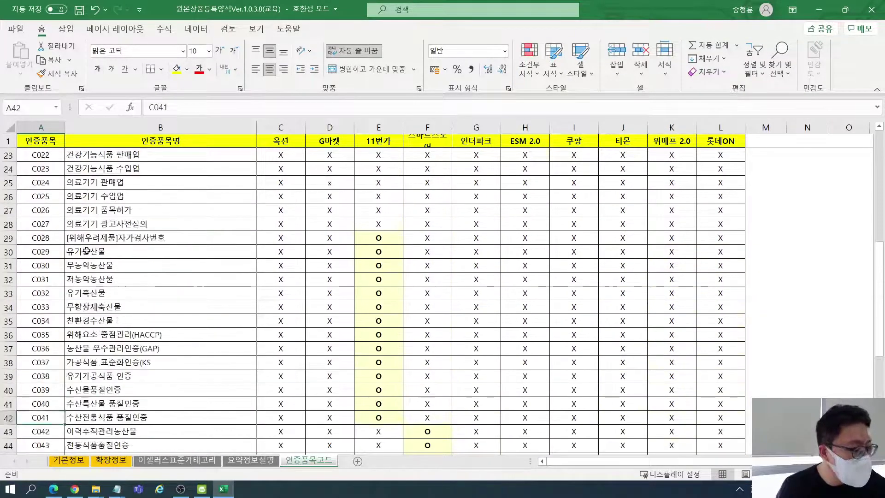
scroll(102, 228, "up", 1)
left_click(109, 193)
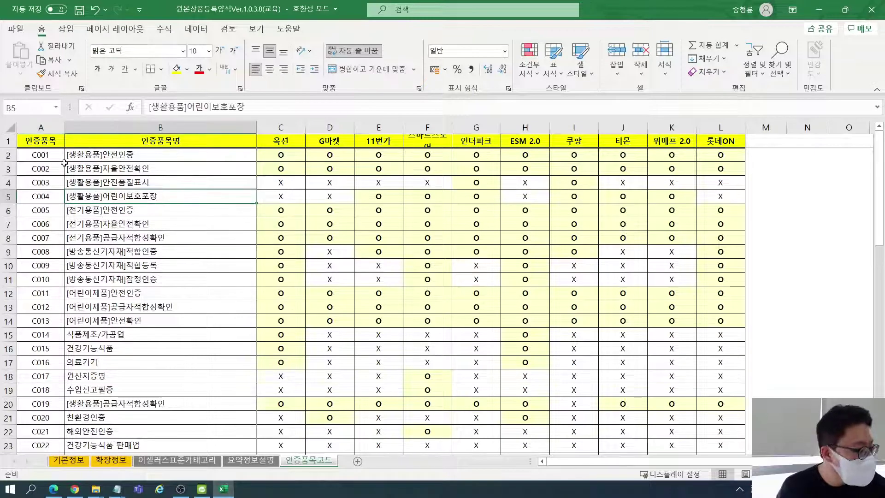
left_click(61, 159)
- Return to the 확장정보 sheet and examine the certification entry example in the 11번가 인증정보 input rules
left_click(121, 460)
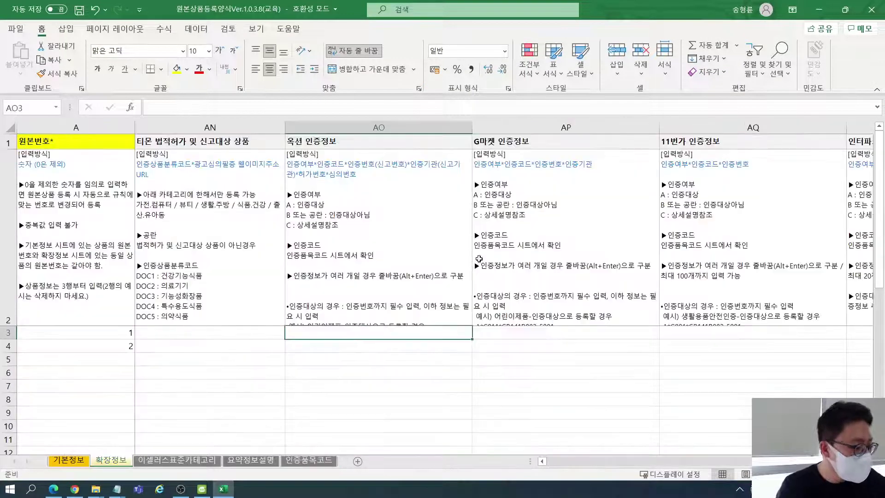
left_click(484, 247)
double_click(663, 249)
left_click_drag(663, 249, 500, 267)
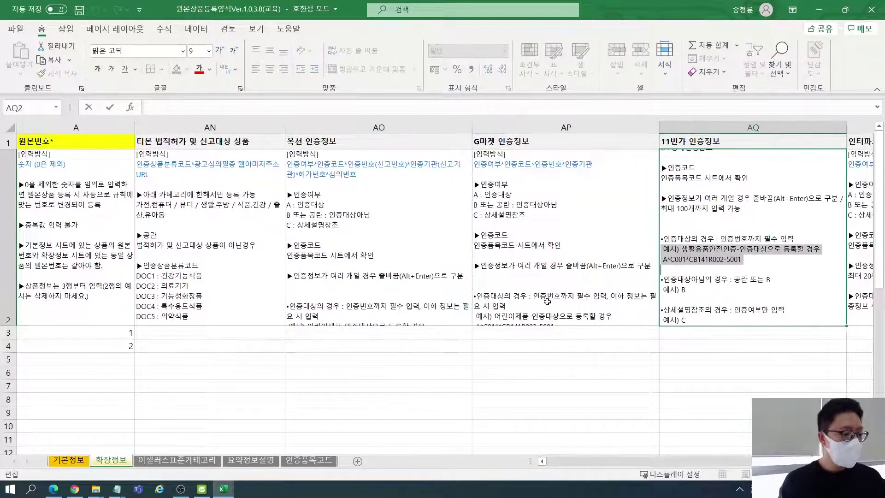
left_click(555, 308)
- Review the remaining market 인증정보 columns through to the 확장정보 오류메시지 column at the sheet's end
left_click(557, 342)
key("Right")
key("Right")
key("Right")
key("Right")
key("Right")
key("Right")
key("Right")
key("Right")
key("Right")
key("Right")
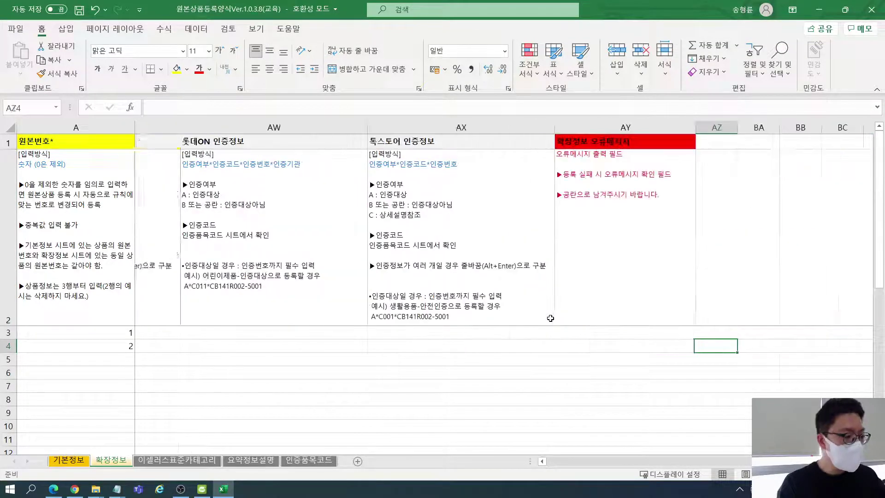
- Examine the 확장정보 오류메시지 column and its rule about leaving the product rows blank
key("Left")
key("Left")
key("Left")
left_click(586, 146)
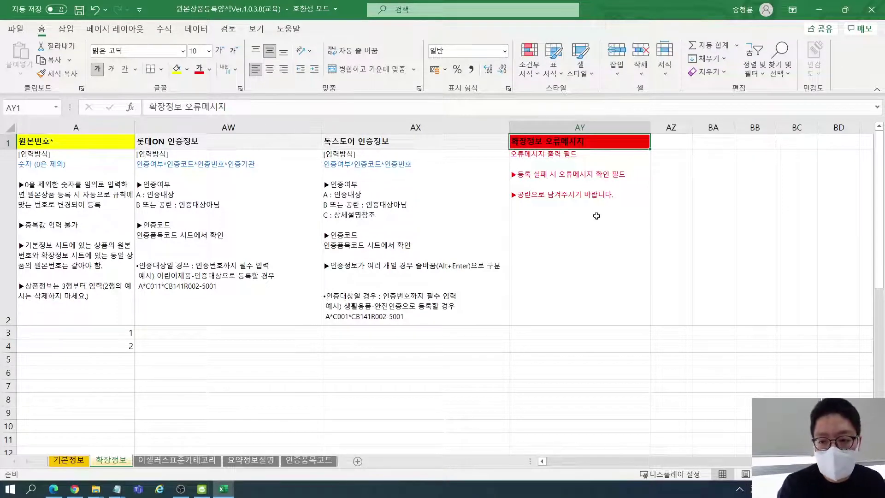
left_click(577, 337)
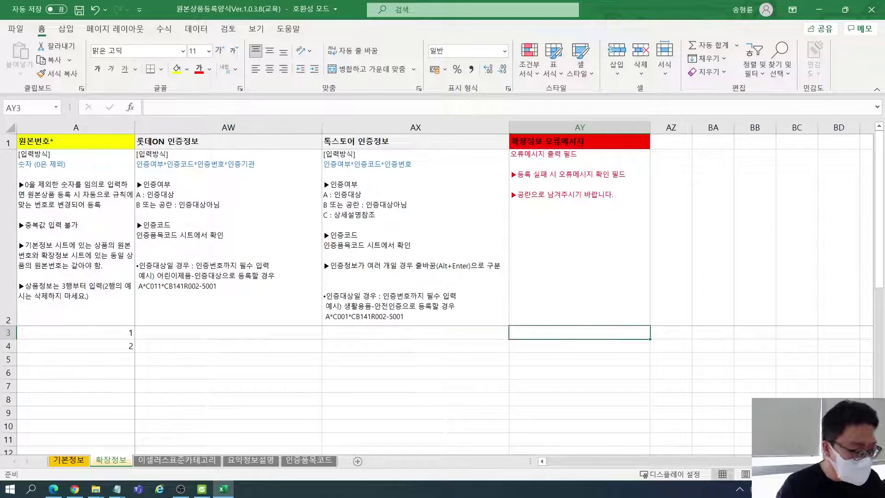
- Go back over the market category number columns on the 확장정보 sheet, and save and close the workbook
scroll(629, 460, "left", 1)
left_click_drag(629, 461, 560, 473)
left_click_drag(553, 468, 498, 449)
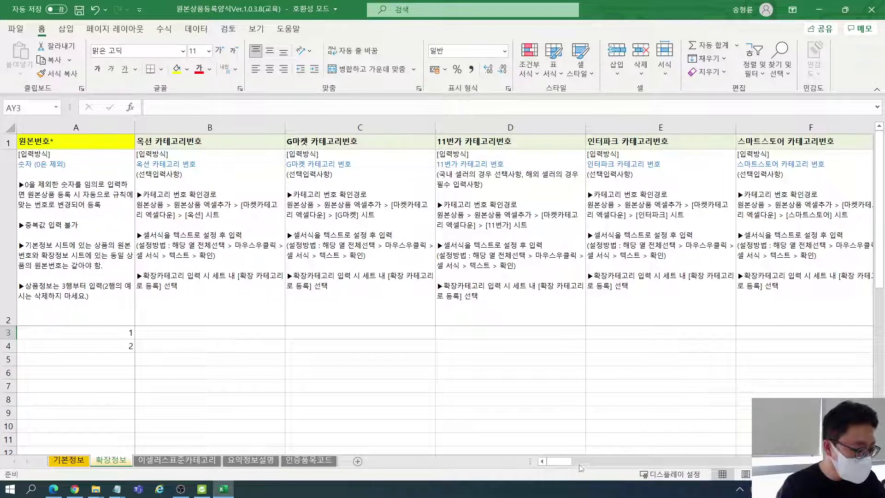
left_click_drag(570, 461, 613, 464)
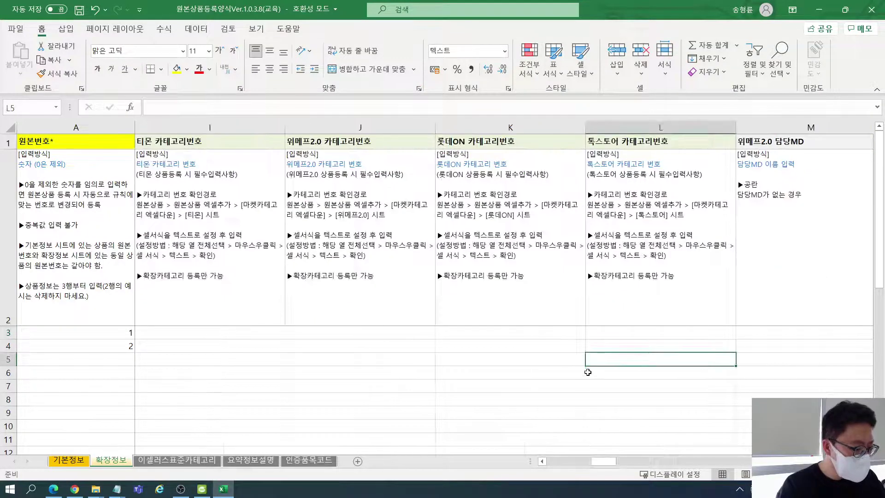
left_click(577, 337)
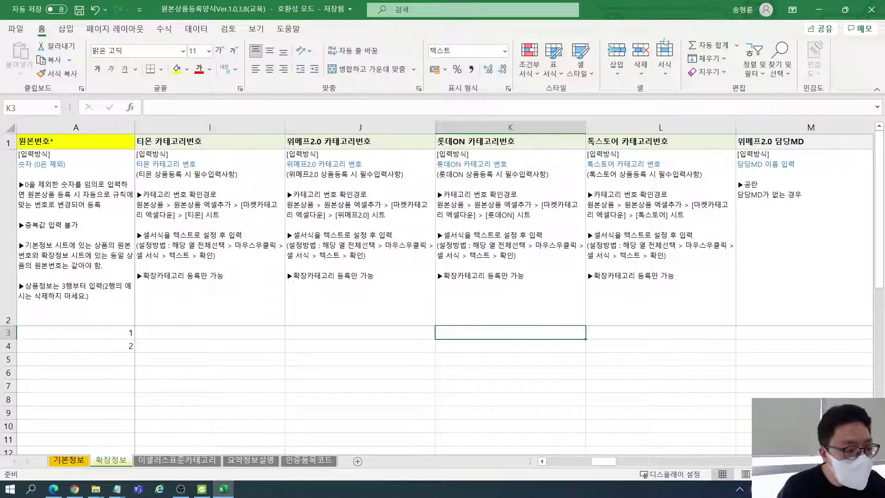
left_click(871, 11)
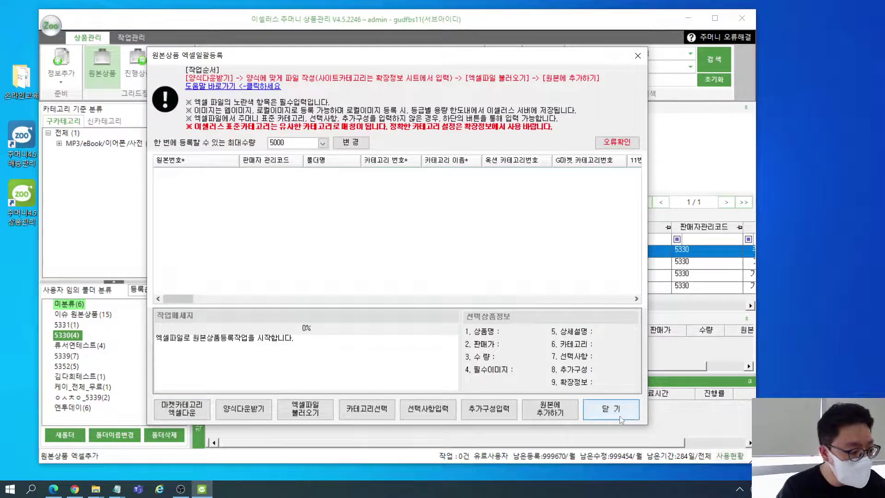
- Close the 원본상품 엑셀일괄등록 dialog, refresh the 원본상품 list and reopen the dialog through 원본상품 엑셀추가
left_click(611, 409)
left_click(102, 62)
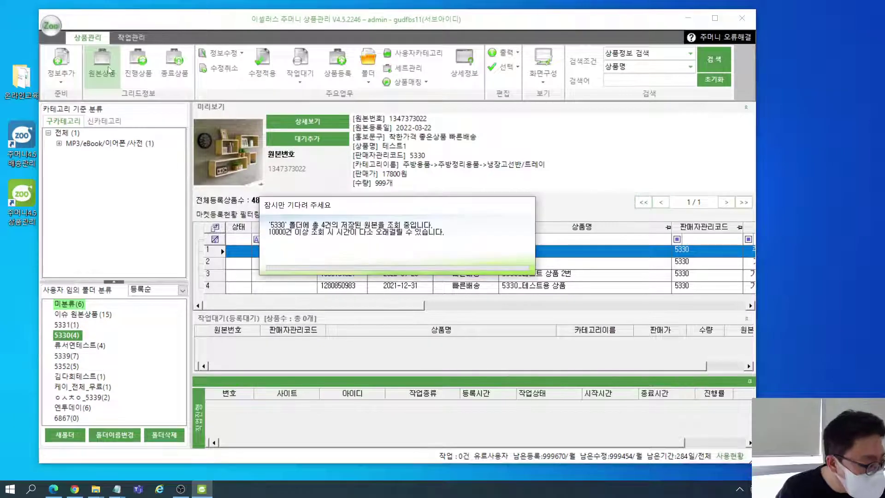
left_click(102, 62)
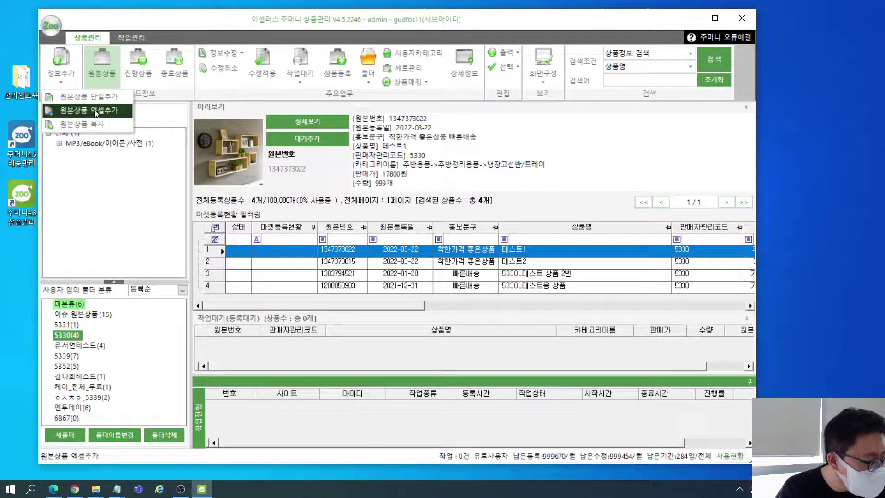
left_click(96, 112)
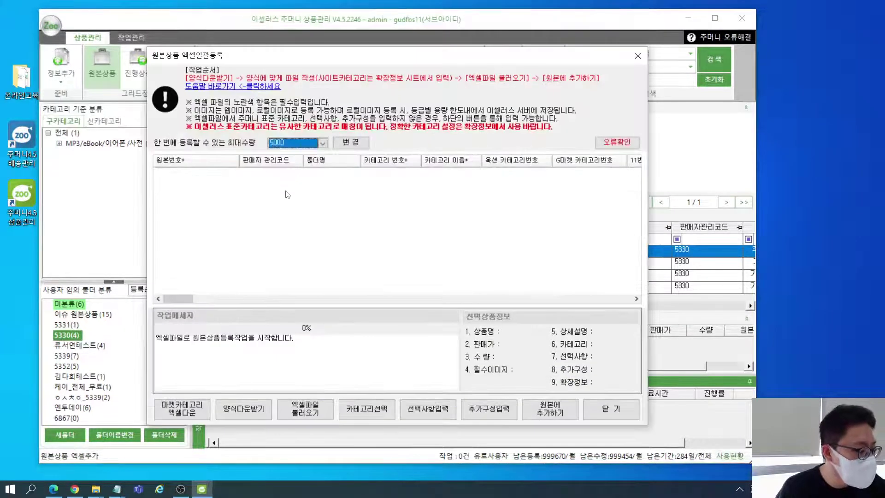
- Load the Excel file 원본상품등록양식Ver.1.0.3.8(교육) from the desktop's 온라인교육 folder
left_click(297, 414)
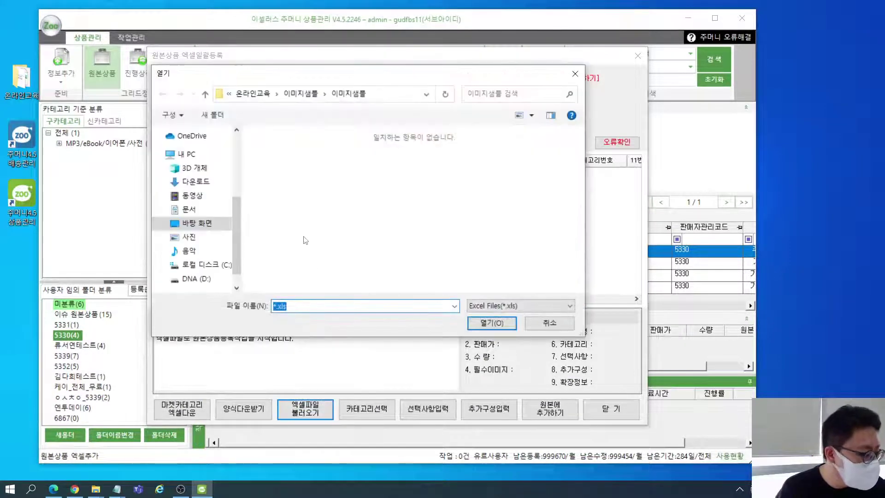
left_click(197, 224)
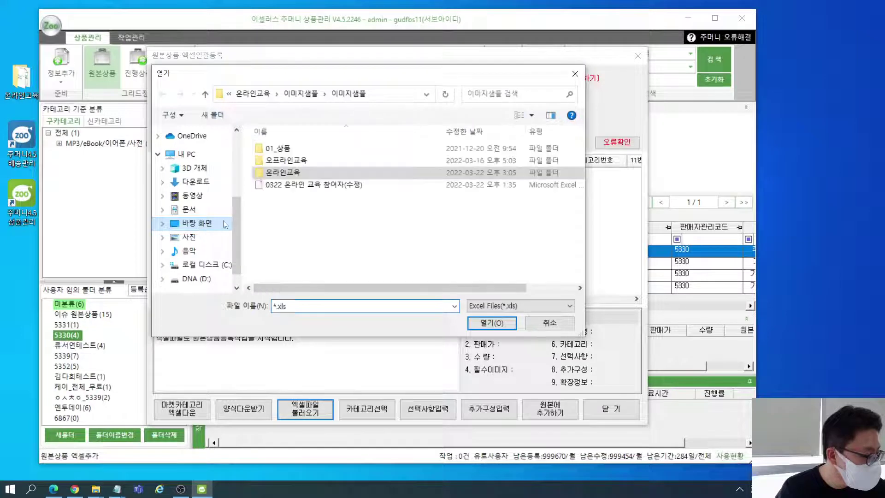
double_click(290, 172)
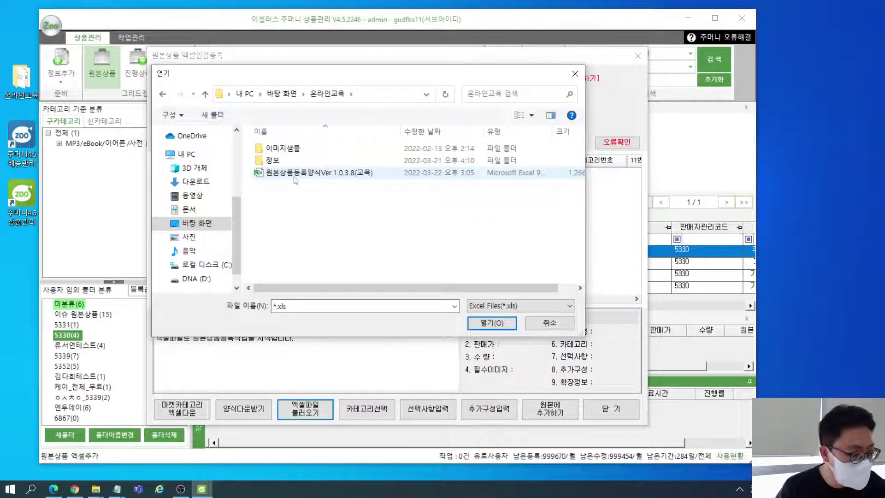
left_click(306, 174)
double_click(322, 174)
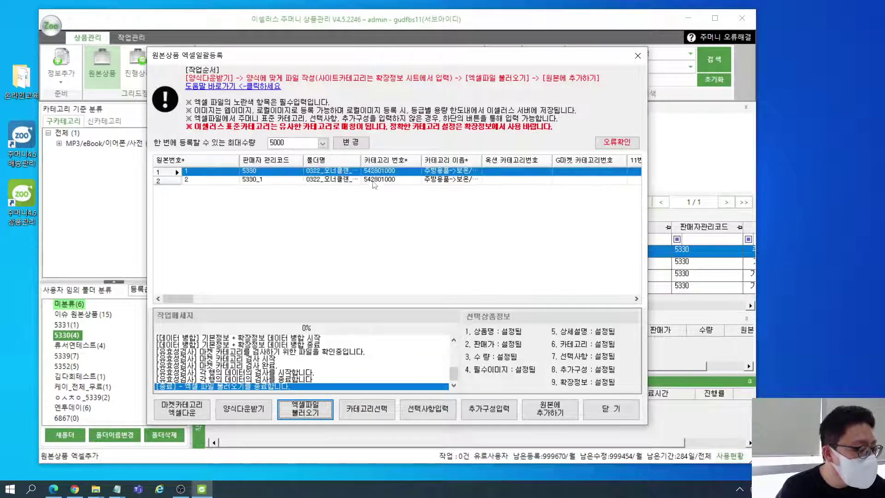
- Check the 선택상품정보 settings and full 폴더명 of the two loaded products
left_click(372, 181)
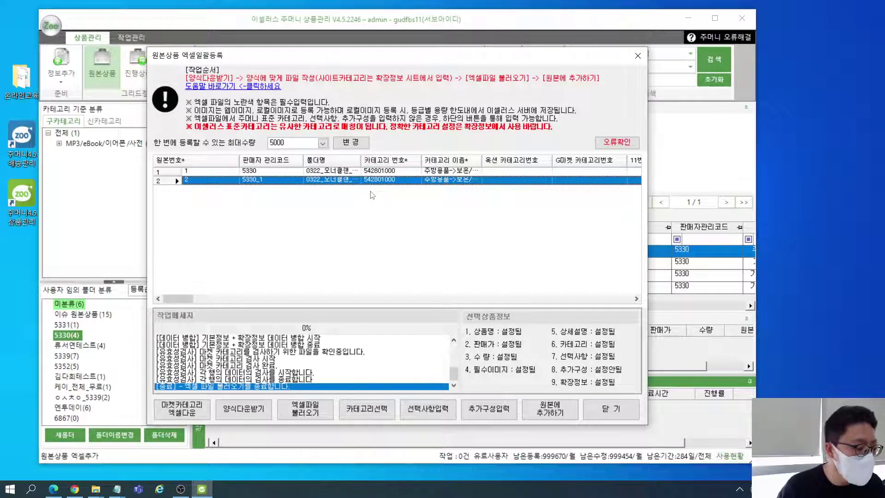
left_click(352, 171)
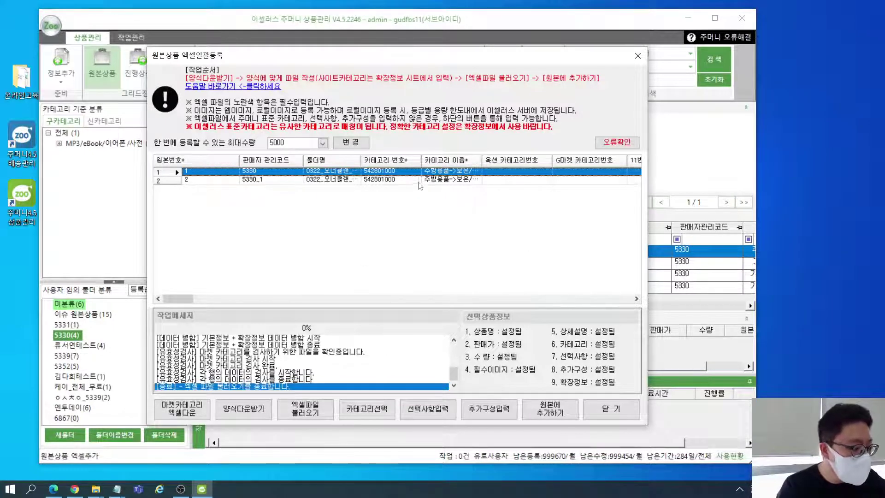
left_click(341, 182)
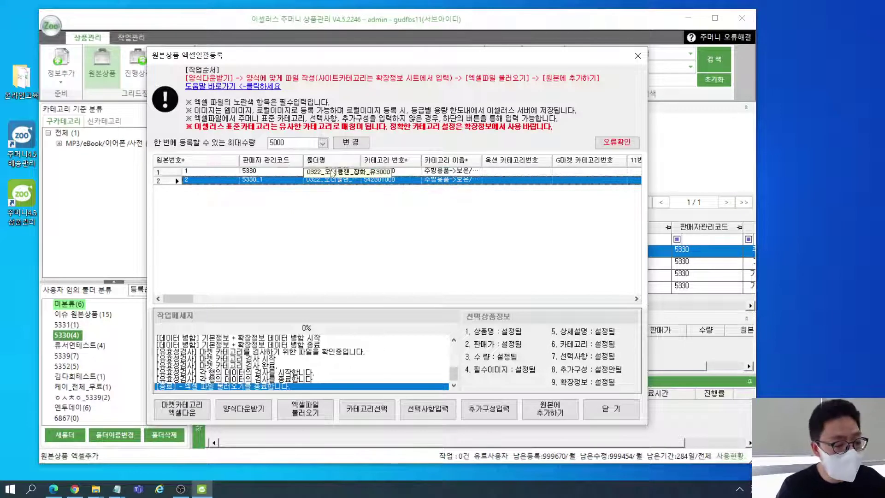
- Add the loaded products to the 원본 list and close the 원본상품 엑셀일괄등록 dialog
left_click(328, 173)
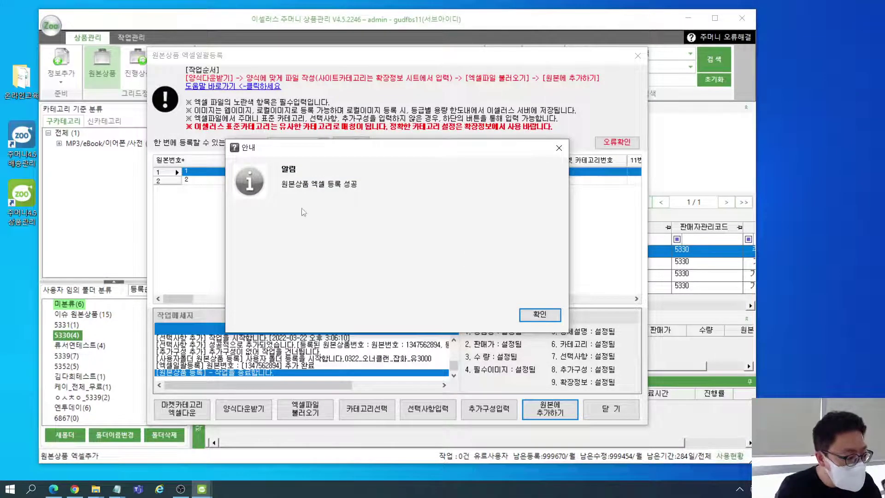
left_click(540, 317)
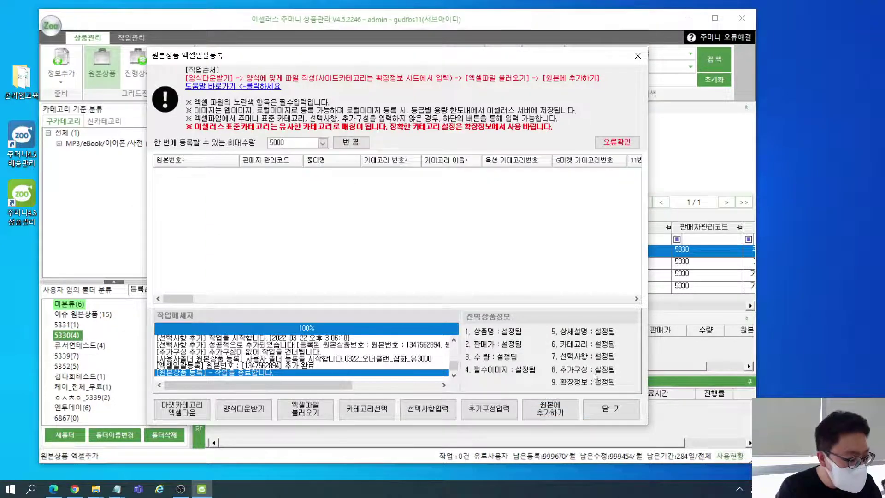
left_click(611, 409)
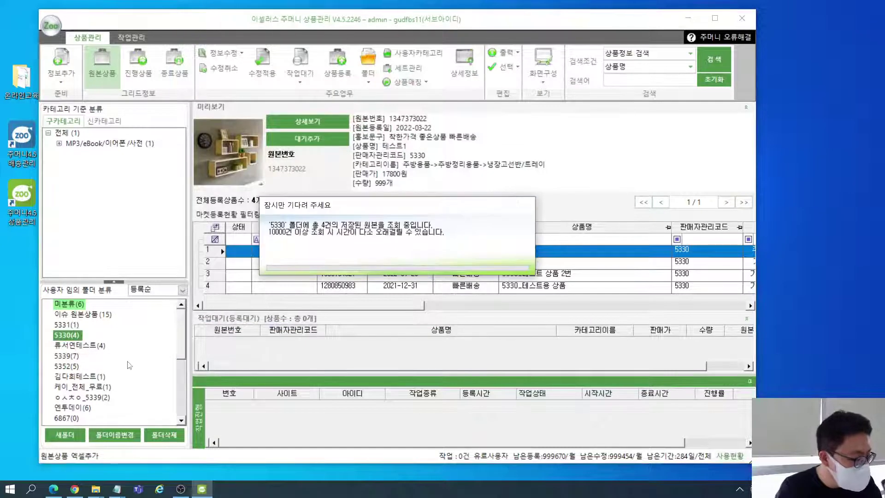
- Open the 0322_오너클랜_잡화_유3000 folder and check the two registered tumbler products in the list
scroll(181, 347, "down", 2)
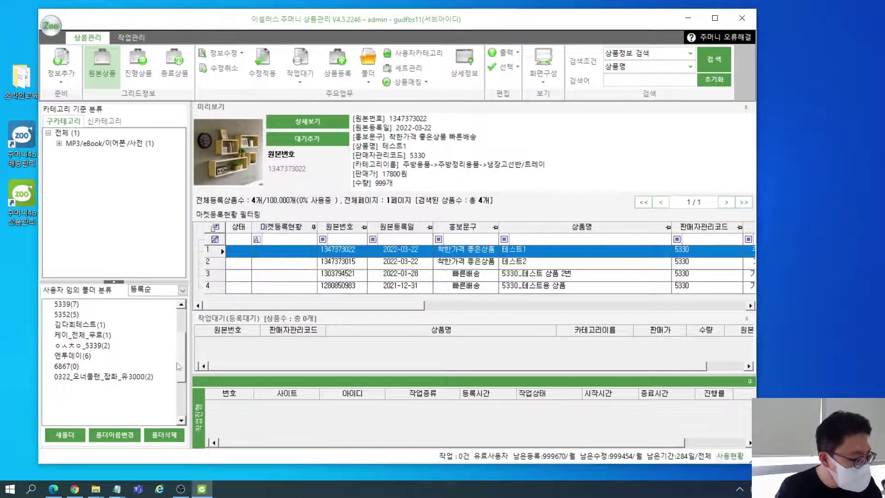
left_click(99, 377)
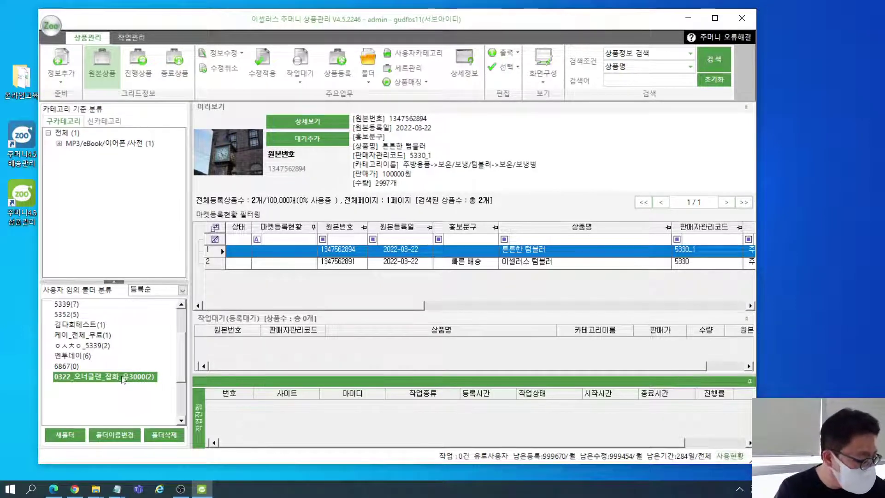
left_click(420, 263)
left_click(415, 228)
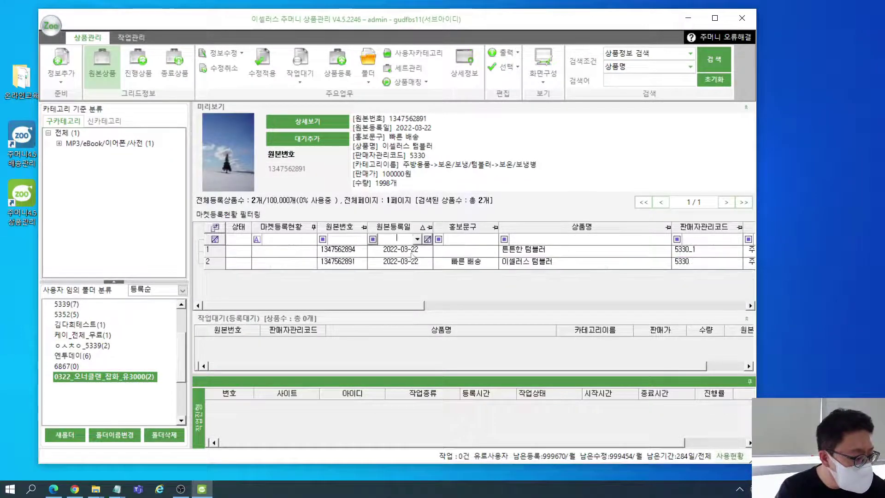
left_click(410, 252)
left_click(410, 262)
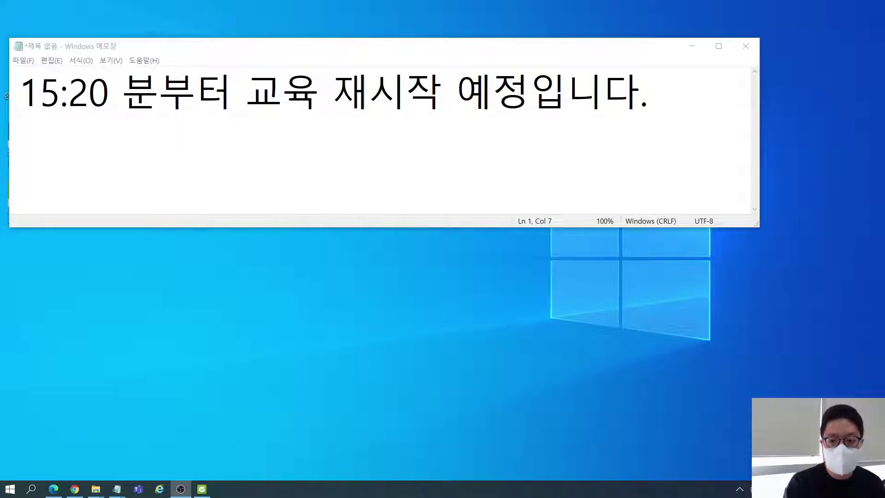
- Switch to Notepad, delete the whole training restart notice and minimize the window
left_click(723, 74)
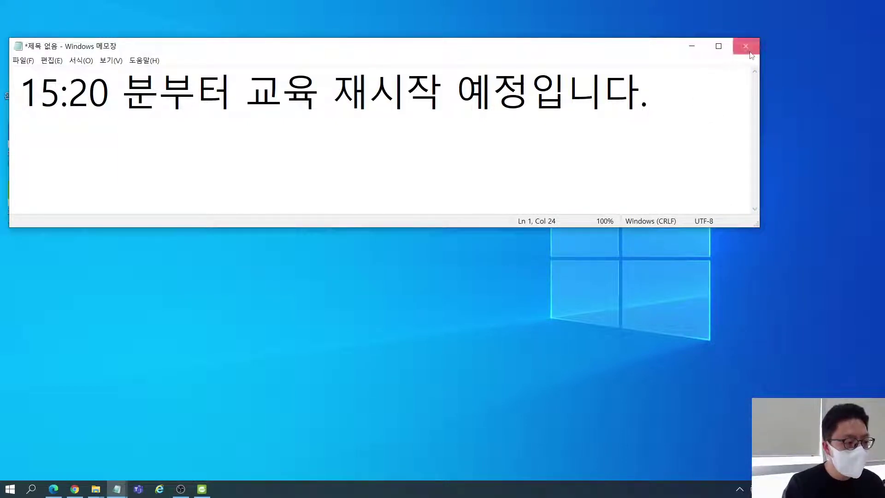
left_click(746, 47)
key("Escape")
key("ctrl+a")
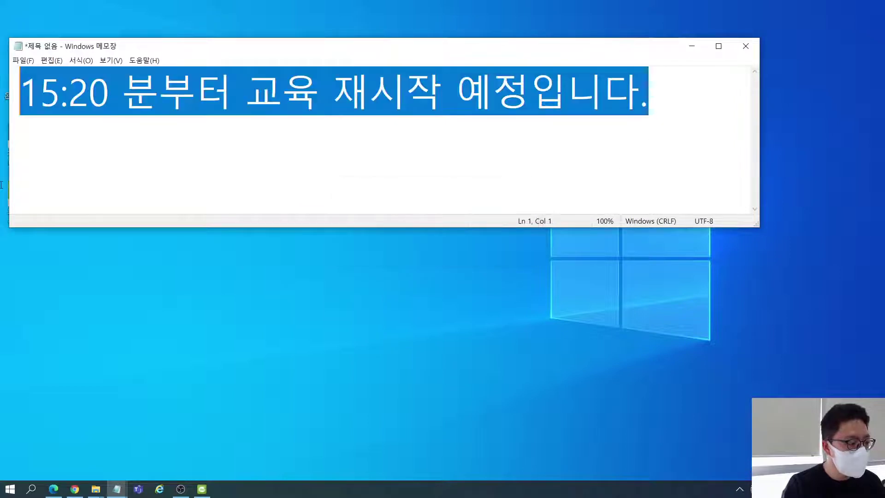
key("Delete")
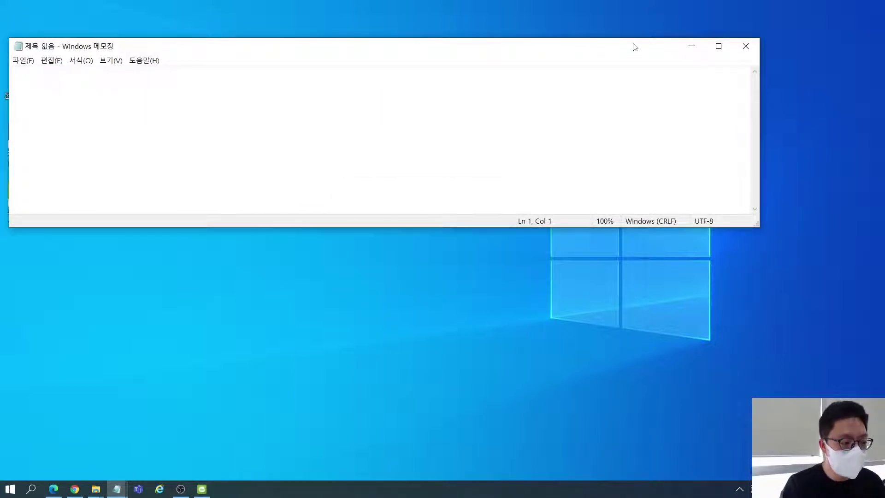
left_click(693, 48)
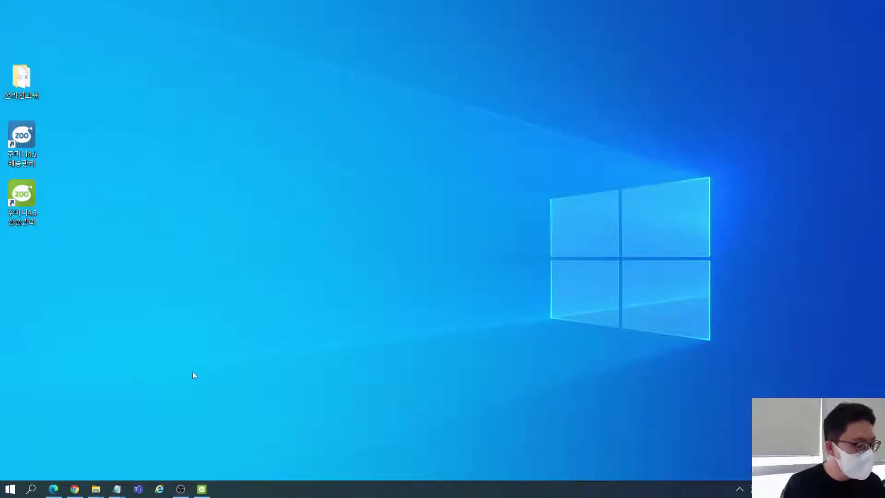
- Switch to 이셀러스 주머니 상품관리, maximize it and open 세트관리 to view the existing ESM2.0 sets
left_click(202, 489)
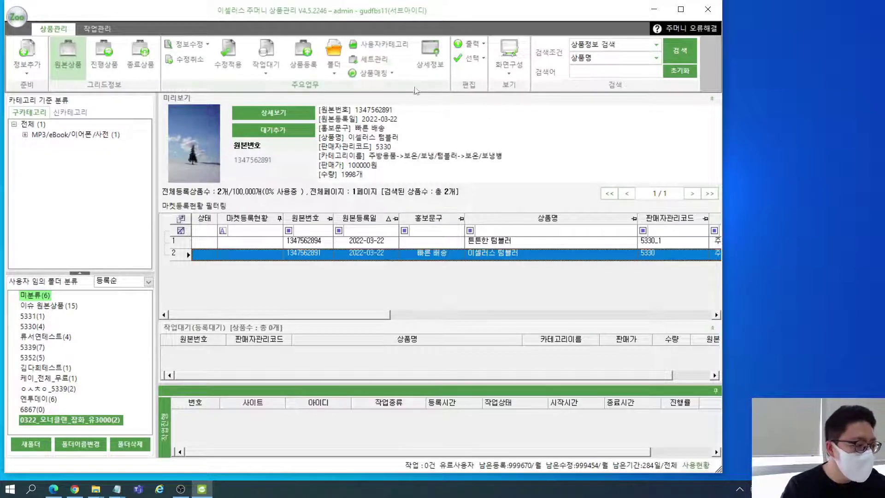
left_click(694, 15)
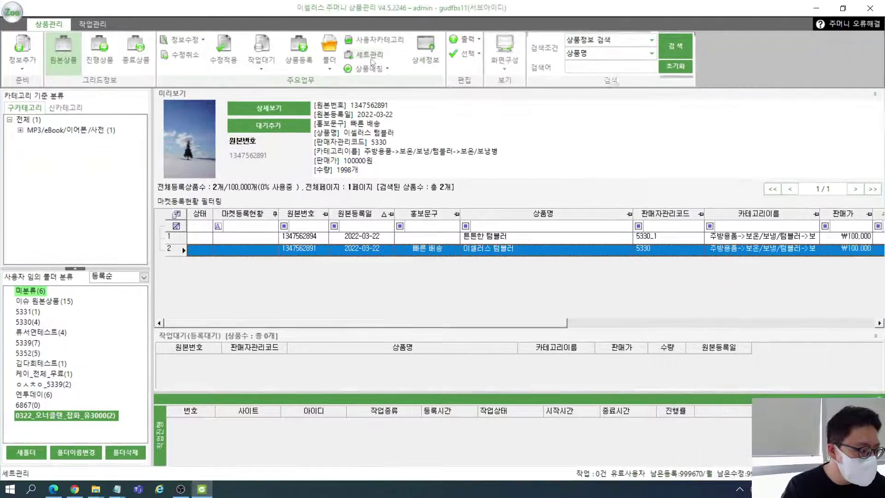
left_click(374, 58)
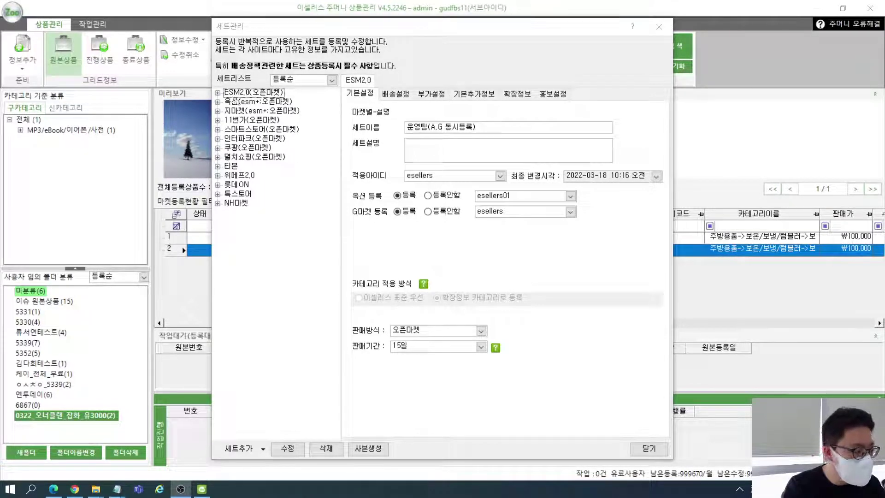
double_click(252, 93)
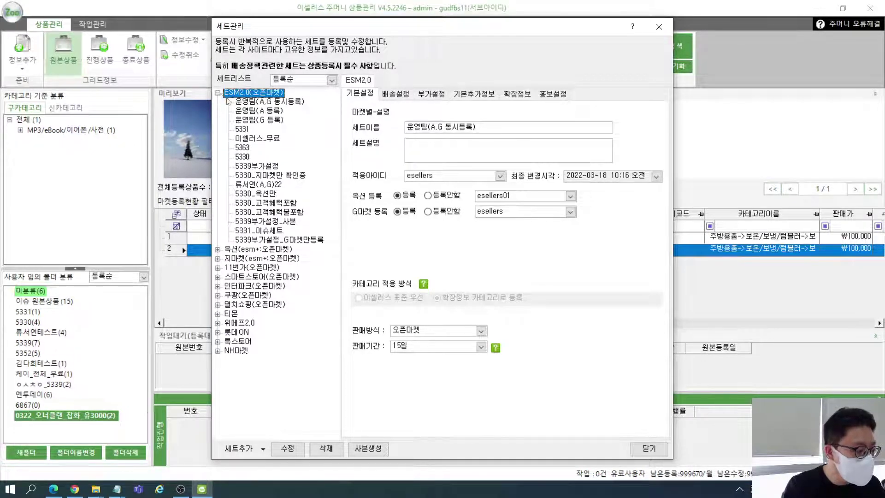
left_click(218, 93)
- Start a new 스마트스토어 set and begin its 세트이름 with 유3000_3%_
left_click(262, 448)
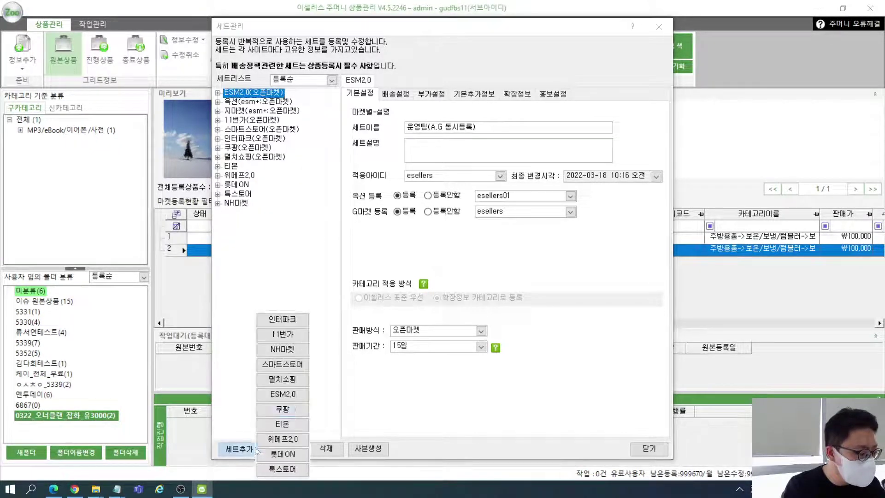
left_click(281, 366)
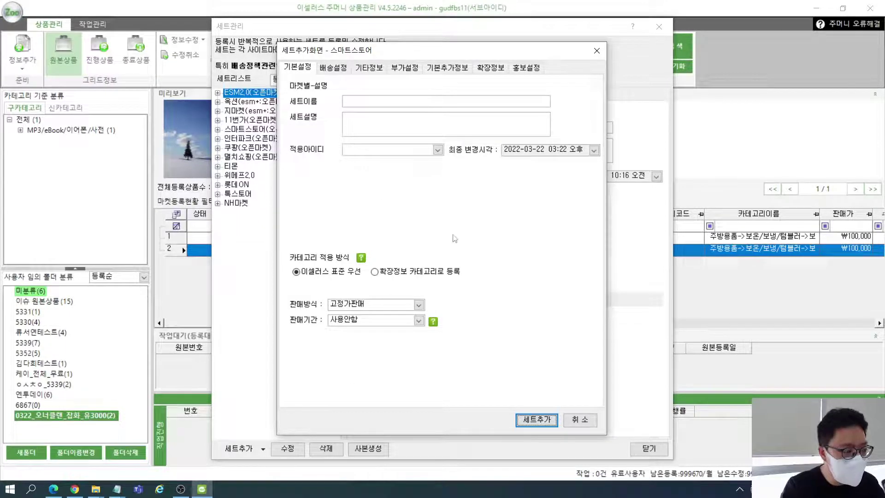
left_click(385, 101)
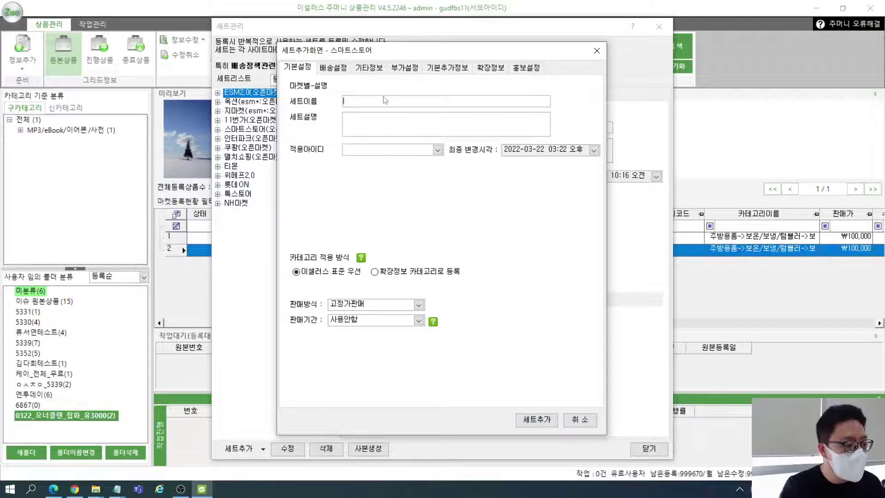
left_click(389, 152)
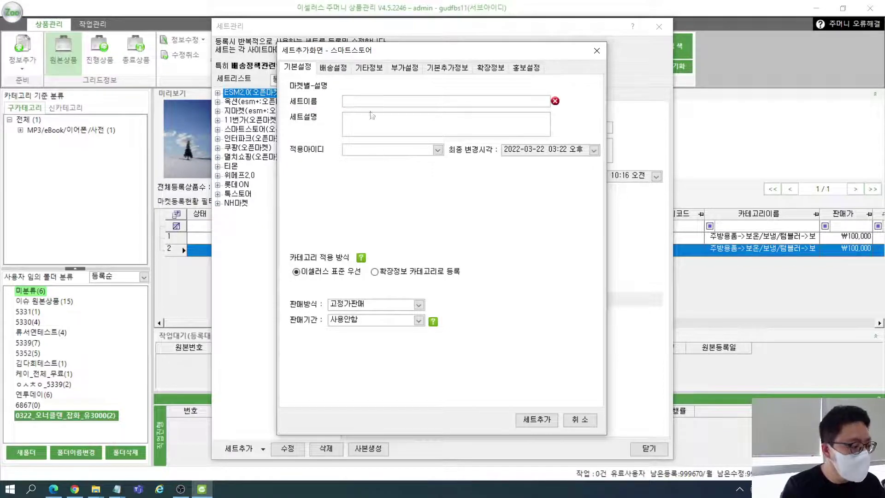
left_click(366, 103)
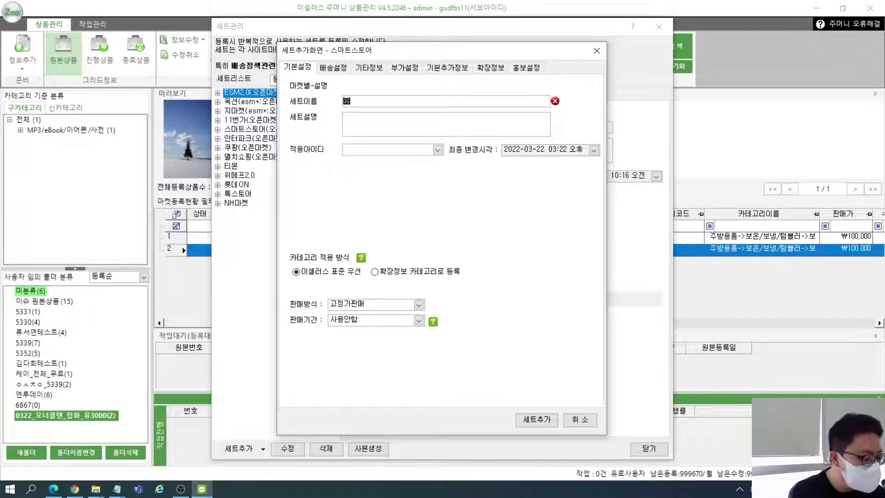
type("유3000")
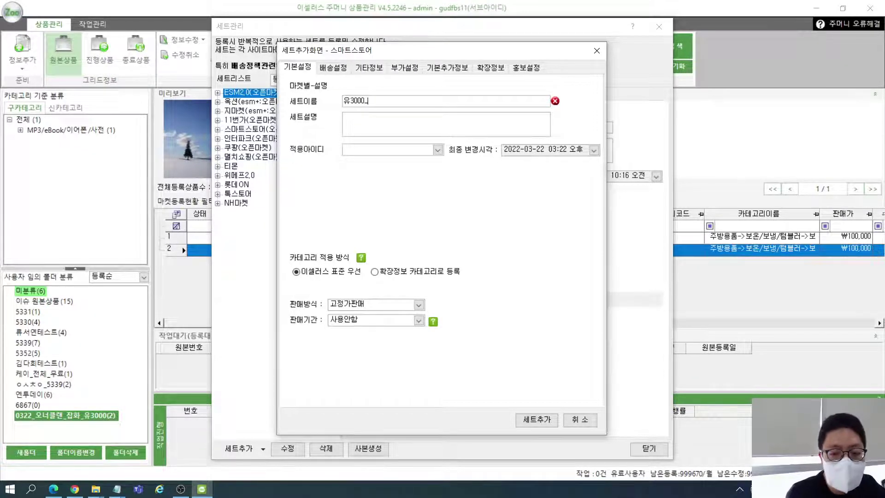
type("3")
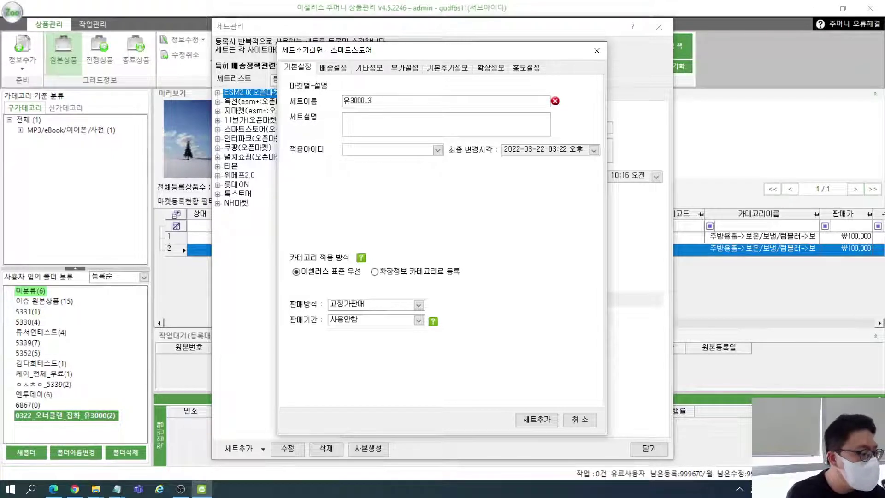
type("%_")
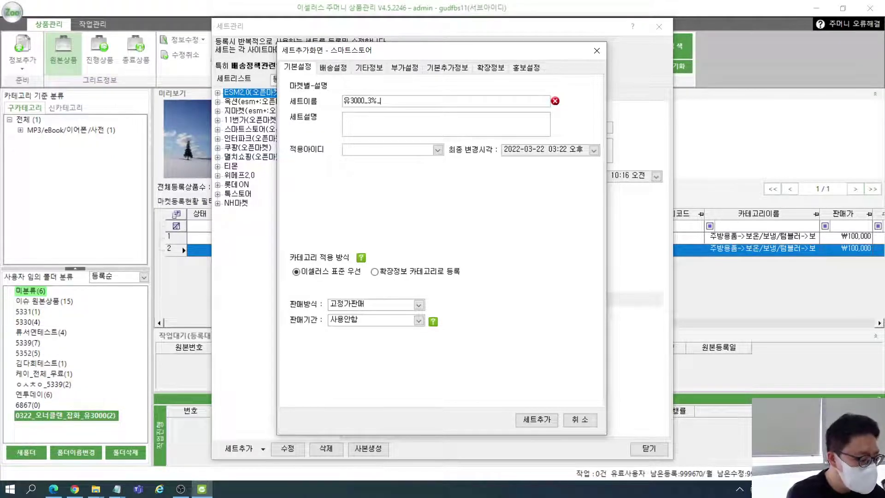
type("오너클렌")
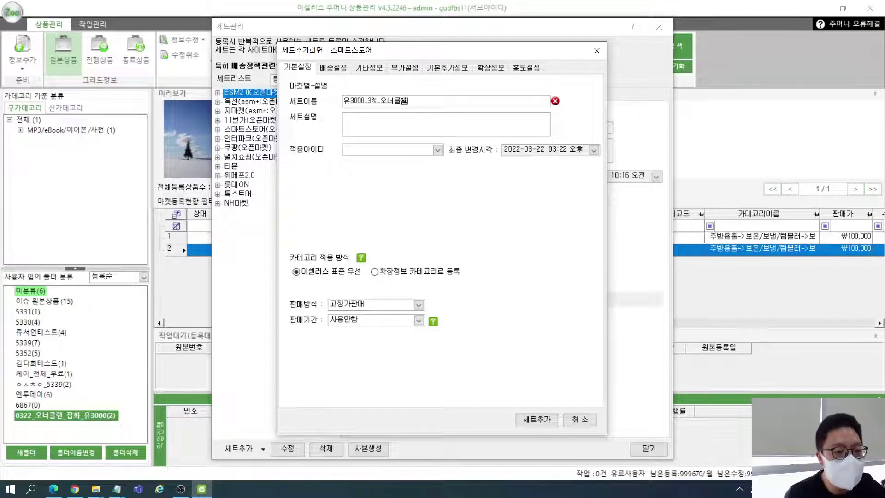
key("BackSpace")
key("BackSpace")
key("BackSpace")
key("BackSpace")
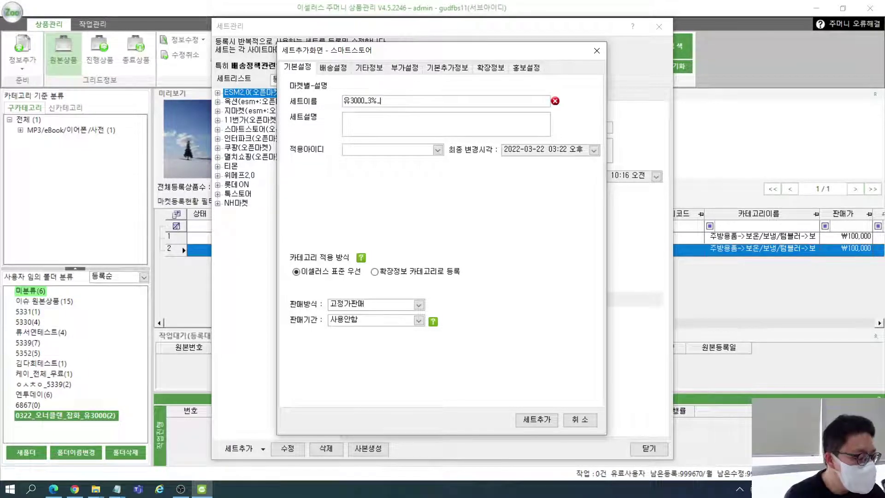
- Complete the 세트이름 as 유3000_3%_A1 and enter 설명 as the 세트설명
type("A1")
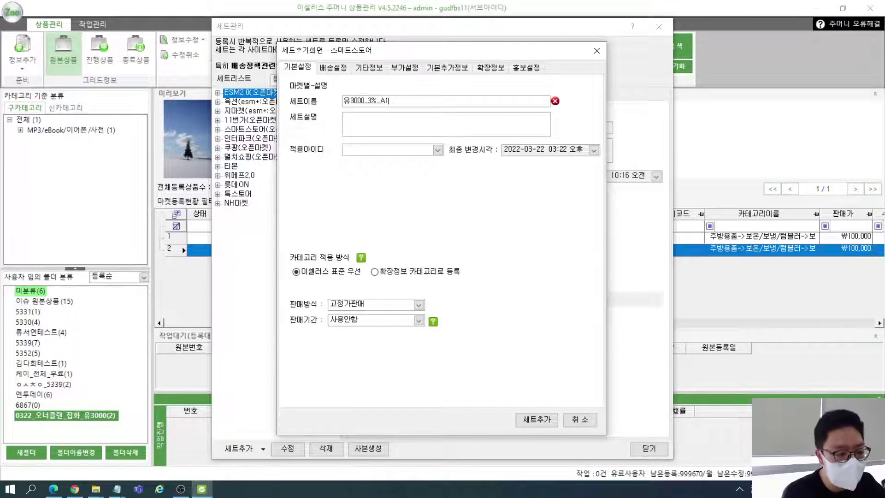
left_click(367, 102)
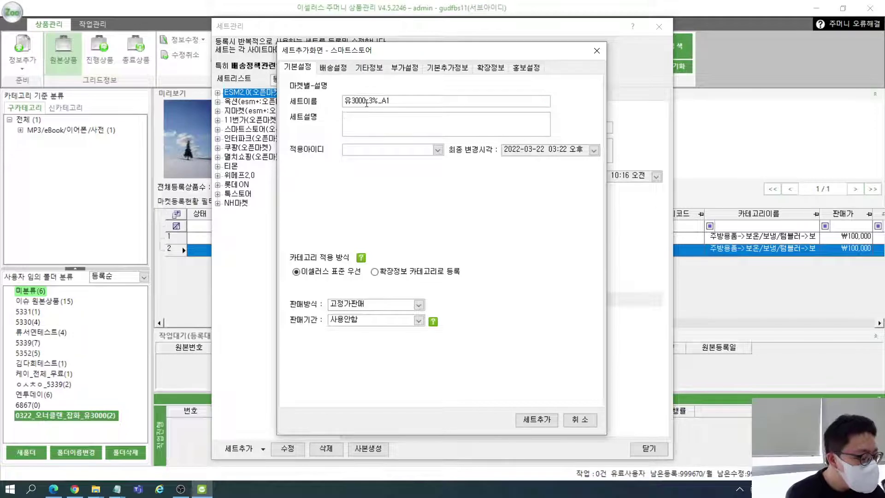
key("Tab")
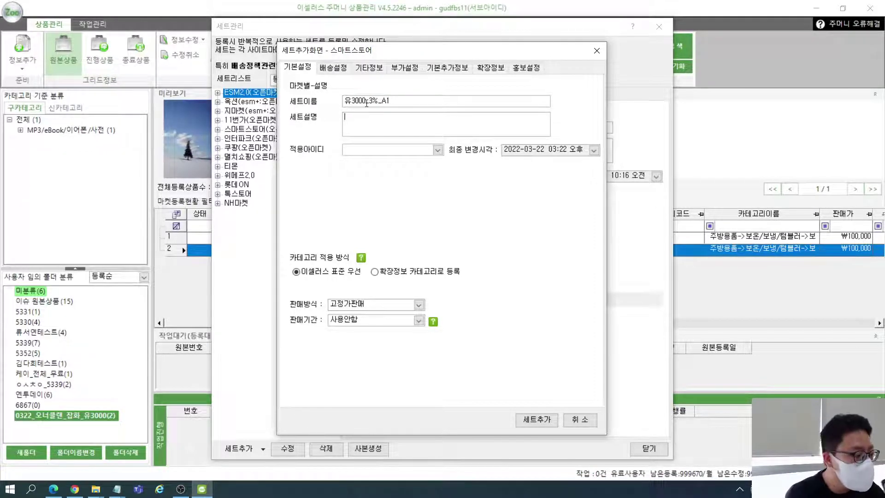
type("설명")
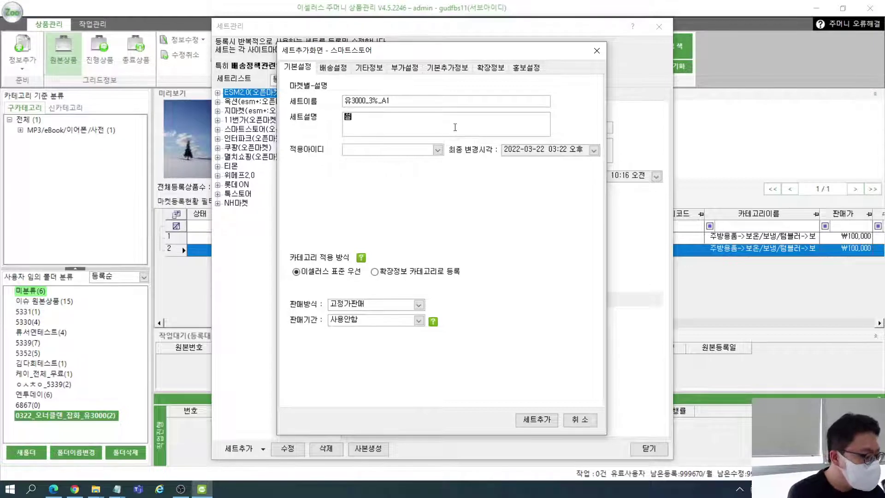
- Assign the first listed esellers account as the set's 적용아이디
left_click(391, 149)
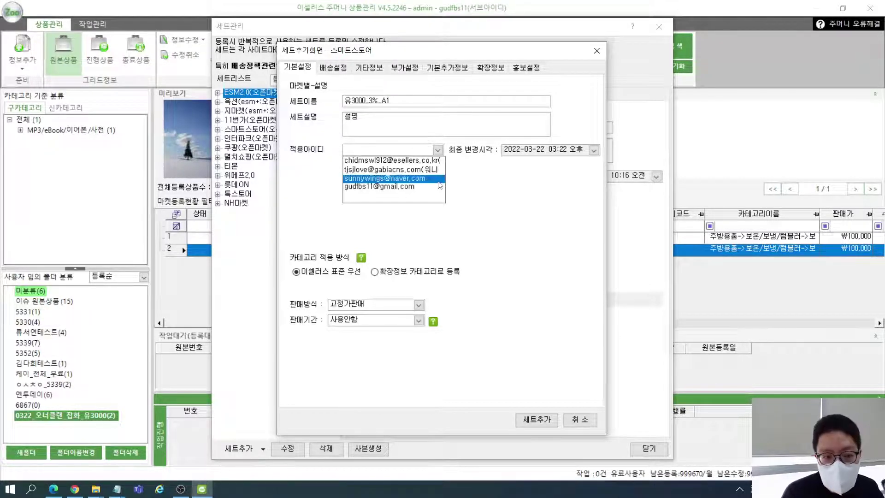
left_click(465, 154)
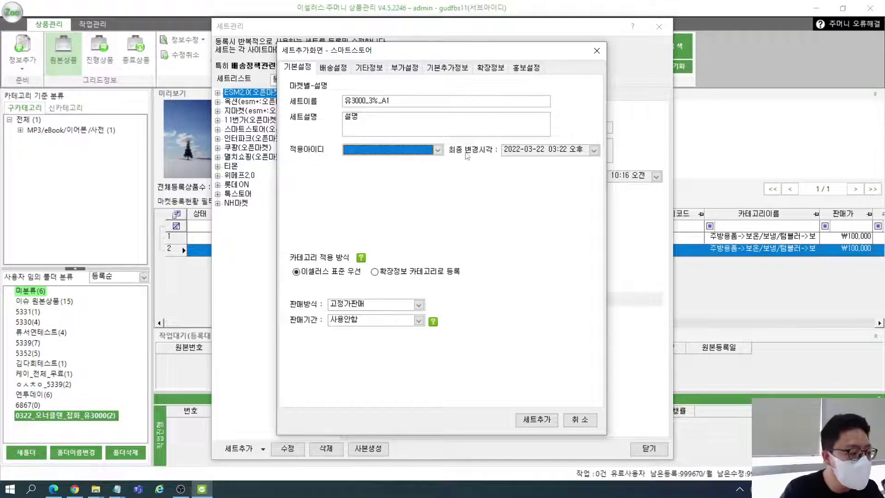
left_click(437, 150)
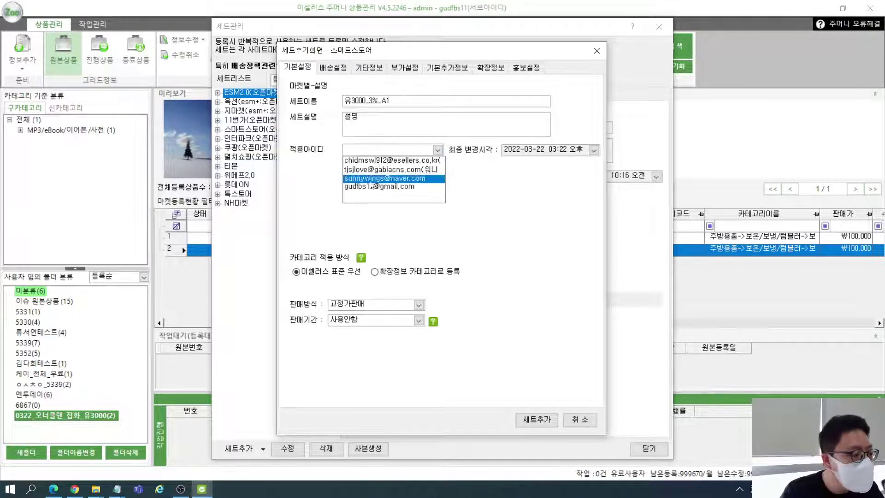
left_click(392, 160)
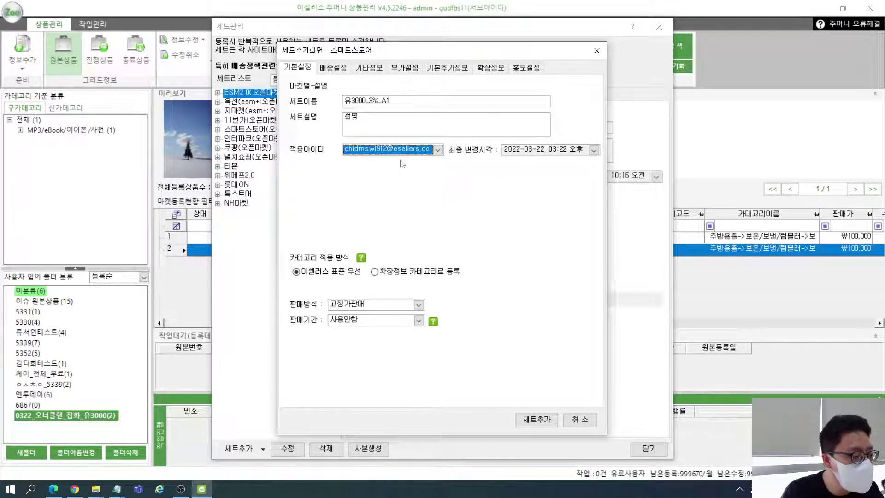
left_click(417, 132)
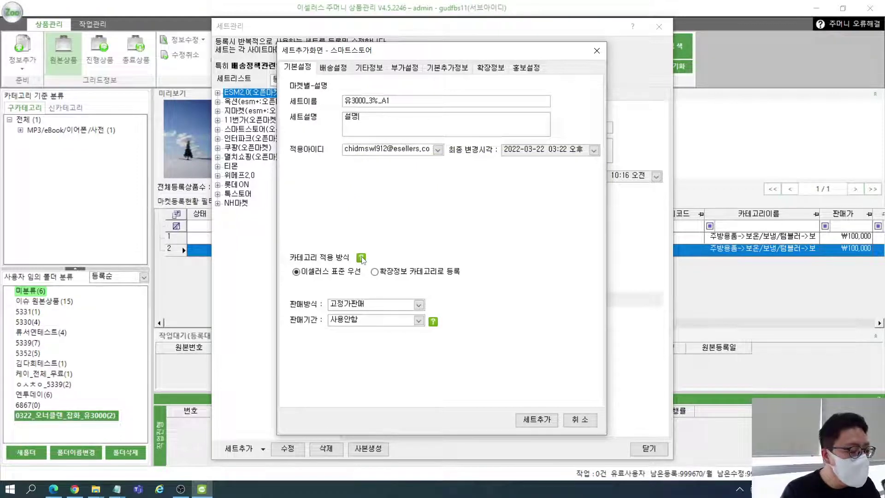
- Choose 이셀러스 표준 우선 as the 카테고리 적용 방식 and 고정가판매 as the 판매방식
mouse_move(363, 261)
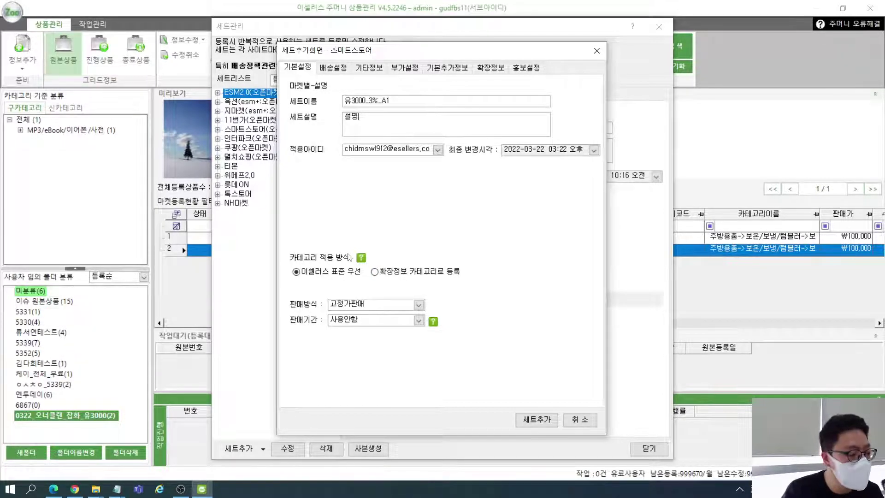
left_click(330, 272)
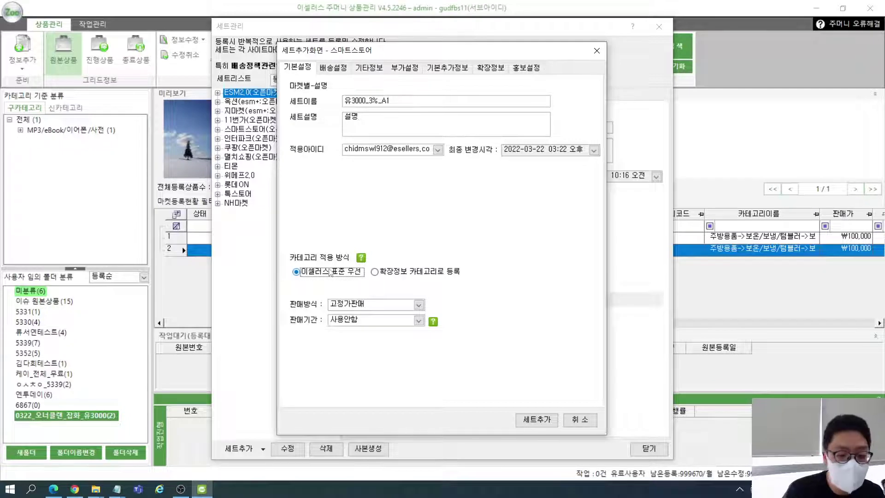
left_click(386, 306)
left_click(362, 315)
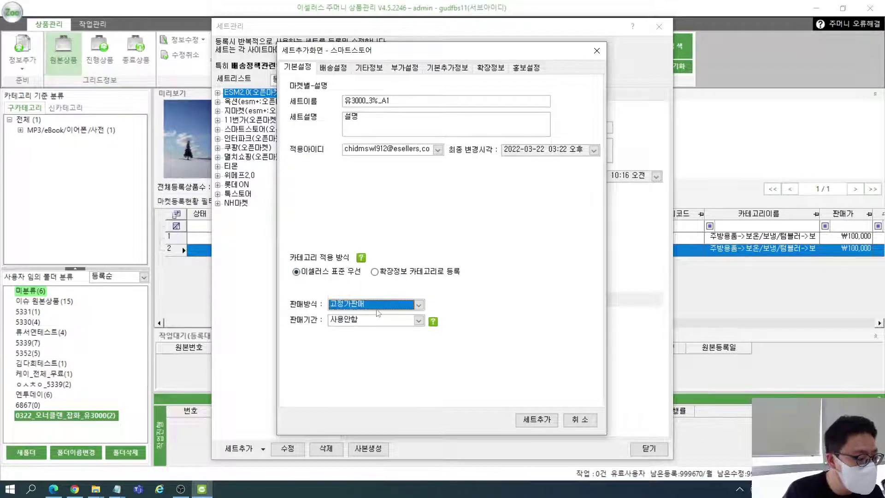
- Set the set's 판매기간 to 최대기간
left_click(362, 321)
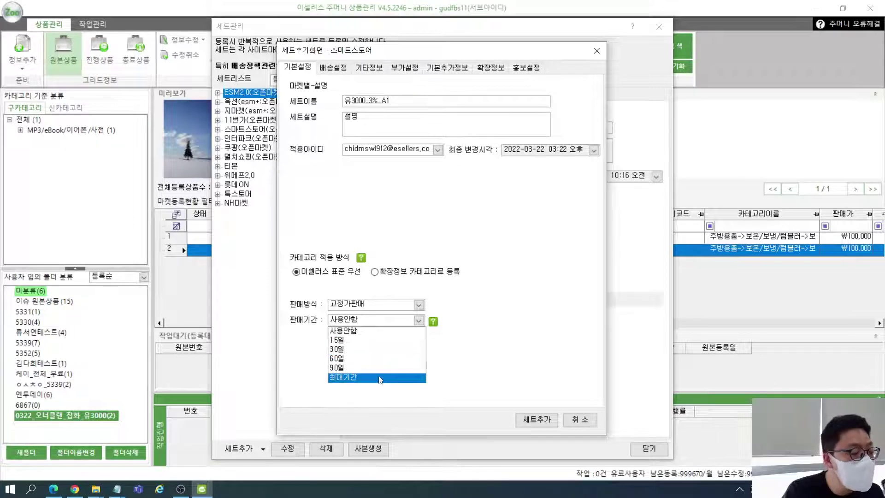
left_click(364, 377)
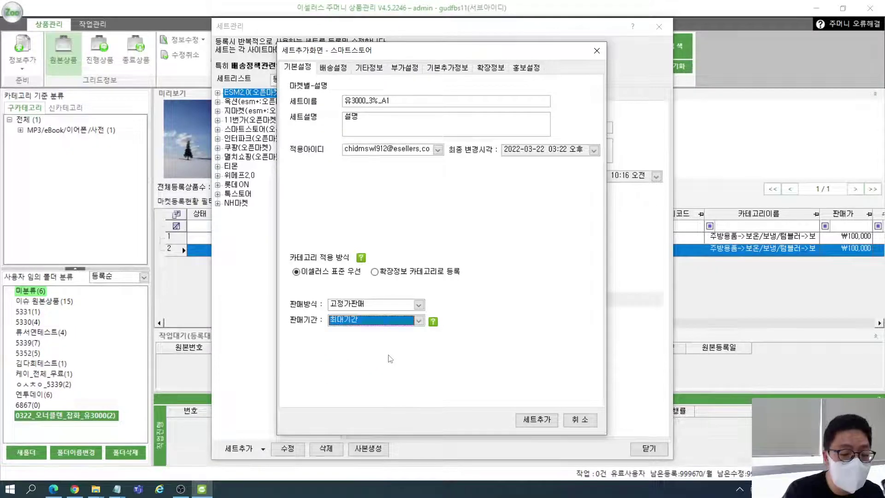
left_click(405, 321)
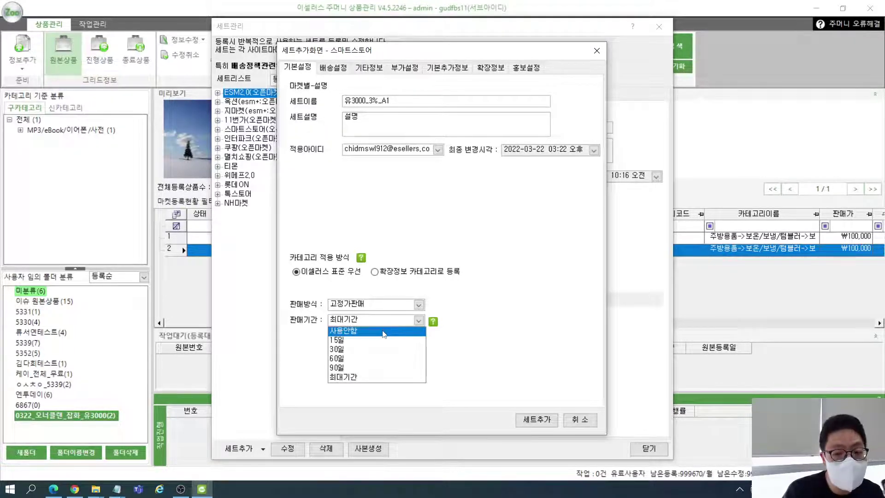
left_click(385, 332)
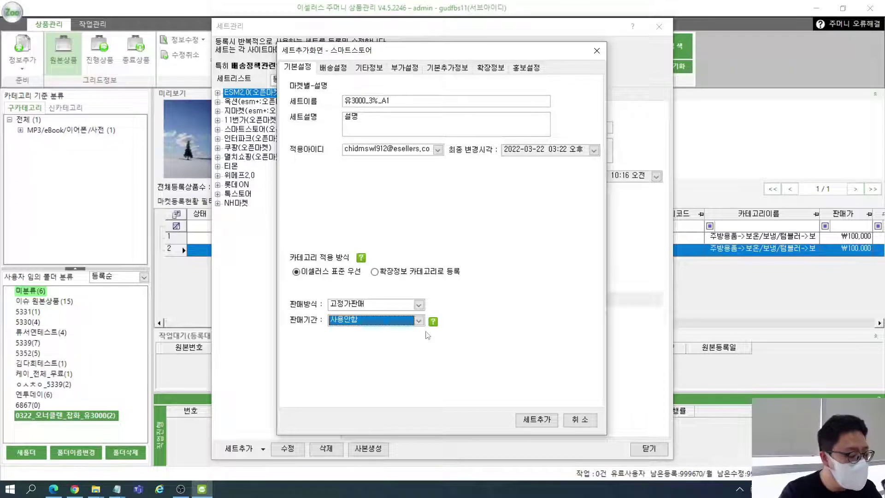
mouse_move(436, 327)
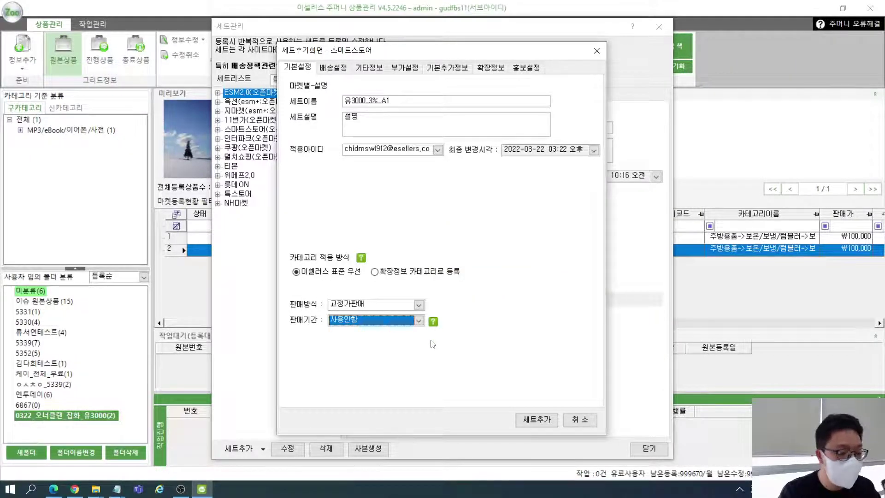
left_click(396, 321)
left_click(366, 378)
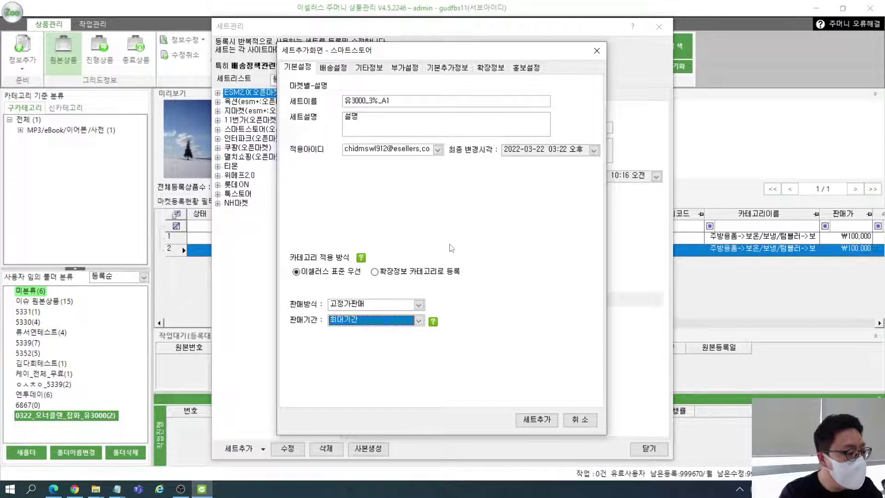
- Set 묶음배송 to 묶음배송 불가능 in the set's 배송설정
left_click(337, 69)
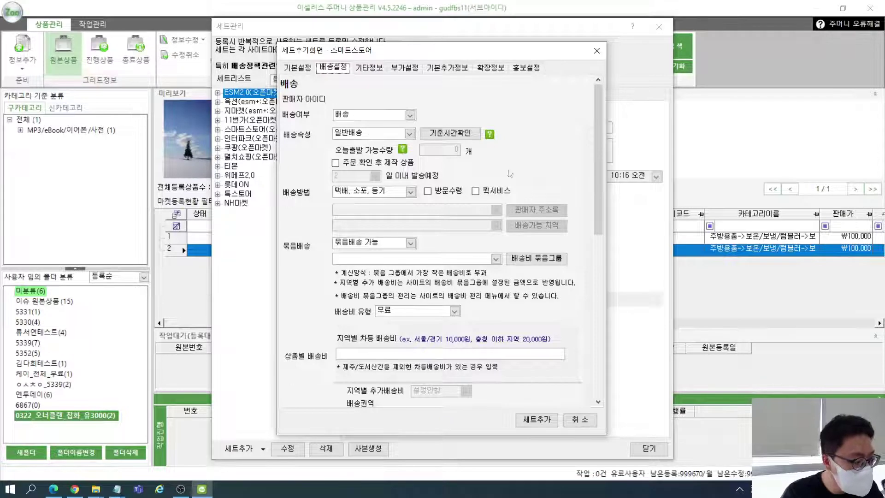
scroll(389, 161, "down", 3)
left_click(394, 176)
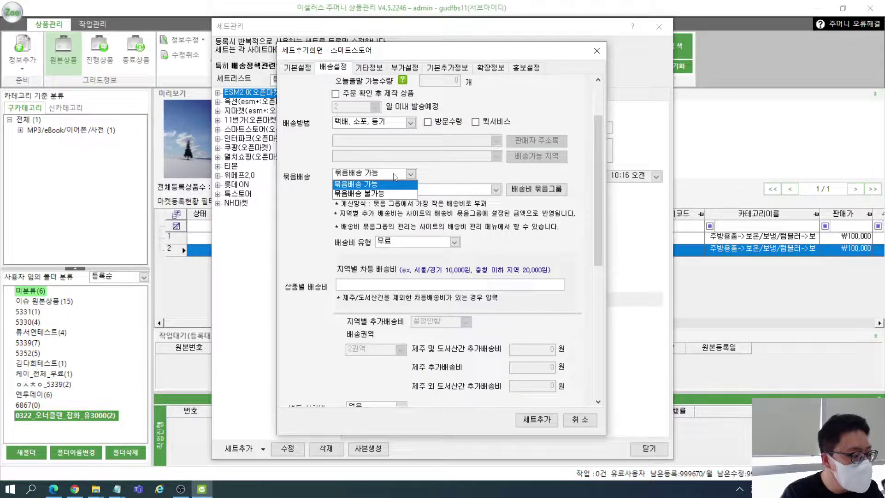
left_click(409, 172)
left_click(409, 174)
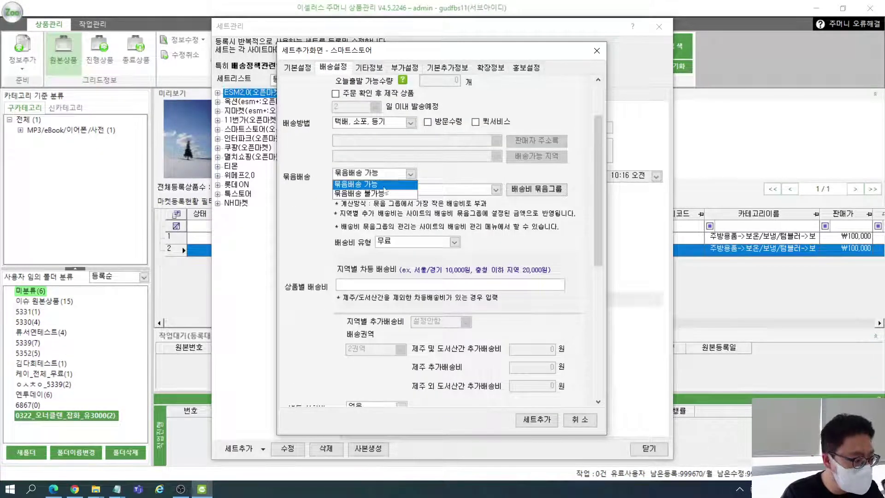
left_click(383, 189)
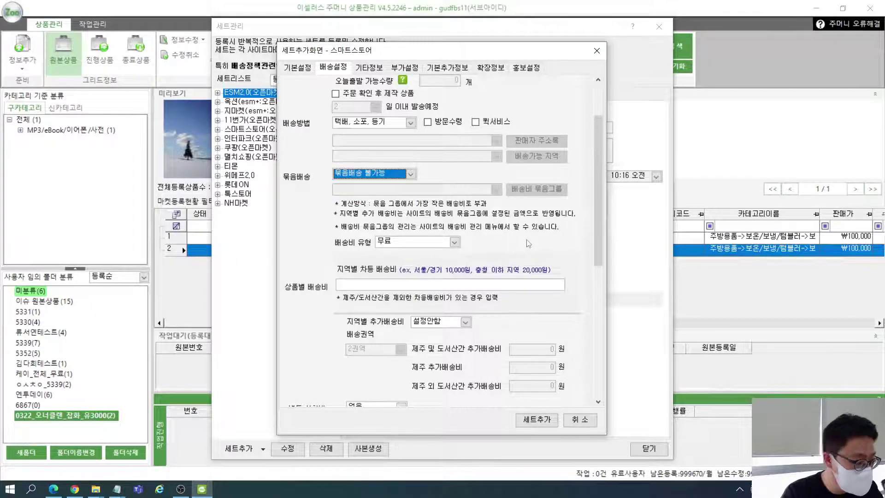
- Set the set's 배송비 유형 to 유료 with a 고정배송비 of 3000원
scroll(500, 232, "down", 3)
left_click(364, 216)
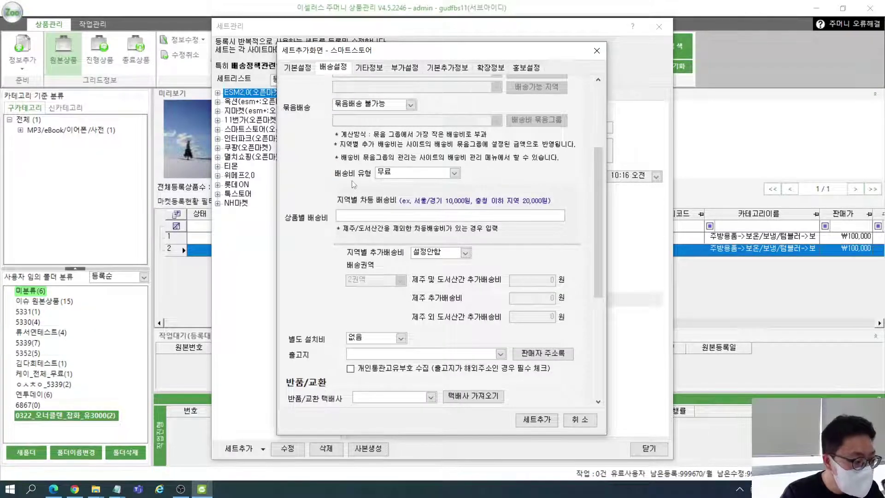
left_click(399, 177)
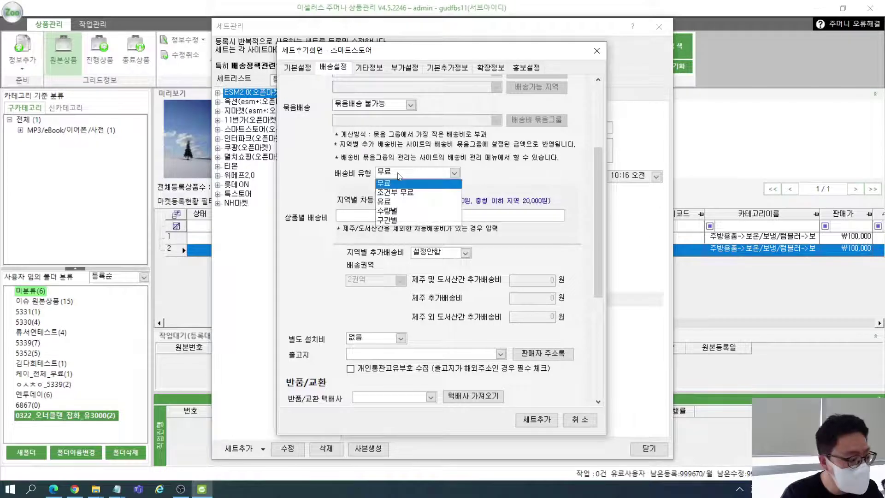
left_click(396, 208)
left_click(416, 196)
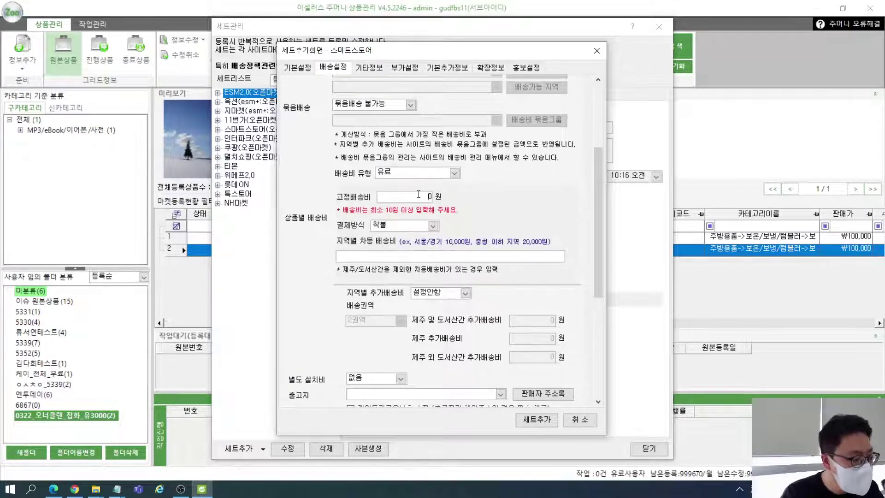
type("3000")
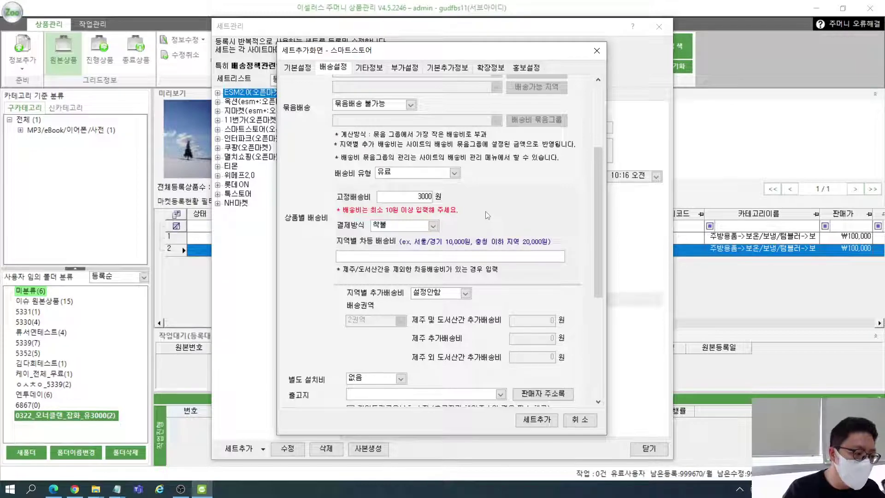
- Assign the first entry in the seller address book as both the 출고지 and the 반품/교환지
scroll(487, 215, "down", 3)
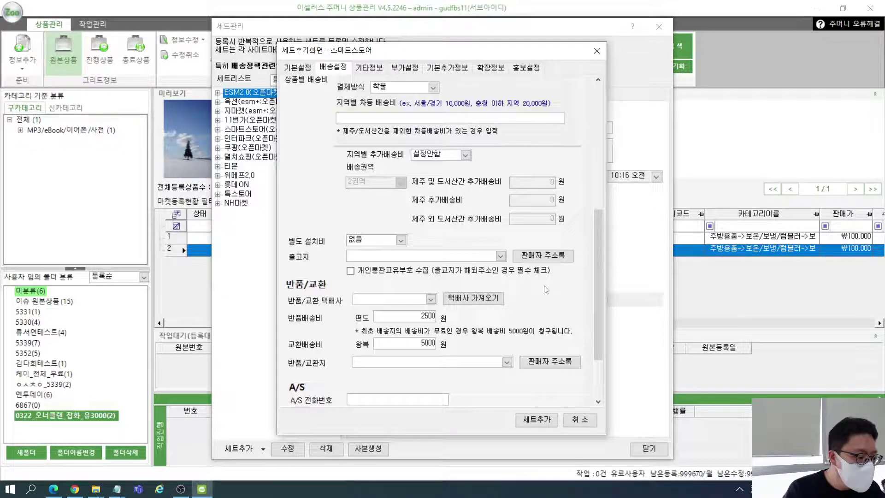
left_click(537, 253)
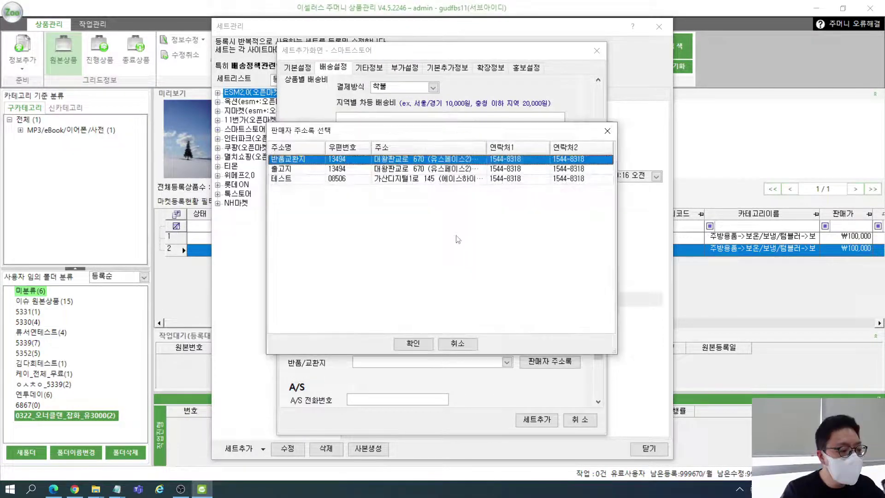
left_click(423, 350)
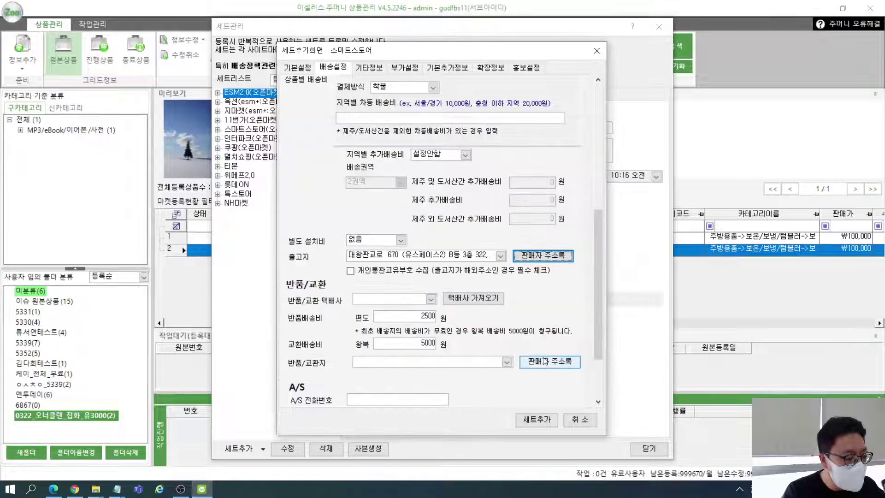
left_click(543, 362)
left_click(415, 344)
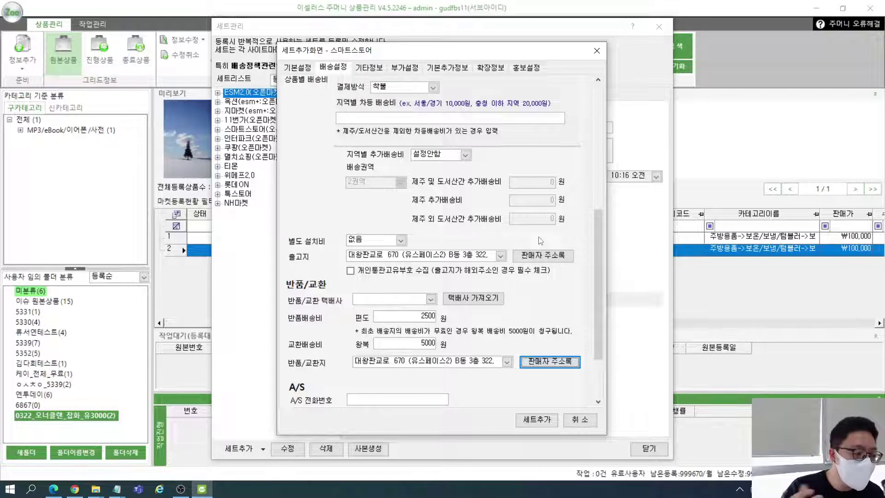
- Choose 착불 as the 결제방식 for the 상품별 배송비
scroll(461, 107, "up", 3)
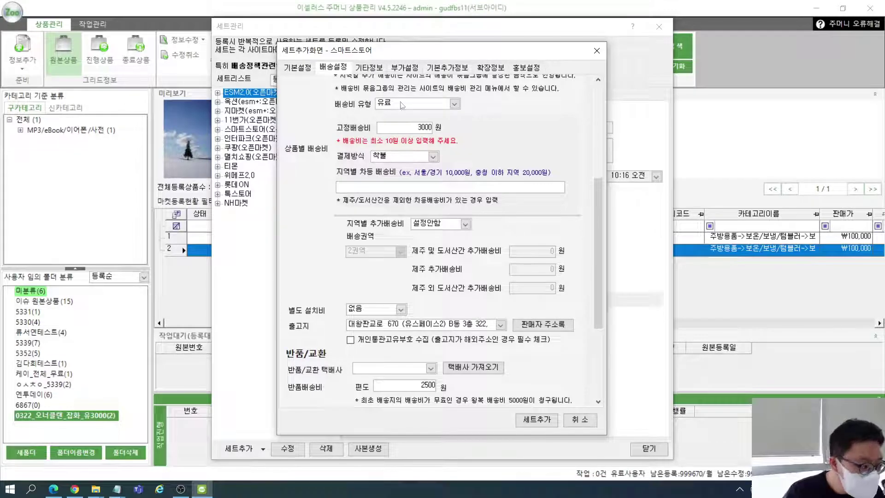
scroll(412, 141, "down", 2)
scroll(410, 159, "up", 5)
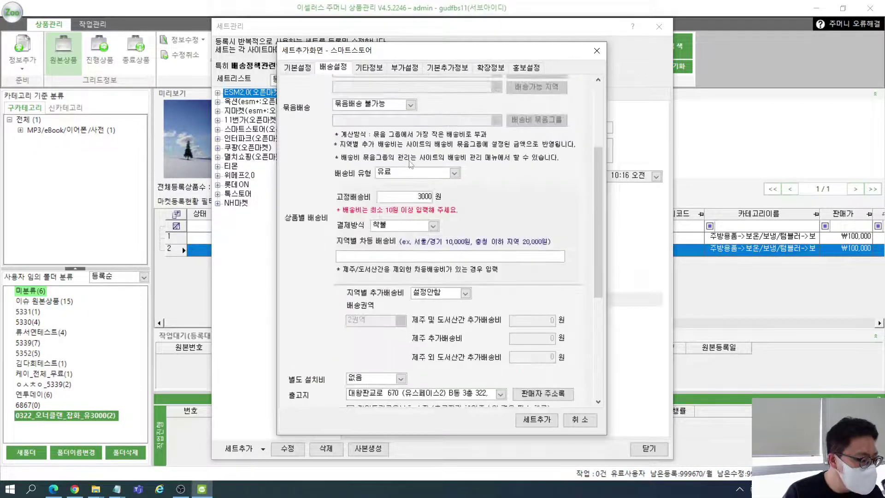
left_click(421, 227)
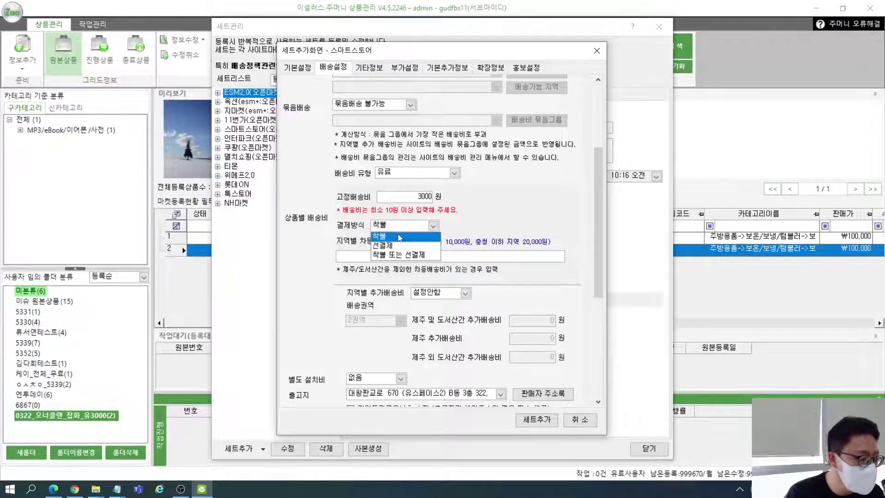
left_click(397, 236)
- Retrieve the available couriers and choose 우체국택배 as the 반품/교환 택배사
scroll(508, 223, "down", 3)
scroll(416, 233, "down", 2)
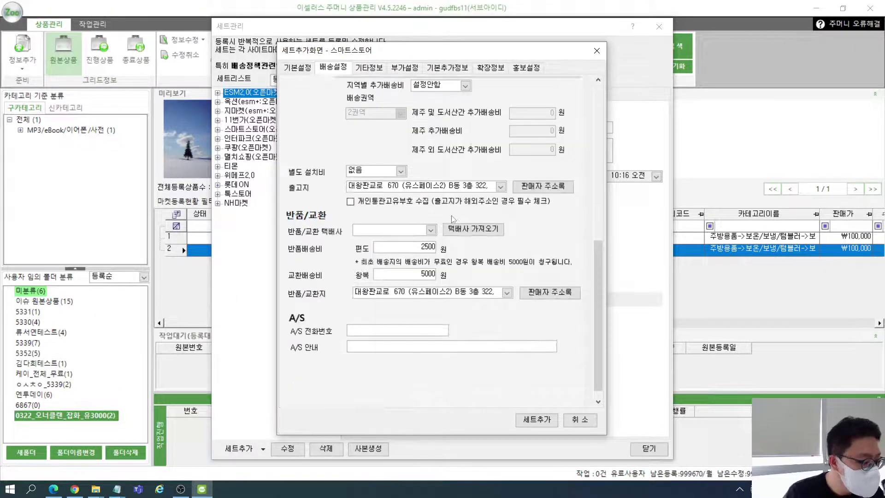
left_click(431, 229)
left_click(456, 236)
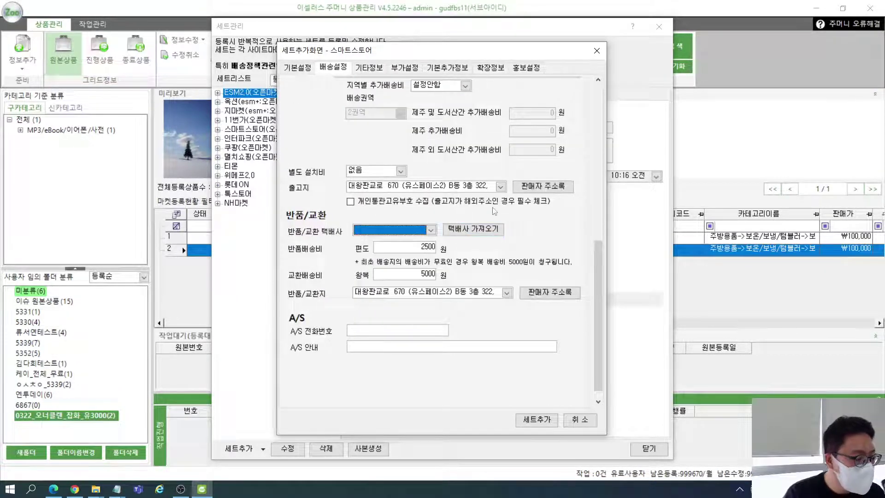
left_click(496, 232)
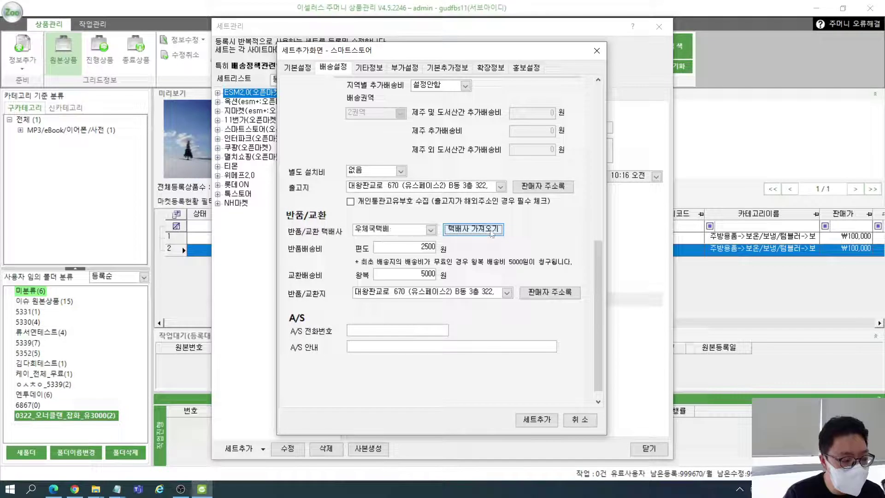
left_click(431, 229)
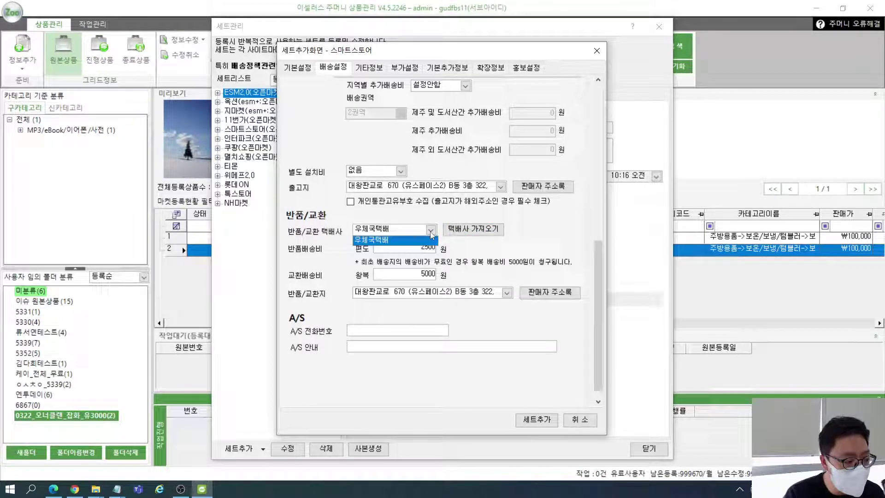
left_click(395, 241)
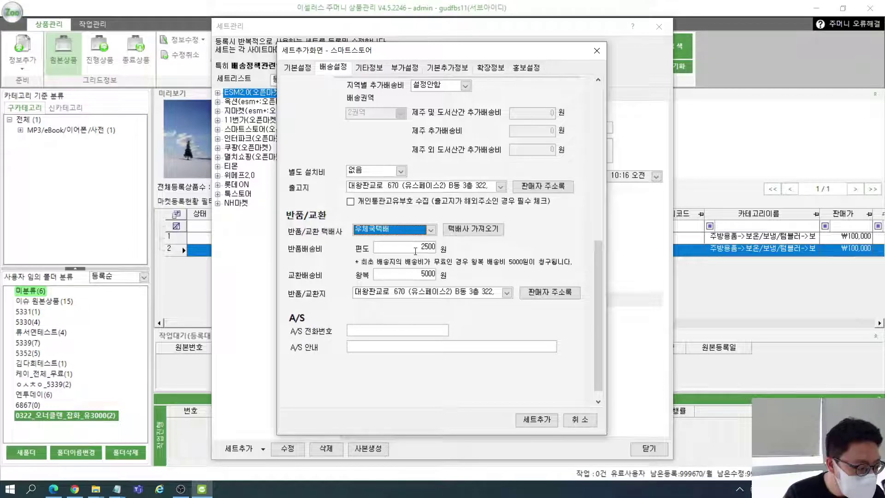
- Enter the A/S phone number and fill in the A/S 안내 with 상세설명참조
left_click(424, 328)
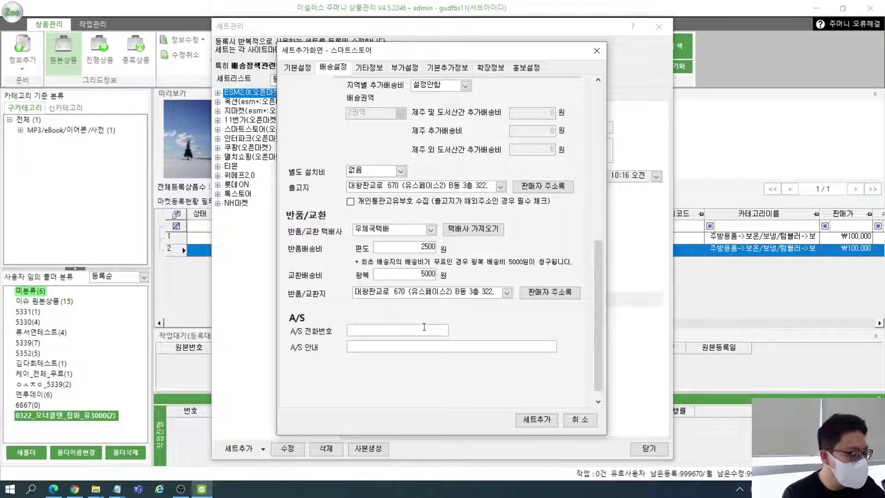
type("1588-1111")
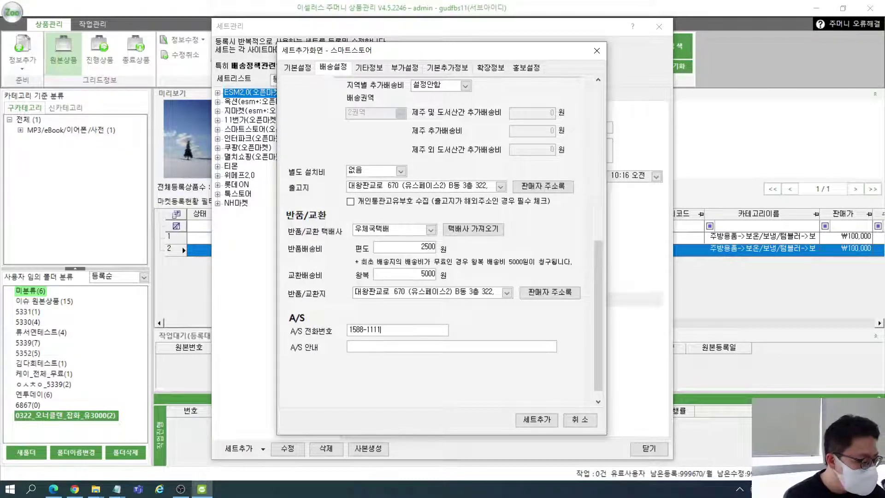
type("상세")
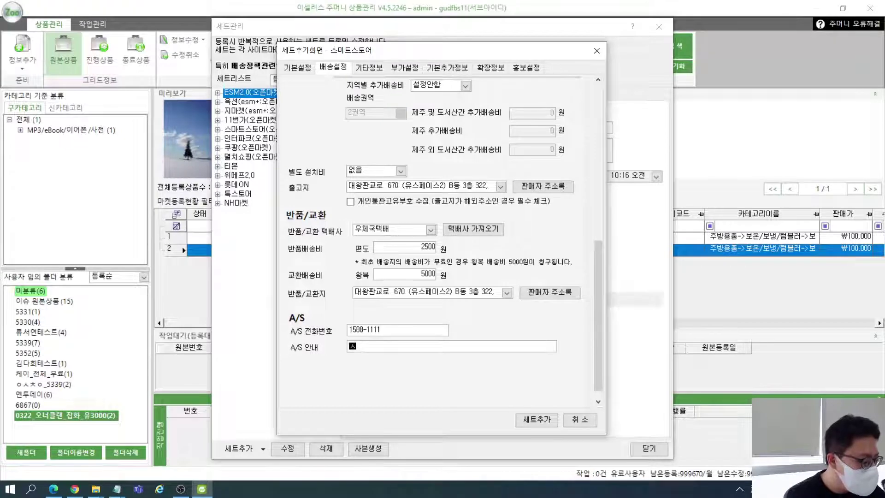
type("설명참조")
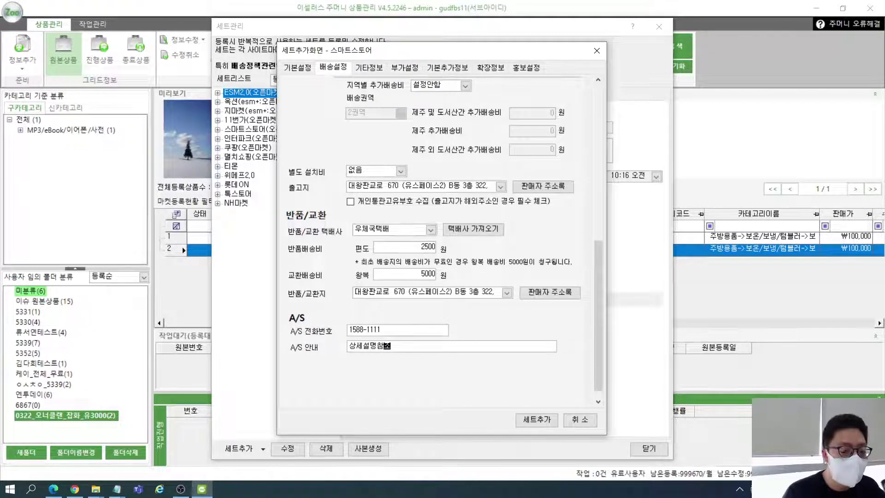
scroll(421, 346, "up", 15)
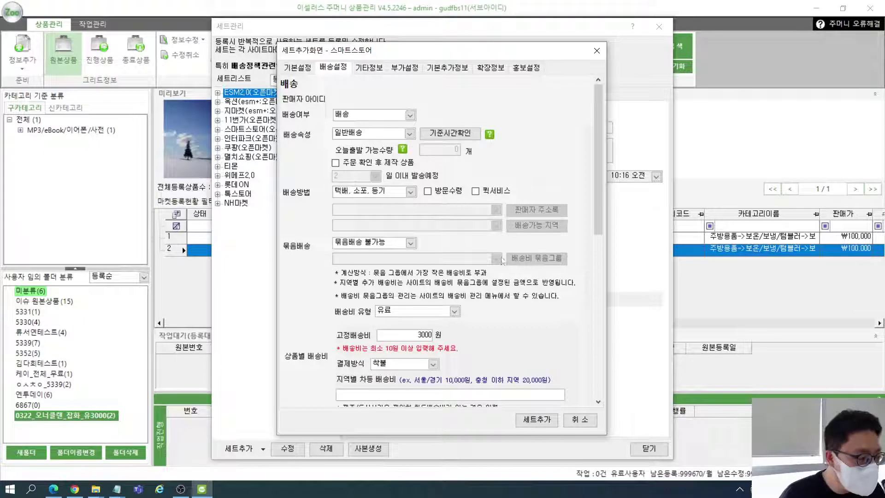
- Look over the set's 기타정보 options and enable 부가설정 with 즉시할인 사용
left_click(378, 69)
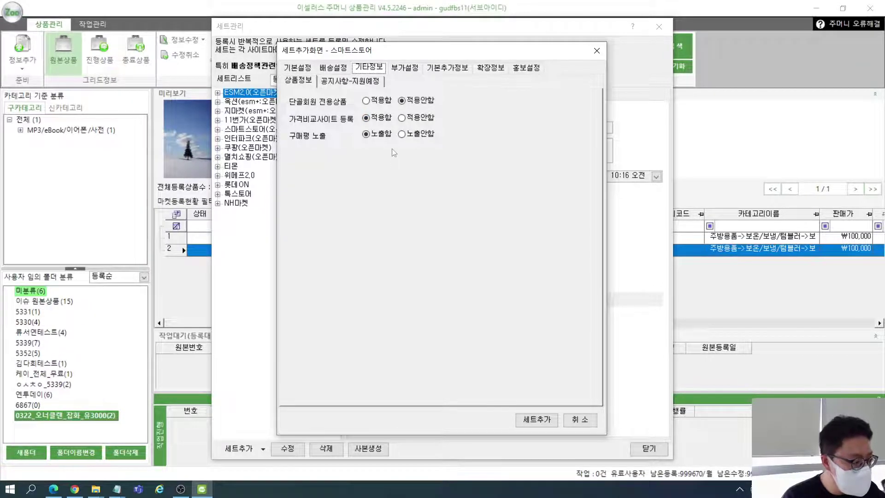
left_click(410, 67)
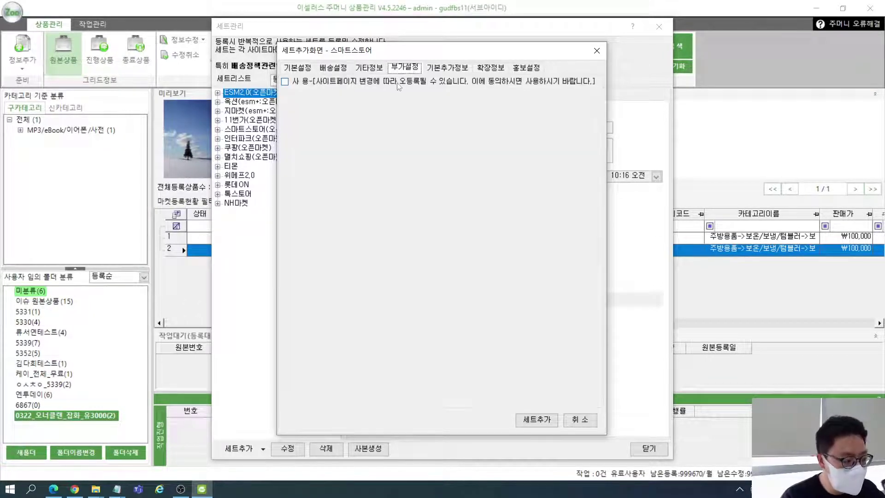
left_click(398, 83)
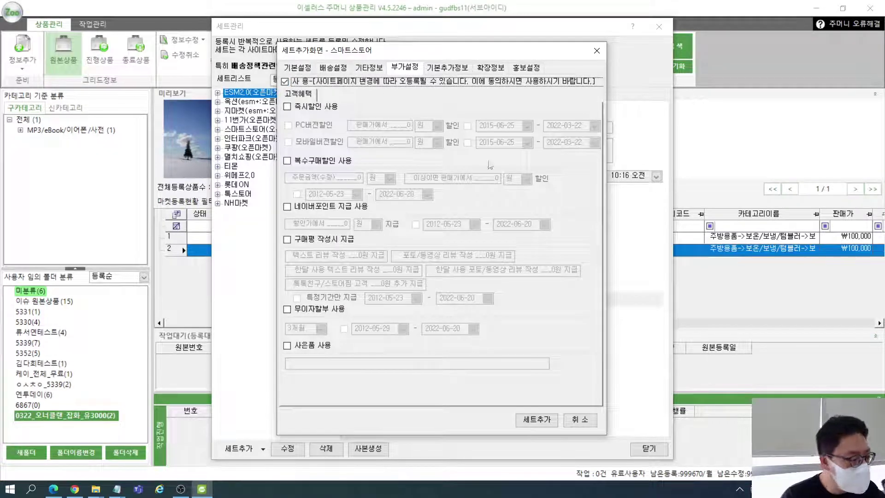
left_click(287, 107)
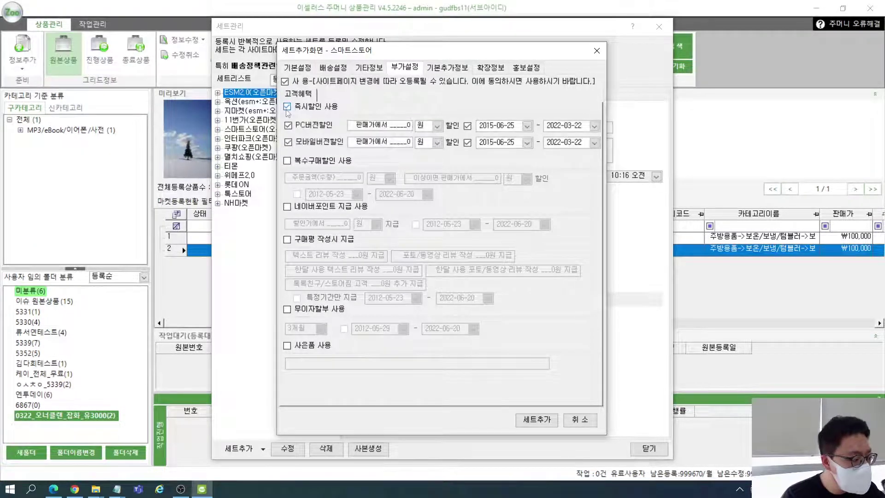
- Set the PC버전할인 of the 즉시할인 to 3 %
left_click(420, 127)
left_click(408, 126)
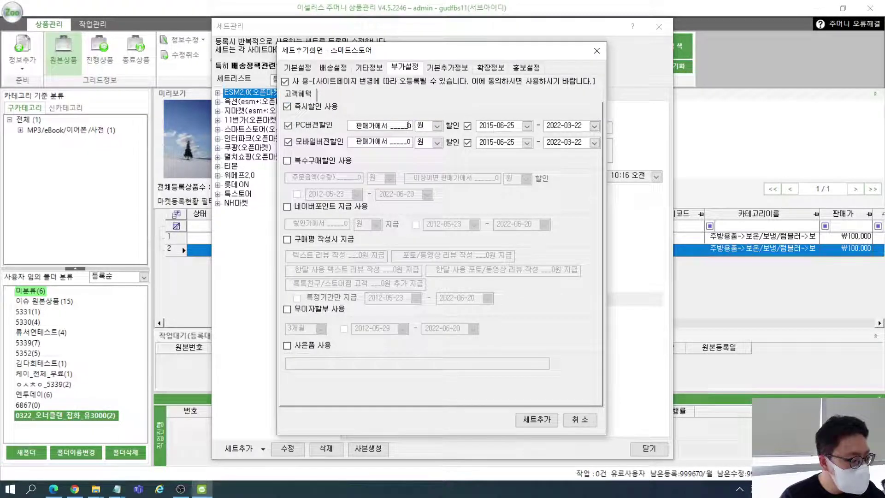
type("1")
left_click(435, 126)
left_click(433, 127)
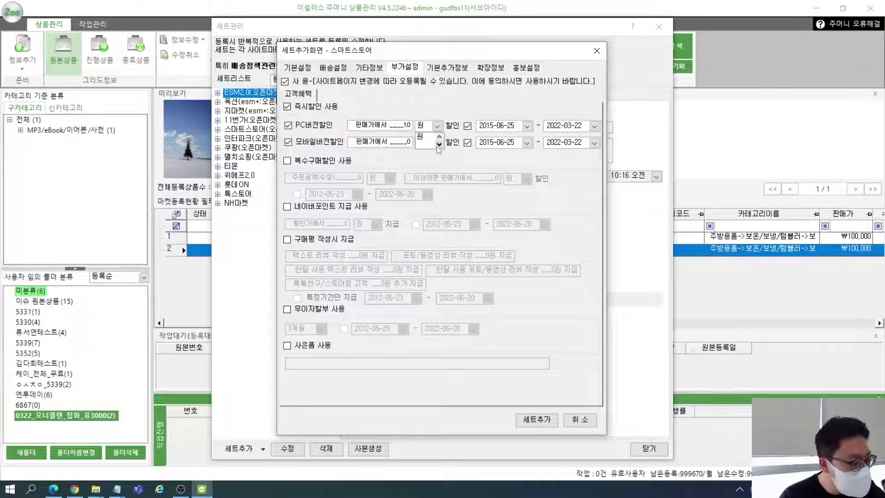
left_click(426, 143)
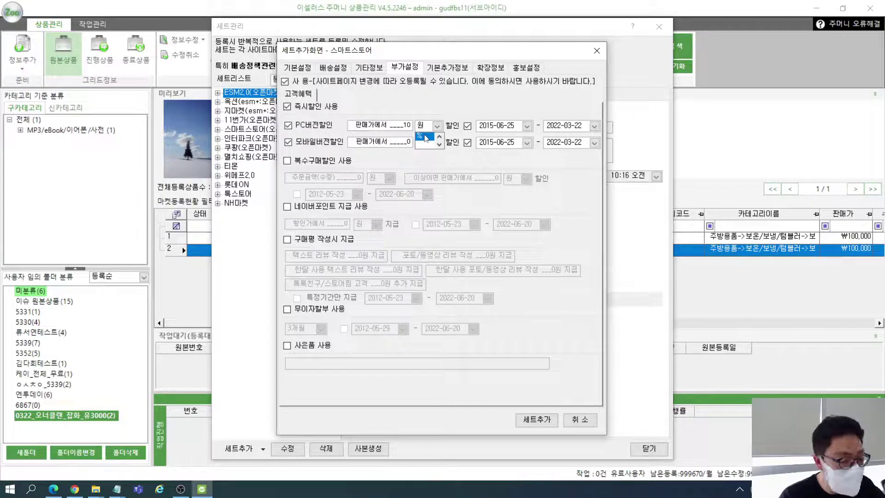
left_click(406, 127)
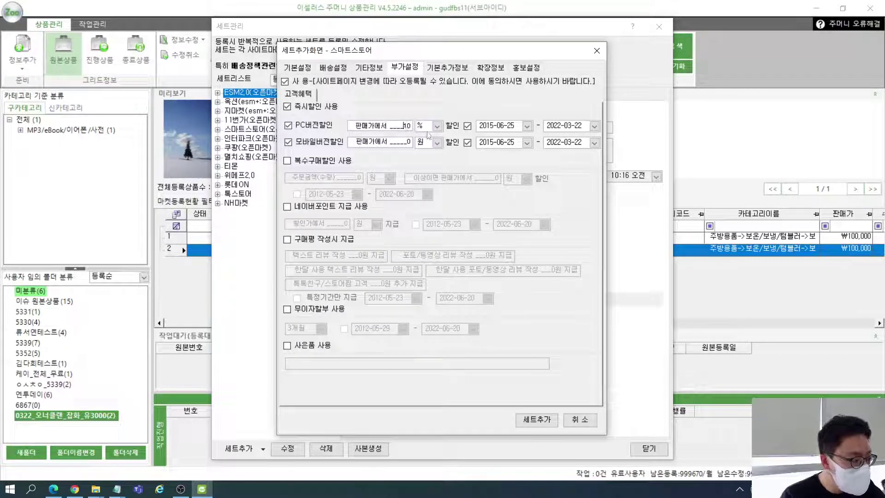
key("BackSpace")
type("3")
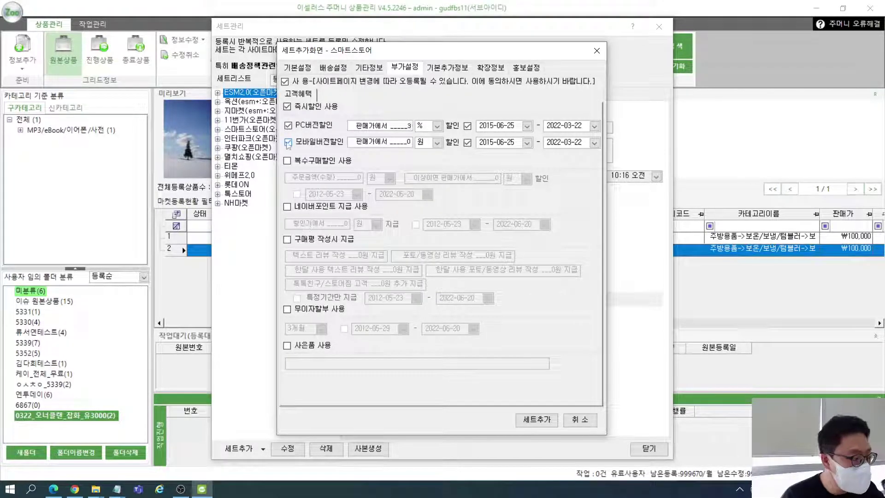
- Turn off the PC and mobile discounts, 즉시할인 사용 and the whole 부가설정
left_click(288, 126)
left_click(288, 142)
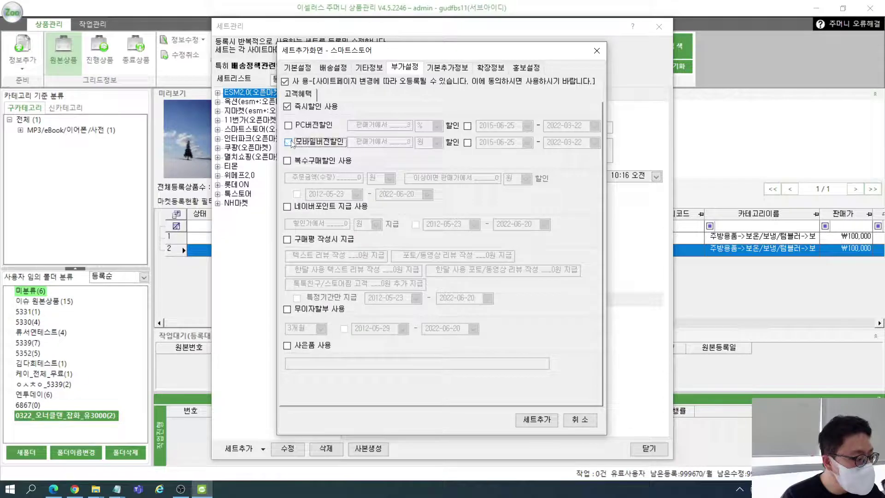
left_click(287, 107)
left_click(287, 107)
left_click(288, 106)
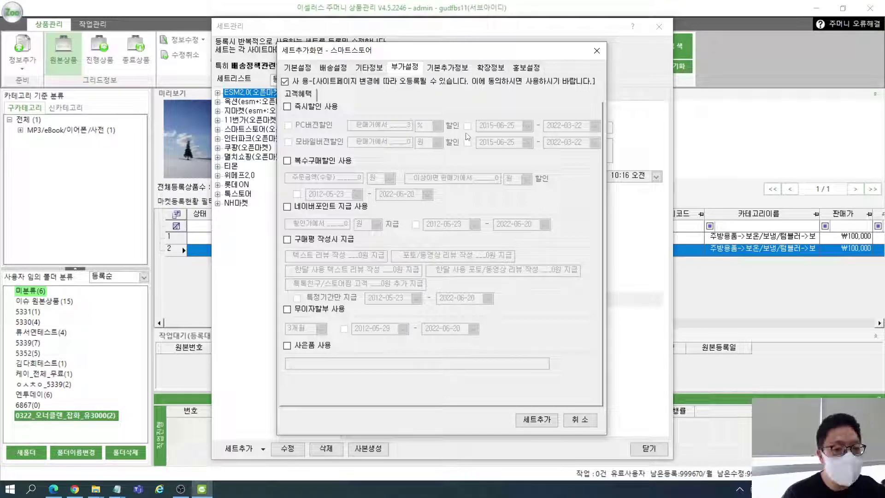
left_click(333, 84)
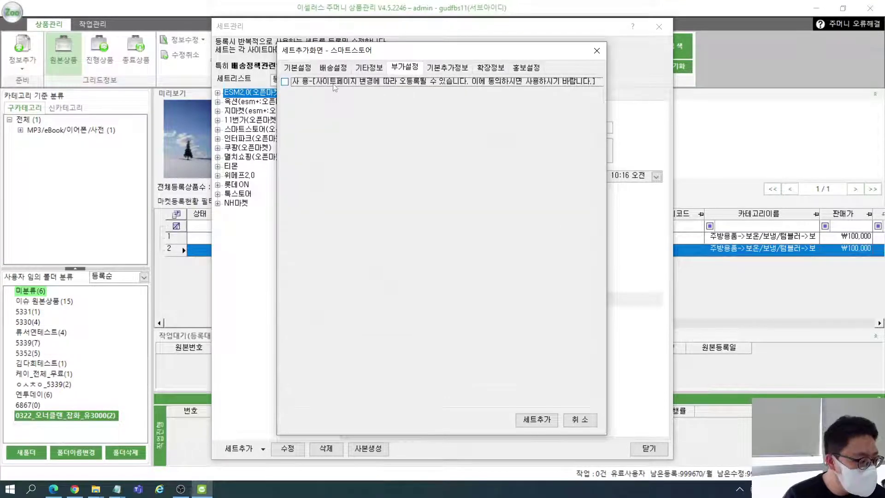
- Enable 기본추가정보 사용 so the set's information replaces that of the original products
left_click(441, 69)
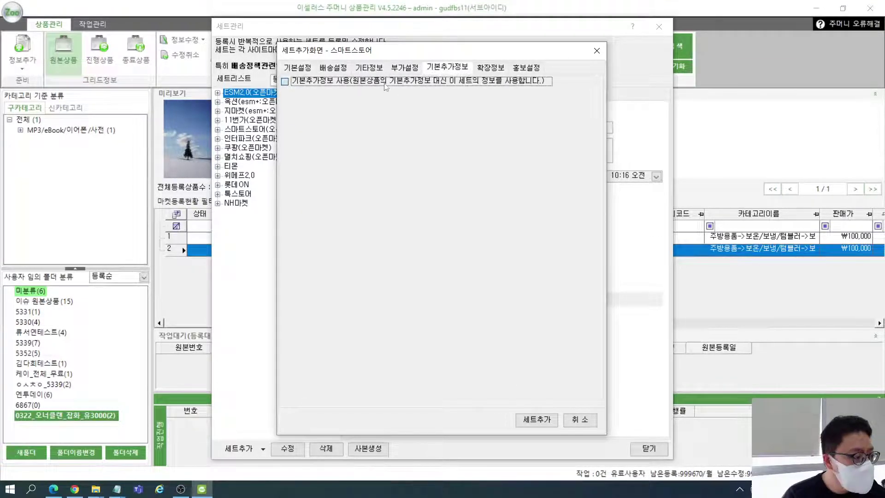
left_click(442, 81)
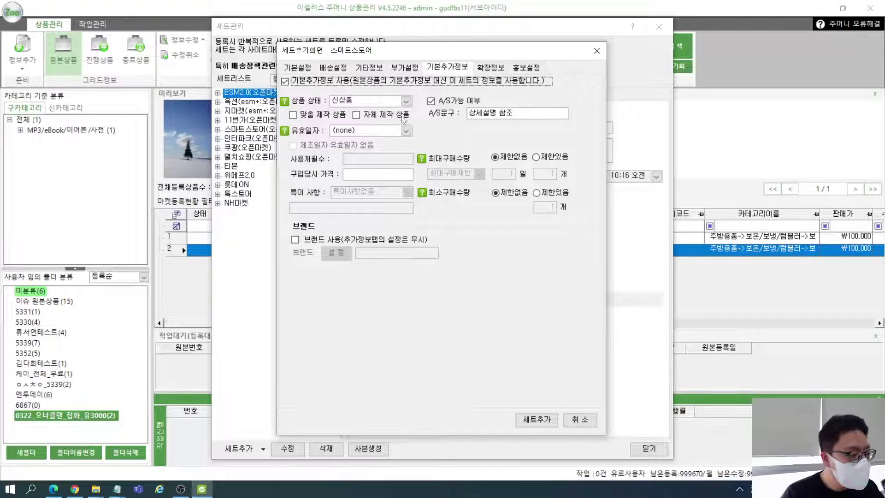
- Look over the 상품 상태 choices and turn off 기본추가정보 사용 for the set
left_click(406, 101)
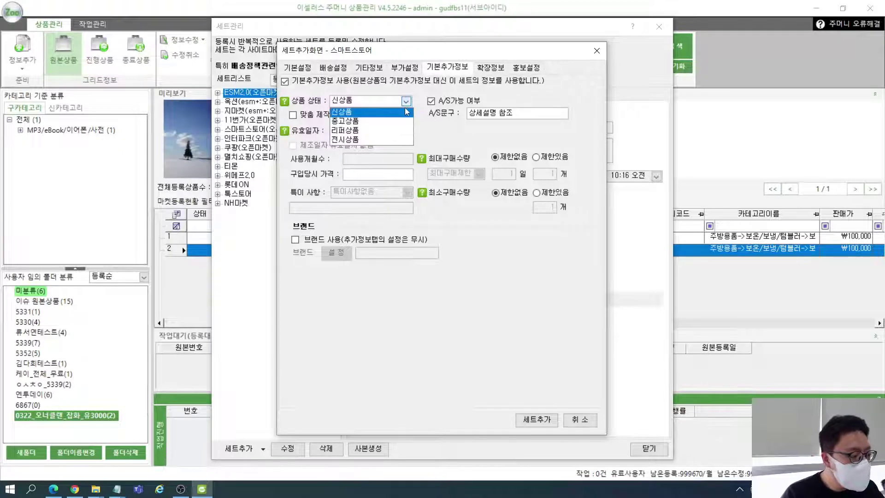
left_click(458, 145)
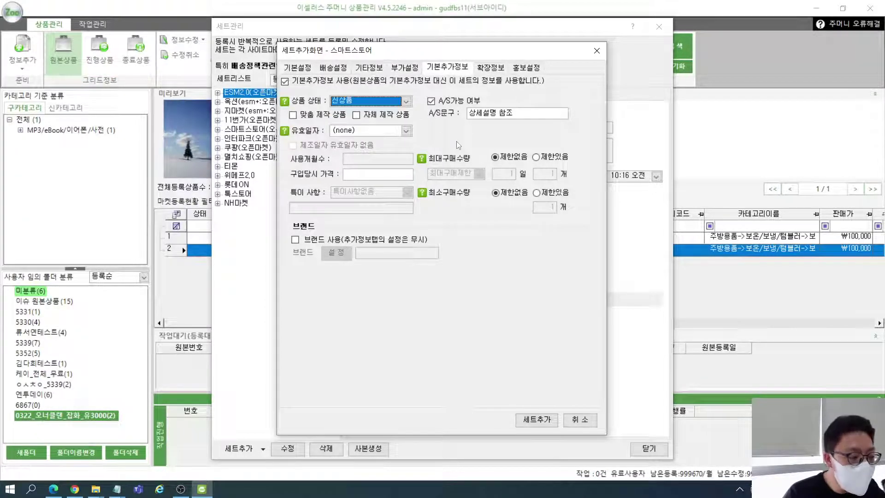
left_click(419, 86)
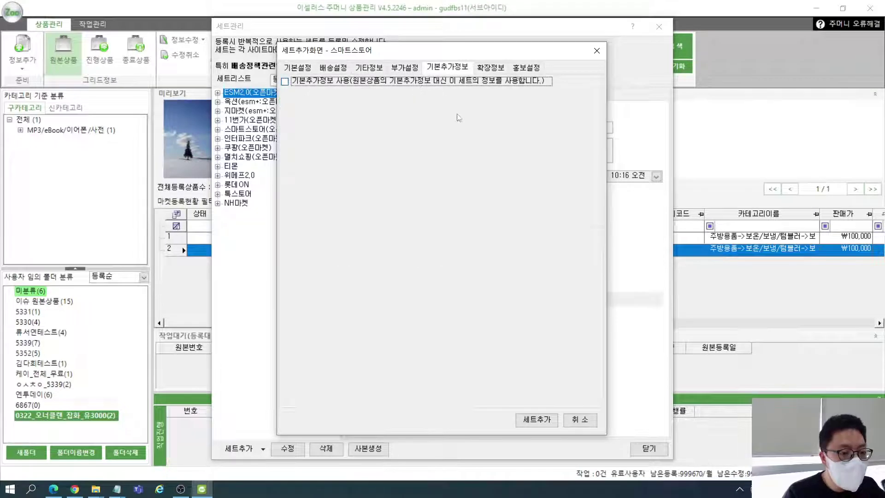
- Enable 확장정보 사용 to look over the market category, tag and certification settings, and turn it off again
left_click(490, 69)
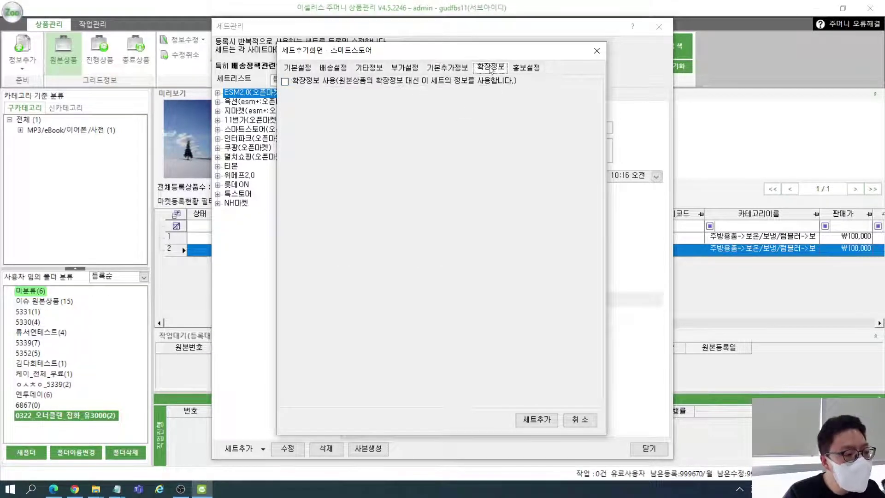
left_click(466, 83)
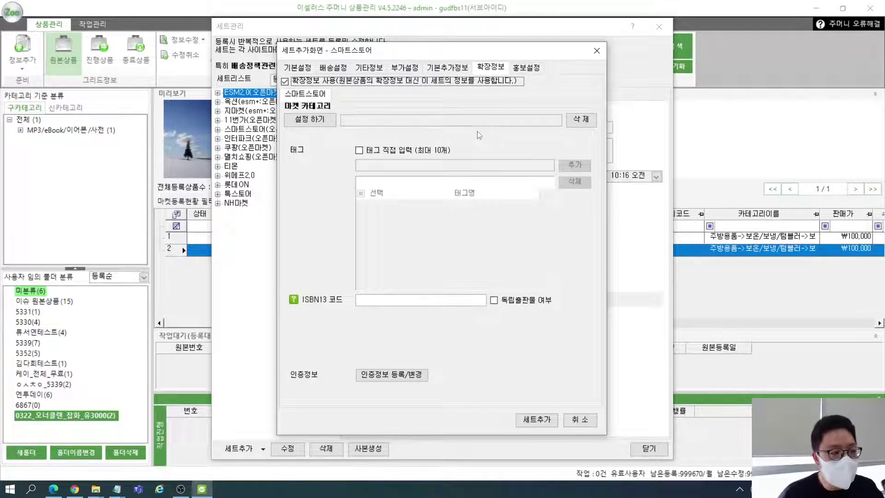
left_click(436, 121)
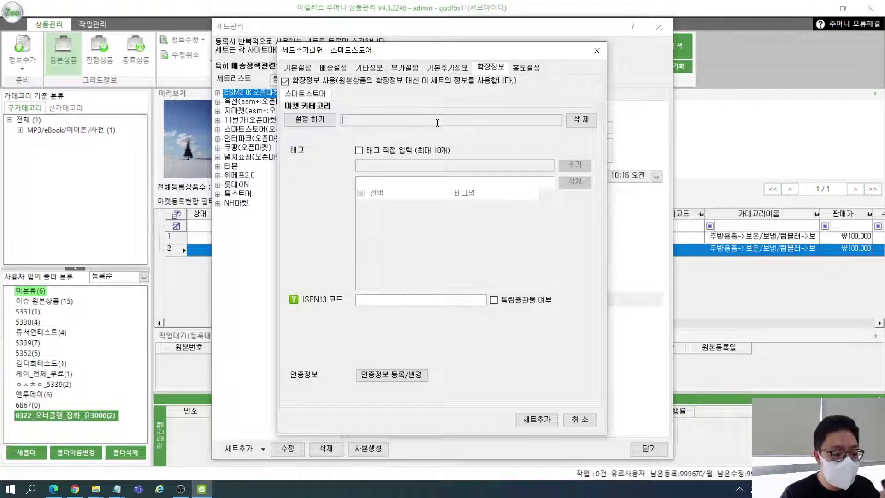
left_click(316, 82)
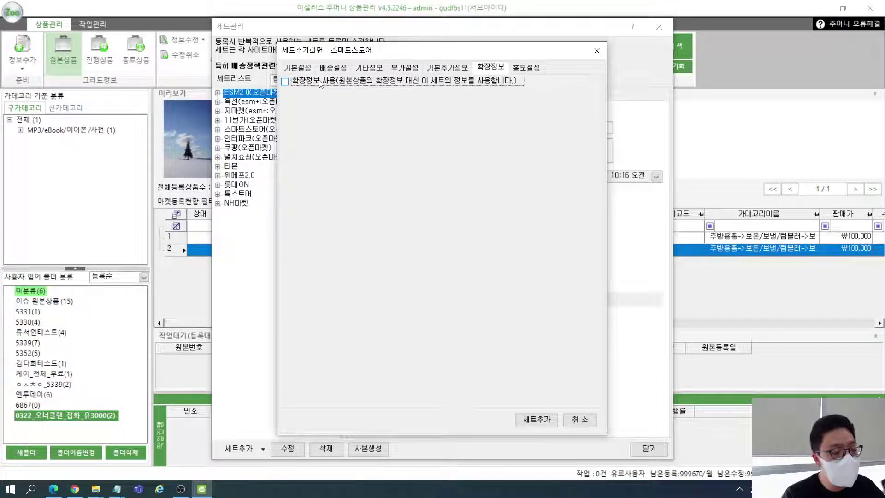
key("space")
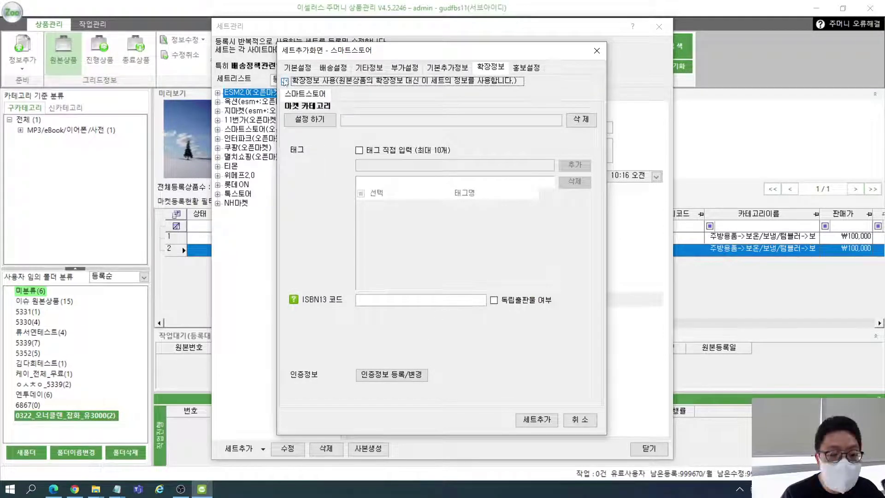
left_click(285, 82)
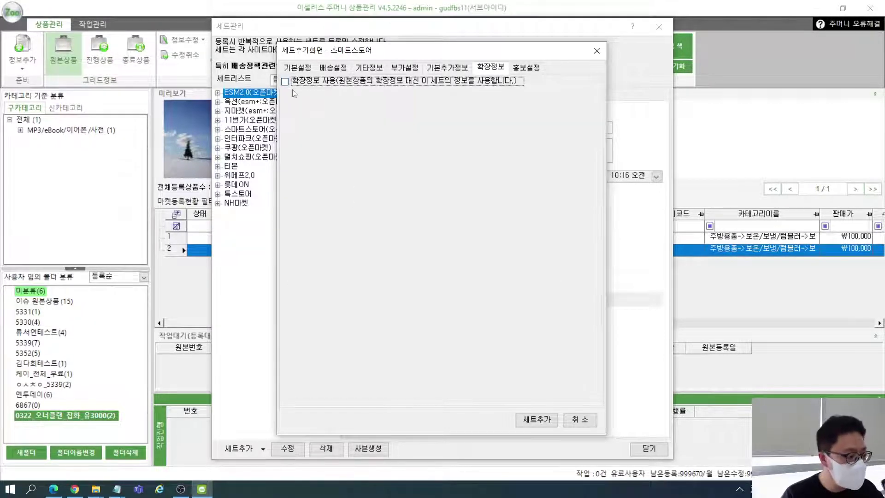
- Enable the product name's 머리말 in the 홍보설정 and set it to [이셀러스]
left_click(527, 68)
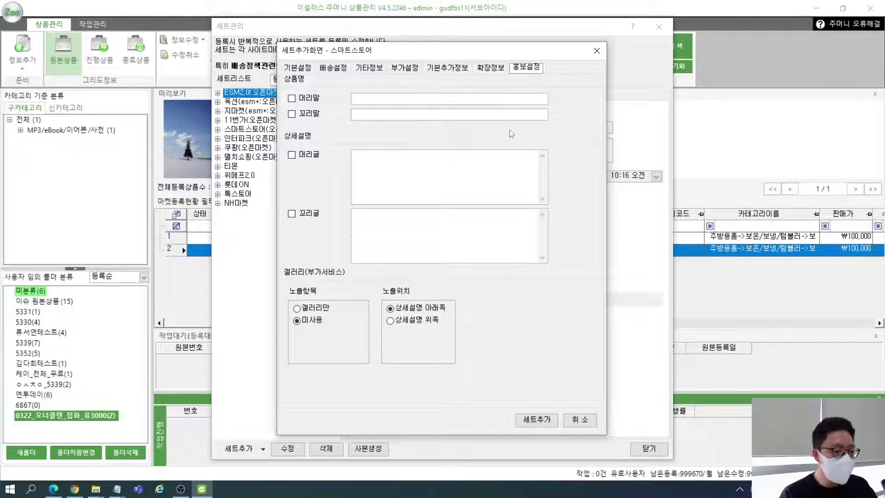
left_click(305, 98)
left_click(354, 99)
type("[ㅇ")
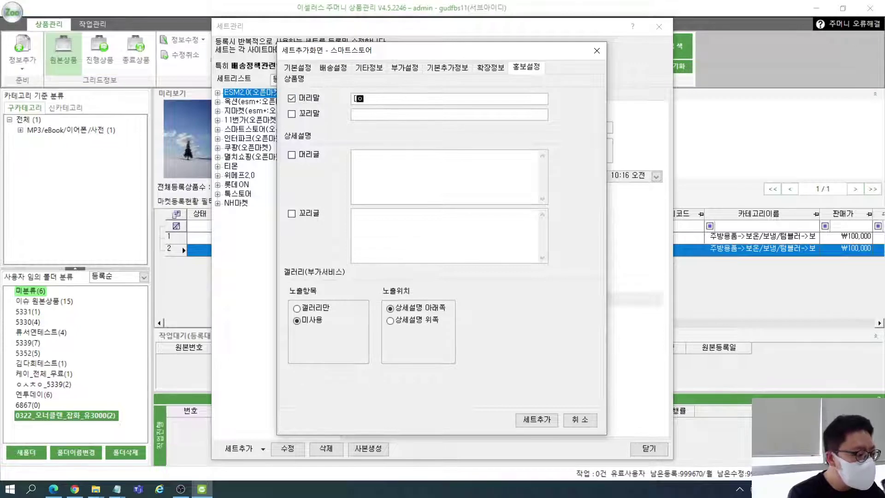
type("이셀러스]")
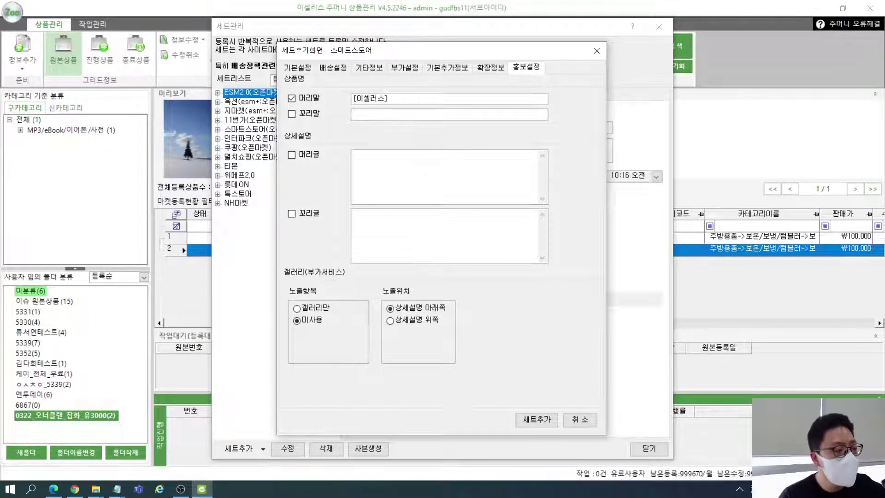
left_click(291, 113)
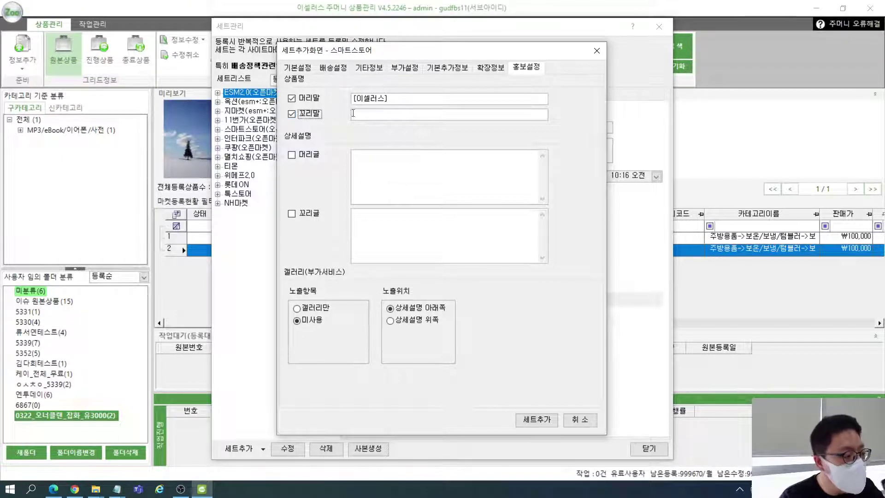
left_click(353, 114)
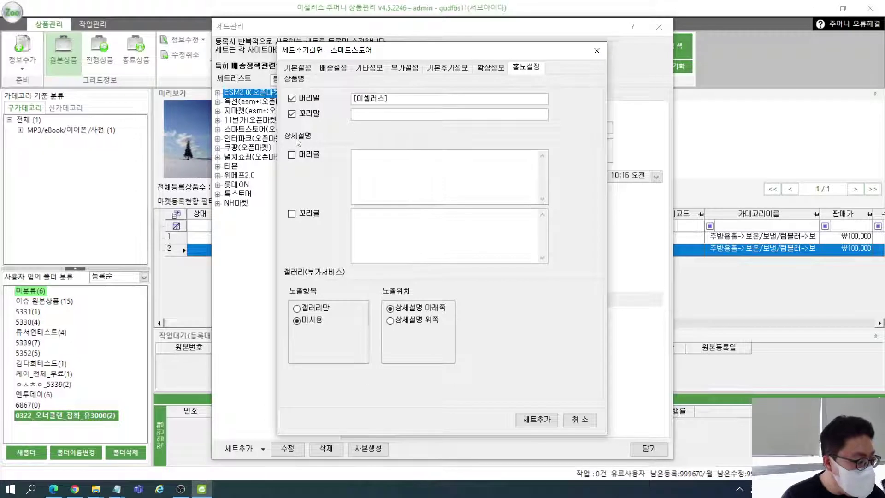
left_click(303, 115)
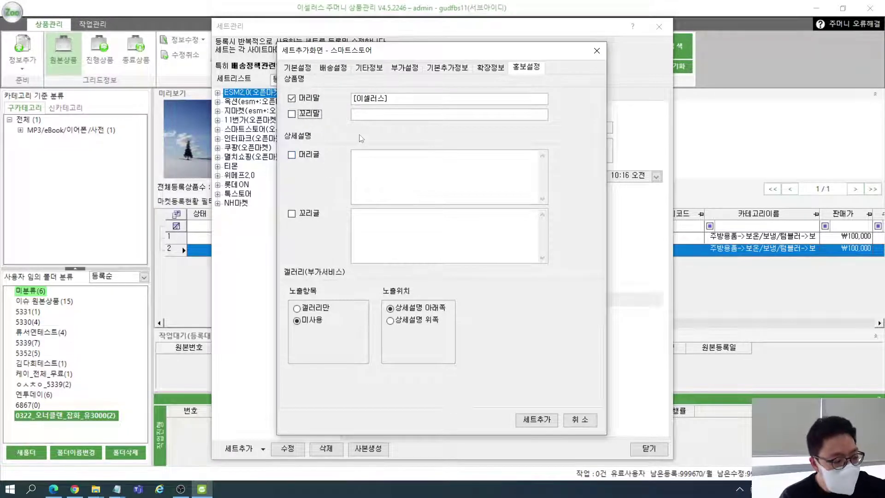
- Enable 머리글 and 꼬리글 for the 상세설명 in the promotion settings
left_click(409, 164)
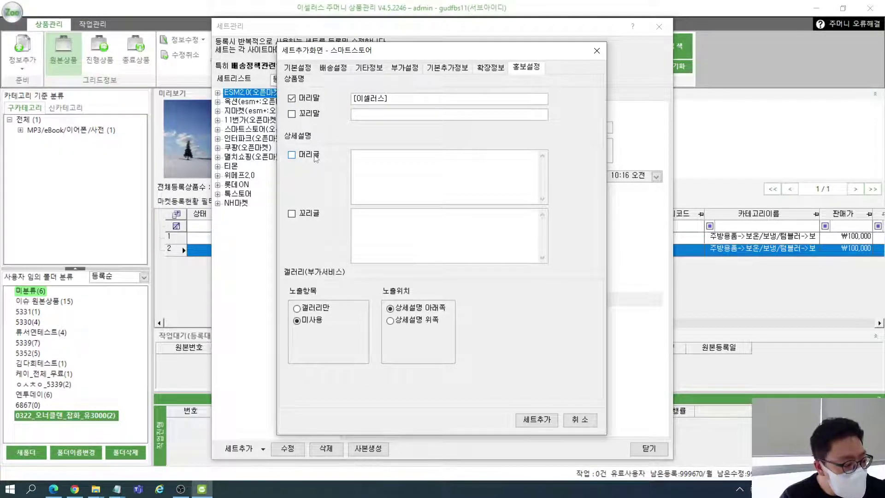
left_click(310, 155)
left_click(308, 214)
left_click(409, 181)
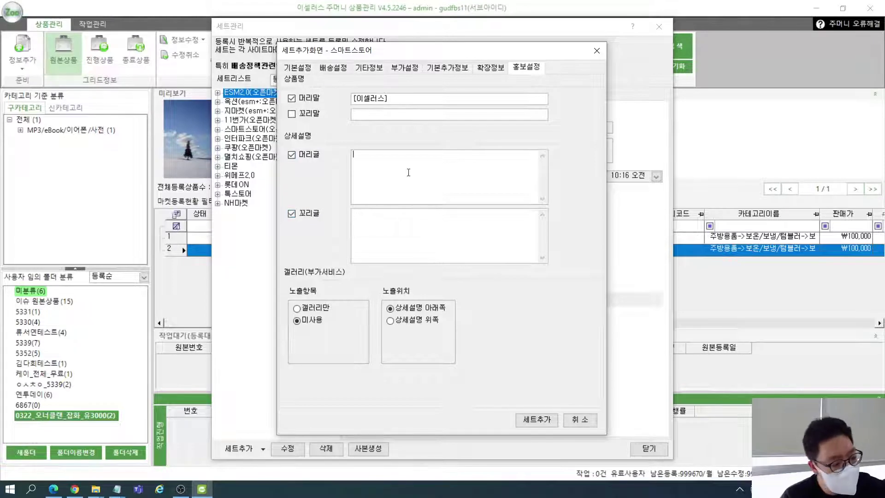
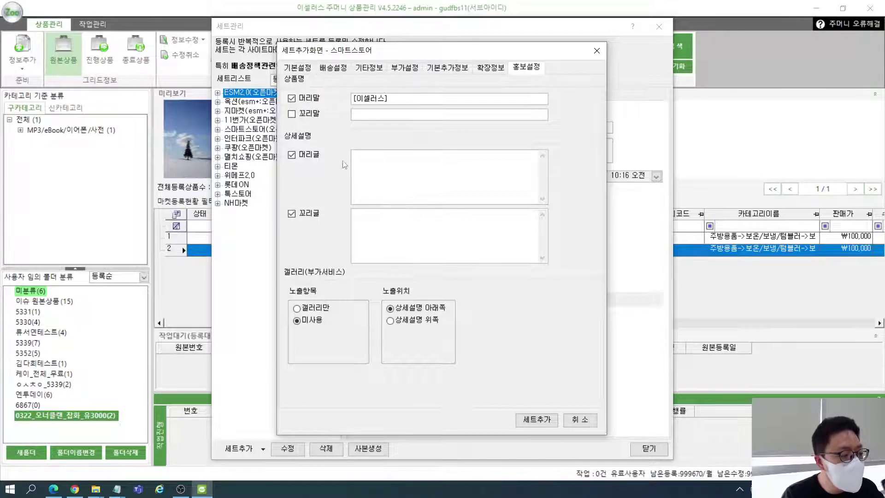
double_click(312, 152)
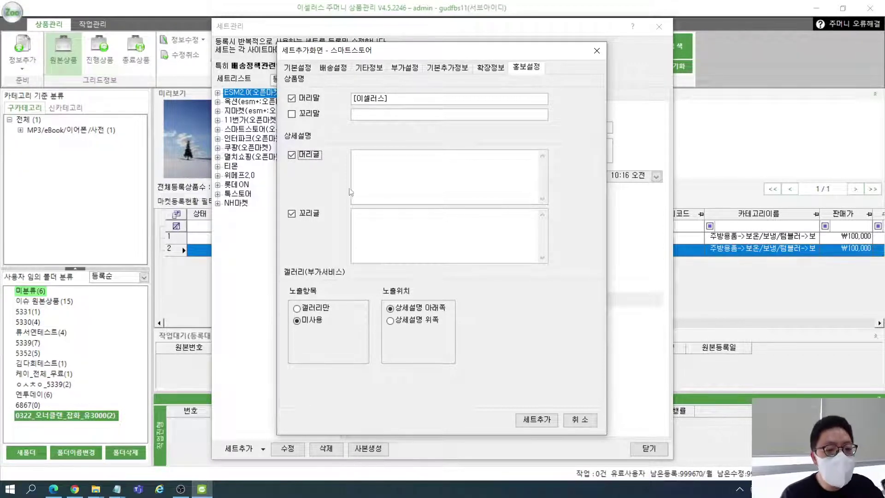
key("alt+Tab")
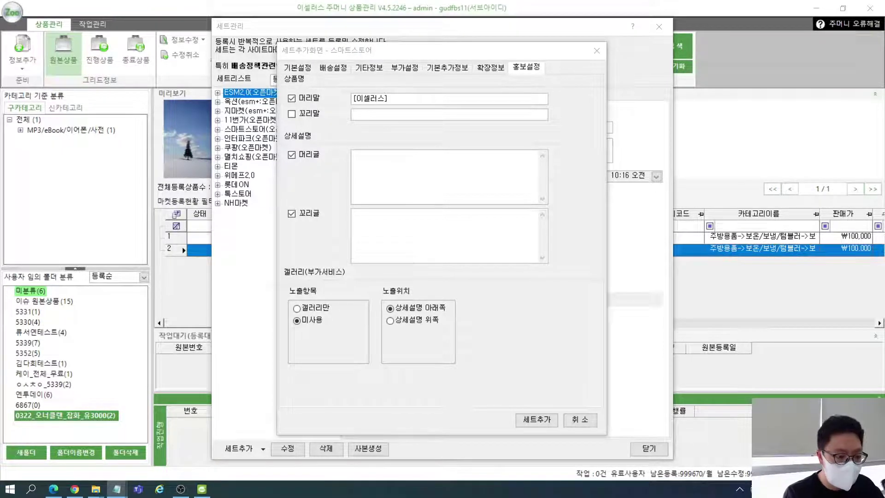
left_click(393, 181)
type("<img src=\"http://admin.esellersimg.co.kr/5330/22.jpg\" />")
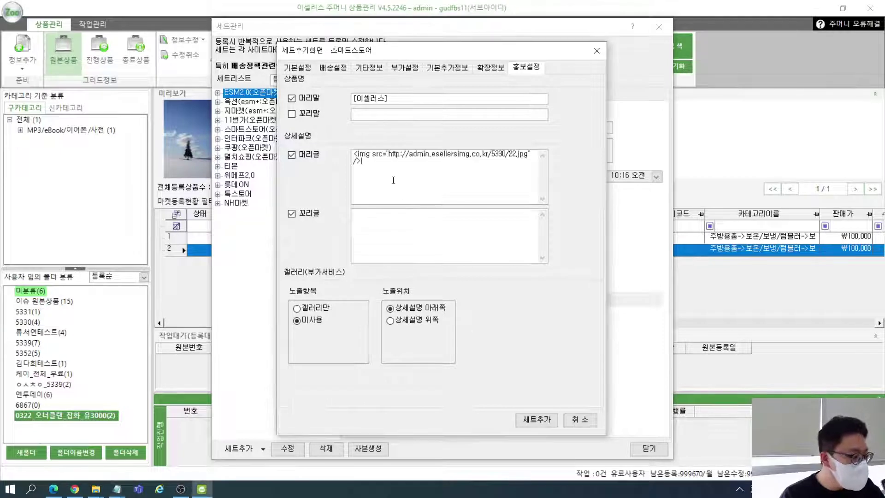
left_click(307, 214)
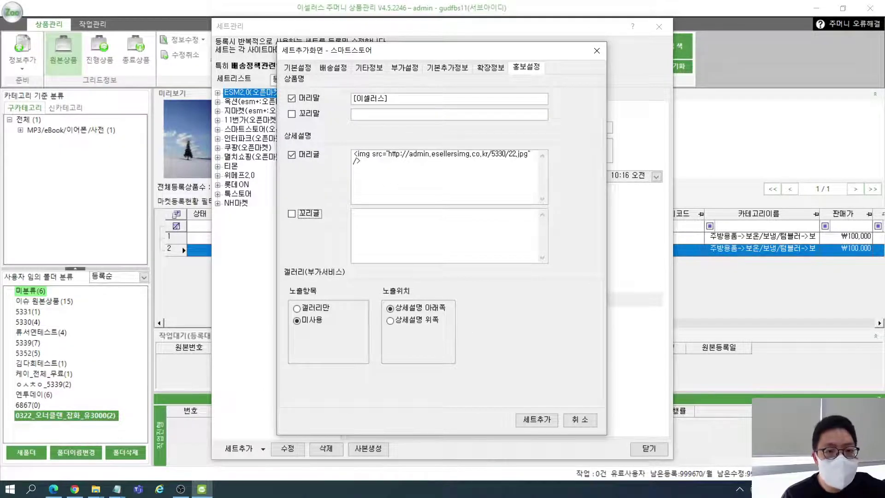
- Change the image file name in the 머리글 image tag to 44.jpg
left_click(374, 162)
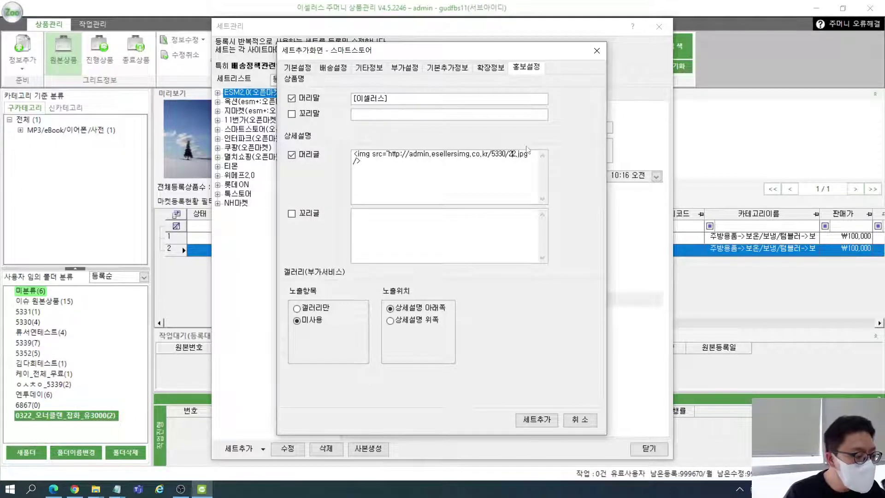
key("BackSpace")
key("BackSpace")
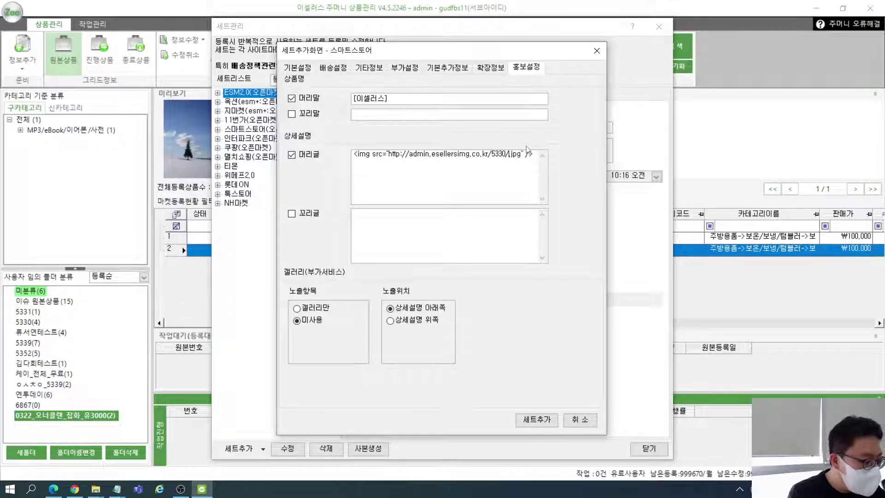
type("44")
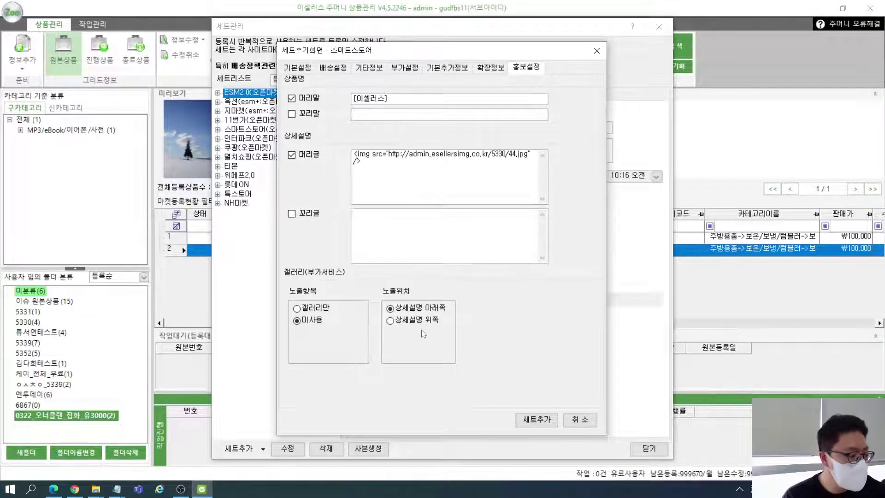
- Go back to the 기본설정 and add the finished 스마트스토어 set 유3000_3%_A1
left_click(299, 67)
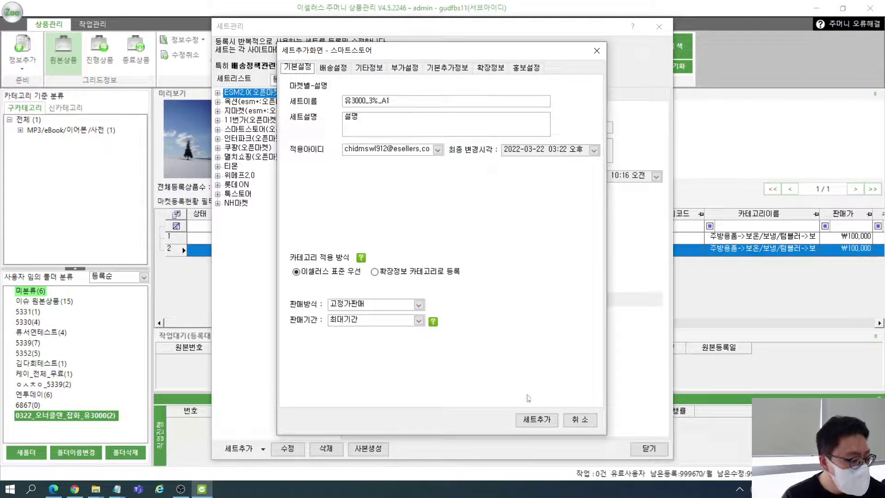
left_click(543, 421)
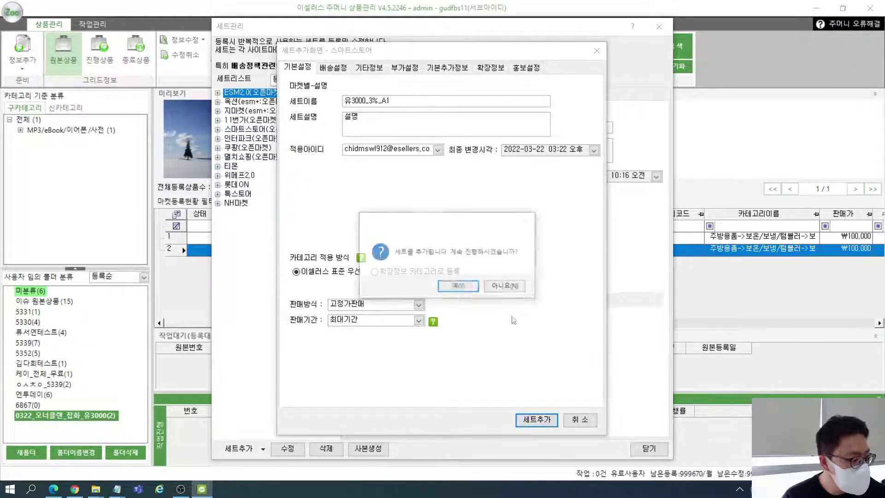
left_click(459, 286)
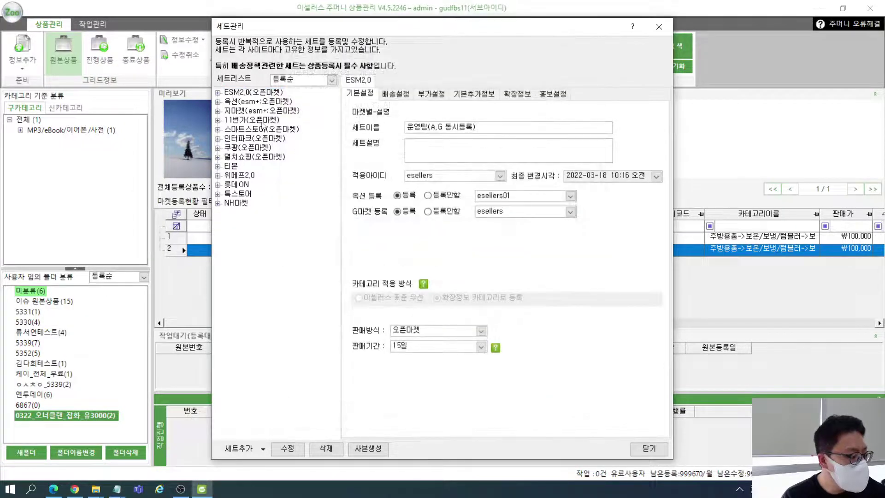
- Check the new set 유3000_3%_A1 among the 스마트스토어 sets and collapse that group
left_click(248, 134)
double_click(248, 133)
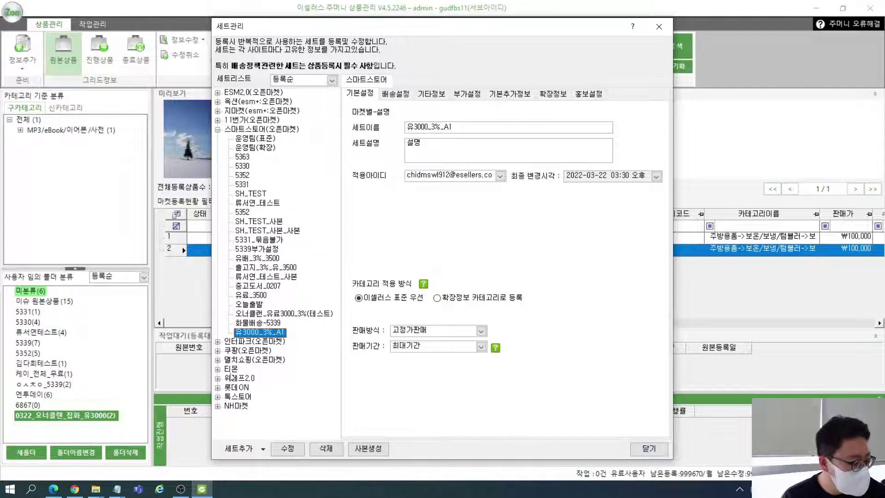
left_click(218, 130)
- Start a new 쿠팡 set named 유3000_A12 and assign firstmall2 as its 적용아이디
left_click(244, 448)
left_click(249, 378)
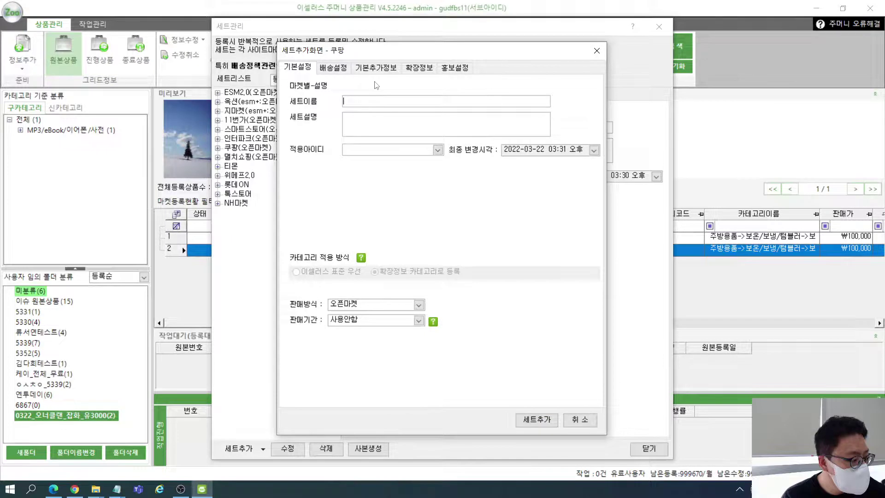
type("D")
key("BackSpace")
type("유")
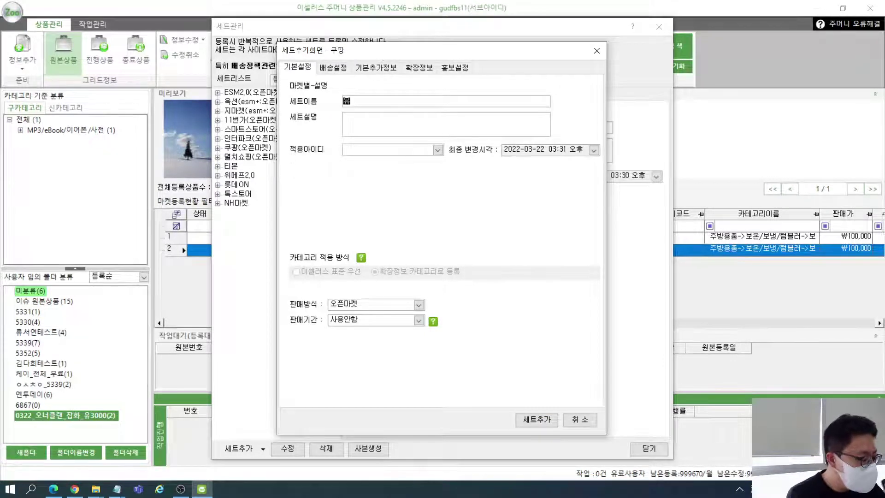
type("3000+5")
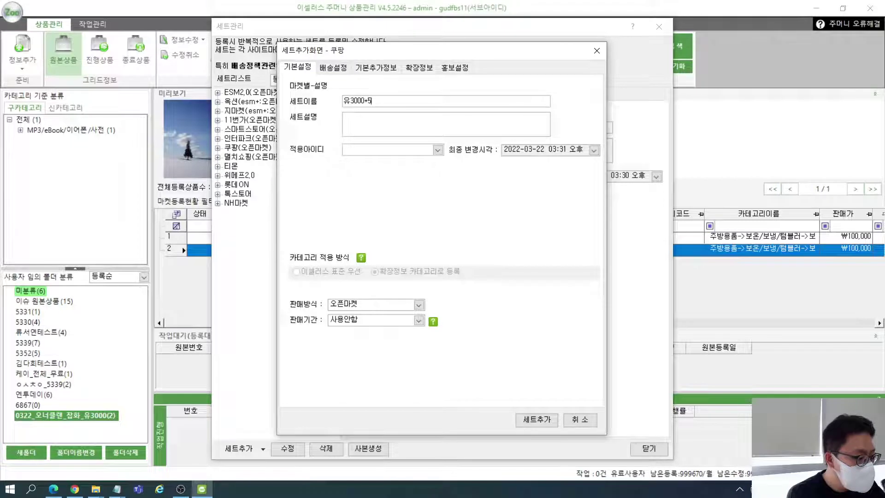
key("BackSpace")
type("_시")
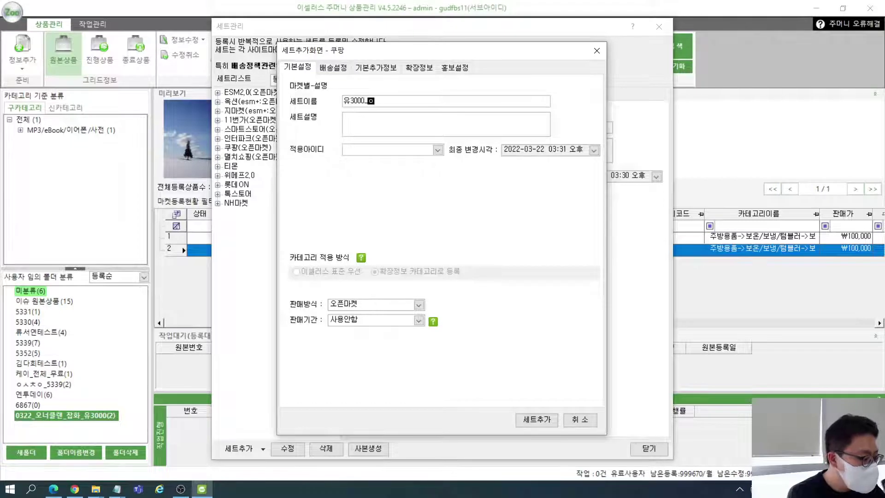
type("12")
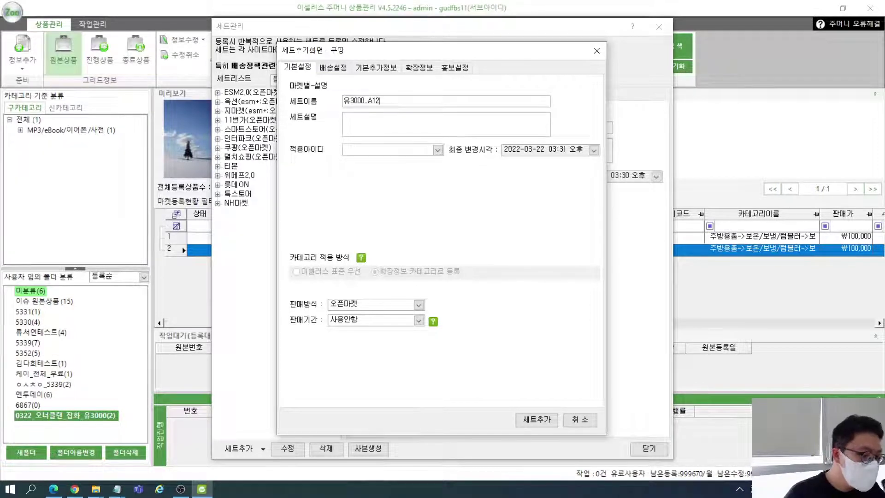
left_click(390, 153)
left_click(390, 160)
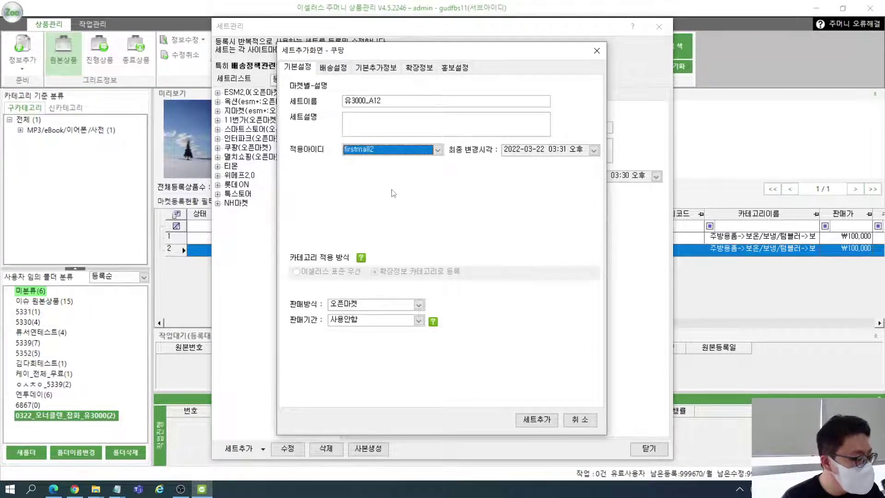
- Keep the 판매방식 as 오픈마켓 and set the 판매기간 to 최대기간 for the 쿠팡 set
left_click(363, 310)
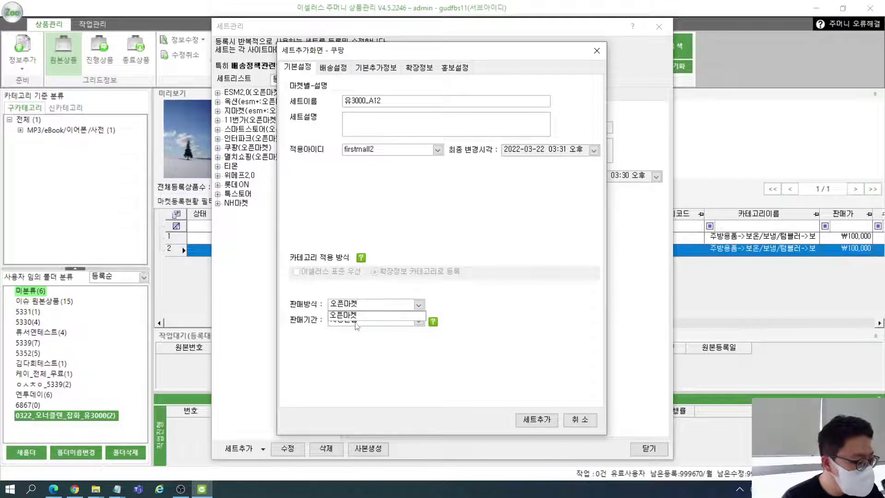
left_click(349, 321)
left_click(348, 370)
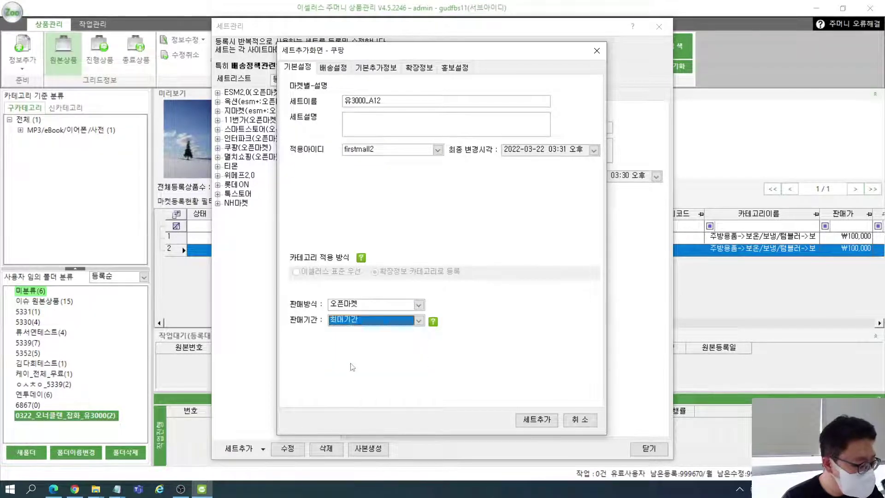
- In the 배송설정, assign 본사 as the 출고지 and apply the registered 퍼스트몰 entry as the 반품지
left_click(333, 68)
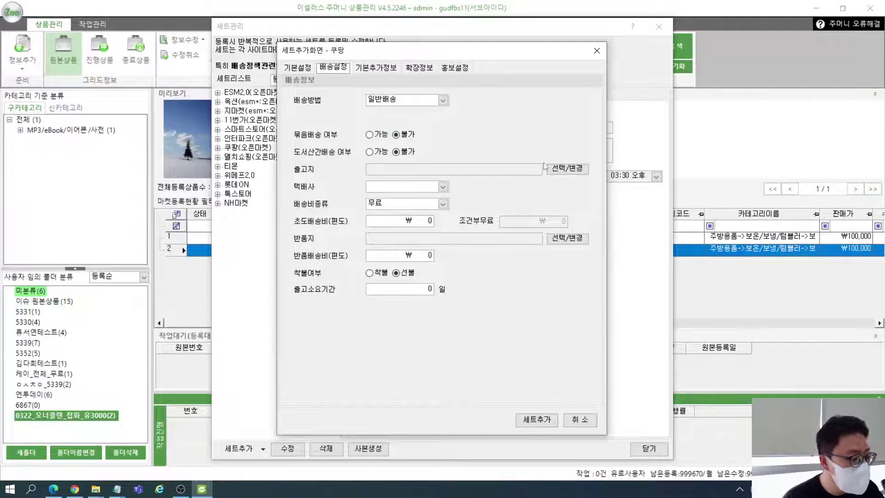
left_click(566, 170)
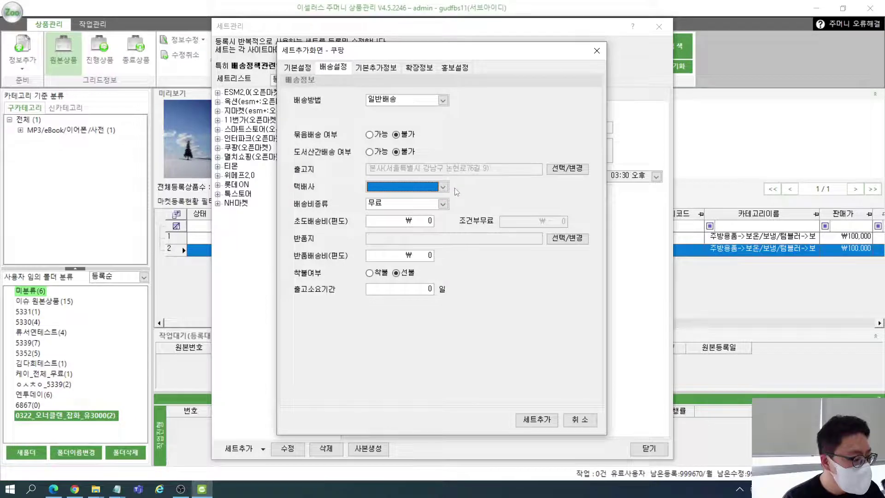
left_click(555, 249)
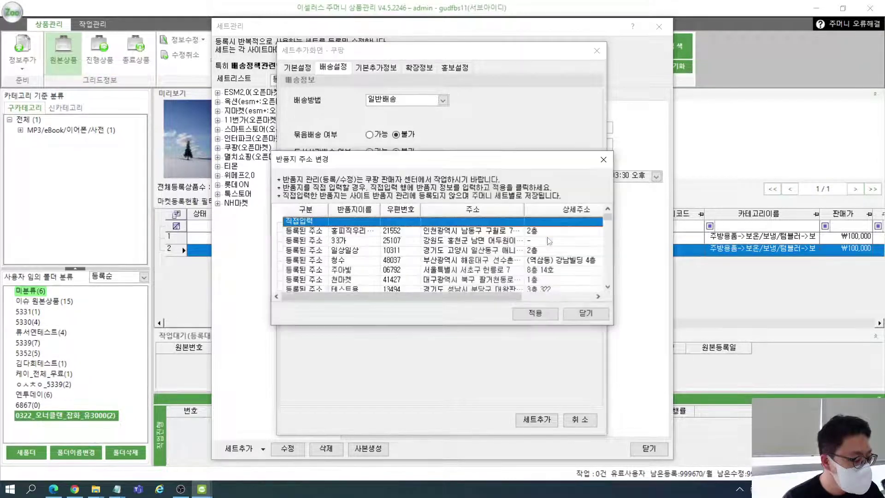
left_click(425, 231)
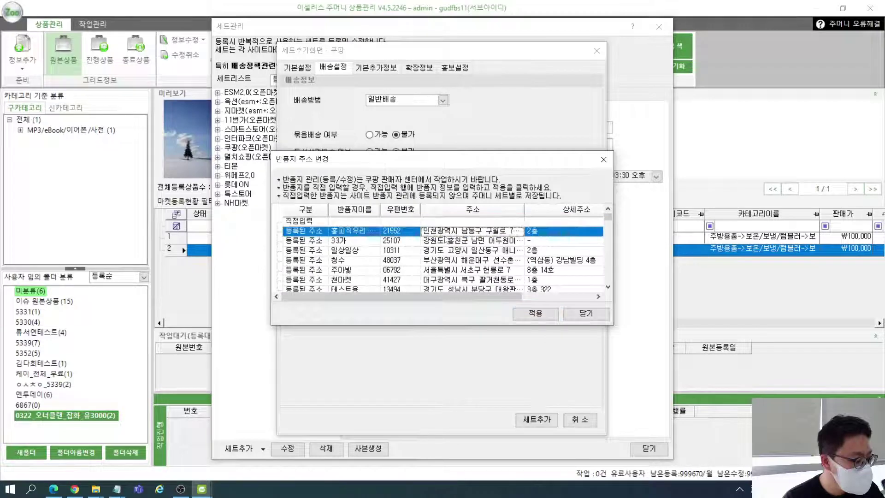
left_click(354, 209)
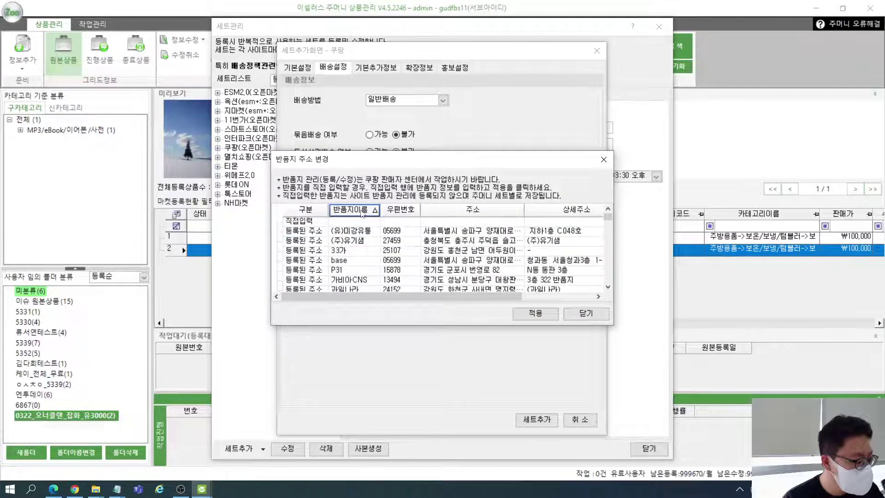
left_click(354, 209)
left_click(376, 261)
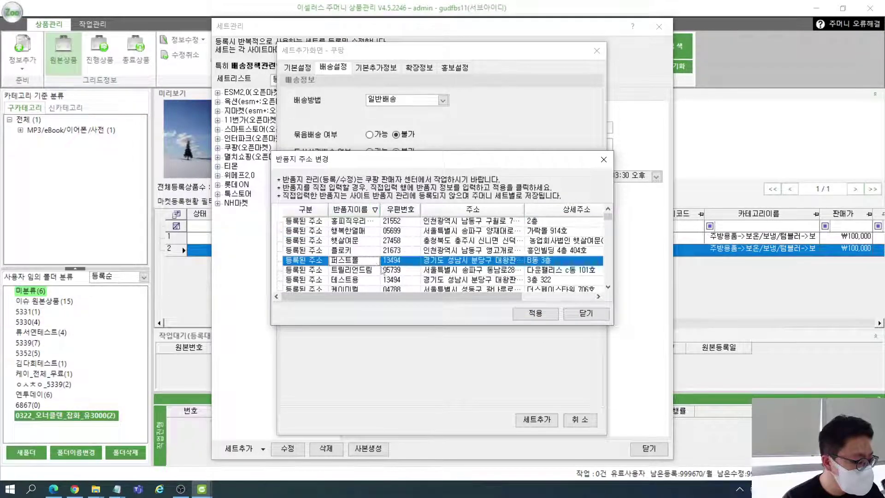
left_click(534, 314)
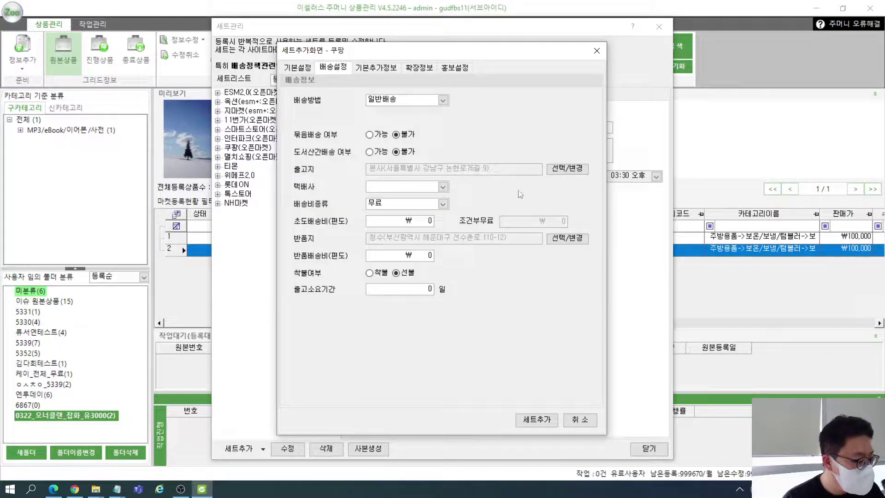
- Try to change the 출고지 to the registered 5330 테스트 entry and check which 택배사 options it offers
left_click(560, 171)
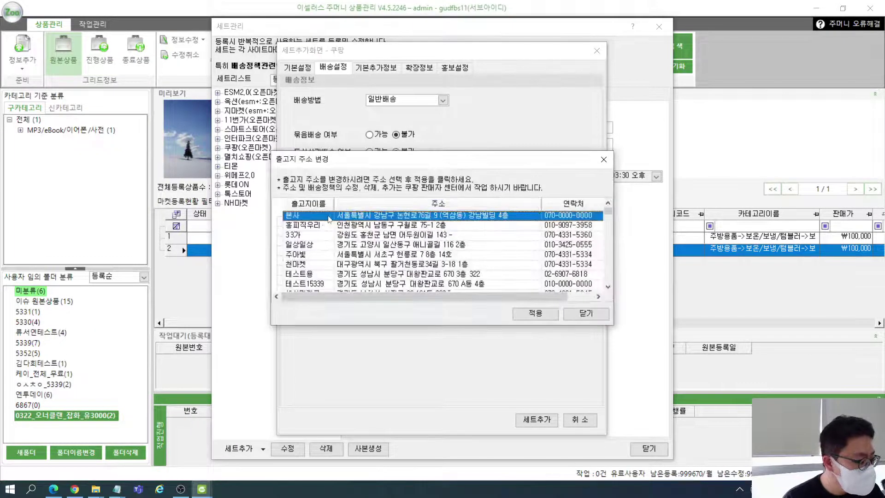
left_click(316, 204)
left_click(312, 245)
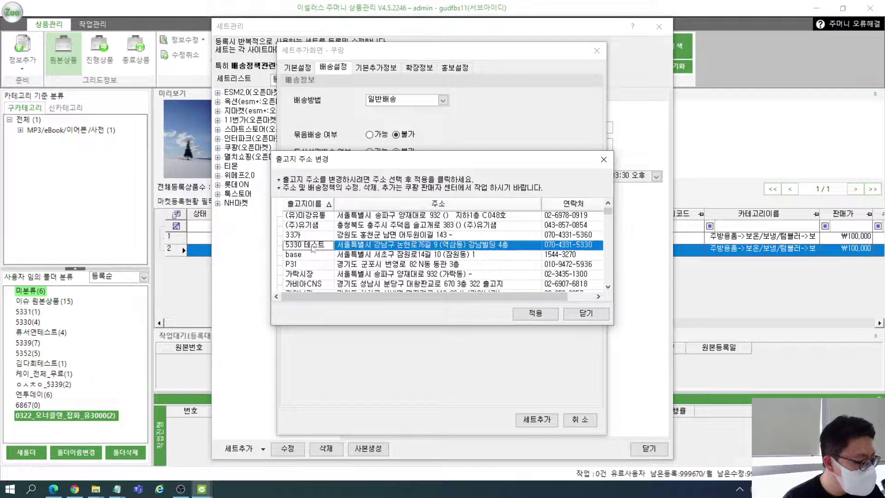
left_click(528, 309)
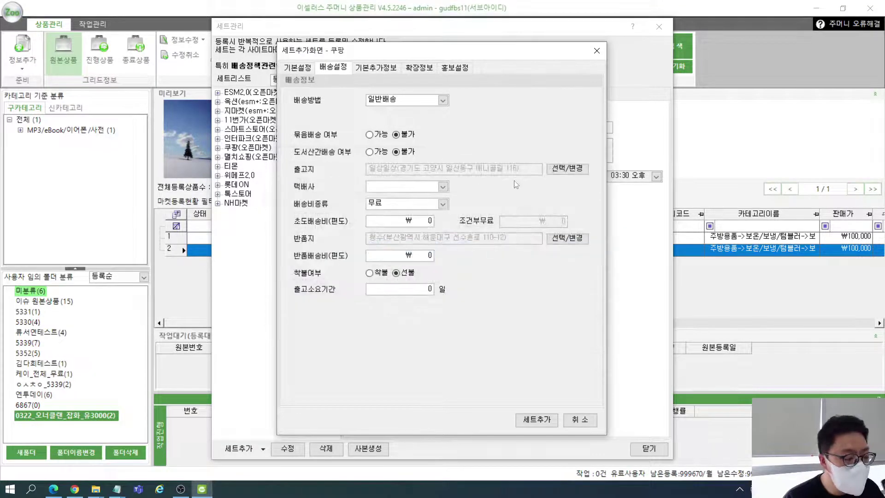
left_click(442, 189)
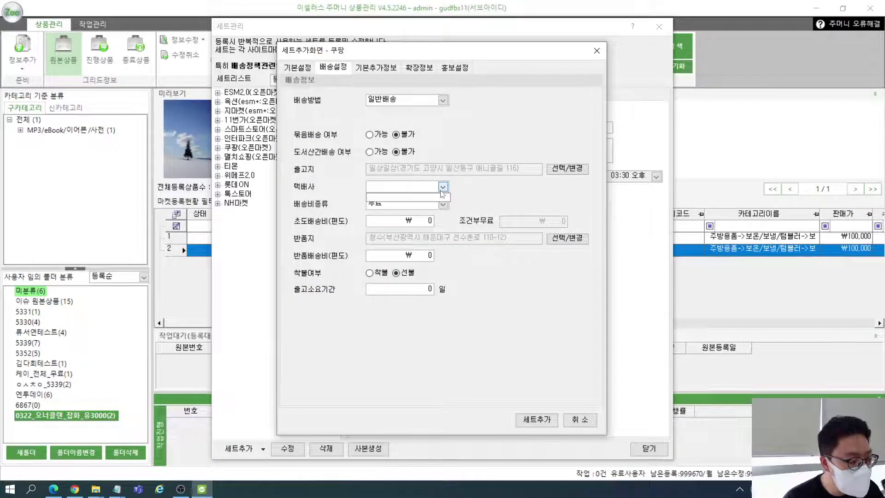
left_click(567, 168)
left_click(567, 168)
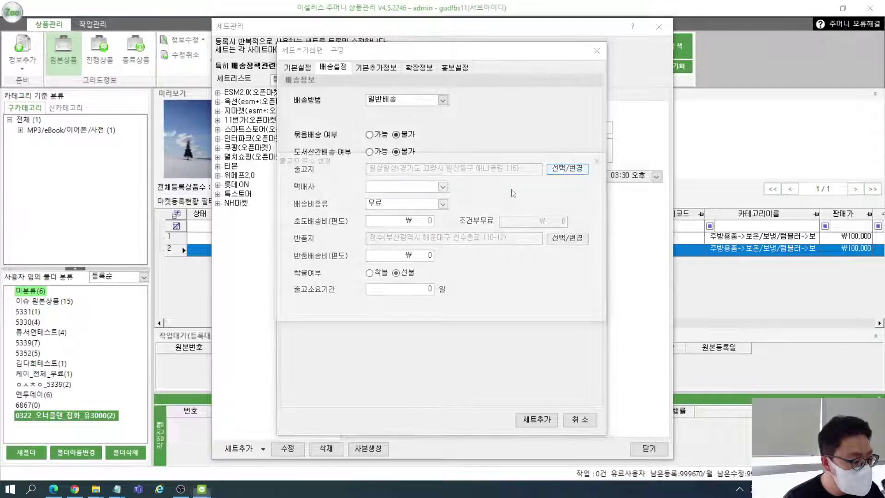
left_click(306, 203)
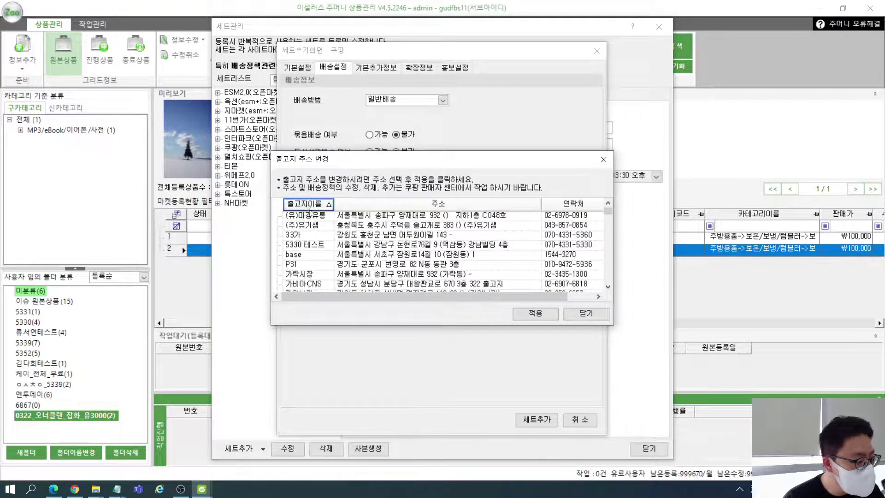
left_click(316, 245)
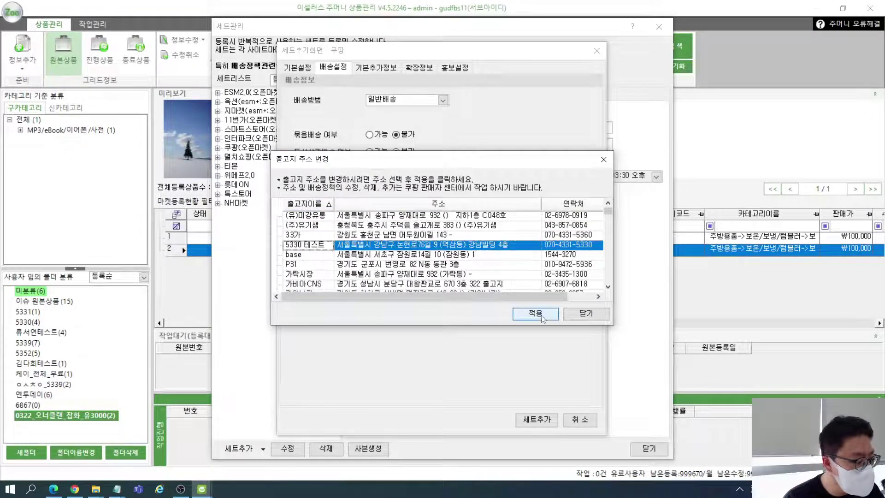
left_click(446, 244)
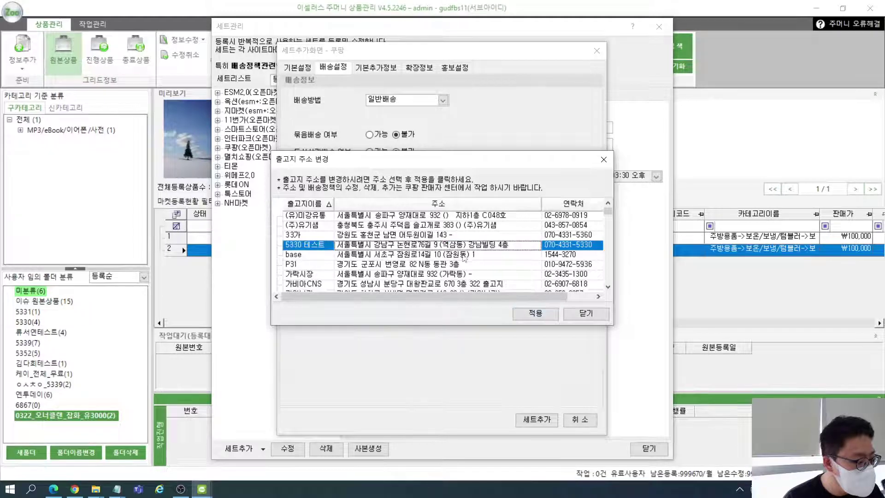
left_click(523, 313)
- Find the registered 테스트용 entry in the name-sorted address list and apply it as the 출고지
left_click(561, 171)
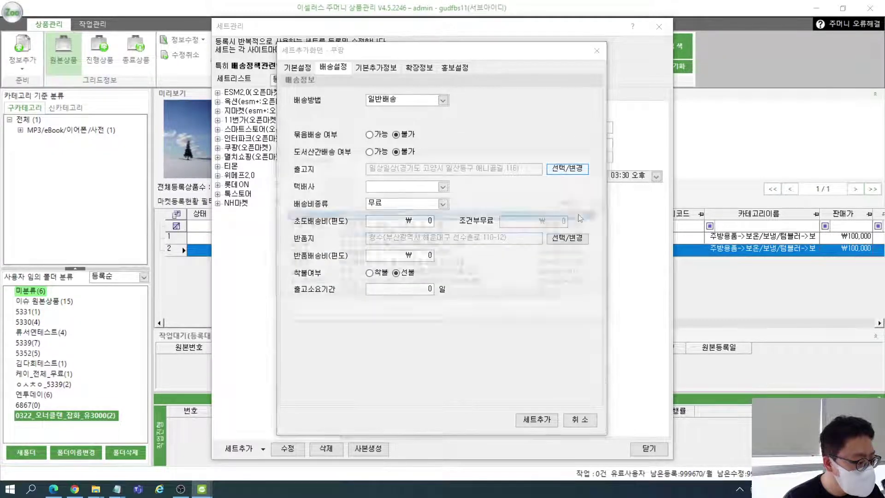
scroll(608, 226, "down", 2)
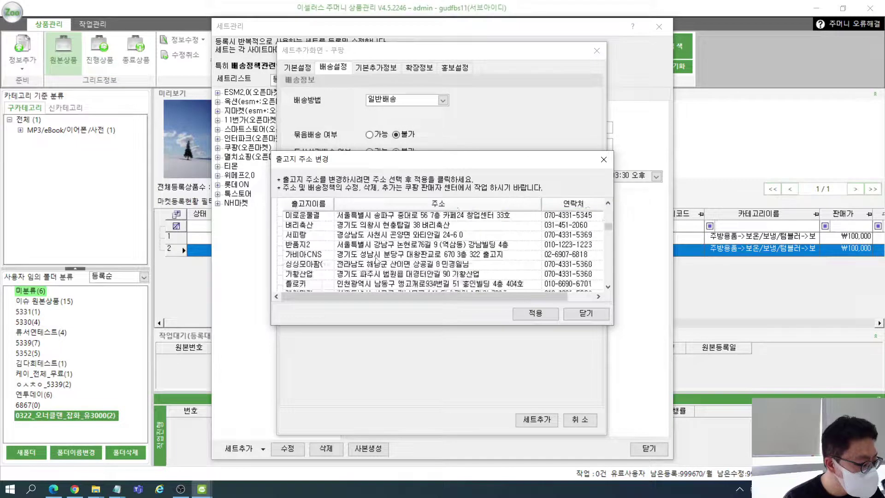
left_click(308, 203)
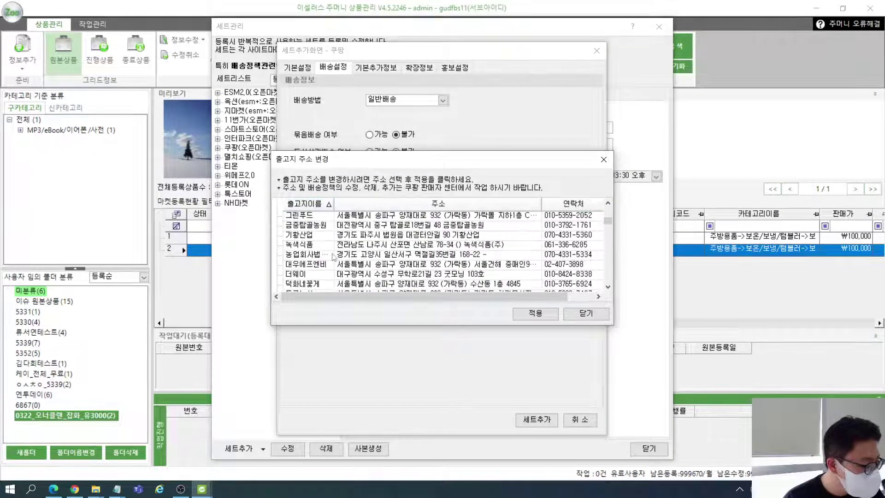
scroll(333, 256, "down", 3)
left_click(308, 204)
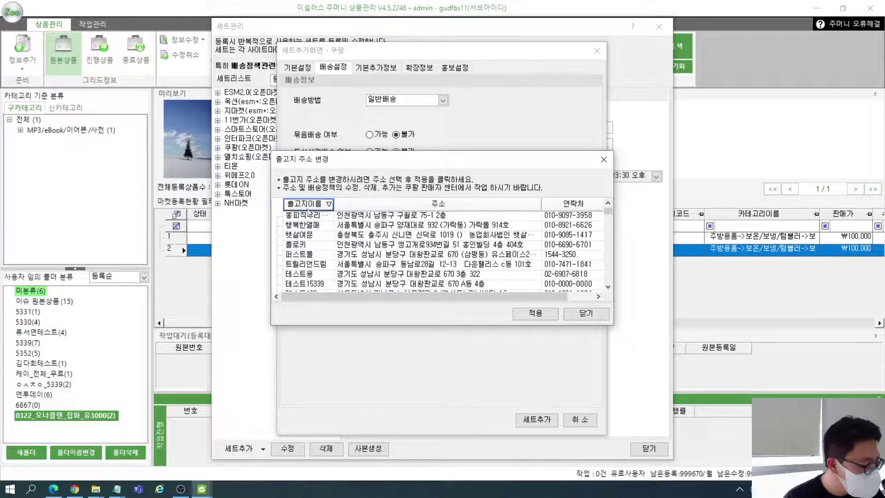
left_click(364, 255)
scroll(365, 267, "down", 1)
left_click(368, 246)
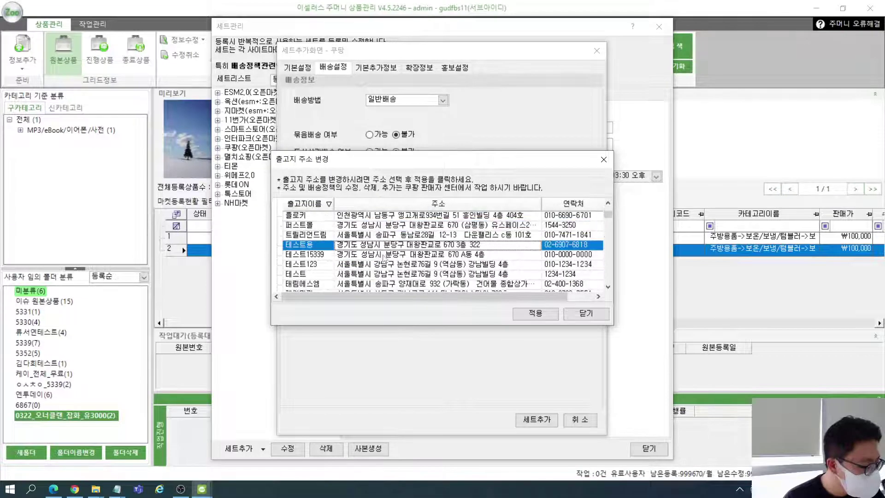
left_click(382, 255)
left_click(383, 246)
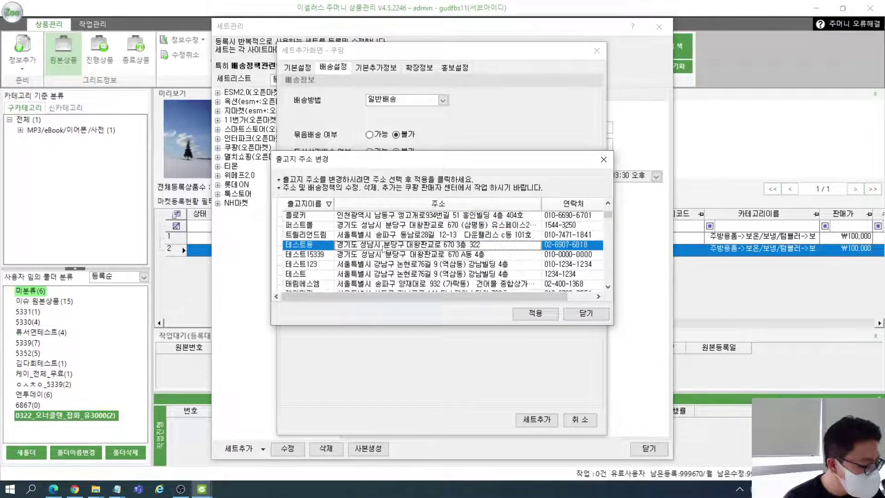
left_click(535, 314)
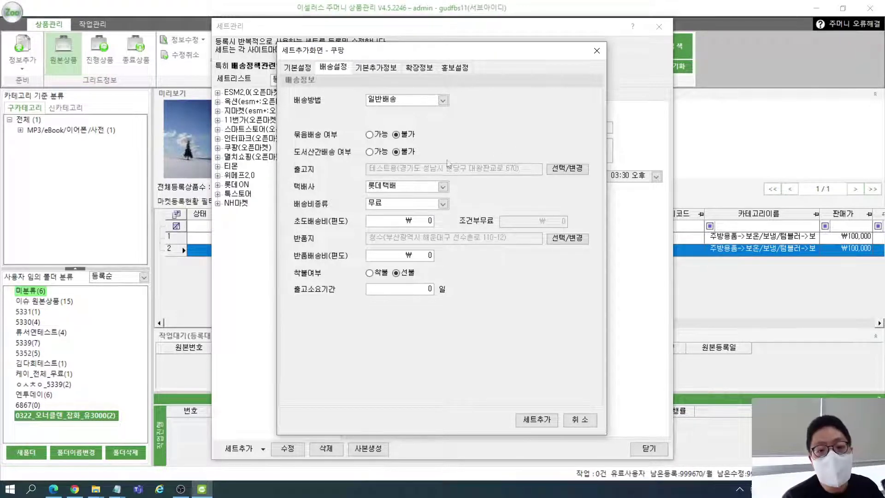
- Choose 롯데택배 as the 택배사 and 무료 as the 배송비종류
left_click(442, 188)
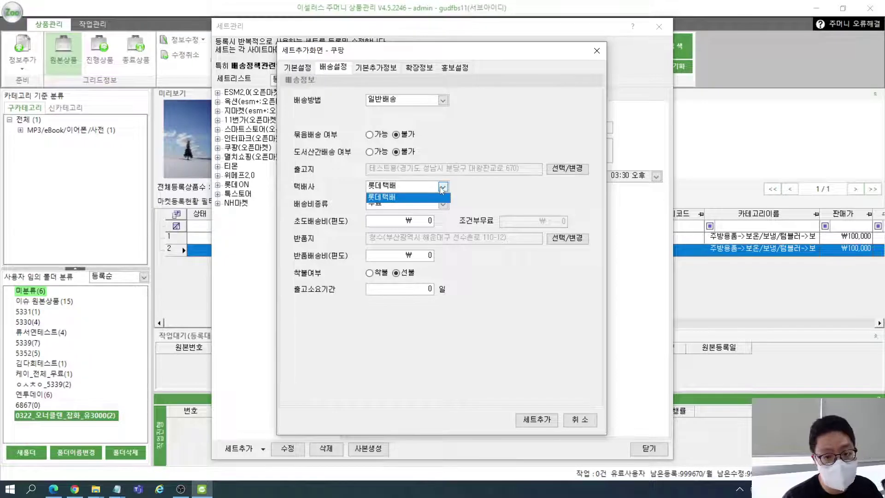
left_click(496, 184)
left_click(394, 189)
left_click(394, 196)
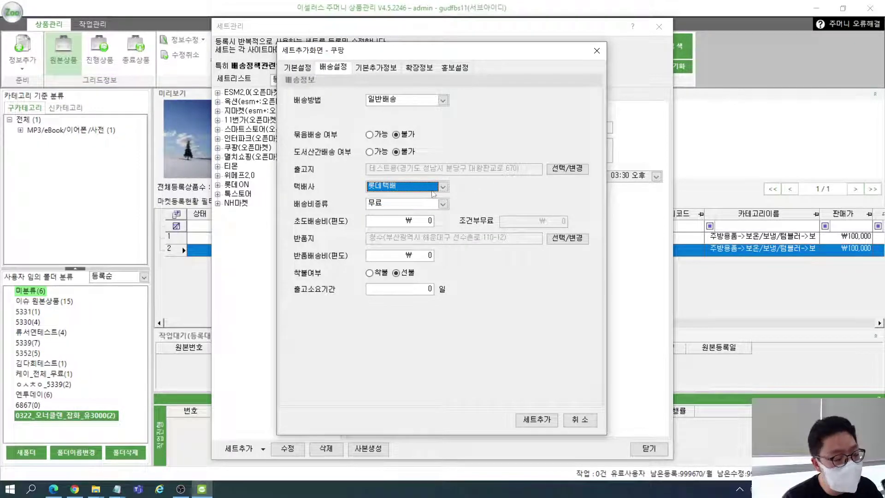
left_click(423, 203)
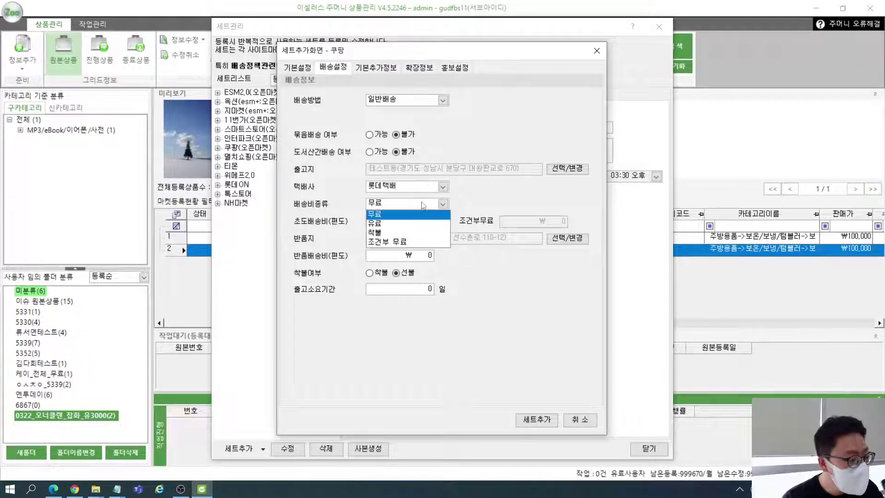
left_click(394, 214)
- Set both the 초도배송비(편도) and the 반품배송비(편도) to 2,500 won
left_click(431, 221)
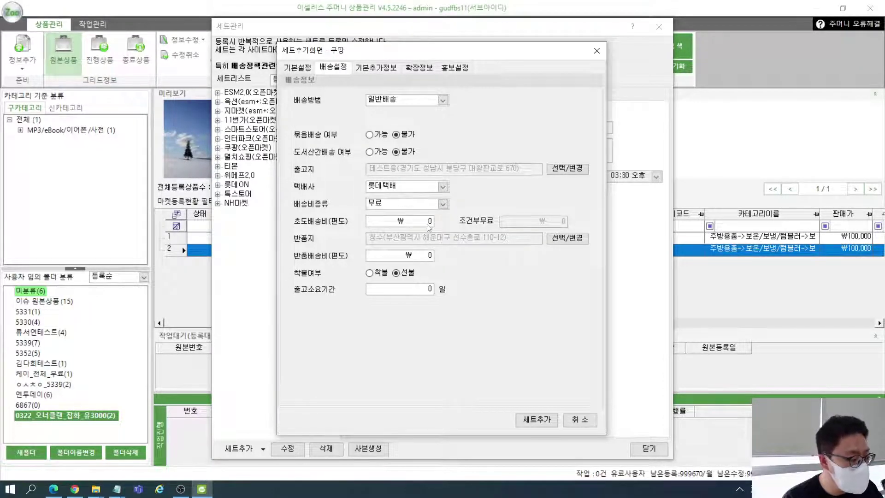
type("25,000")
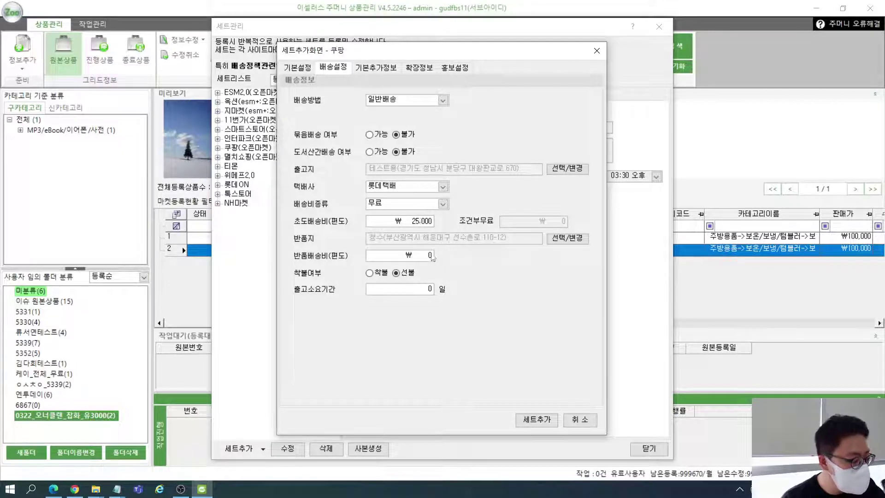
left_click(430, 257)
left_click(427, 225)
key("BackSpace")
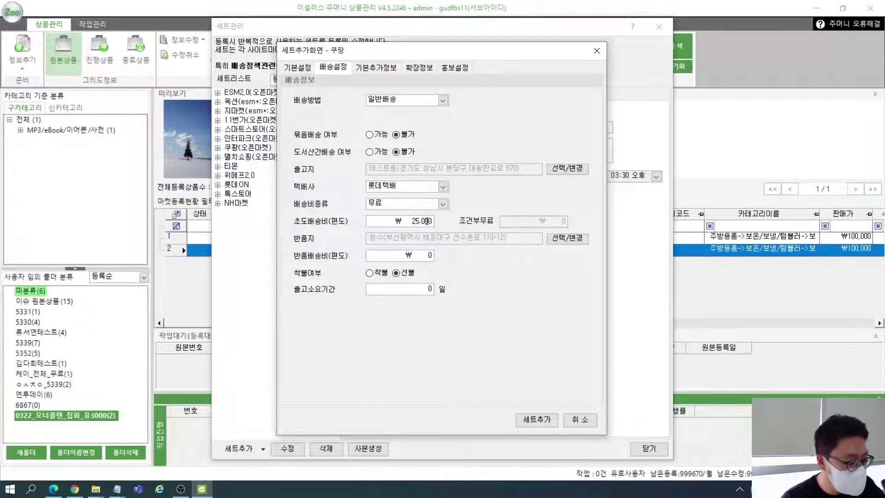
left_click(430, 258)
type("20")
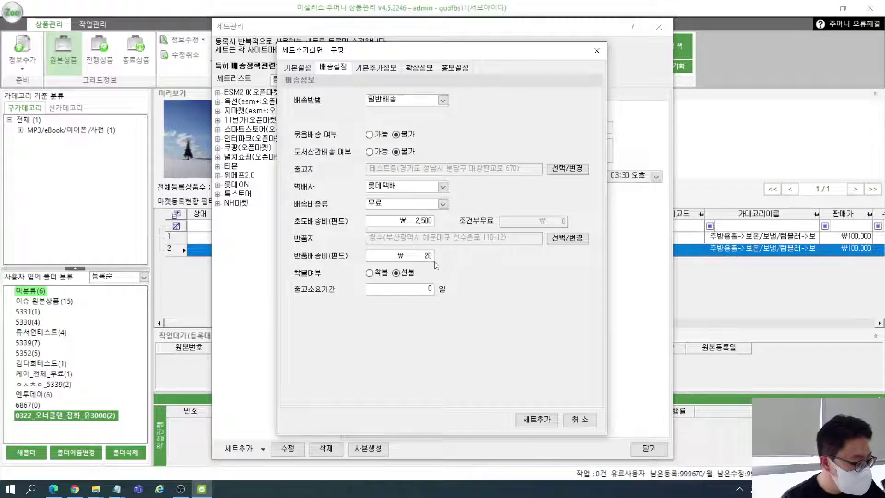
type("500")
key("BackSpace")
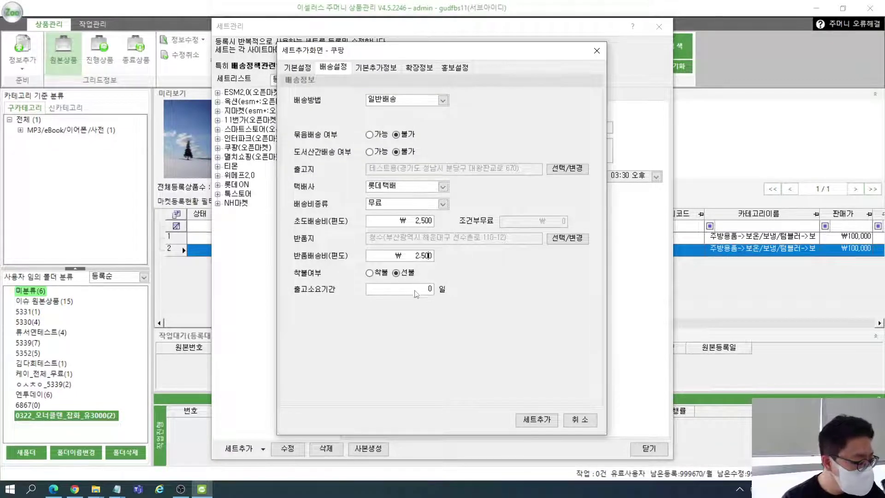
- Set the 출고소요기간 to 2 days and move on to the 기본추가정보 settings
double_click(433, 290)
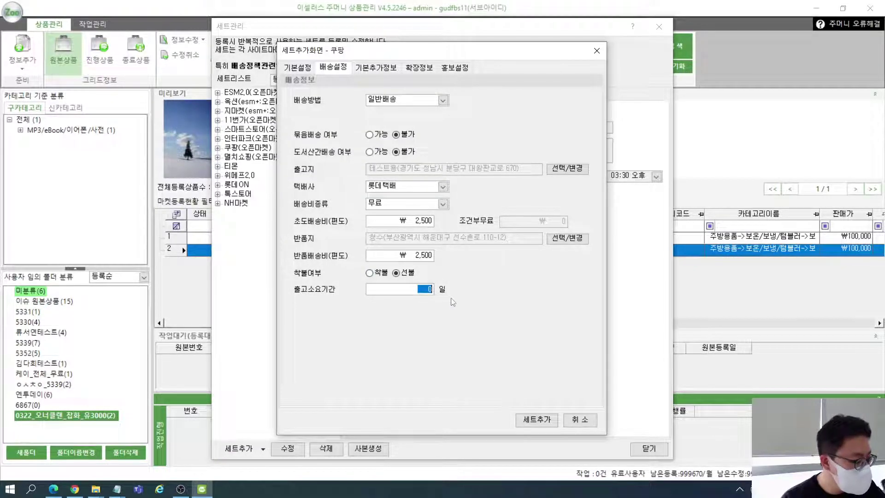
type("2")
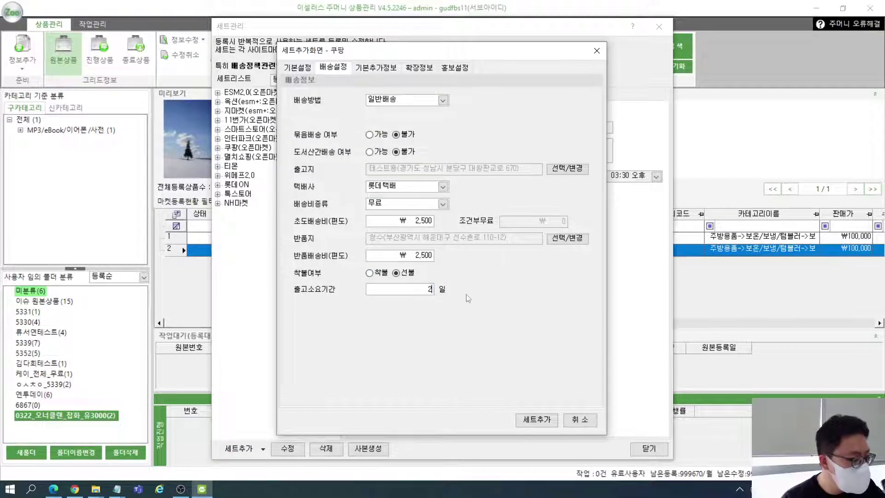
left_click(382, 74)
left_click(381, 85)
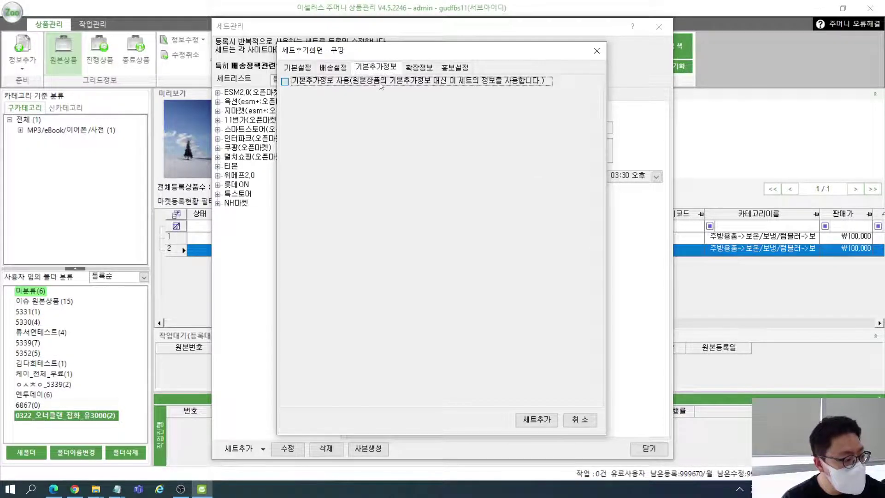
- Review the 기본추가정보, 확장정보 and 홍보설정 options of the 쿠팡 set, leaving the optional overrides unused
left_click(381, 84)
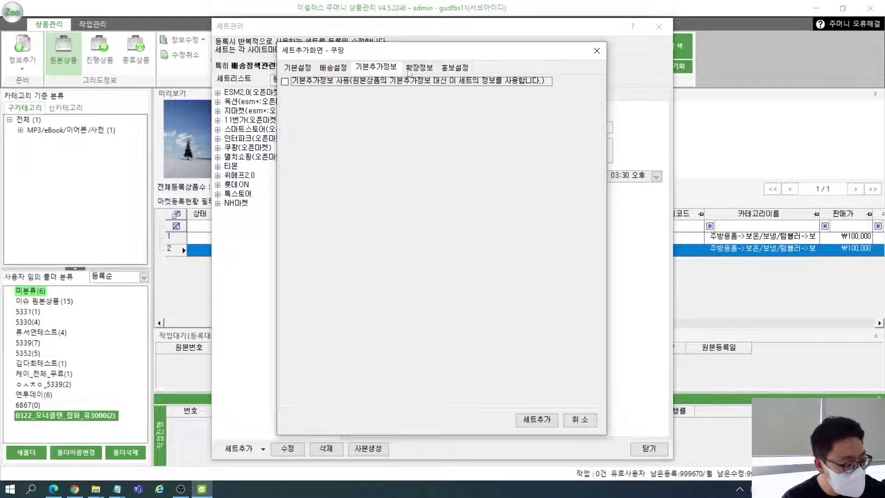
left_click(415, 69)
left_click(409, 83)
left_click(409, 84)
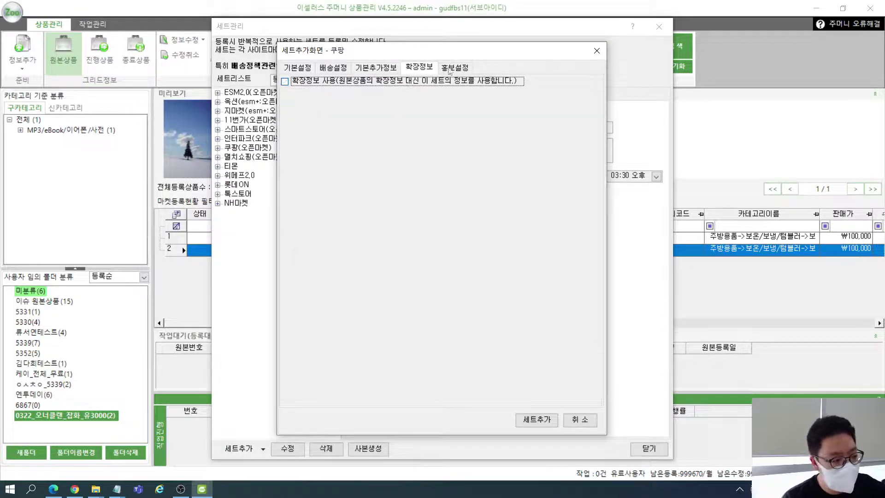
left_click(455, 67)
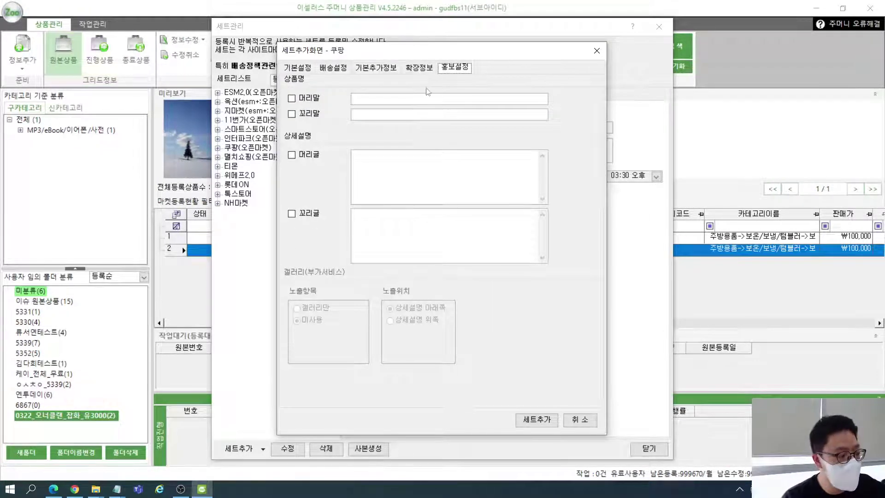
left_click(341, 71)
- Replace the 유3000 part of the 쿠팡 set's 세트이름 with 무료배송
left_click(297, 69)
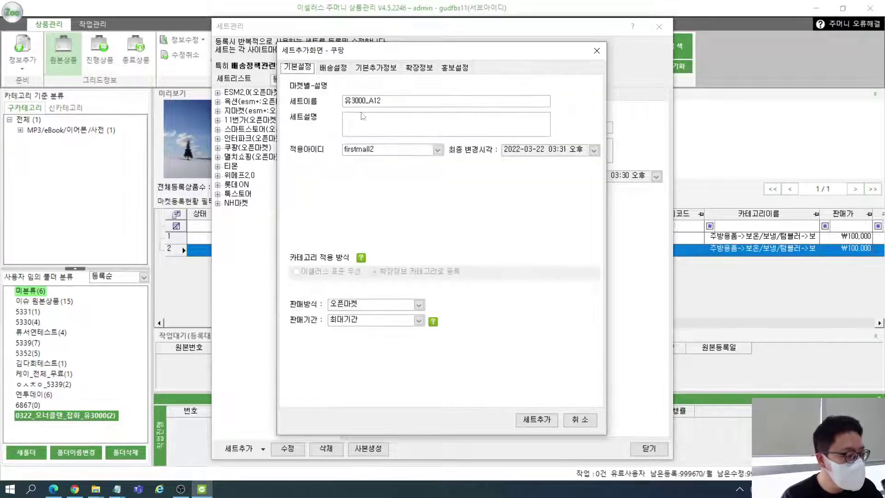
key("Home")
key("Delete")
key("Delete")
key("Delete")
key("Delete")
key("Delete")
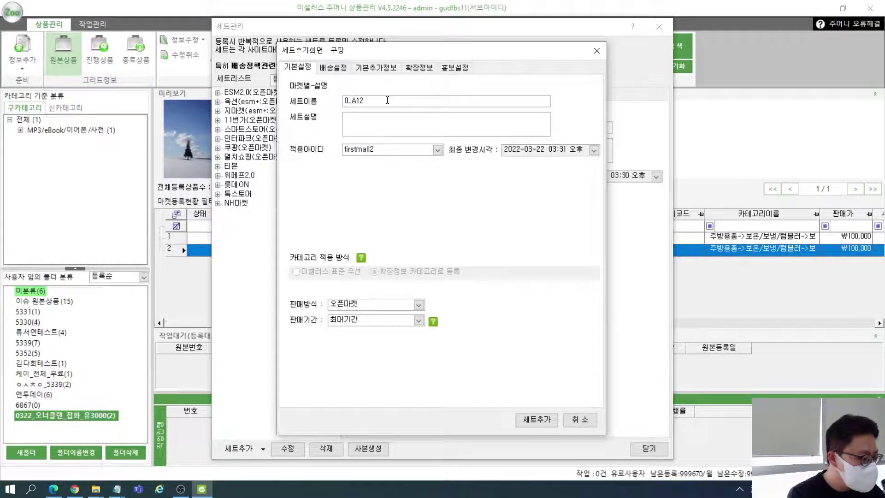
type("무료배송")
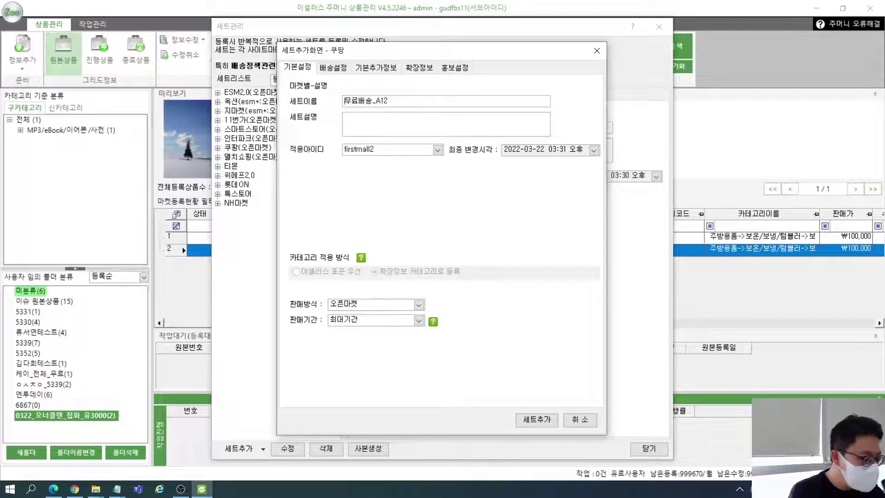
- Prefix the set name with the date so the 세트이름 reads 0322_무료배송_A12
key("Home")
type("03-22")
key("BackSpace")
key("BackSpace")
key("BackSpace")
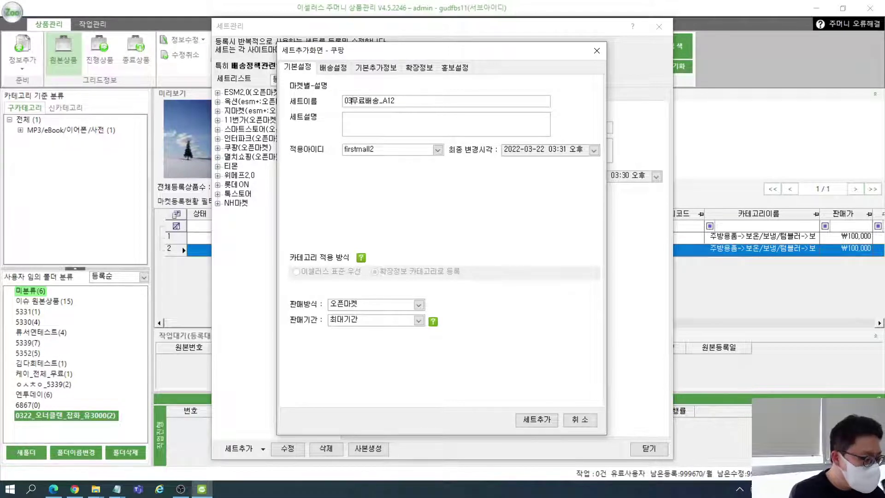
type("22-")
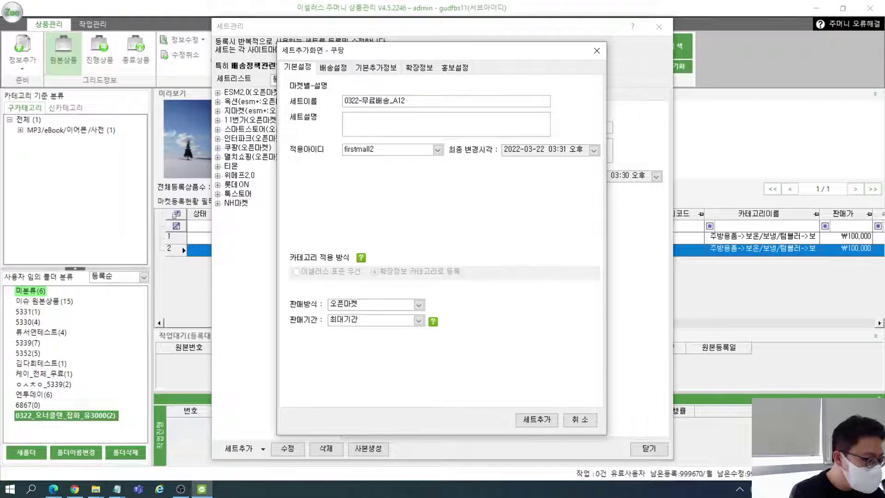
key("BackSpace")
type("_")
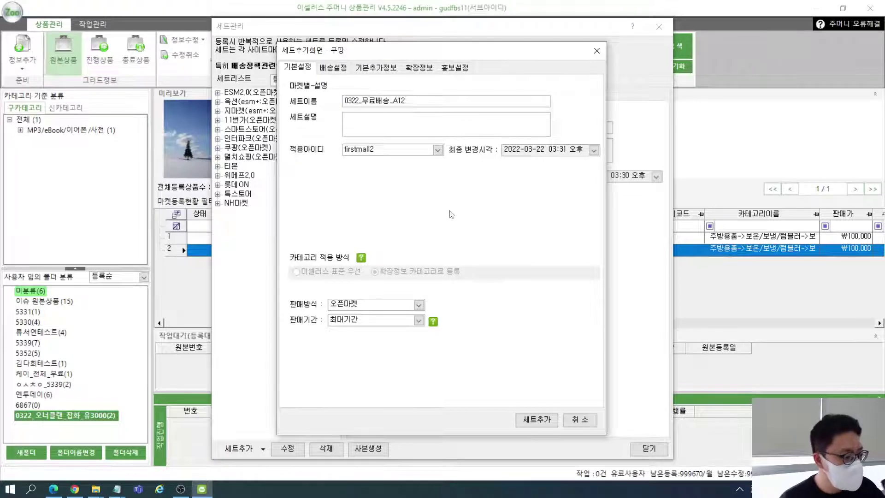
- Add the 쿠팡 set, confirming the addition, and close 세트관리
left_click(518, 416)
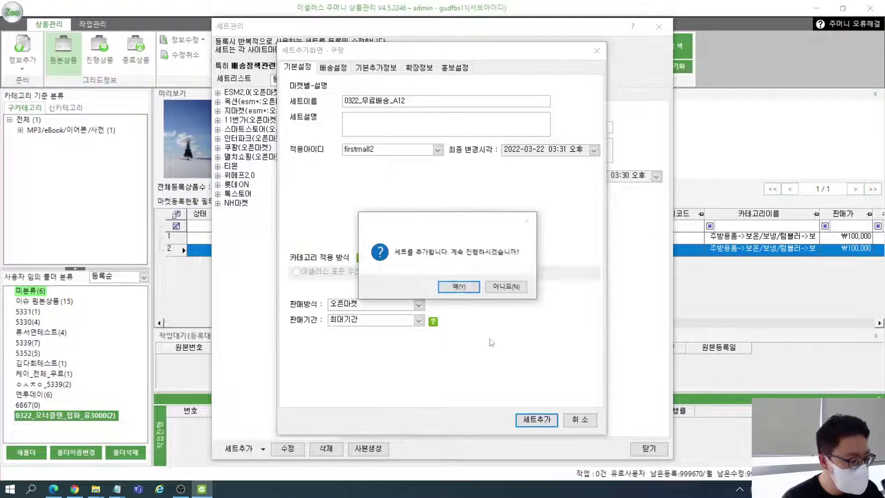
left_click(461, 292)
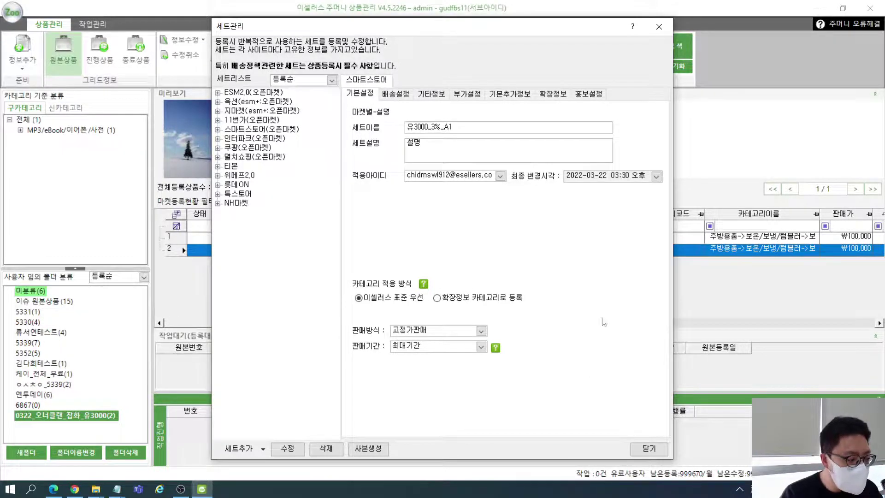
left_click(659, 450)
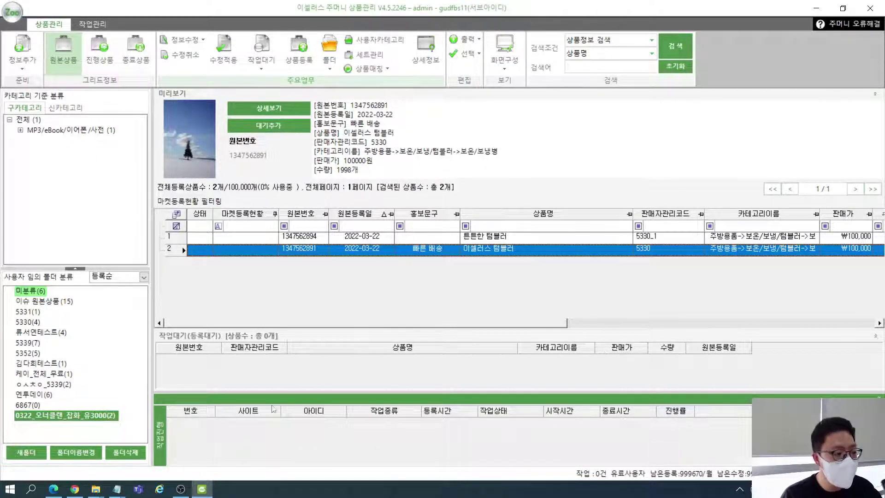
- Add both tumbler products, 튼튼한 텀블러 and 이셀러스 텀블러, to the 작업대기 list
left_click(325, 237)
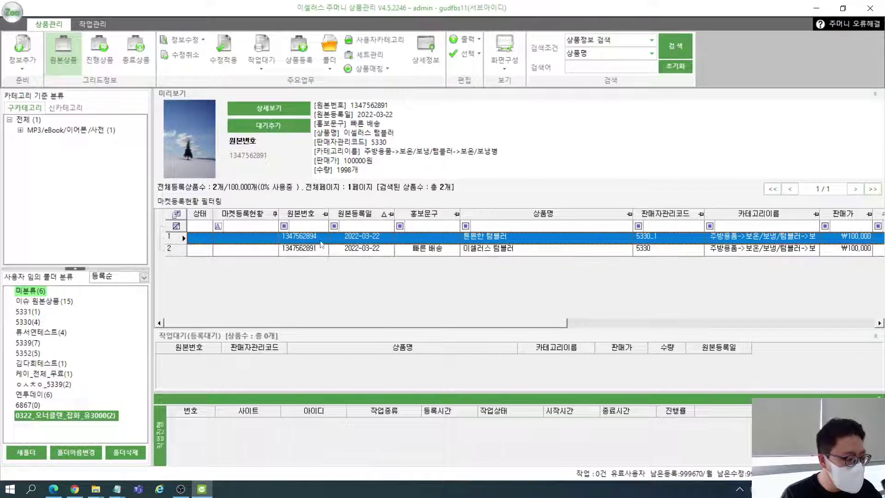
left_click(325, 250, "shift")
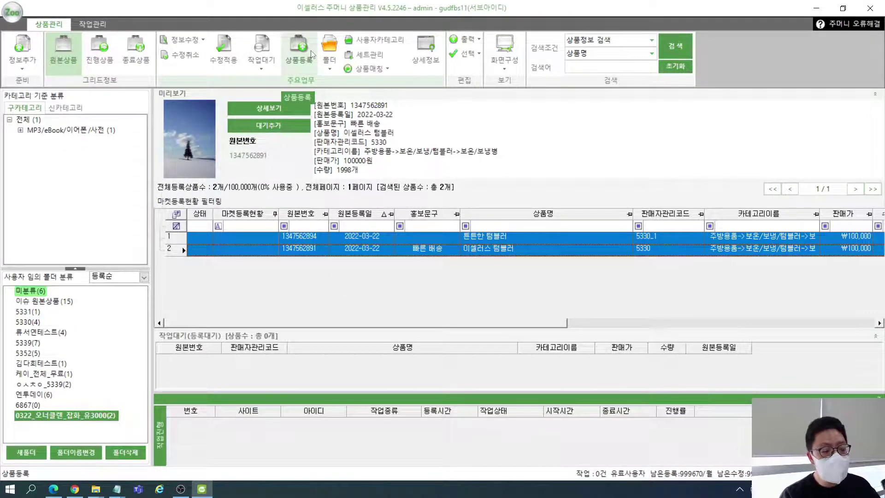
left_click(269, 59)
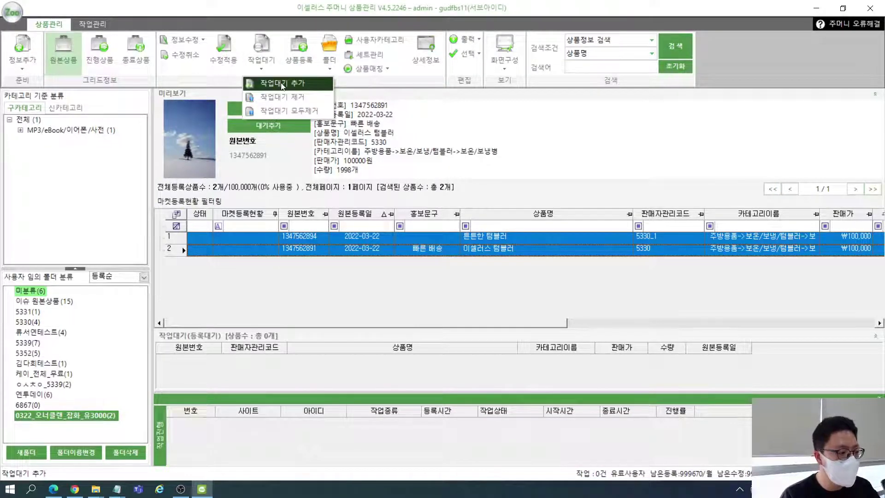
left_click(282, 84)
left_click(265, 254)
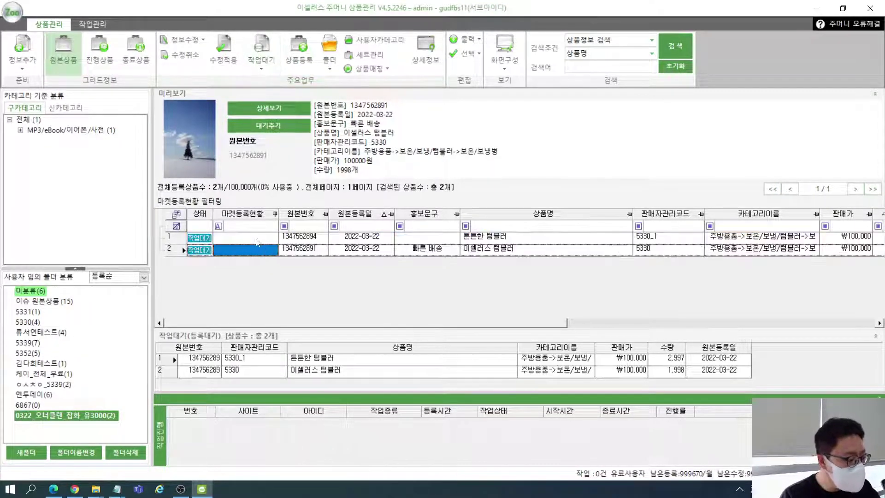
left_click(258, 241)
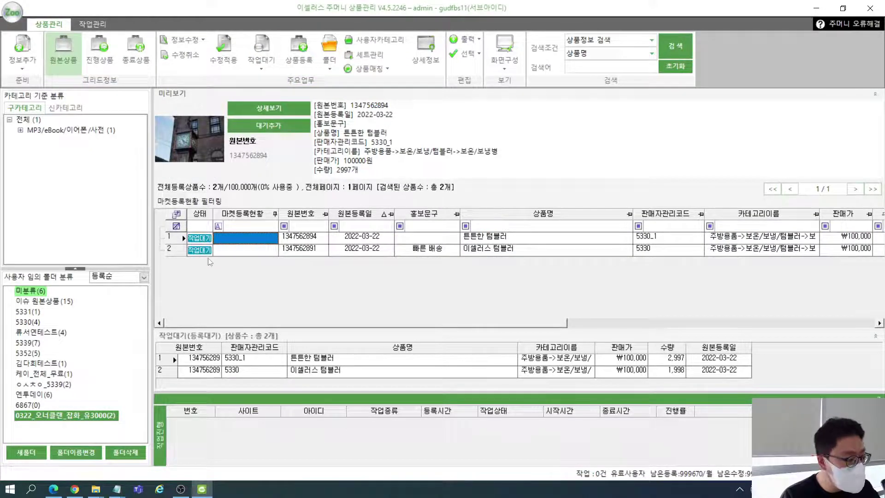
left_click(302, 362)
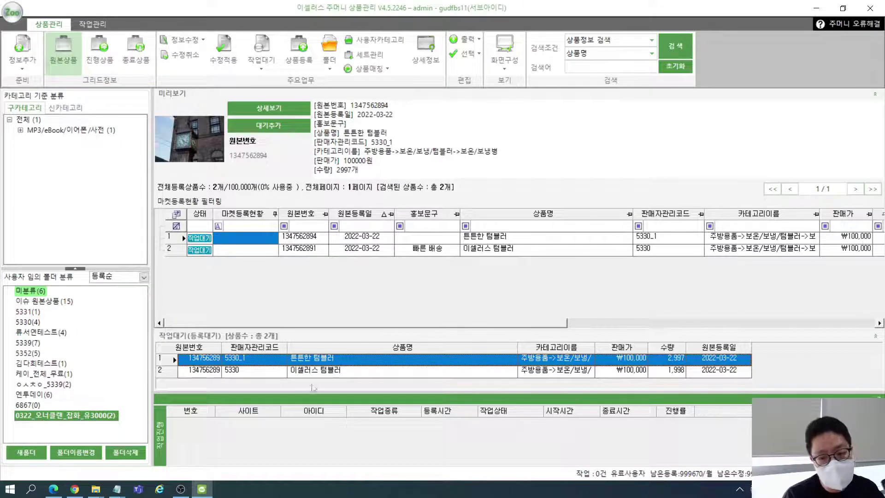
left_click(314, 237)
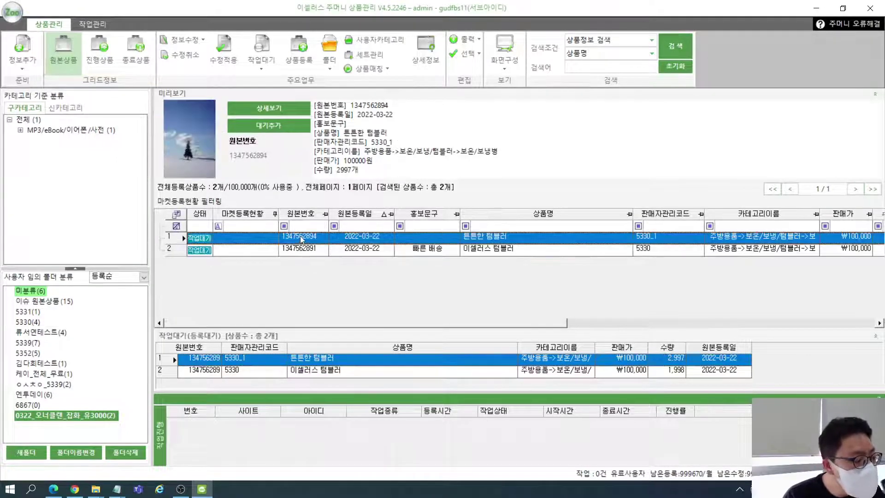
- Start 상품등록 for the waiting products, select the 스마트스토어 account 이셀러스 and acknowledge the 주의사항
left_click(302, 50)
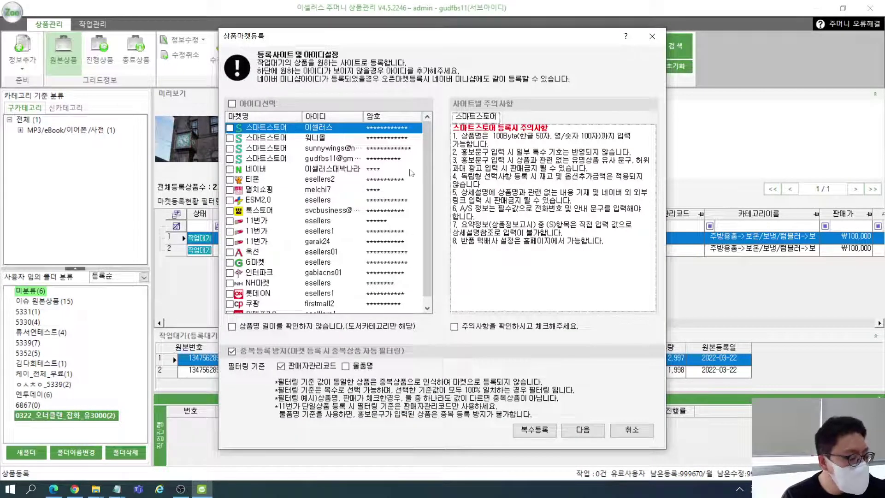
left_click(229, 129)
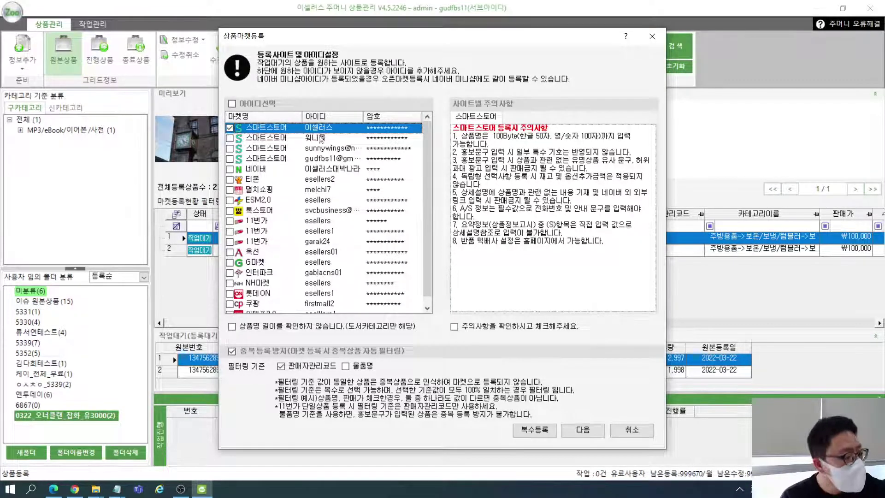
left_click(478, 327)
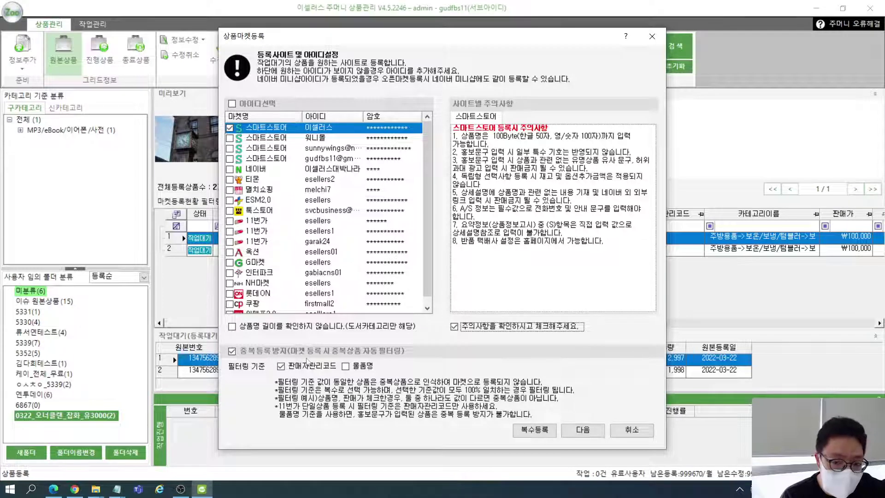
- Toggle 중복등록방지 and its 판매자관리코드 filter criterion off and back on
left_click(248, 357)
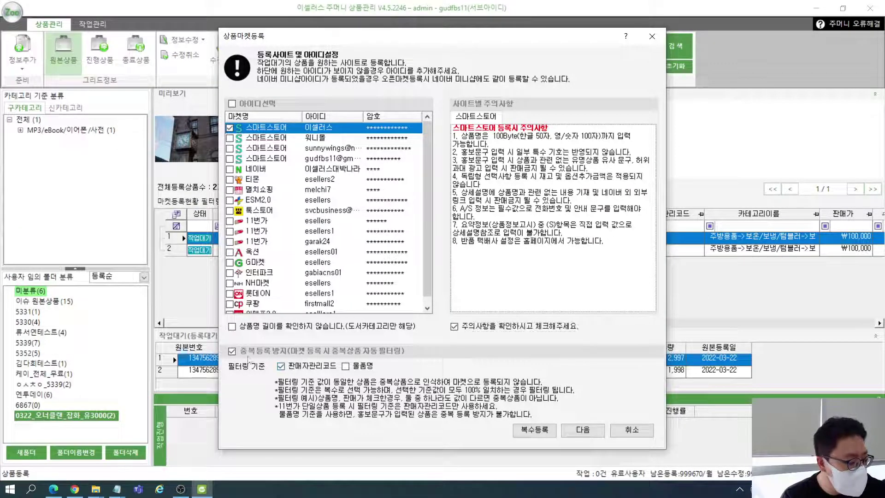
left_click(231, 351)
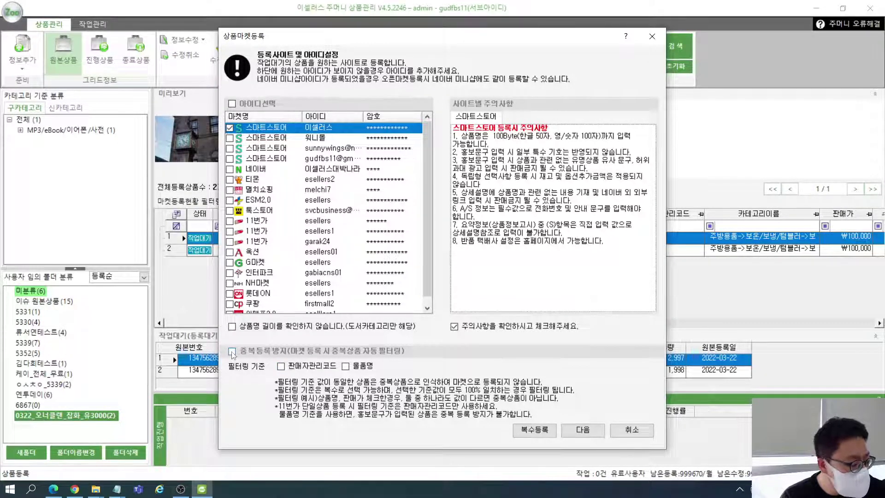
left_click(231, 351)
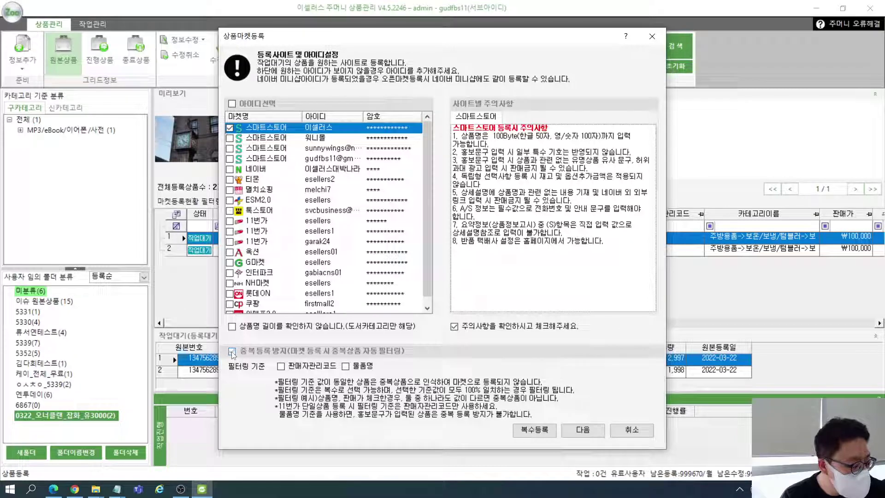
left_click(281, 366)
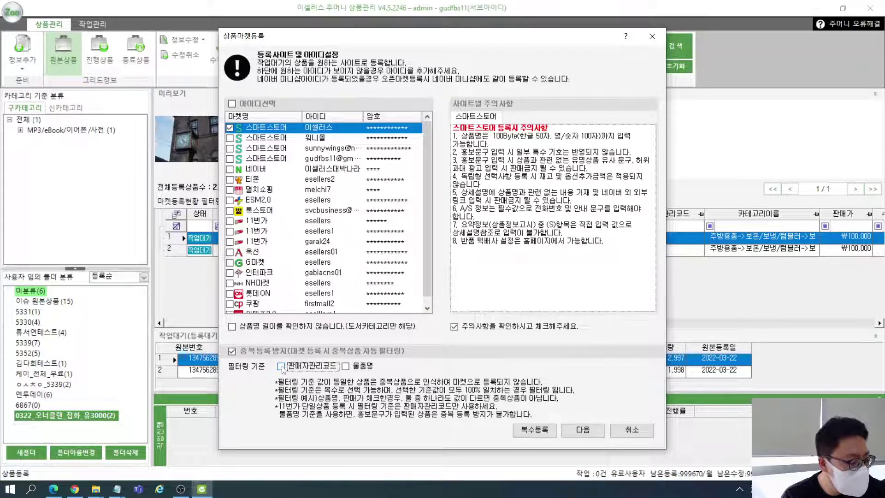
left_click(281, 366)
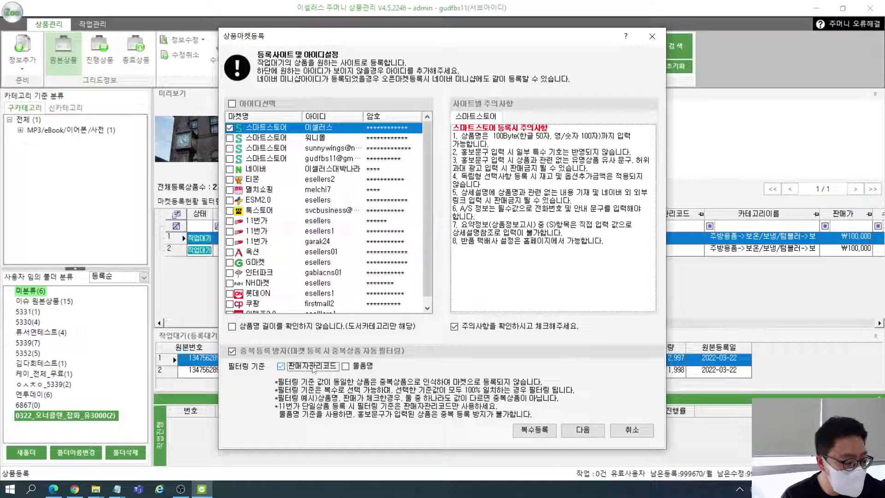
left_click(281, 367)
left_click(282, 368)
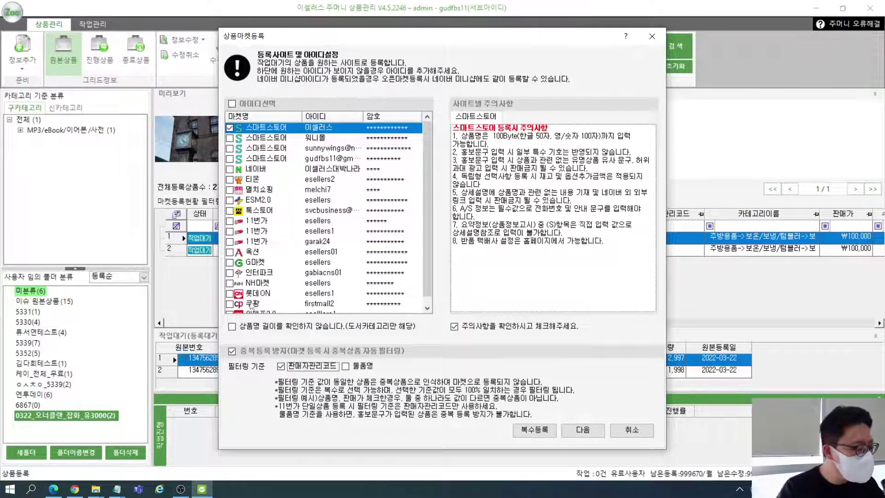
- Try to add the 쿠팡 account to the 스마트스토어 registration as a multiple-market registration
left_click(229, 304)
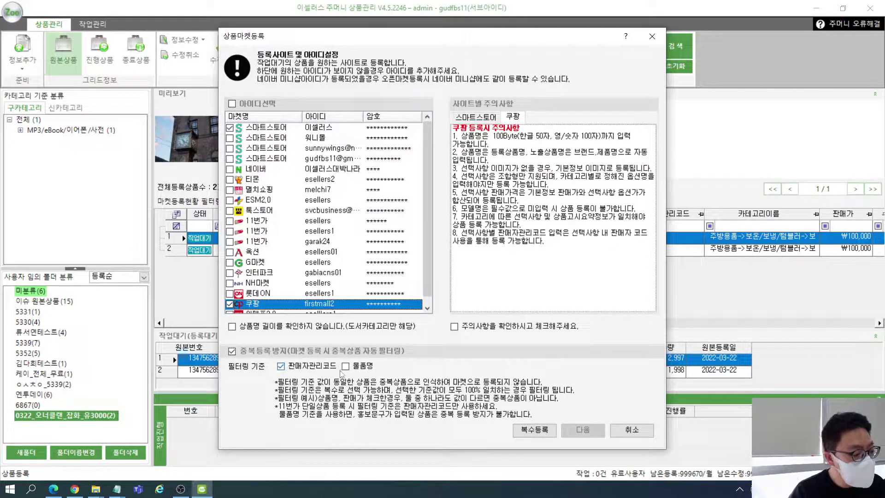
left_click(542, 434)
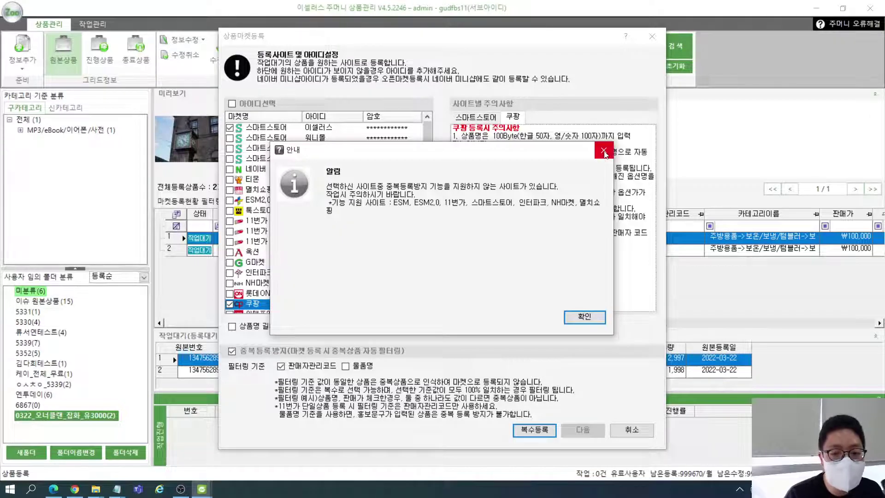
left_click(584, 317)
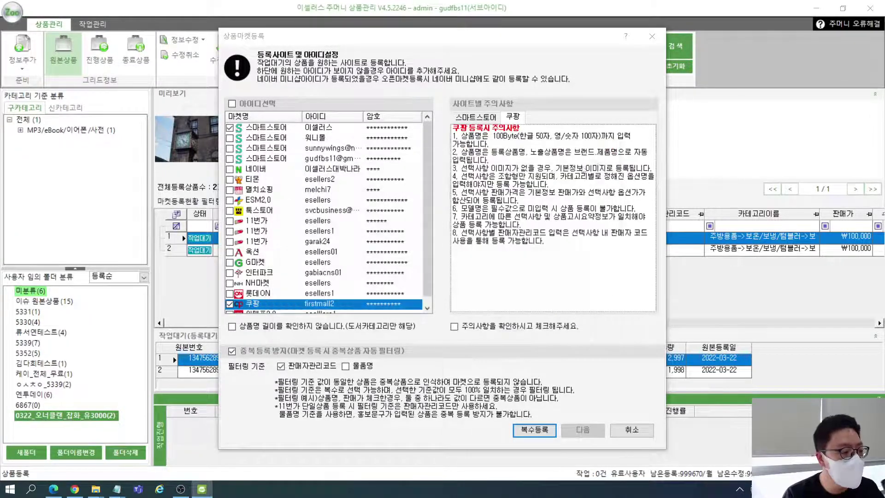
left_click(584, 318)
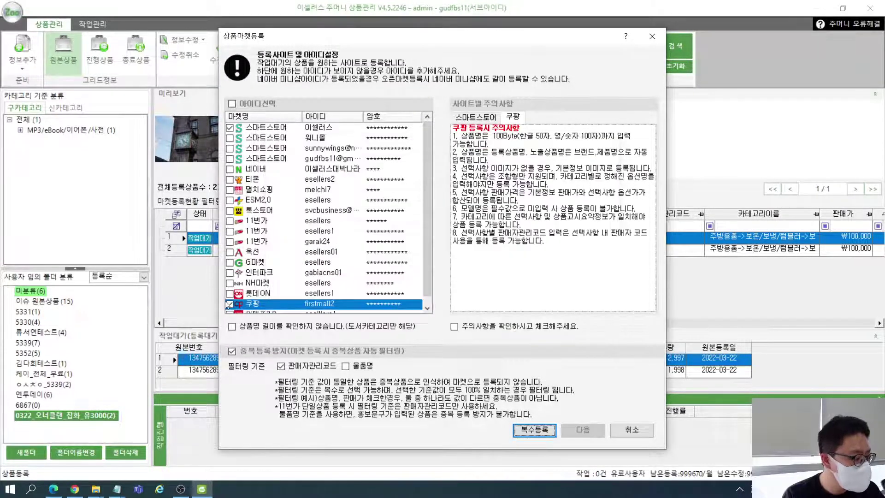
left_click(229, 304)
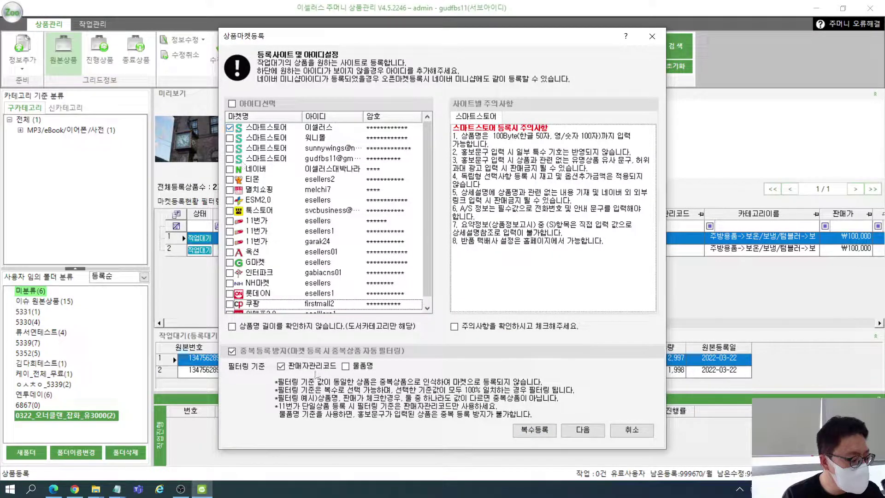
- Turn off the 판매자관리코드 filter and duplicate-registration prevention, acknowledge the 스마트스토어 notice, and proceed to the set and product information settings
left_click(315, 368)
left_click(257, 352)
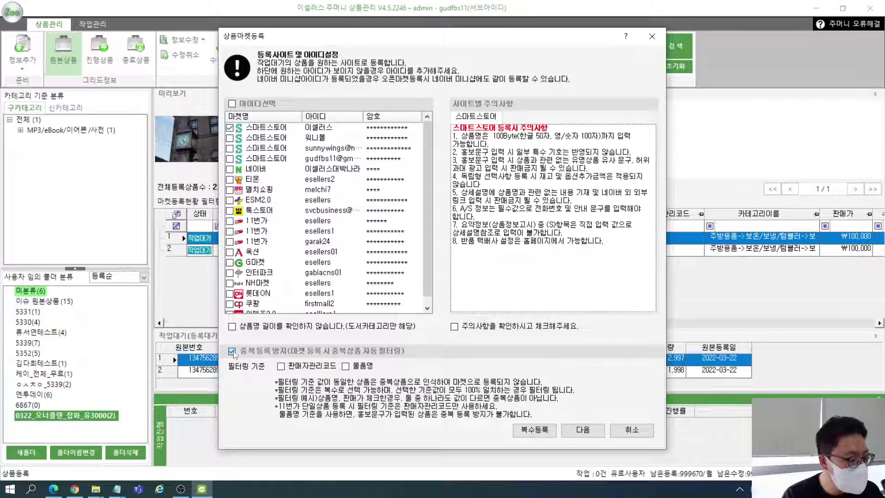
left_click(454, 326)
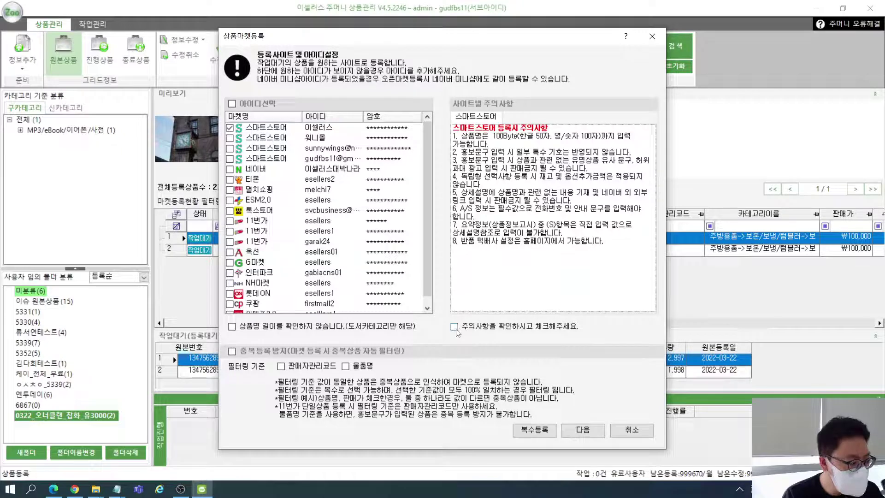
left_click(593, 432)
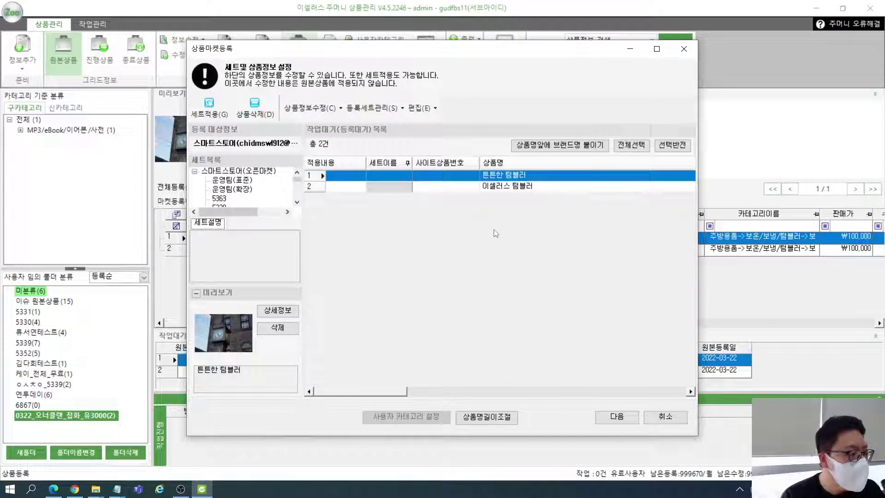
- Apply the registration set 유3000_3%_A1 to both products in the waiting list
left_click(458, 177)
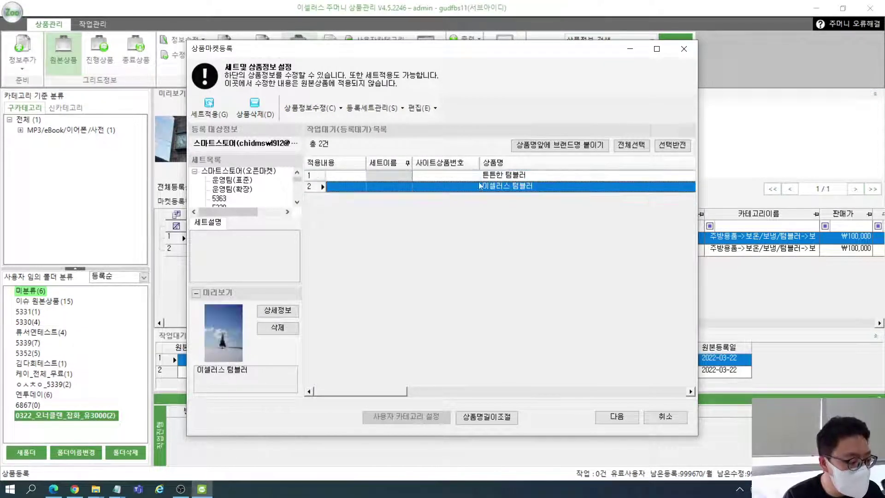
left_click(630, 146)
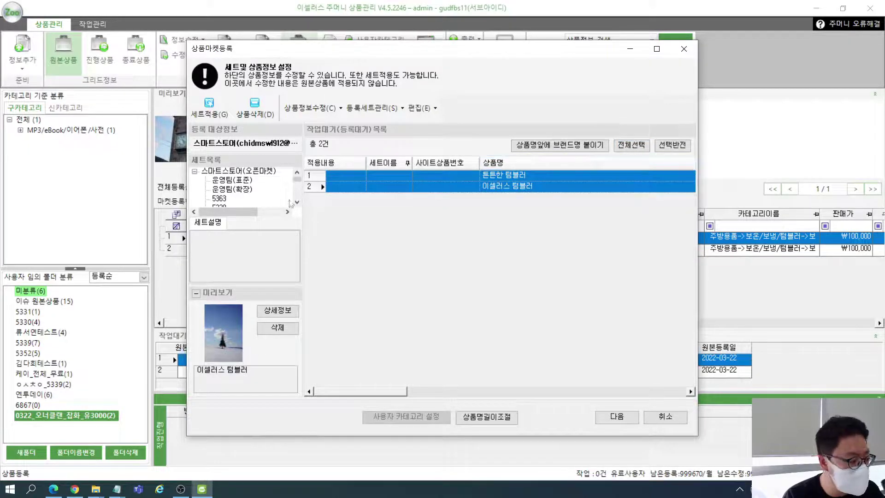
left_click_drag(297, 181, 297, 199)
left_click(255, 189)
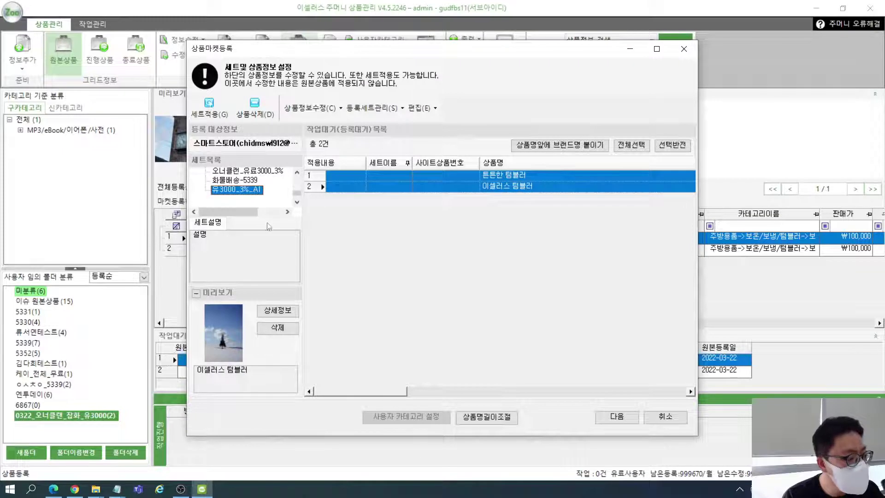
left_click(210, 102)
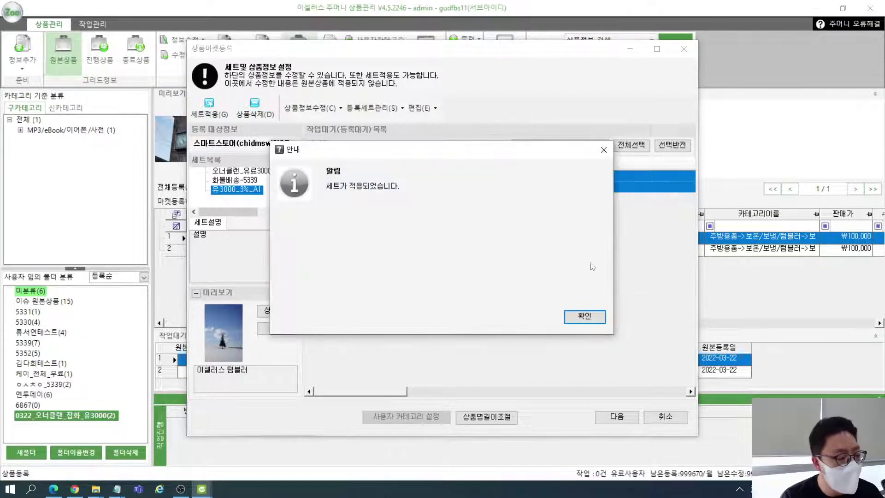
key("Return")
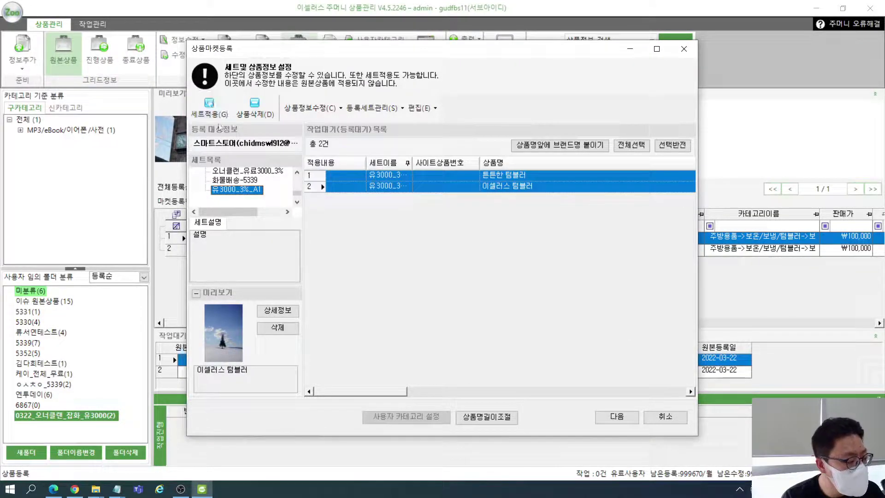
- Widen the 세트이름 column so the full set names fit
left_click(406, 188)
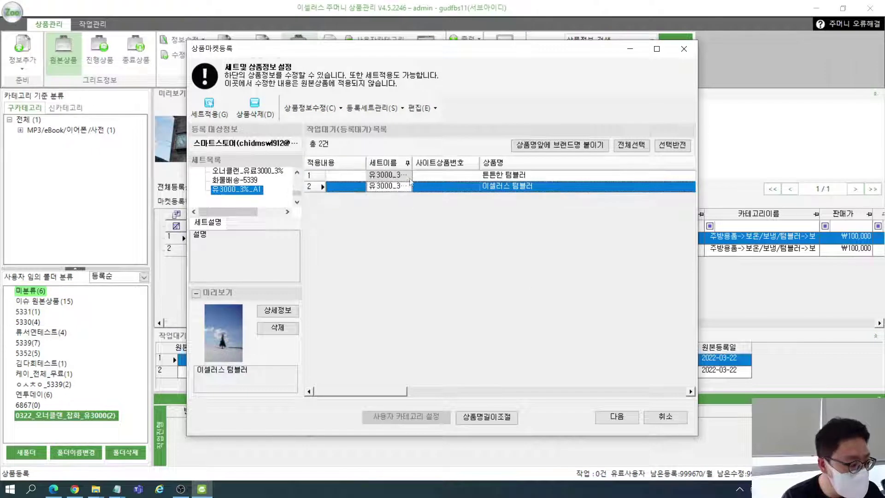
left_click(410, 176)
left_click_drag(445, 166, 445, 166)
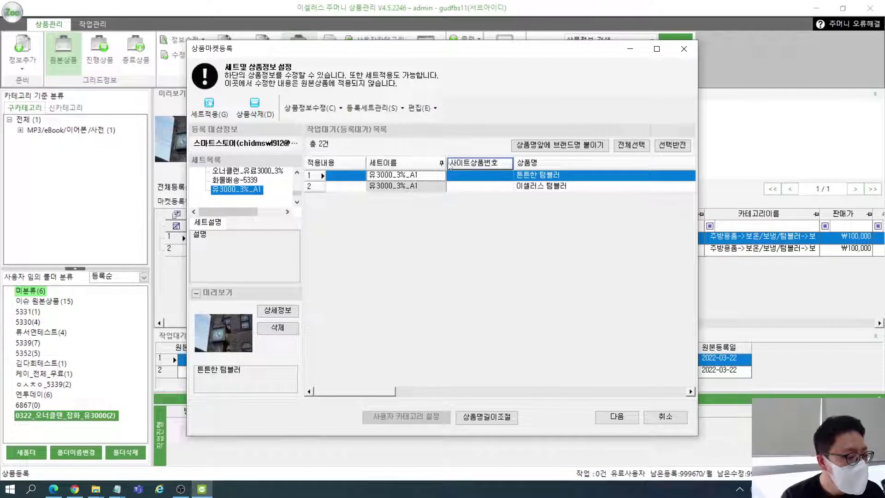
left_click_drag(446, 162, 433, 159)
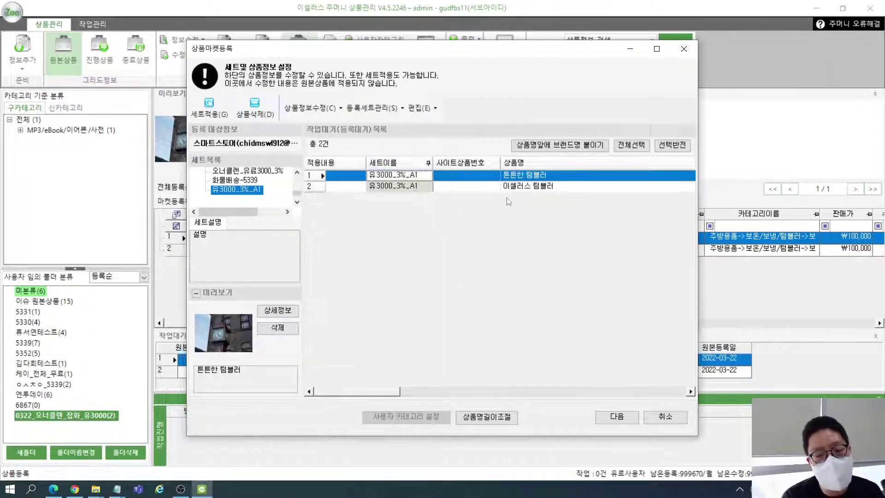
- Raise the selling price of 이셀러스 텀블러 by 3 percent, rounding (반올림) to 10원 units
left_click(518, 187)
left_click(513, 178)
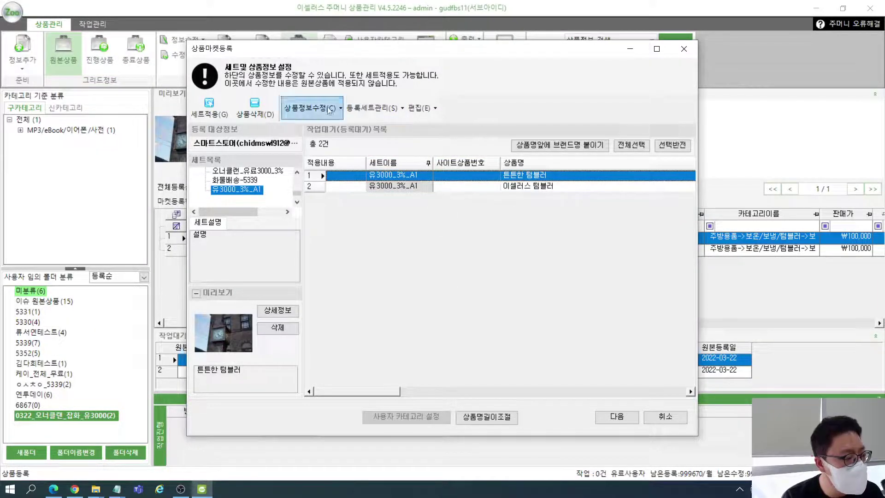
left_click_drag(386, 395, 409, 383)
left_click_drag(666, 164, 561, 173)
left_click(491, 188)
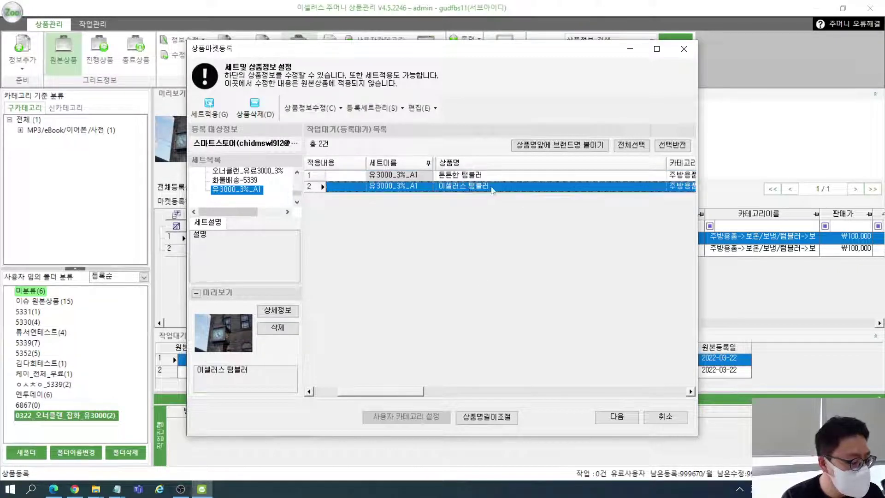
left_click(326, 109)
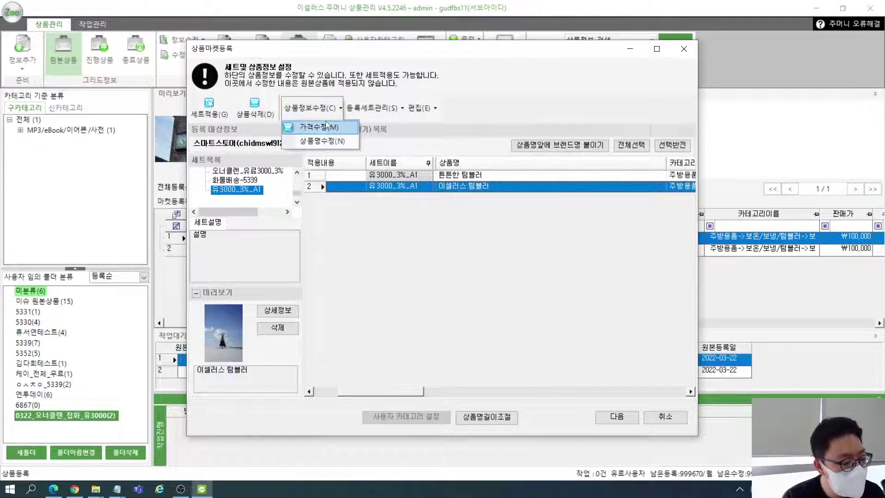
left_click(440, 278)
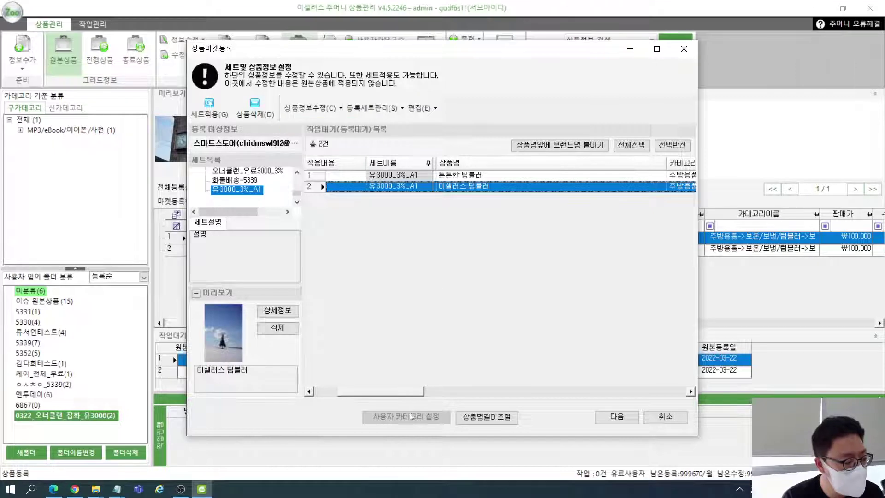
left_click_drag(400, 393, 468, 383)
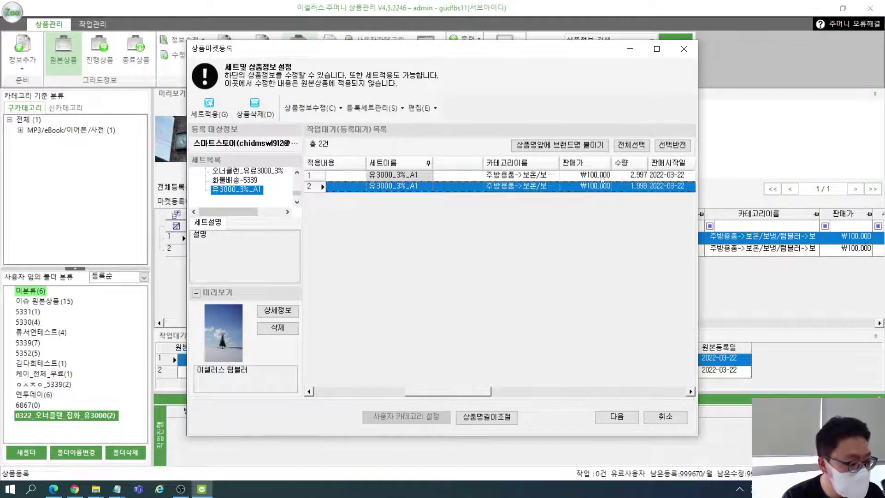
left_click(328, 111)
left_click(336, 132)
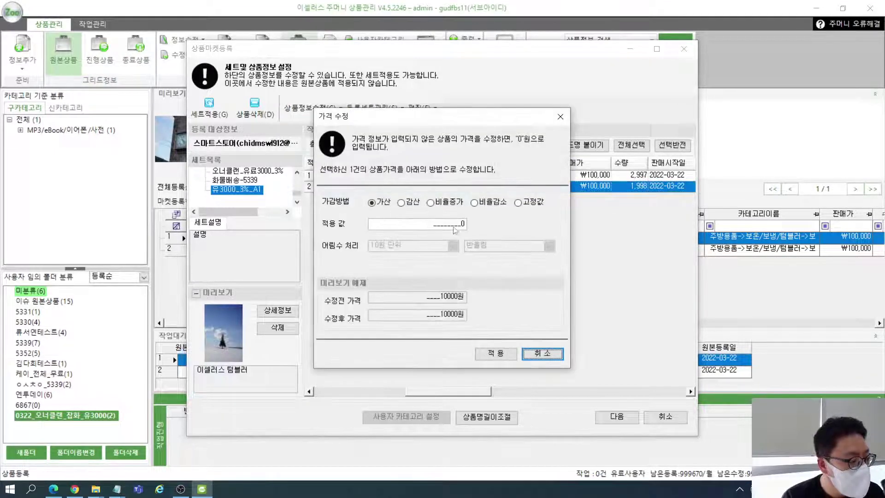
left_click(431, 203)
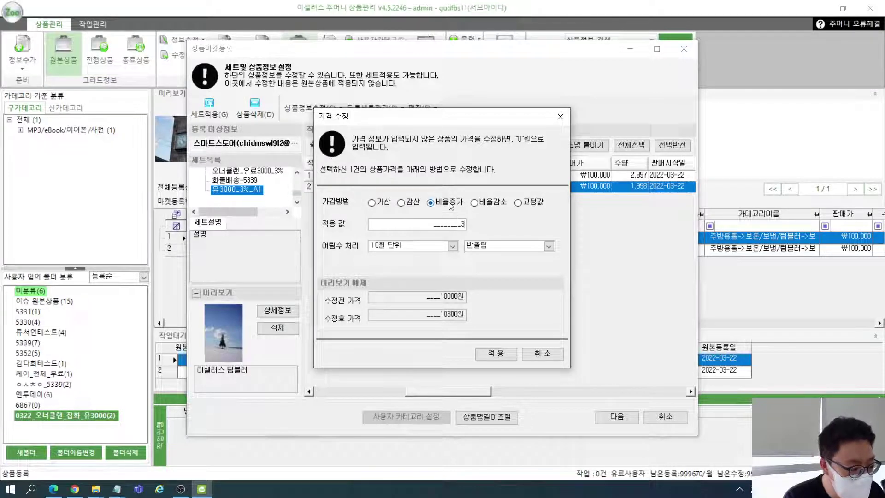
left_click(497, 354)
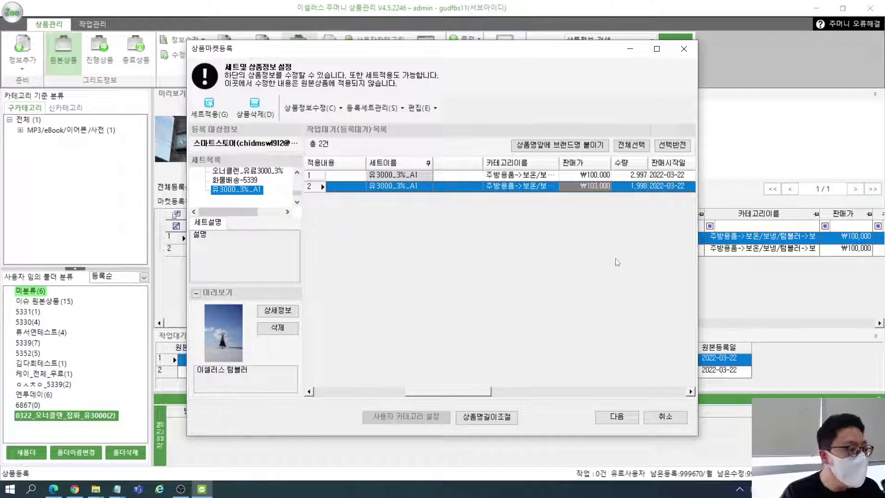
- Apply a byte-based length adjustment (상품명길이조절) to the product name of 튼튼한 텀블러
left_click(470, 178)
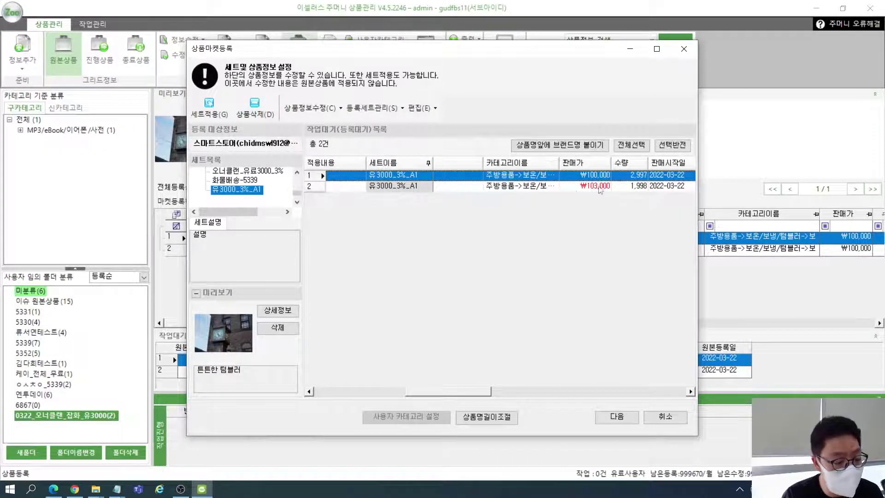
left_click_drag(469, 393, 396, 395)
left_click(310, 107)
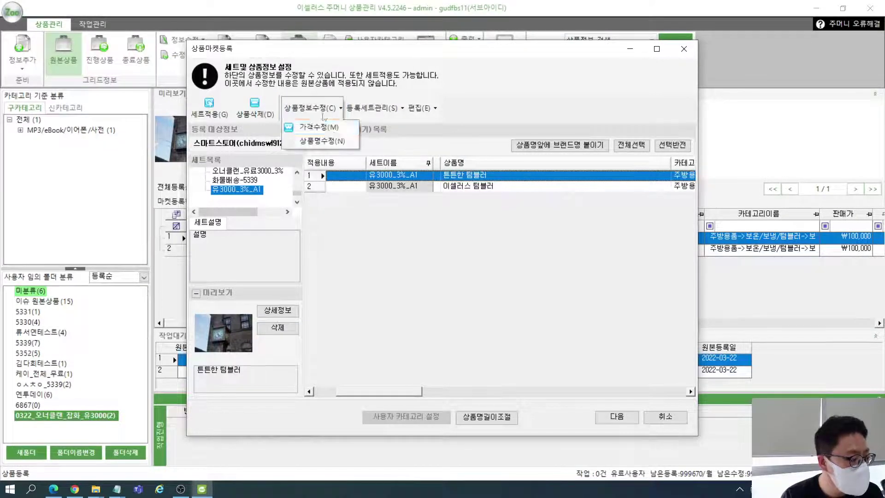
left_click(334, 141)
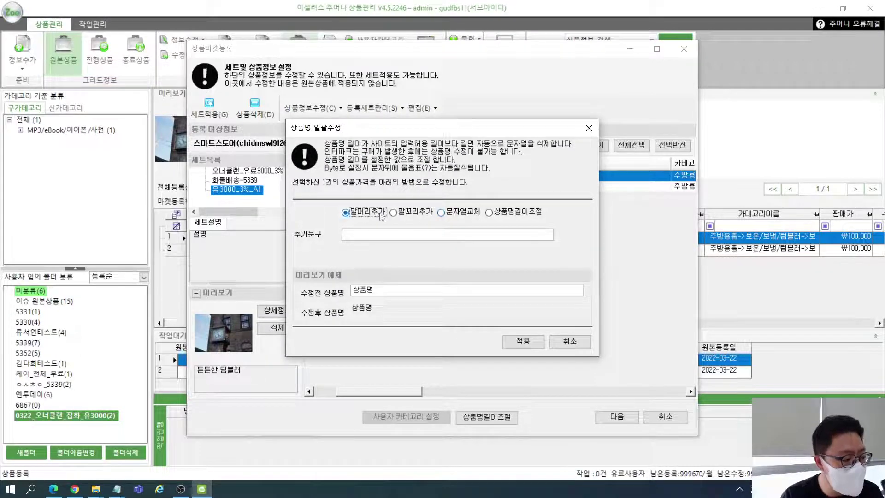
left_click(493, 213)
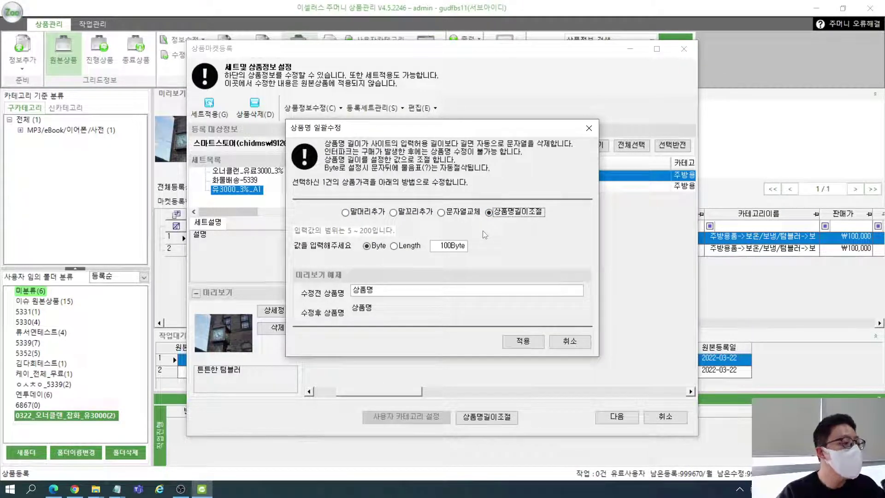
left_click(443, 249)
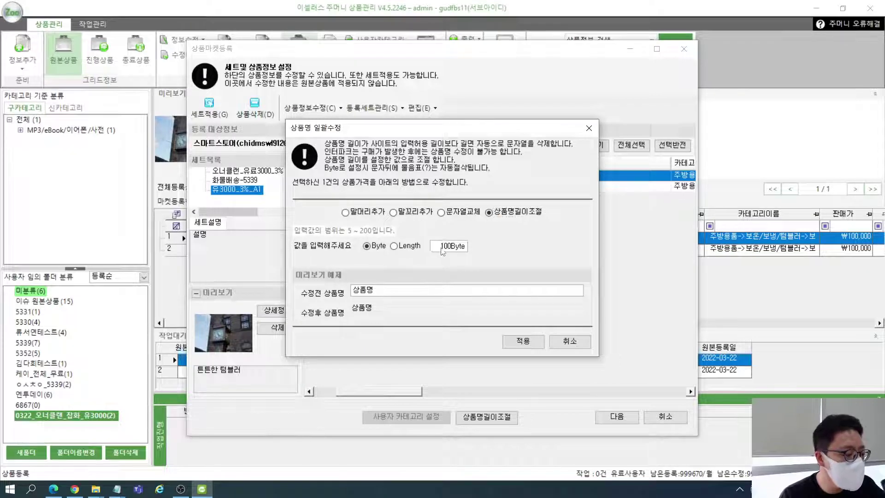
key("BackSpace")
key("BackSpace")
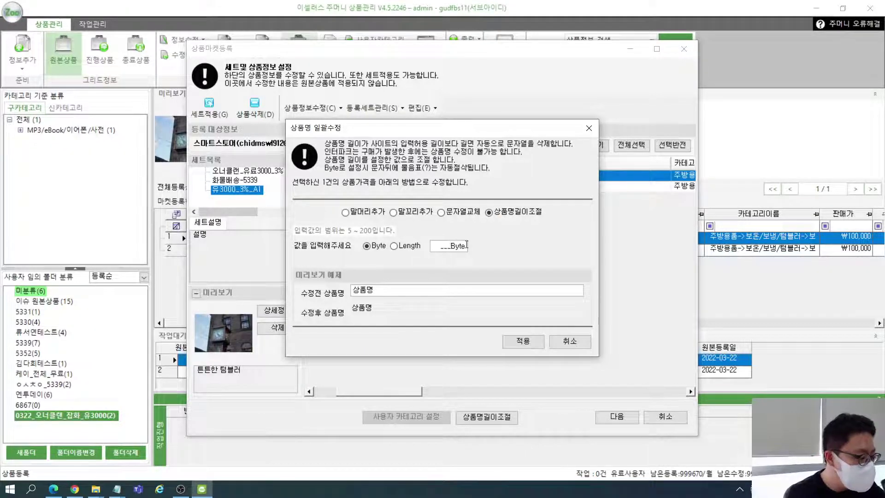
left_click(513, 340)
- Examine the product names, categories and selling prices of both tumblers in the waiting list
left_click(466, 186)
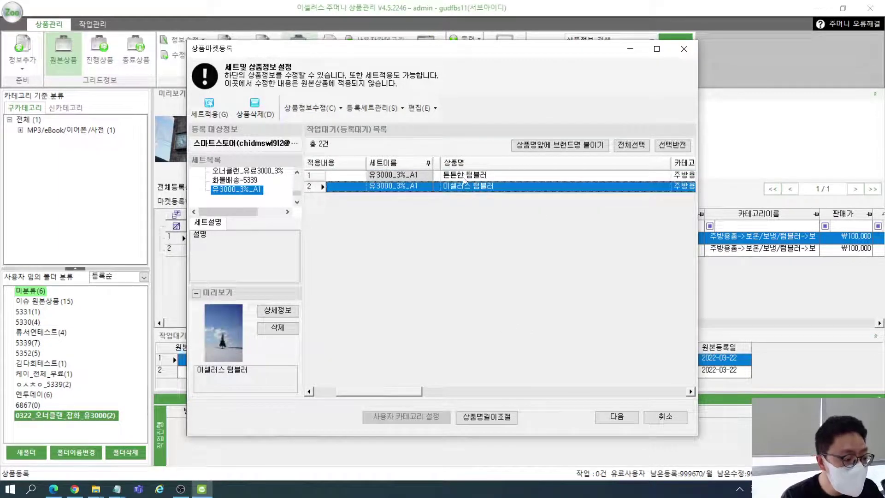
left_click(482, 180)
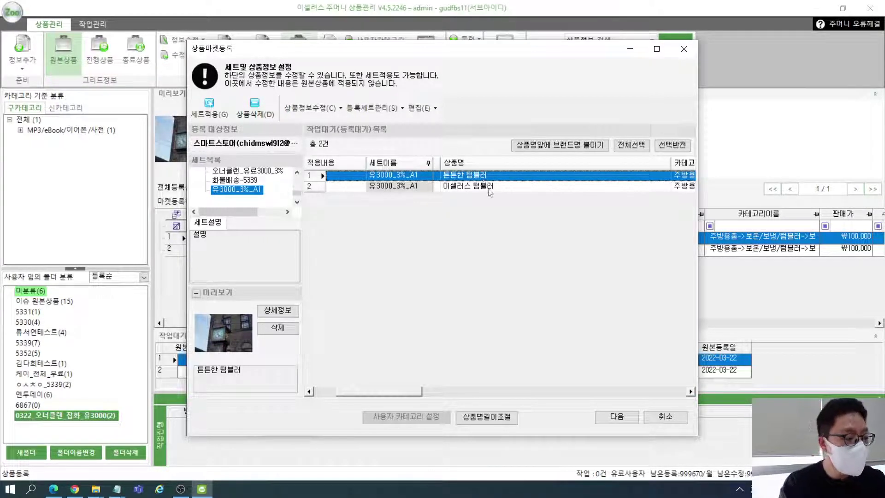
left_click(482, 184)
left_click_drag(402, 391, 473, 395)
left_click(562, 176)
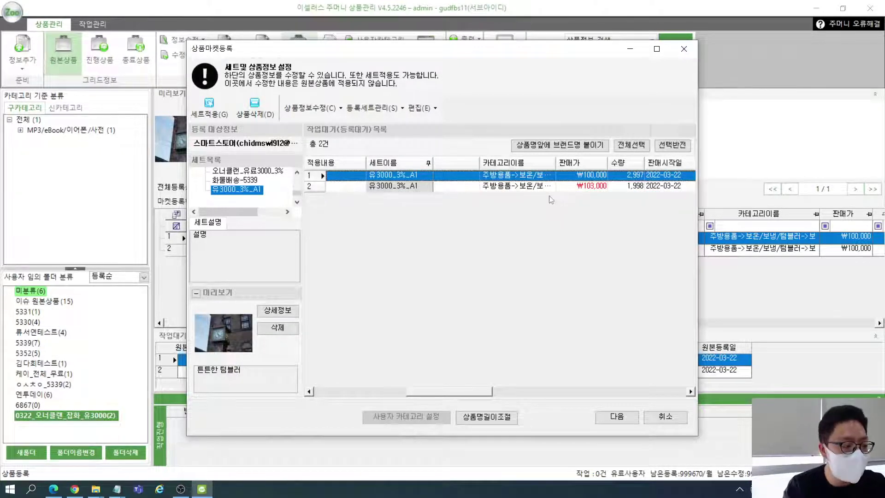
left_click(484, 185)
left_click(481, 175)
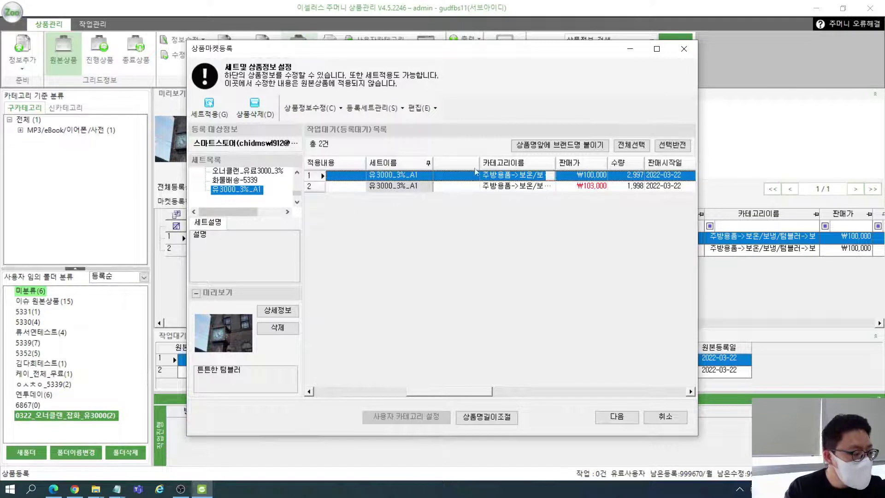
left_click(424, 188)
left_click(418, 179)
left_click(418, 185)
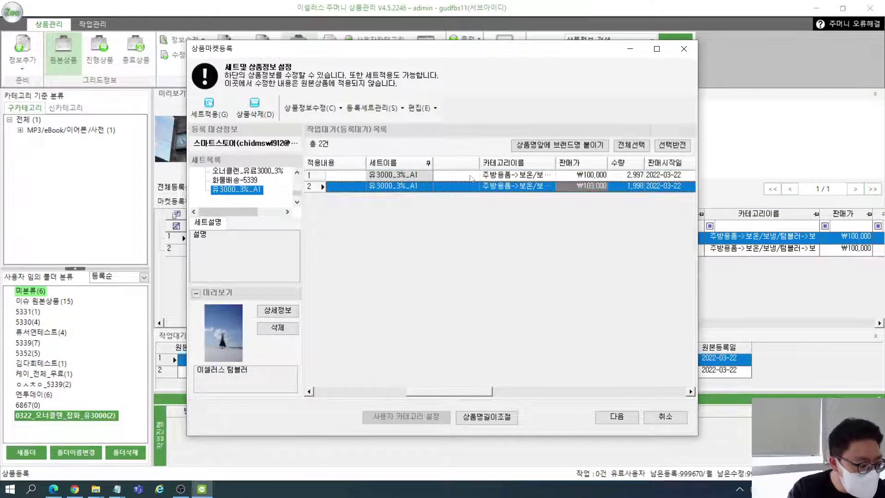
- Proceed to the registration summary for both tumblers and submit them for registration on 스마트스토어
left_click(311, 108)
left_click(516, 186)
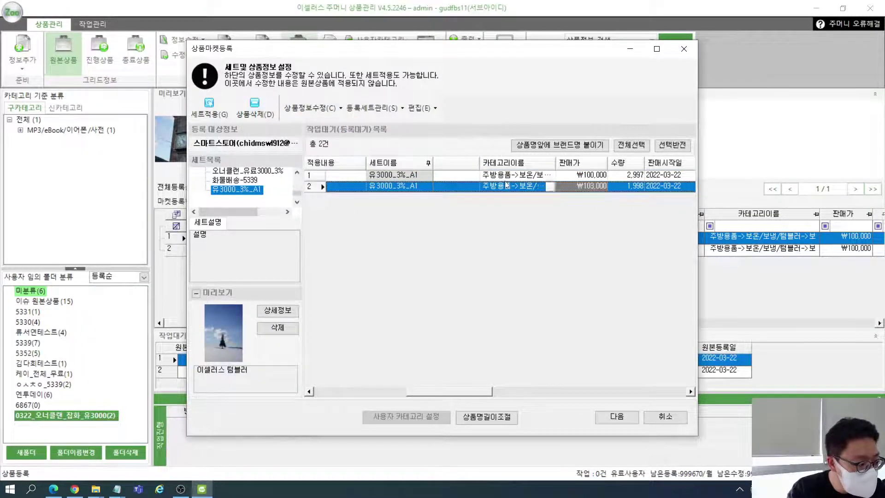
left_click(510, 175)
left_click(507, 187)
left_click(622, 417)
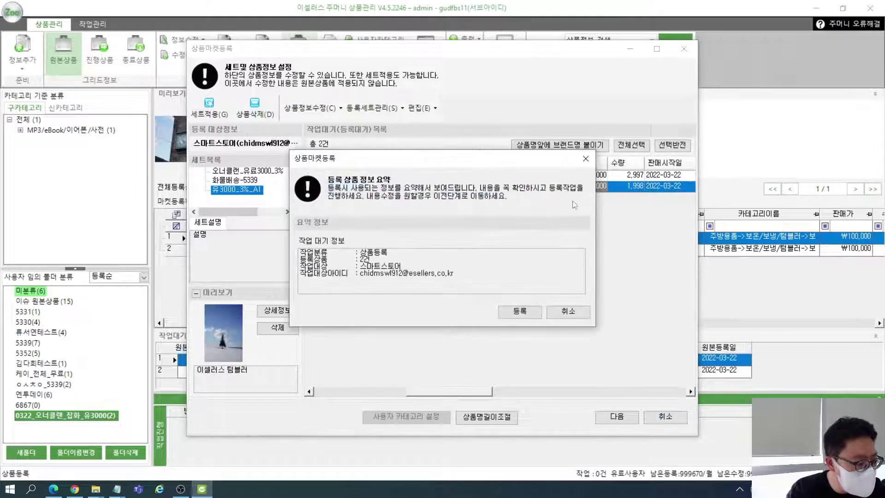
left_click(521, 315)
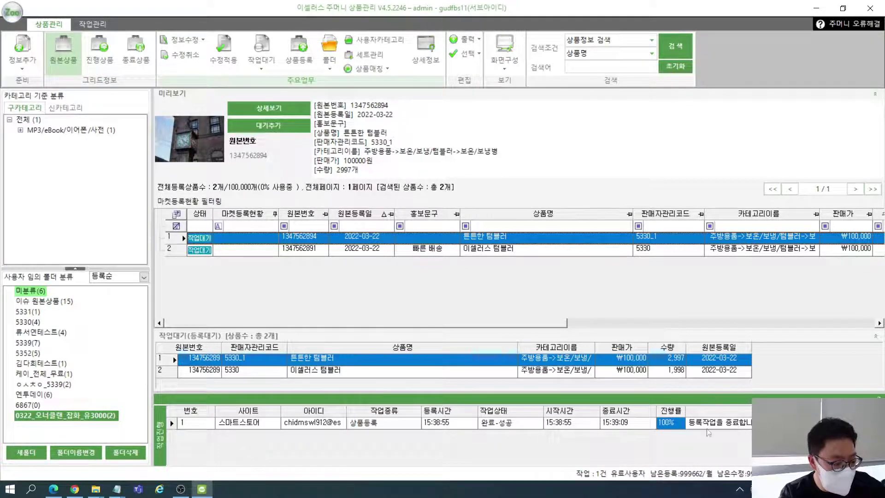
- Review the full work log of the 스마트스토어 registration job, then close the job details
double_click(484, 423)
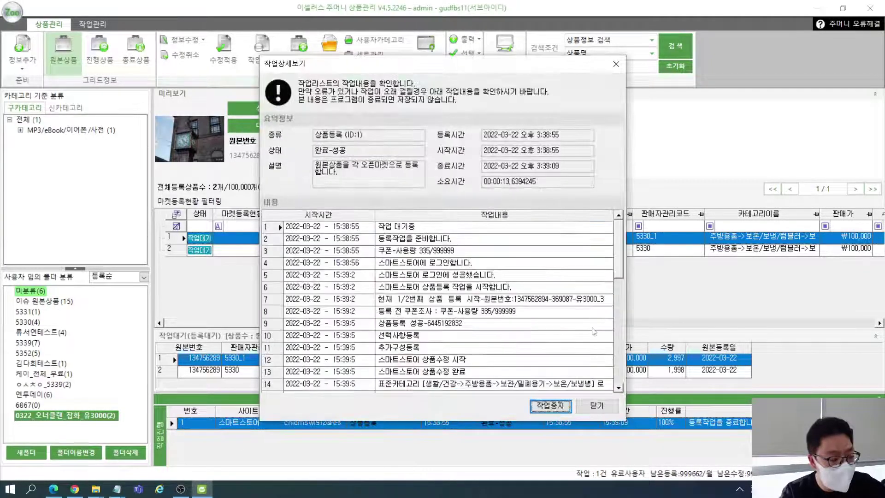
left_click(576, 288)
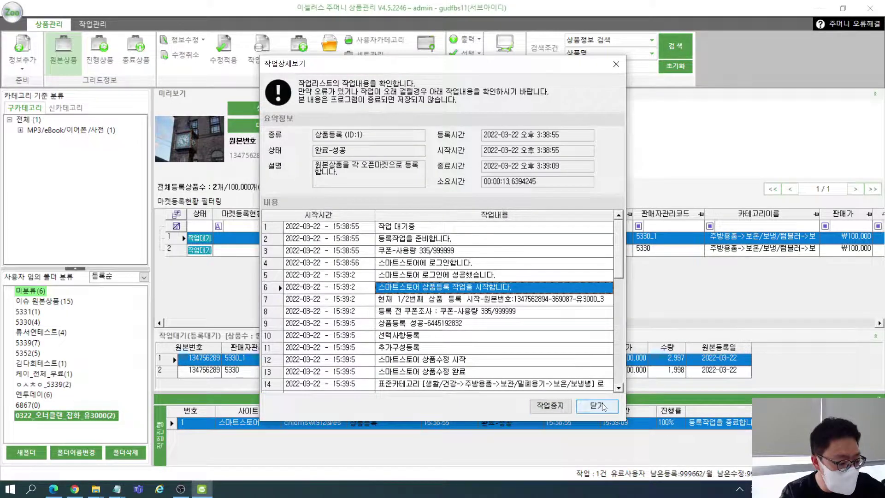
left_click(600, 404)
double_click(594, 423)
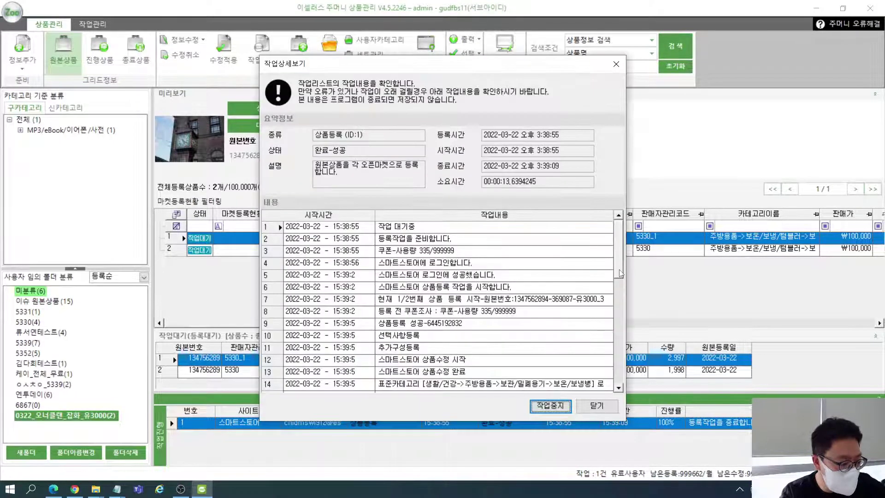
left_click_drag(620, 273, 614, 364)
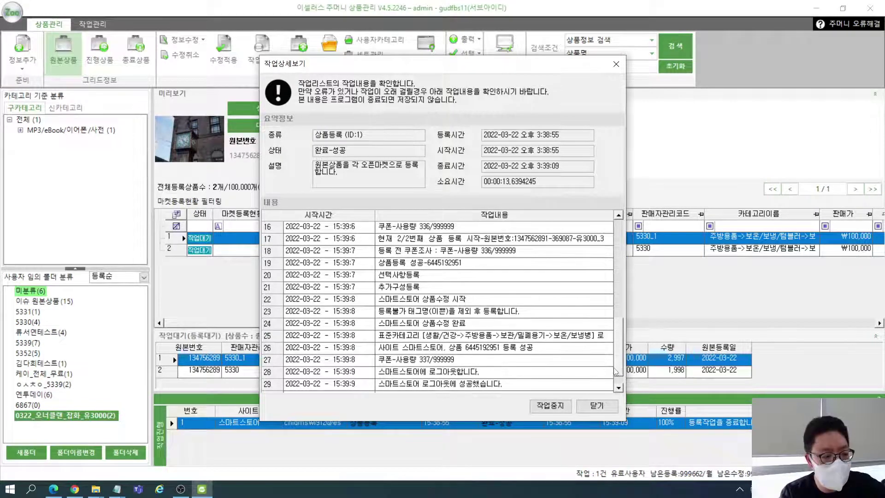
left_click(597, 406)
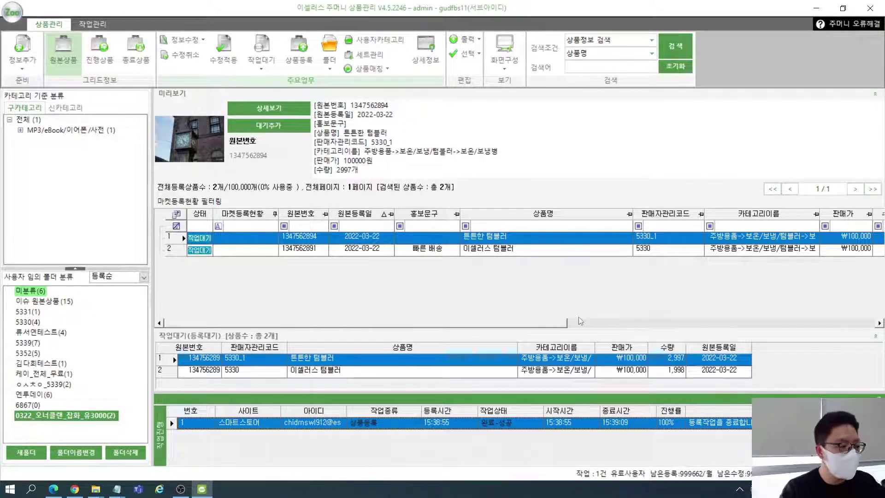
- Examine the products in folders 5330 and 0322_오너클랜_잡화_유3000 alongside the tumblers in the waiting list
left_click(338, 253)
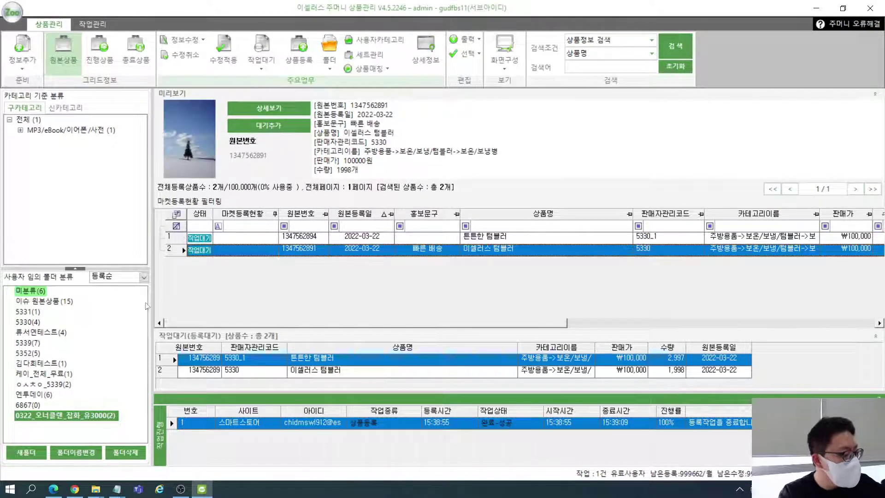
left_click(29, 322)
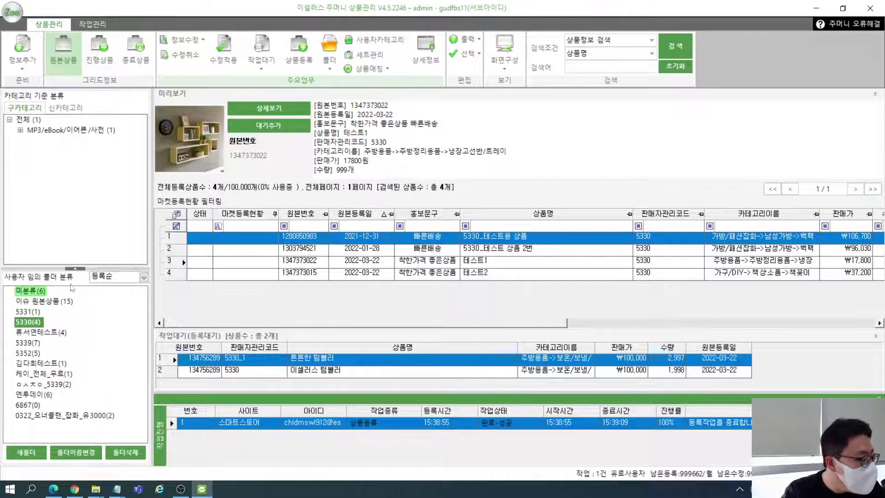
left_click(89, 418)
left_click(249, 368)
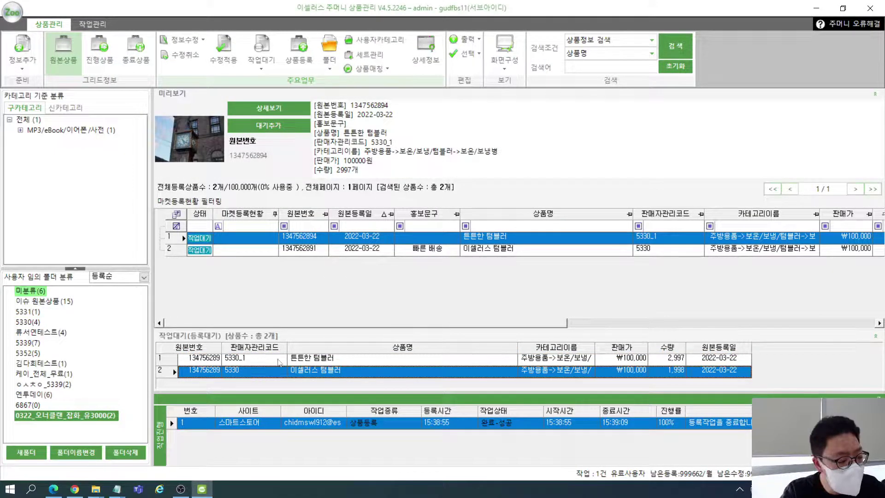
left_click(302, 359)
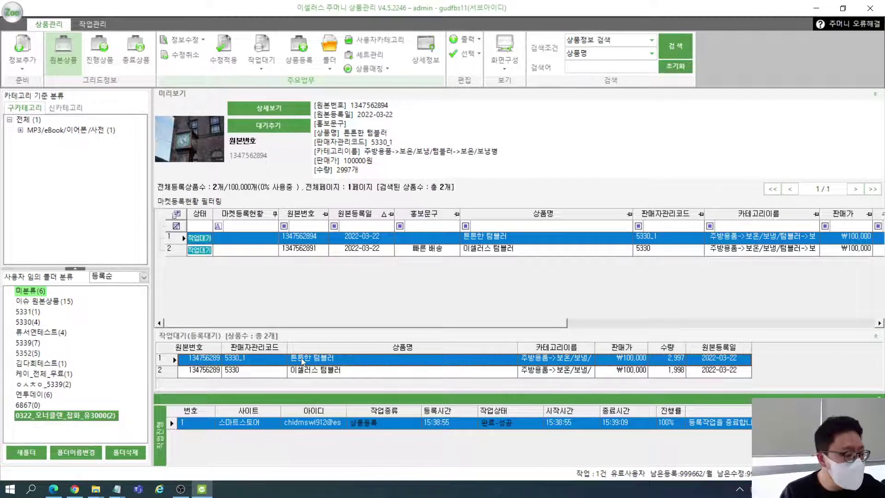
- Add 테스트1 and 테스트2 from folder 5330 to the registration waiting list
left_click(29, 313)
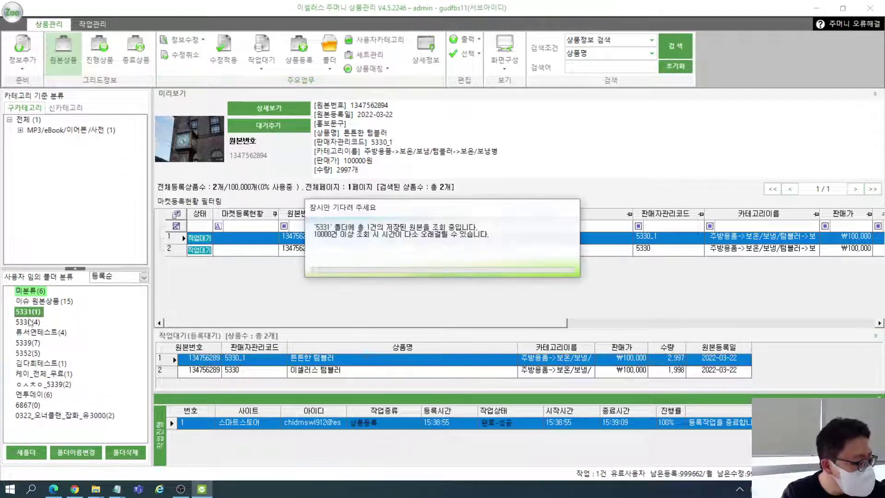
left_click(28, 321)
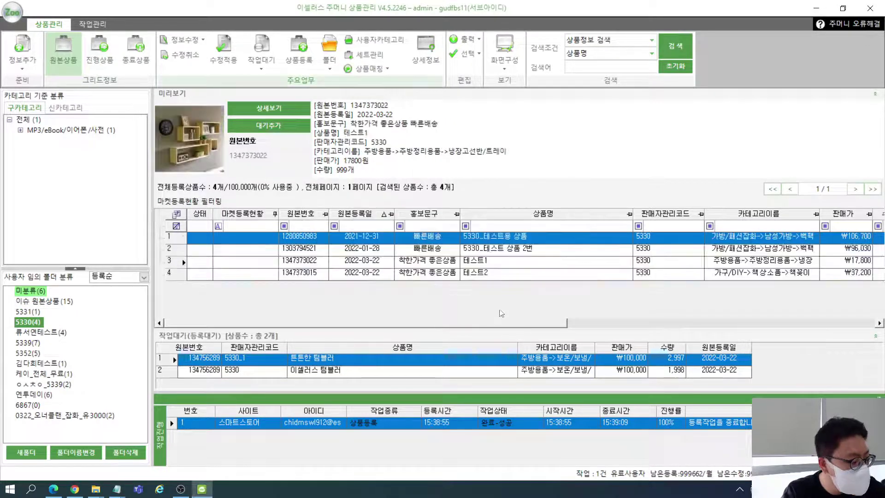
left_click(481, 272, "shift")
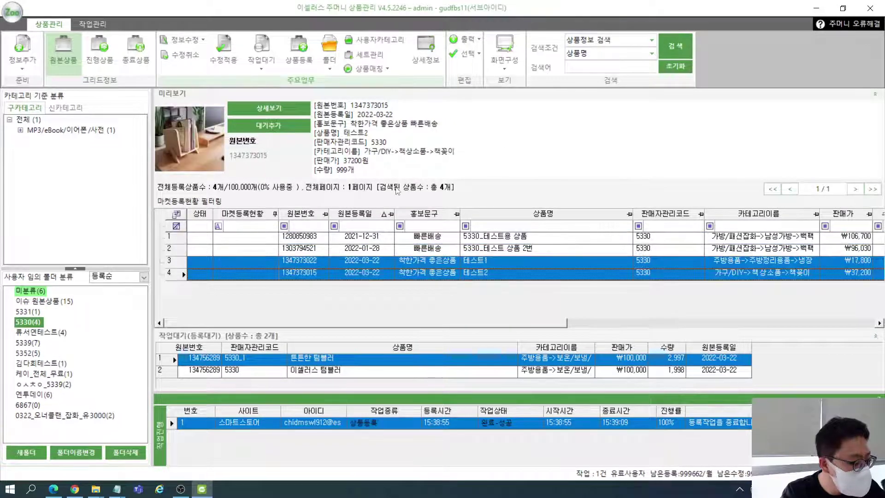
left_click(270, 56)
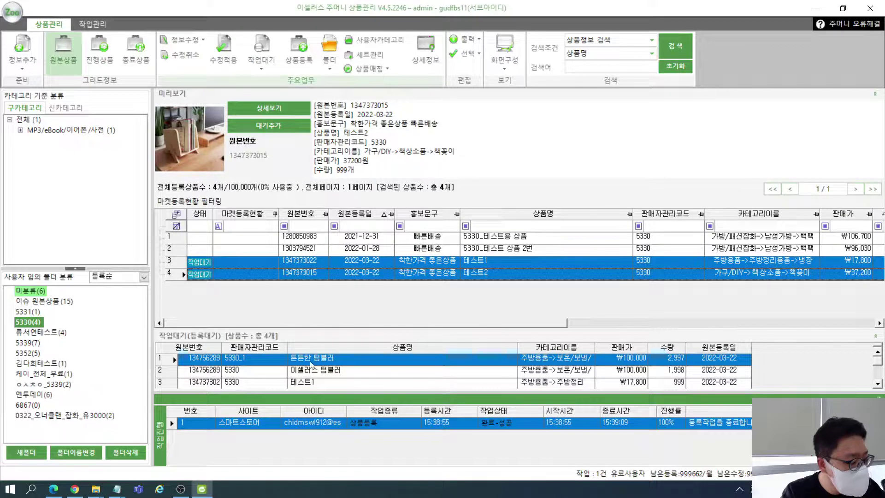
- Check the waiting-list entries against folder 5330 and remove all products from the waiting list (작업대기 모두제거)
left_click(311, 380)
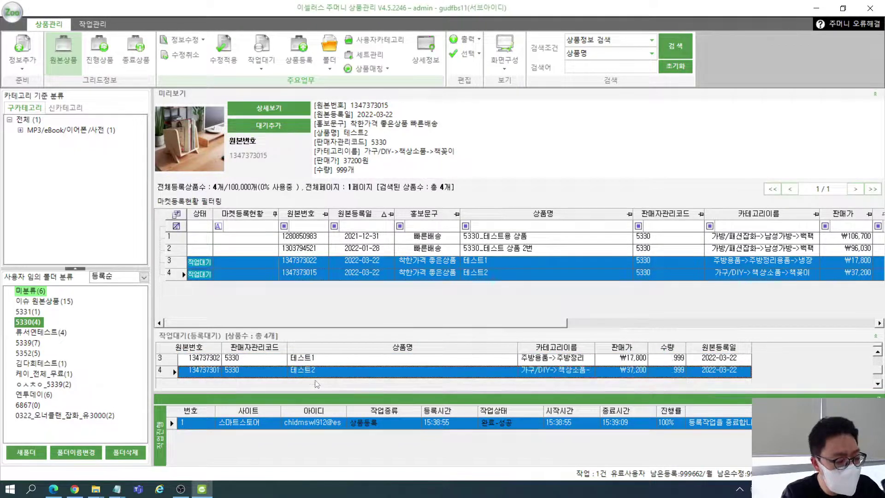
scroll(315, 386, "up", 1)
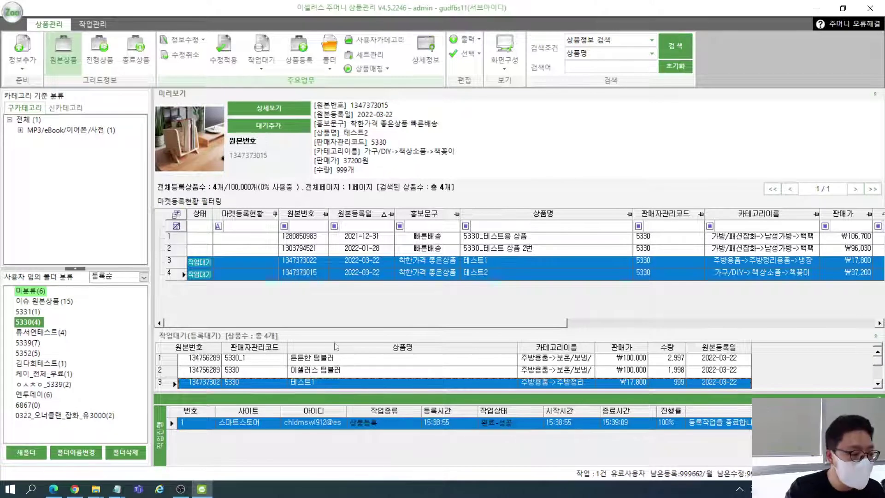
left_click(325, 238)
left_click(325, 248)
left_click(320, 272)
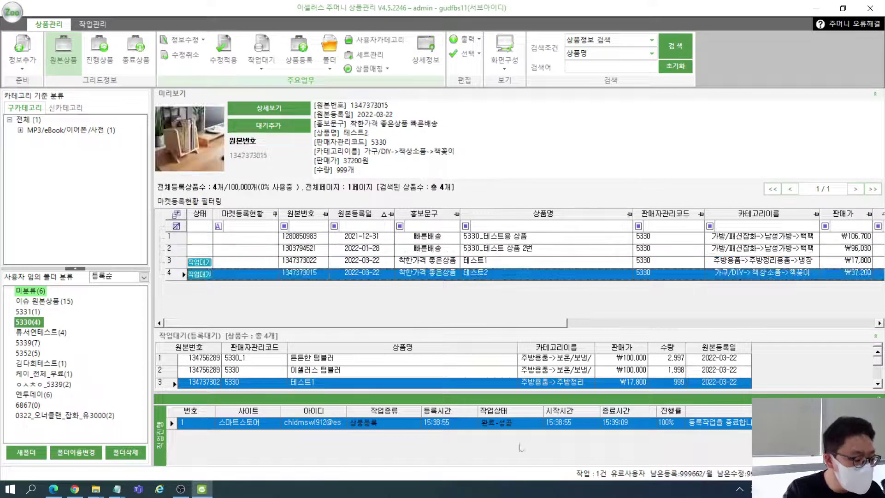
left_click(489, 371)
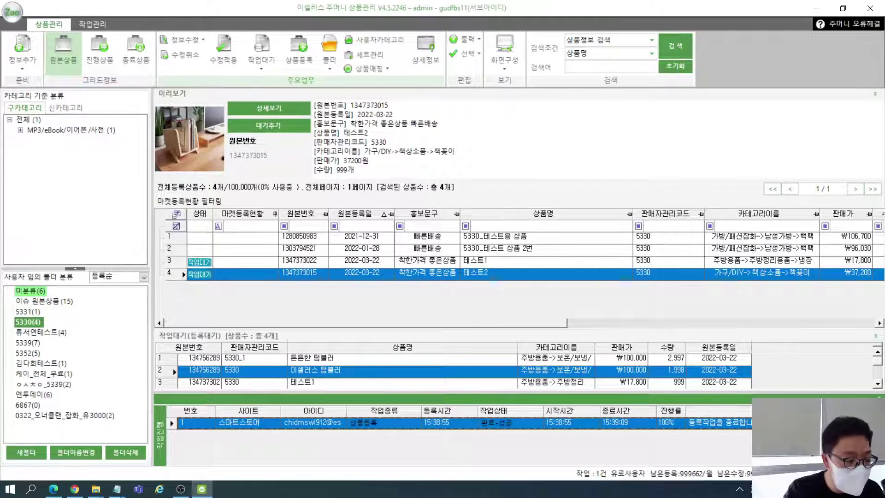
left_click(261, 59)
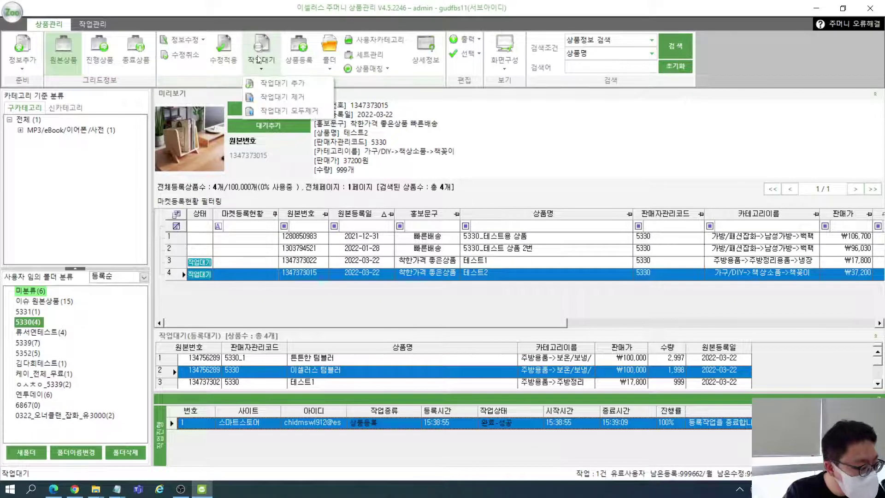
left_click(290, 115)
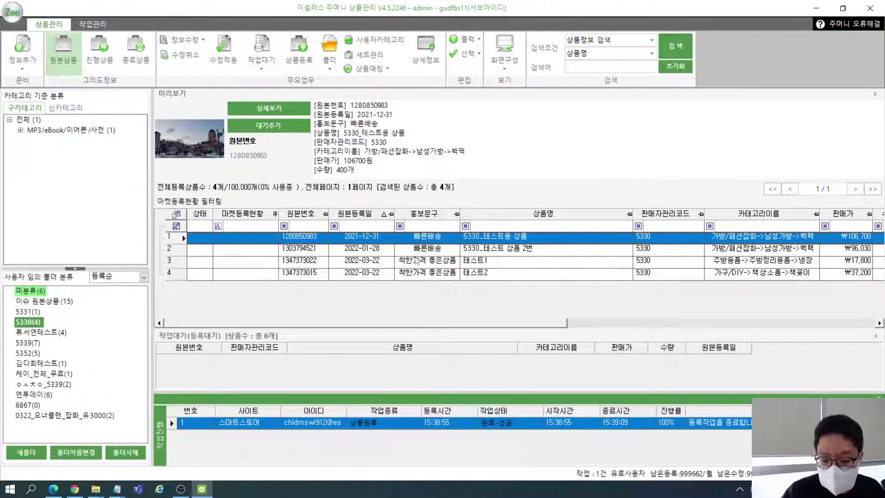
- Look through the products in the 미분류 and 5330 folders
left_click(52, 419)
left_click(30, 291)
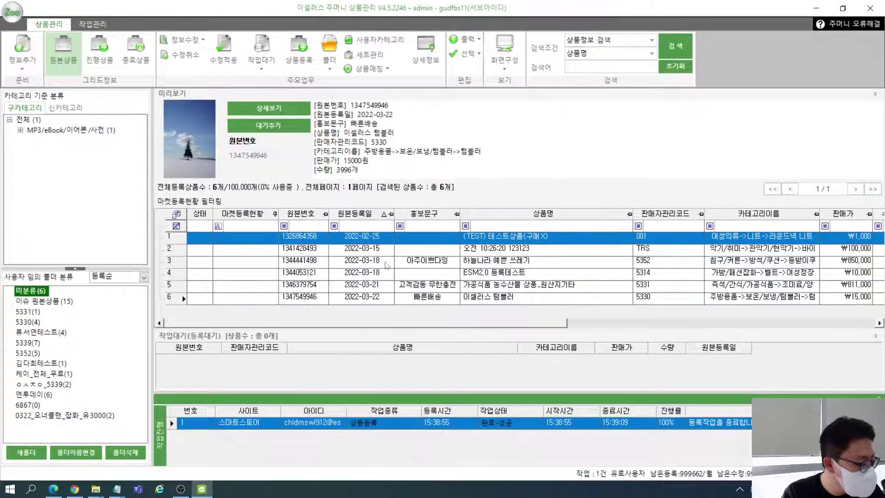
left_click(28, 322)
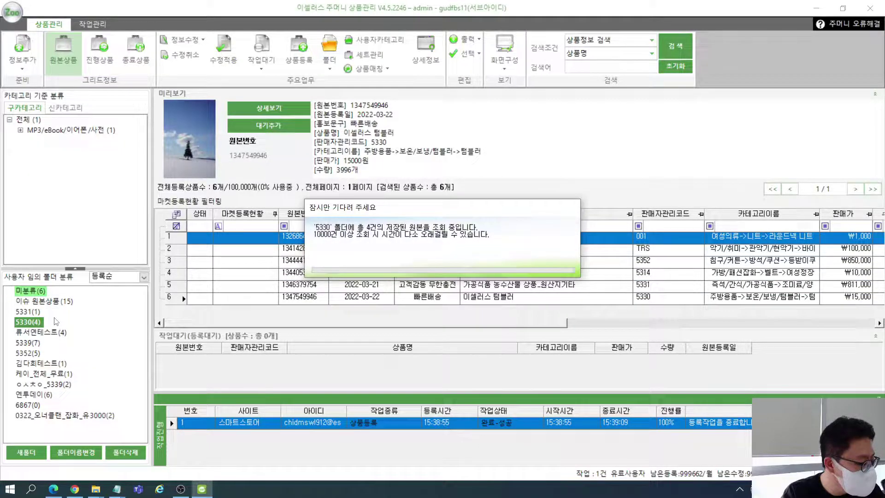
left_click(302, 249)
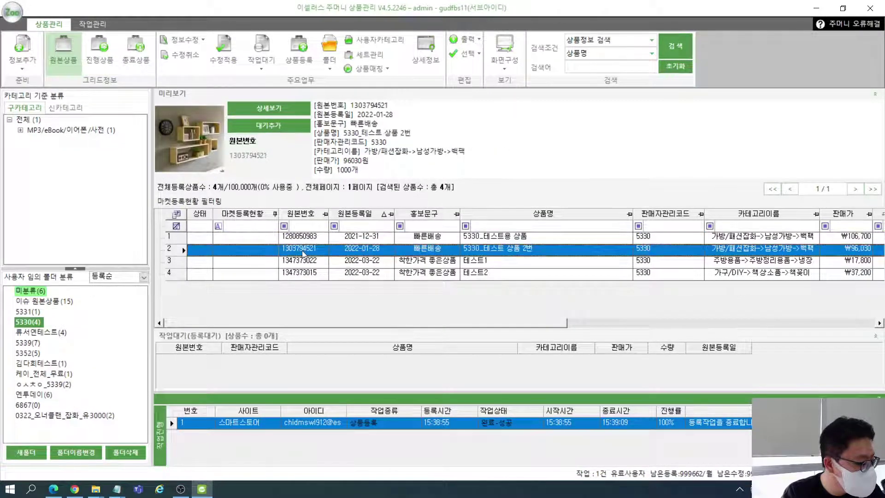
- Add both tumblers in folder 0322_오너클랜_잡화_유3000 to the waiting list and start their market registration
left_click(83, 415)
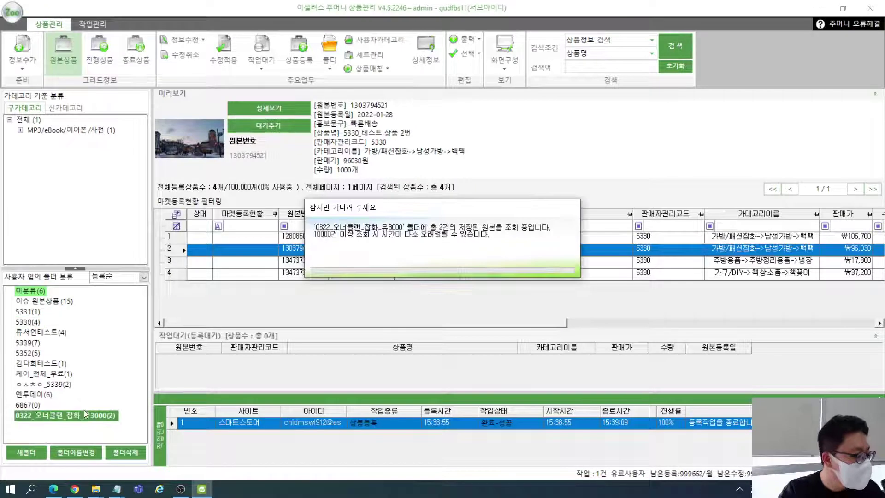
left_click(304, 248)
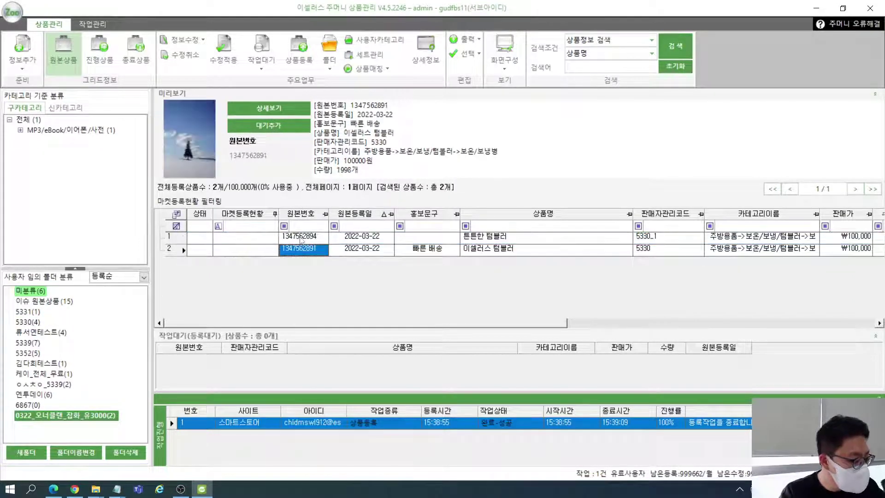
left_click_drag(249, 238, 243, 254)
left_click(261, 53)
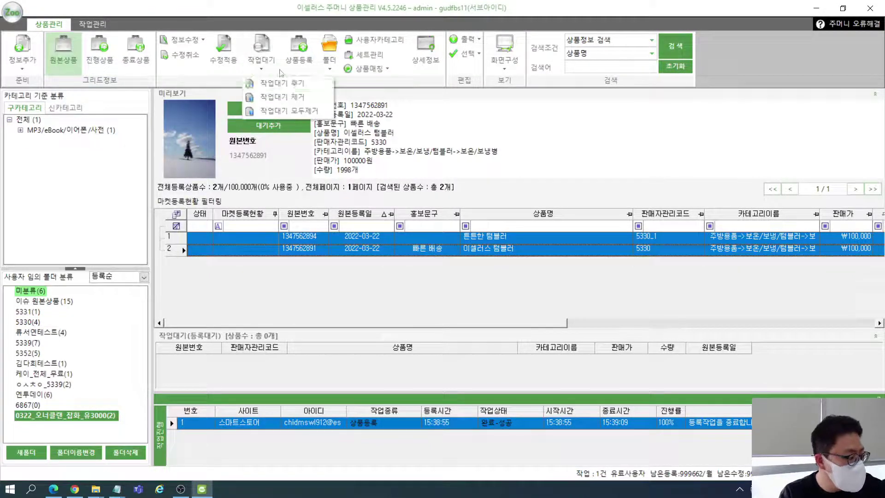
left_click(271, 84)
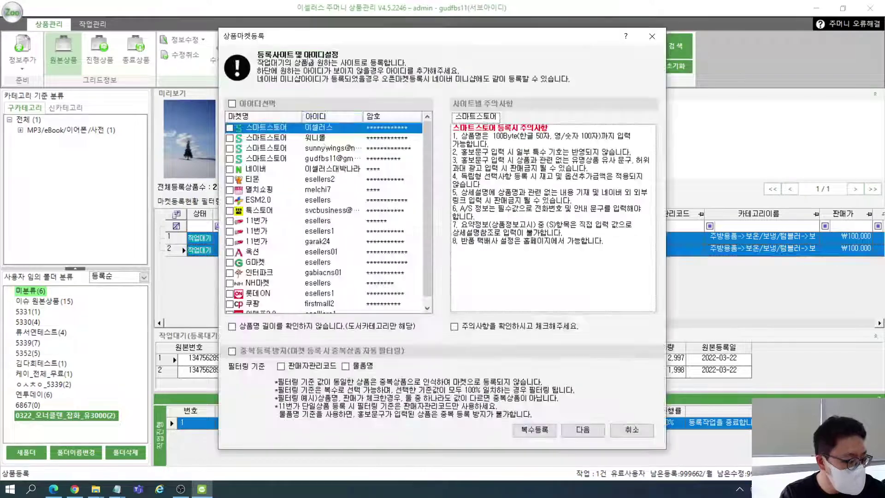
- Choose the 이셀러스 스마트스토어 account and the 쿠팡 account as registration targets and acknowledge the site precautions
left_click(230, 128)
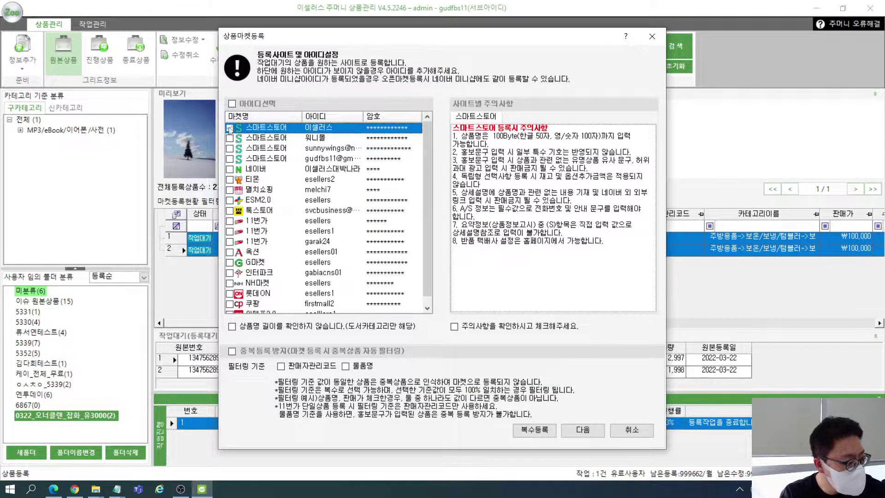
scroll(249, 264, "down", 1)
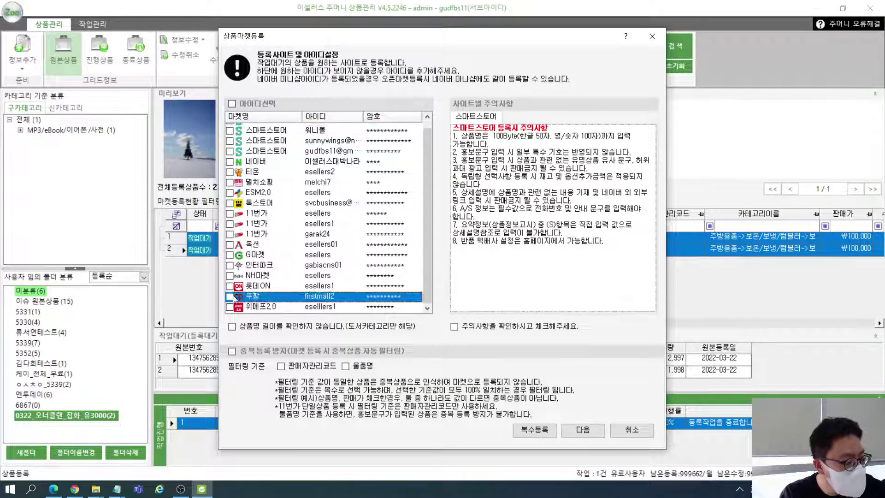
left_click(252, 297)
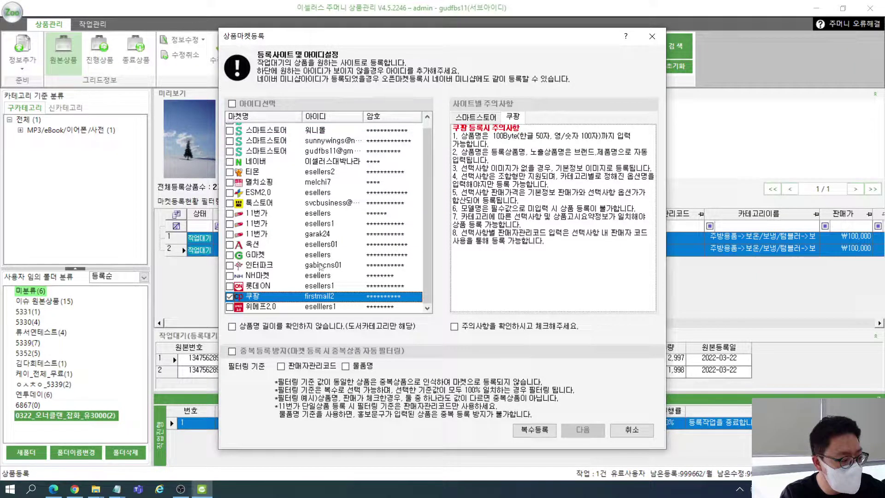
scroll(337, 241, "up", 1)
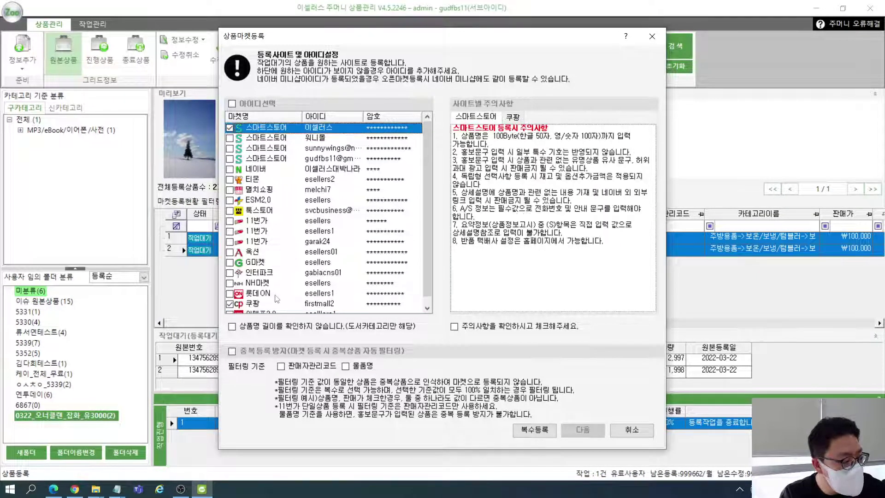
left_click(477, 327)
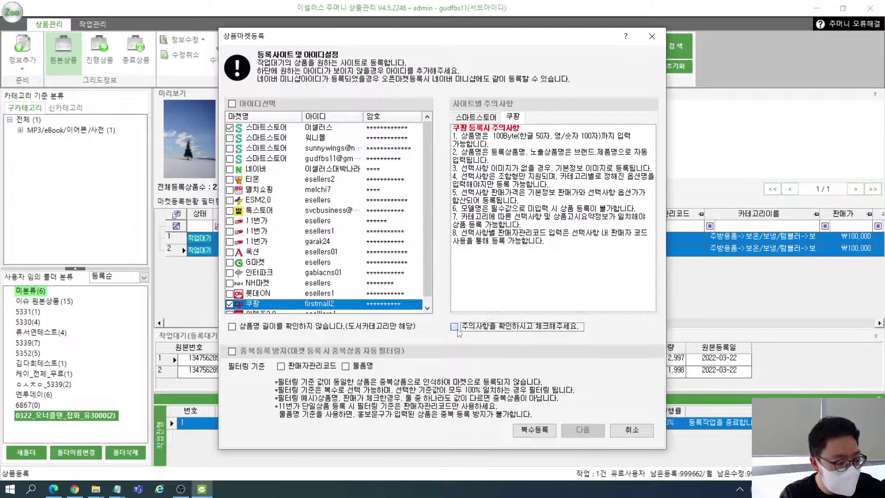
scroll(300, 197, "down", 1)
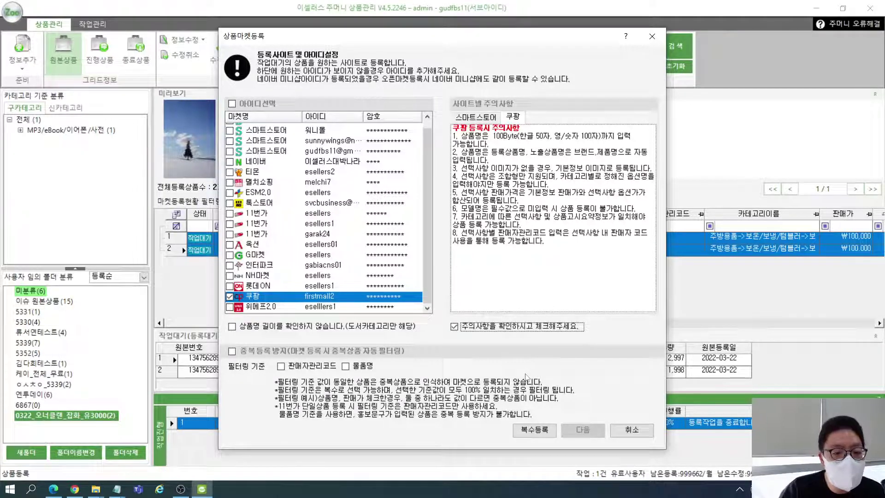
- Enable duplicate-registration prevention (중복등록 방지) filtered by 판매자관리코드 and proceed to multiple-site registration (복수등록)
left_click(234, 353)
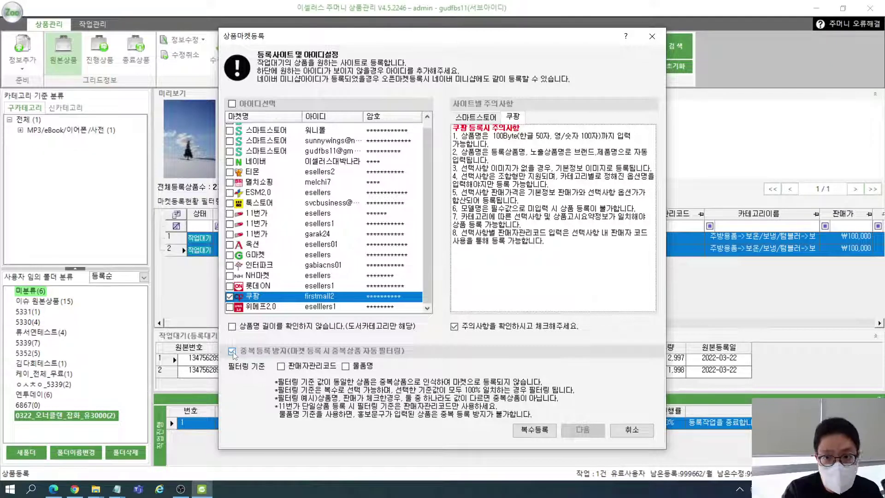
left_click(281, 366)
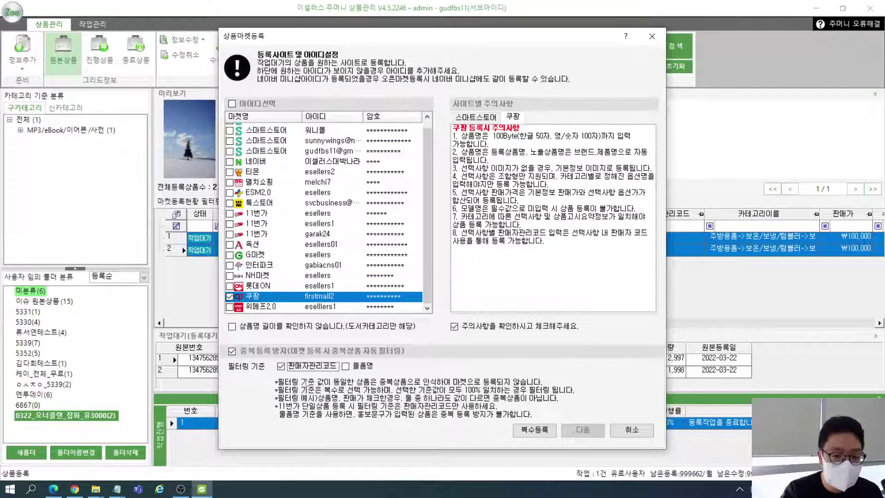
left_click(534, 429)
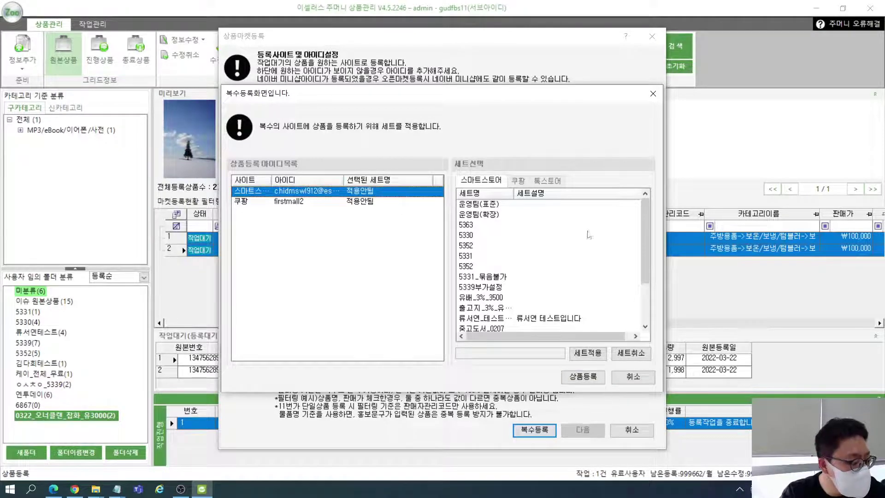
- Apply the set 유3000_3%_A1 to the 스마트스토어 account in the multiple-registration settings
scroll(571, 267, "down", 3)
left_click(517, 324)
scroll(517, 325, "up", 2)
scroll(517, 325, "down", 2)
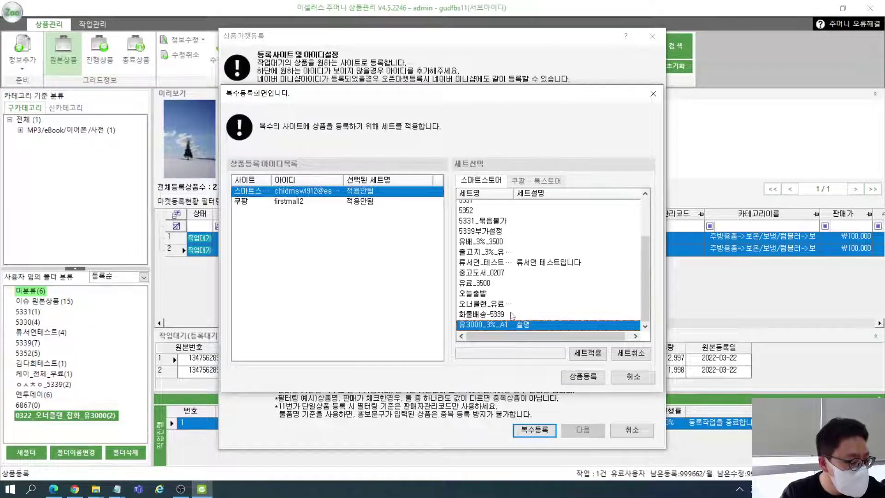
left_click(576, 352)
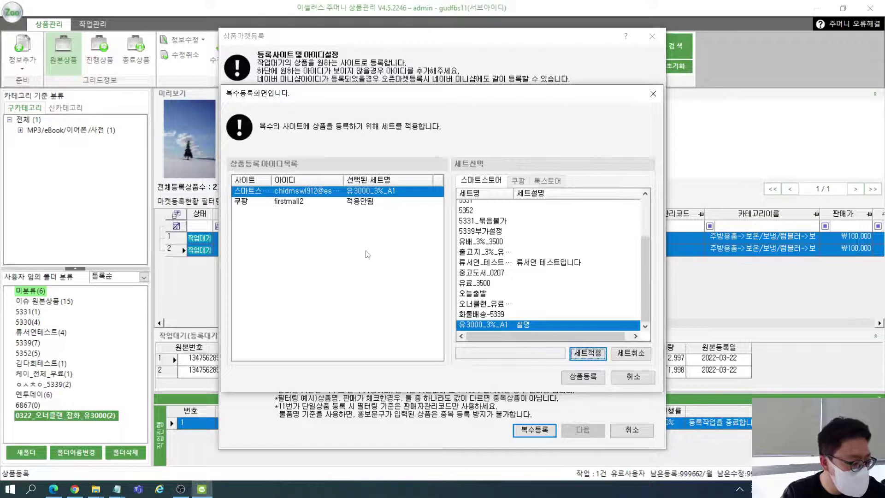
- Apply the set 0322_무료배송_A12 to the 쿠팡 account
left_click(324, 204)
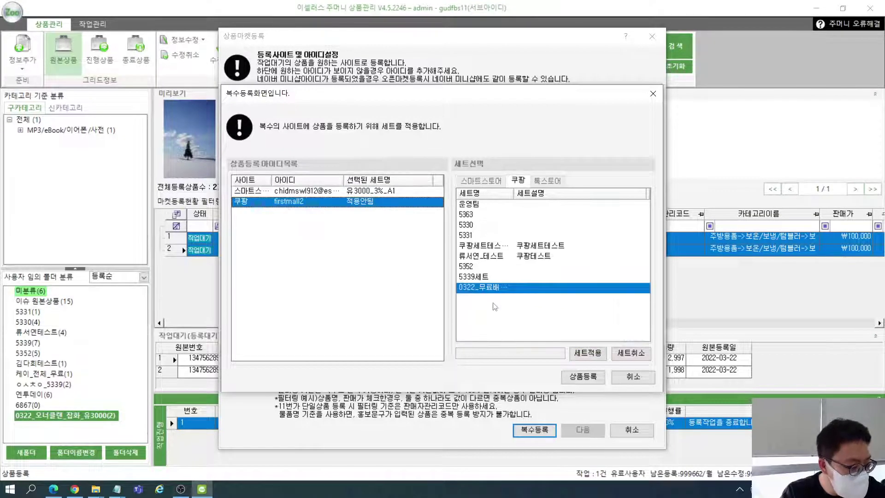
left_click(488, 280)
left_click(492, 288)
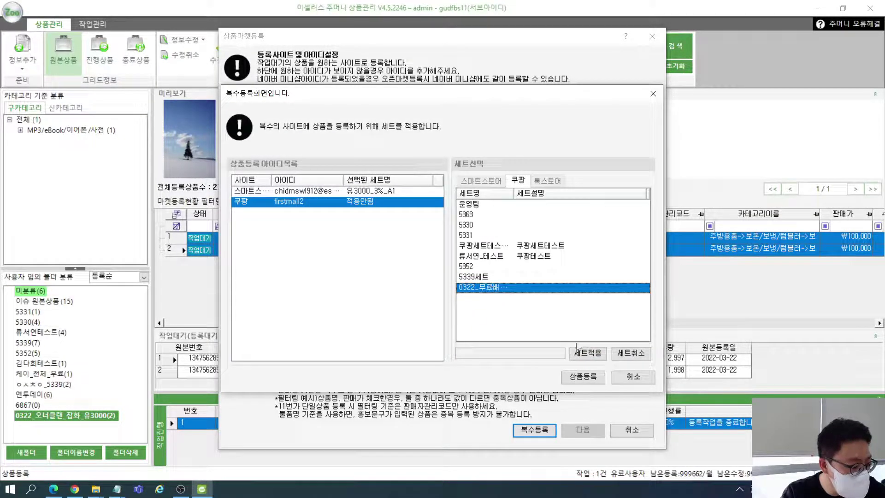
left_click(587, 352)
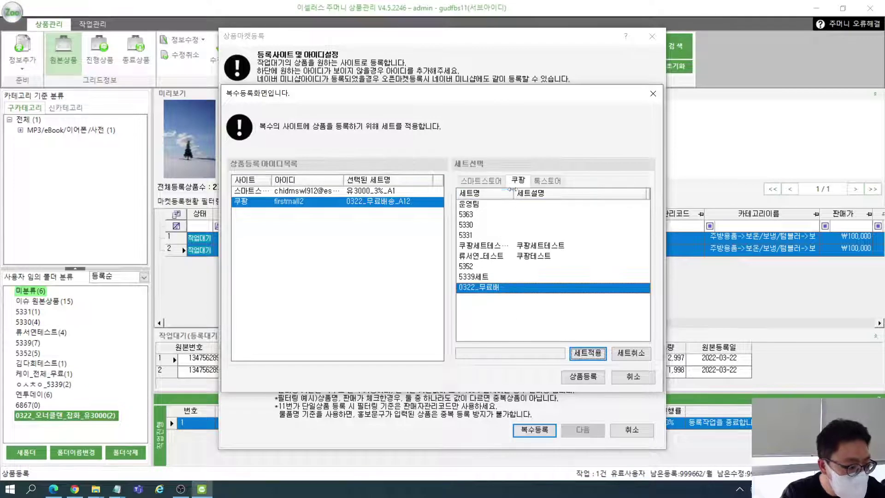
- Widen the set name column, check the set assigned to each account, and start the product registration on both sites
left_click_drag(514, 193, 556, 193)
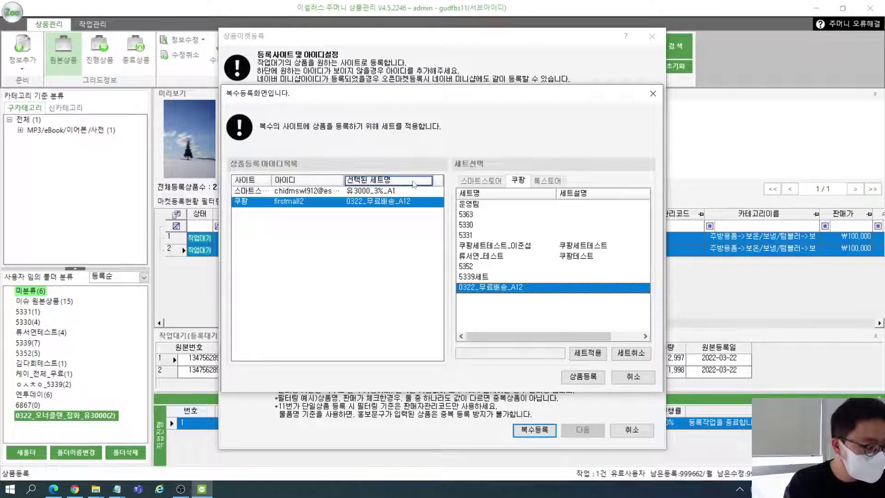
left_click(391, 191)
left_click(392, 202)
left_click(577, 376)
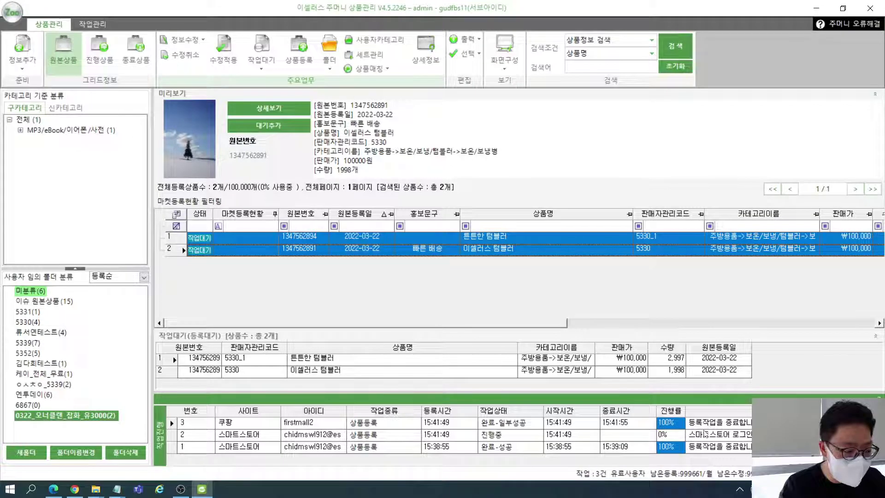
- Check the job details of the newest 스마트스토어 registration, including its duplicate-prevention log entries
left_click(529, 424)
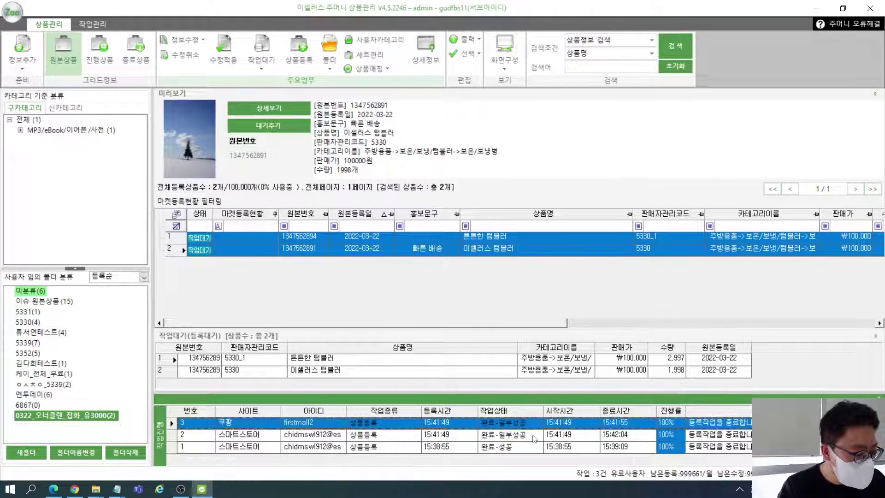
left_click(531, 435)
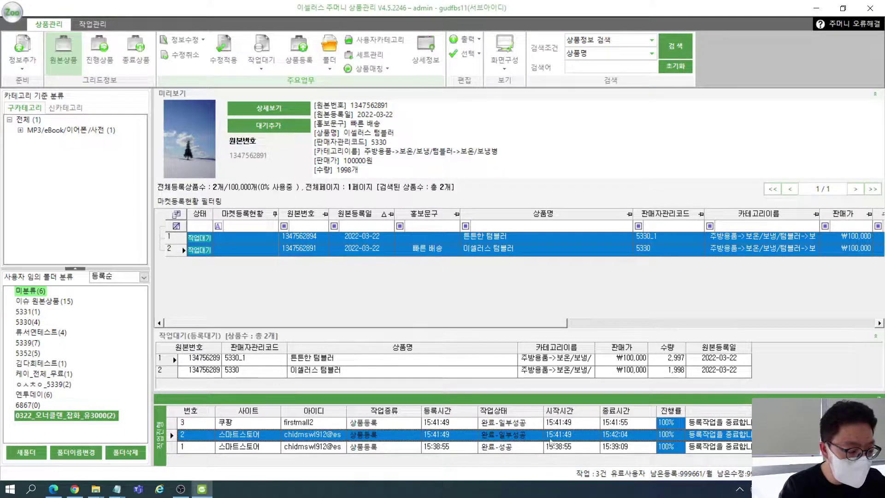
double_click(548, 436)
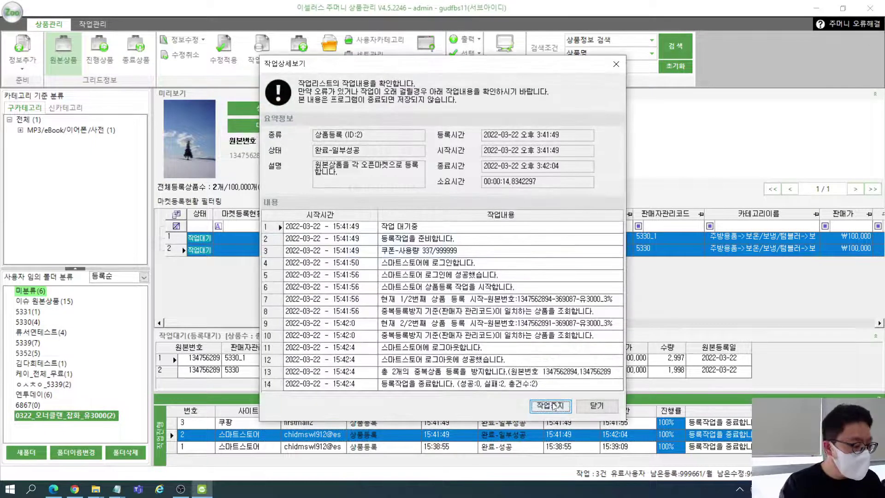
left_click(496, 337)
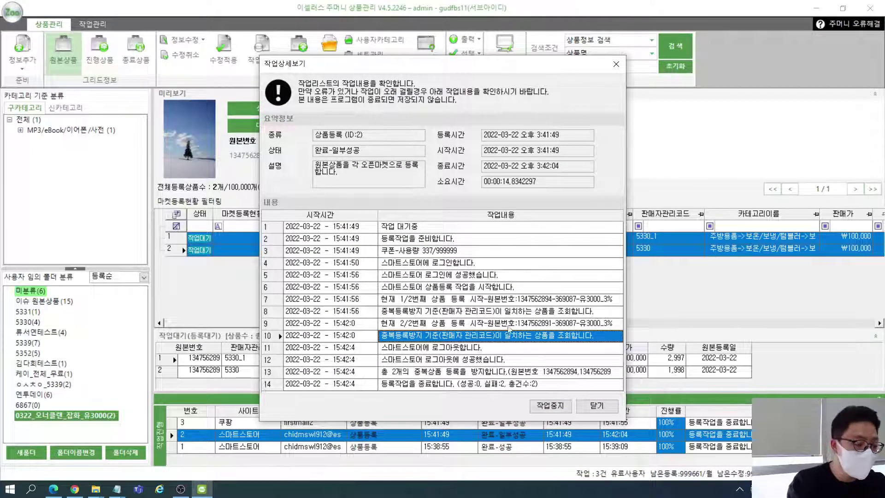
left_click(595, 405)
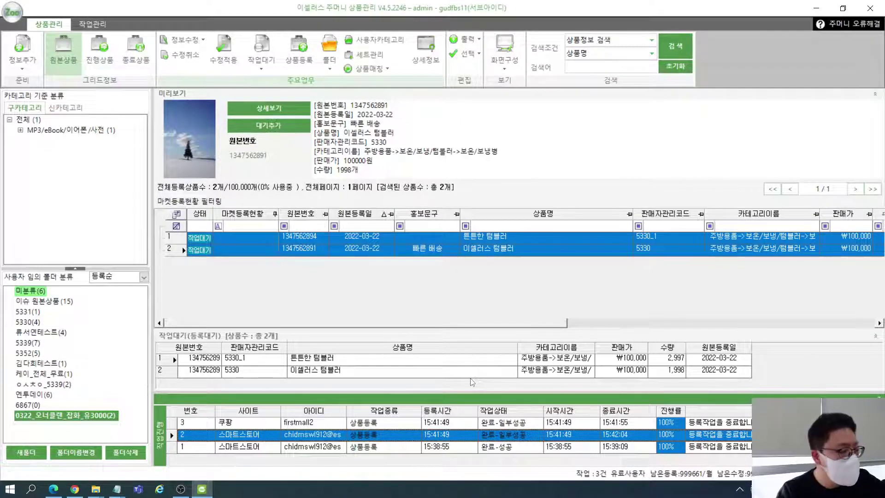
- Show the 이셀러스 스마트스토어 account's products in 진행상품 and open product collection (상품수집)
left_click(113, 66)
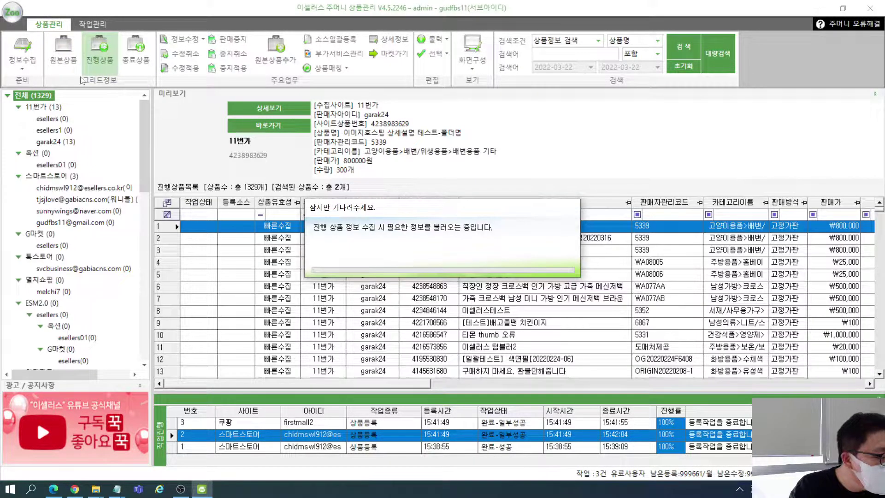
left_click(91, 189)
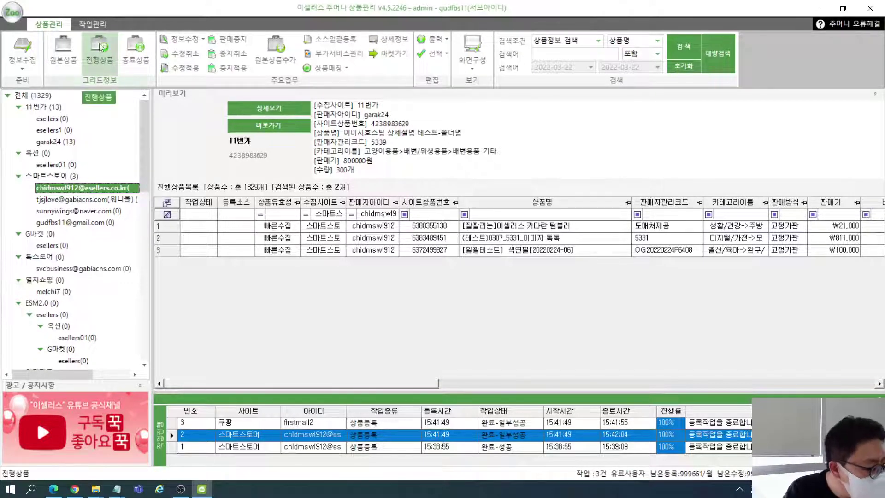
left_click(26, 65)
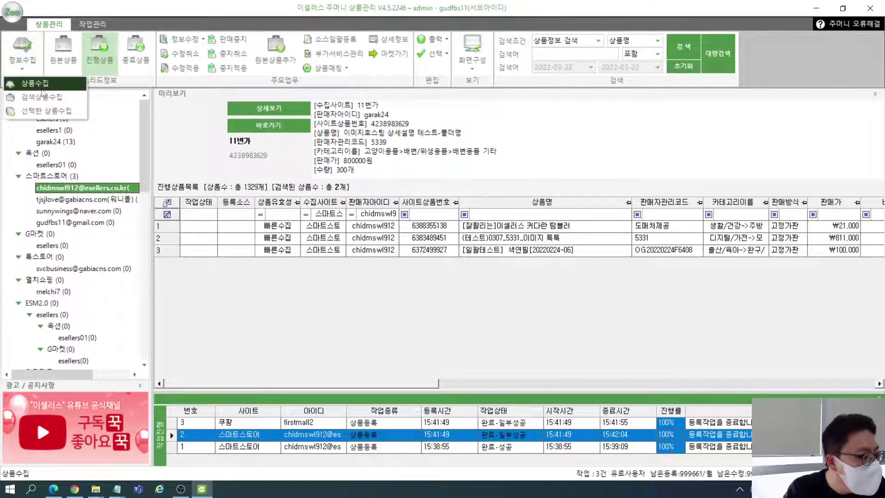
left_click(41, 87)
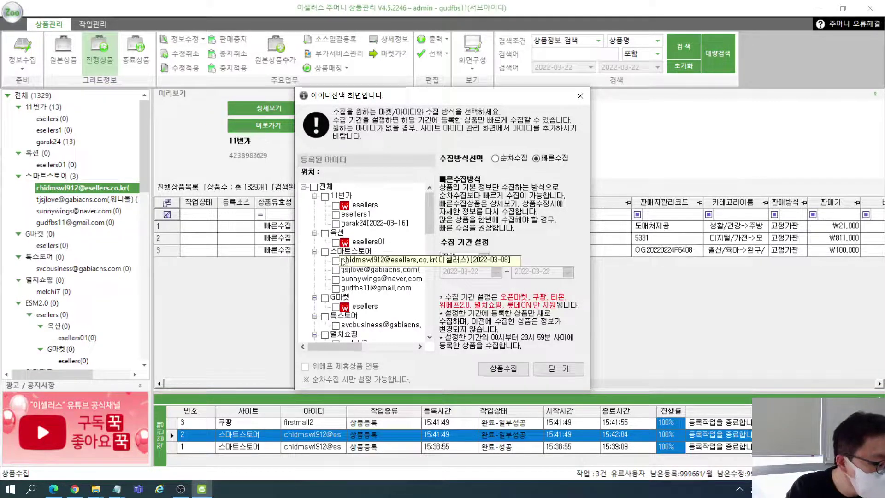
- Collect the 이셀러스 스마트스토어 account's products with 빠른수집 for the 전체 period and refresh that account's 진행상품 list
left_click(336, 261)
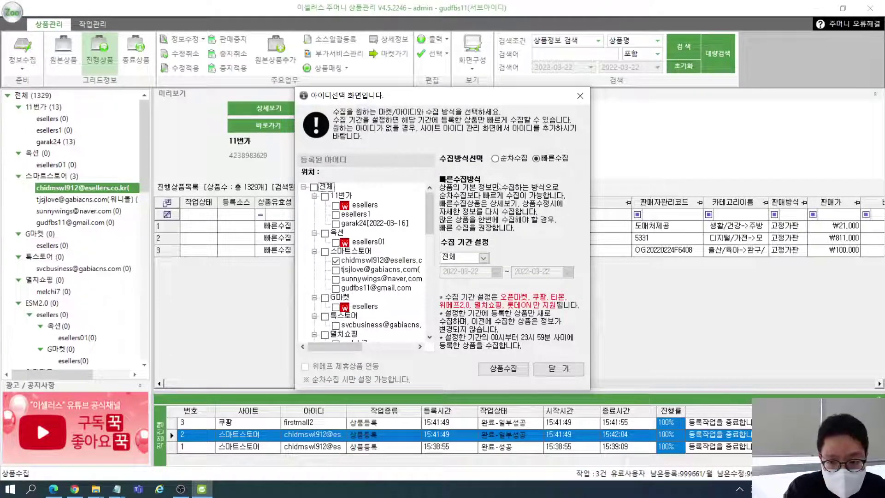
left_click(510, 160)
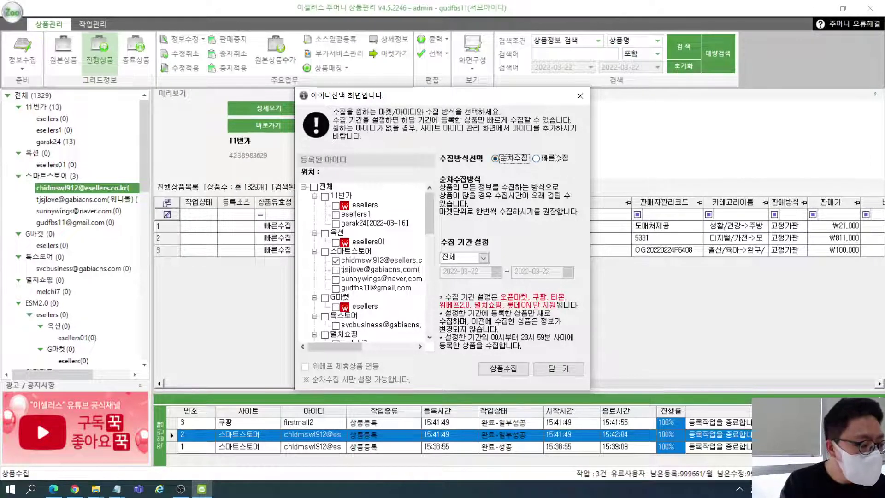
left_click(544, 159)
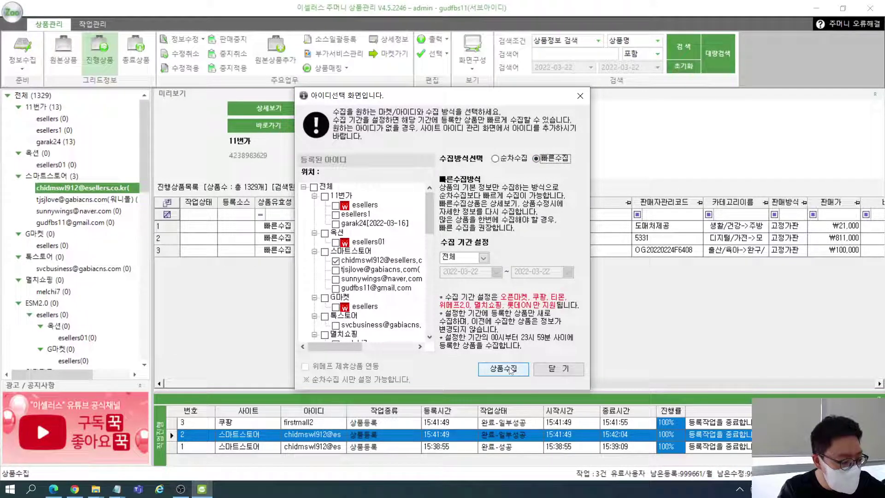
left_click(482, 257)
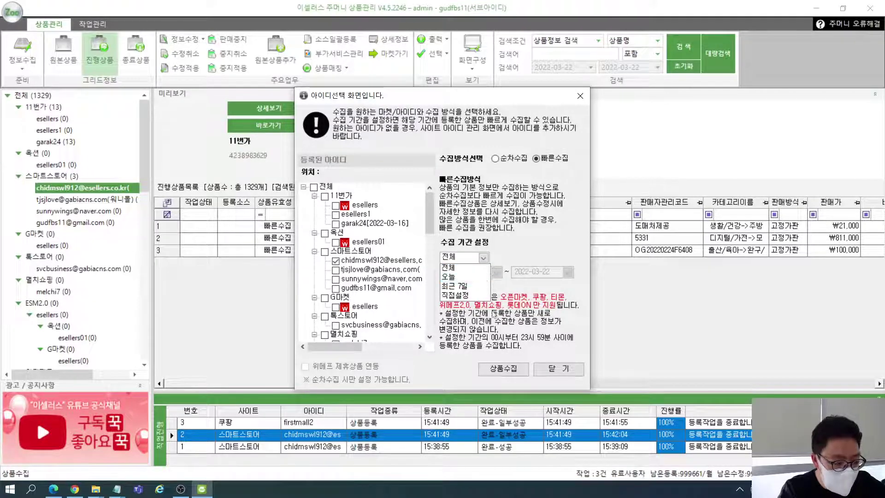
left_click(502, 308)
left_click(508, 374)
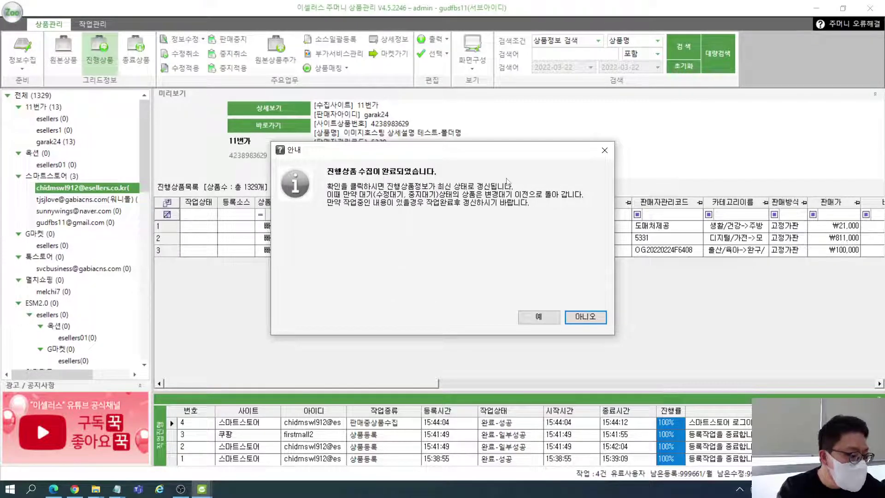
left_click(538, 318)
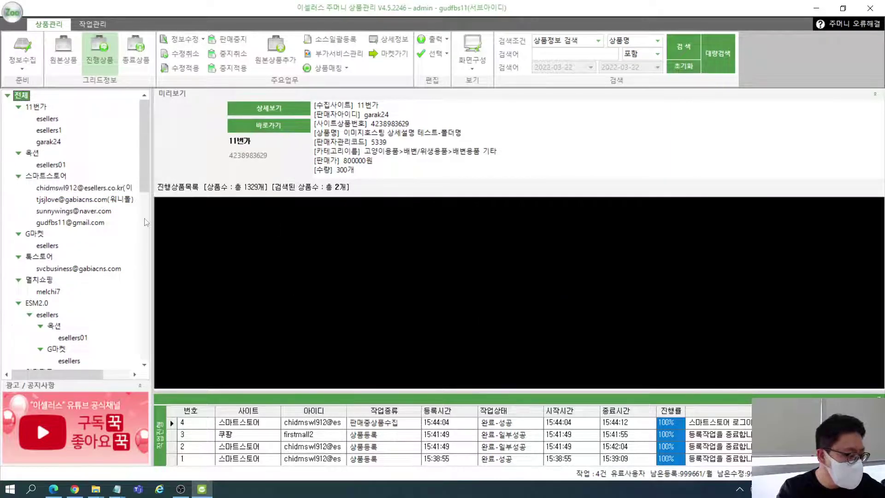
left_click(116, 188)
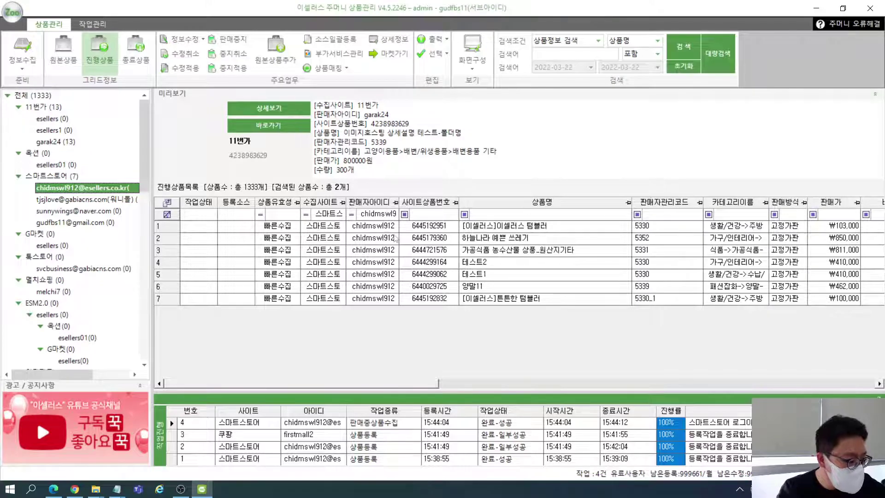
- Examine the previews of the 튼튼한 텀블러, 이셀러스 텀블러 and neighbouring products in the collected list
left_click(516, 299)
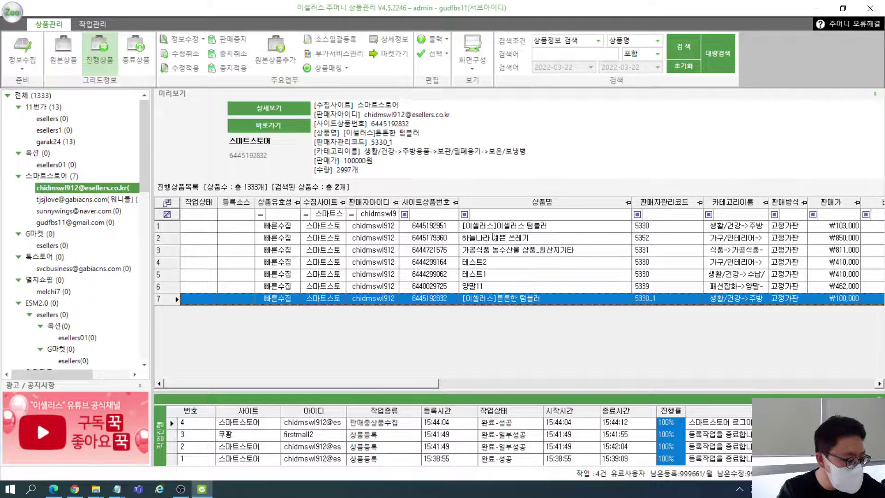
left_click(492, 226)
left_click(528, 301)
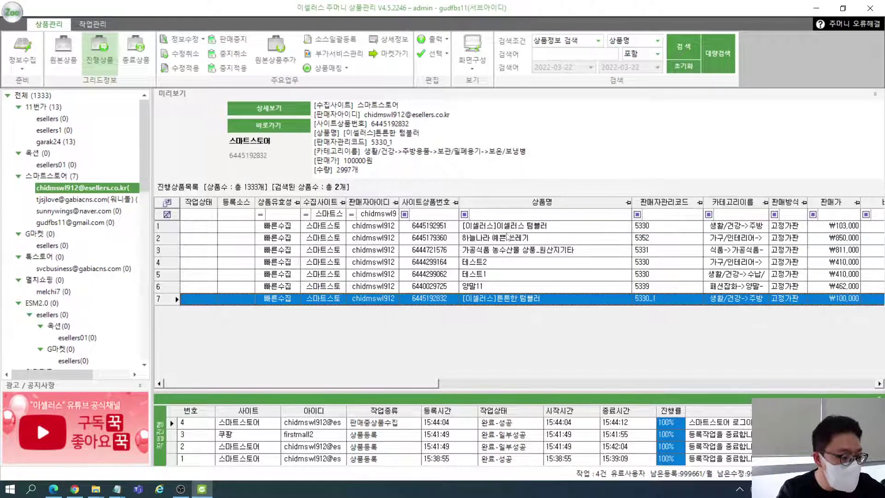
left_click(508, 227)
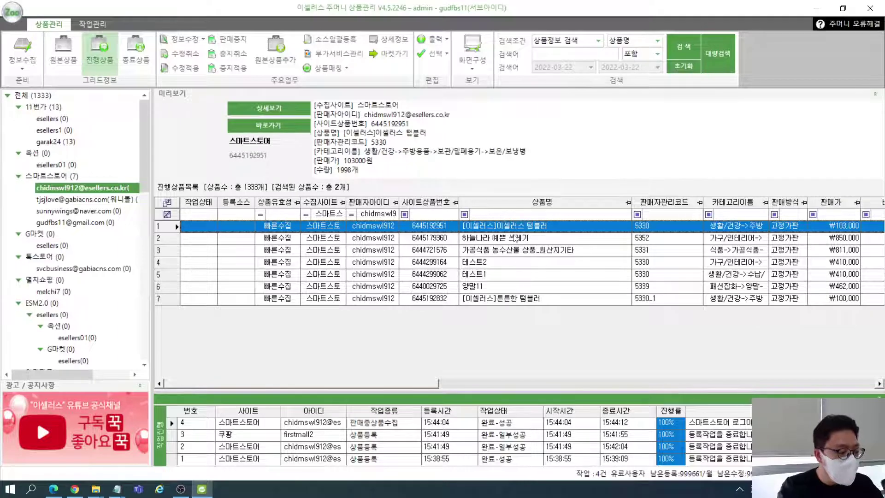
left_click(514, 237)
left_click(487, 230)
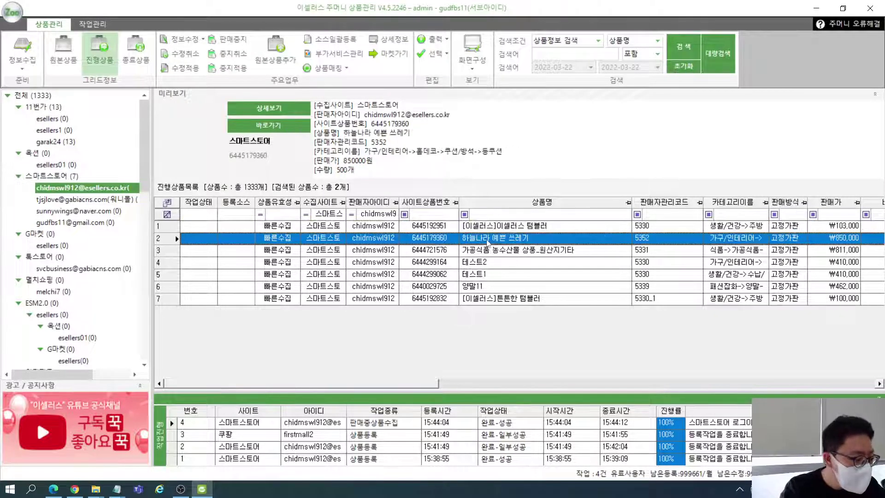
left_click(490, 239)
key("Up")
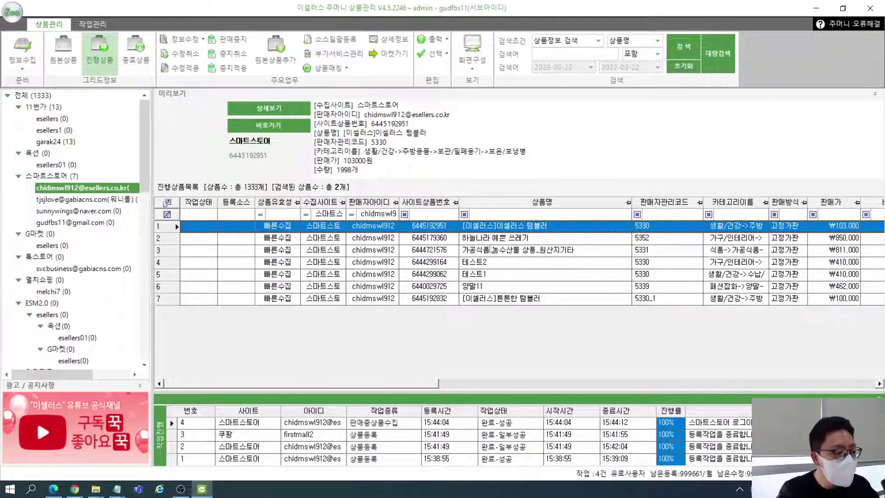
left_click(490, 250)
left_click(503, 238)
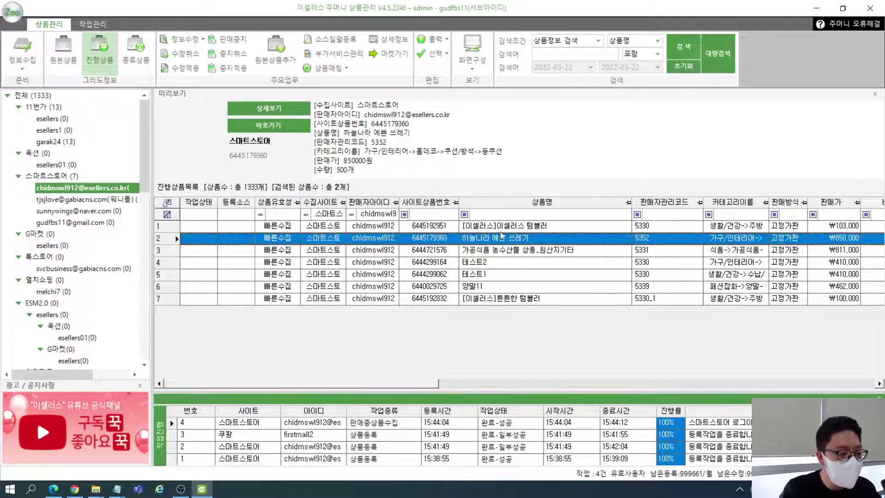
left_click(504, 227)
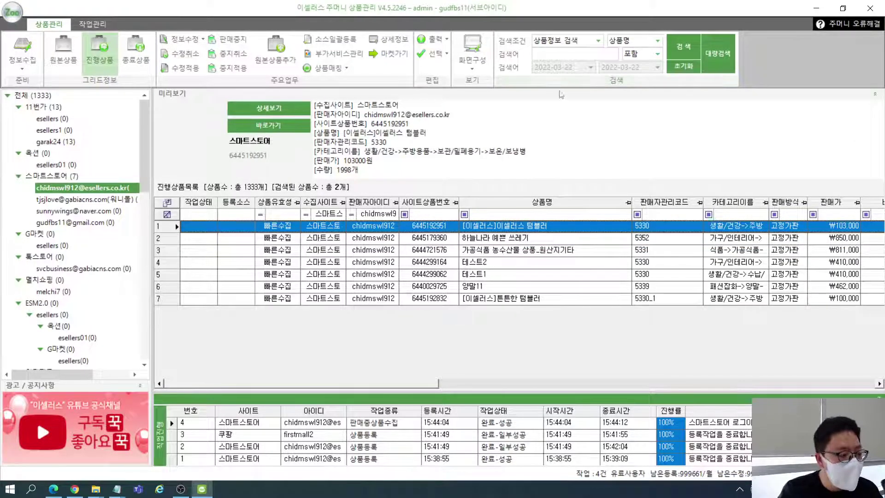
- Search the 진행상품 list for products whose 판매자관리코드 contains (포함) 5330
left_click(574, 45)
left_click(575, 51)
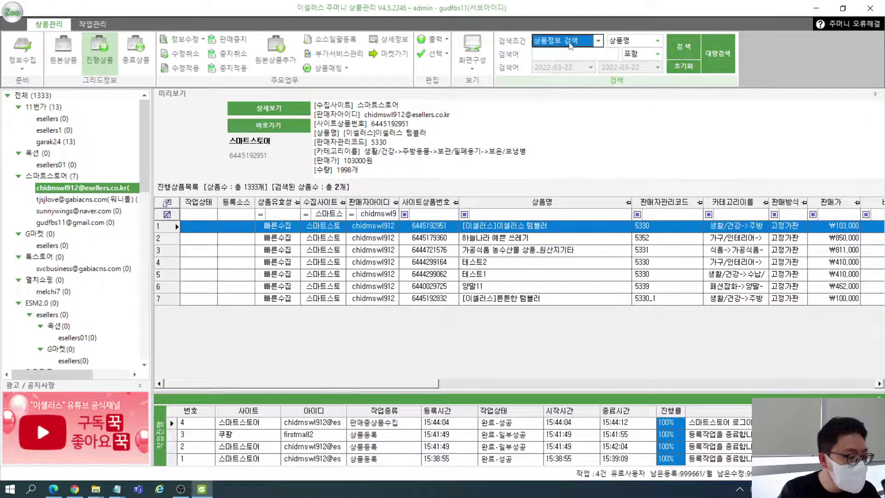
left_click(626, 41)
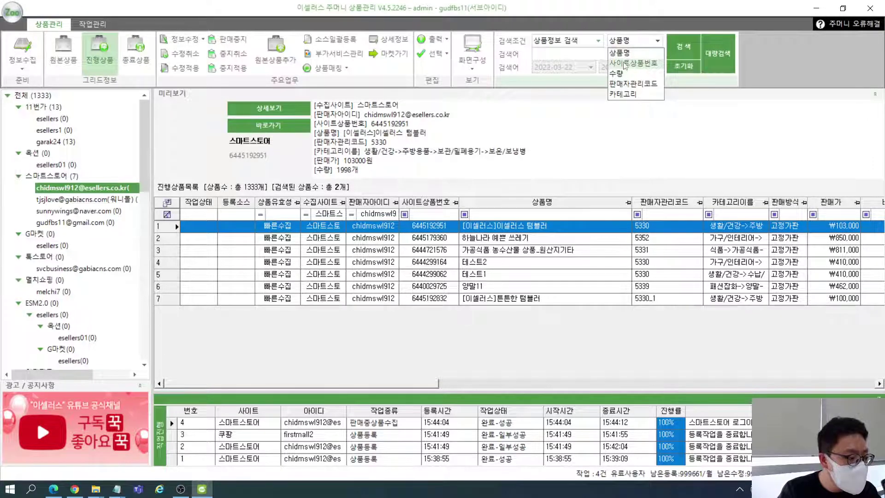
left_click(631, 84)
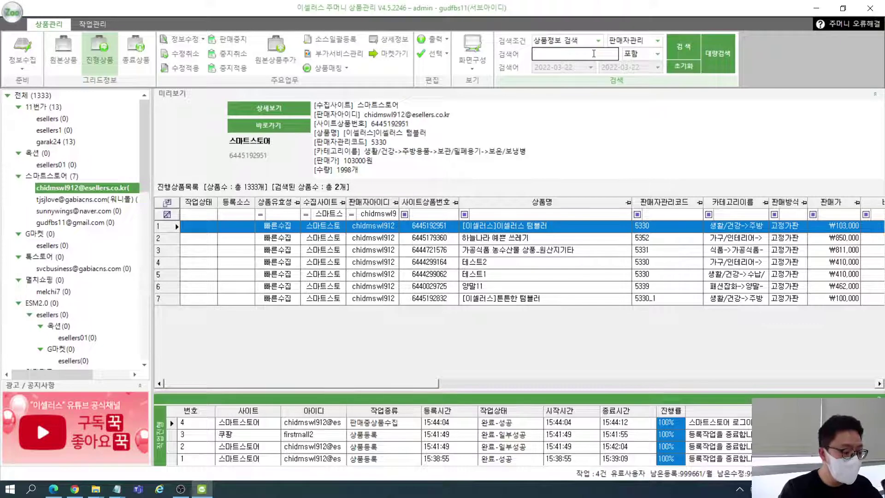
type("5330")
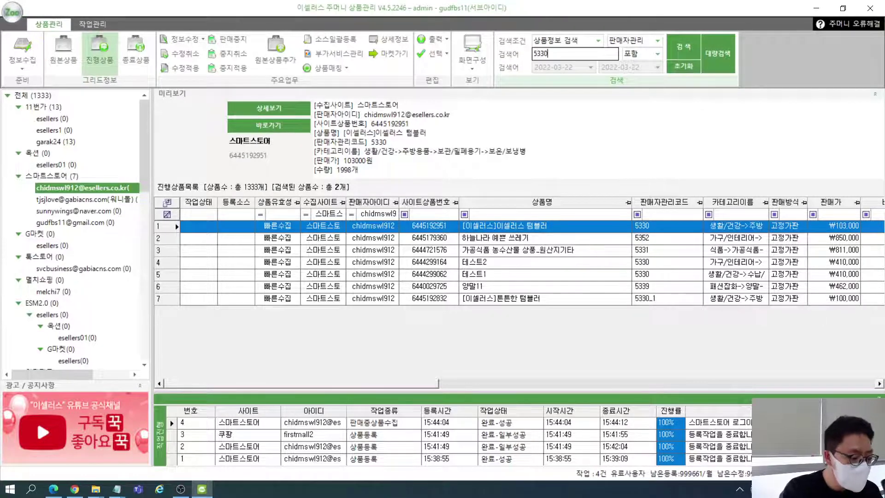
left_click(645, 54)
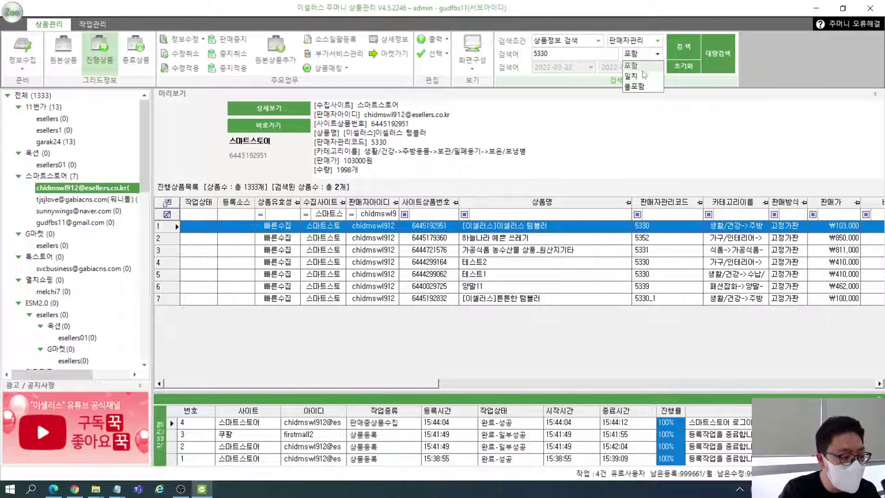
left_click(632, 65)
left_click(677, 48)
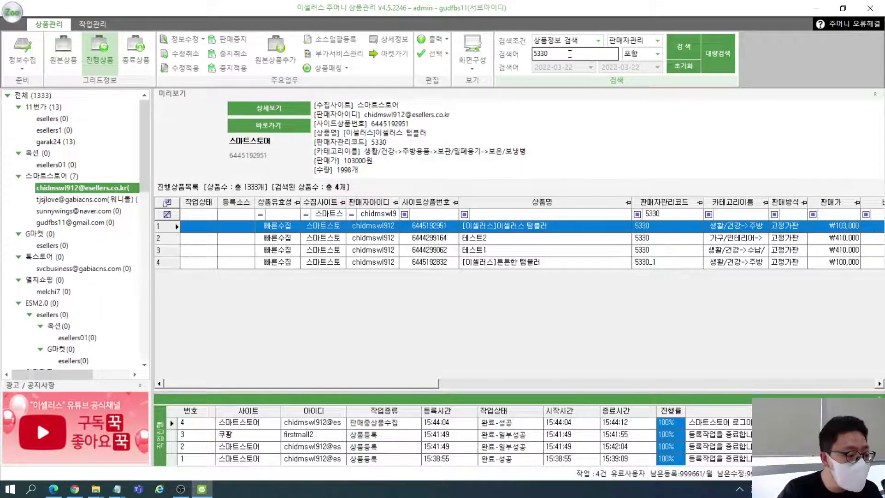
- Examine the previews of the products found by the 5330 search, including 테스트1, 테스트2 and both tumblers
left_click_drag(506, 237, 513, 270)
left_click(516, 236)
left_click(514, 250)
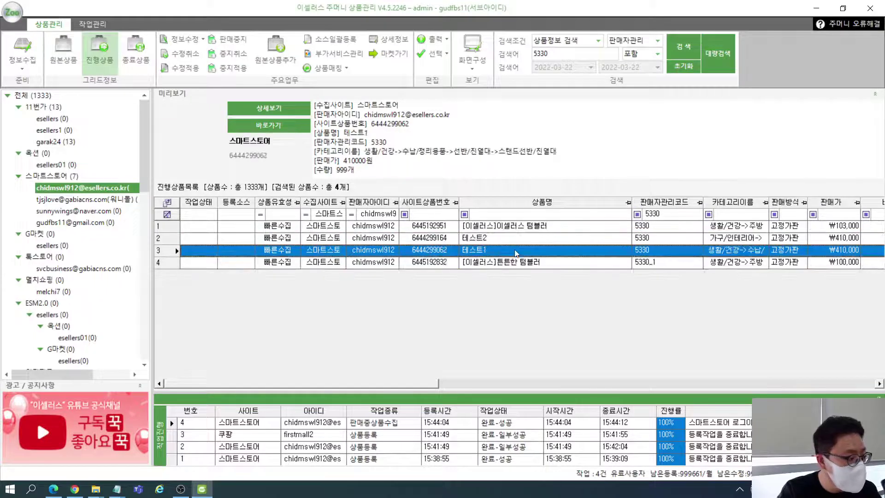
left_click(506, 238)
left_click(510, 229)
left_click(518, 242)
left_click(518, 261)
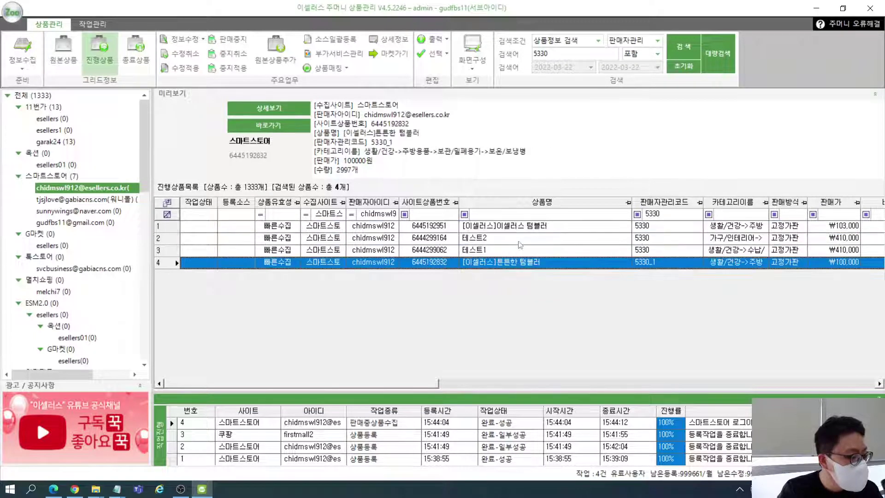
left_click(517, 229)
- Clear the search term and run a 대량검색 by 판매자 관리코드 for 5330,5330_1 with 포함, copying the code list for reuse
left_click(581, 53)
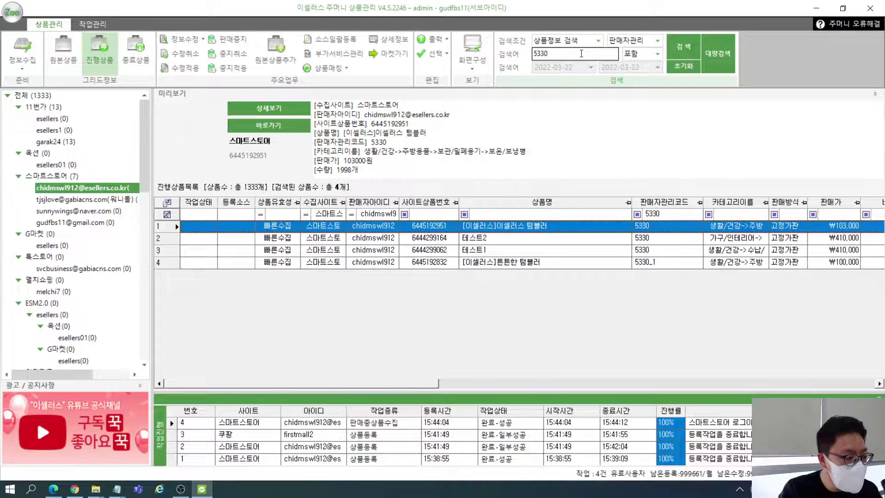
left_click_drag(581, 53, 479, 57)
key("BackSpace")
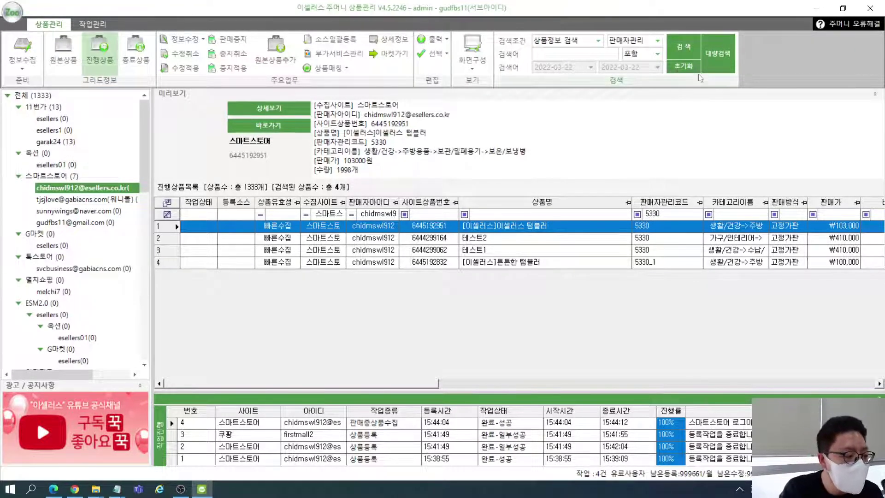
left_click(711, 61)
type("533")
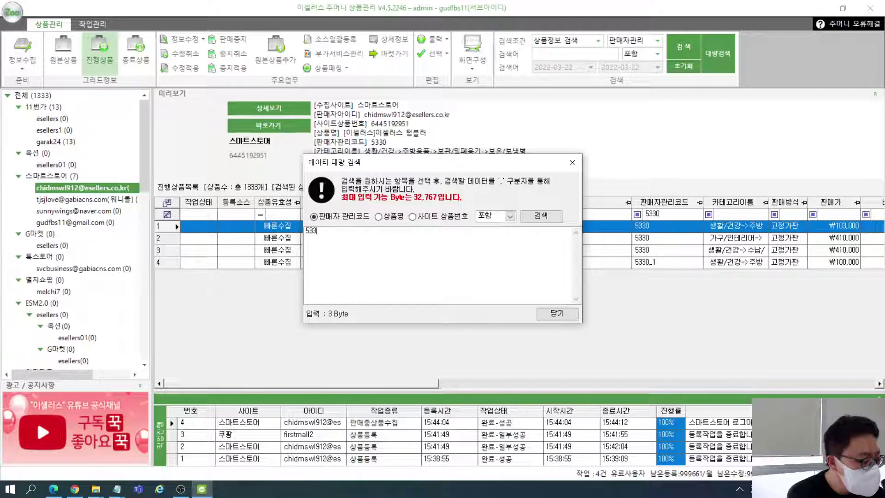
type("0")
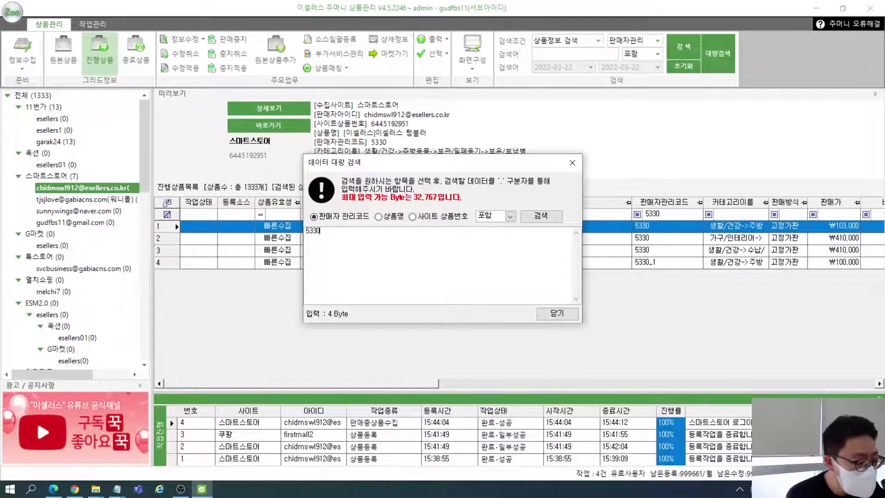
type(",")
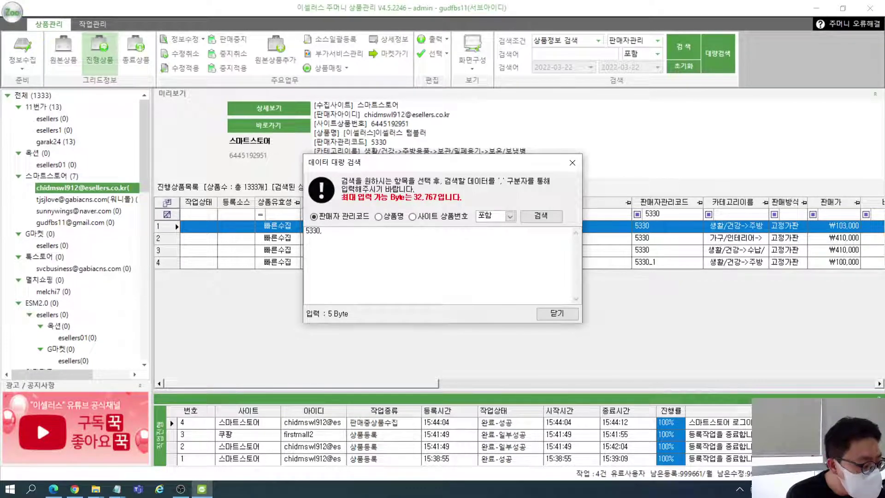
type("5330")
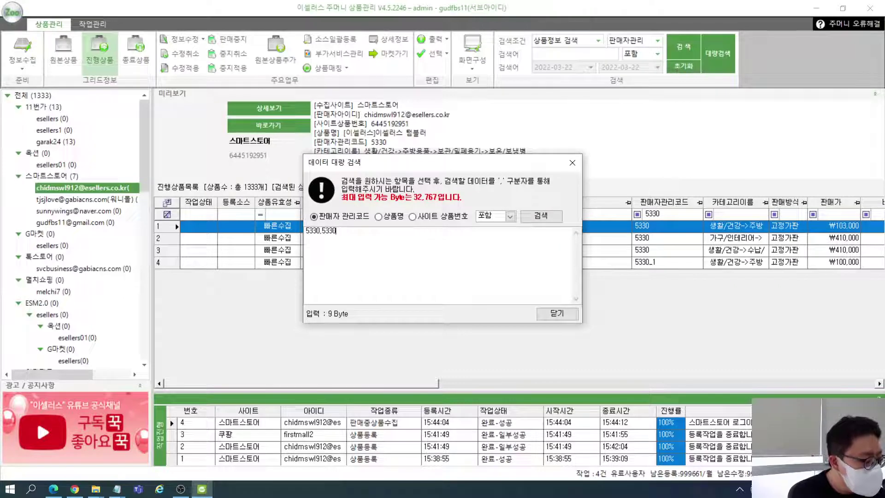
type("_1")
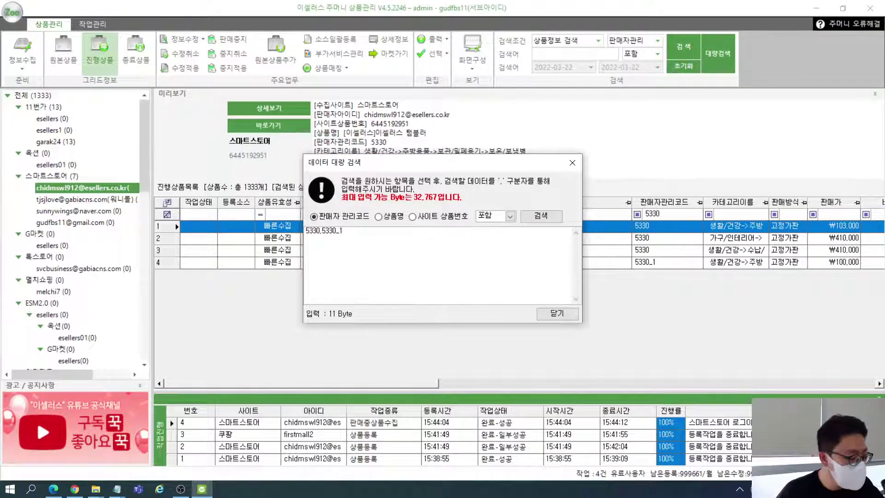
key("ctrl+a")
key("ctrl+c")
left_click(452, 276)
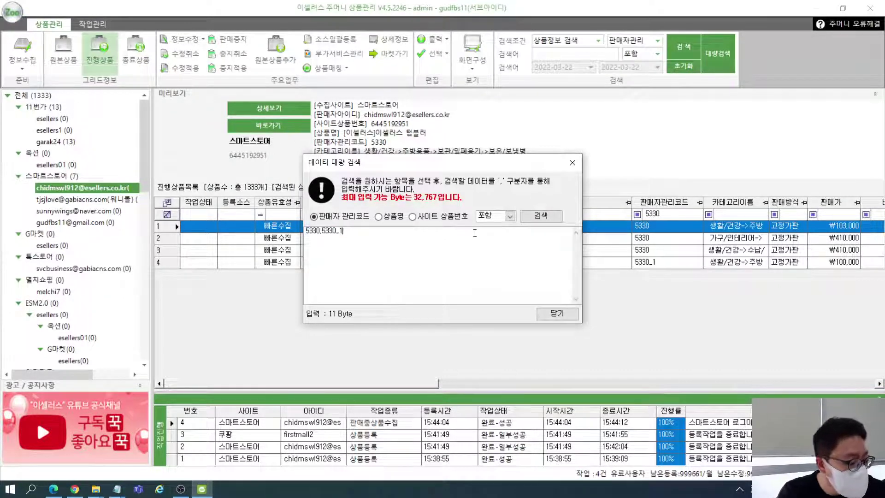
left_click(541, 216)
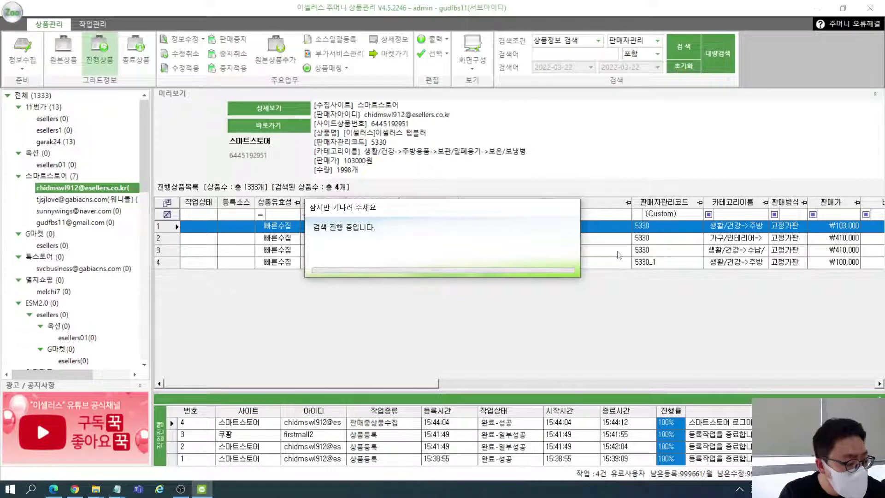
- Compare the 판매자관리코드 values and previews of the products returned by the bulk search
left_click(641, 239)
left_click(645, 255)
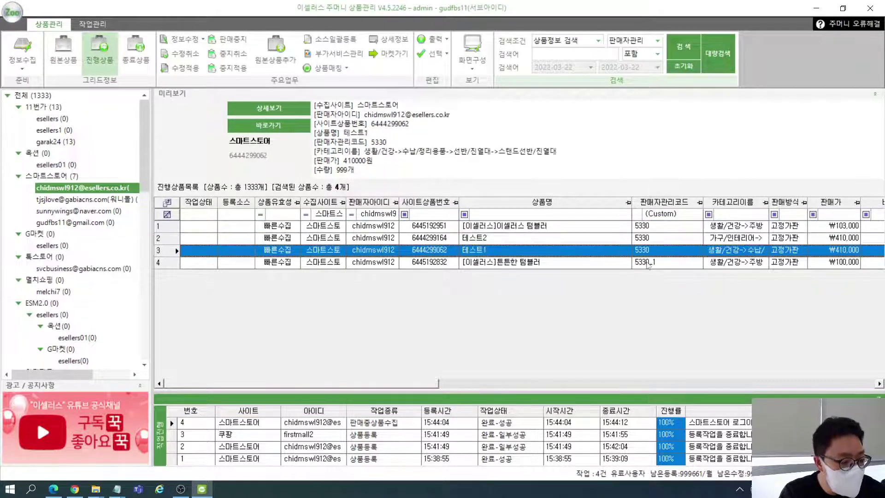
left_click(644, 263)
left_click(642, 225)
left_click(642, 237)
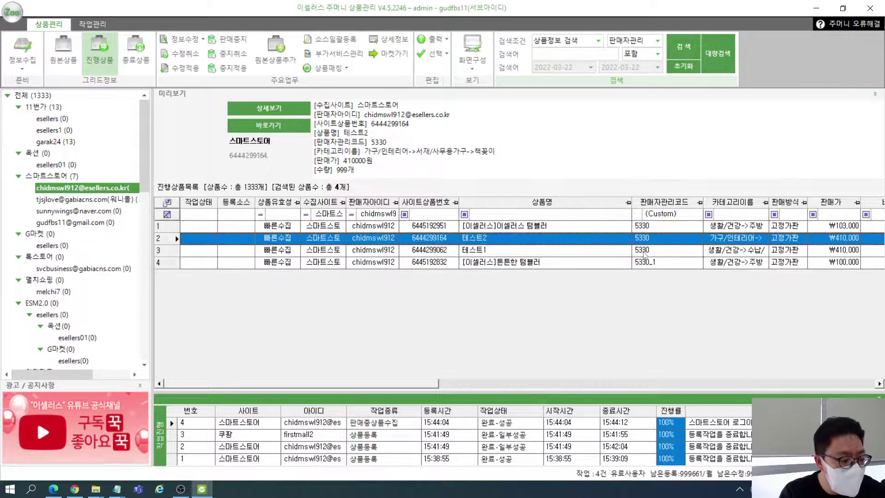
left_click(643, 250)
left_click(645, 263)
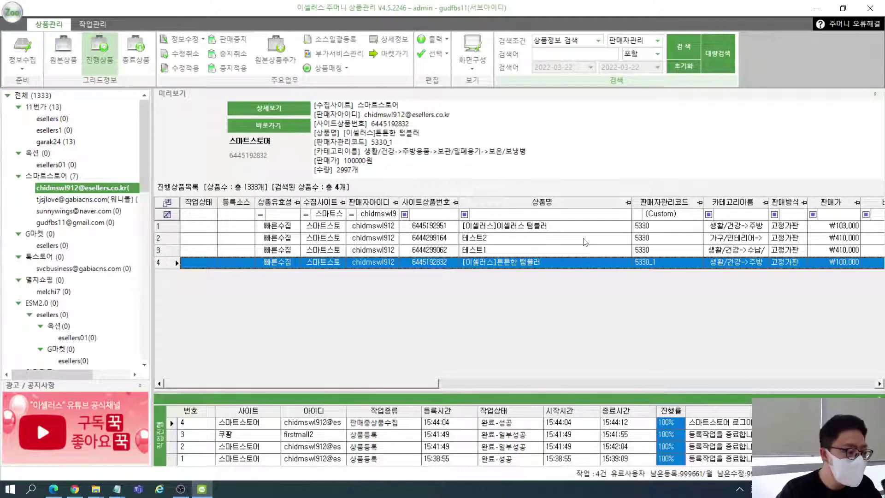
left_click(558, 227)
- Run a 대량검색 by 판매자 관리코드 for 5330,5330_1 with 불포함 and view the products found
left_click(718, 53)
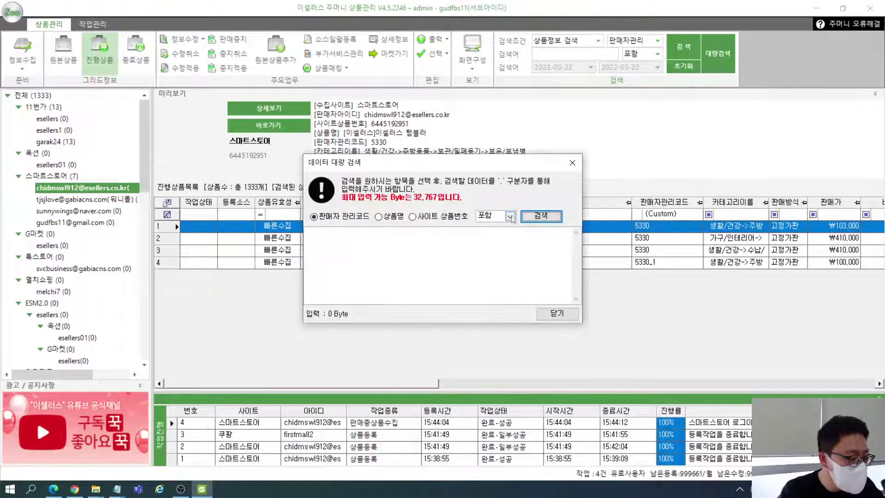
left_click(510, 216)
left_click(443, 271)
key("ctrl+v")
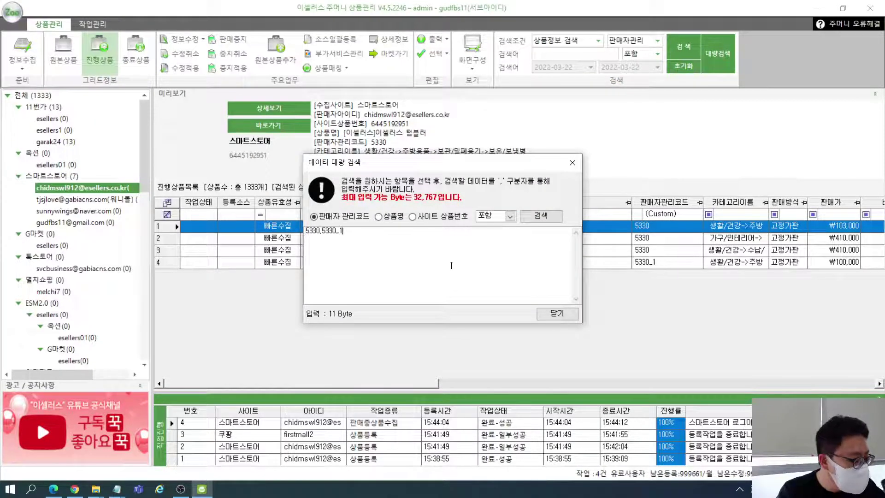
left_click(510, 216)
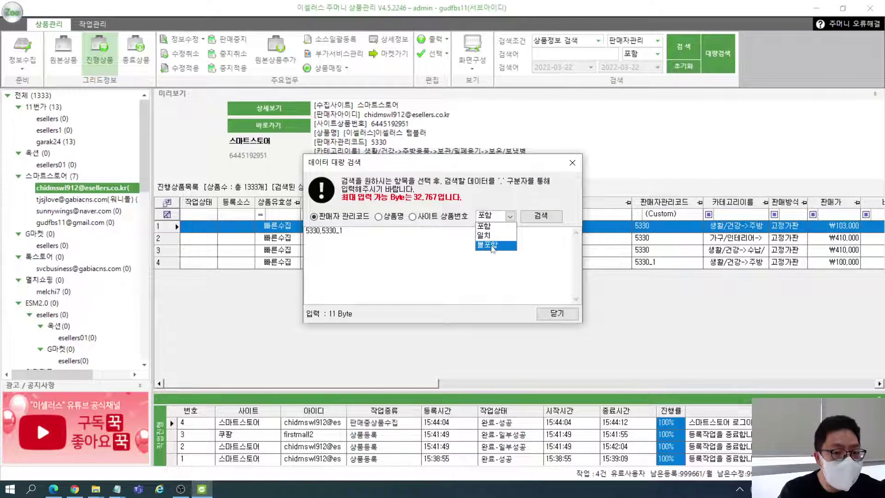
left_click(492, 245)
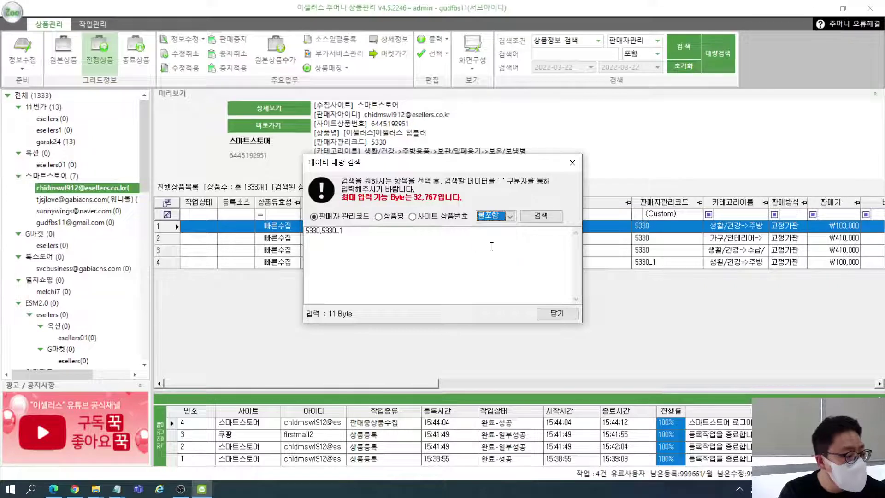
left_click(531, 216)
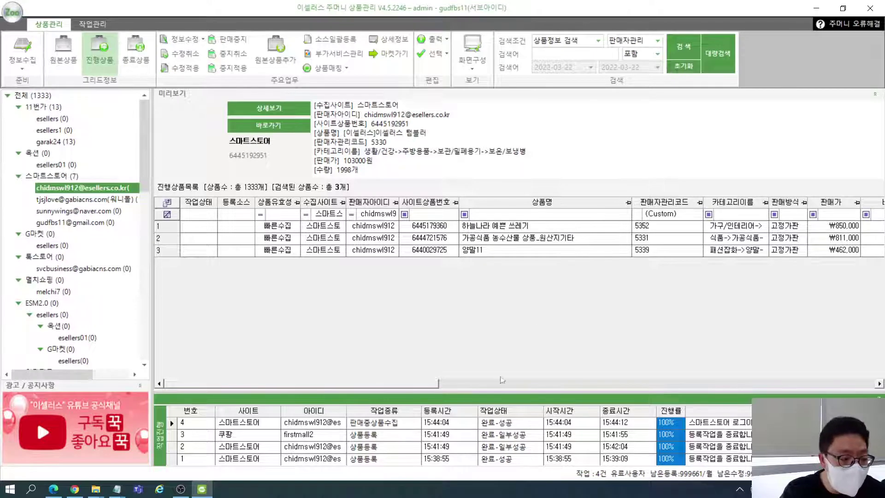
left_click(533, 230)
left_click_drag(531, 234, 534, 254)
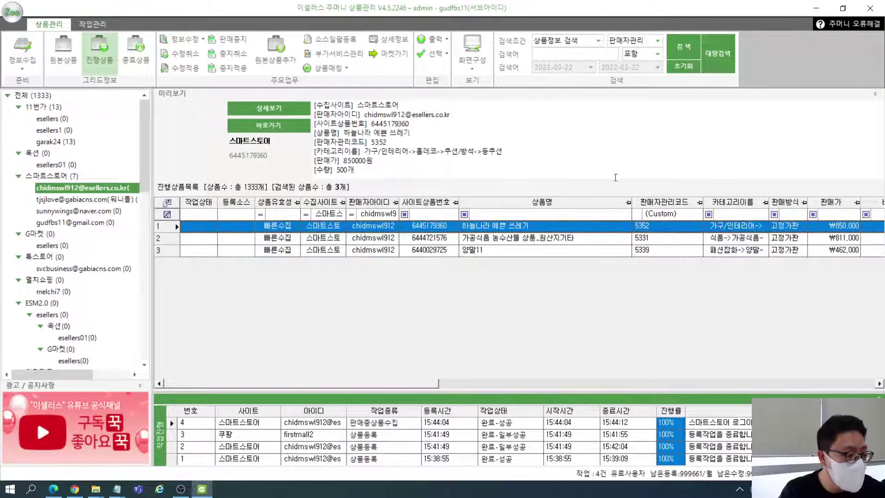
left_click(533, 230)
left_click(717, 53)
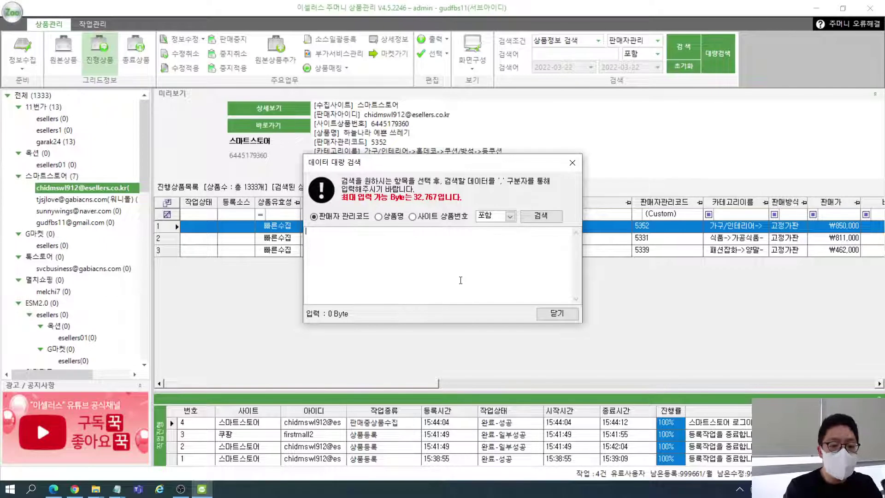
left_click(556, 313)
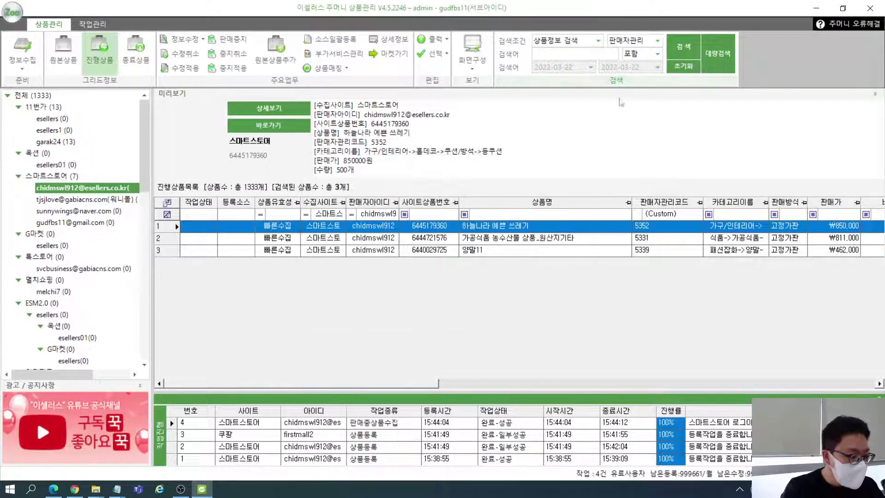
left_click(720, 52)
left_click(557, 311)
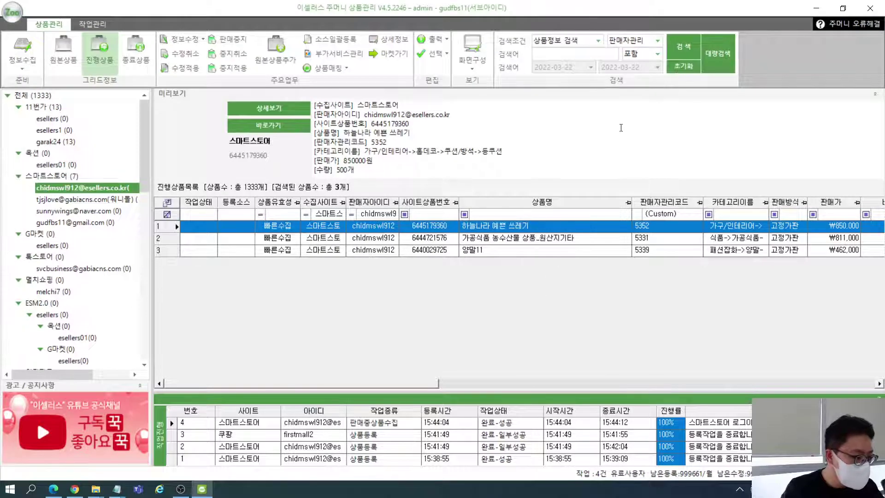
- Switch to Excel with the 원본상품등록양식Ver.1.0.3.8(교육) workbook from the desktop's 온라인교육 folder and show its 기본정보 sheet
left_click(816, 8)
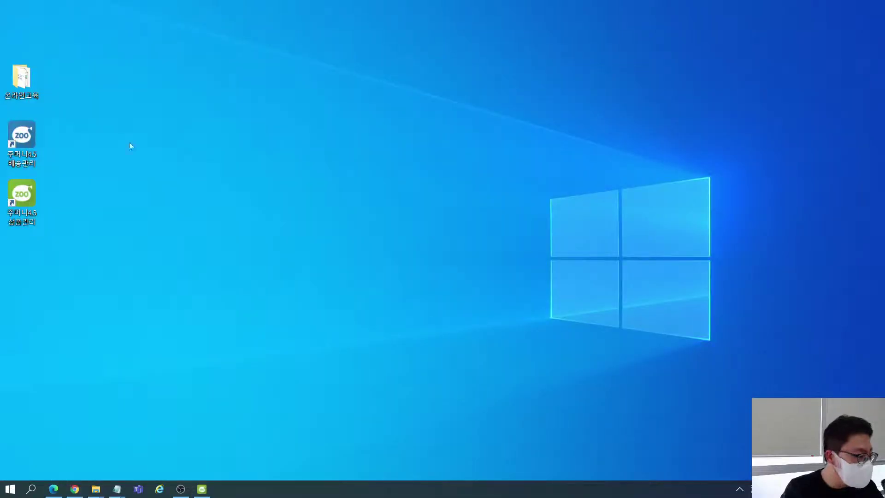
double_click(22, 87)
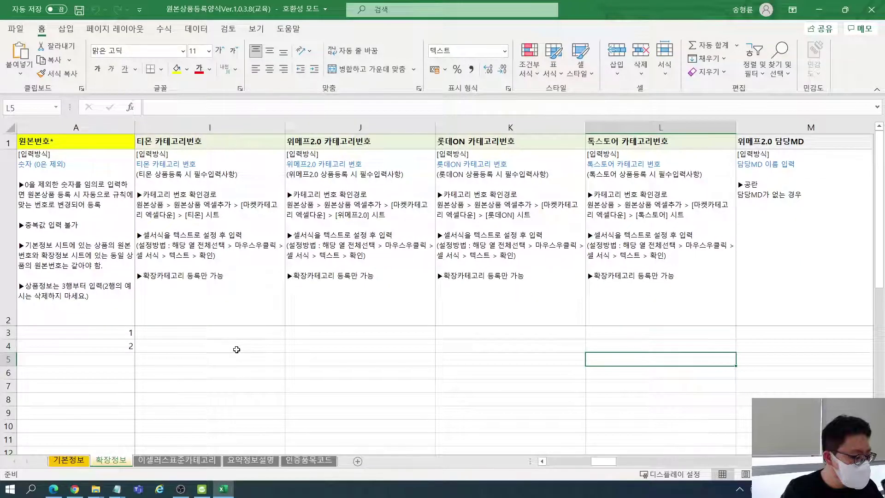
key("ctrl+Page_Up")
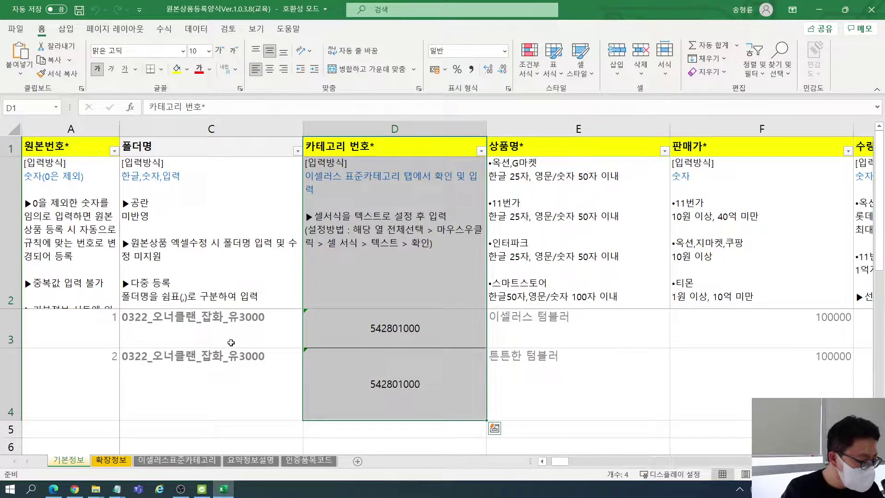
- Check the 판매자 관리코드 entries of the two tumbler rows in the 기본정보 sheet, selecting the 튼튼한 텀블러 code
left_click(230, 342)
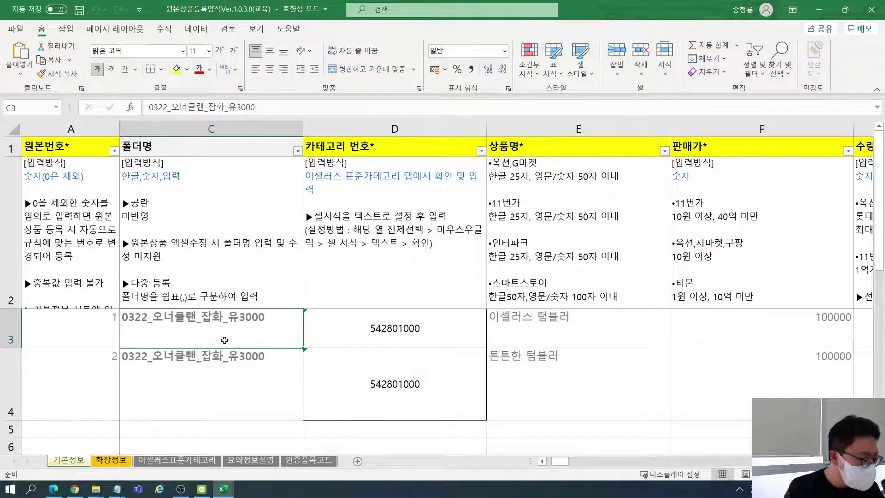
scroll(224, 341, "left", 1)
left_click(198, 350)
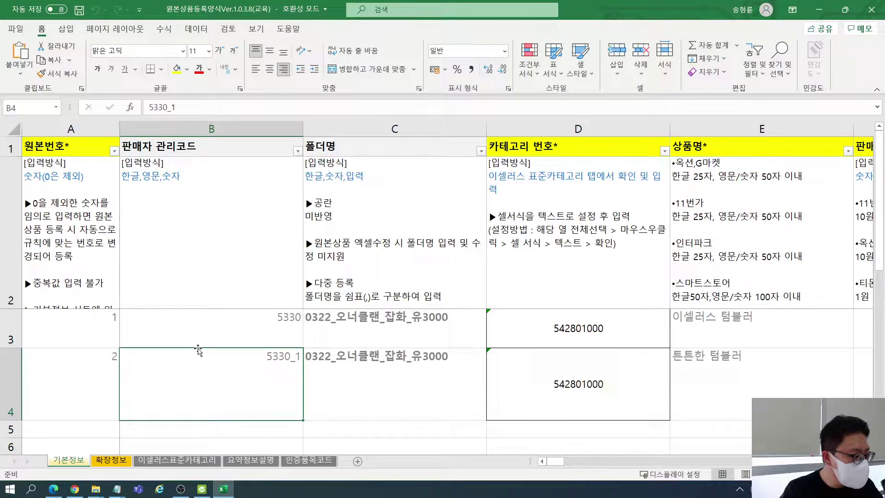
scroll(302, 403, "down", 2)
scroll(302, 403, "up", 2)
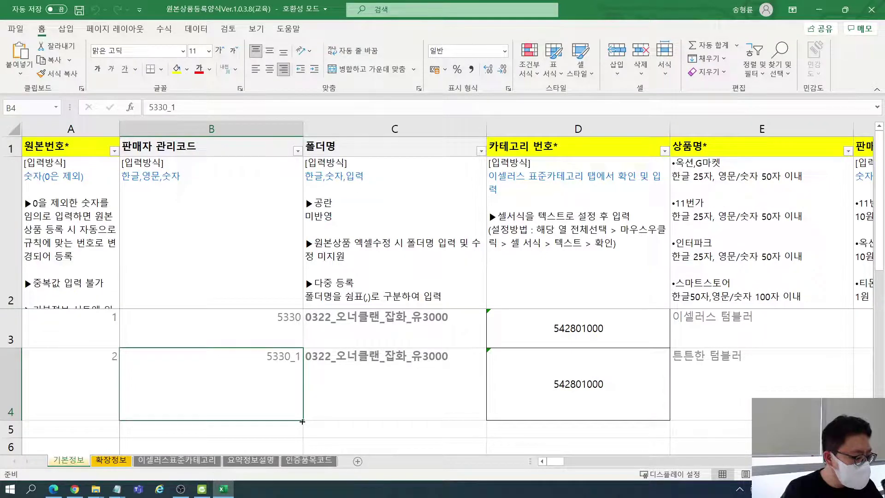
- Fill the 판매자 관리코드 column down from the 튼튼한 텀블러 row so the series runs from 5330_1 to 5330_9
left_click_drag(302, 421, 295, 449)
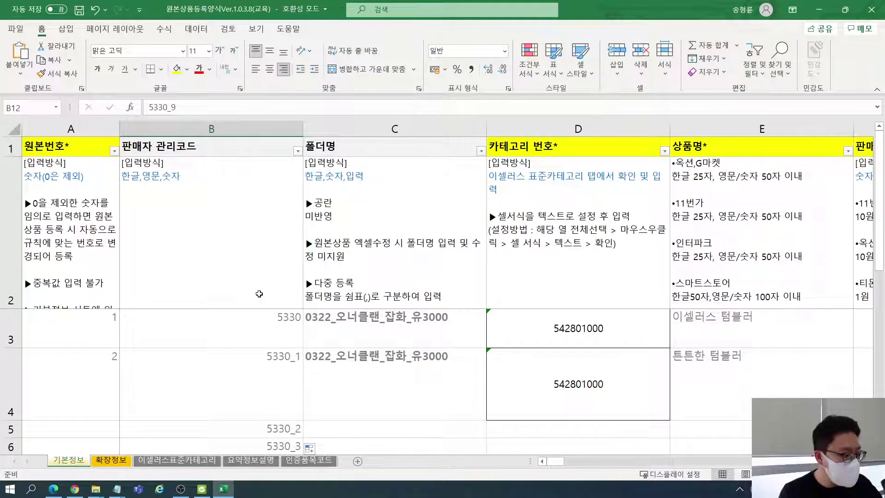
left_click(254, 345)
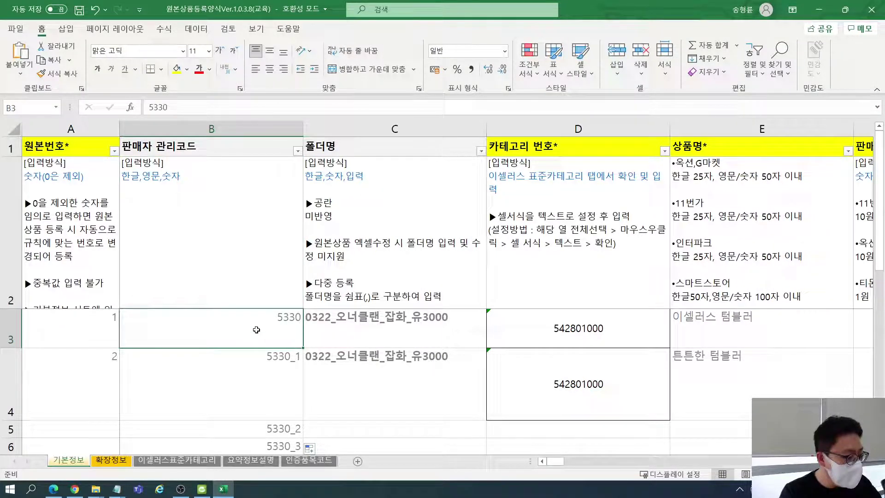
- Switch to 이셀러스 주머니 and run a 대량검색 by 판매자 관리코드 with 포함 for 5330 and 5330_1 through 5330_9, comma-separated
left_click(202, 489)
left_click(718, 59)
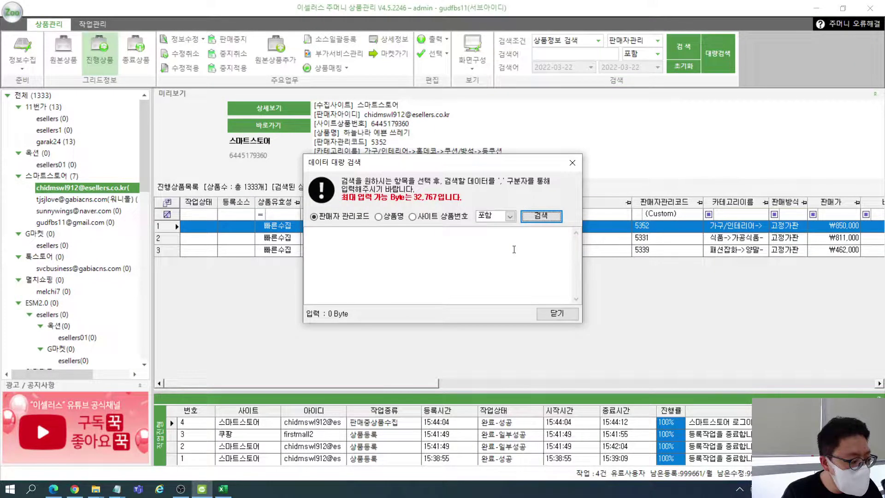
left_click(513, 250)
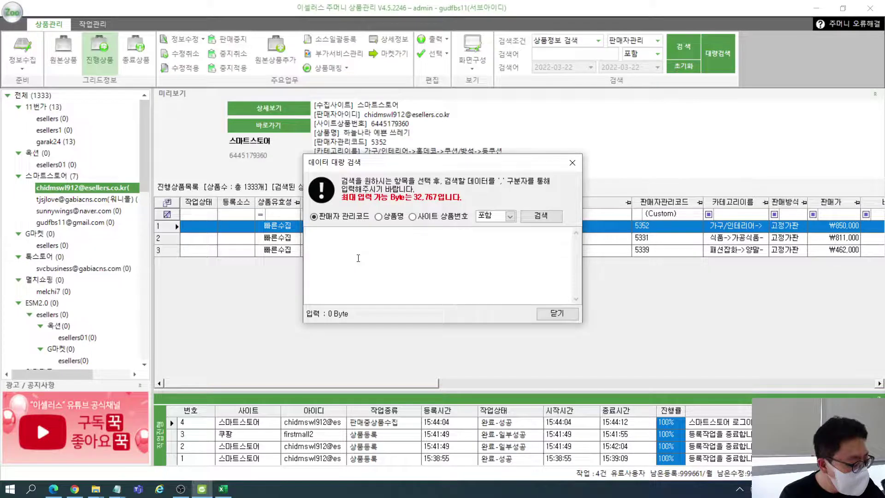
right_click(358, 258)
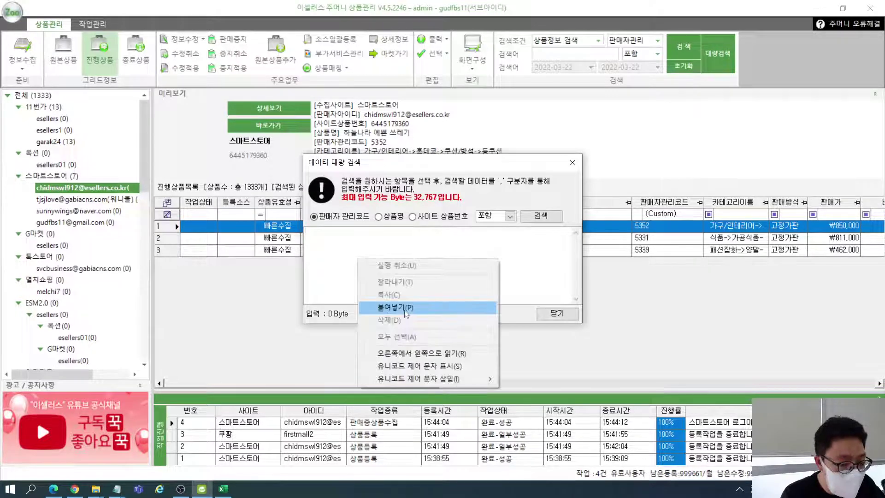
left_click(373, 243)
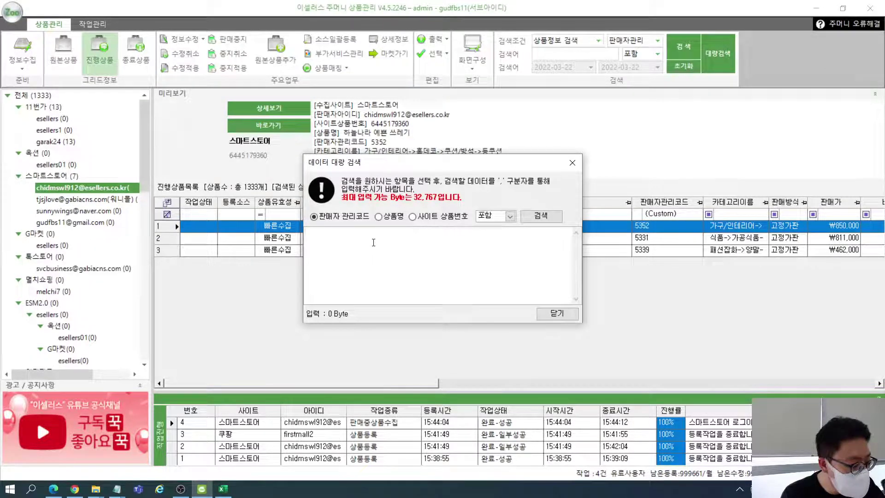
type("5330,5330_1,5330_2,5330_3,5330_4,5330_5,5330_6,5330_7,5330_8,5330_9")
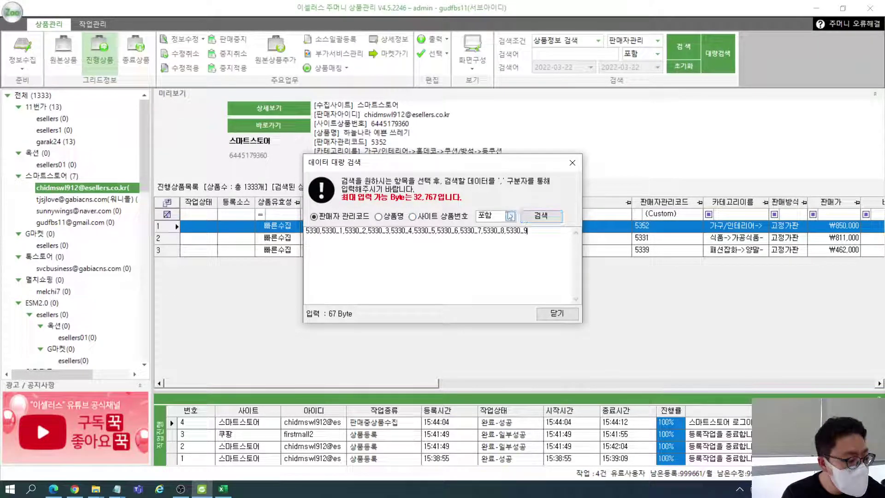
left_click(536, 216)
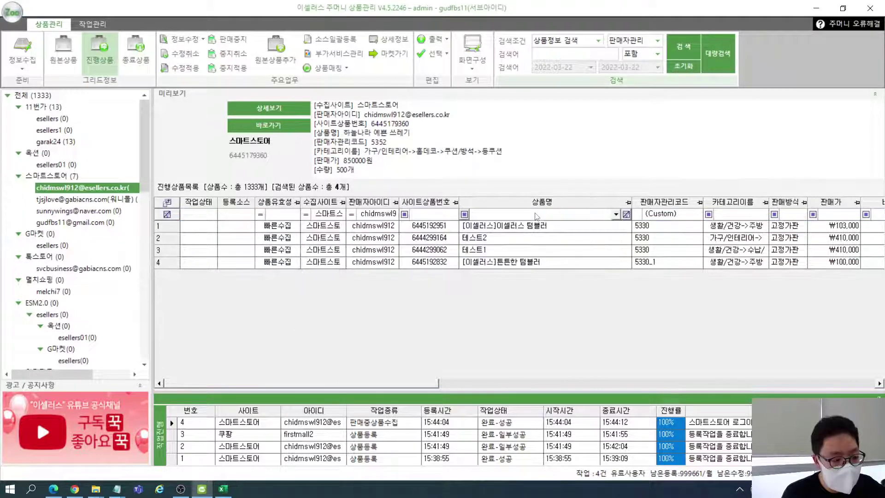
left_click(717, 53)
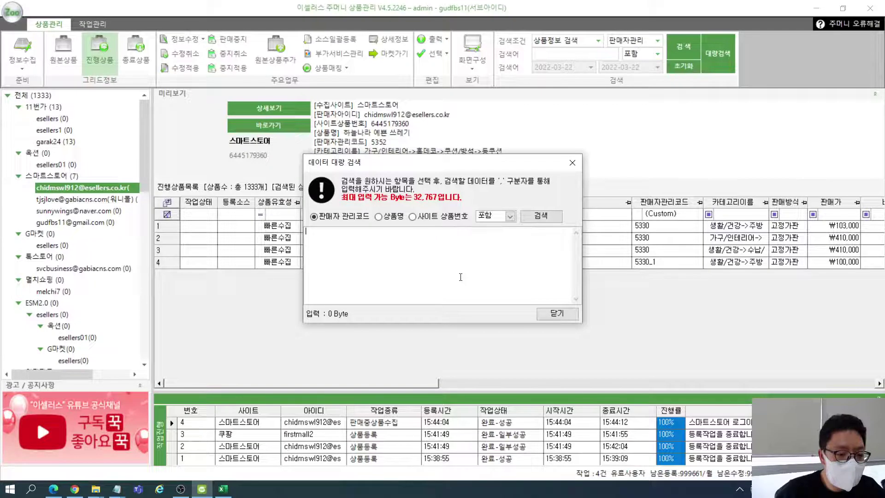
left_click(461, 277)
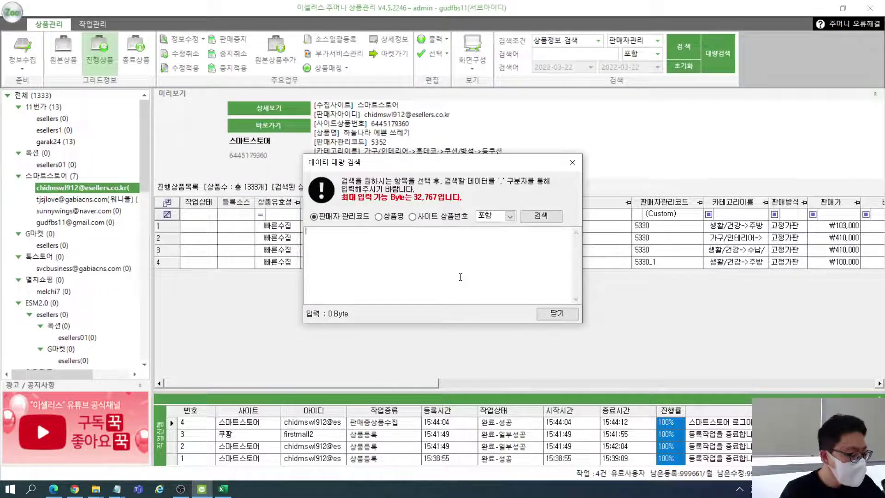
type("1,1,1,1,1,1,1,1,1,1,1,1,1,1,1,1,1,1,1,1,1,1,1,1,1,1,1,1,1,1,1,1,1,1,1,1,1,1,1,1,1")
left_click_drag(529, 231, 305, 238)
key("BackSpace")
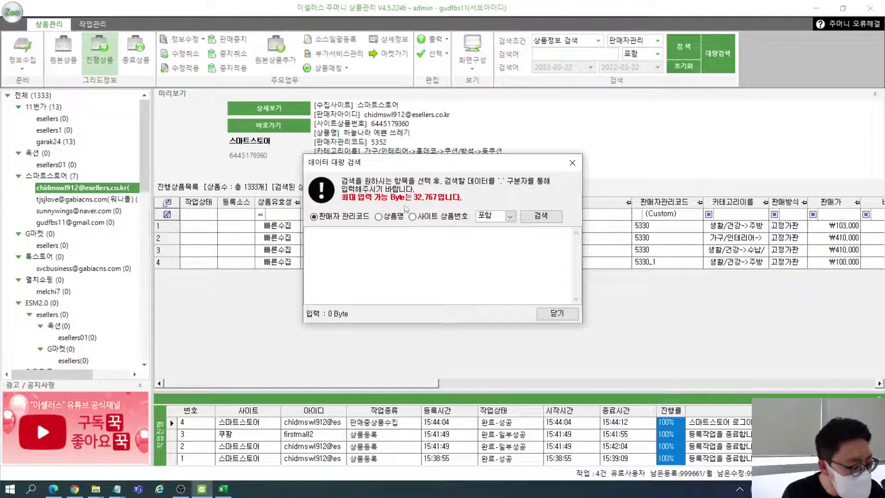
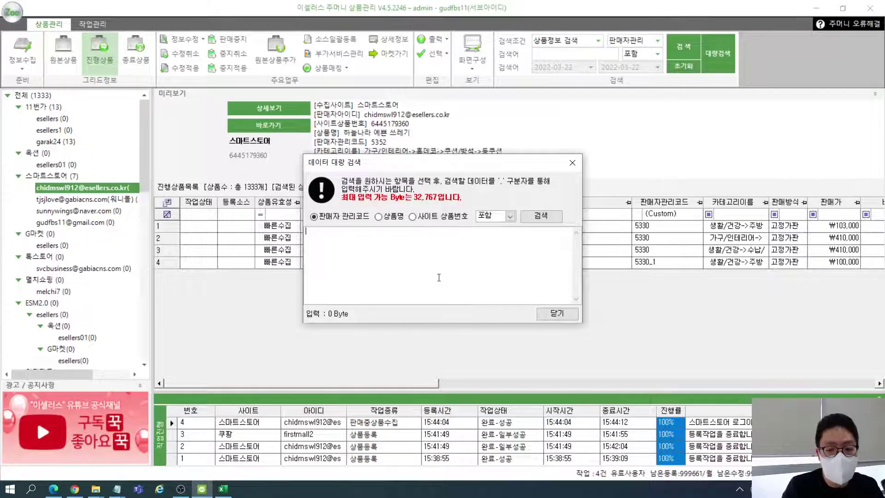
left_click(557, 314)
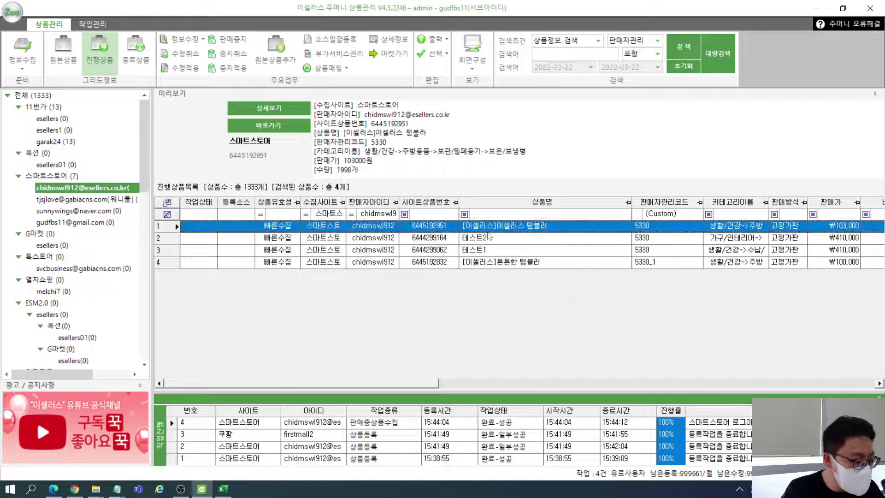
- Compare the previews of the two tumblers and open the 상세정보 of the [이셀러스]튼튼한 텀블러 product
left_click(478, 261)
left_click(468, 227)
left_click(446, 264)
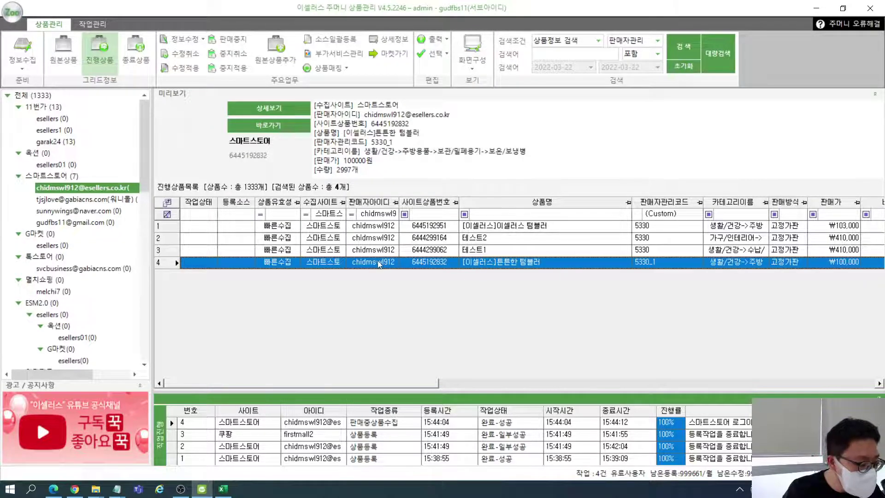
left_click(285, 107)
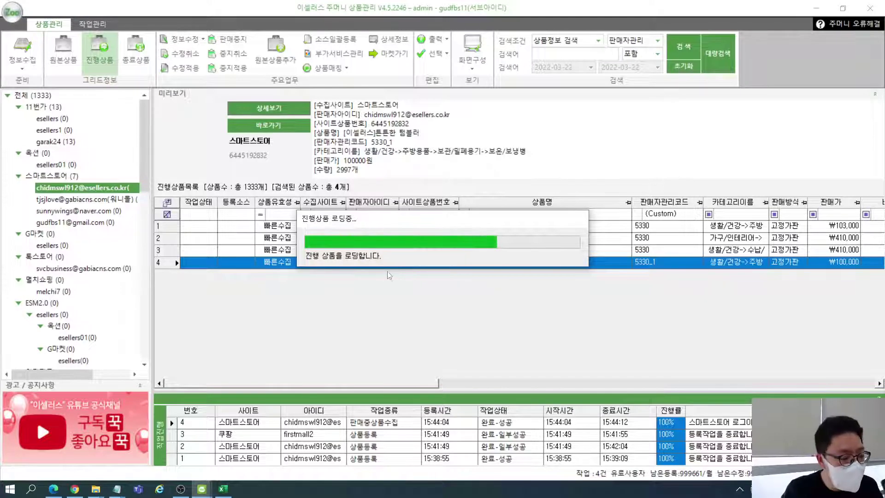
double_click(285, 263)
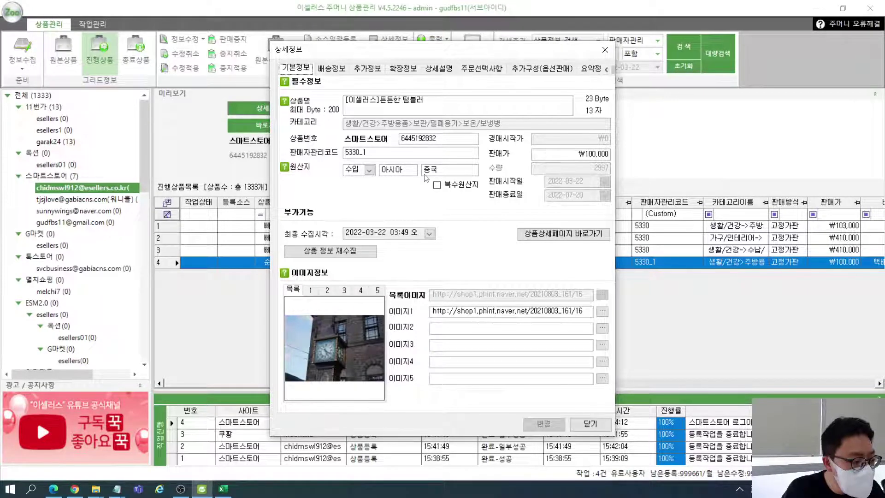
- Examine the tumbler's delivery, additional, extended, description, order option, add-on and extra service details, then return to its 기본정보
left_click(331, 68)
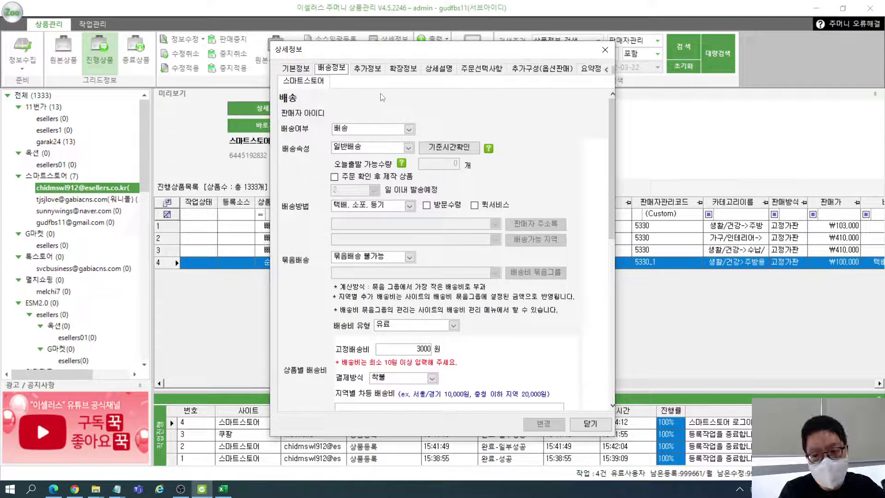
left_click(367, 69)
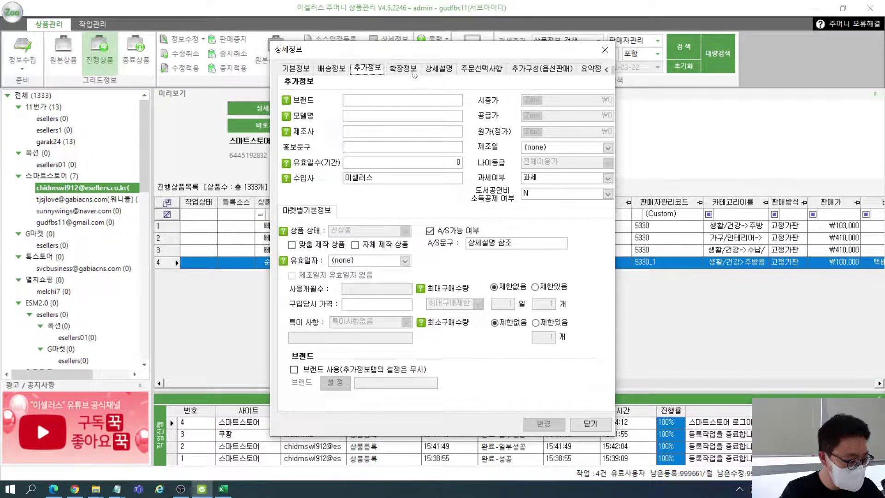
left_click(413, 73)
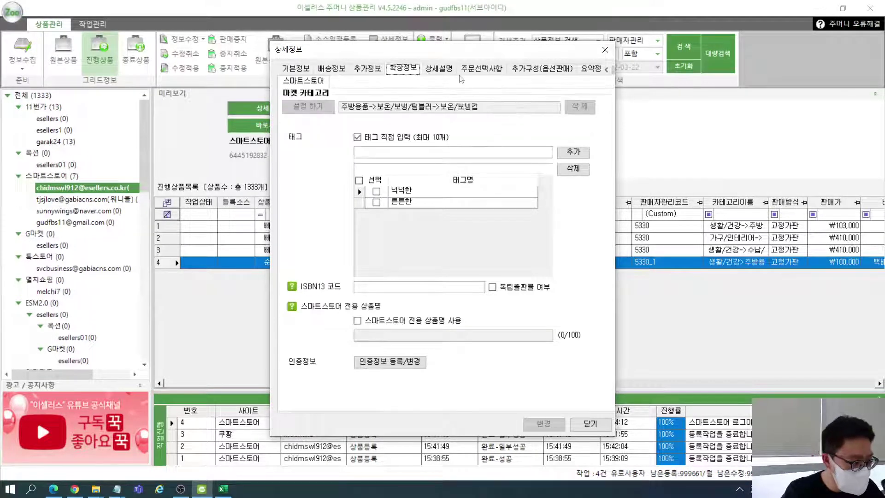
left_click(429, 72)
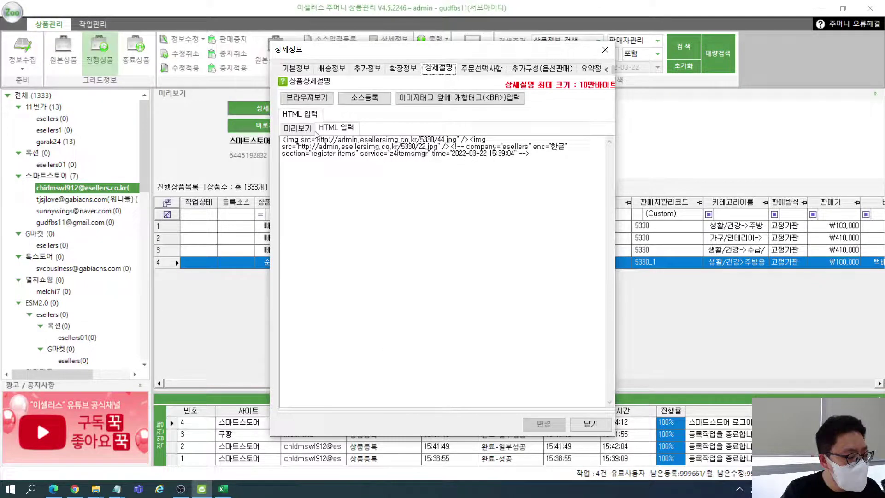
left_click(312, 129)
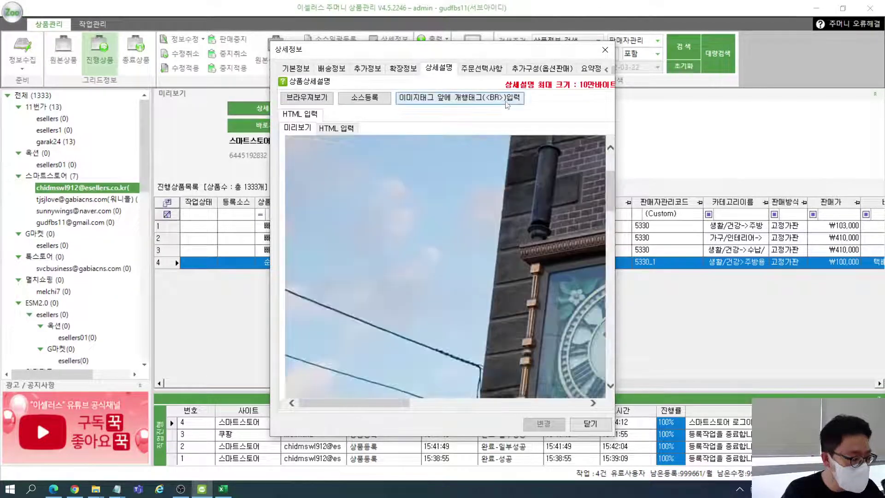
left_click(482, 68)
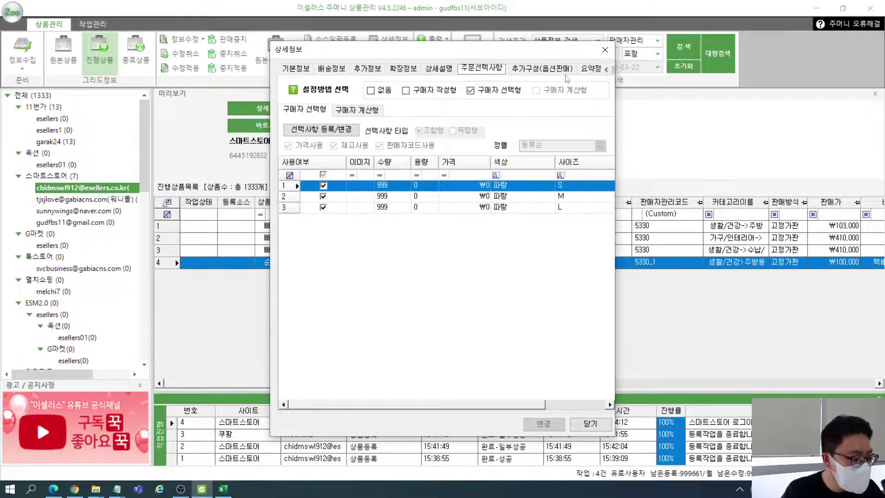
left_click(542, 68)
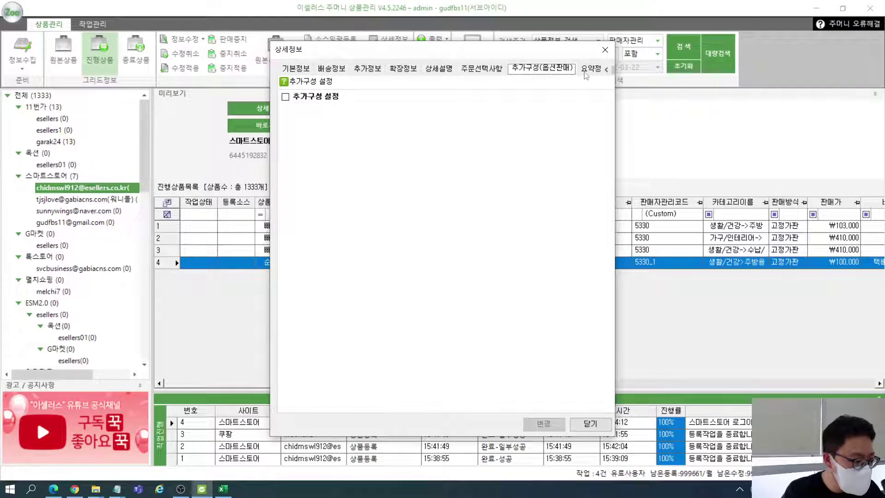
left_click(589, 71)
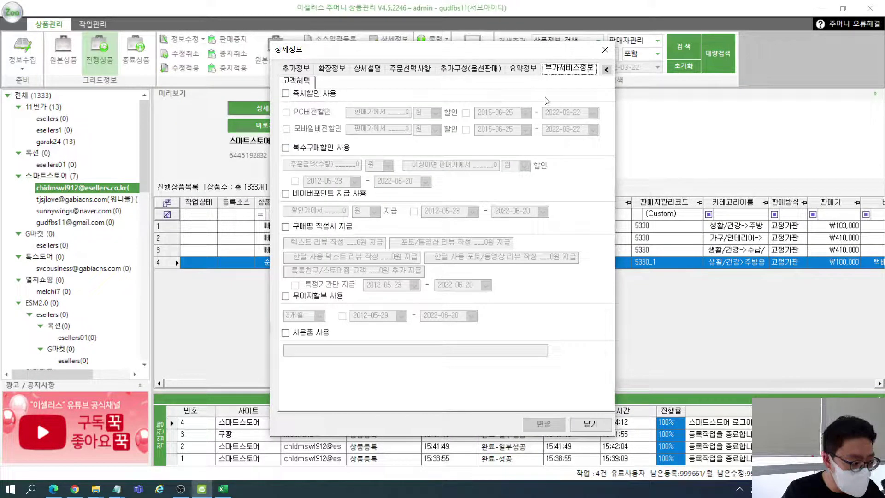
left_click(605, 70)
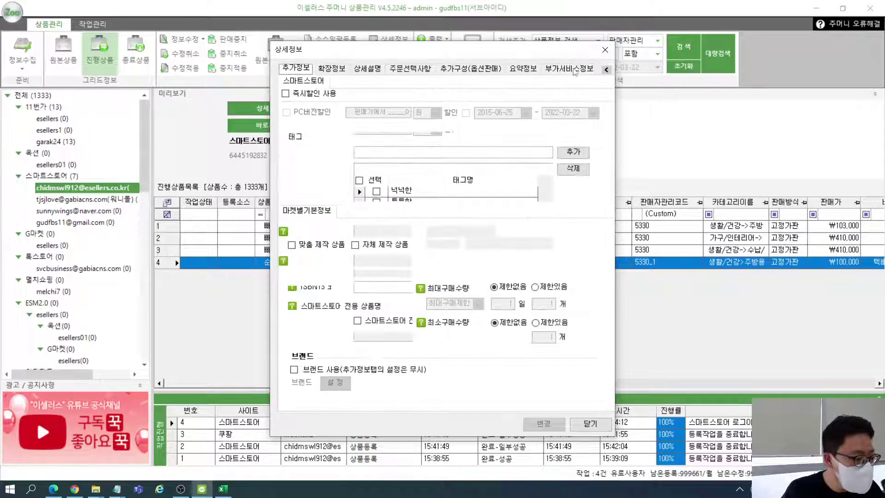
left_click(606, 72)
left_click(298, 69)
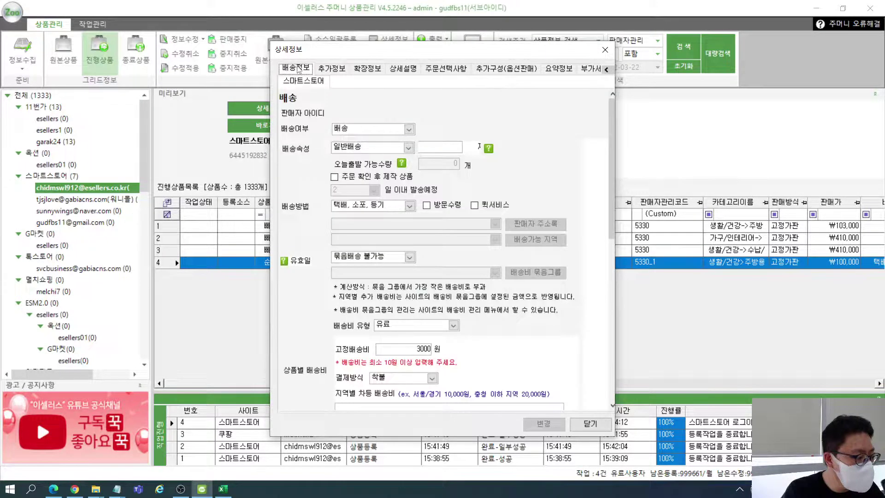
left_click(299, 70)
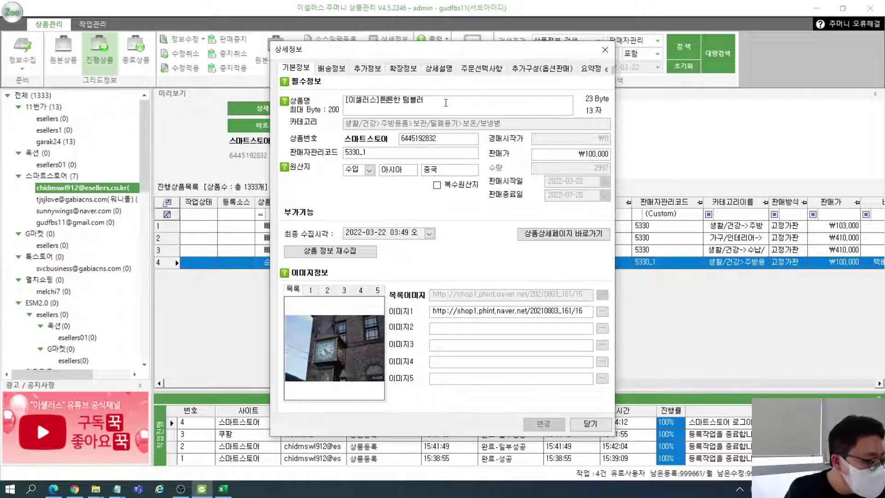
- Replace the bracketed prefix of the 상품명 so the name reads [잘팔리는]튼튼한 텀블러
key("BackSpace")
key("BackSpace")
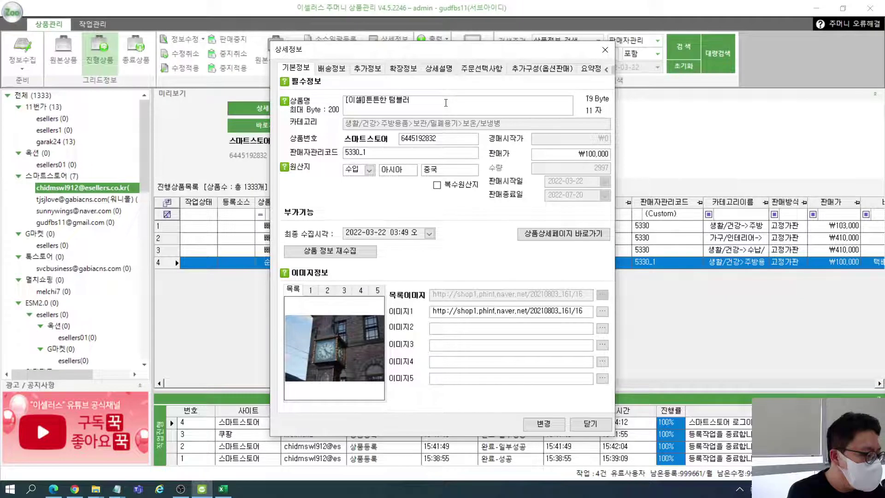
key("BackSpace")
key("BackSpace")
type("W")
key("BackSpace")
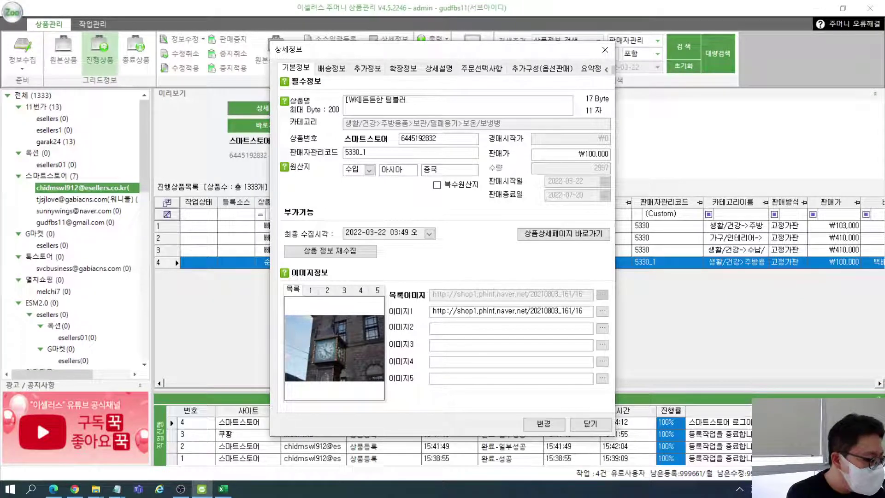
type("잘판ㅁ")
key("BackSpace")
key("BackSpace")
type("팔")
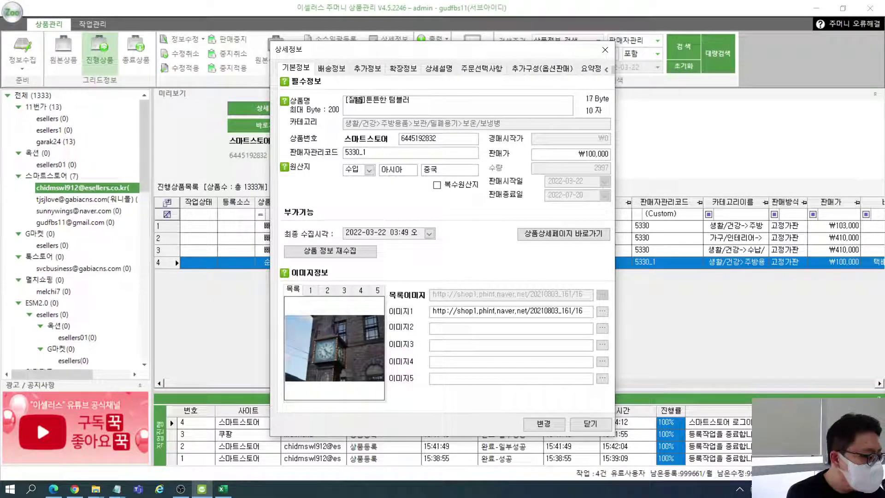
type("리는")
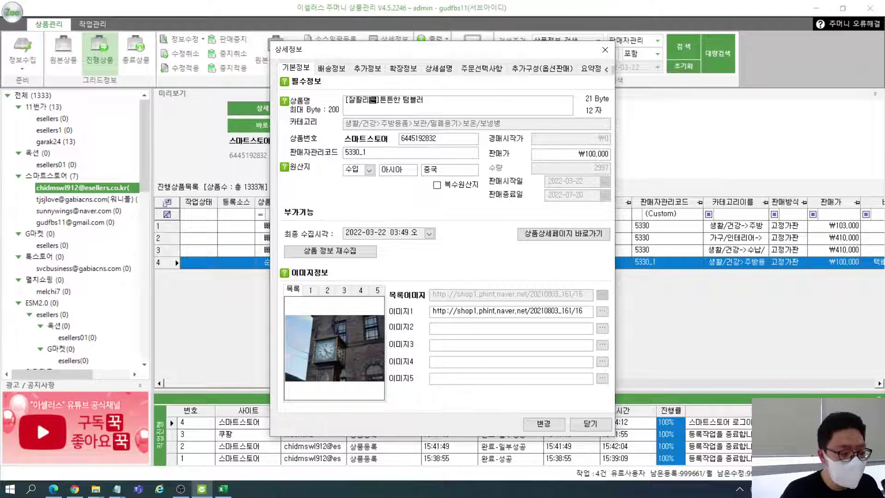
key("Right")
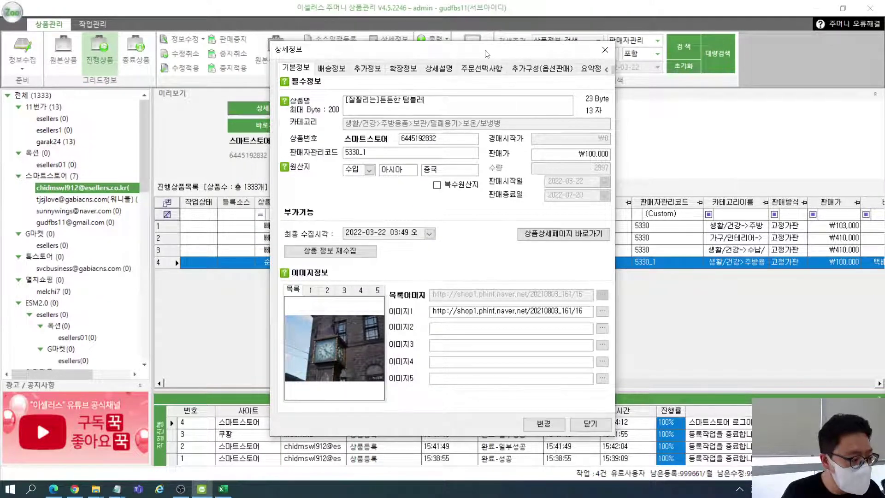
- Apply the changed product details and select the 테스트1 row in the 진행상품 list to check the tumbler's 작업상태
left_click_drag(484, 51, 559, 52)
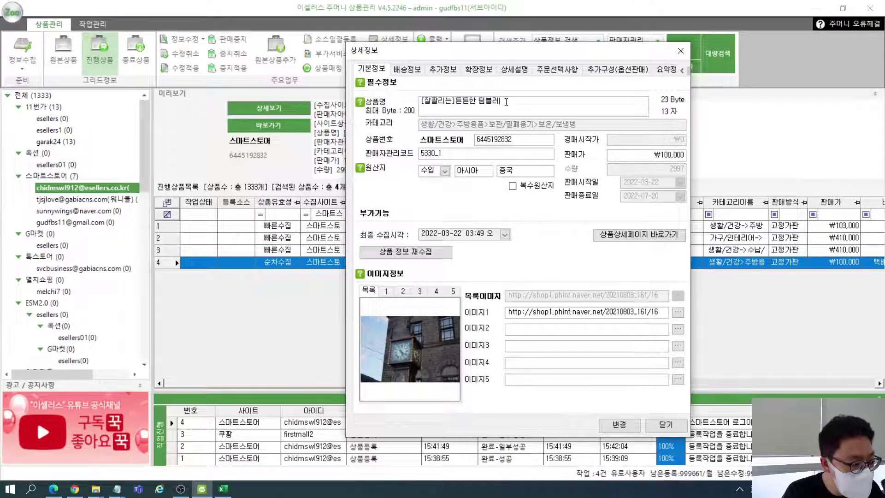
left_click(619, 424)
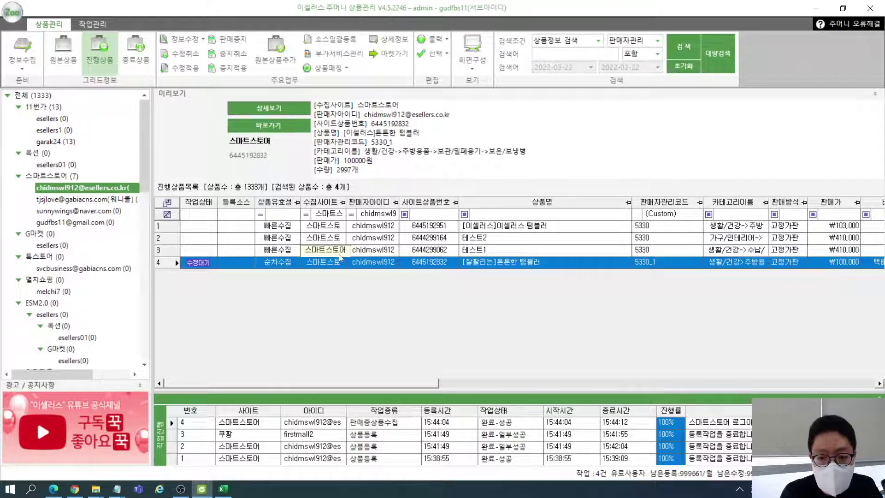
key("Up")
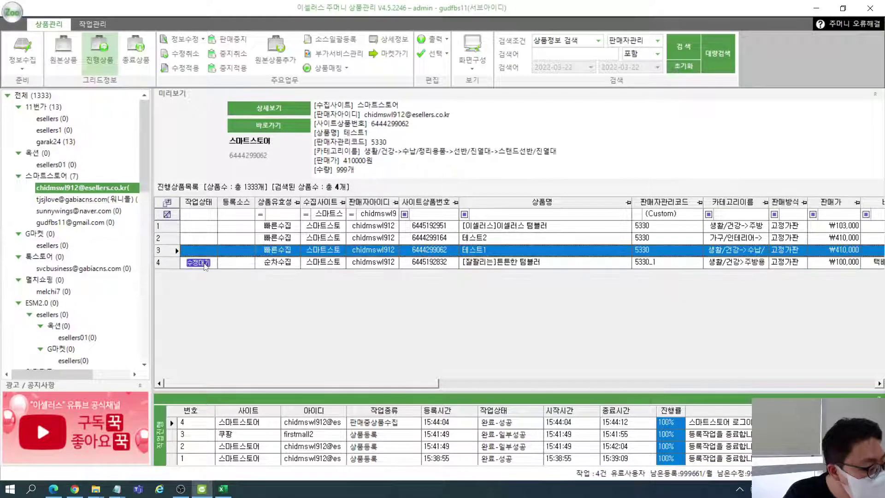
- Select the [잘팔리는]튼튼한 텀블러 row, check its 상품명 on the live 스마트스토어 page, and return to the 진행상품 list
left_click(206, 265)
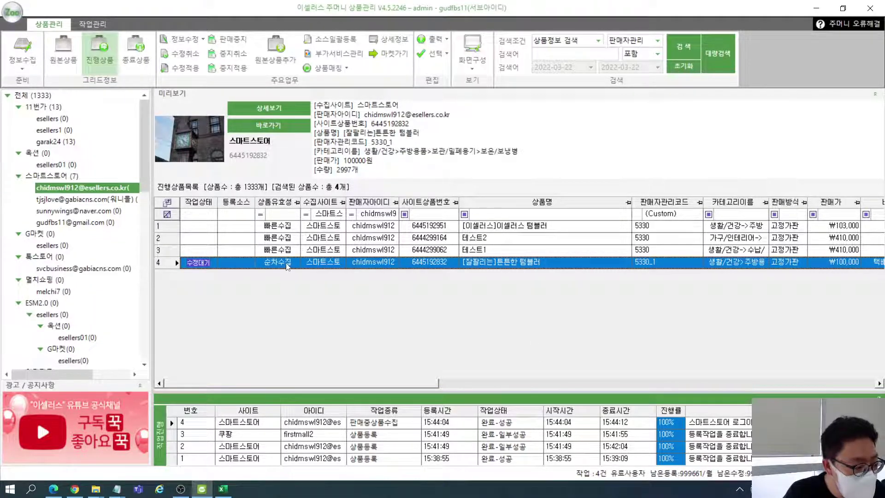
left_click(281, 124)
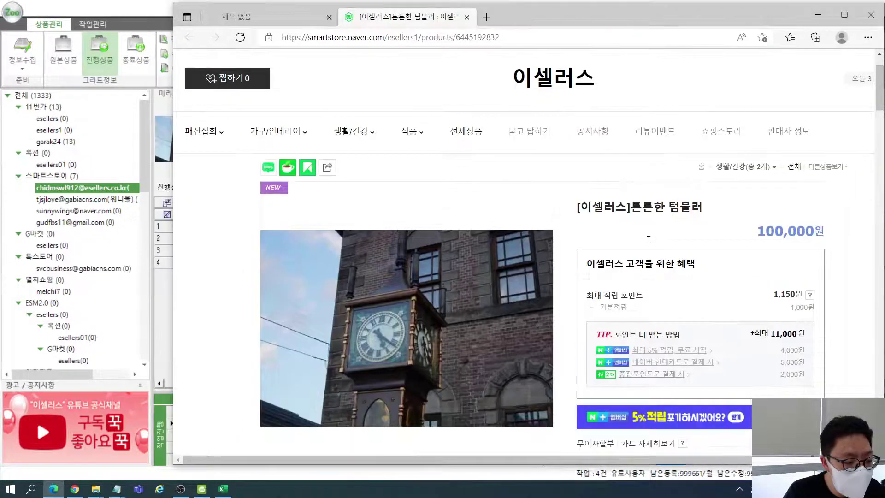
left_click(100, 105)
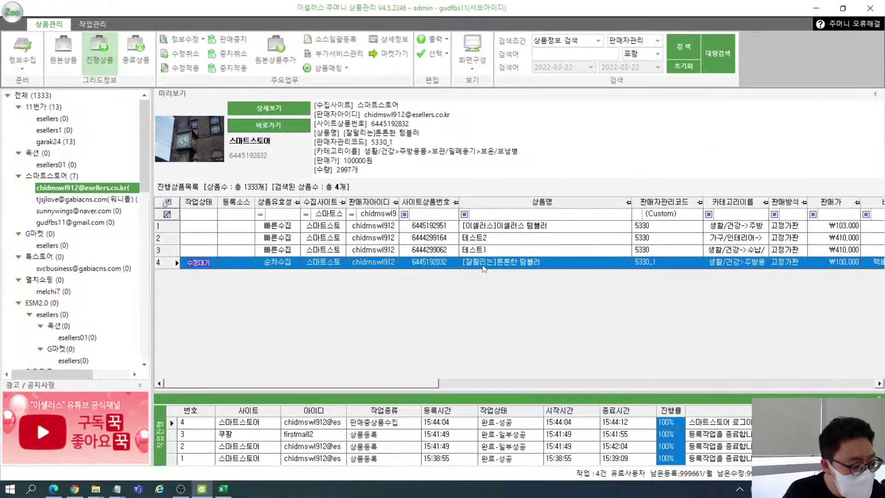
- Run 수정적용 for the [잘팔리는]튼튼한 텀블러 product, check the modification job in the work log, and reselect the product
left_click(185, 66)
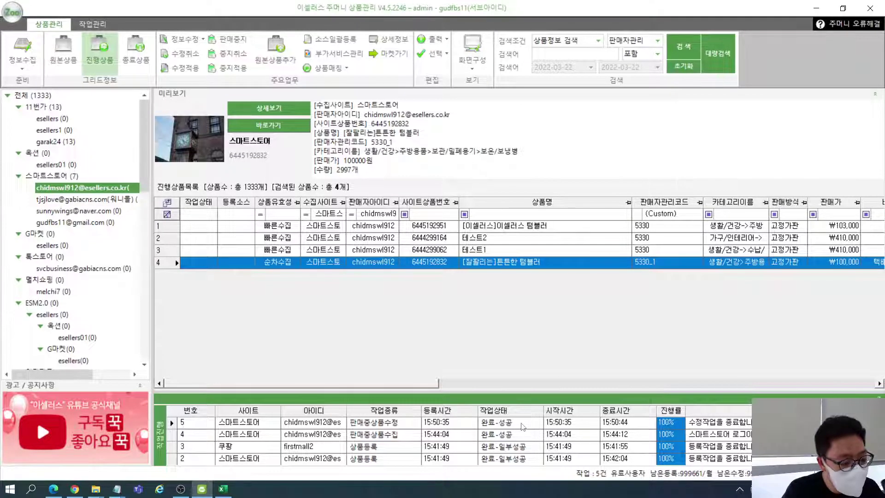
key("Down")
key("Up")
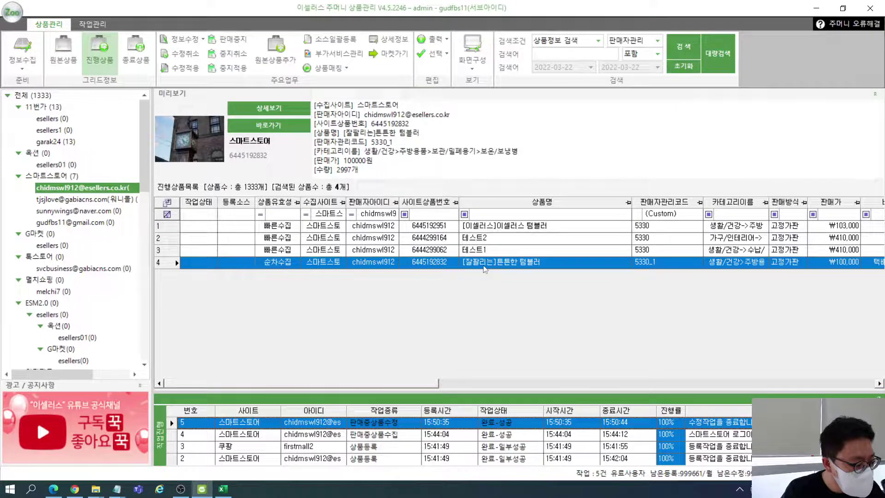
scroll(485, 268, "up", 1)
left_click(487, 266)
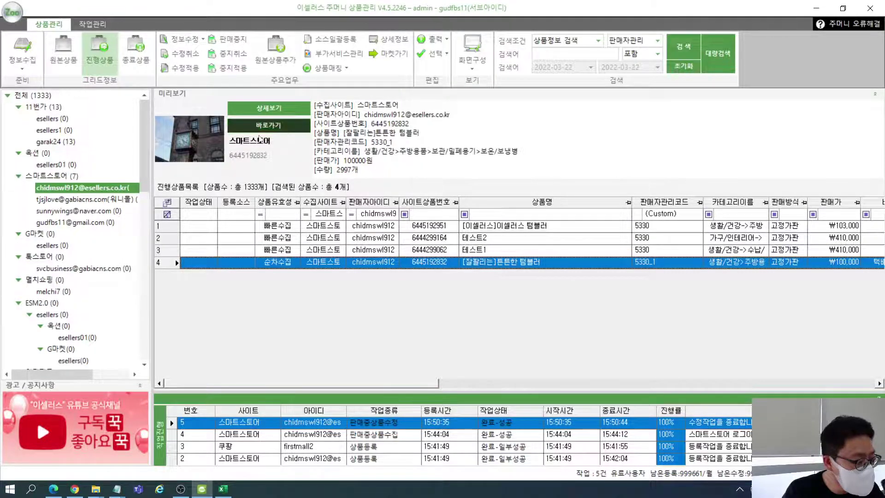
- Verify the renamed tumbler's title on its live 스마트스토어 page, close both product pages, and minimize the browser
left_click(271, 126)
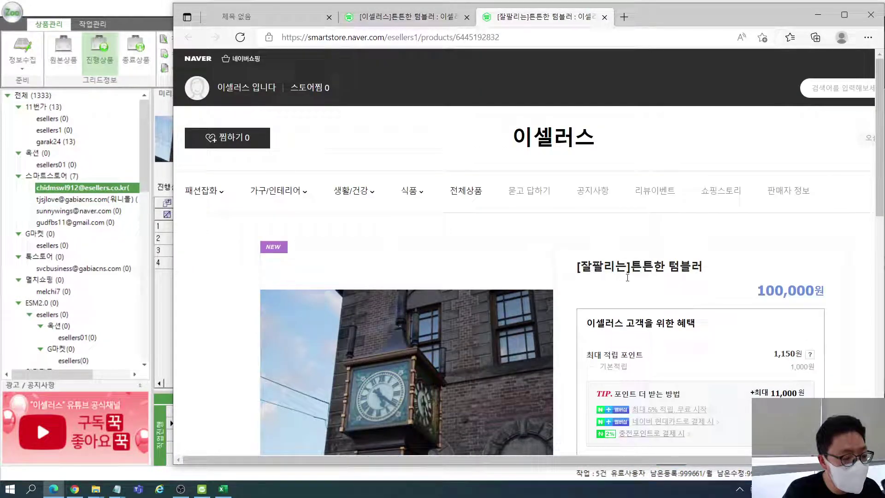
left_click_drag(627, 277, 580, 270)
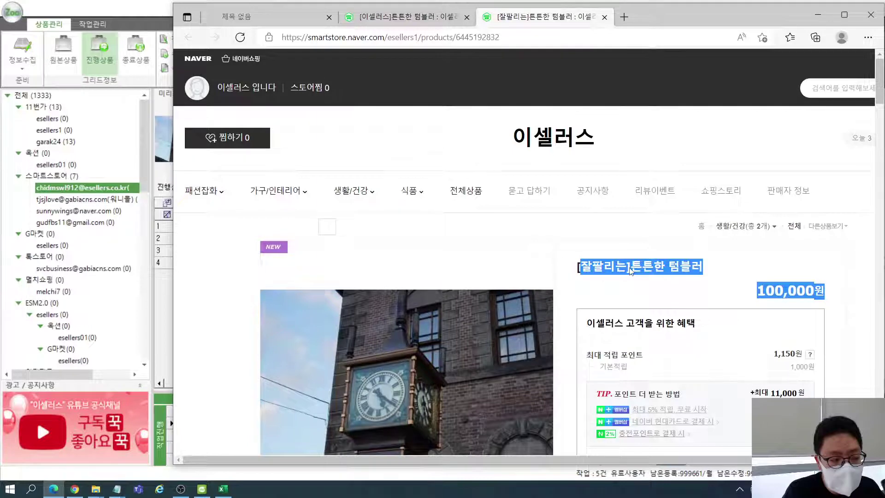
left_click(604, 17)
left_click(467, 18)
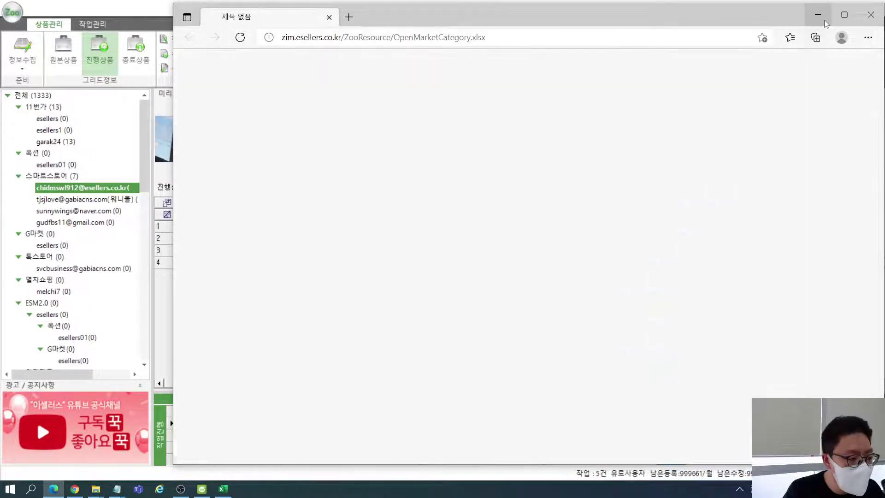
left_click(824, 21)
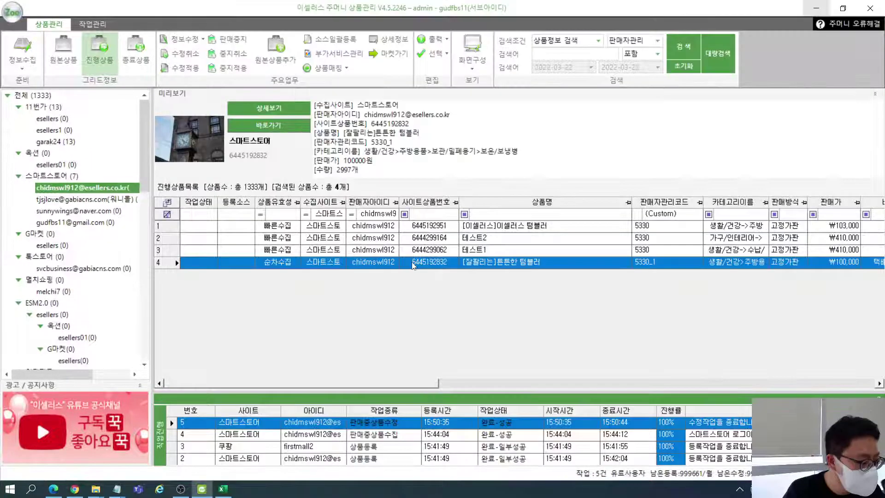
- Select both tumblers and try the 90일 연장 방식 in their 판매기간 bulk change, dismissing it without applying
scroll(414, 266, "up", 1)
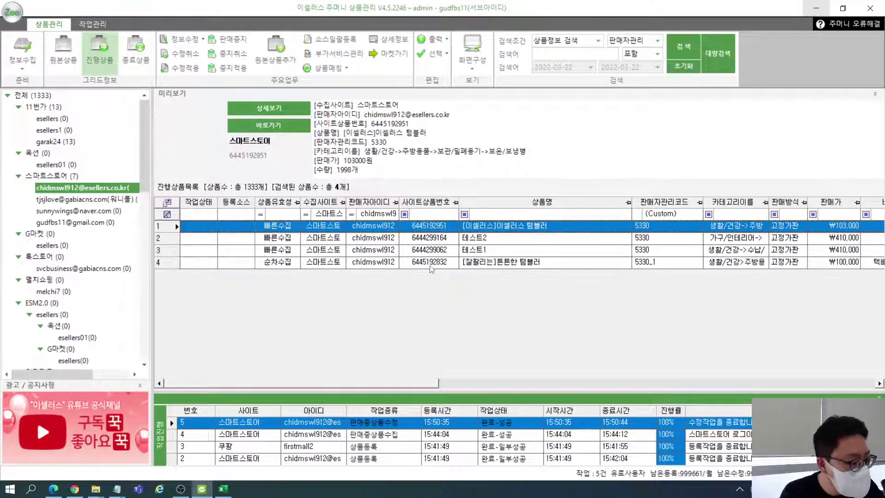
left_click(430, 266, "ctrl")
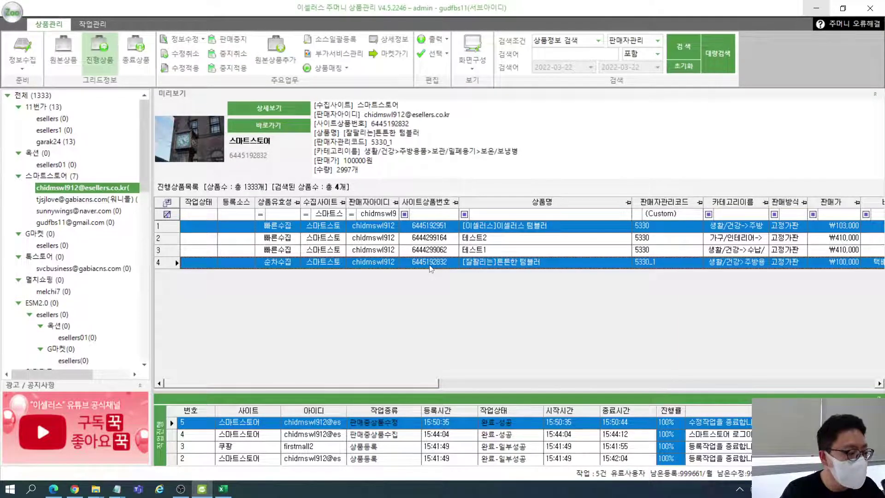
right_click(425, 228)
mouse_move(472, 233)
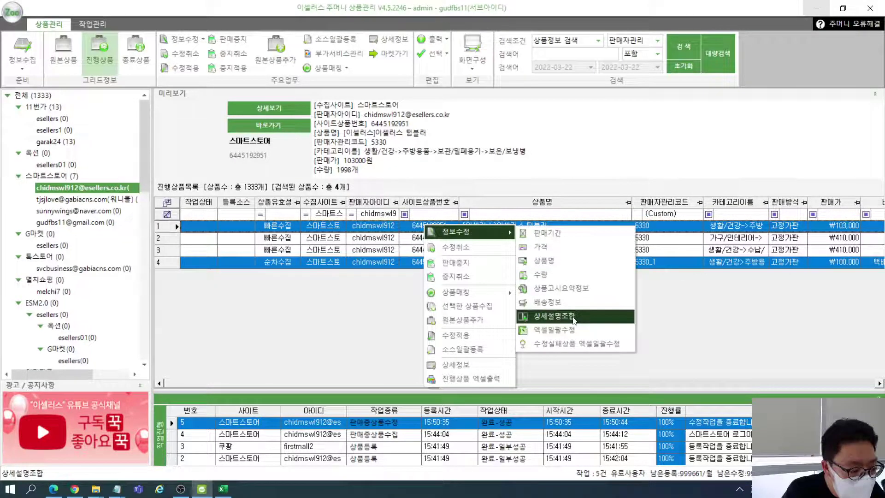
left_click(570, 239)
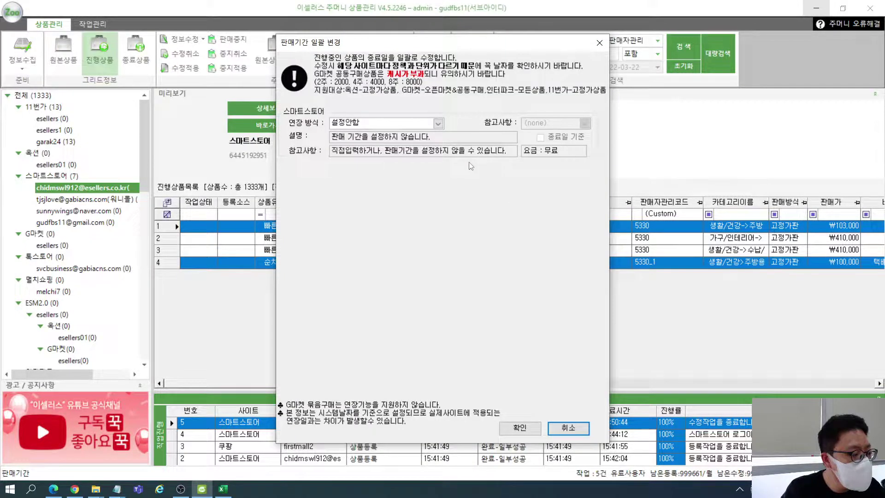
left_click(437, 123)
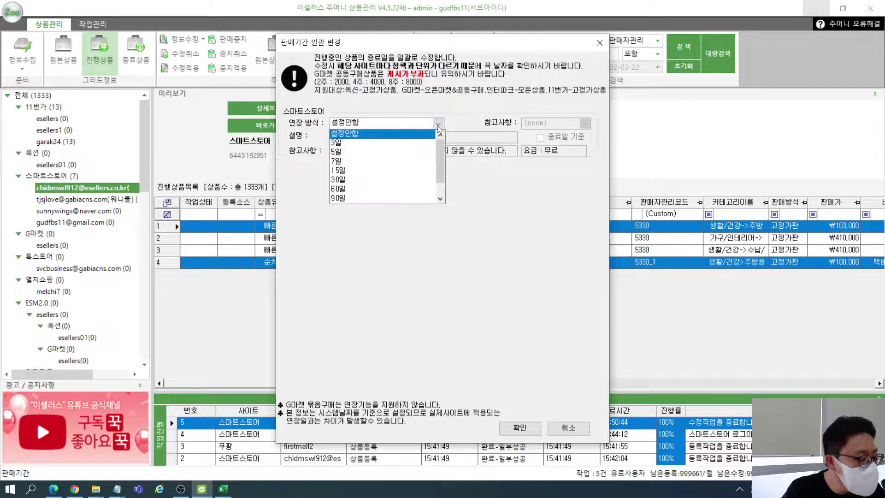
left_click(389, 197)
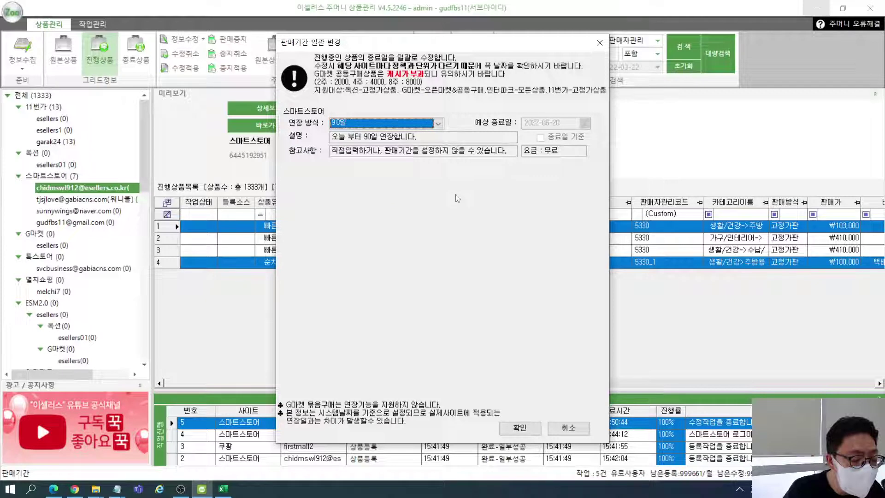
left_click(600, 44)
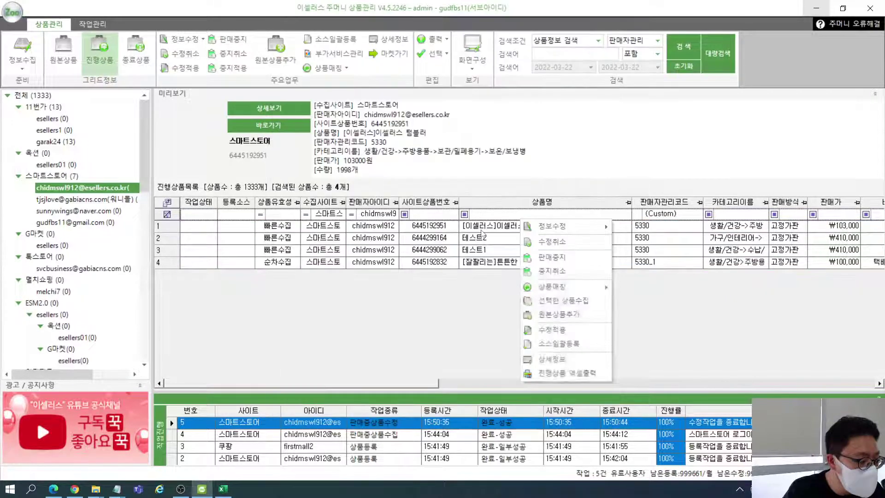
- Reselect both tumblers and try a 가산 price change with an 적용 값 of 1000 in their bulk price edit
right_click(469, 265)
key("Escape")
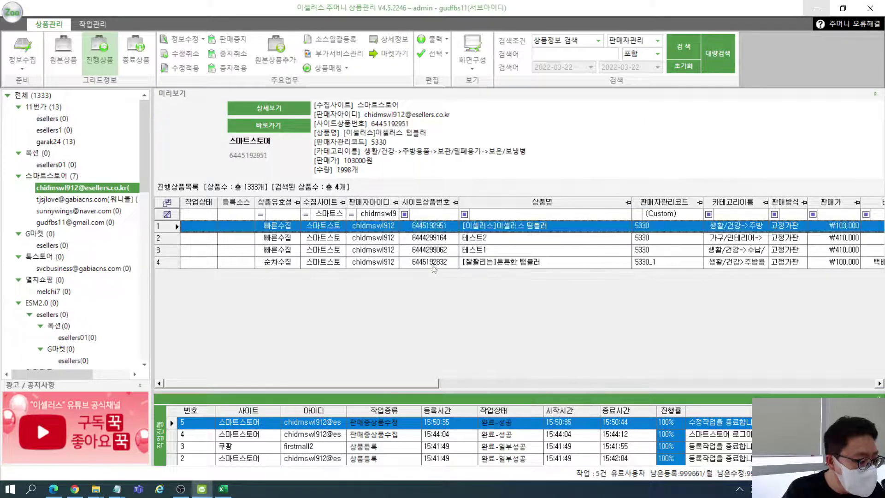
left_click(432, 266, "ctrl")
right_click(434, 265)
left_click(294, 230)
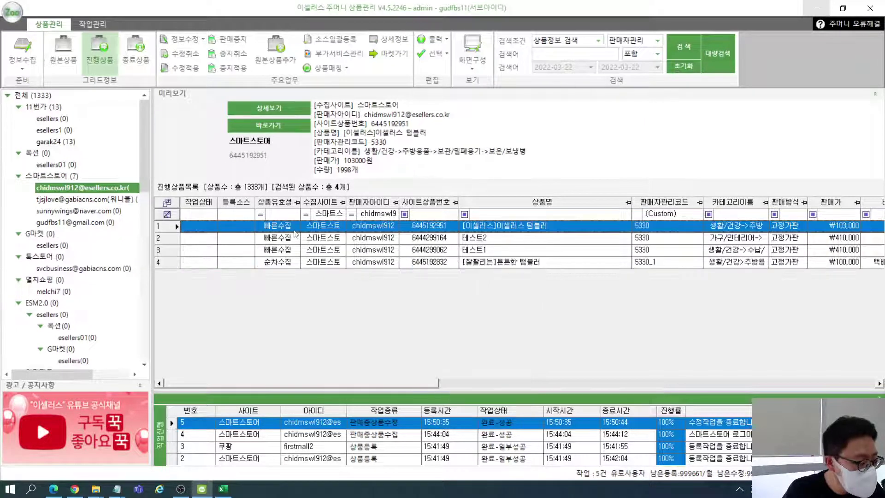
left_click(276, 262, "ctrl")
right_click(287, 230)
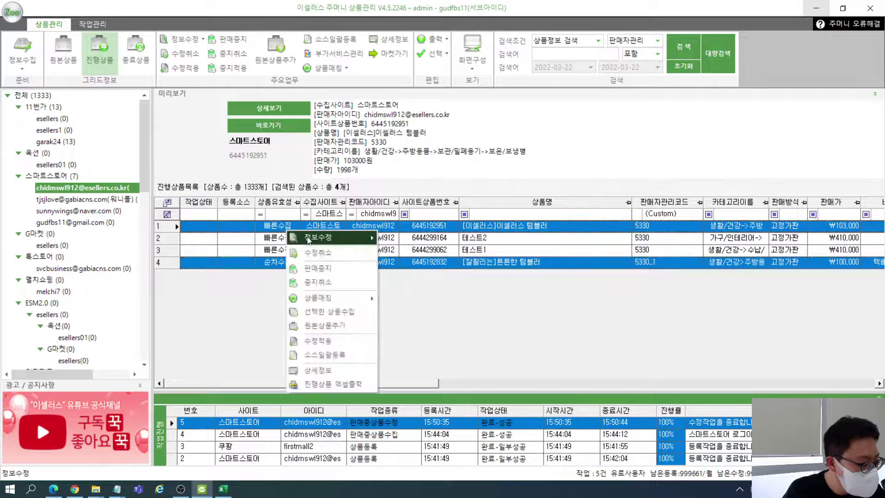
mouse_move(336, 237)
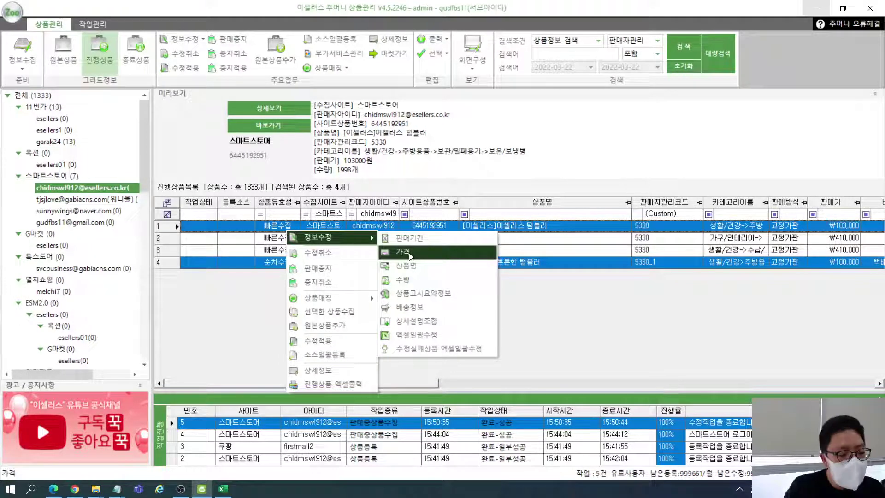
left_click(409, 254)
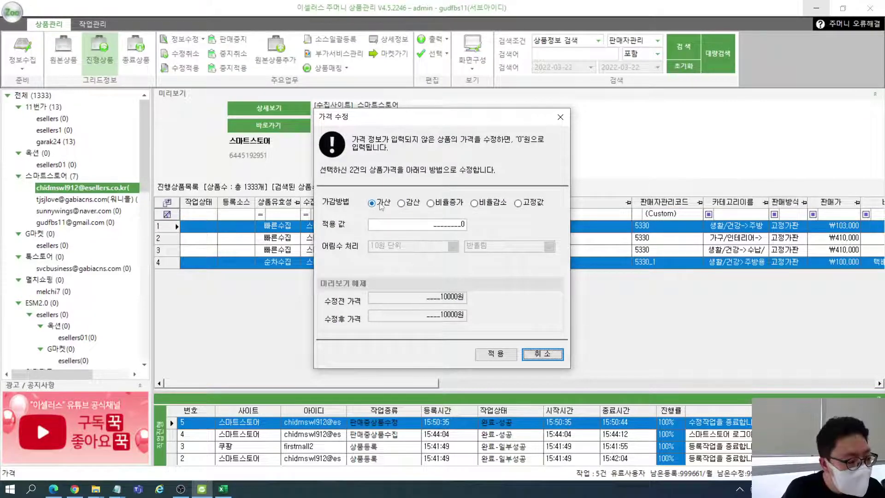
left_click(457, 226)
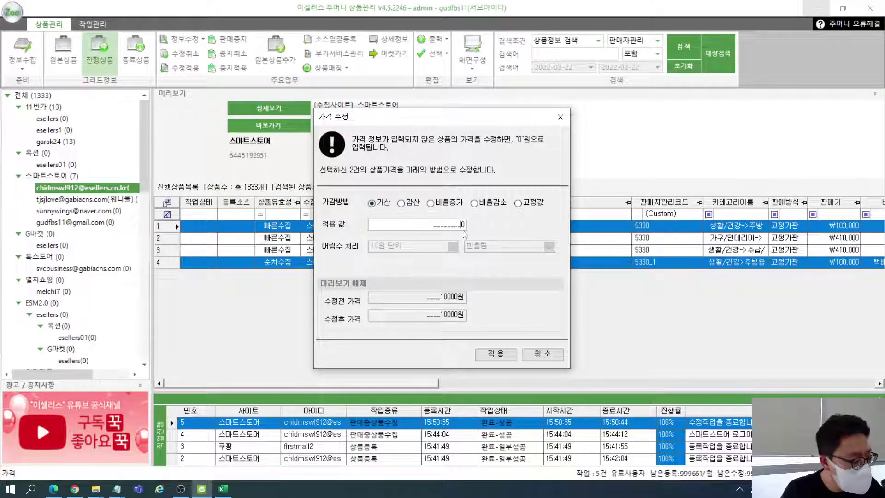
type("1000")
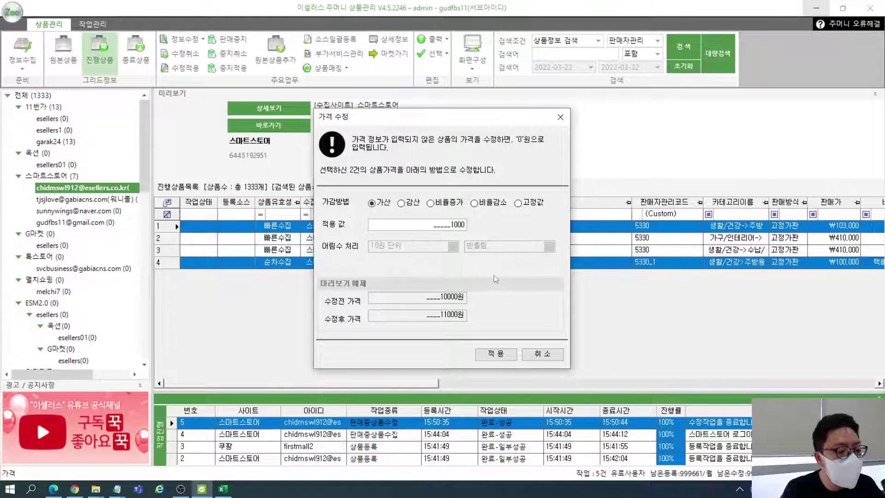
- Preview the bulk price change with 비율증가 at 10 and with 고정값 at 1000
left_click(433, 203)
left_click(453, 225)
type("10")
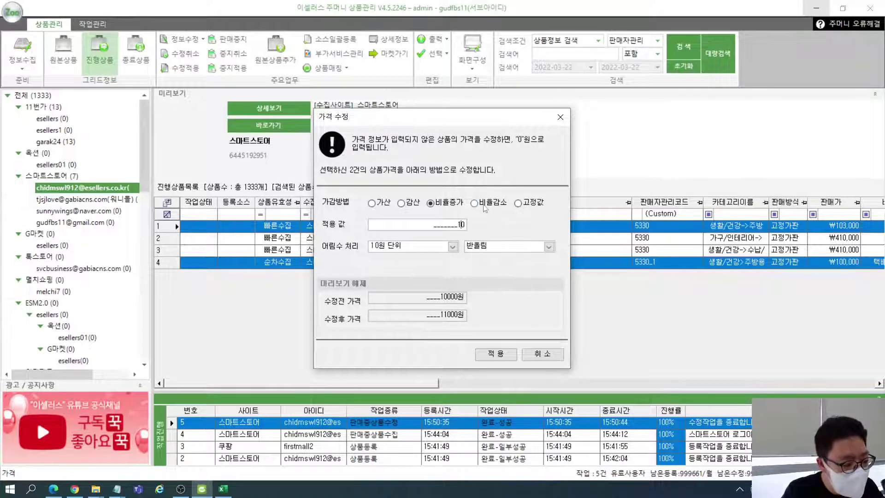
left_click(524, 203)
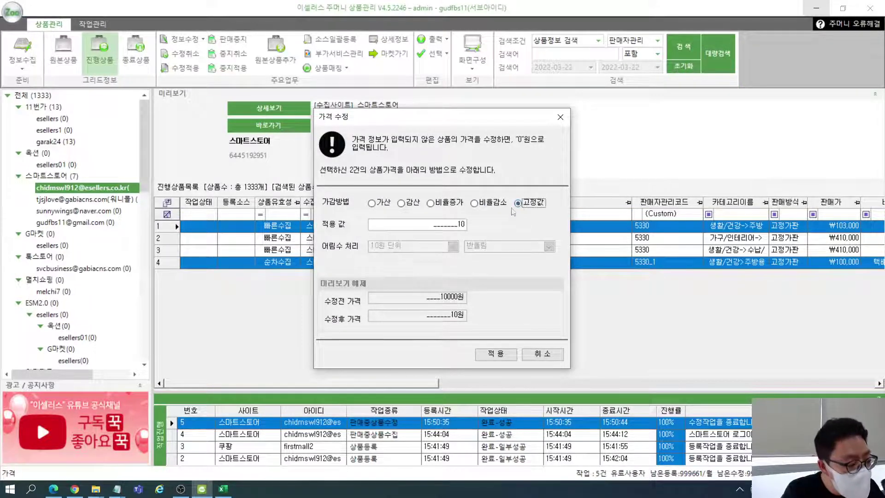
double_click(460, 225)
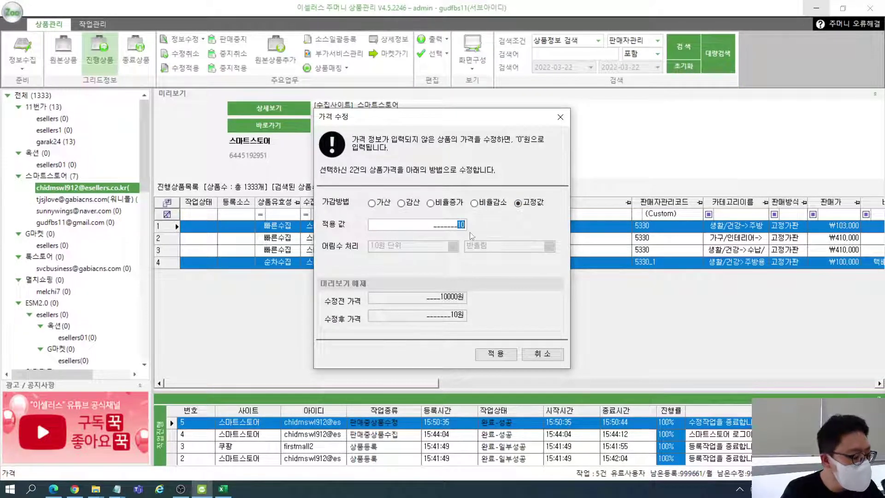
type("1000")
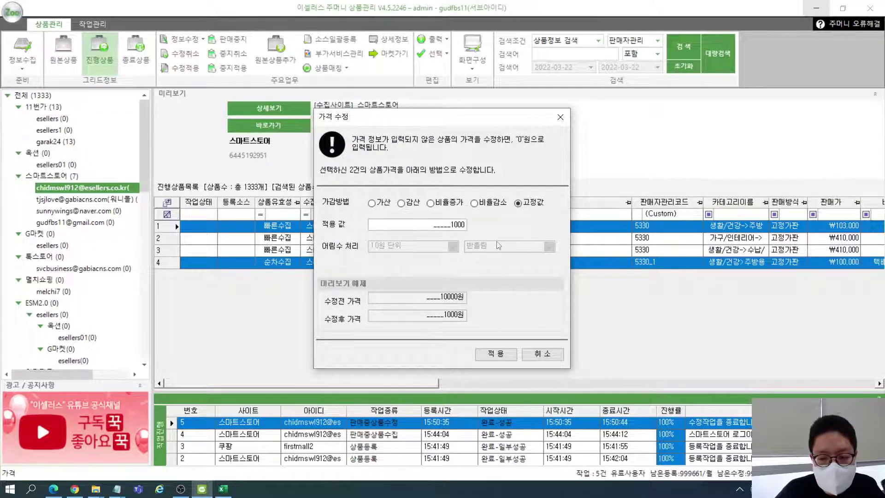
- Apply a 비율증가 price change of 100 to both tumblers and cancel the pending modification with 수정취소
left_click(454, 203)
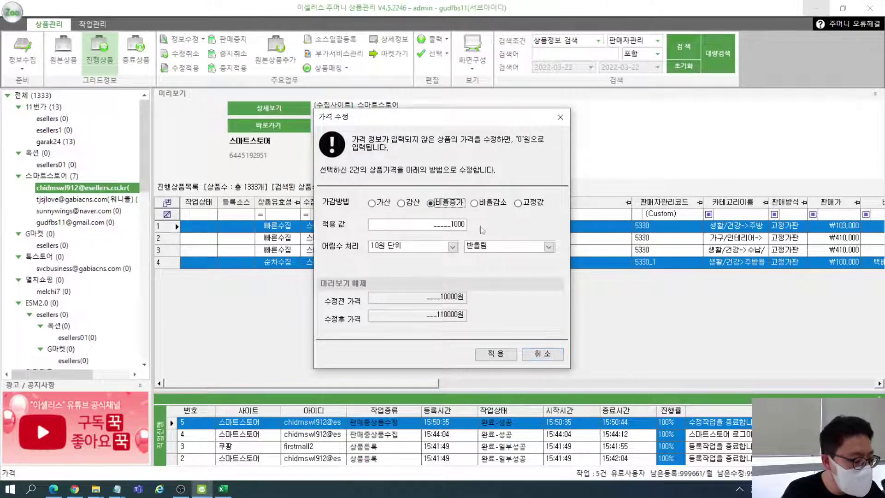
left_click(460, 224)
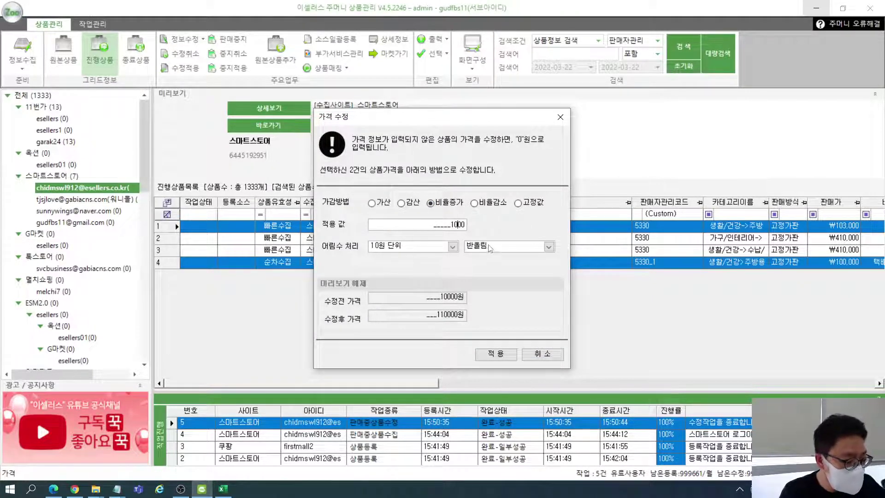
key("BackSpace")
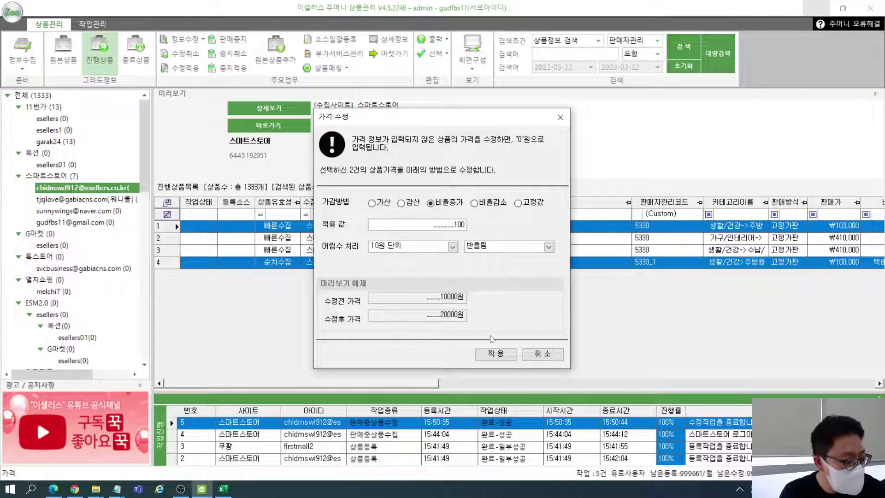
left_click(494, 354)
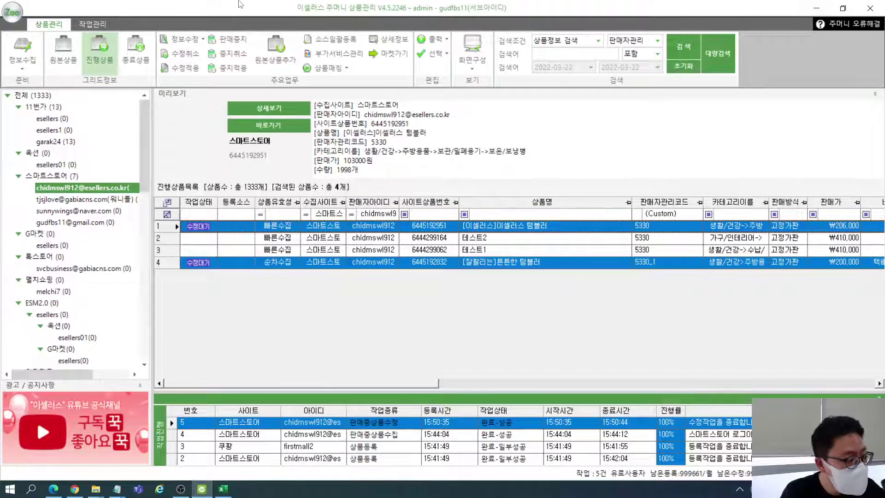
left_click(195, 60)
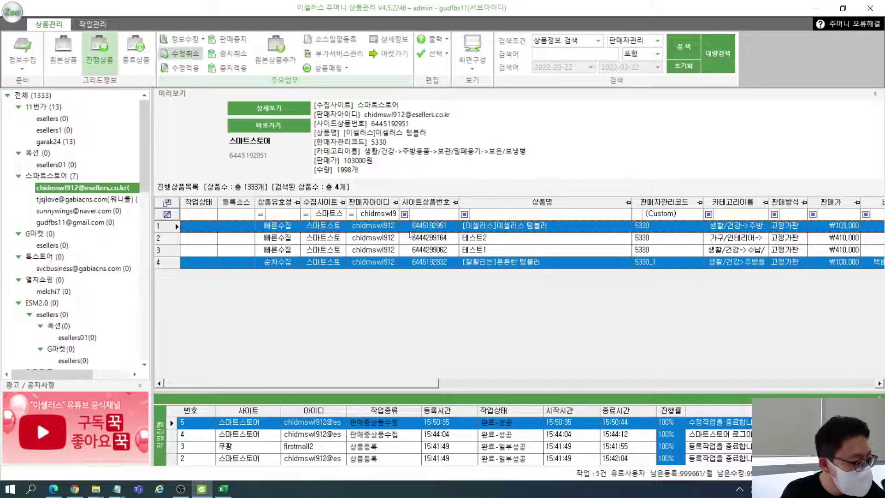
- Look over the 상품명 bulk edit options for both selected tumblers and dismiss them without applying
right_click(412, 228)
mouse_move(446, 239)
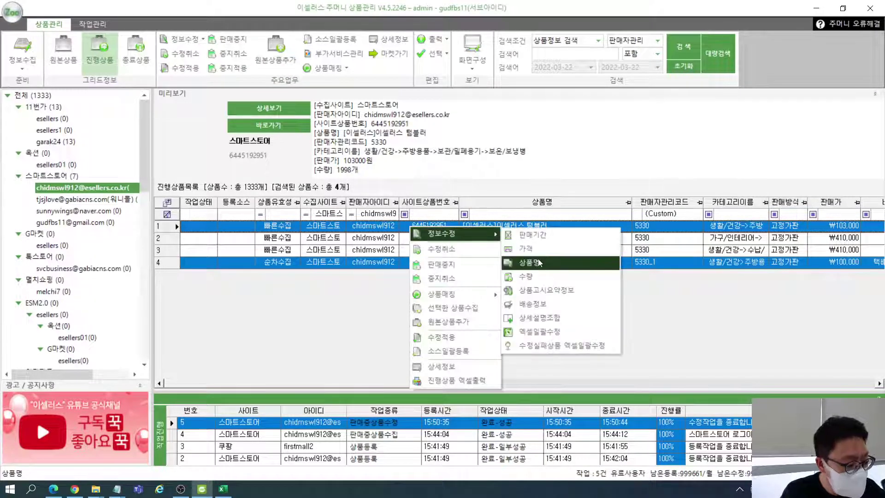
left_click(544, 268)
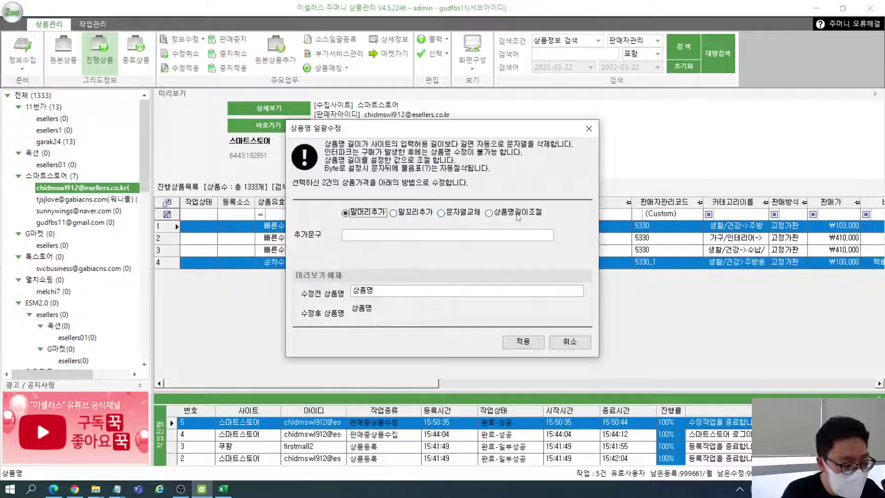
left_click(569, 342)
- Review the 배송정보 bulk edit settings for both tumblers, from 배송 down to 반품/교환 and A/S, and close them unchanged
right_click(519, 229)
mouse_move(536, 237)
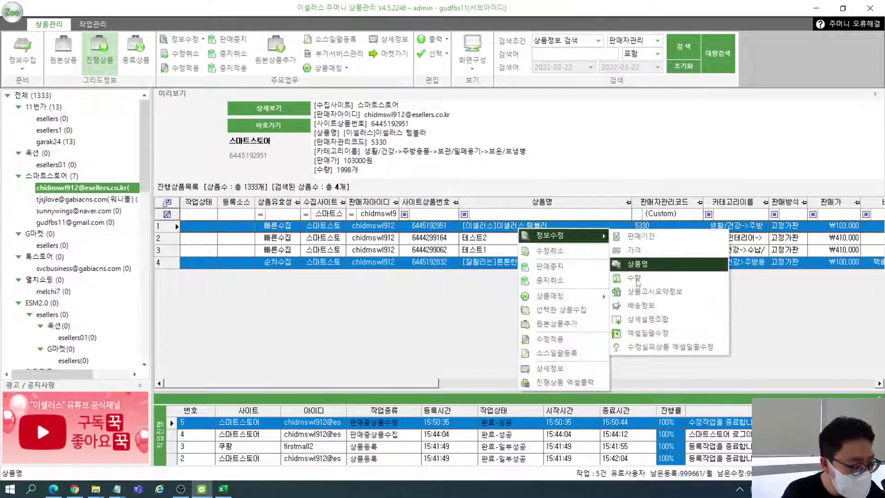
left_click(656, 306)
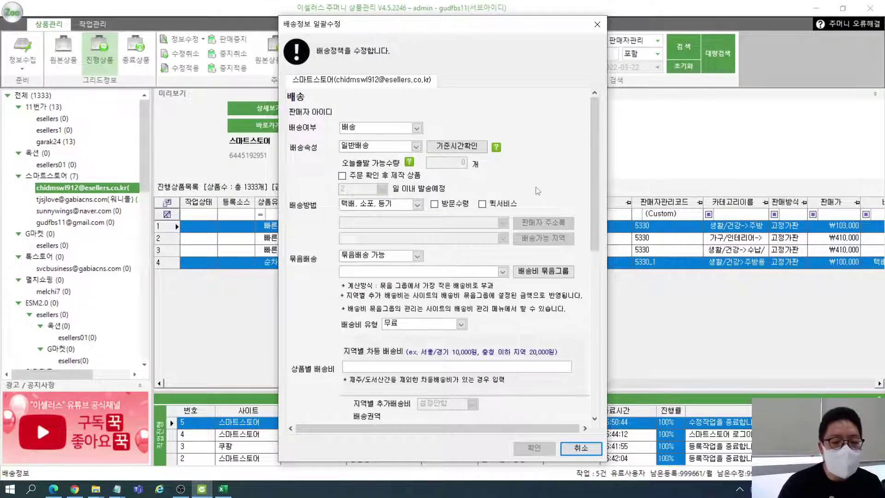
scroll(537, 191, "down", 3)
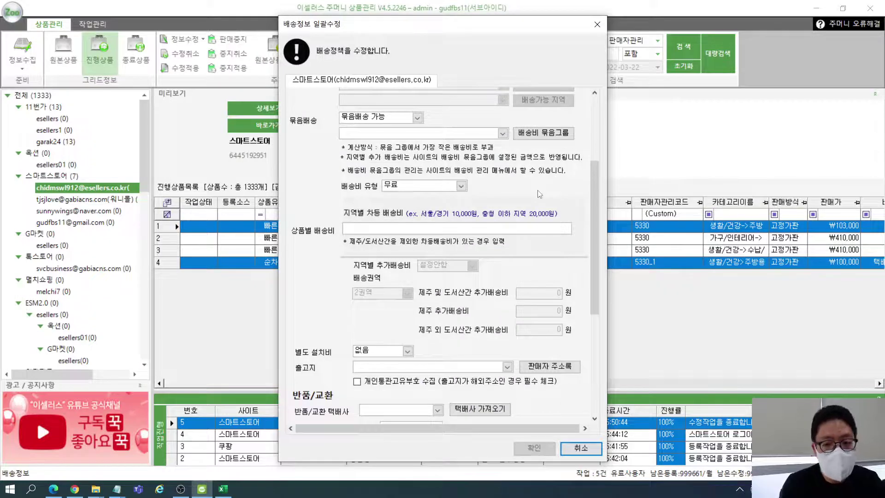
scroll(532, 170, "up", 3)
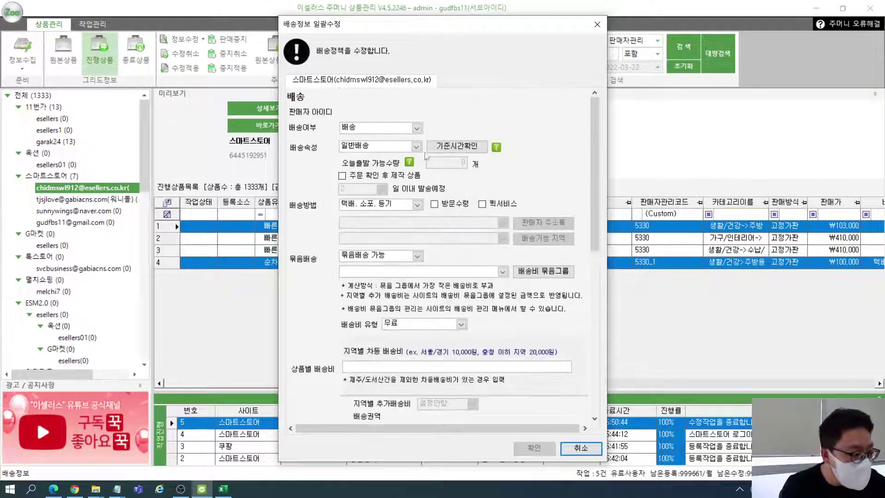
scroll(497, 278, "down", 5)
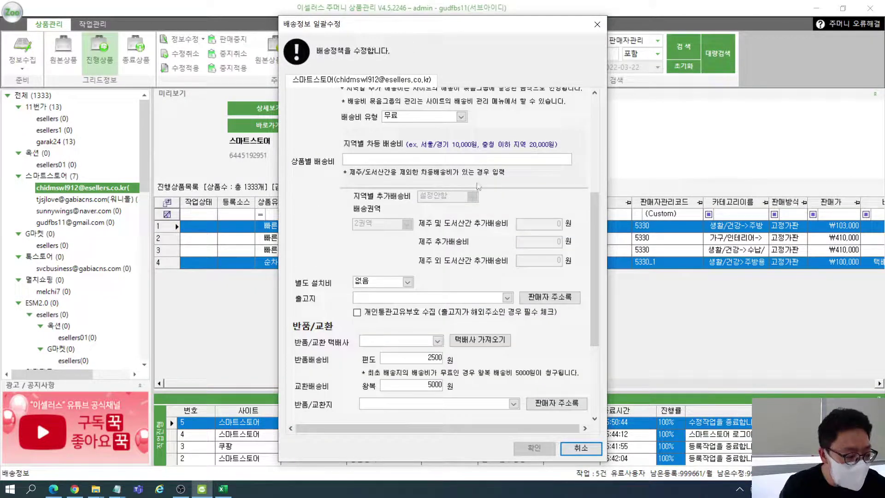
scroll(498, 191, "down", 2)
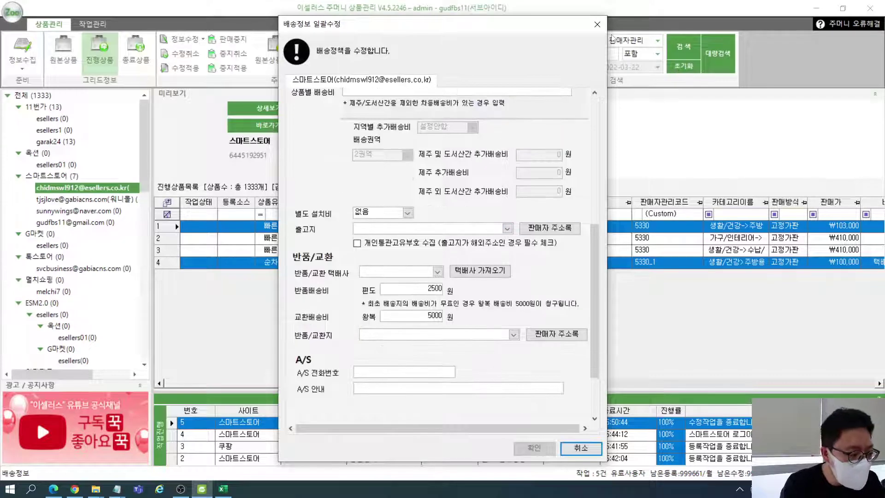
left_click(597, 24)
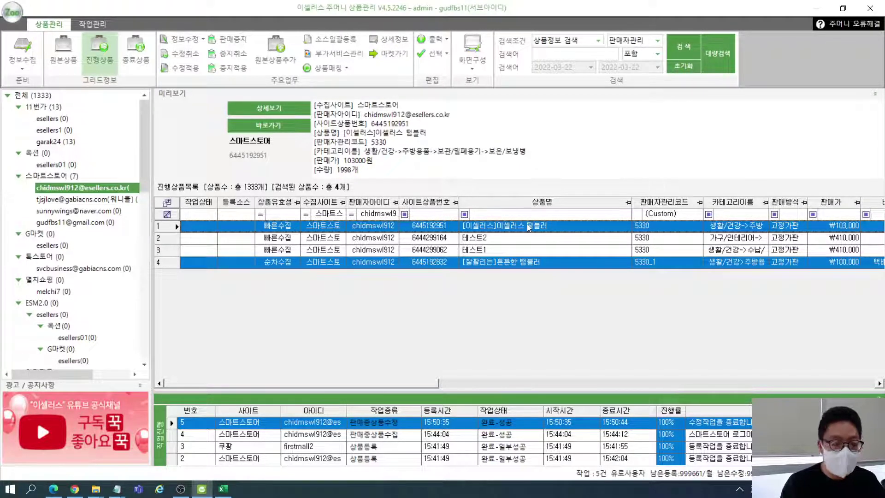
- Reselect both tumblers and open their 상세설명조합 bulk edit
right_click(499, 227)
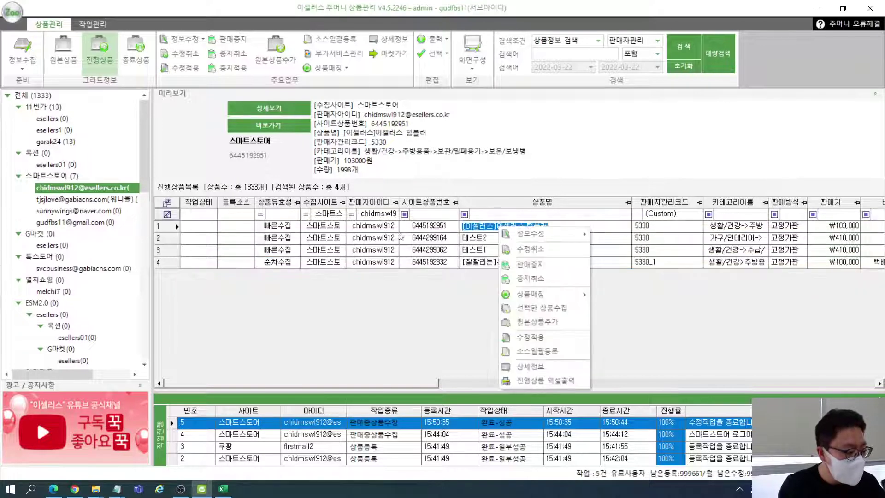
left_click(392, 228)
left_click(391, 227)
left_click(386, 263, "ctrl")
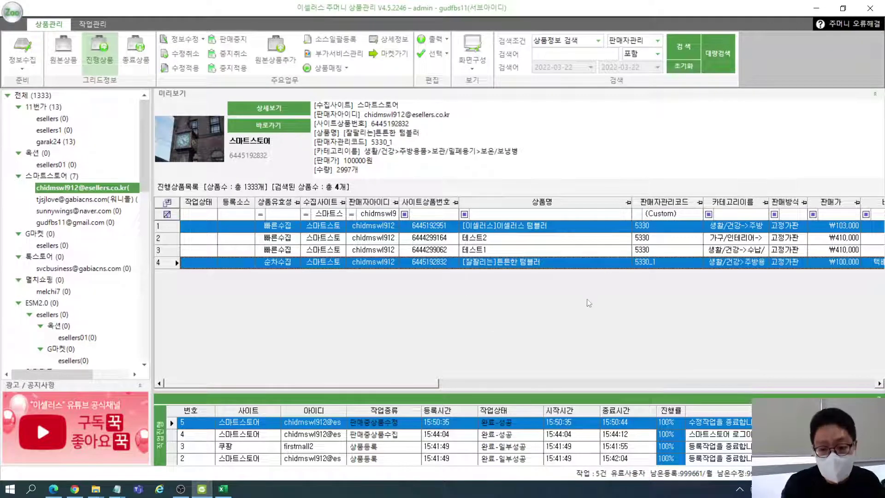
right_click(435, 225)
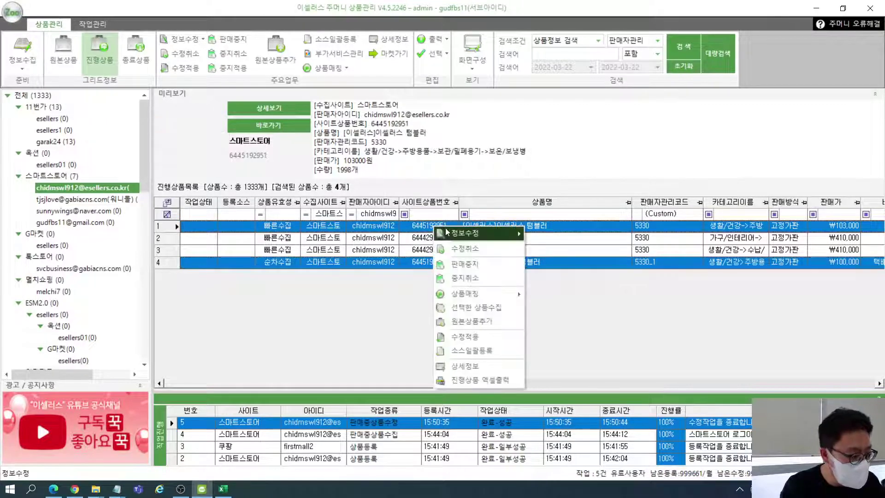
mouse_move(460, 230)
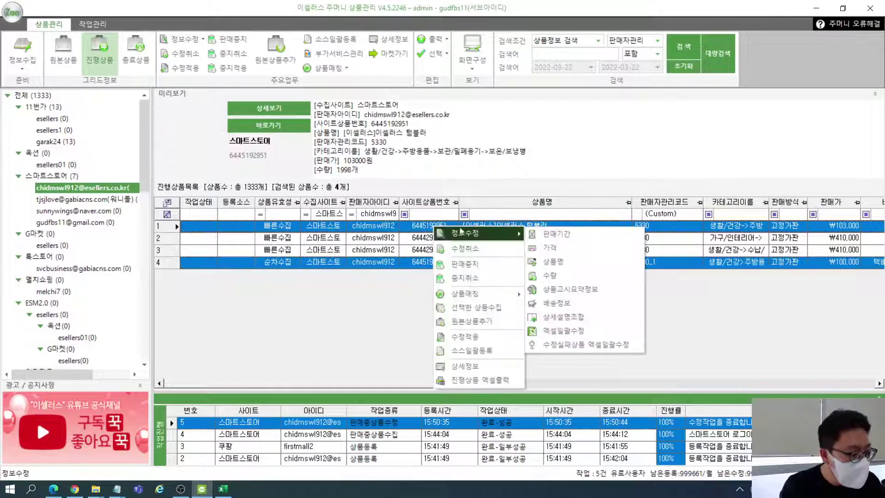
left_click(584, 318)
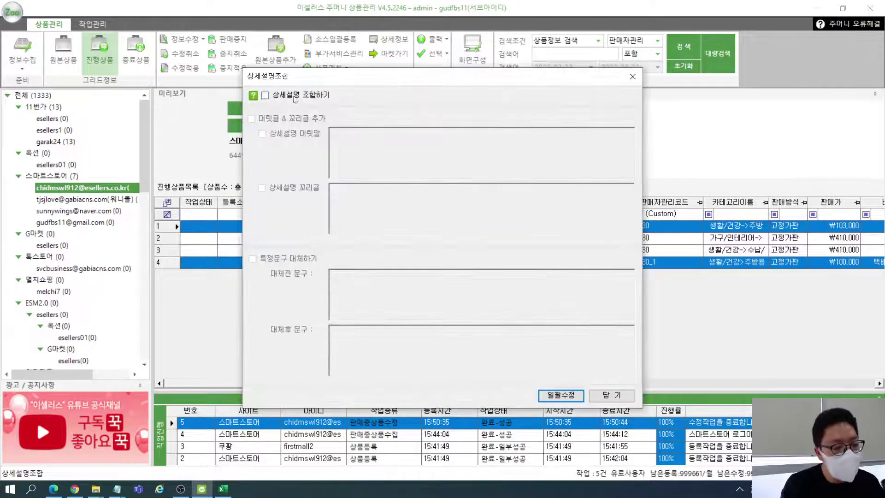
- Enable 상세설명 조합하기, 머릿글 & 꼬리글 추가 with both 상세설명 머릿말 and 상세설명 꼬리글, and 특정문구 대체하기
left_click(279, 96)
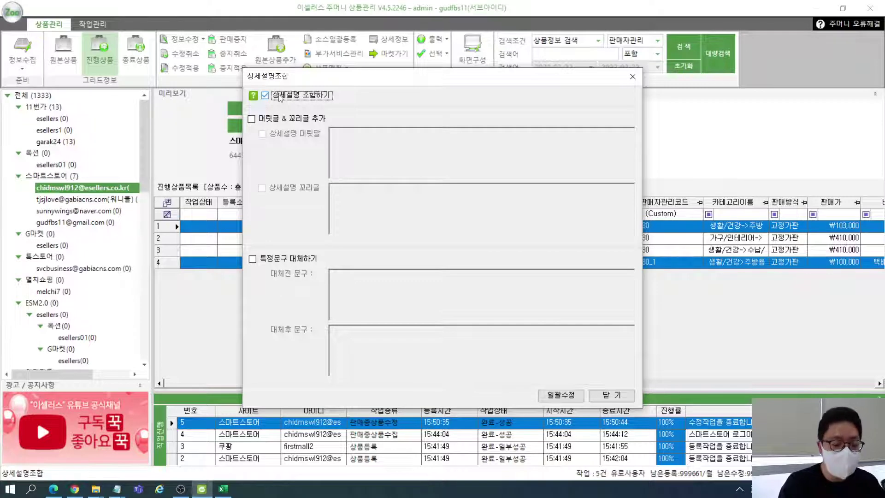
left_click(292, 119)
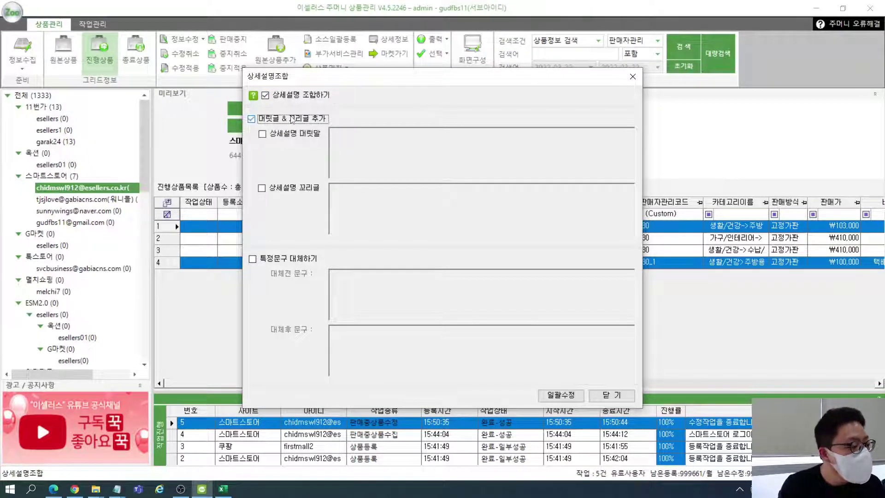
left_click(287, 134)
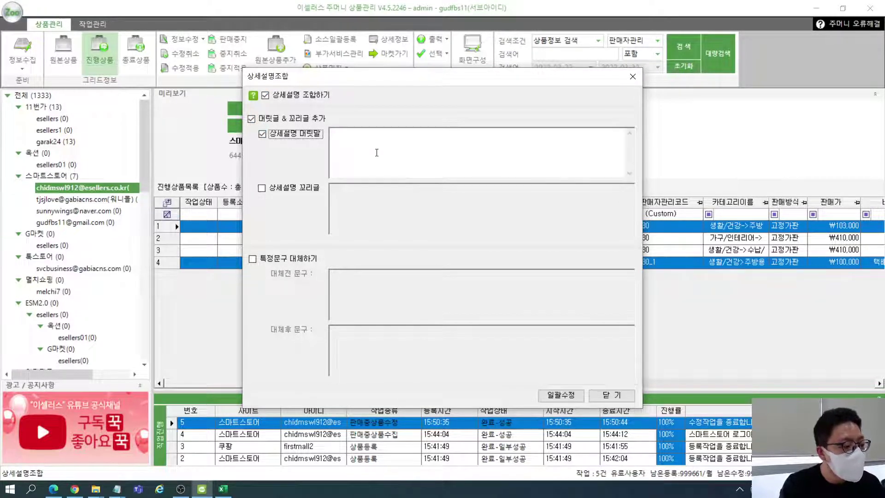
left_click(300, 188)
left_click(370, 209)
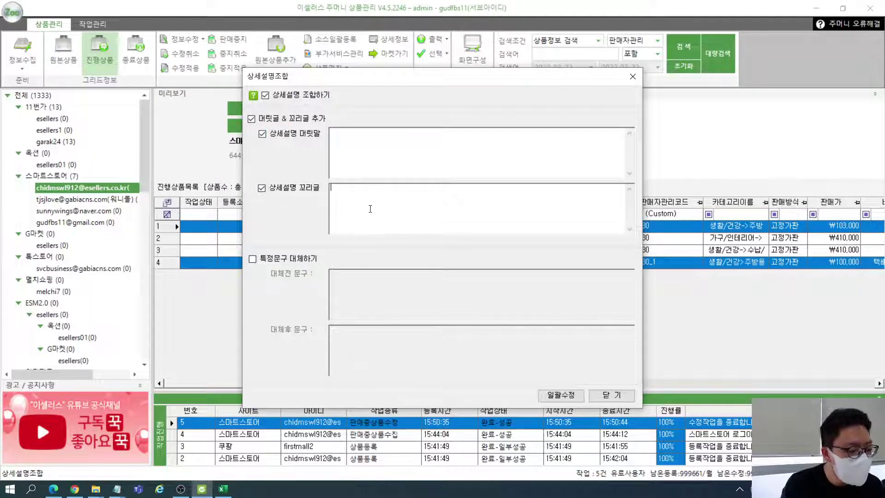
left_click(282, 259)
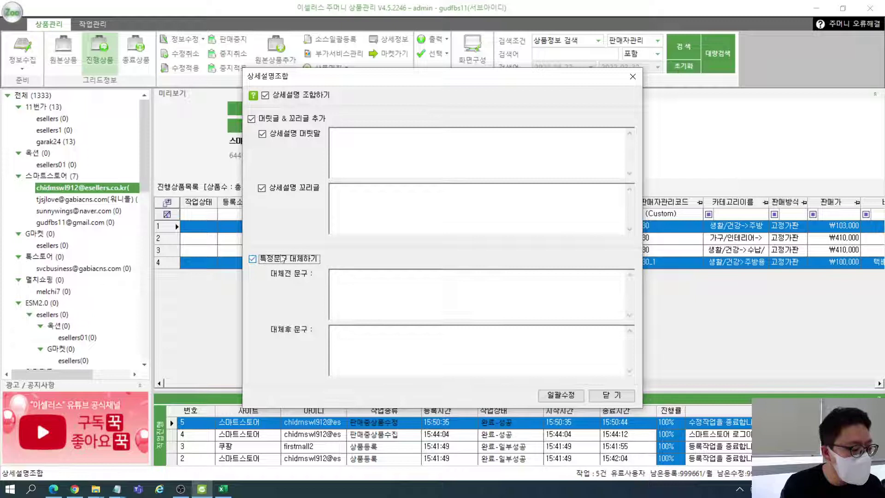
left_click(373, 292)
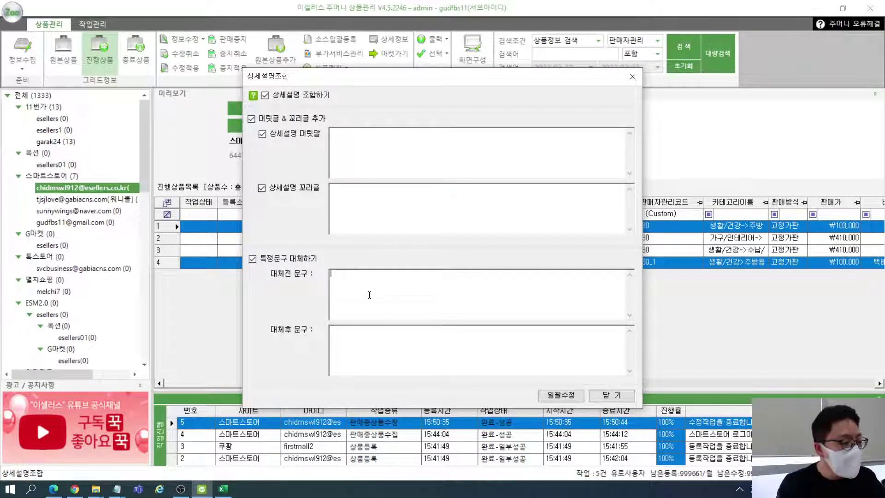
left_click(383, 343)
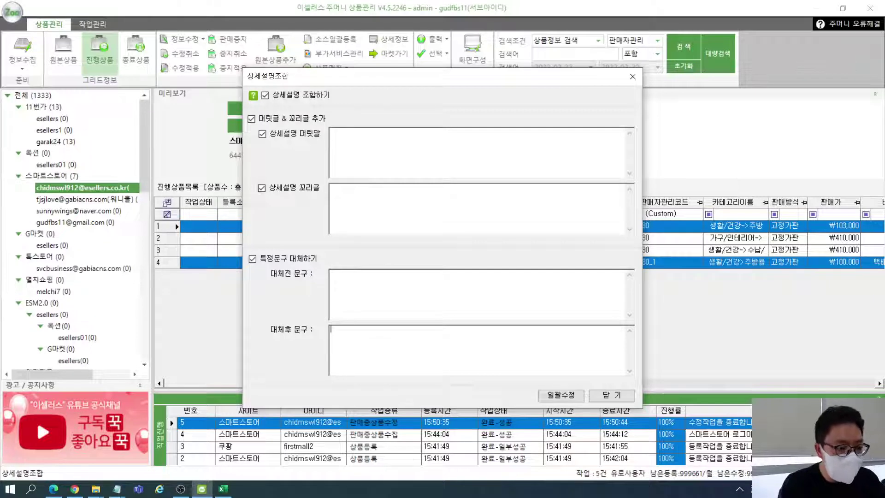
key("alt+Tab")
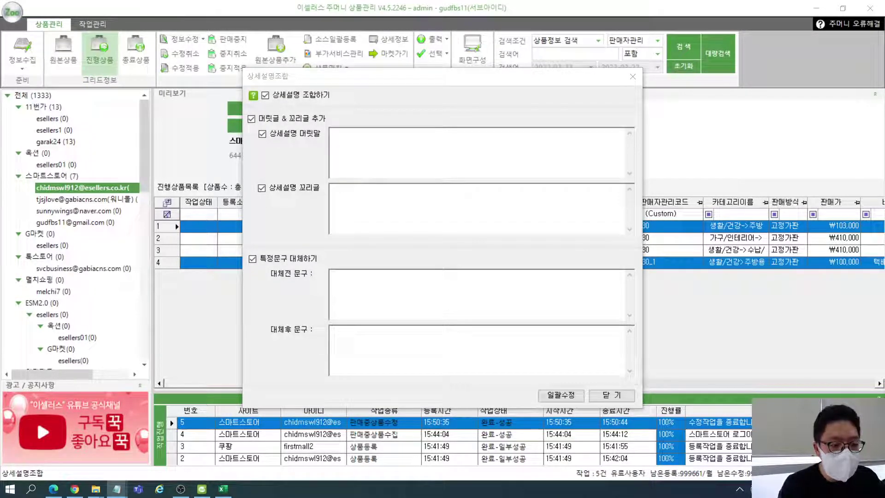
left_click(523, 130)
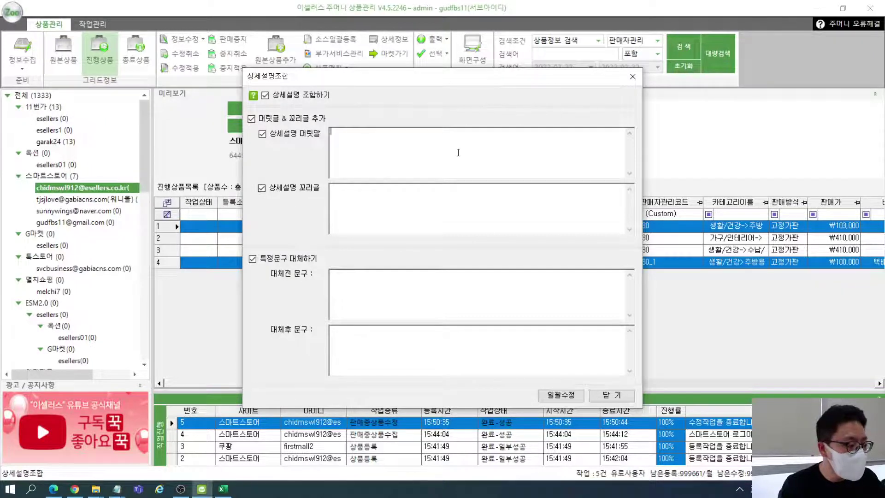
type("<img src=\"http://admin.esellersimg.co.kr/5330/22.jpg\" />")
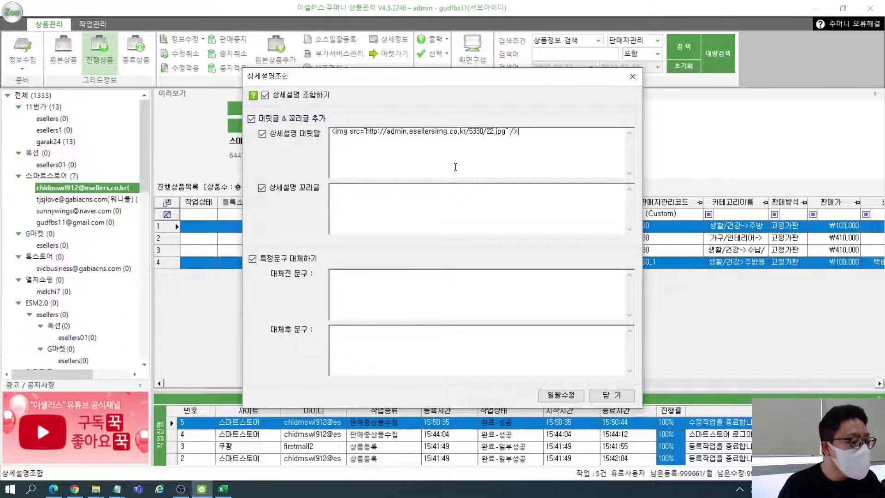
left_click(428, 142)
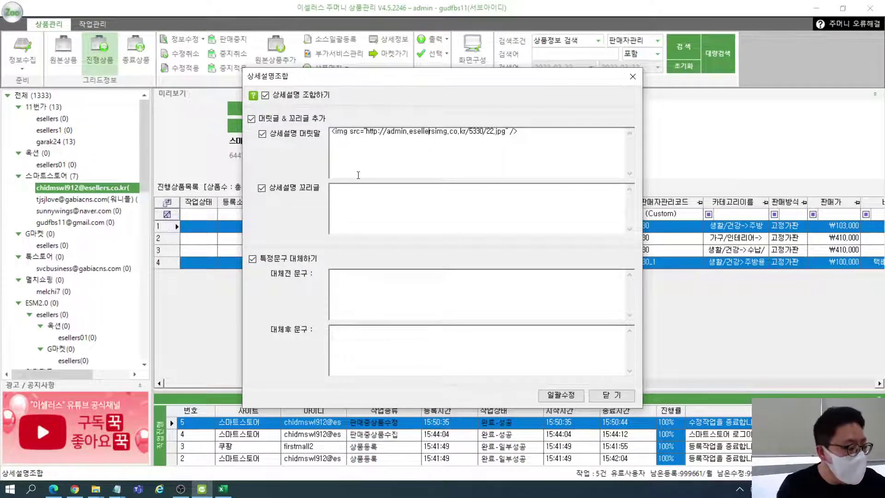
left_click(251, 119)
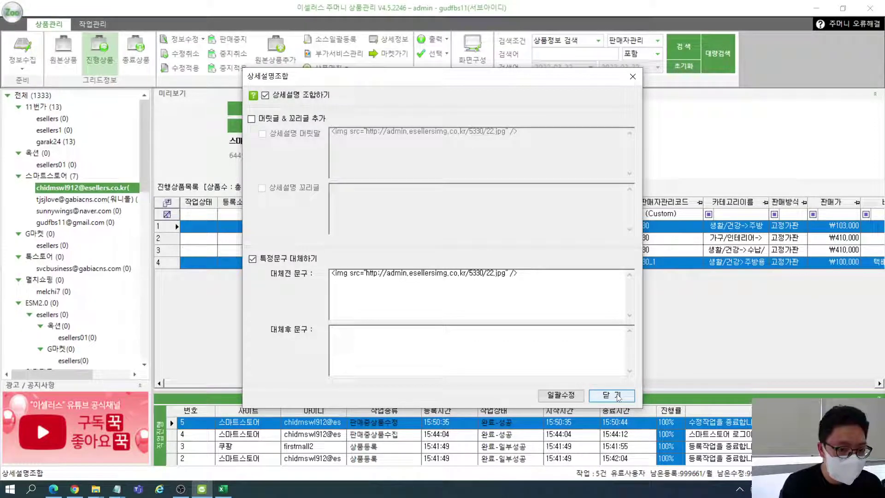
left_click(632, 77)
- Reselect both tumblers and open 엑셀일괄수정 for them
right_click(417, 229)
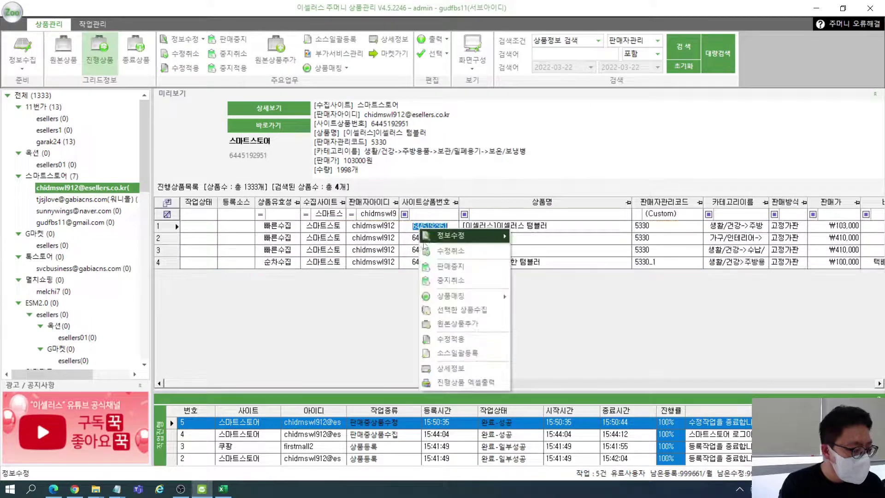
left_click(371, 233)
left_click(354, 264, "ctrl")
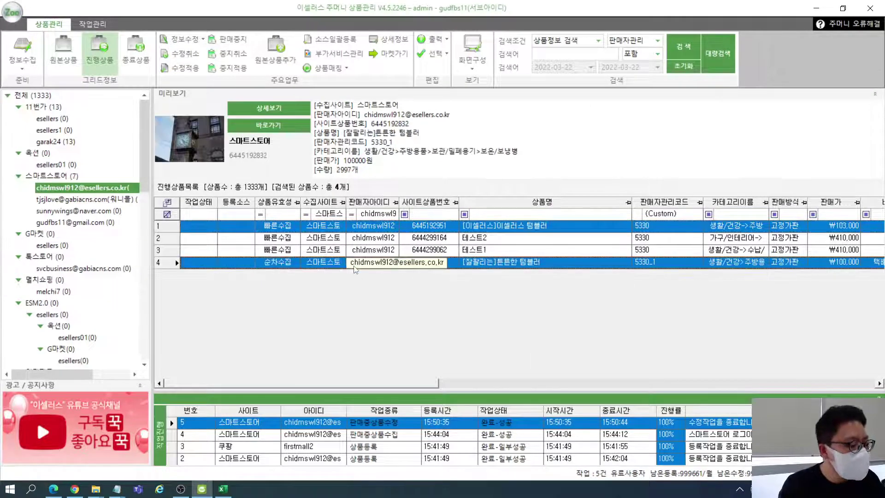
right_click(364, 229)
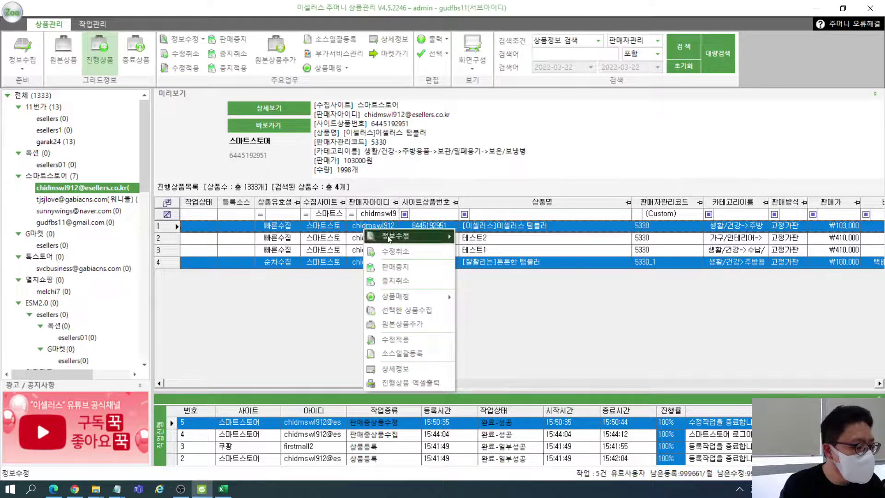
mouse_move(401, 237)
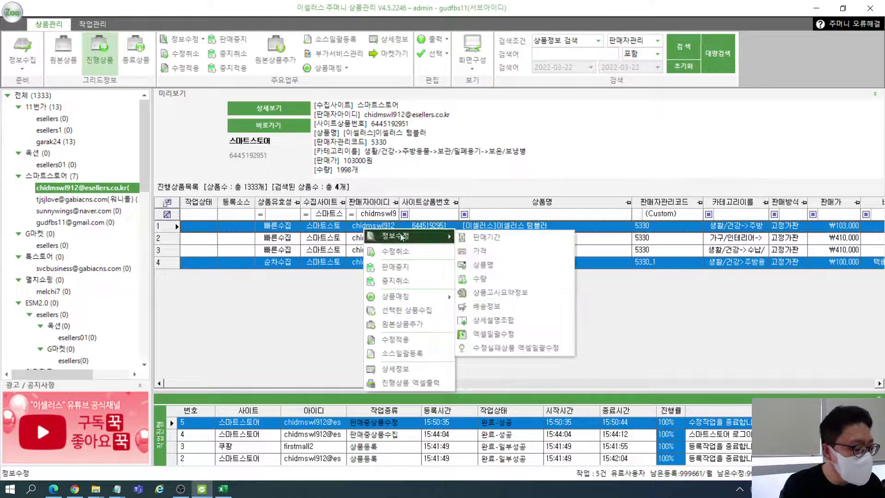
left_click(512, 340)
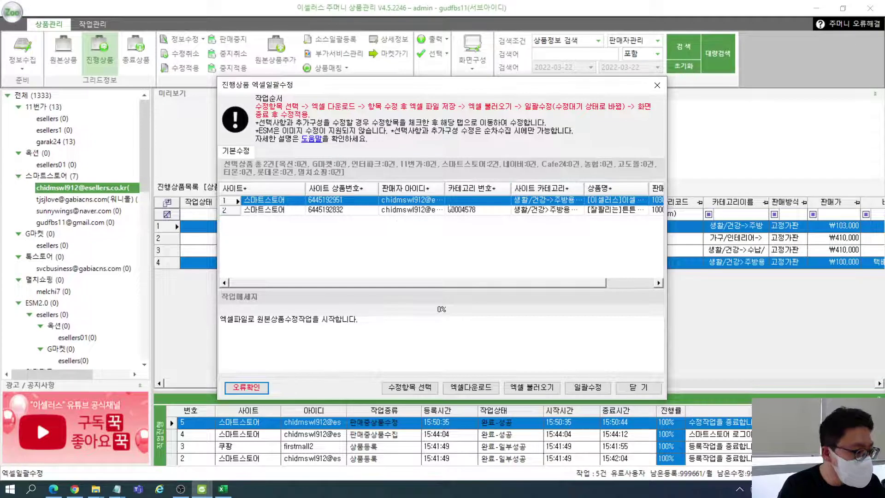
- Choose 판매자코드, 상품명 and 판매가 as the items to modify for the two tumblers
left_click(376, 212)
left_click(362, 202)
left_click(383, 213)
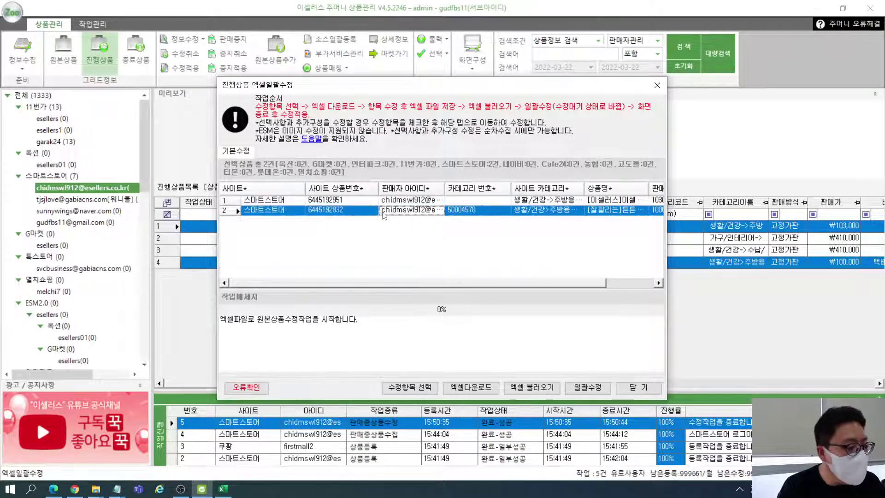
left_click(392, 201)
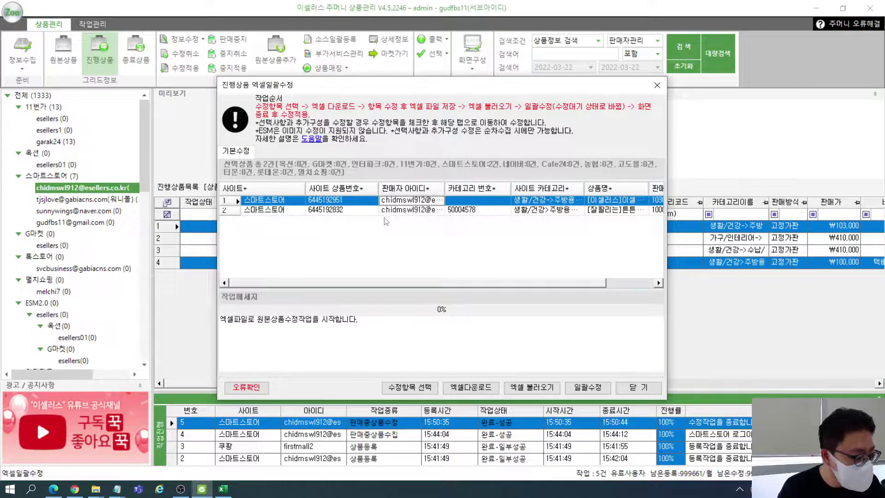
left_click(420, 388)
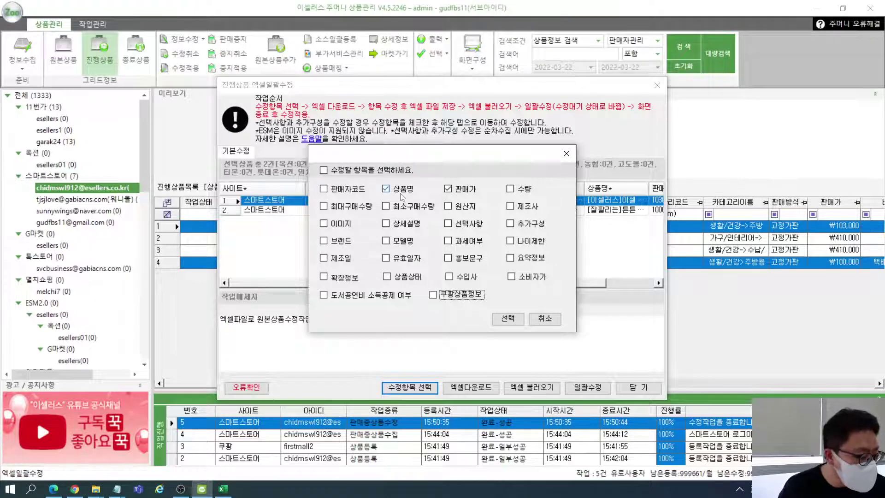
left_click(359, 190)
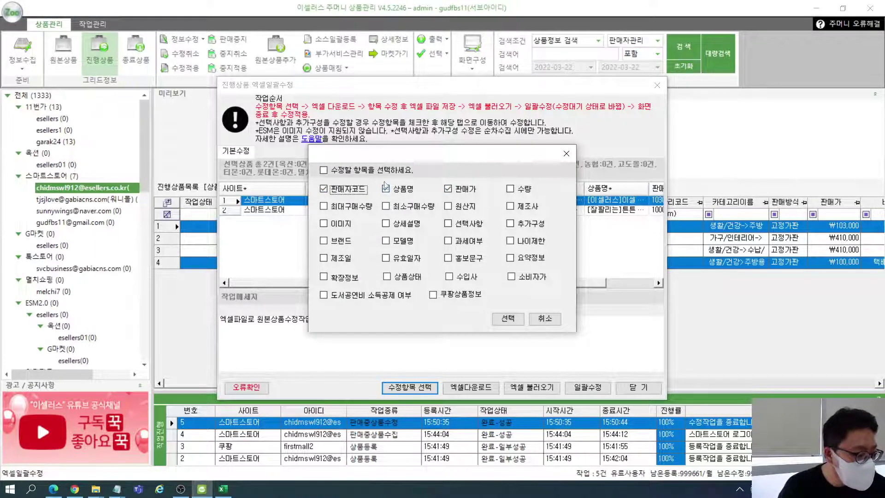
left_click(508, 319)
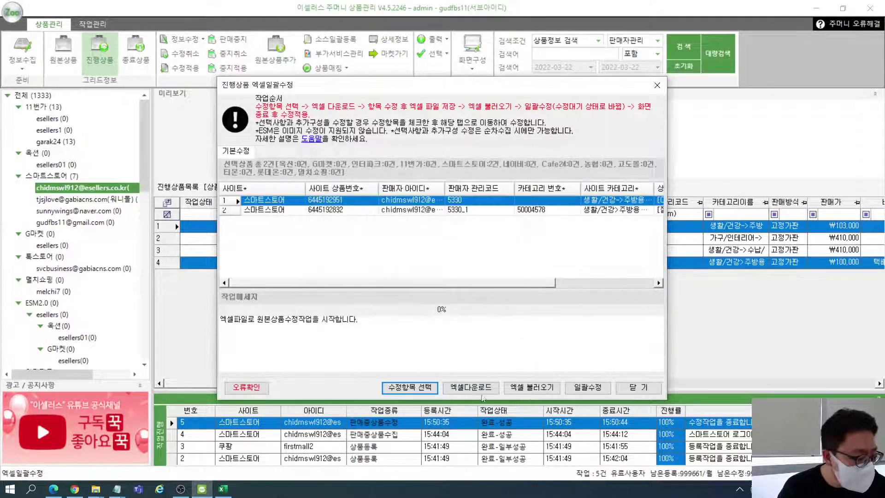
- Download the two tumblers' data as an Excel file to the desktop and open the exported file
left_click(470, 388)
left_click(540, 240)
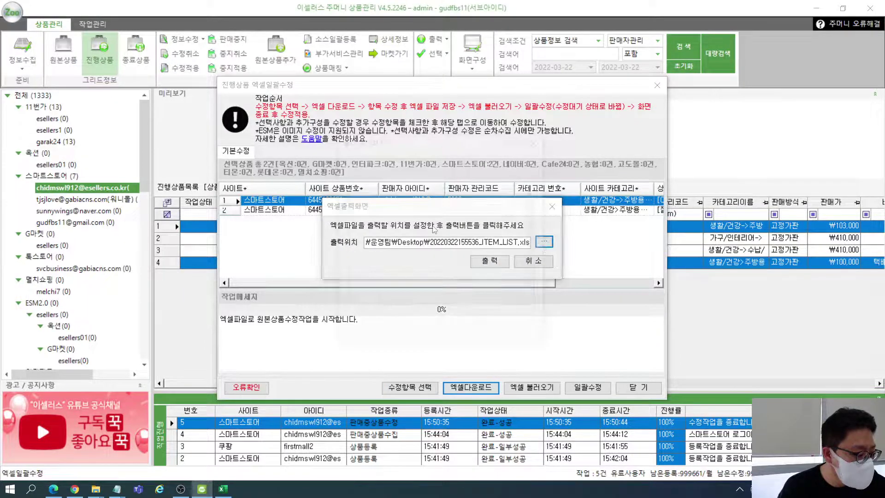
left_click(372, 199)
left_click(460, 329)
left_click(477, 271)
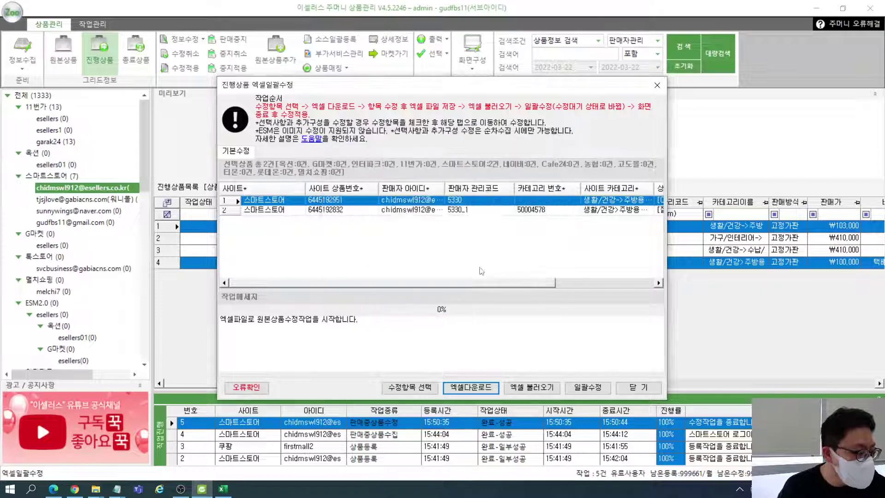
left_click(533, 318)
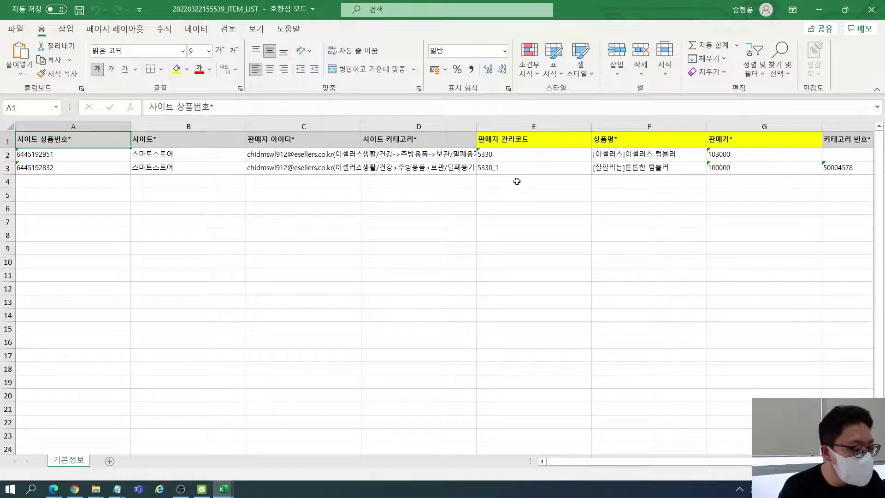
- Set 판매자 관리코드 to 5333 for the first tumbler and 5333_1 for the second
left_click(527, 167)
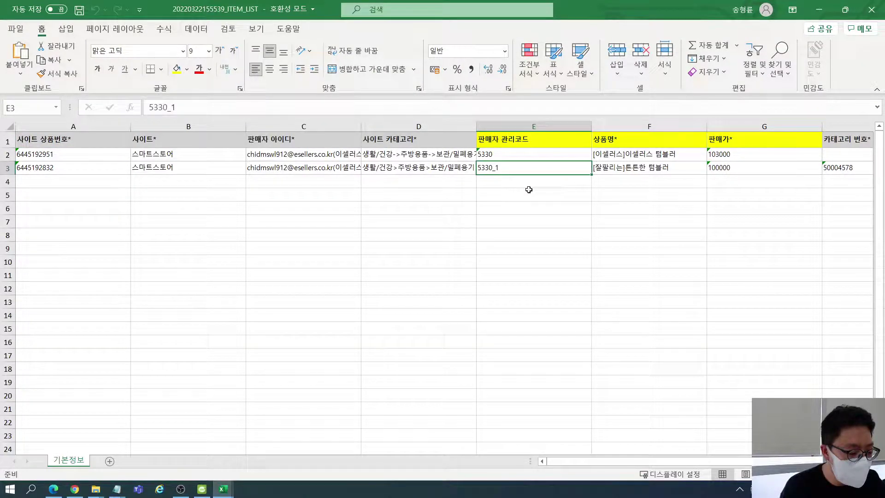
scroll(529, 190, "right", 1)
key("Up")
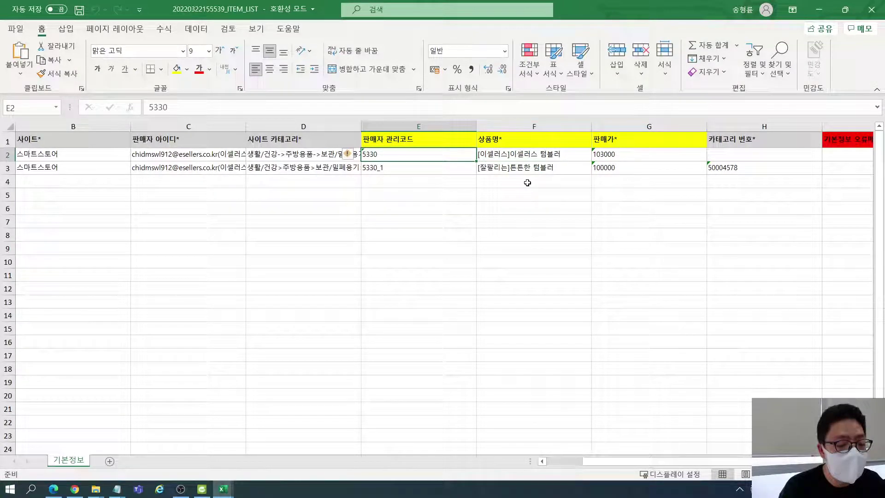
type("5333")
key("Return")
type("5333")
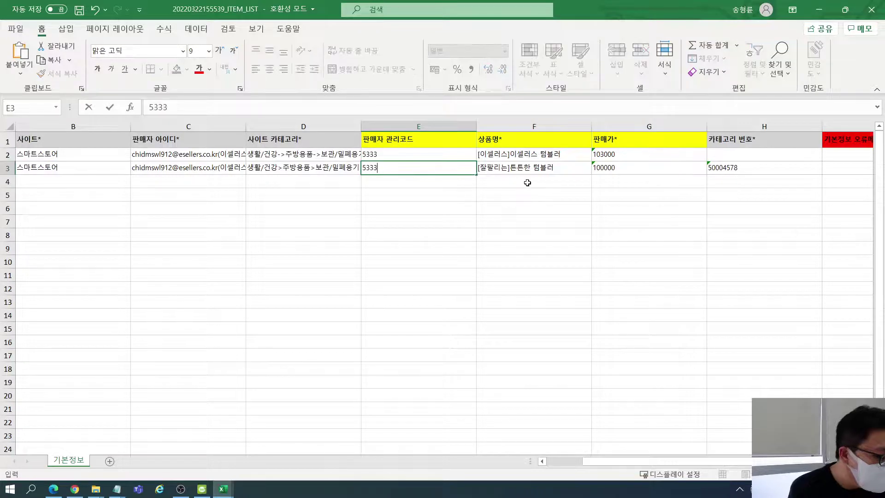
type("_1")
key("Return")
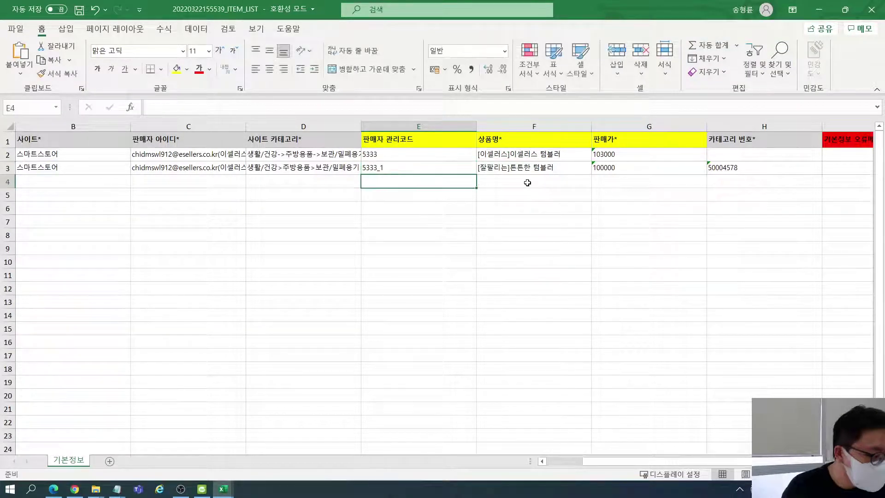
- Replace the bracketed prefix in the first tumbler's 상품명 so it reads 튼튼한 이셀러스 텀블러
left_click(517, 158)
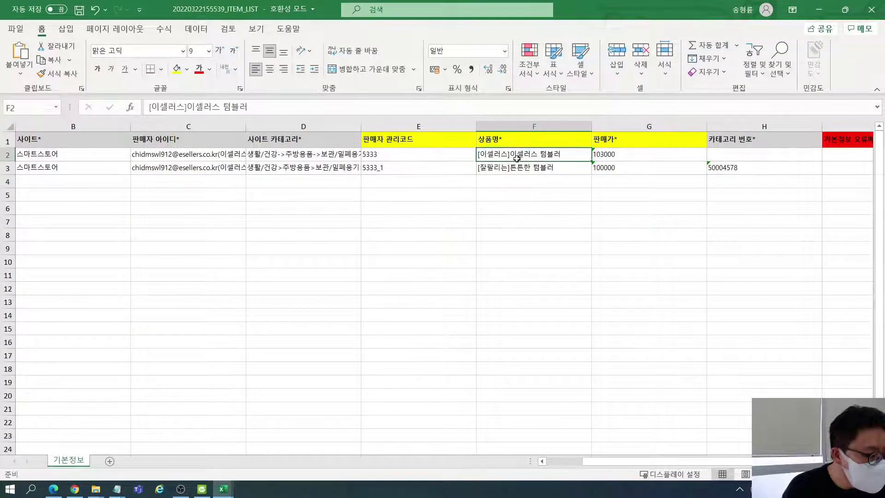
double_click(517, 158)
left_click_drag(517, 158, 469, 156)
key("BackSpace")
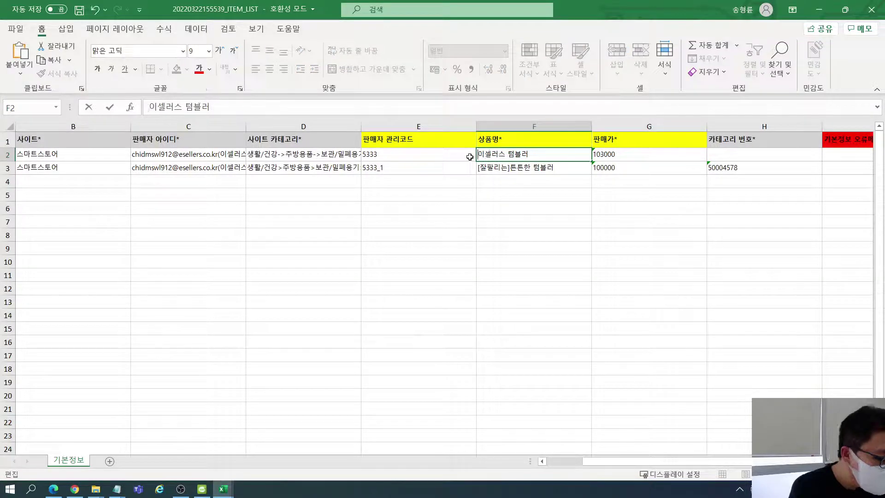
type("[")
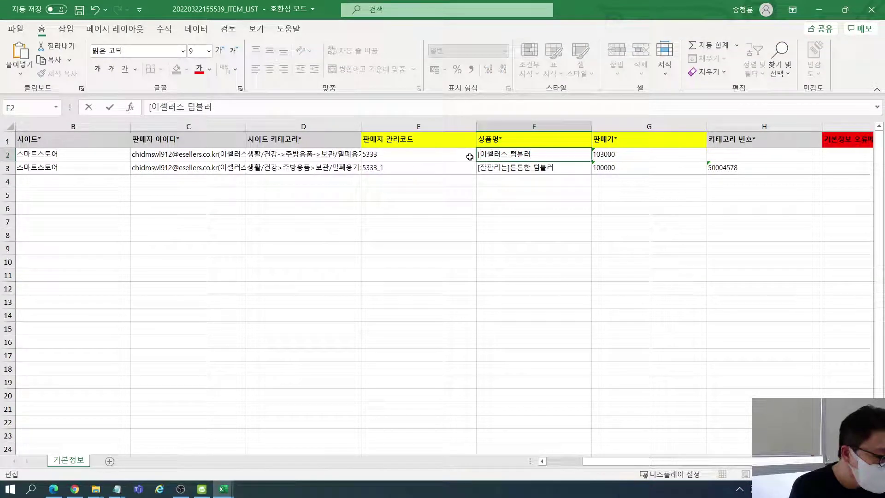
key("BackSpace")
type("ㄷ")
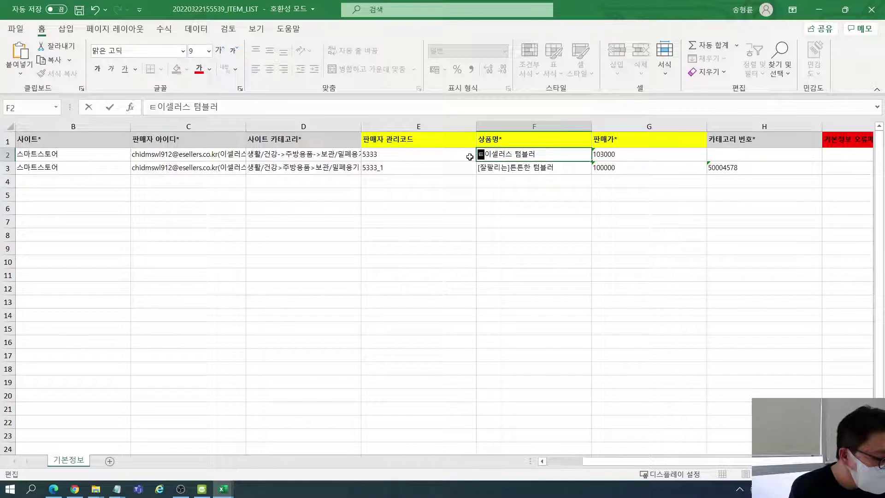
type("ㅡㄴ")
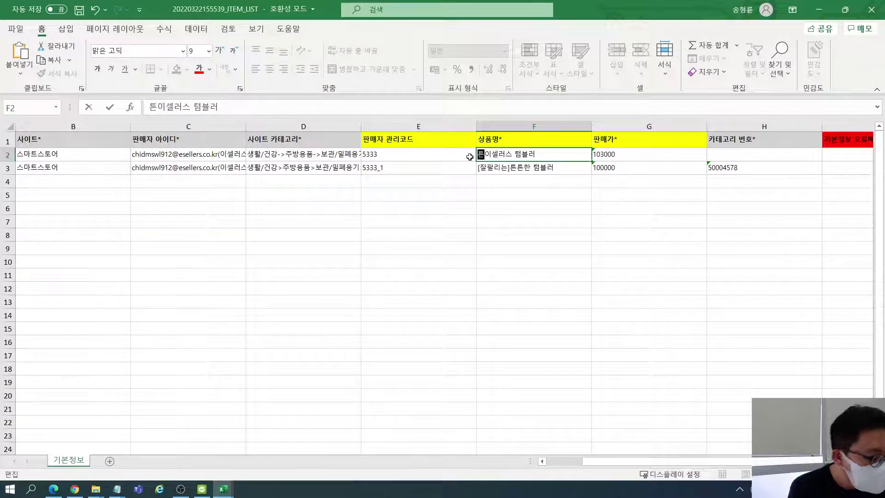
type("튼한")
- Remove the [잘팔리는] prefix from the second tumbler's 상품명, leaving 튼튼한 텀블러
double_click(517, 168)
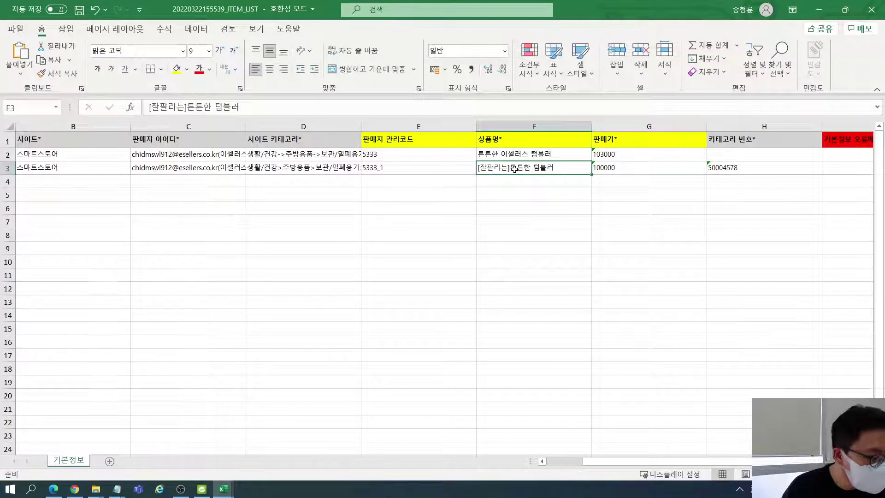
left_click_drag(509, 168, 478, 168)
key("BackSpace")
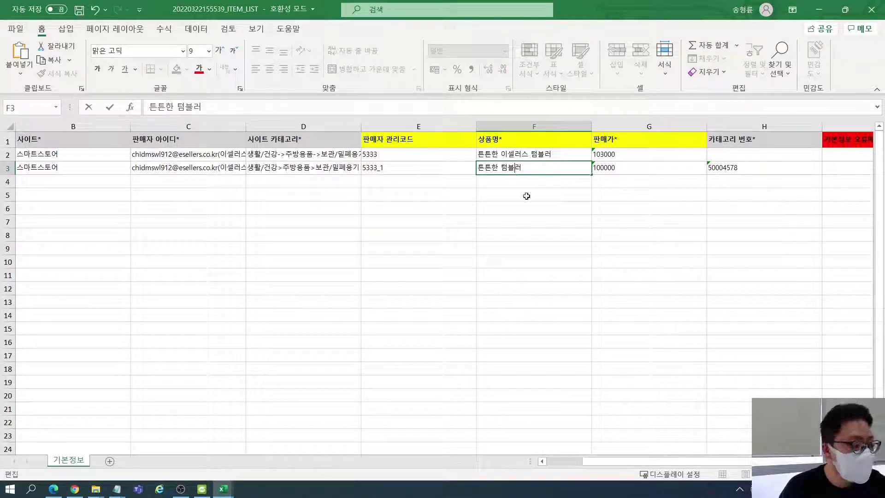
left_click(541, 190)
left_click_drag(526, 155, 548, 171)
left_click(551, 186)
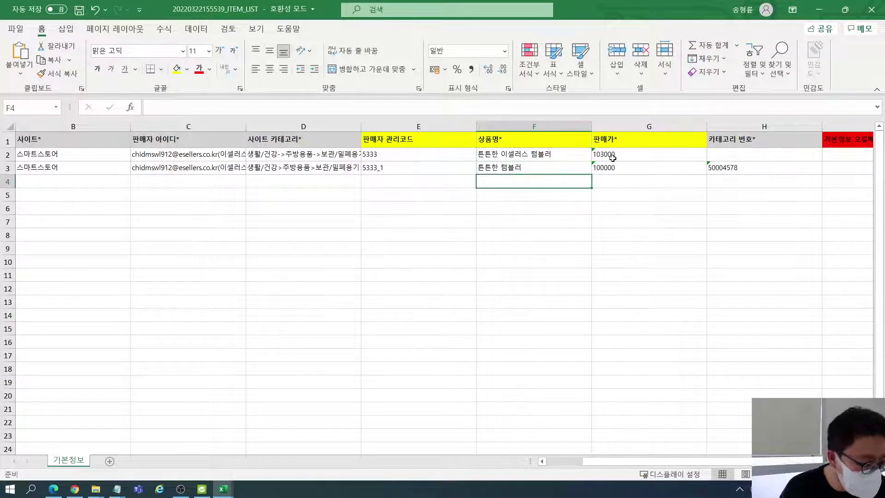
- Set the 판매가 of both tumblers to 20000
left_click(609, 156)
type("20000")
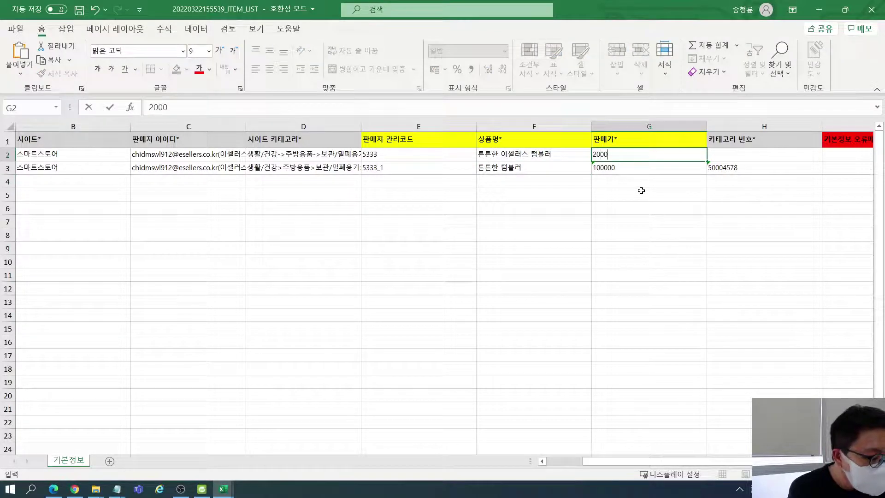
key("Return")
type("20000")
key("Return")
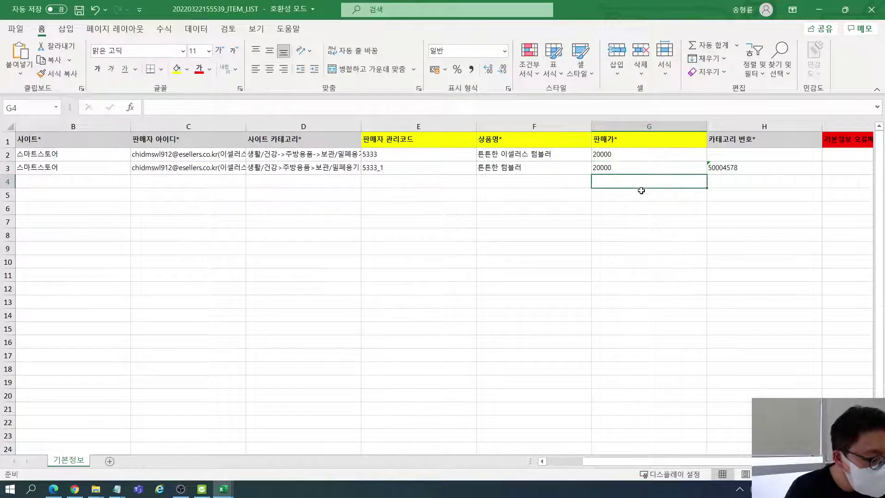
- Set the 판매가 of both tumblers to 200000
left_click(635, 167)
left_click(634, 155)
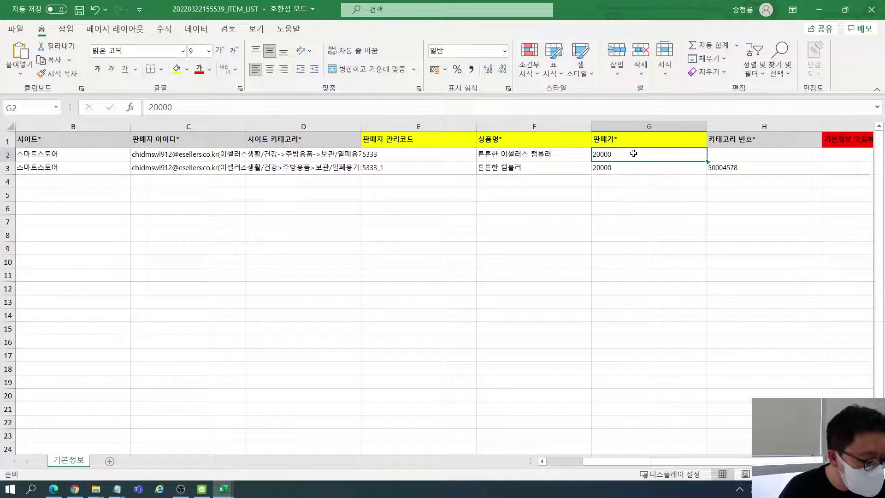
type("200000")
key("Return")
type("200000")
left_click(632, 191)
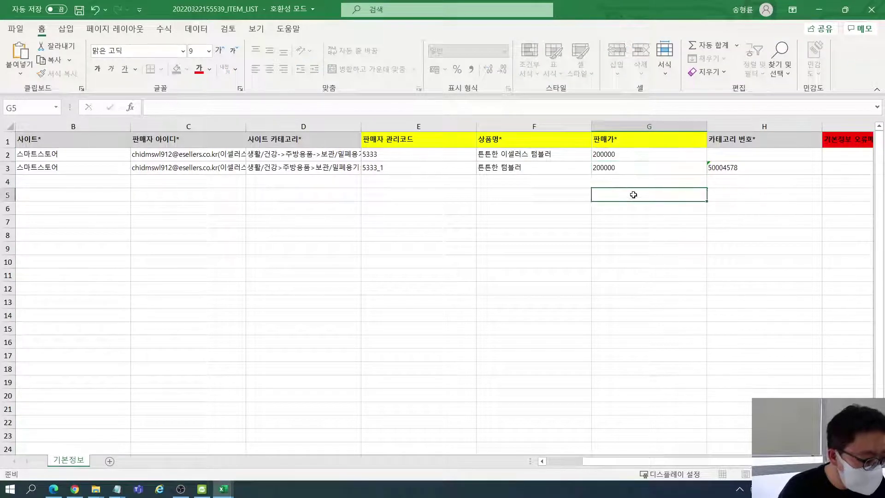
- Save the edited ITEM_LIST workbook and close it
key("Down")
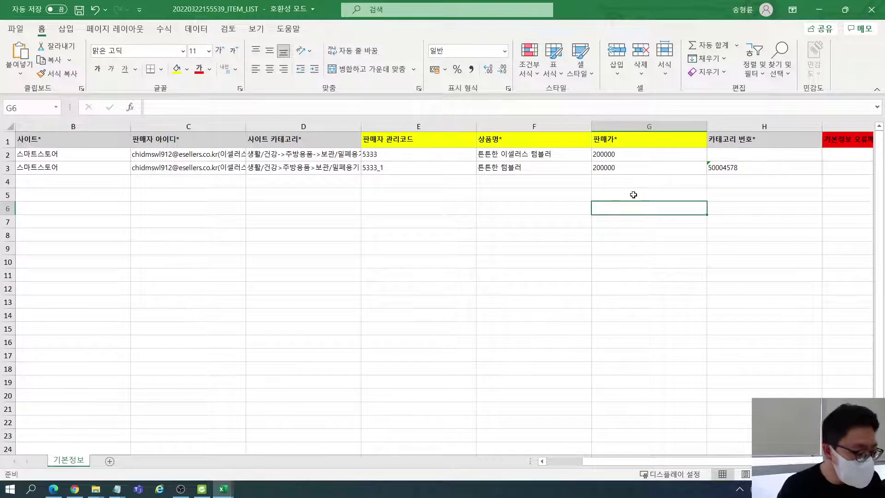
key("ctrl+s")
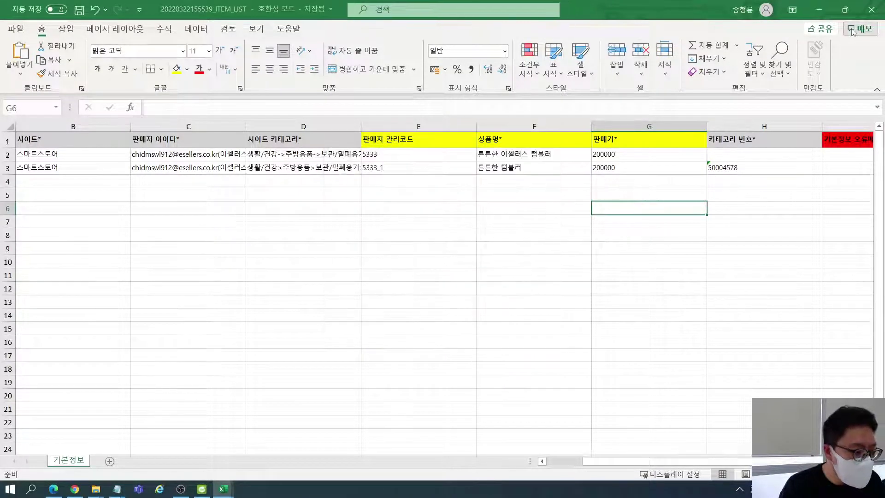
left_click(870, 10)
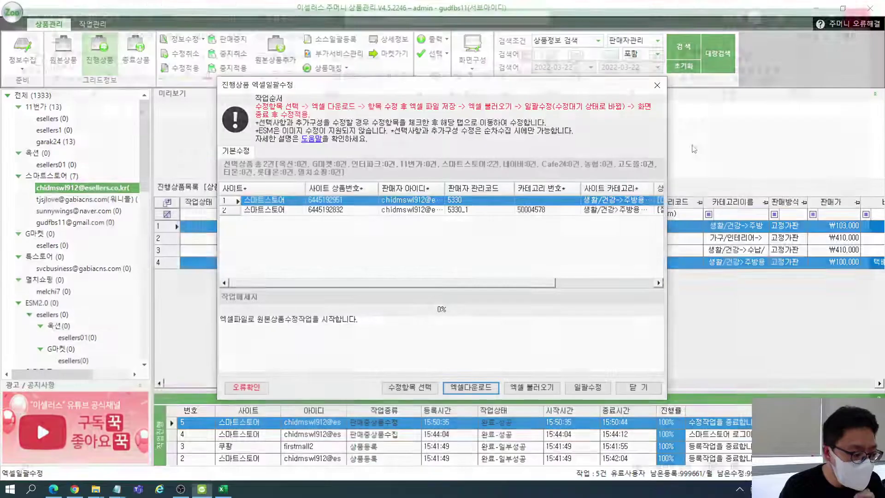
left_click(480, 209)
left_click(478, 201)
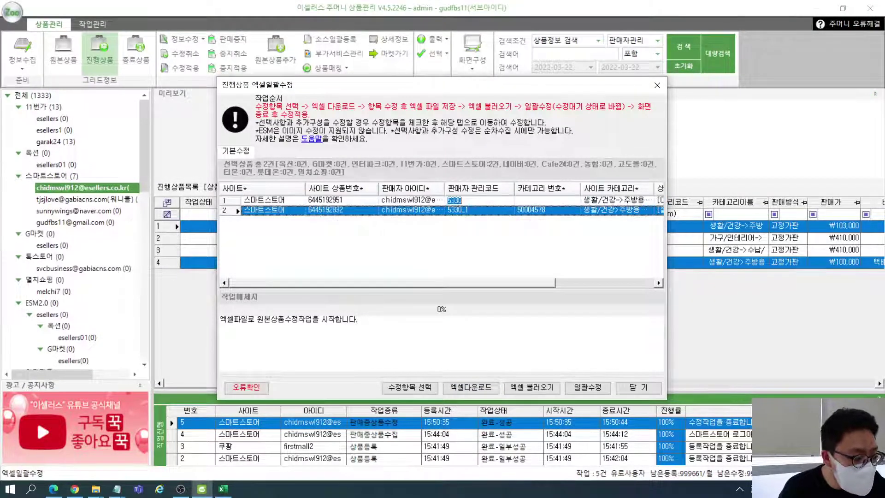
left_click(531, 387)
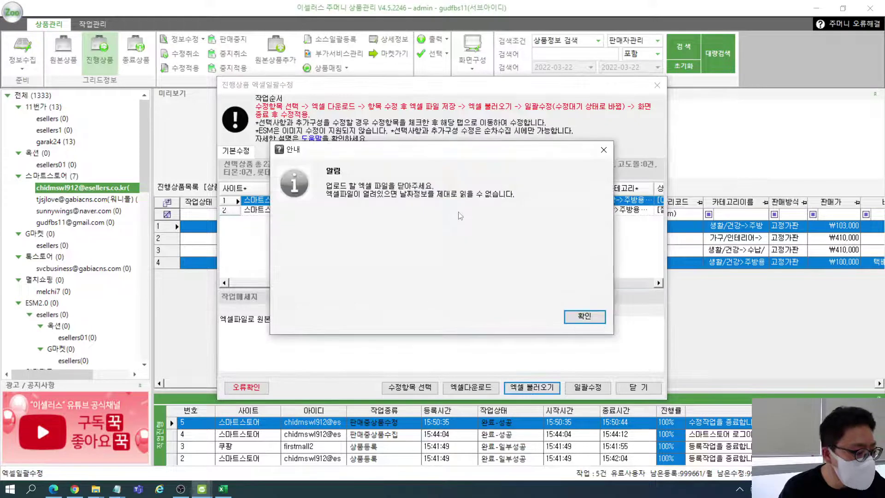
key("Return")
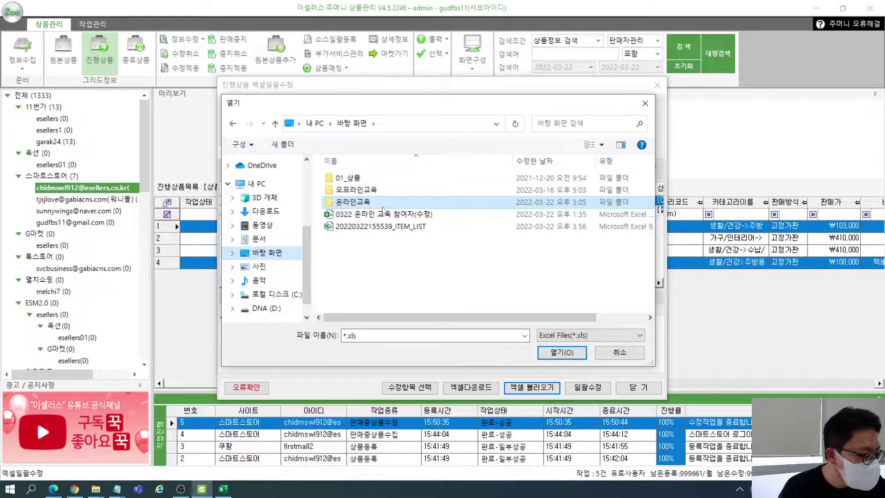
double_click(383, 226)
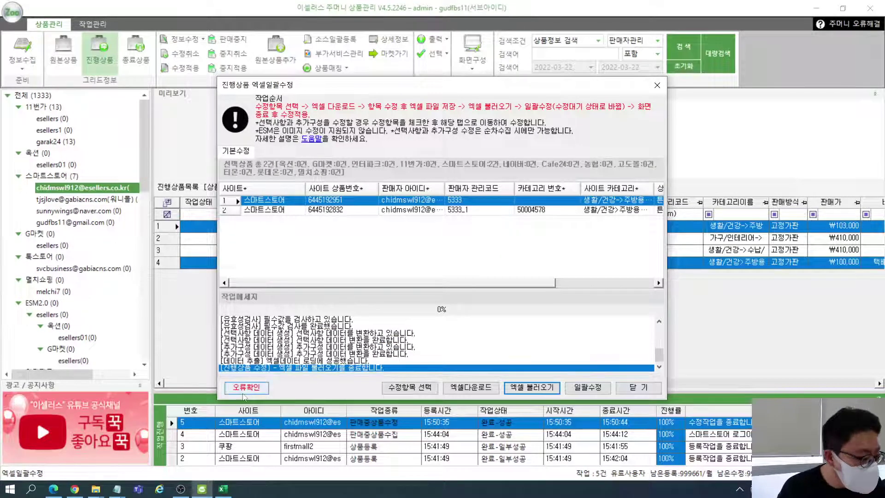
- Check the imported seller codes, names and prices, and run 일괄수정 for both tumblers
left_click(456, 199)
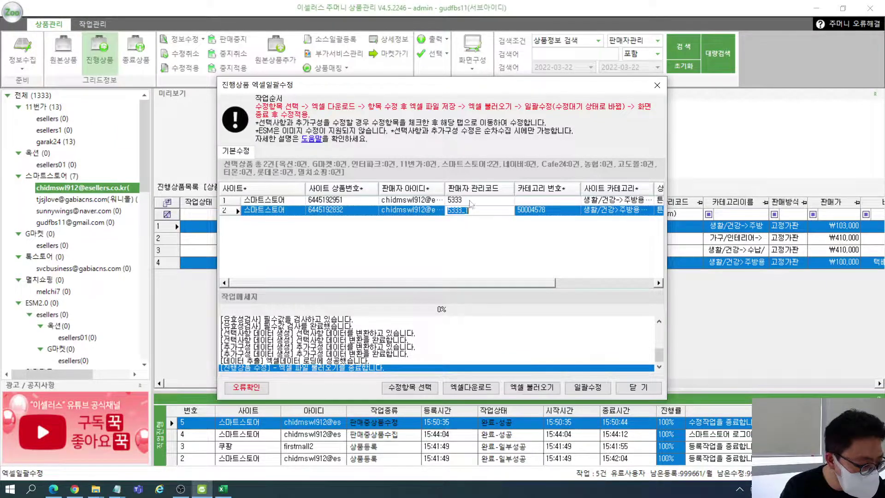
left_click(456, 200)
left_click(425, 209)
left_click_drag(470, 283, 597, 282)
left_click(575, 200)
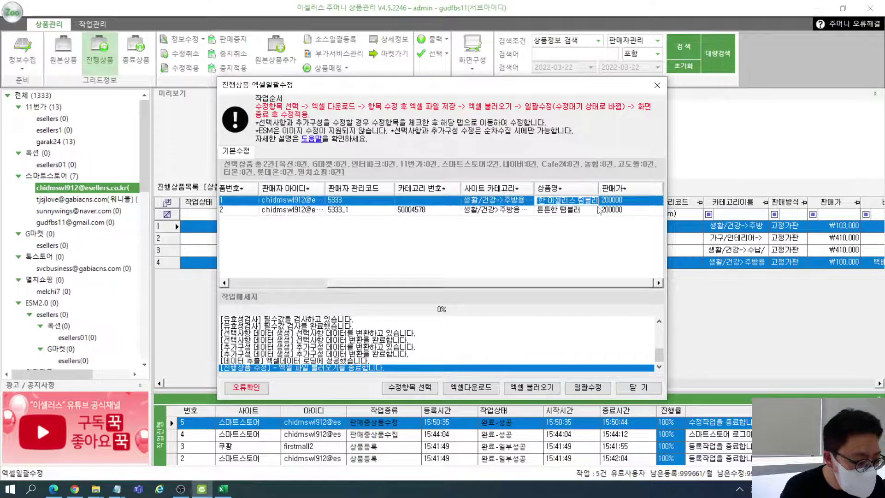
left_click(558, 208)
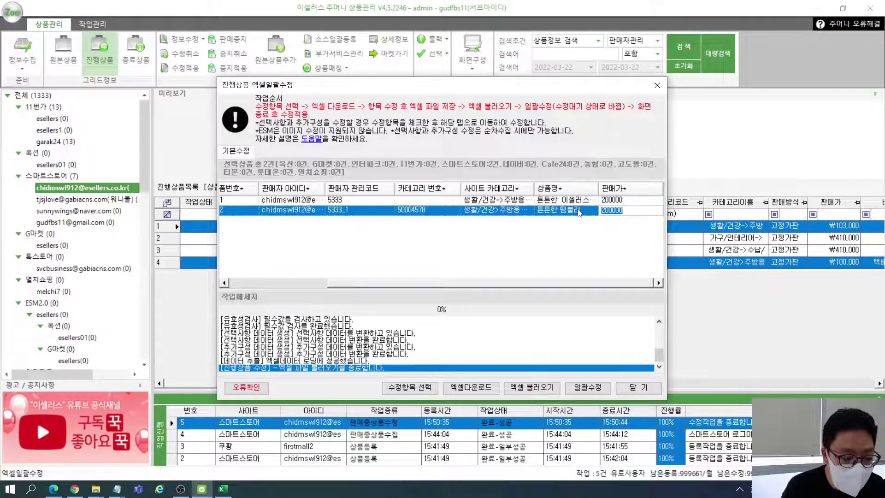
left_click(553, 203)
left_click(588, 388)
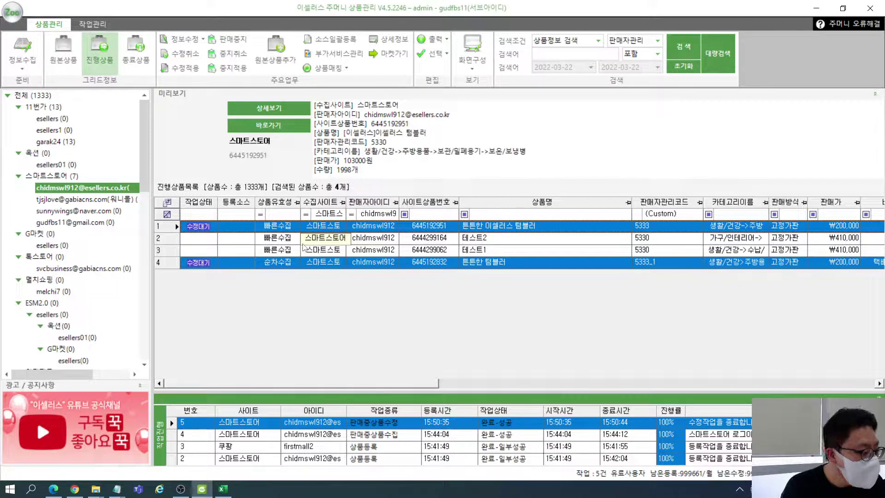
- Apply the pending 정보수정 changes of both tumblers to 스마트스토어 and check each product's 작업상태
left_click(196, 72)
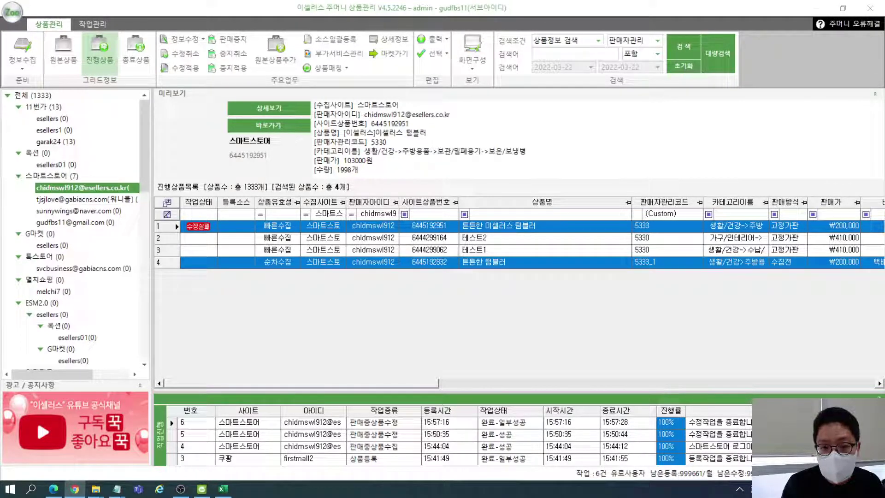
left_click(204, 226)
left_click(203, 238)
left_click(203, 226)
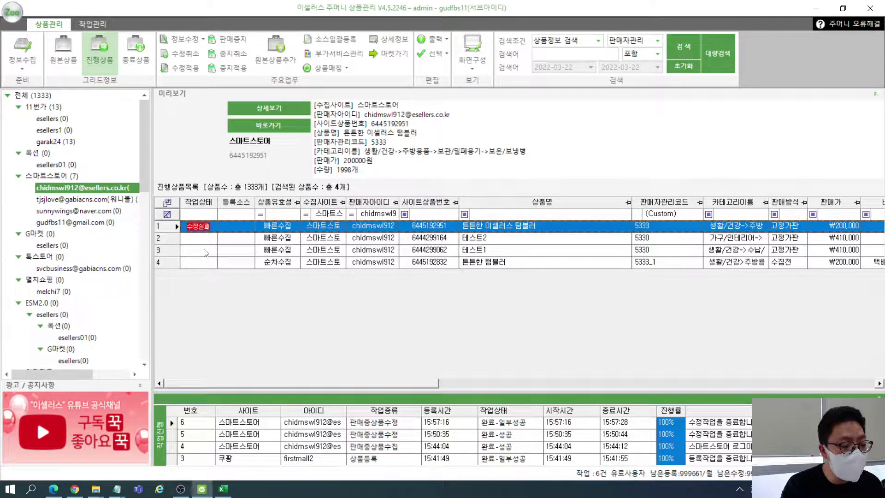
- Read through the latest 판매중상품수정 job's log and cancel the modification of the 튼튼한 이셀러스 텀블러
double_click(503, 422)
scroll(506, 298, "down", 2)
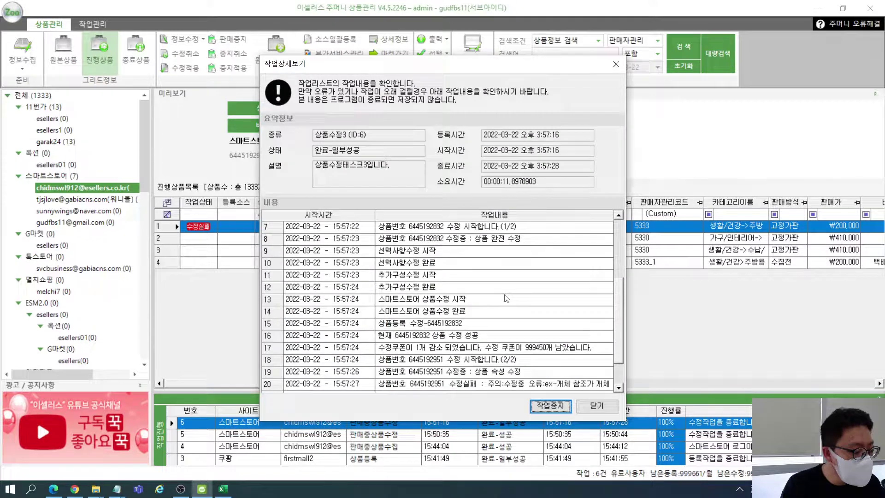
scroll(506, 298, "down", 1)
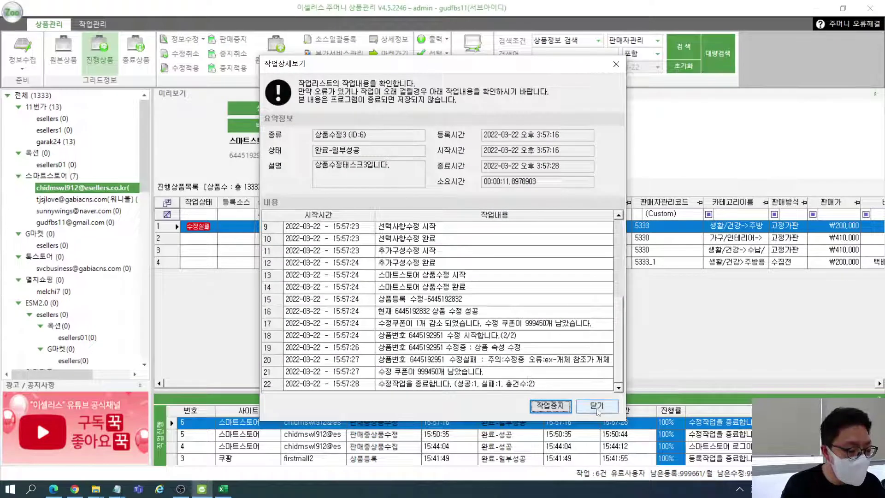
left_click(597, 406)
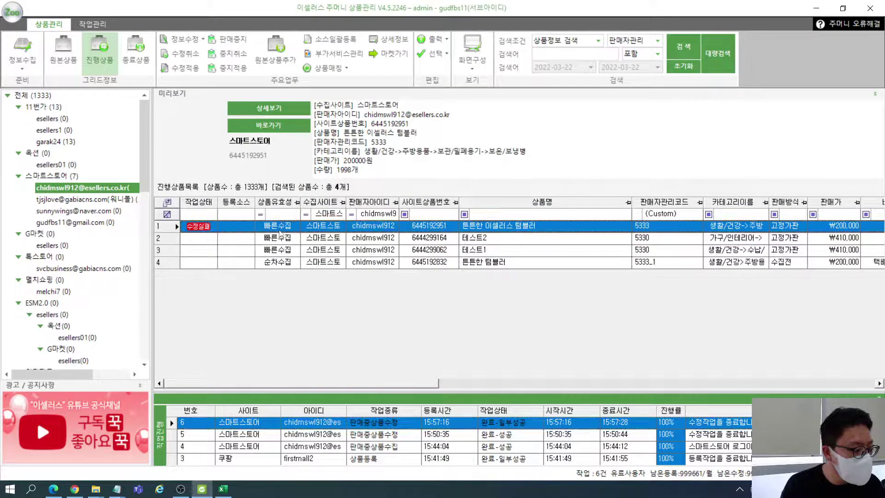
left_click(217, 55)
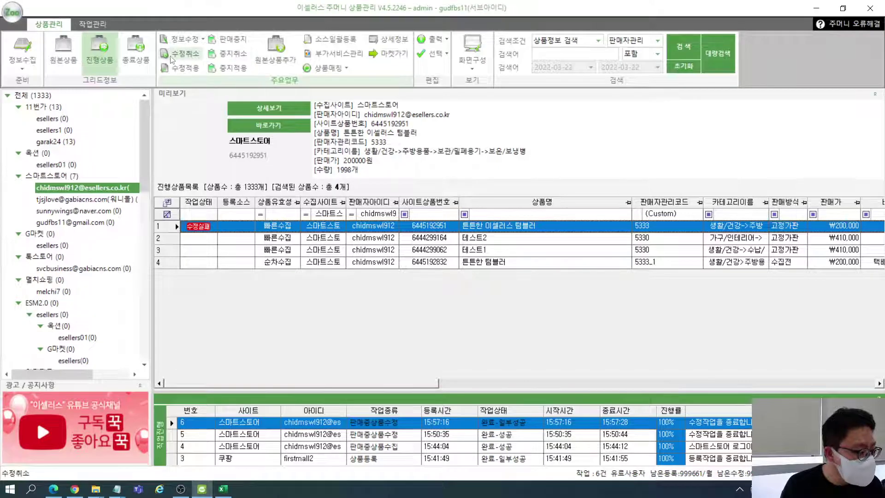
- Set both tumblers, [이셀러스]이셀러스 텀블러 and 튼튼한 텀블러, to 판매중지 and apply the suspension to 스마트스토어
left_click(417, 266)
left_click(408, 229, "ctrl")
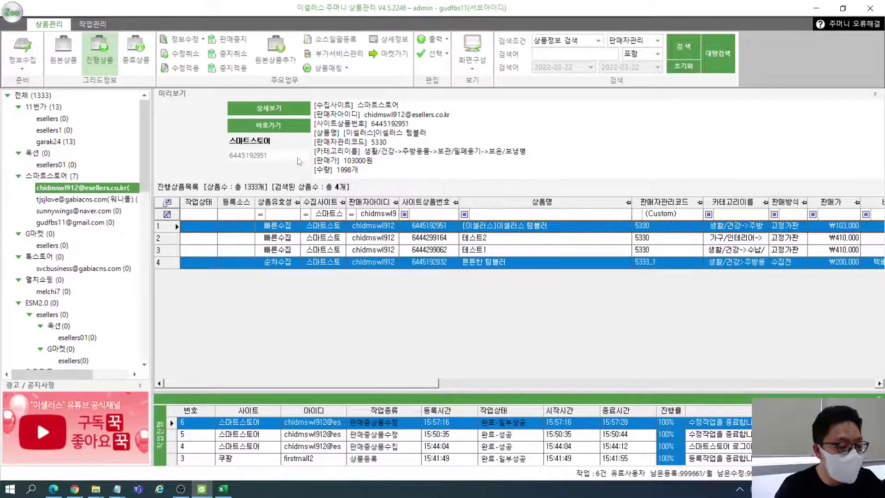
left_click(236, 46)
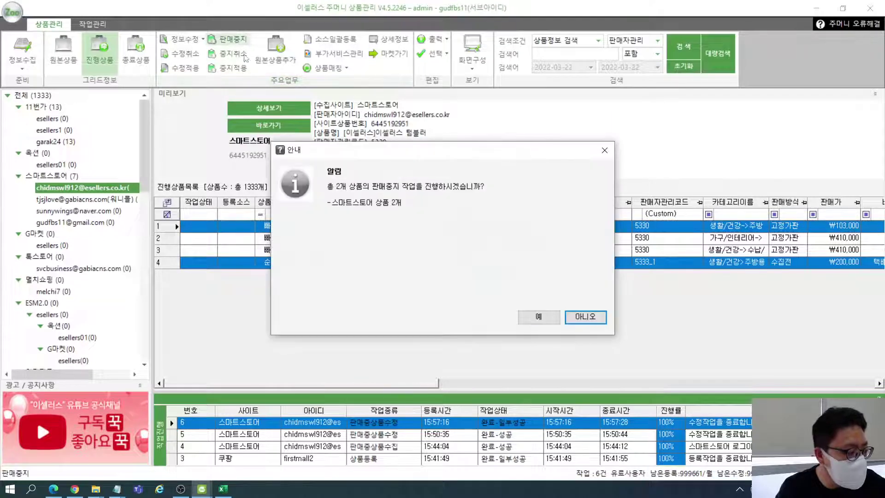
left_click(538, 316)
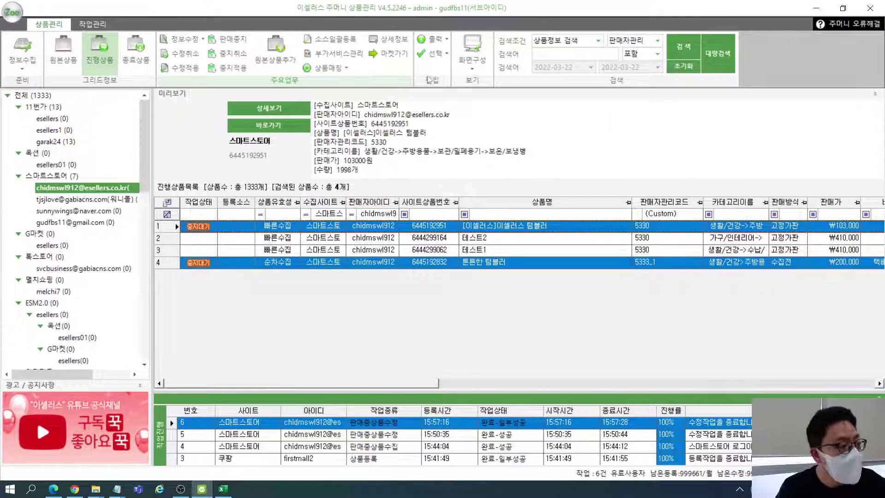
left_click(232, 69)
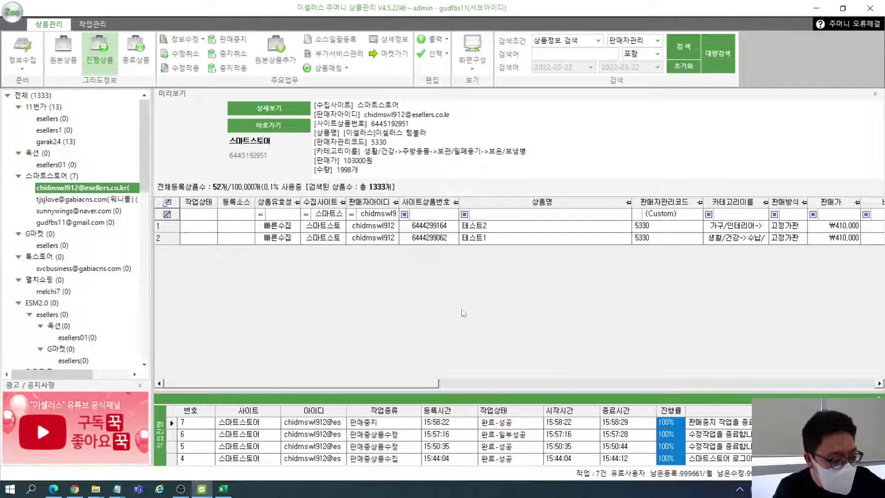
- Switch to 종료상품 and look through the first 스마트스토어 account's ended products for the suspended tumblers
left_click(136, 45)
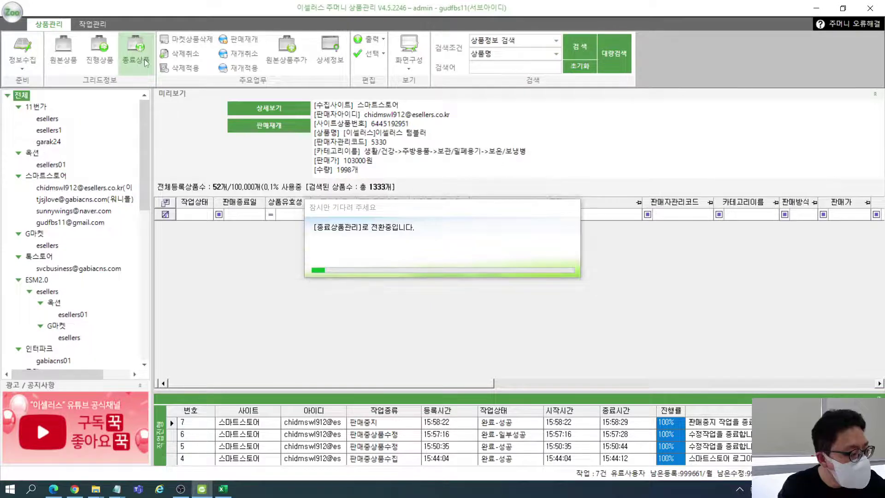
left_click(93, 189)
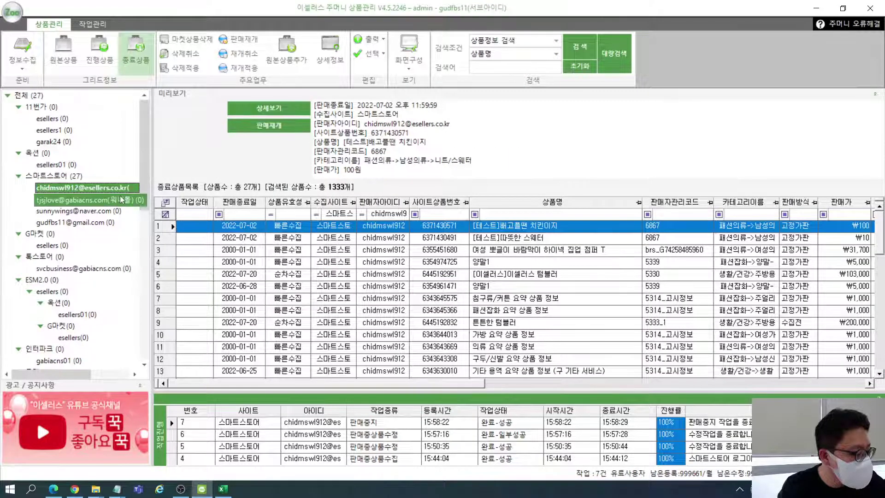
left_click(480, 274)
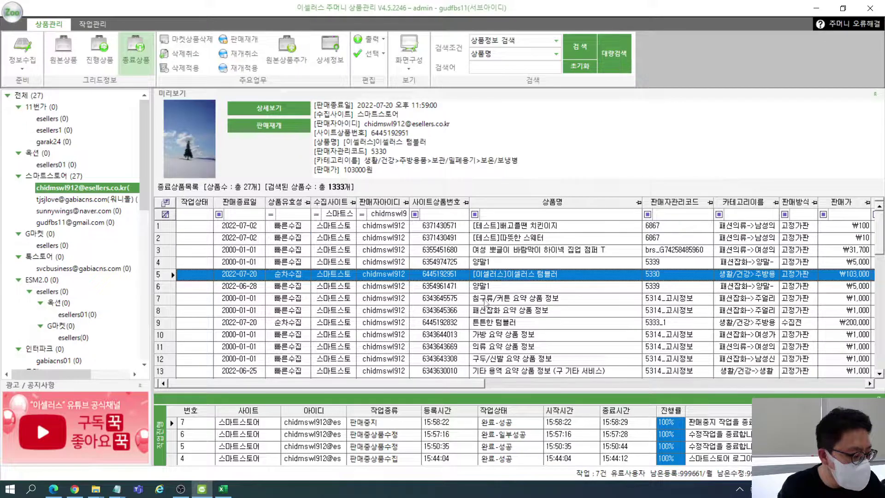
scroll(487, 304, "down", 4)
scroll(500, 322, "down", 3)
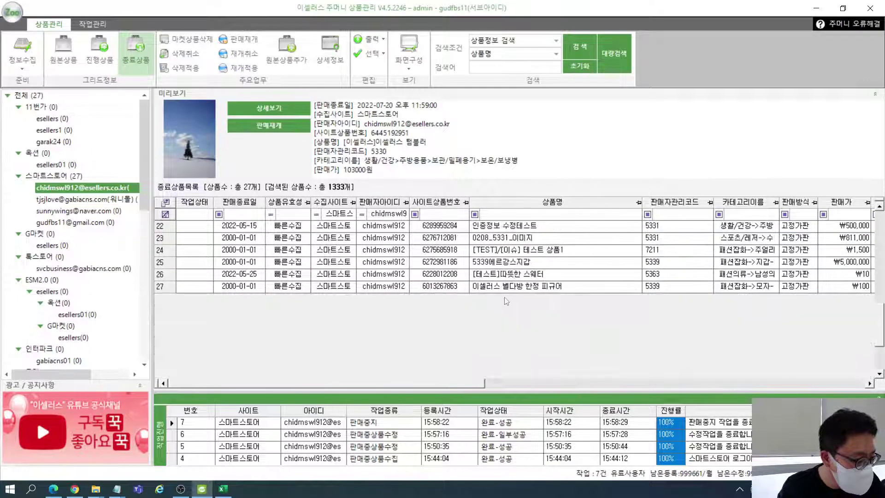
scroll(504, 314, "up", 1)
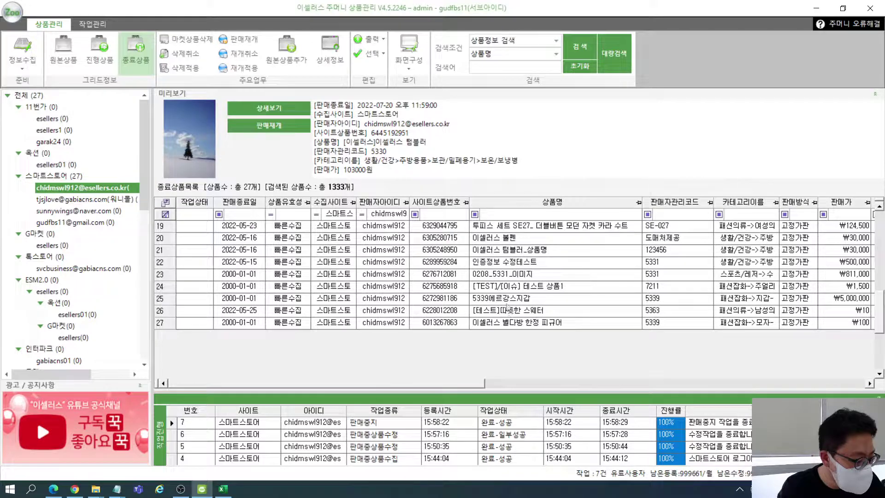
scroll(507, 309, "up", 2)
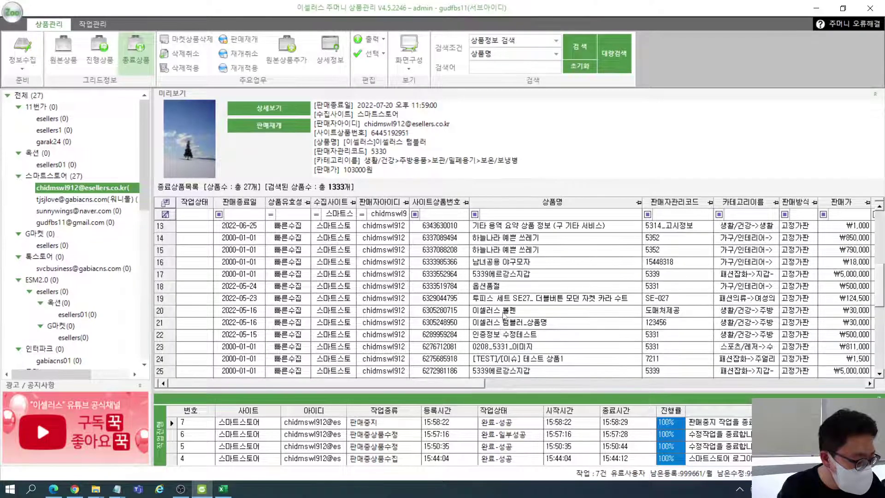
scroll(502, 307, "up", 4)
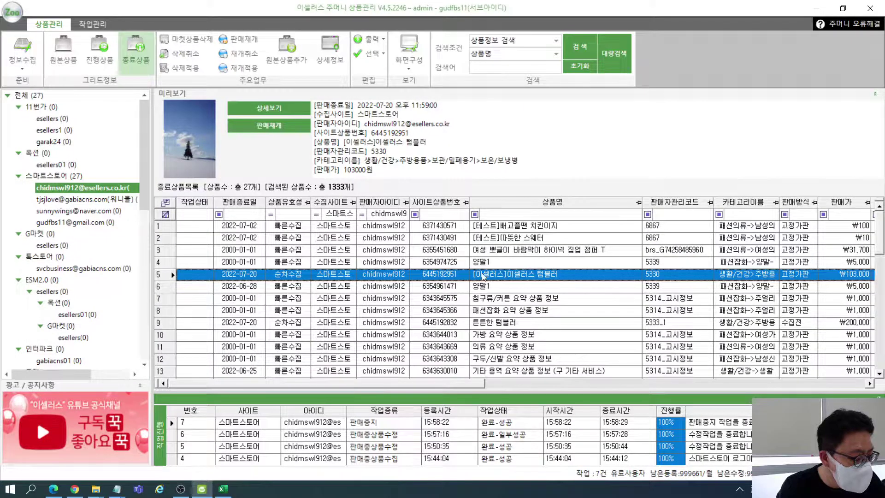
- Filter the ended products by 판매자관리코드 5330 and inspect the [이셀러스]이셀러스 텀블러 entry
left_click(484, 278)
left_click(676, 216)
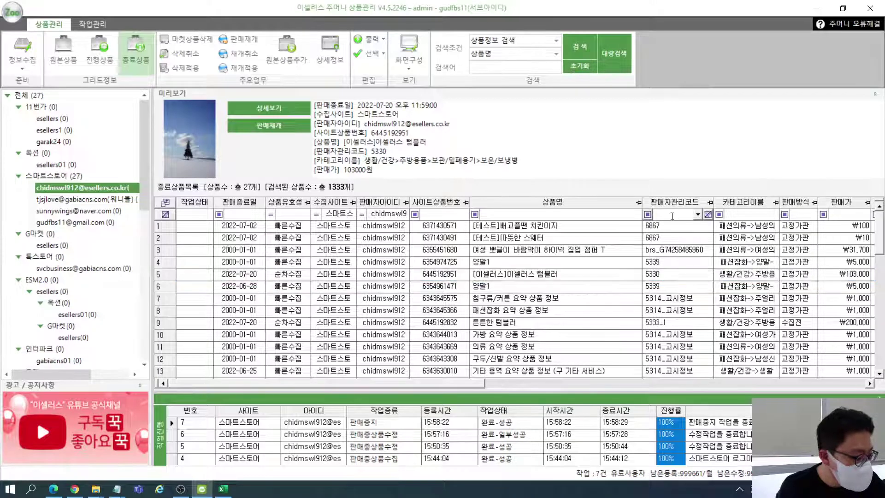
type("533")
type("0")
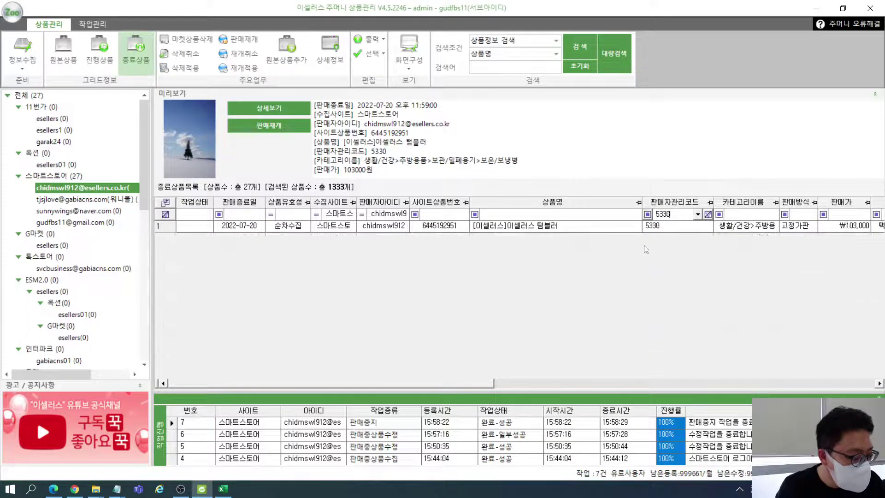
left_click(591, 229)
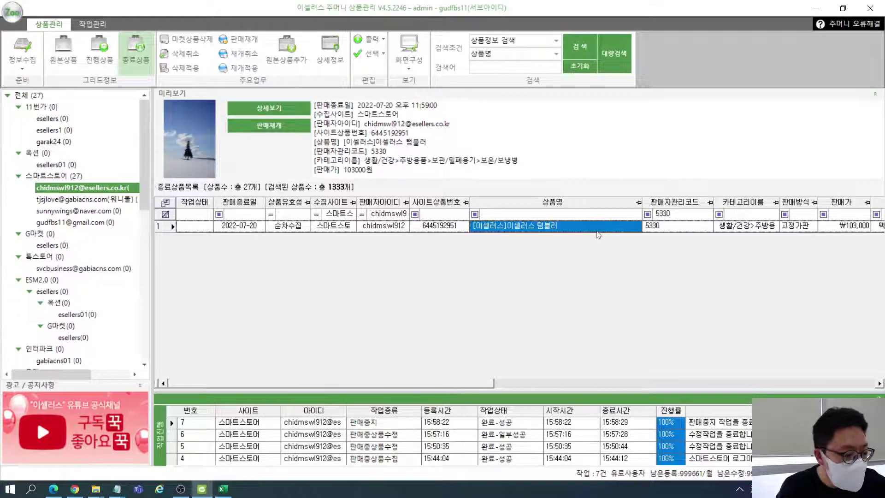
left_click(439, 227)
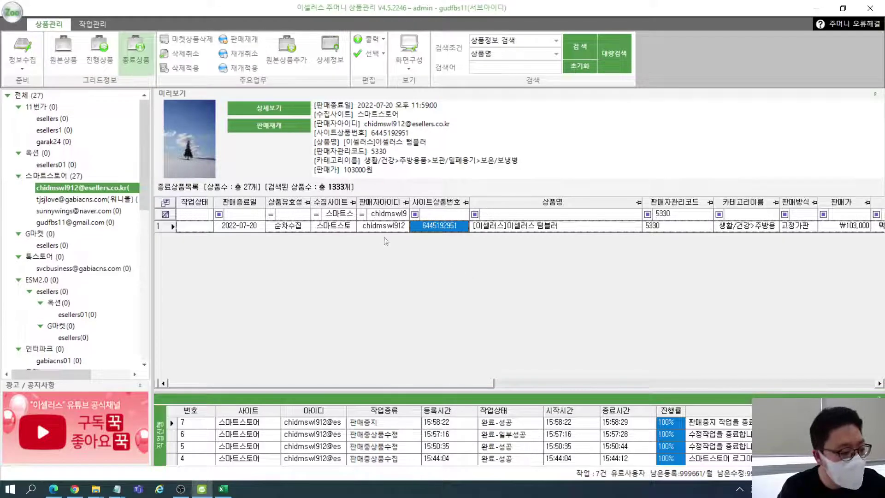
left_click(370, 224)
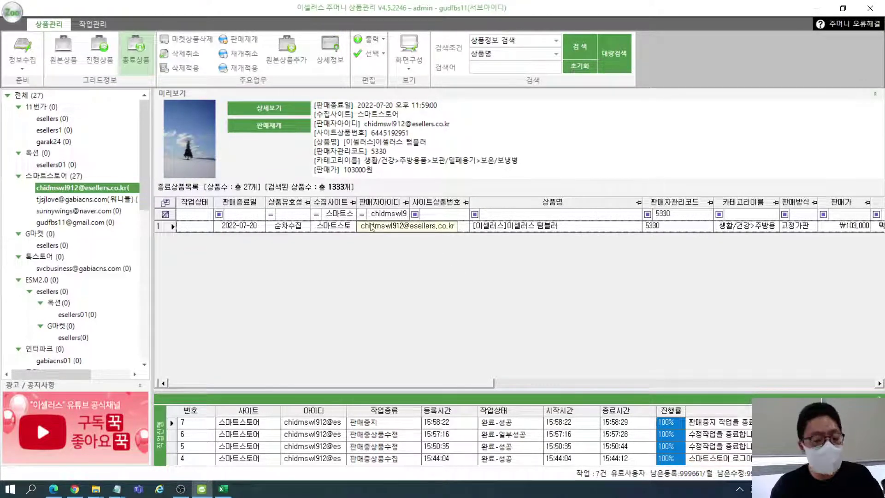
left_click(372, 226)
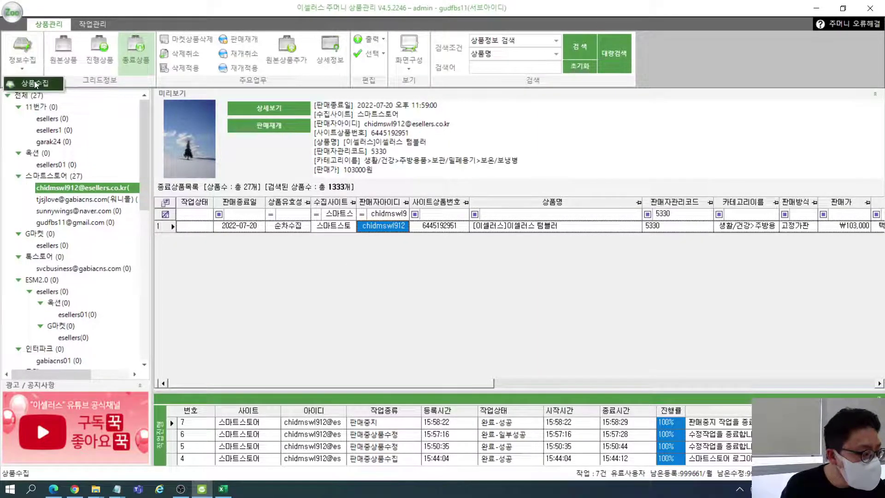
- Collect the ended products of the first 스마트스토어 account with 빠른수집 and refresh the 종료상품 list
left_click(23, 50)
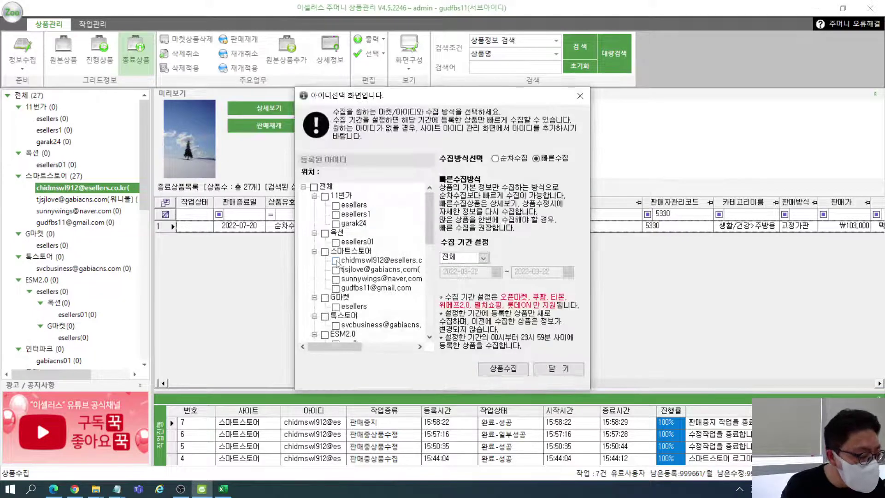
left_click(512, 369)
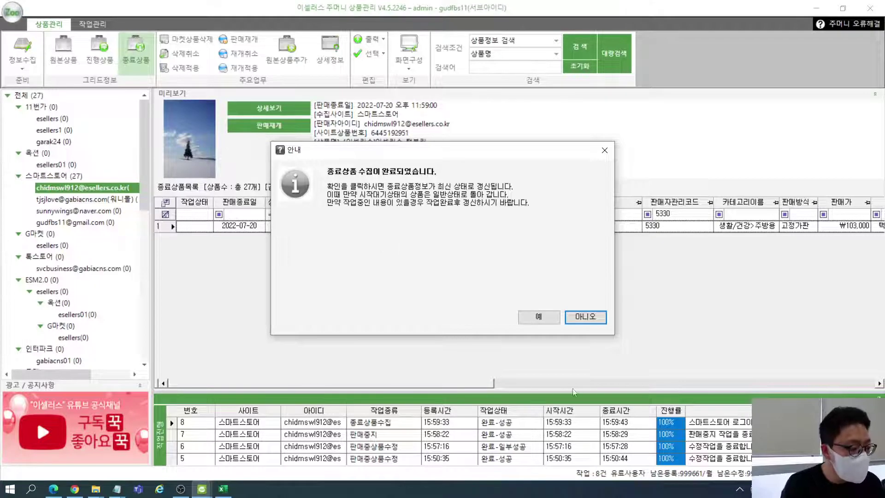
left_click(538, 316)
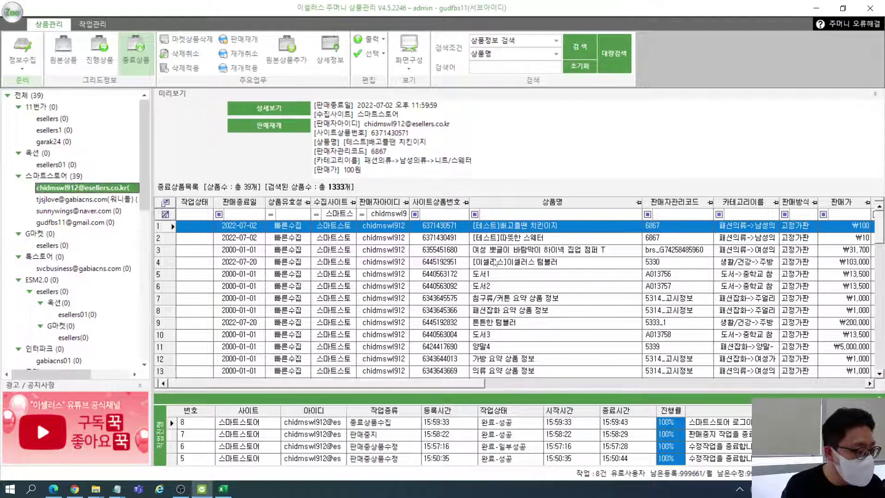
- Set the ended [이셀러스]이셀러스 텀블러 to 판매재개 and apply the resumption to 스마트스토어
left_click(520, 264)
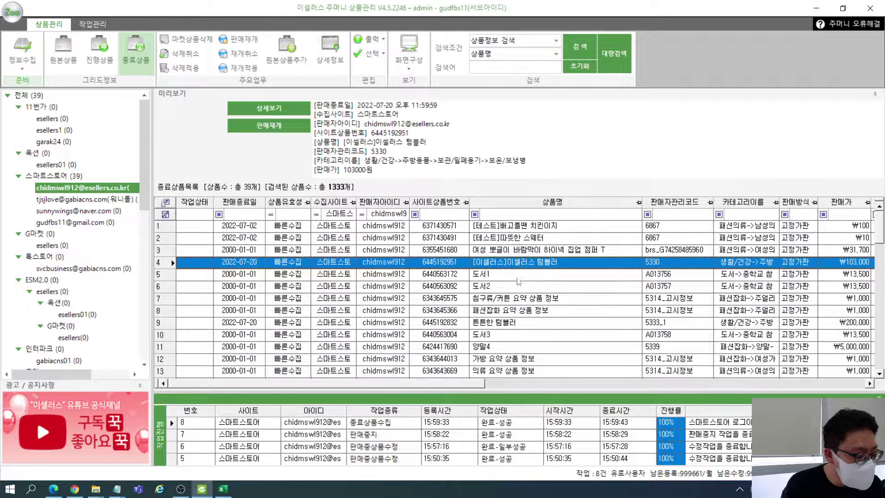
left_click(505, 325, "ctrl")
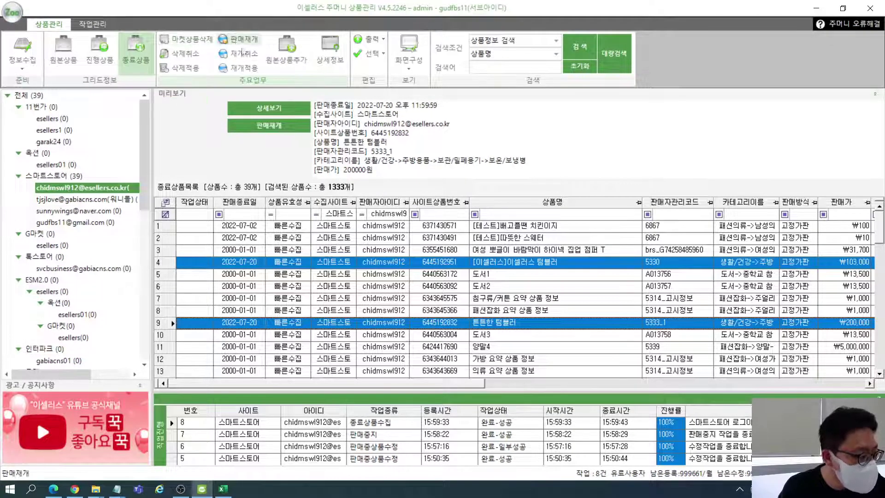
left_click(295, 262)
left_click(239, 40)
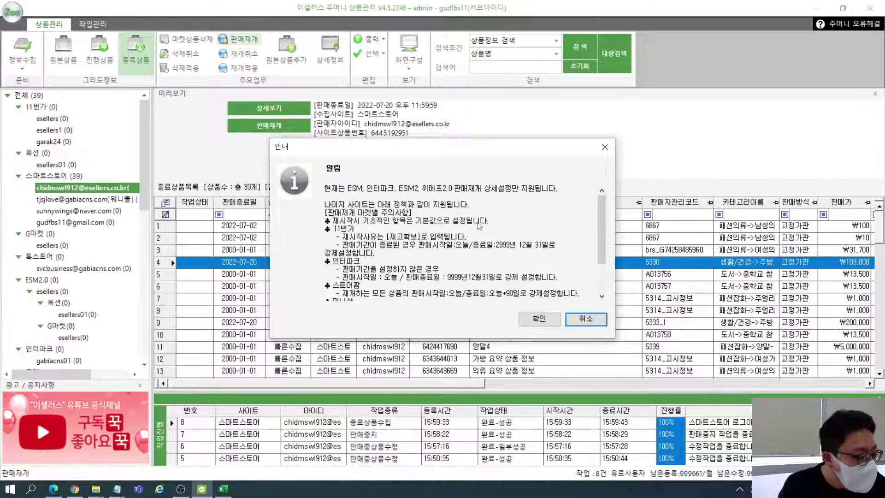
left_click(538, 319)
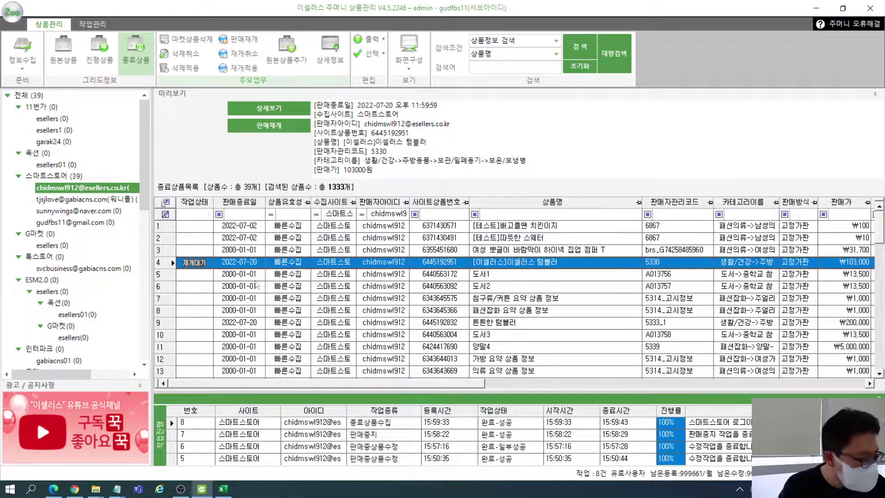
left_click(209, 272)
left_click(225, 263)
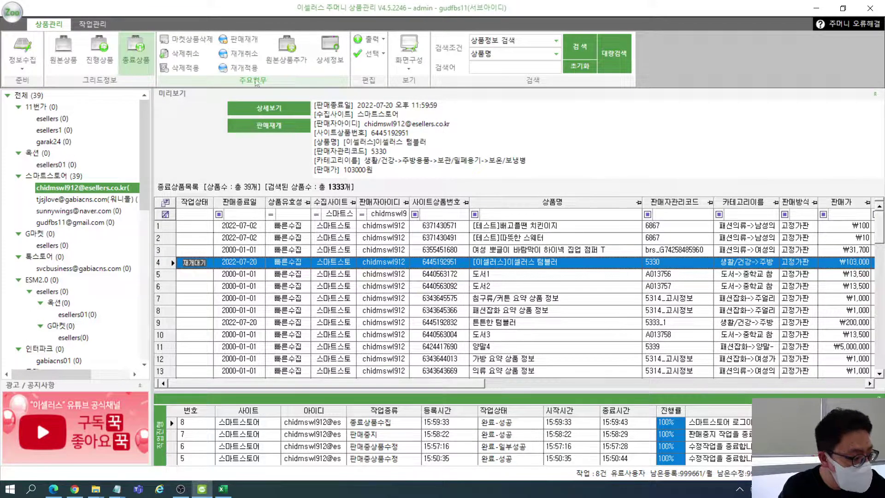
left_click(240, 67)
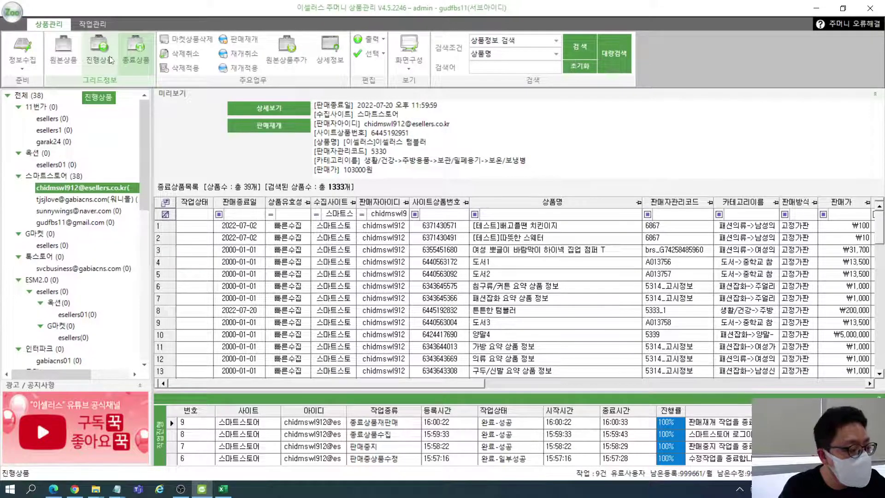
- Mark the ended 튼튼한 텀블러 with code 5333_1 for 마켓상품삭제 and apply the deletion to 스마트스토어
left_click(450, 312)
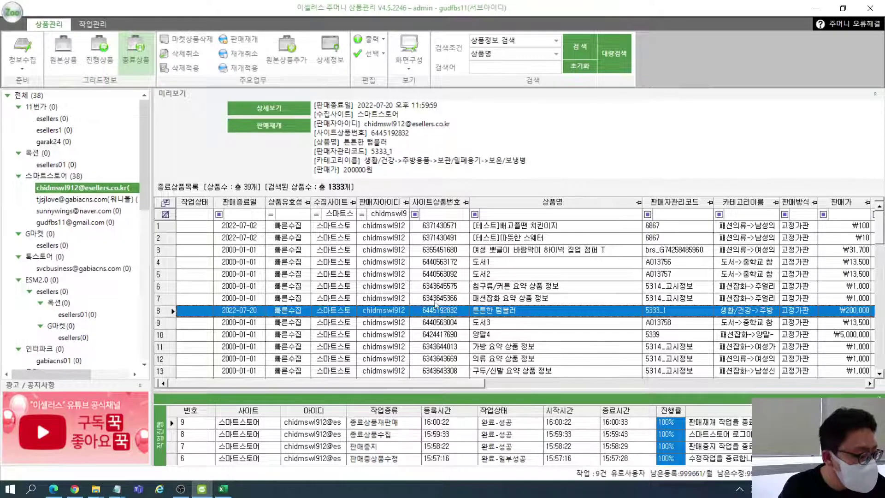
left_click(189, 44)
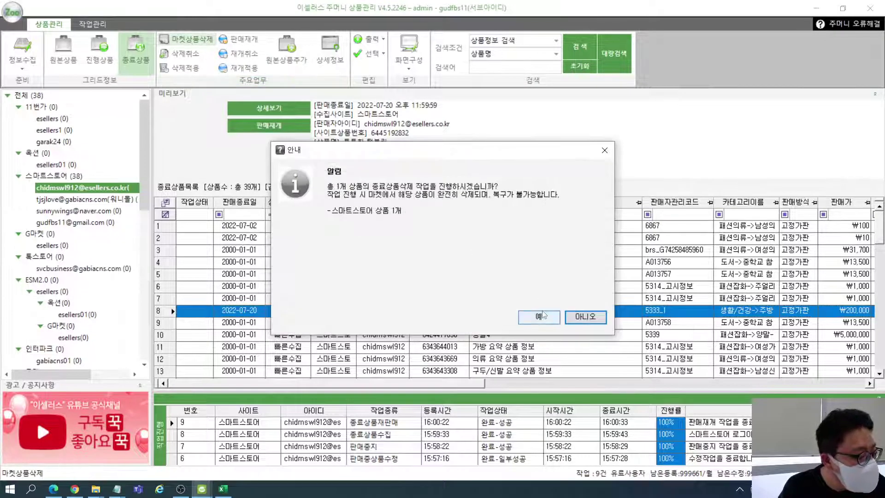
left_click(539, 317)
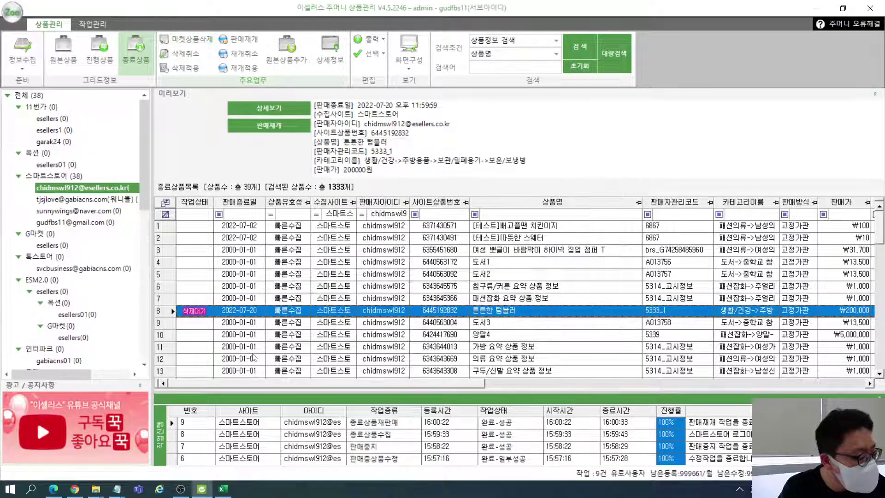
left_click(225, 312)
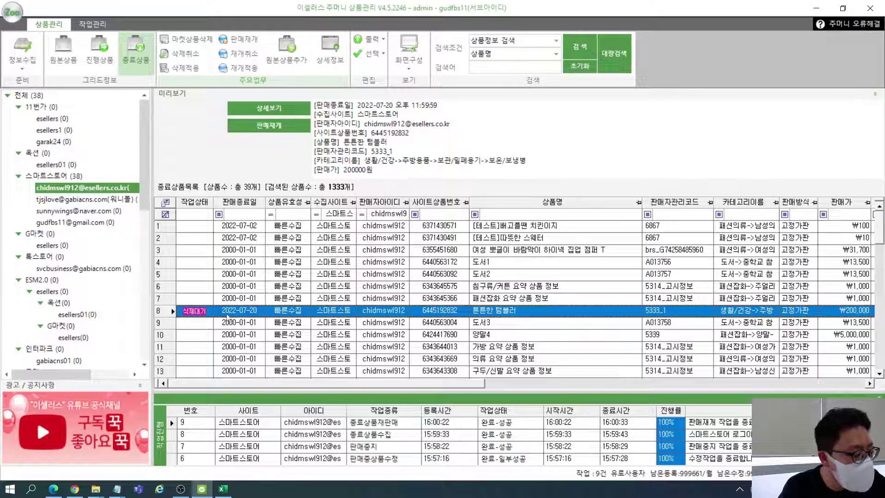
left_click(187, 68)
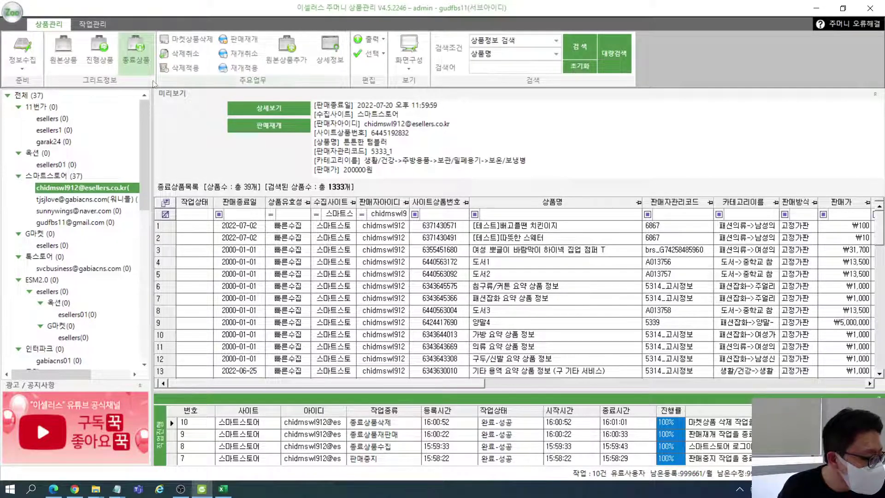
- Switch to 진행상품, update it with the resumed products, and select [이셀러스]이셀러스 텀블러 in the first 스마트스토어 account
left_click(99, 53)
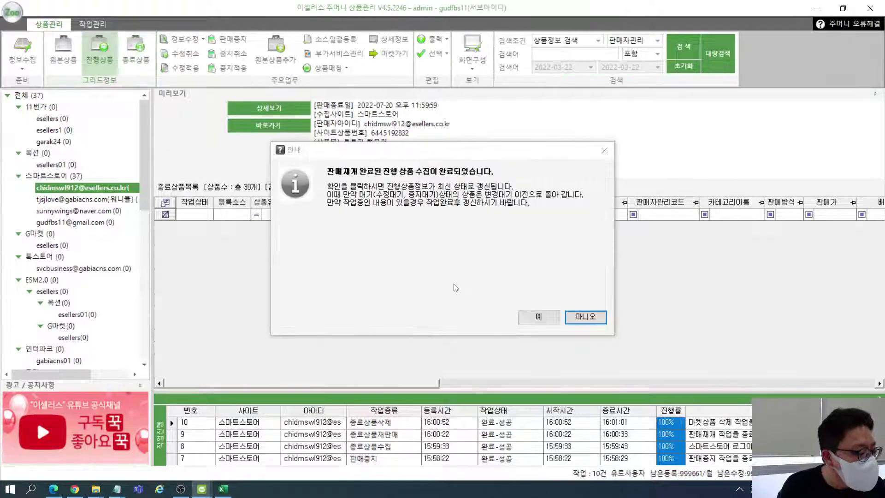
left_click(539, 318)
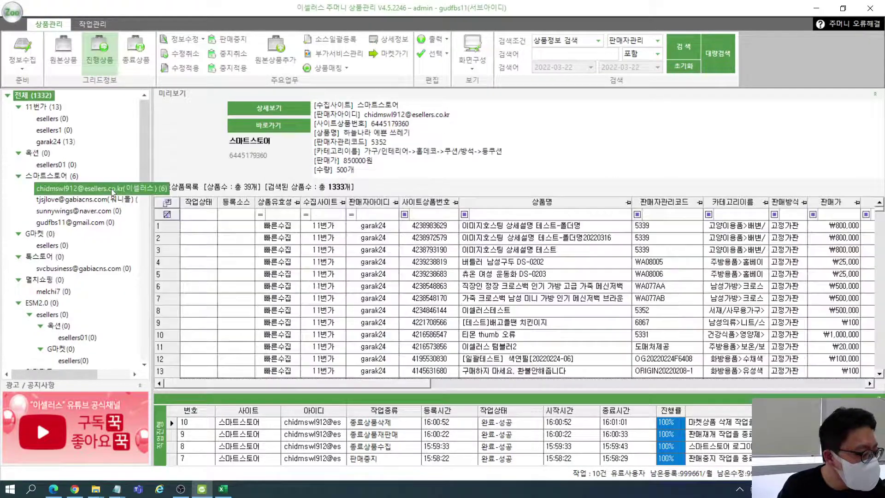
left_click(112, 189)
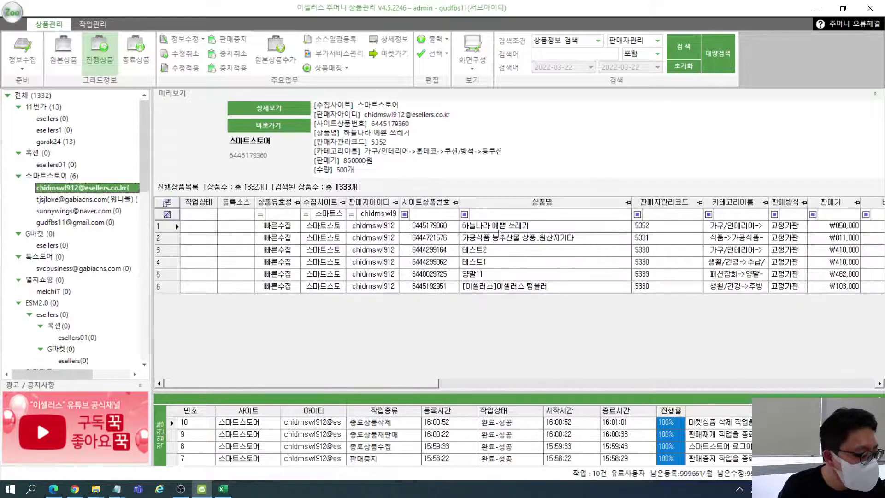
left_click(489, 288)
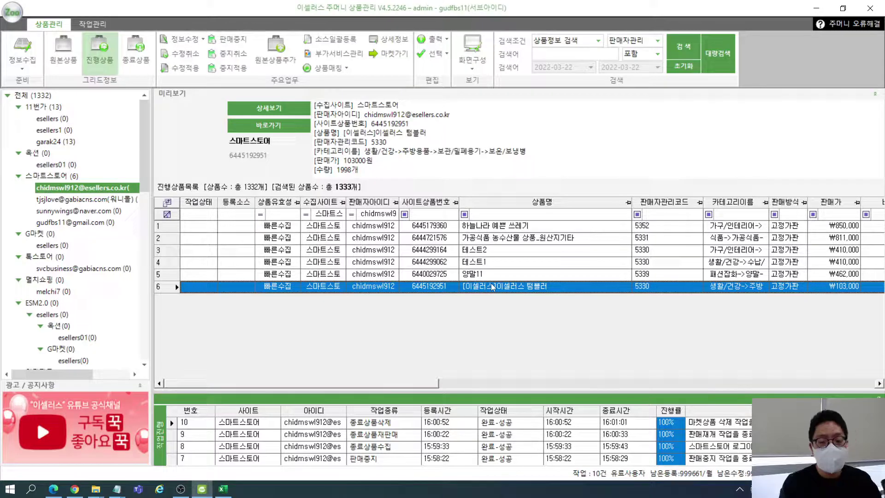
- Load the 상세정보 of the resumed [이셀러스]이셀러스 텀블러 and close it after checking the basic information
left_click(281, 110)
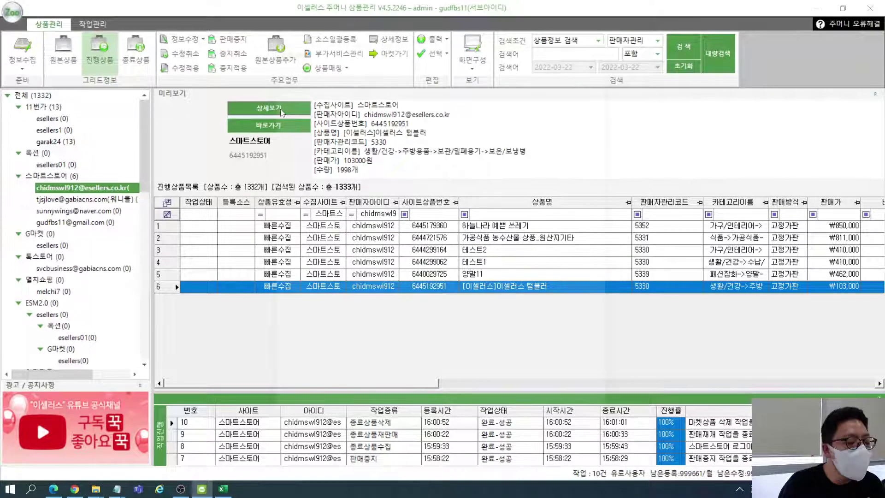
left_click(282, 111)
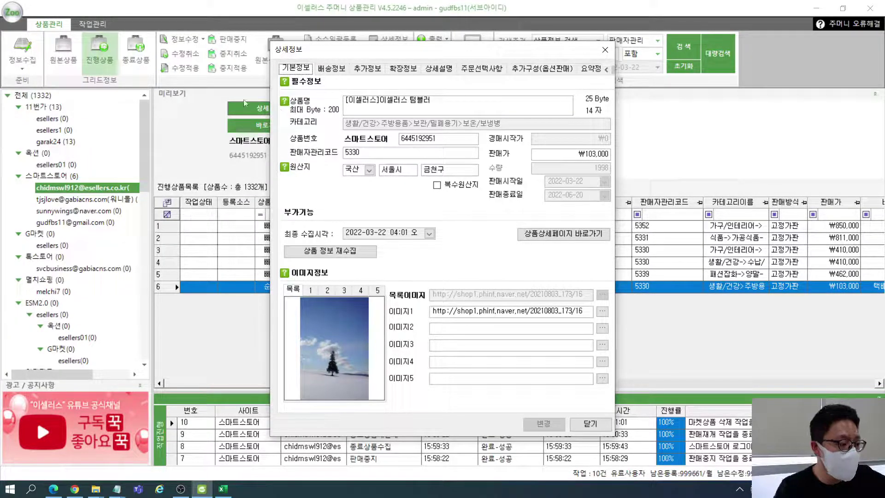
left_click(605, 50)
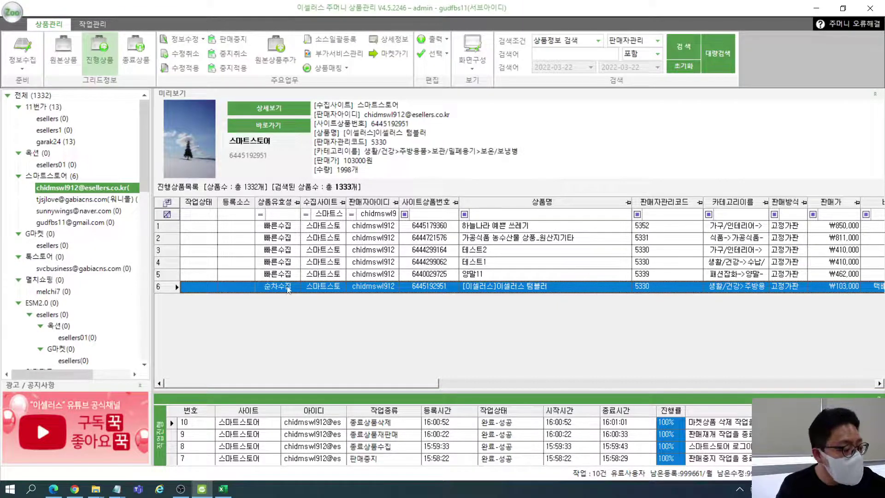
- Add the [이셀러스]이셀러스 텀블러 to 원본상품 with 원본상품추가, filing it in the 5330 folder
left_click(280, 67)
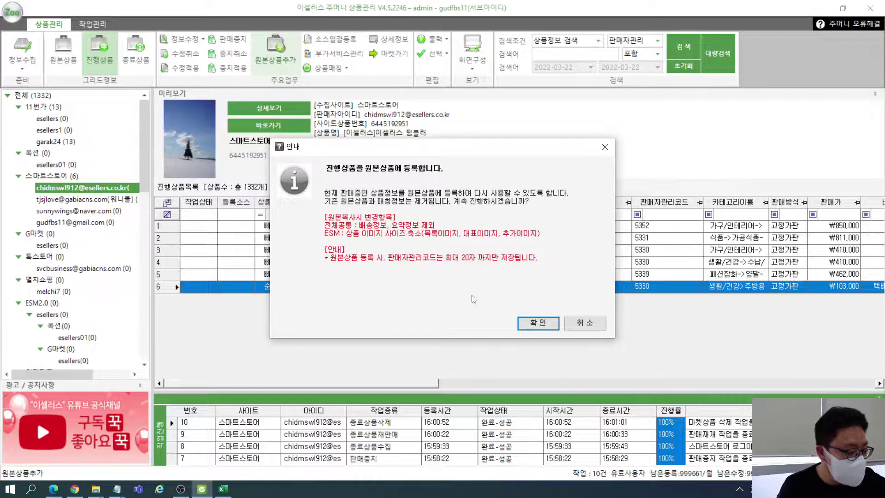
left_click(537, 322)
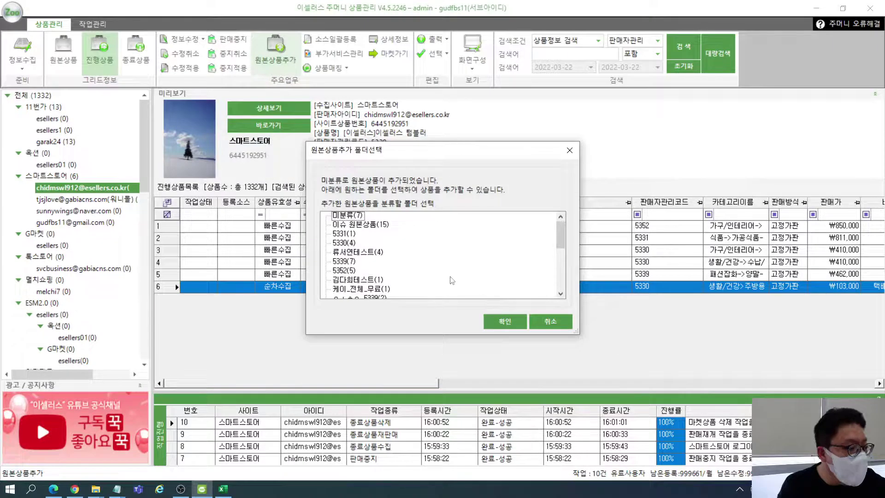
left_click(382, 279)
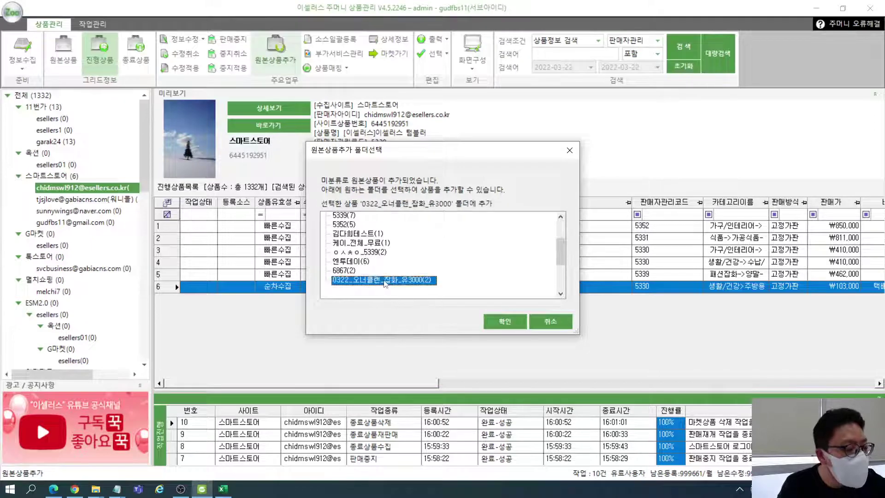
scroll(385, 283, "up", 2)
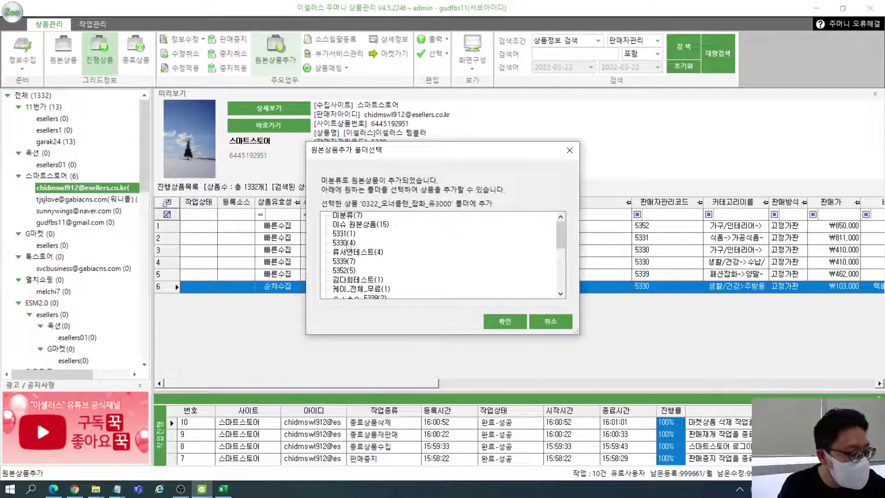
left_click(346, 242)
scroll(428, 295, "down", 2)
scroll(427, 297, "up", 1)
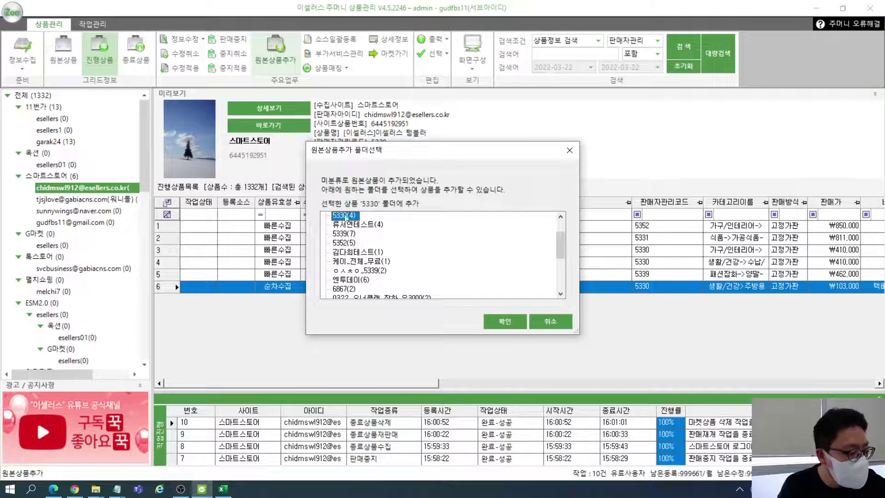
left_click(491, 322)
left_click(598, 318)
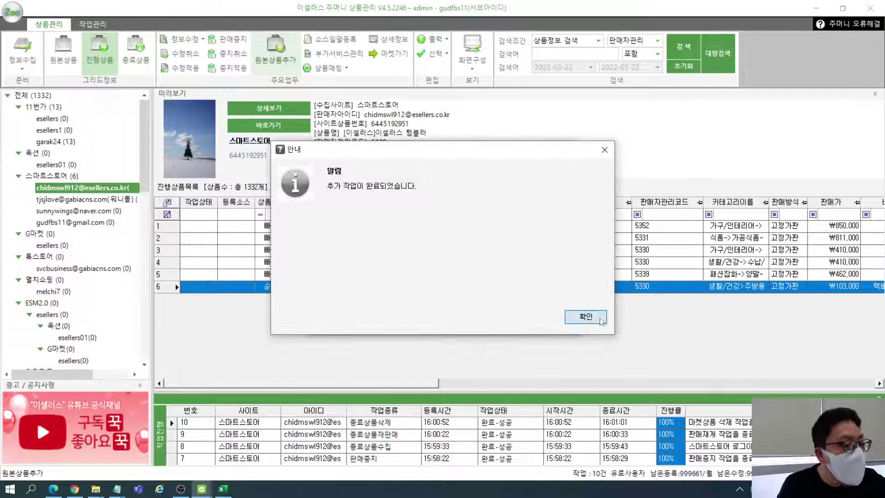
- Switch to 원본상품, show the 0322_오너클랜_잡화_유3000 folder, and remove all products from 작업대기
left_click(71, 57)
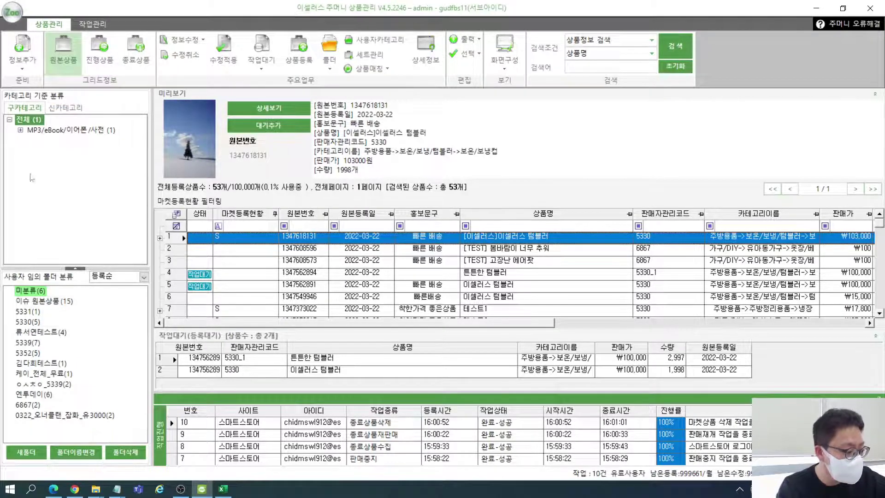
left_click(229, 248)
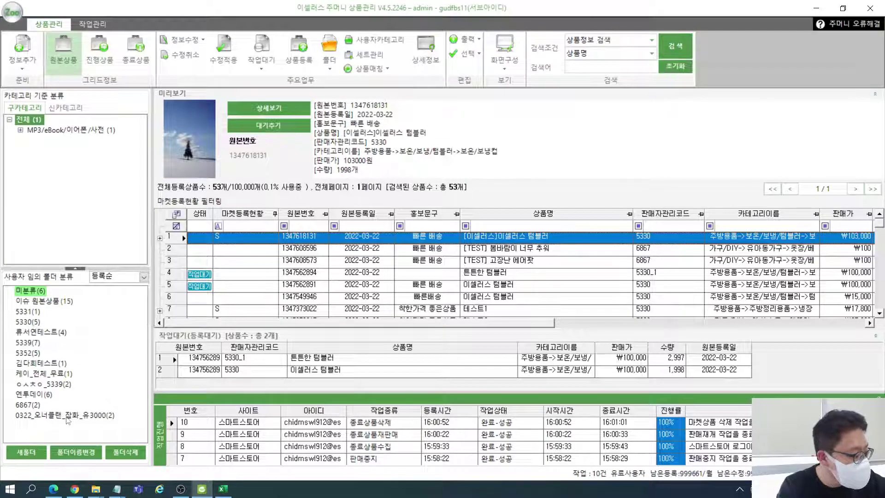
left_click(64, 415)
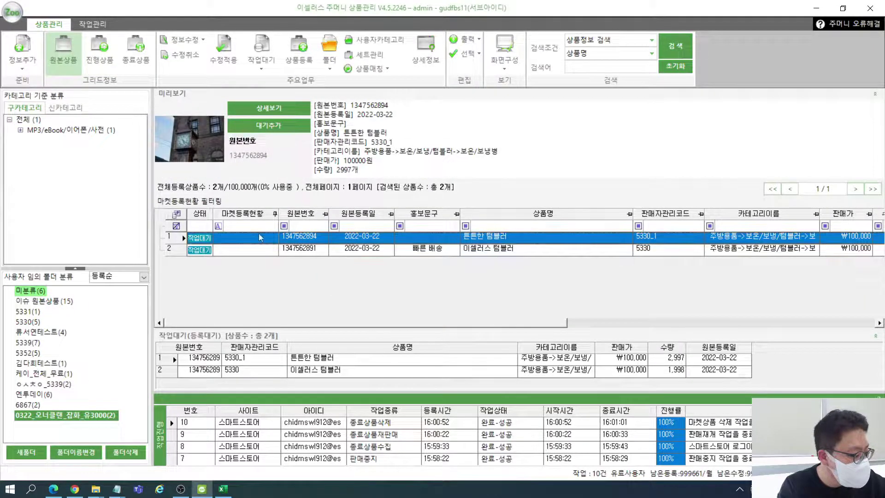
left_click(247, 245)
left_click(180, 240)
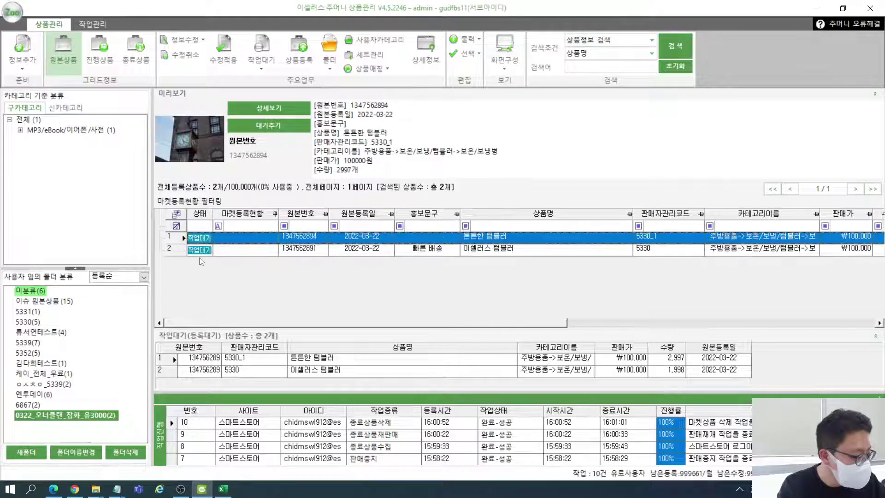
left_click(260, 64)
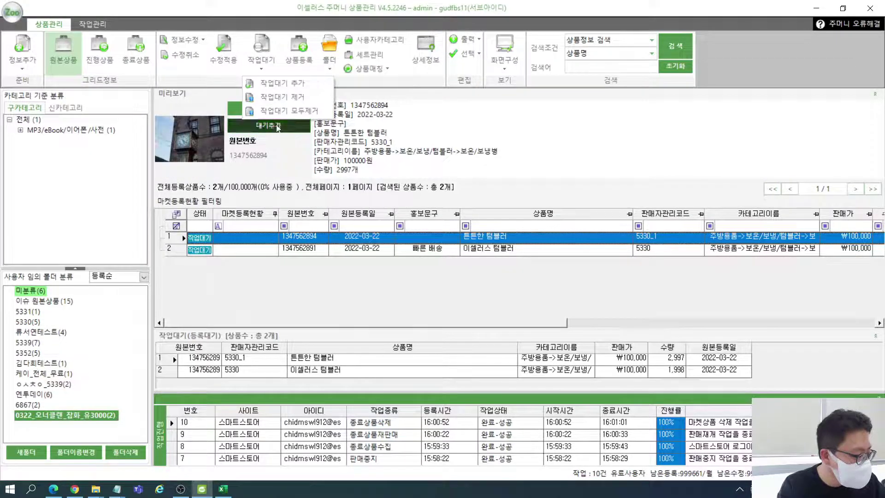
left_click(270, 110)
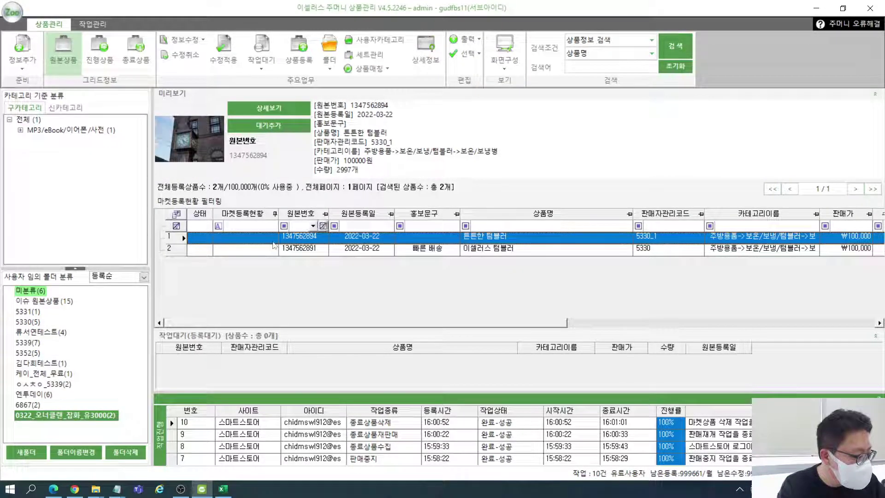
- Check the 미분류 and 5330 folders and inspect the market product linked to the original [이셀러스]이셀러스 텀블러
left_click(39, 290)
left_click(286, 261)
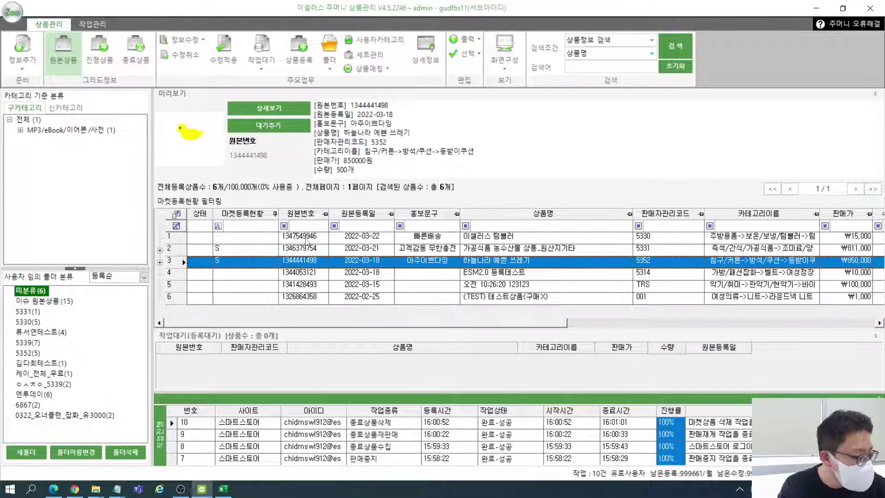
left_click(305, 237)
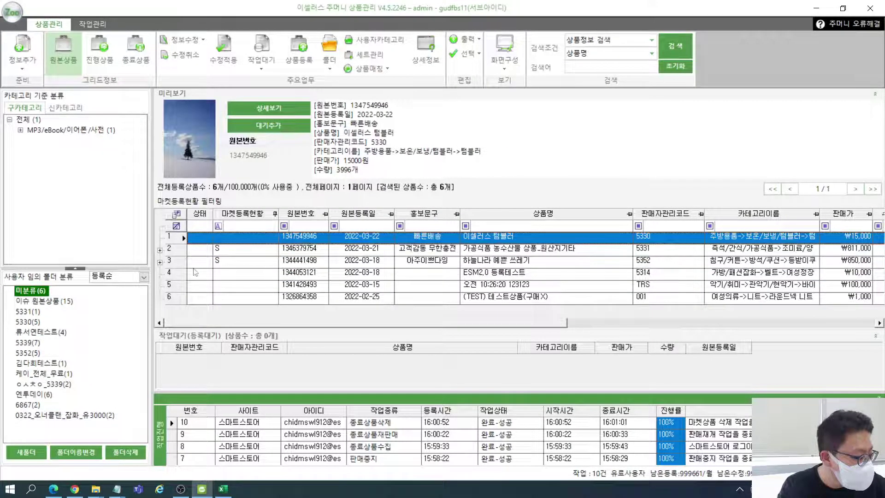
left_click(29, 322)
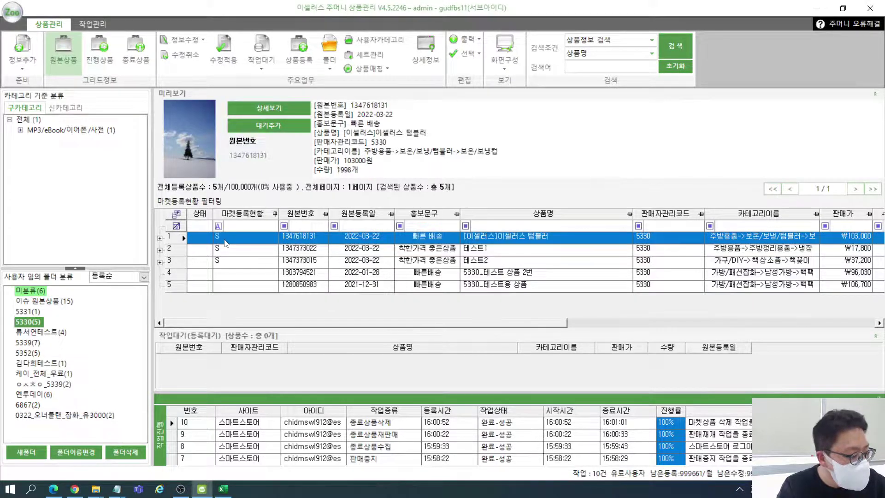
left_click(252, 247)
left_click(179, 240)
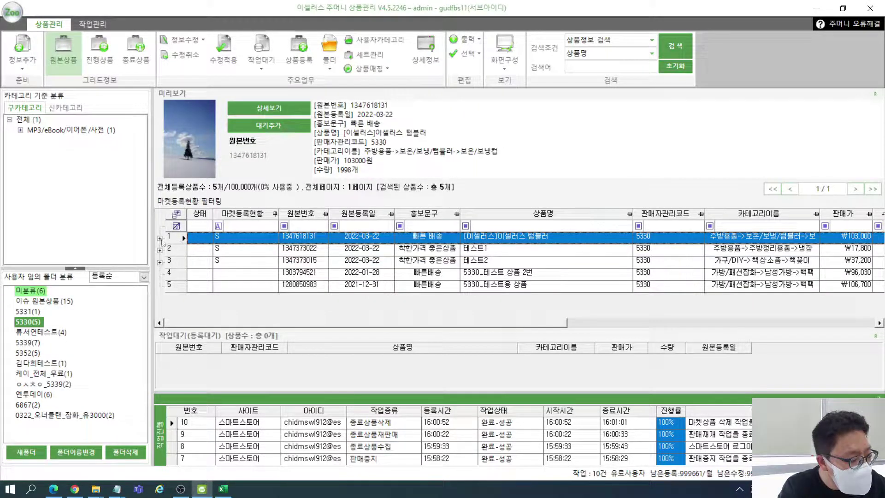
left_click(160, 238)
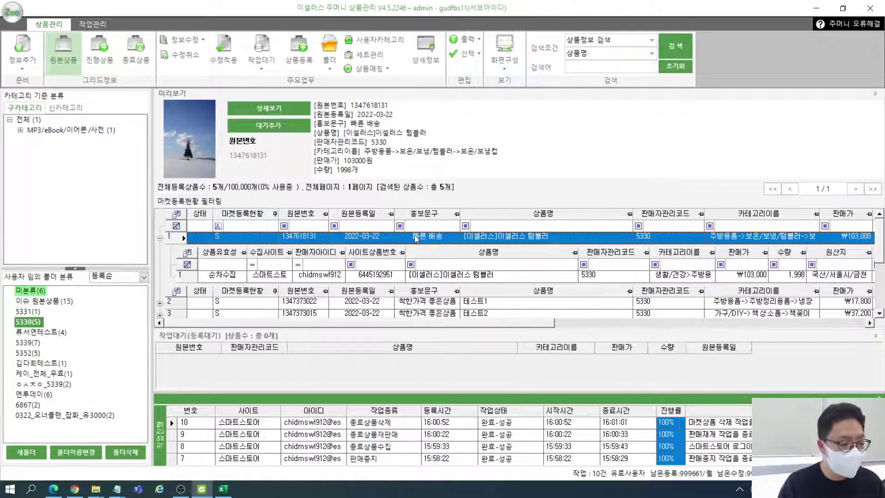
left_click(160, 238)
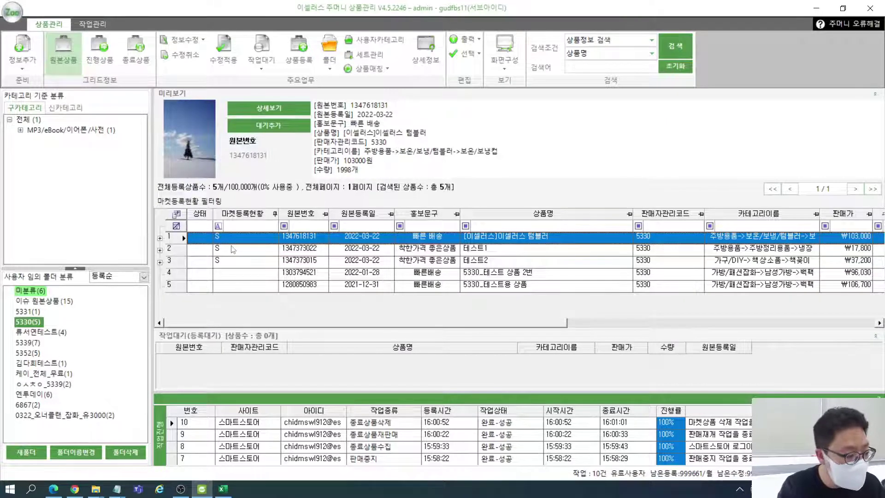
- Inspect the market product linked to the original 테스트1 in the 5330 folder, then collapse its entry
left_click(270, 252)
left_click(275, 262)
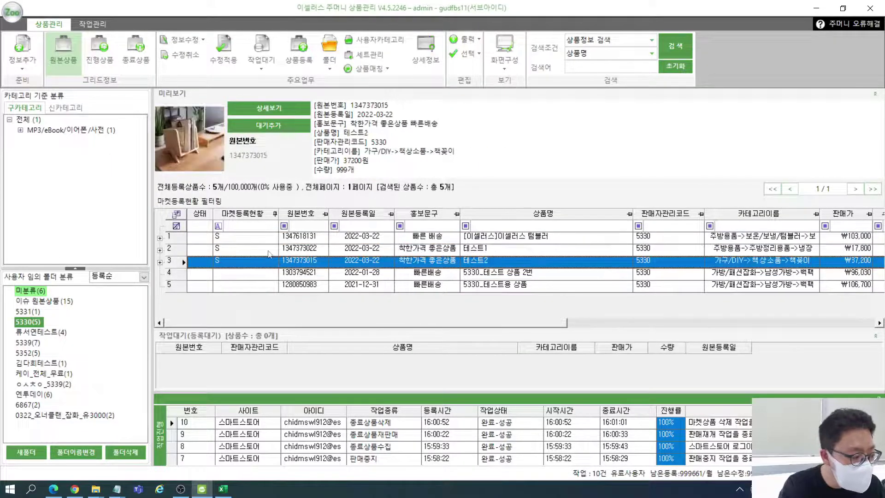
left_click(269, 250)
left_click(160, 250)
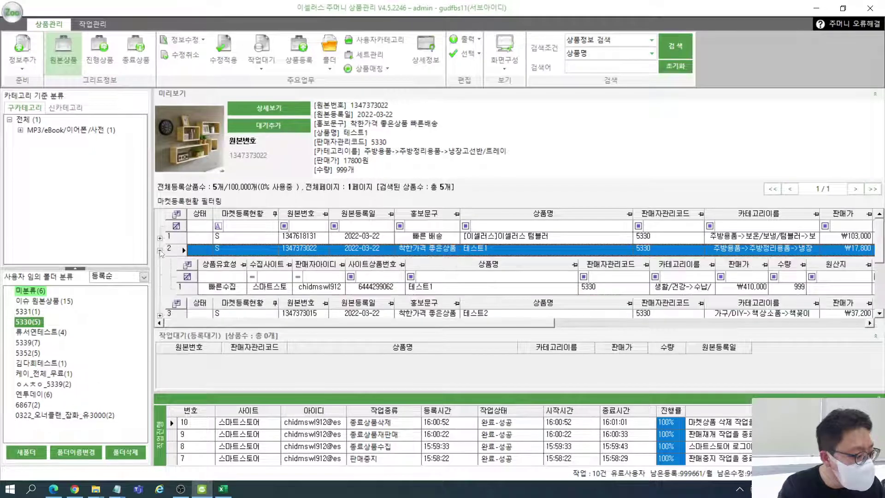
left_click(269, 287)
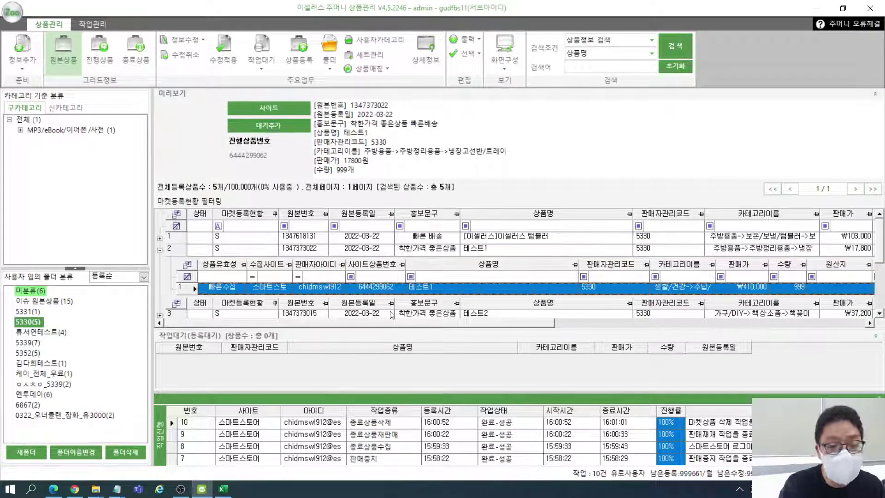
left_click(160, 250)
- Review the 상세정보 of the original 테스트2 in the 5330 folder, then close it without changes
left_click(226, 251)
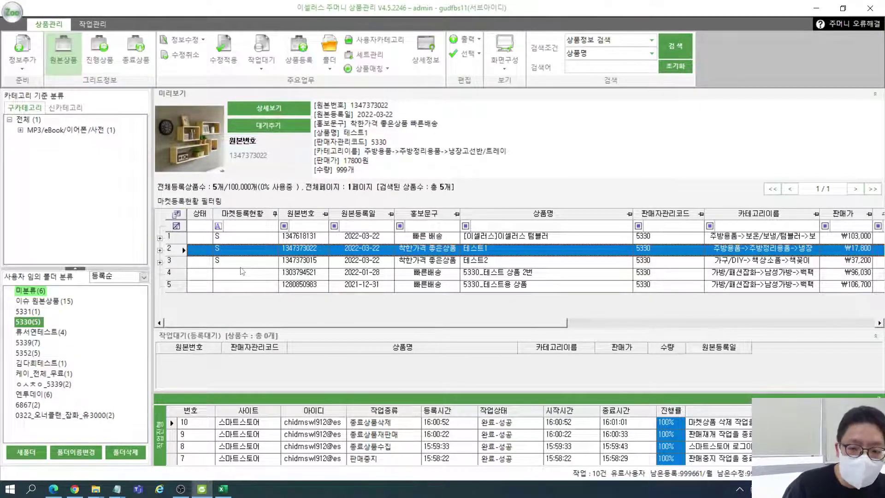
key("Down")
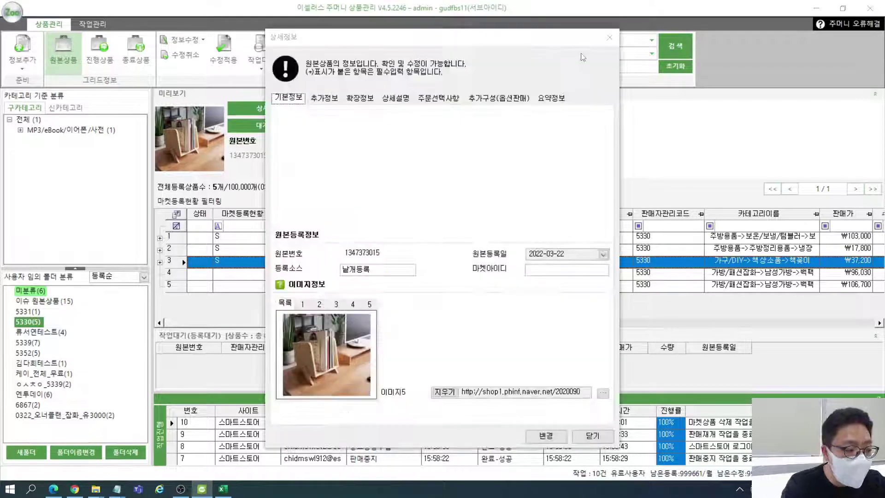
left_click(610, 37)
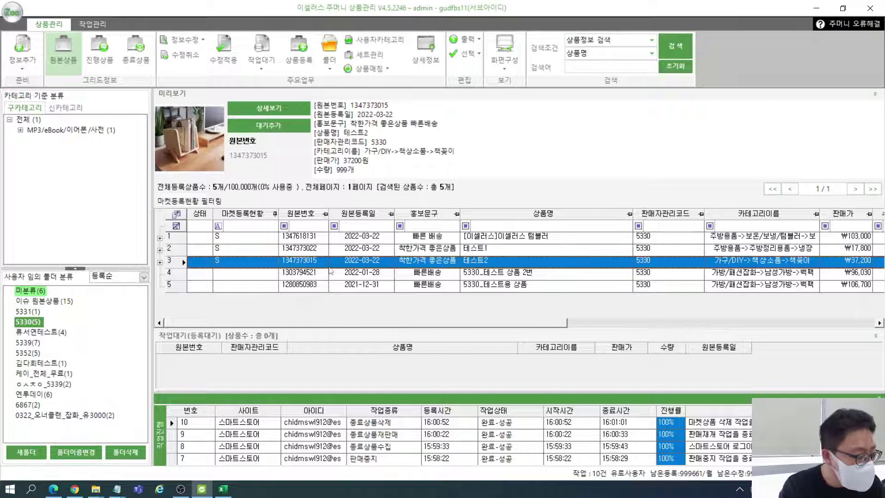
- Rename the original 테스트2 as 테스트2333 and apply the modification to its linked 진행상품 as well
left_click(506, 261)
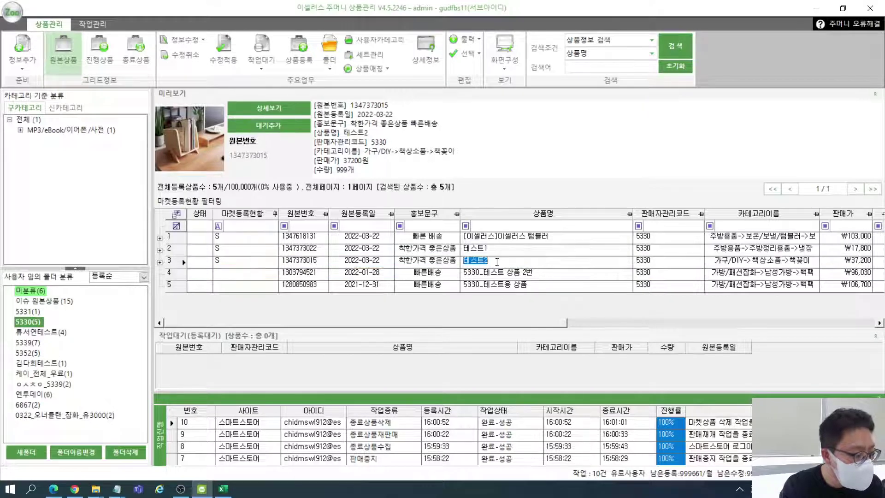
left_click(508, 261)
type("333")
key("Return")
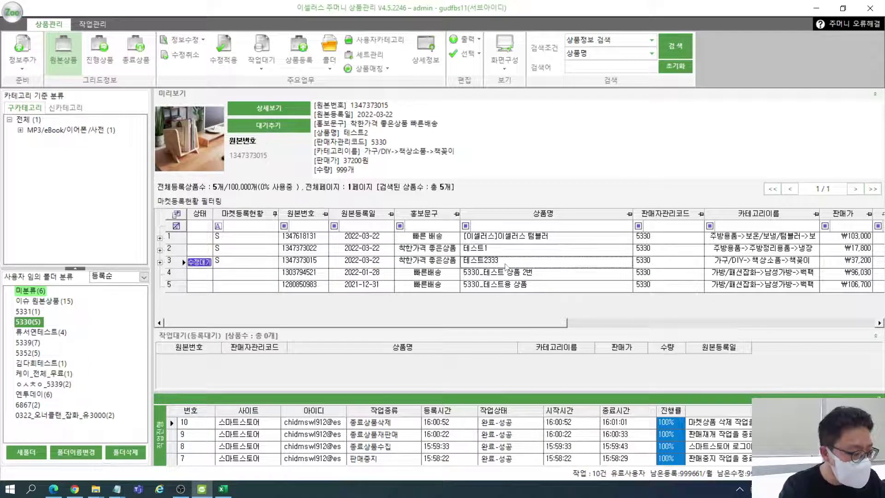
left_click(223, 50)
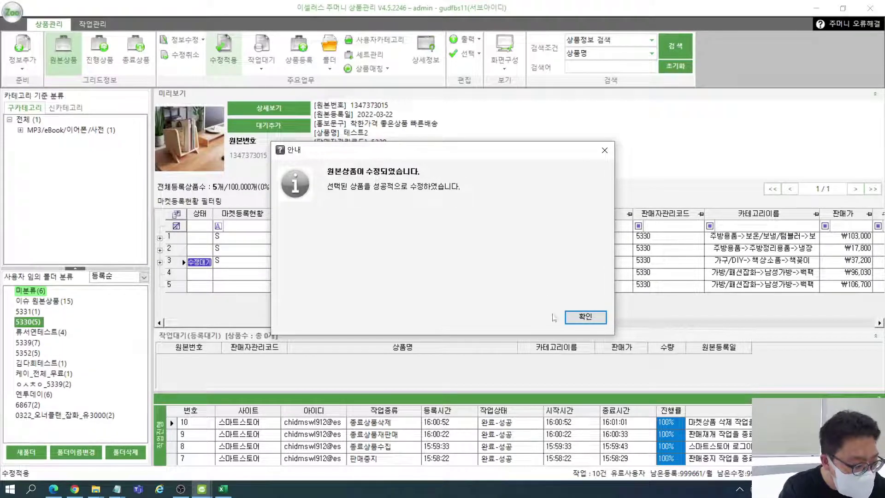
left_click(577, 318)
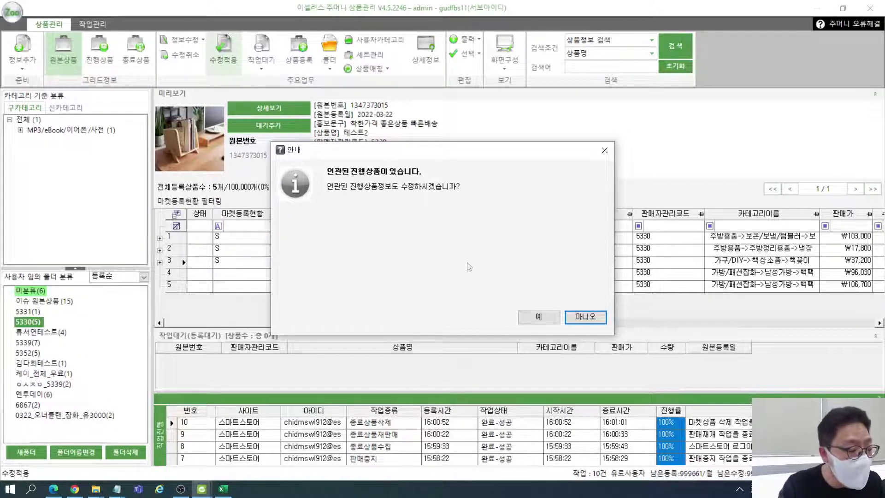
left_click(538, 317)
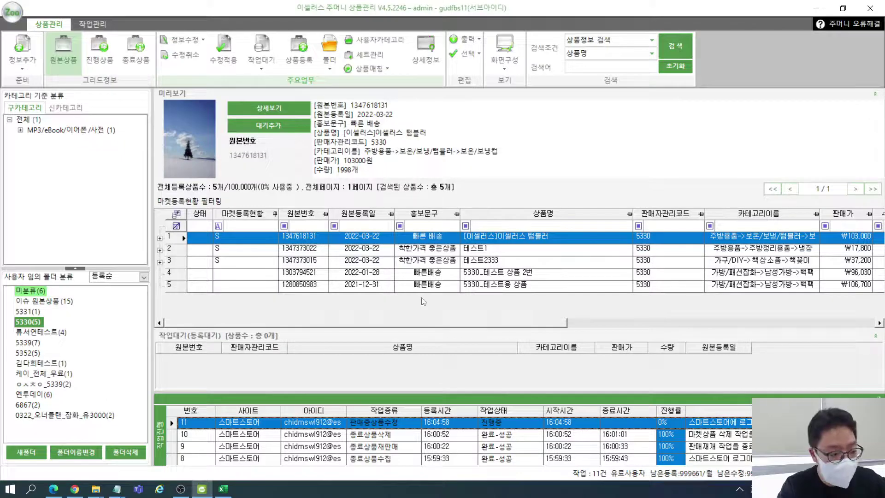
- Sort the 원본상품 list by 마켓등록현황 and select [이셀러스]이셀러스 텀블러
left_click(391, 251)
left_click(385, 263)
left_click(251, 216)
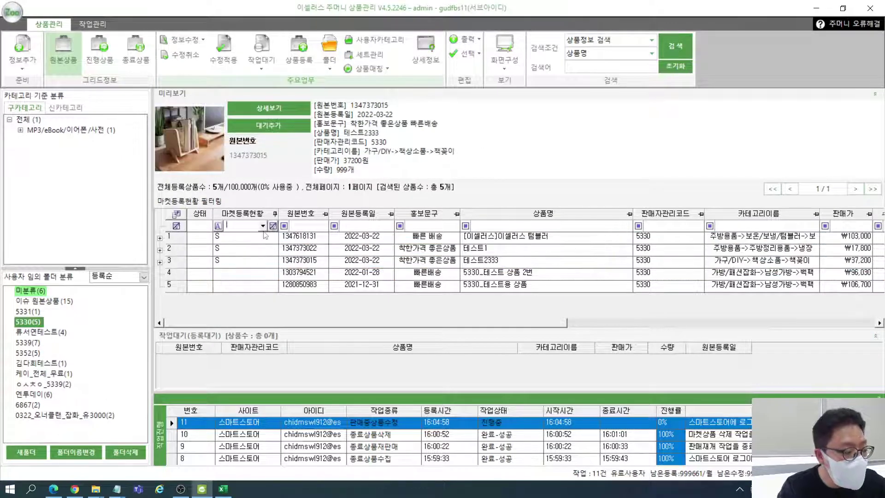
left_click(245, 217)
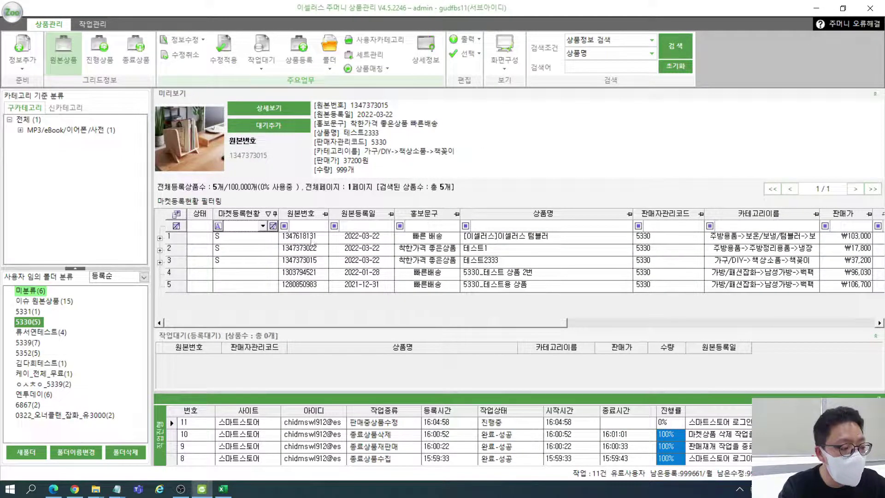
left_click(309, 236)
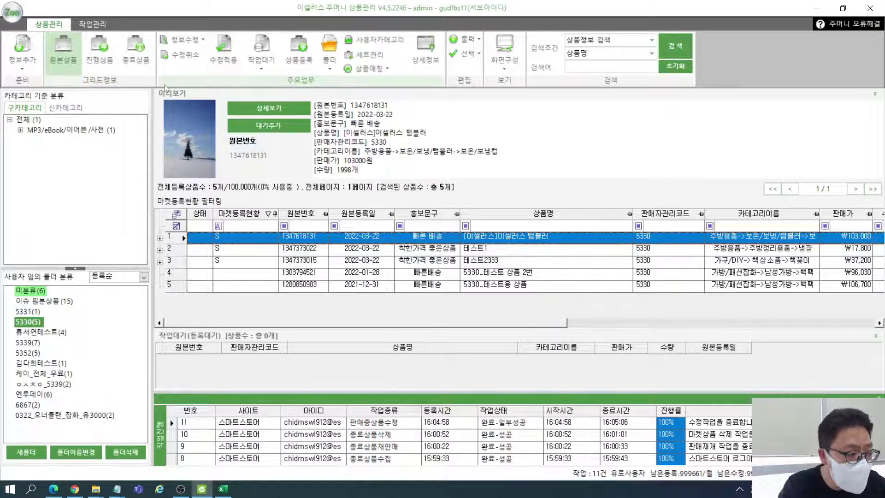
- In 작업관리, show the 2022-03-22 등록작업 of the third 11번가 seller account and select its failed product
left_click(88, 24)
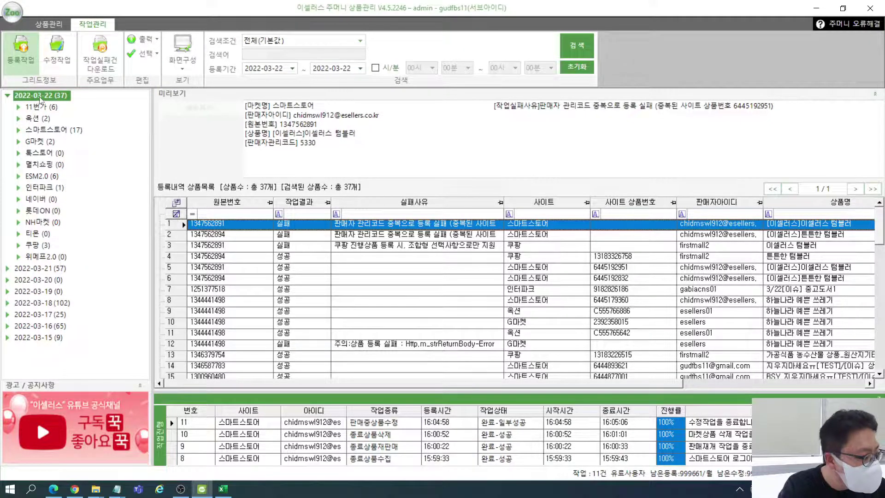
left_click(58, 53)
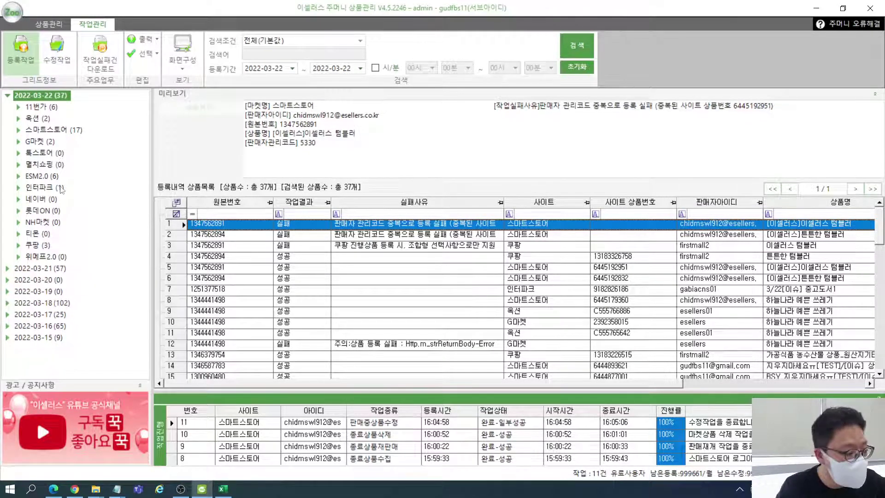
left_click(52, 109)
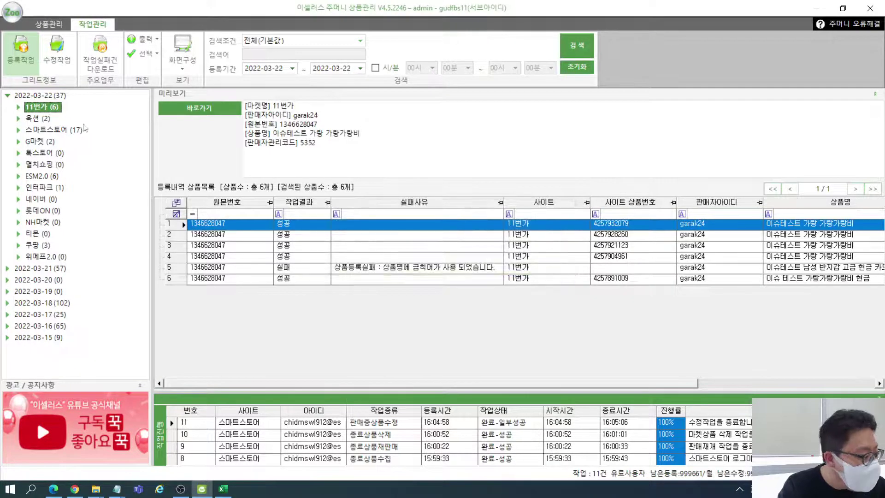
left_click(18, 107)
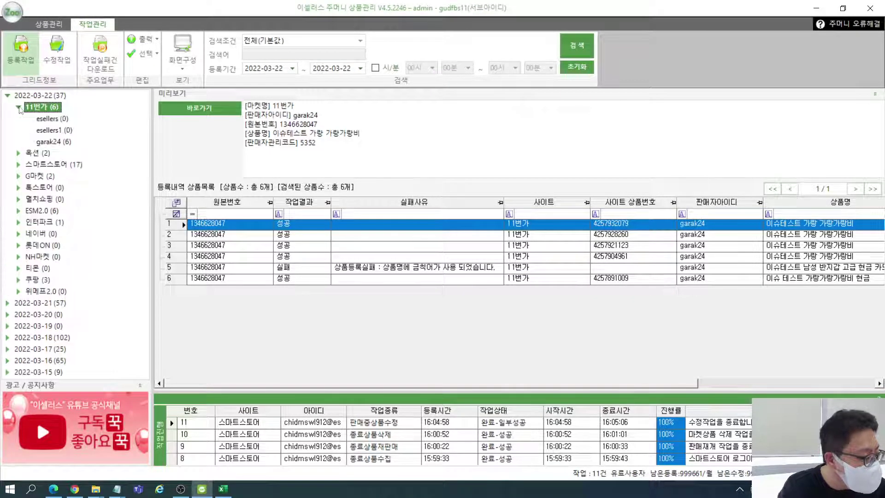
left_click(61, 142)
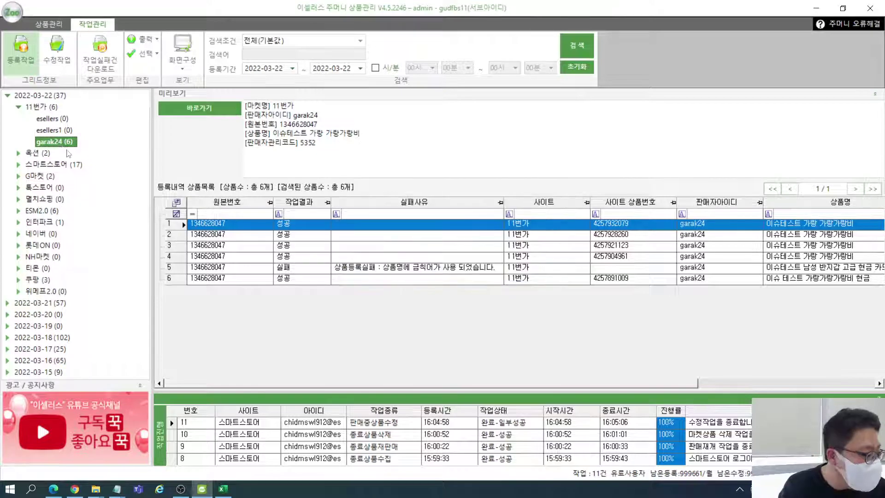
left_click(313, 270)
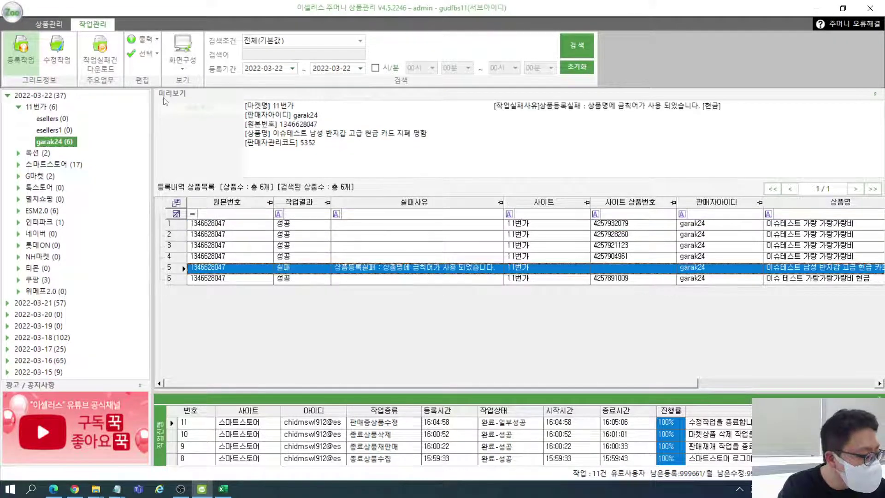
- Download the account's failed jobs with 작업실패건 다운로드 as an Excel file on 바탕 화면 and open it
left_click(98, 54)
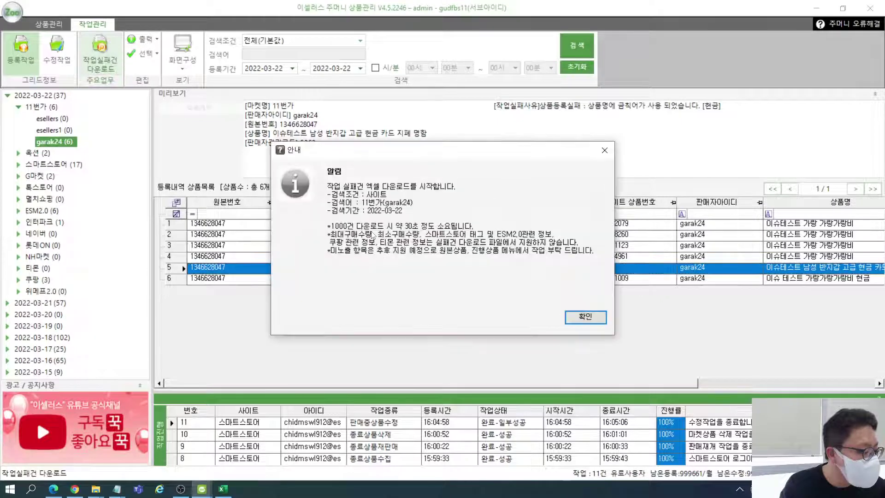
left_click(582, 318)
left_click(545, 242)
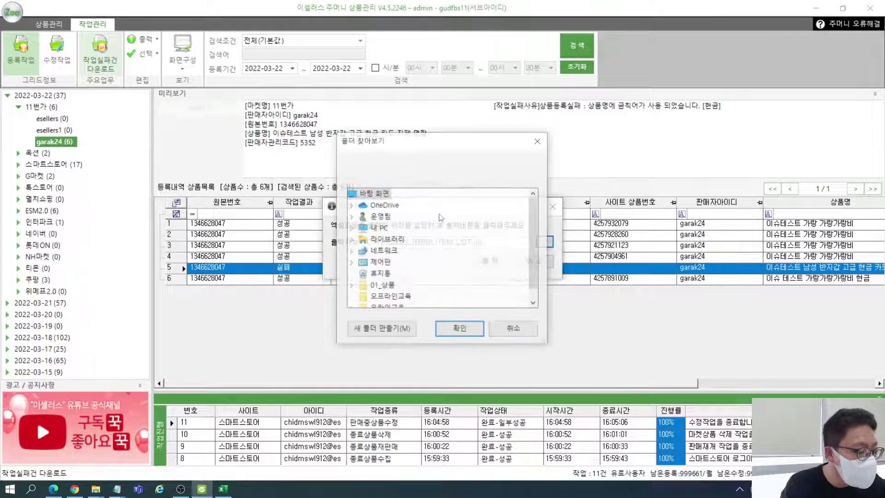
left_click(464, 329)
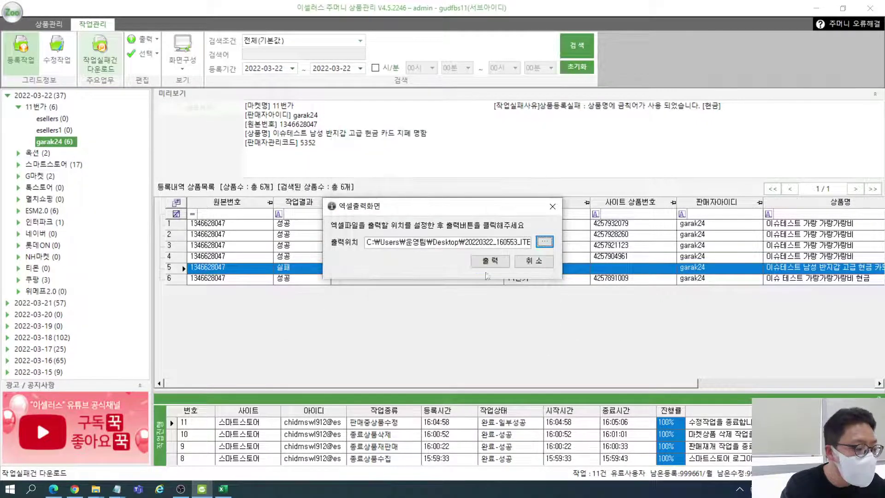
left_click(488, 263)
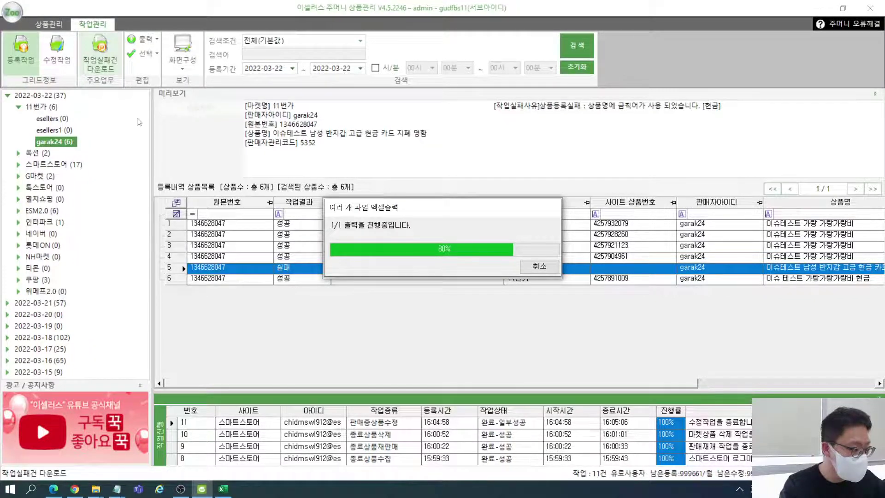
left_click(491, 311)
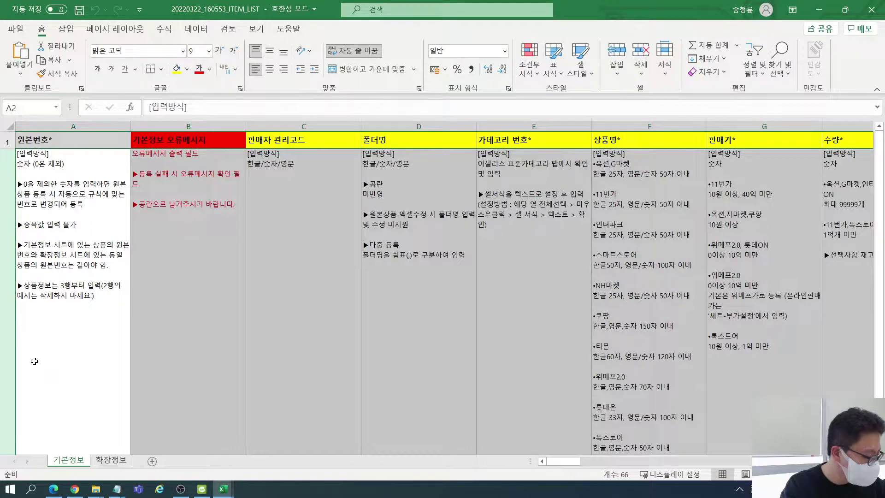
- Shrink the instruction row 2 of the 기본정보 sheet and examine the failed product's 기본정보 오류메시지 in B3
right_click(13, 147)
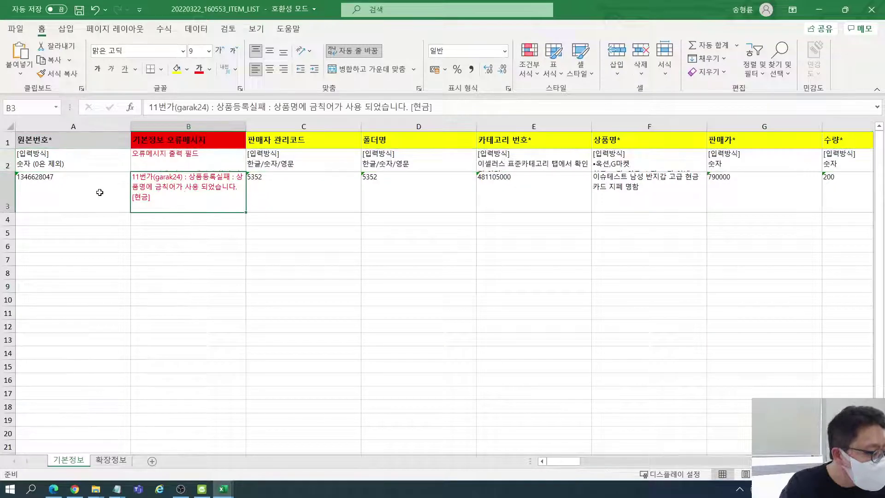
left_click(300, 162)
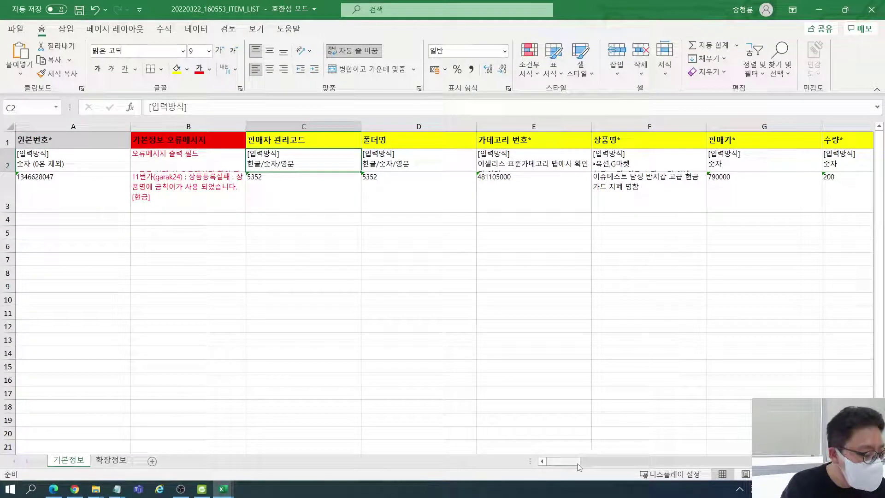
left_click(176, 192)
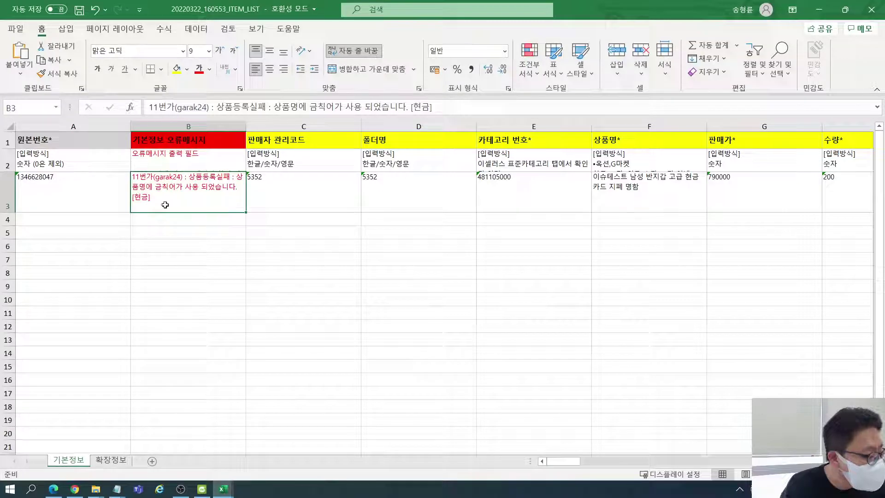
- Remove the word 현금 from the failed product's 상품명 in F3 and clear its 기본정보 오류메시지 in B3
left_click(658, 197)
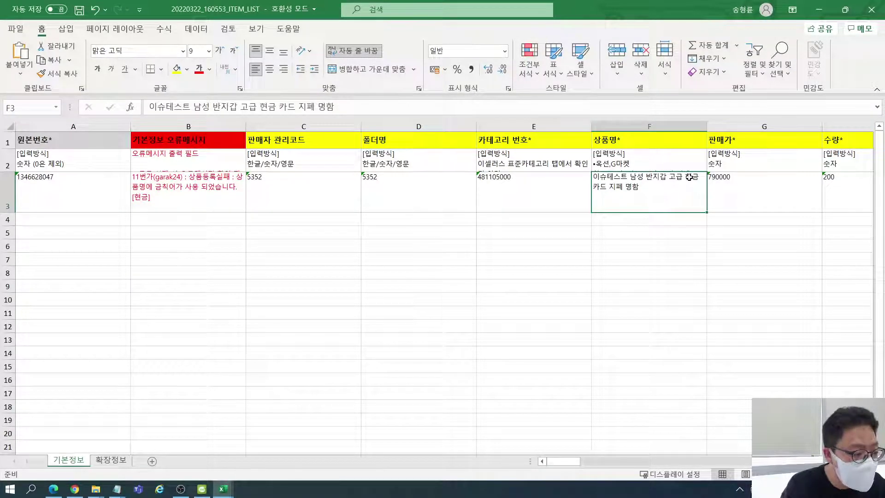
double_click(689, 177)
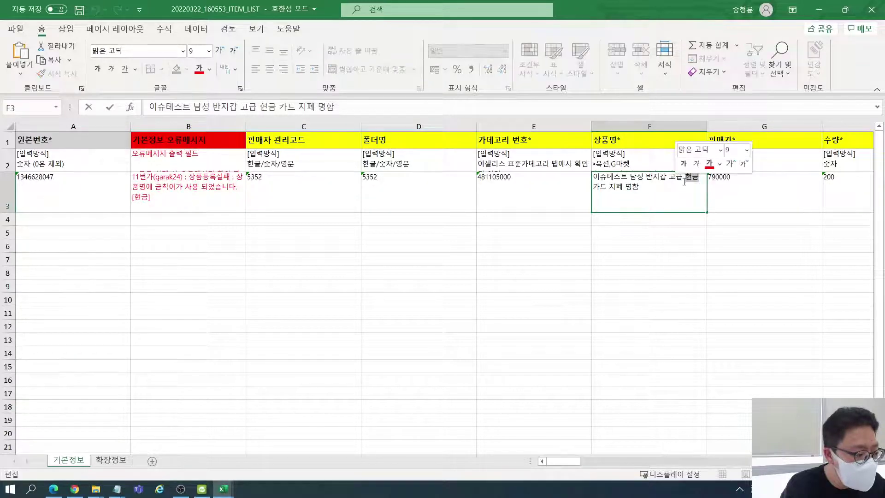
key("BackSpace")
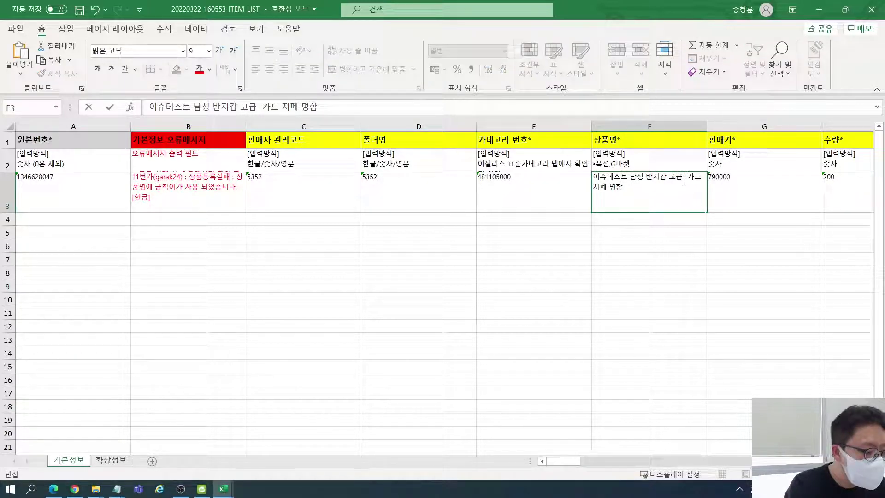
key("Return")
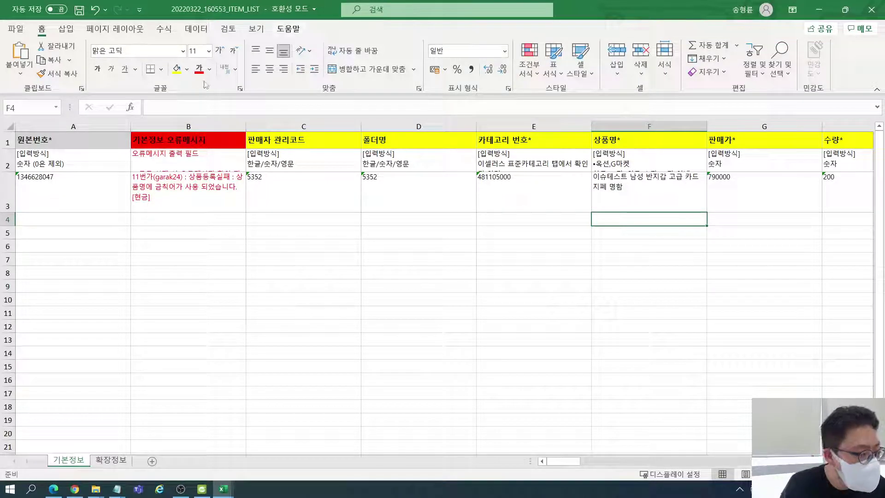
left_click(184, 193)
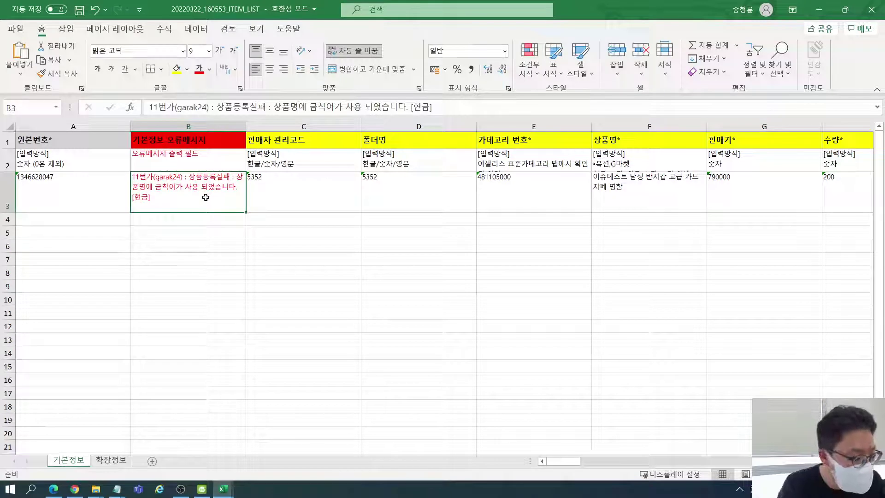
key("Delete")
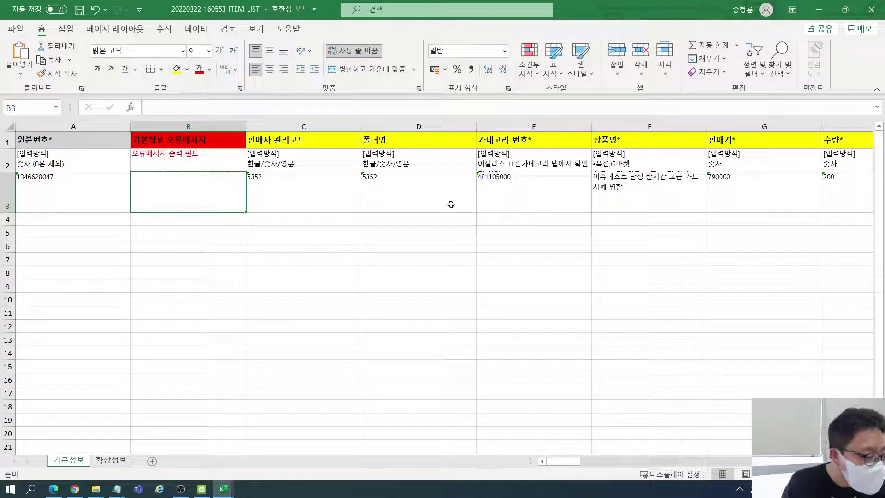
left_click(613, 192)
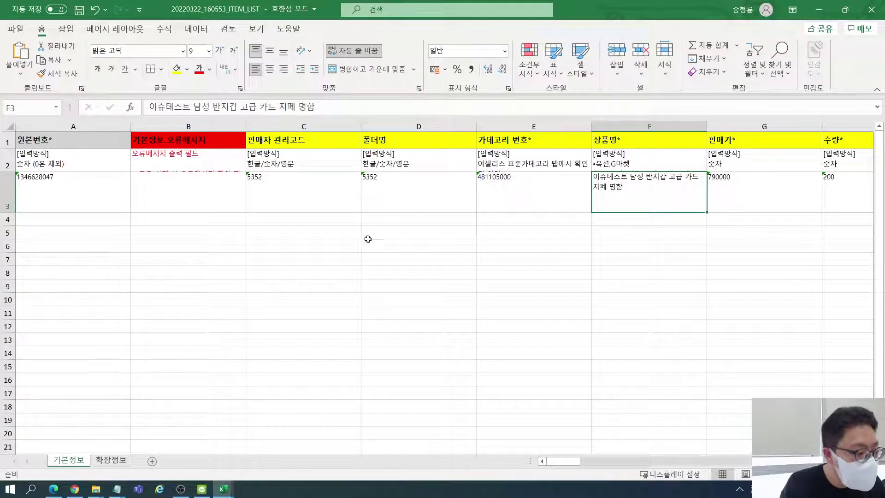
left_click(199, 199)
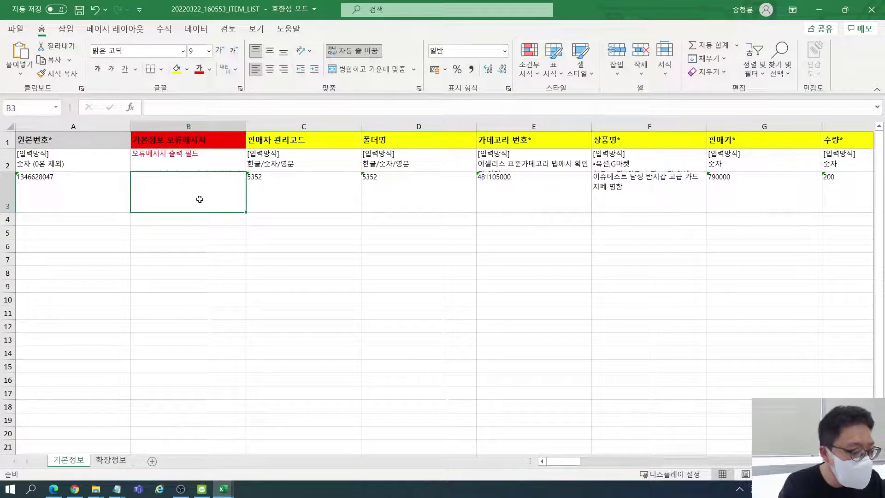
left_click(210, 233)
left_click(208, 216)
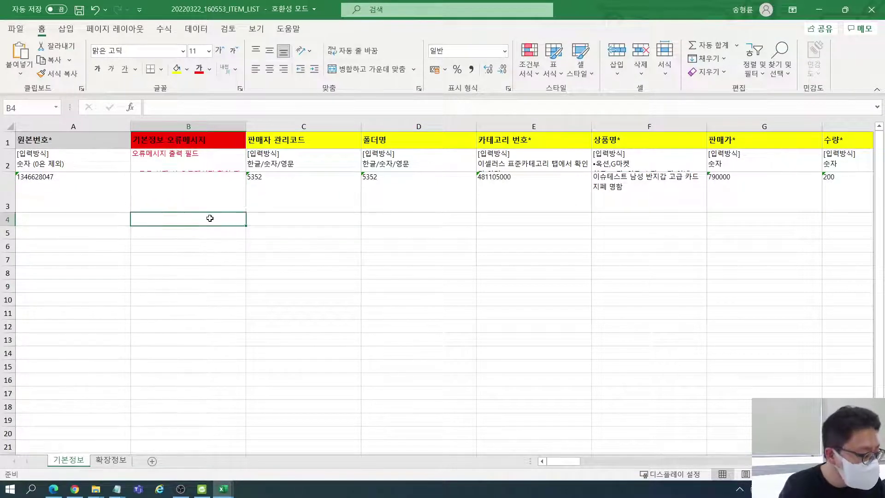
left_click(214, 199)
left_click(214, 216)
left_click(214, 200)
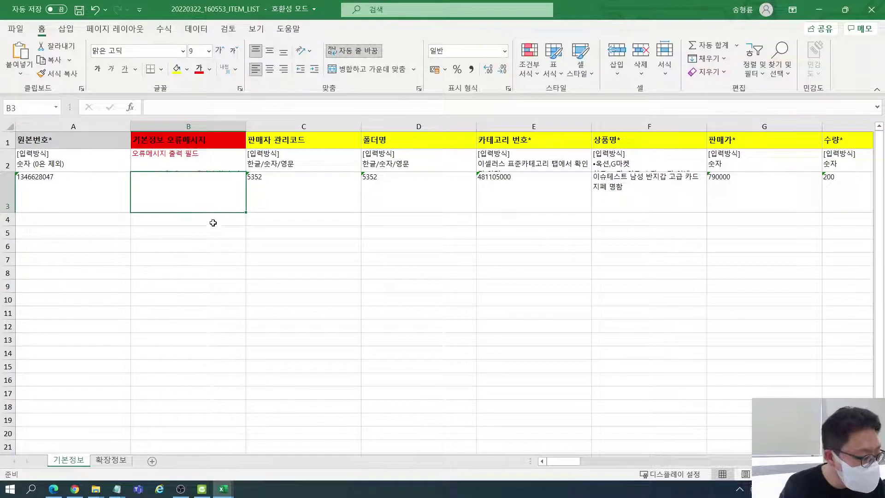
- Save the corrected 20220322_160553_ITEM_LIST workbook, accepting the 호환성 검사, and close it
key("ctrl+s")
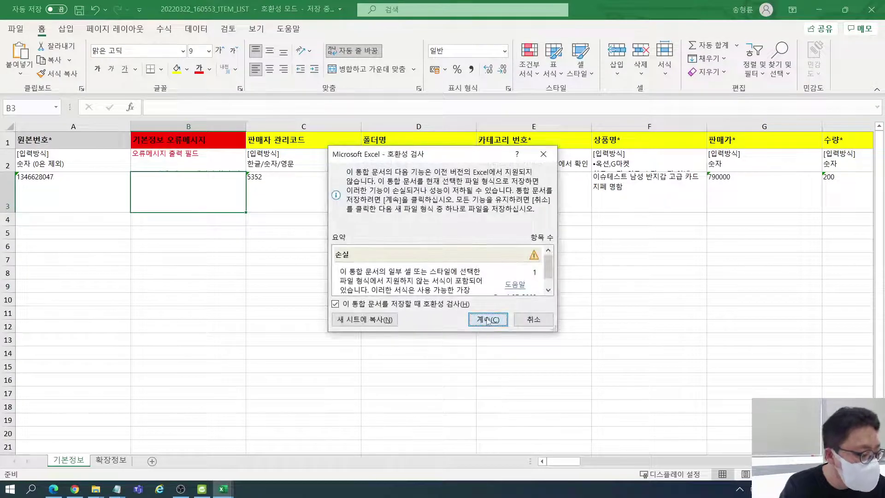
left_click(487, 321)
left_click(870, 13)
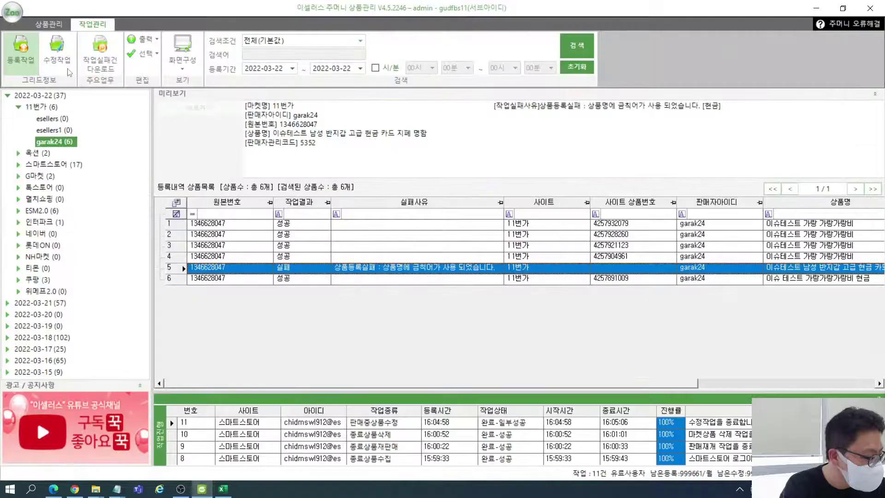
- From the 원본상품 list, open 등록실패상품 엑셀일괄수정 for correcting products that failed registration
left_click(63, 54)
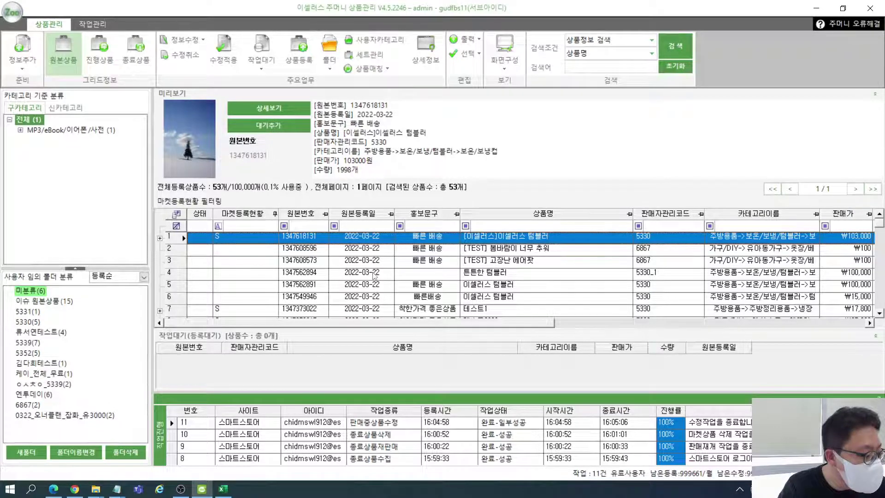
scroll(373, 276, "down", 2)
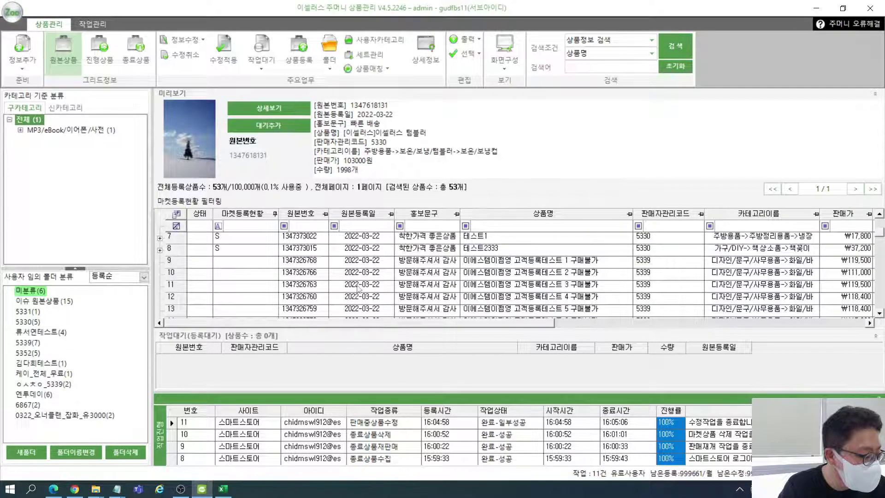
scroll(359, 290, "up", 2)
left_click(181, 39)
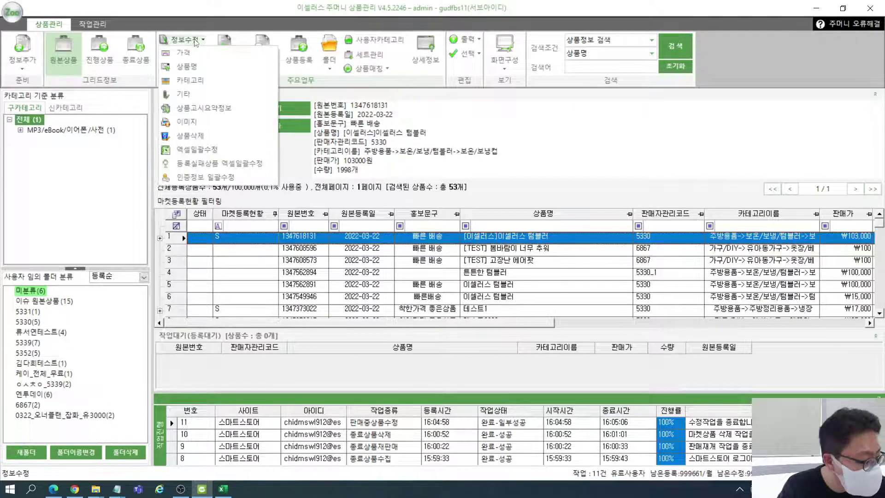
left_click(236, 167)
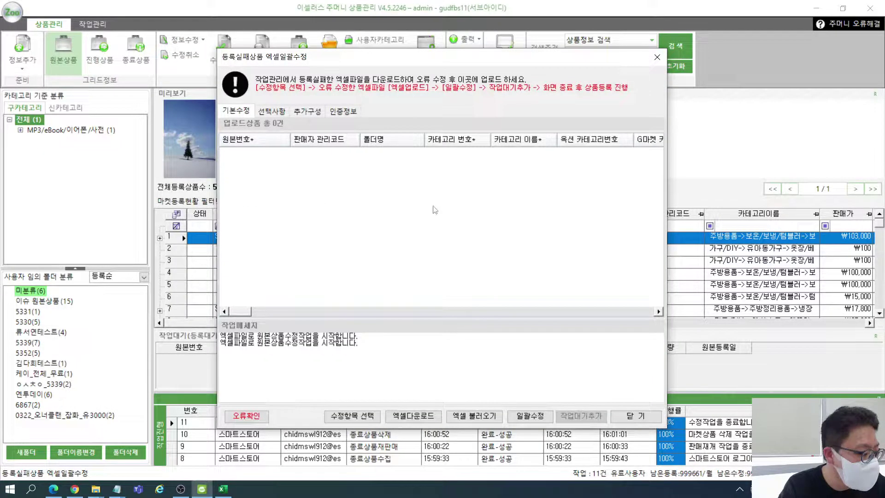
- Keep all 수정항목 checked in the bulk edit and confirm the selection
left_click(352, 415)
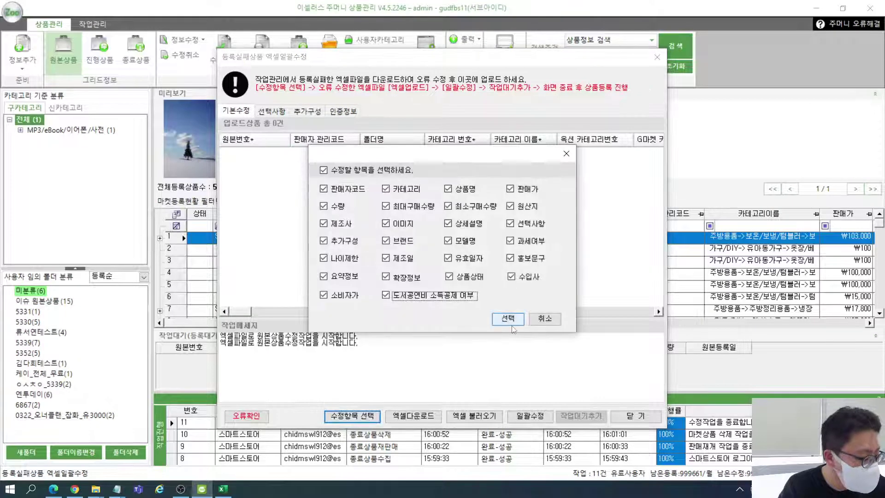
left_click(508, 320)
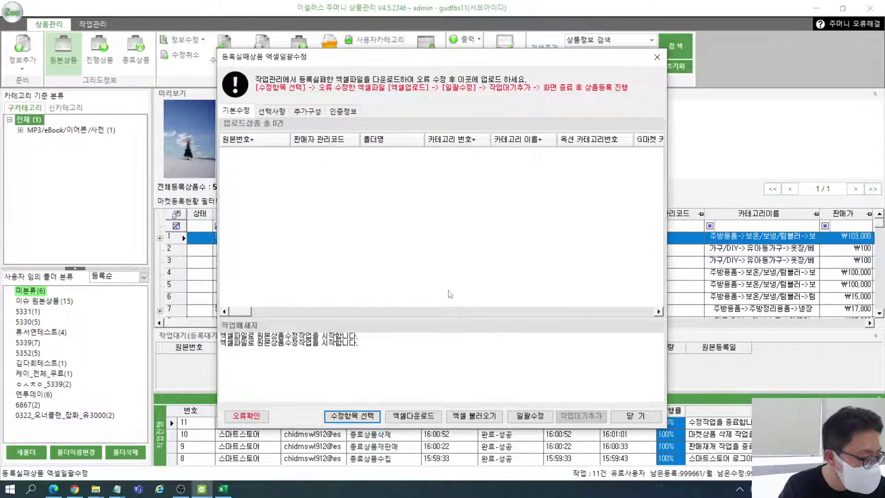
left_click(372, 417)
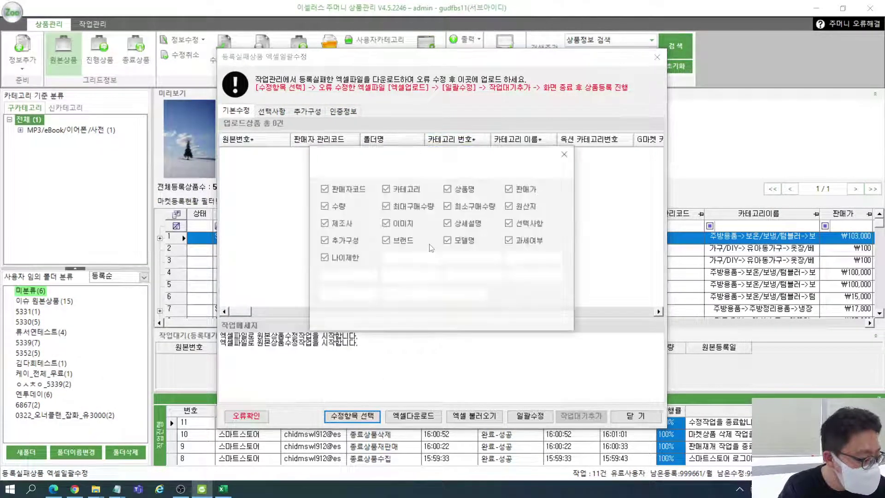
left_click(509, 320)
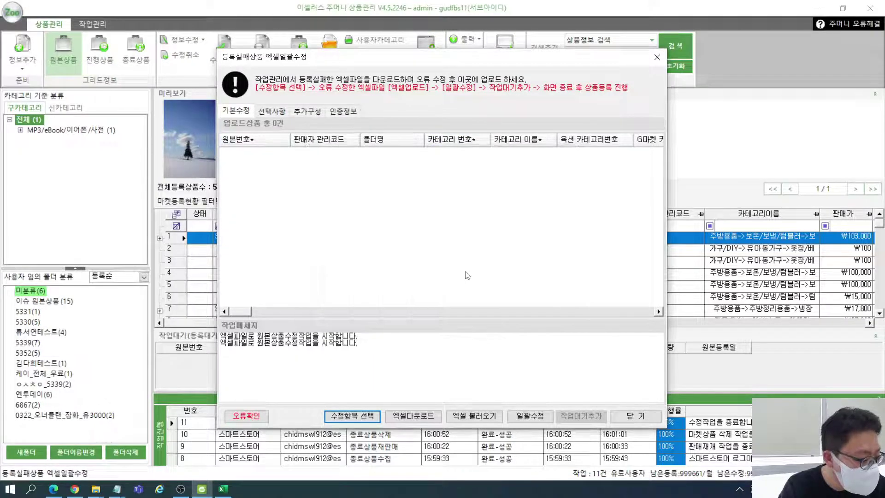
- Load the corrected 20220322_160553_ITEM_LIST Excel file from 바탕 화면 and check the product row under 기본수정
left_click(474, 416)
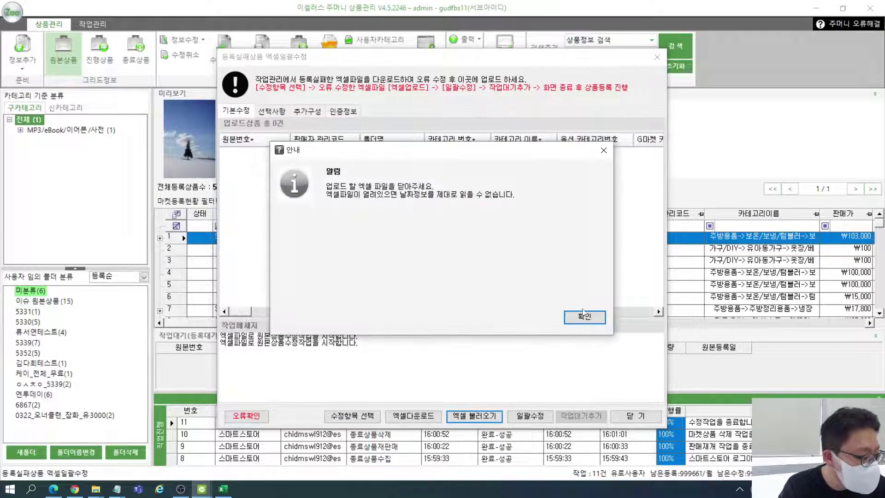
left_click(584, 316)
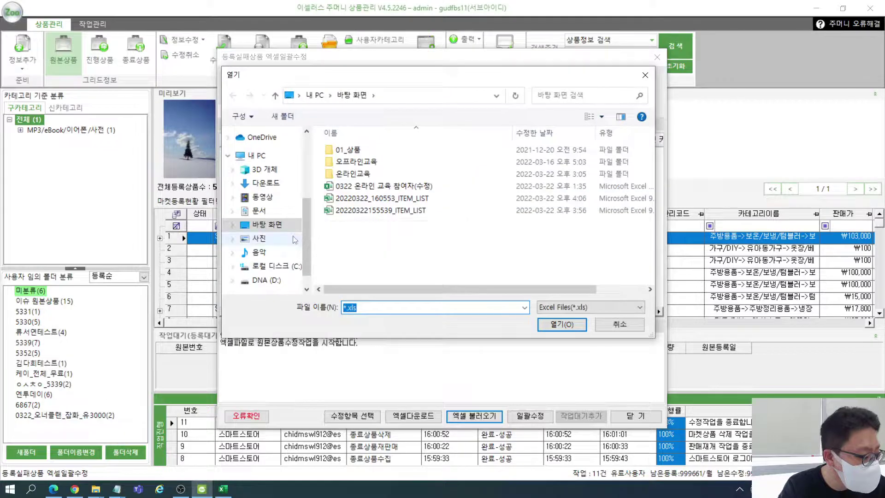
double_click(425, 206)
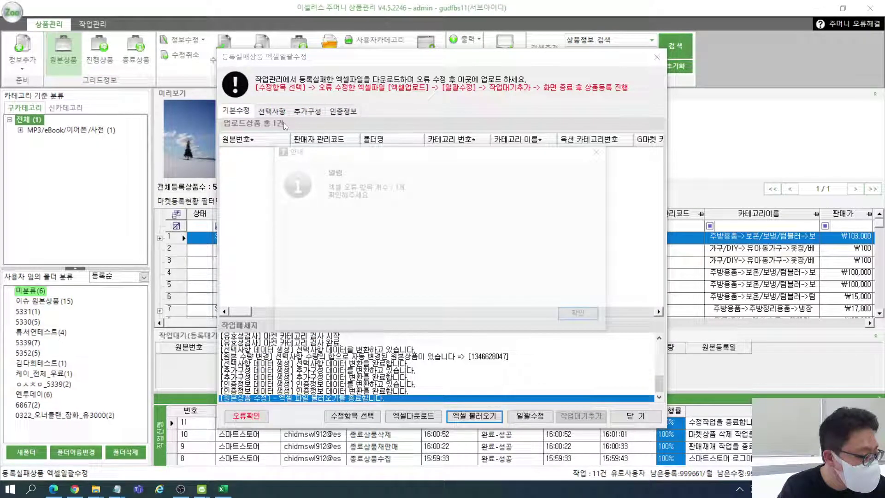
left_click(266, 152)
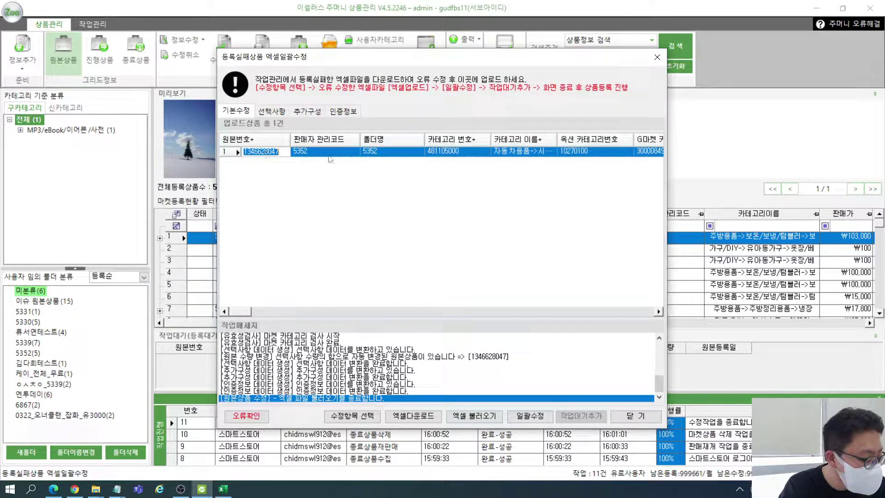
left_click(440, 152)
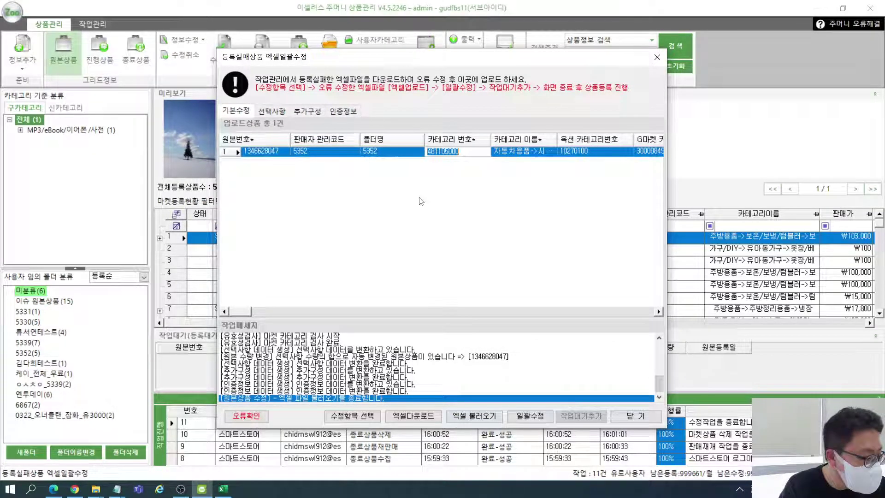
scroll(421, 194, "right", 3)
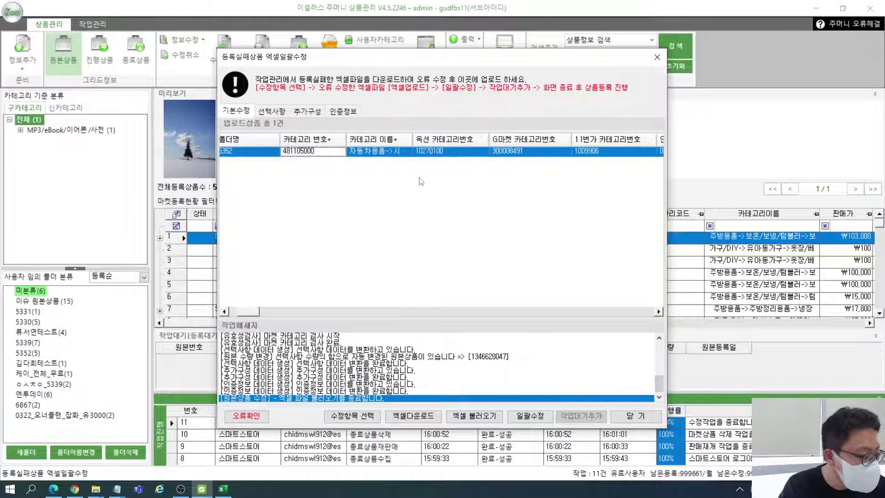
left_click(247, 416)
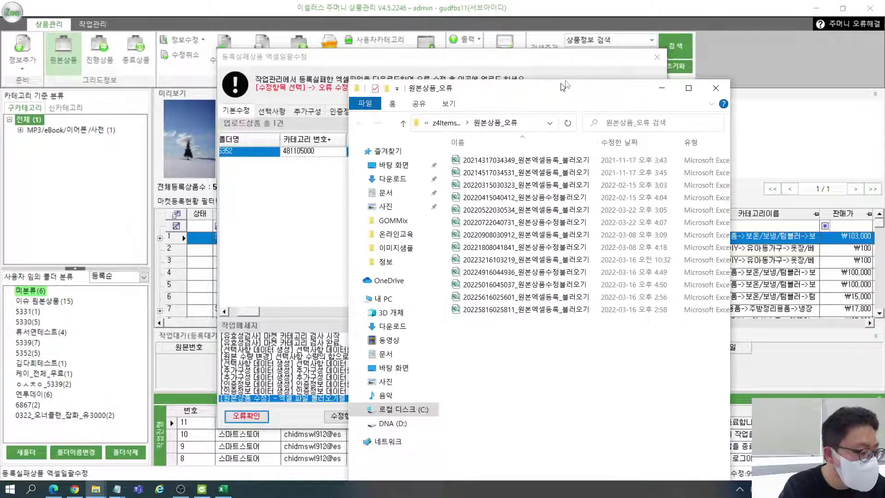
left_click(673, 115)
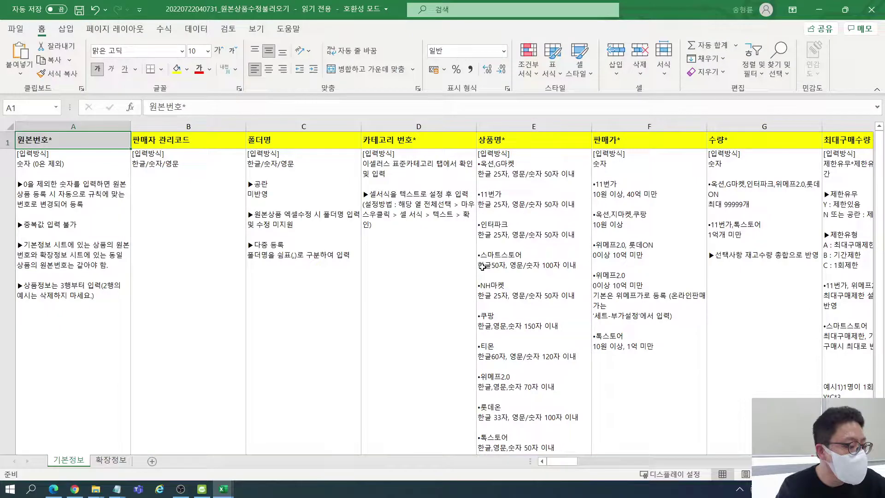
left_click(4, 347)
right_click(4, 347)
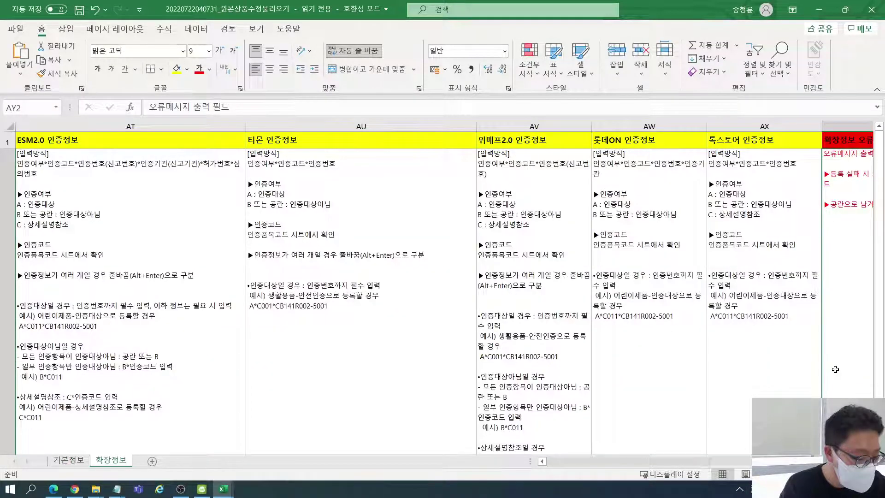
key("Right")
key("Down")
key("Down")
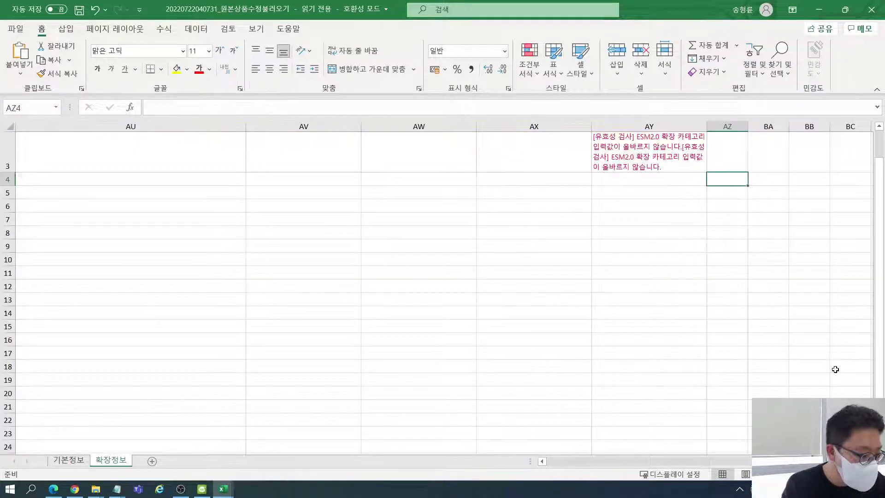
key("Up")
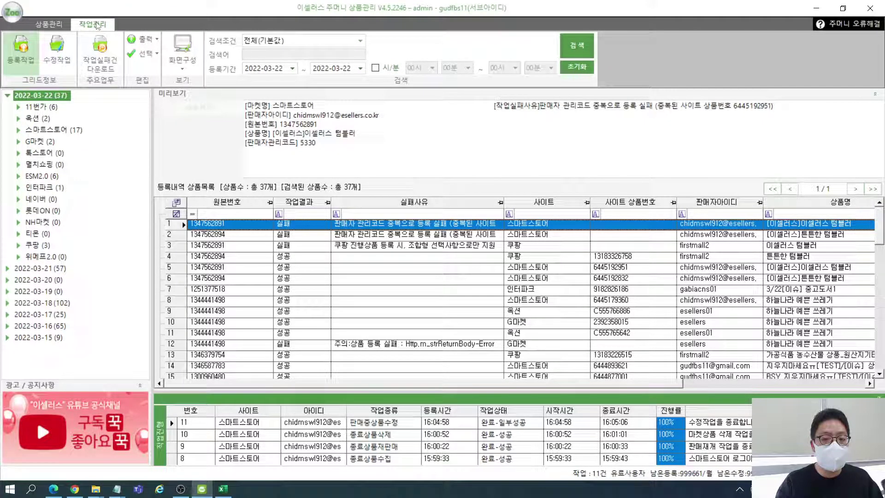
- Find the failed G마켓 job in 등록작업 and search 주머니 오류해결 for "Http.m_strReturnBody-ErrorMessage:API Biz 오류가 발생했습니다"
left_click(336, 245)
scroll(335, 250, "down", 5)
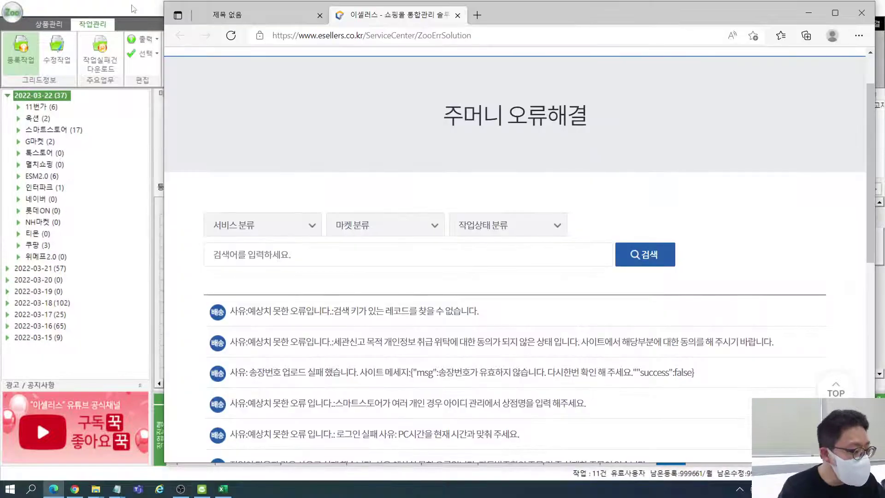
left_click(135, 5)
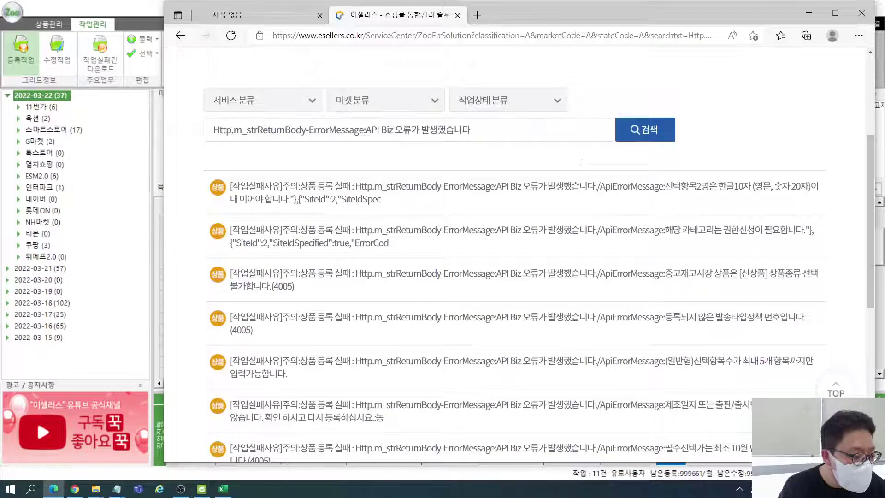
scroll(580, 162, "down", 1)
- Search 주머니 오류해결 for the job's full failure message ending in "중고재고시장 상품은 [신상품] 상품종류 선택불가합니다.(4005)"
left_click_drag(666, 12, 607, 28)
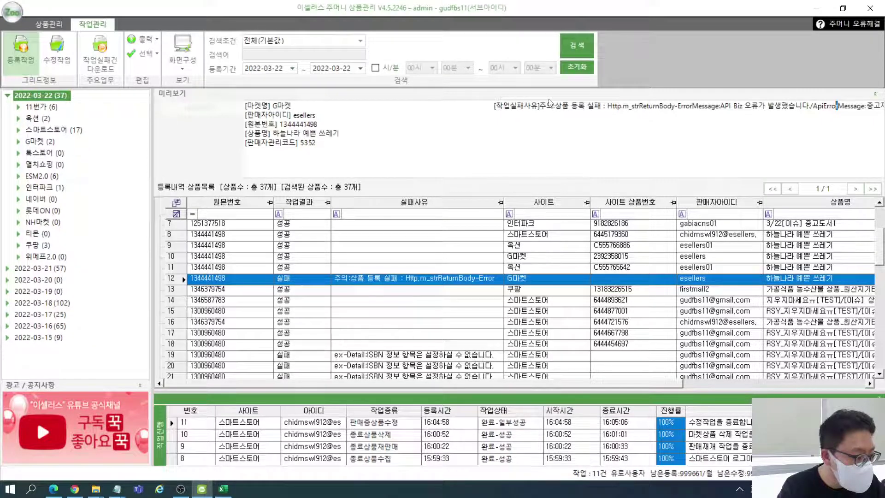
key("alt+Tab")
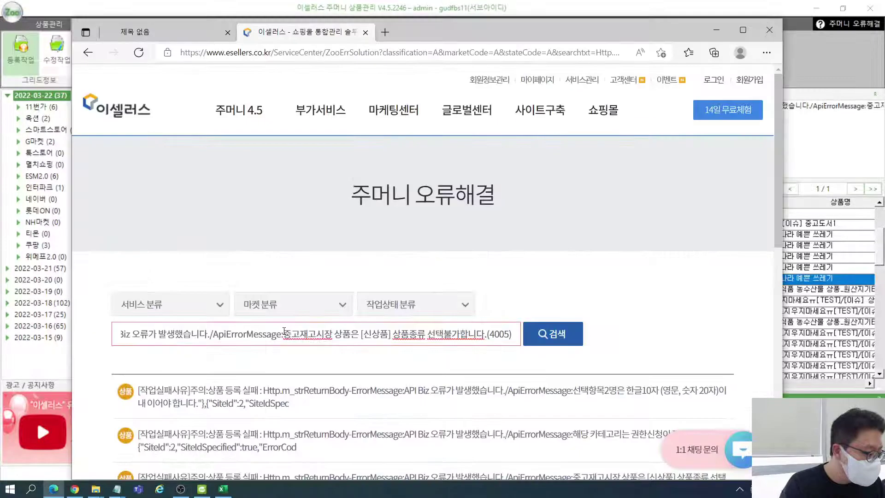
left_click(597, 286)
scroll(597, 287, "down", 2)
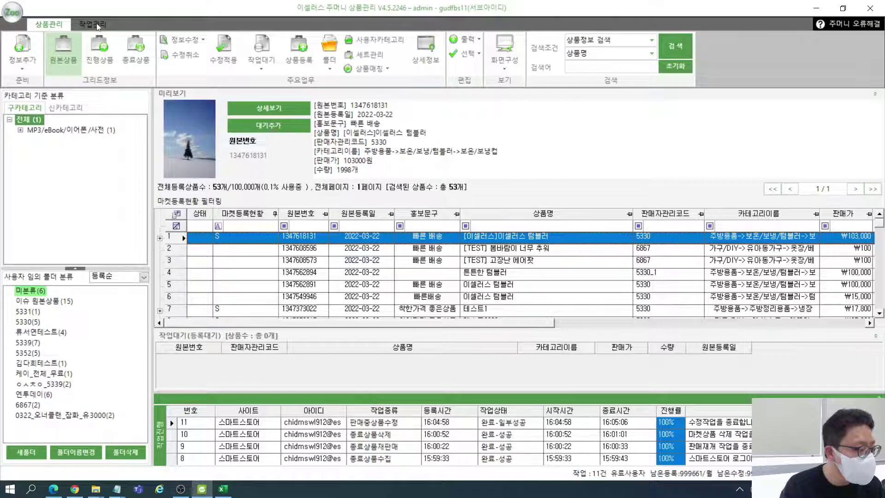
- View the 2022-03-22 수정작업 list in 작업관리 and return to the 원본상품 list
left_click(69, 65)
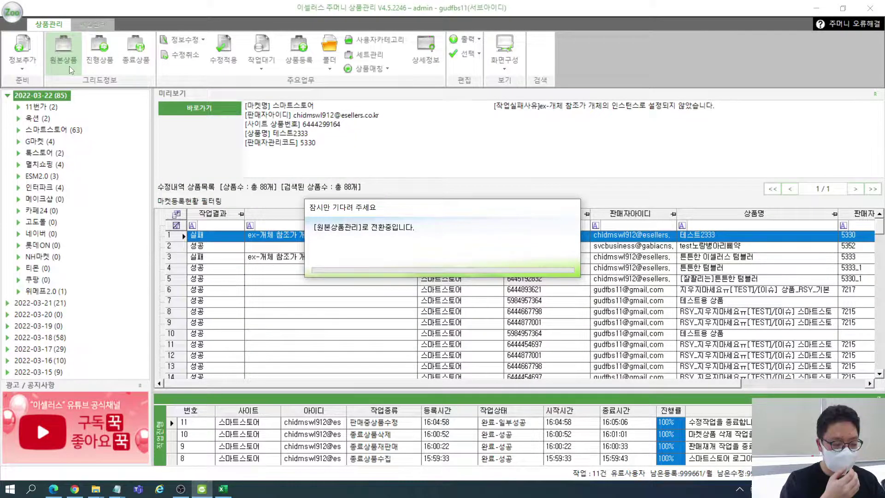